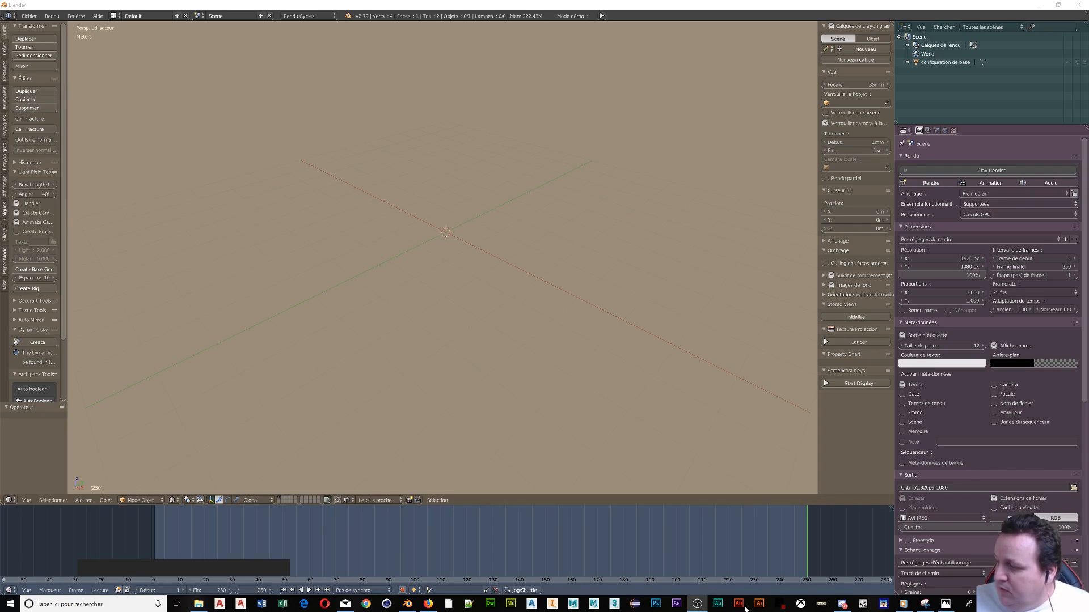
Step: Examine the reference photo projecteur d'hologramme.jpg in Photos, compare it with the version without the projector, and close the viewer
mouse_move(946, 604)
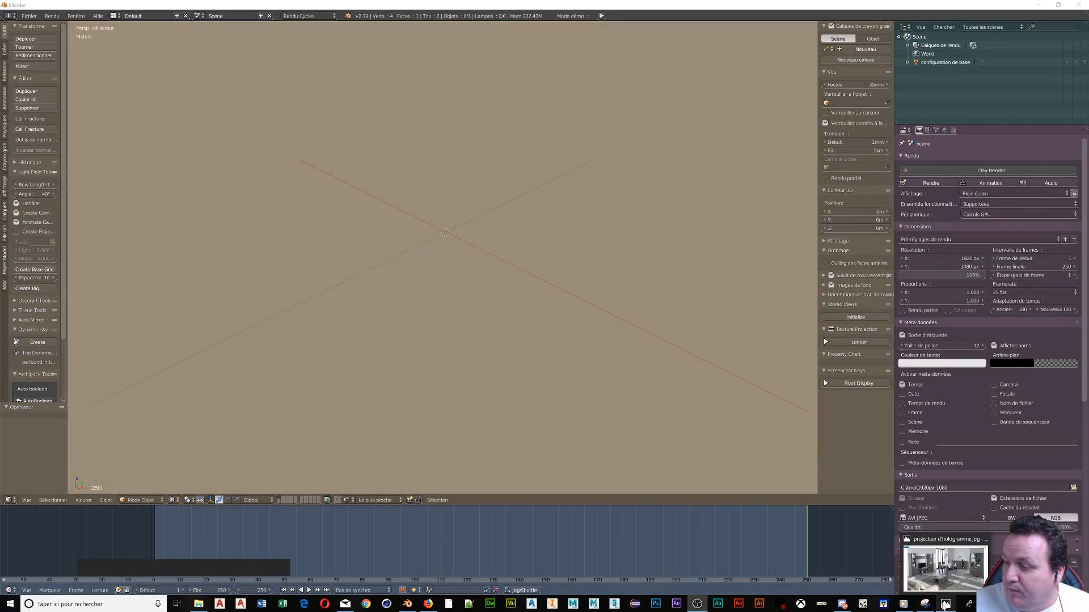
left_click(944, 567)
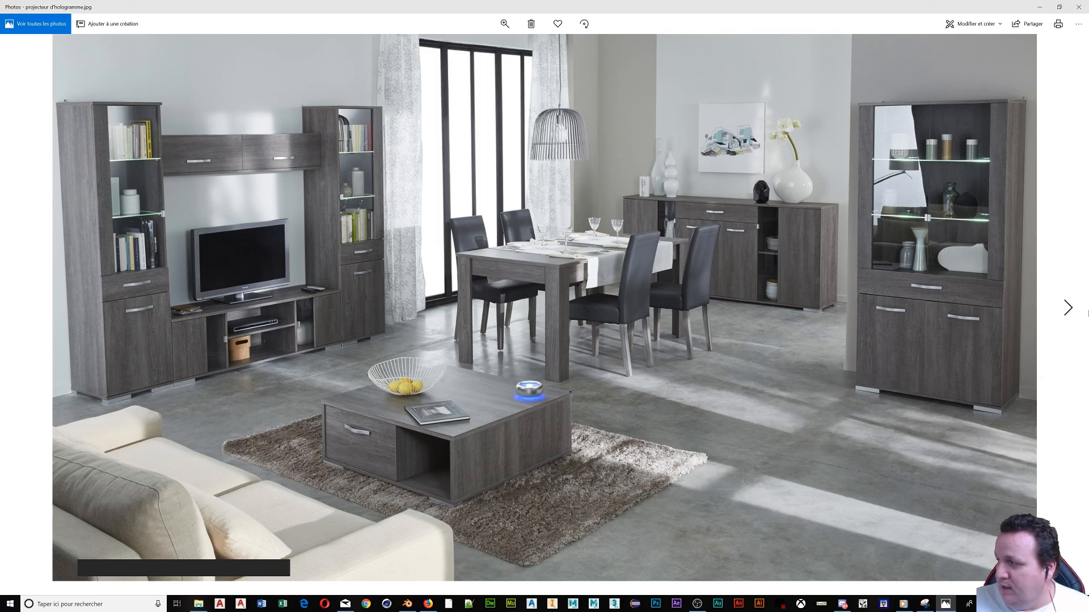
left_click(1069, 311)
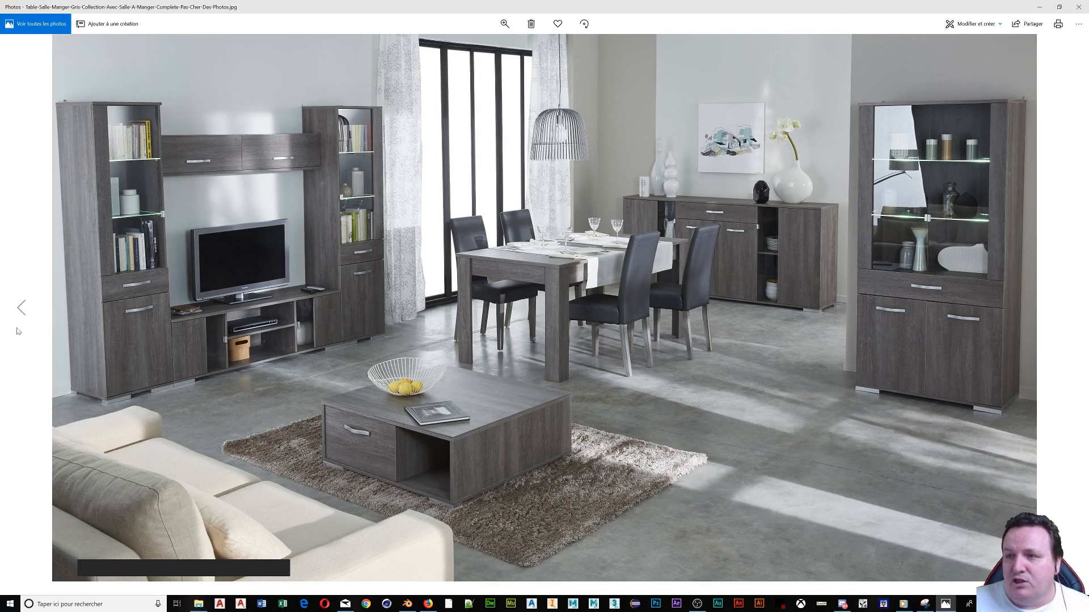
left_click(22, 317)
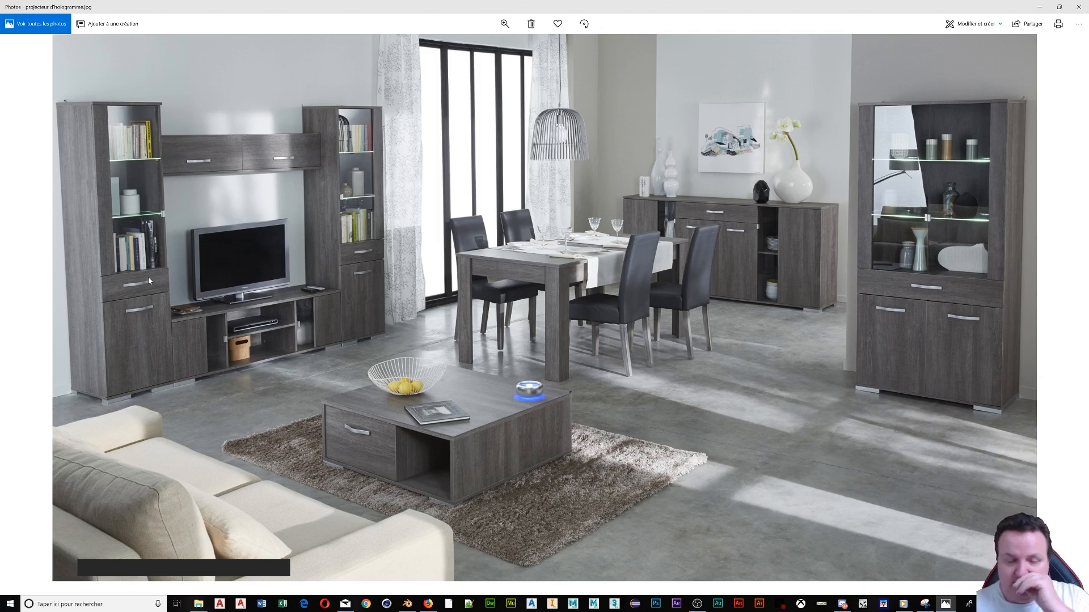
left_click(1078, 5)
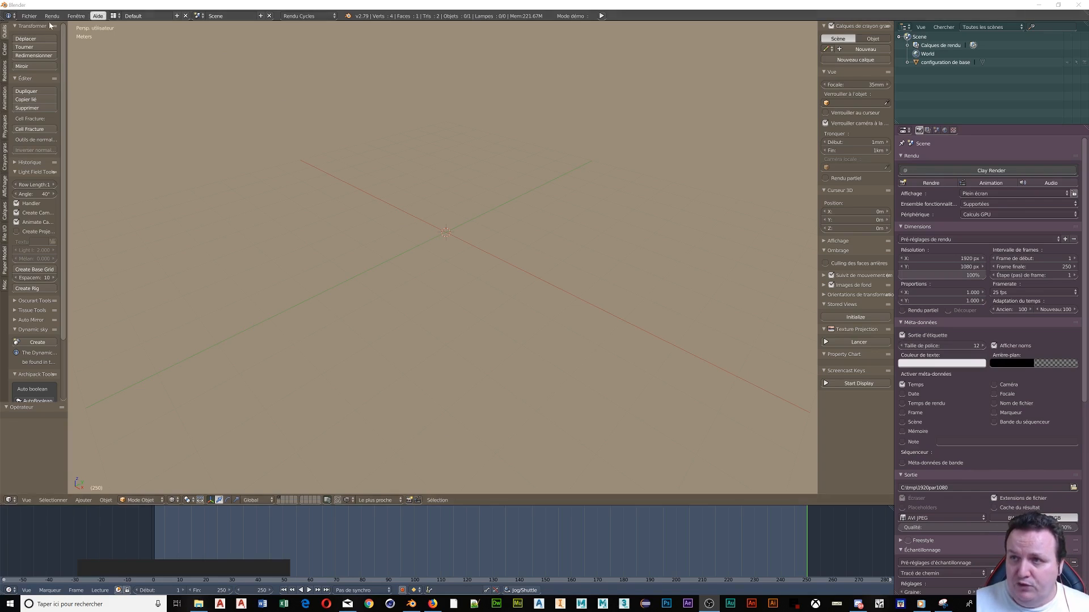
Step: Review the add-ons listed in Blender's user preferences and close the preferences
left_click(30, 15)
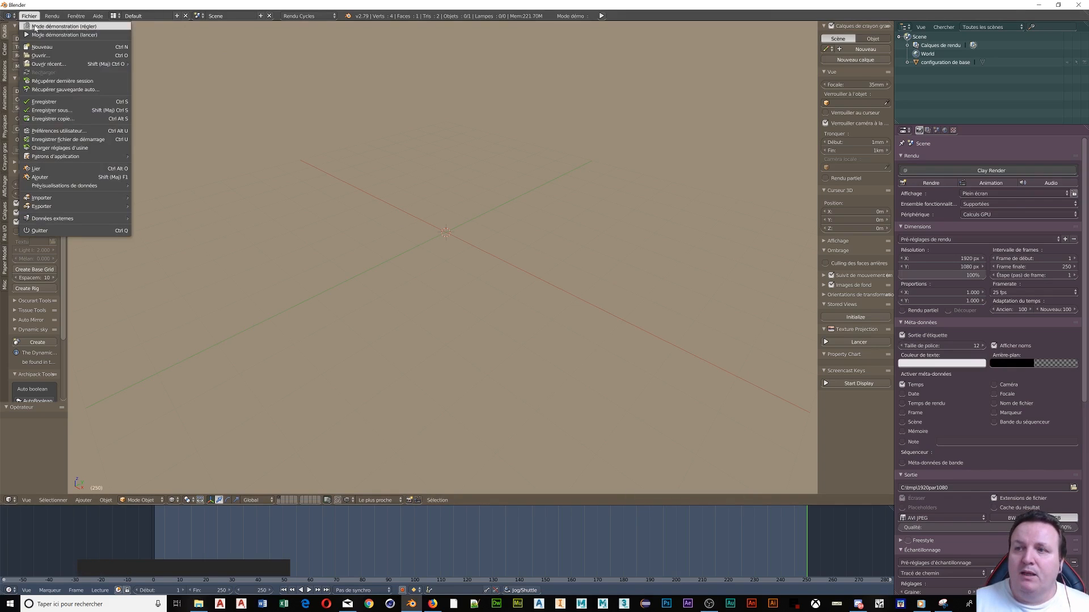
left_click(73, 131)
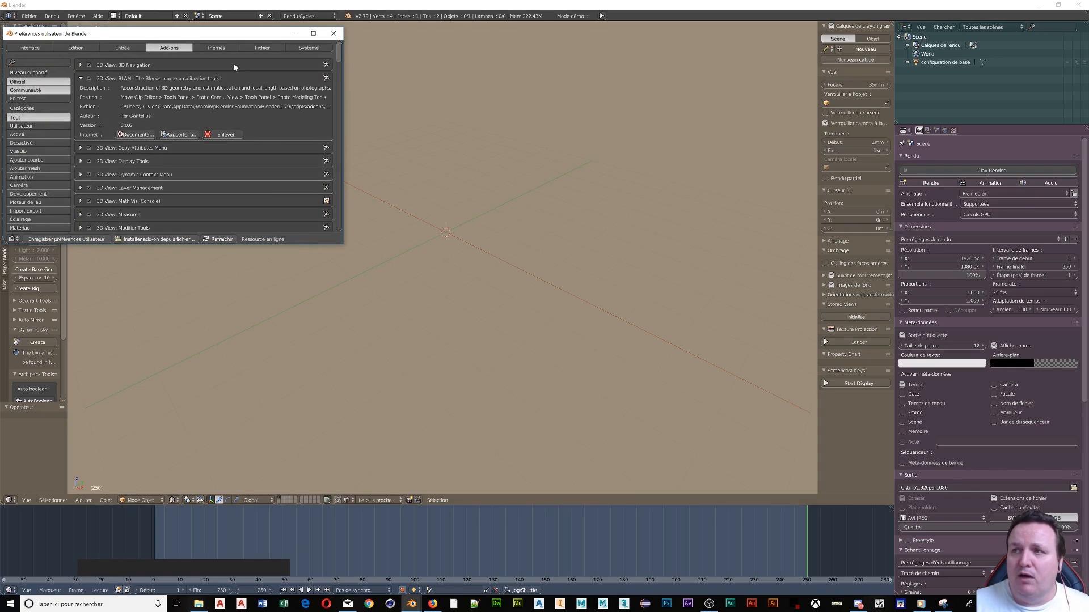
left_click(185, 55)
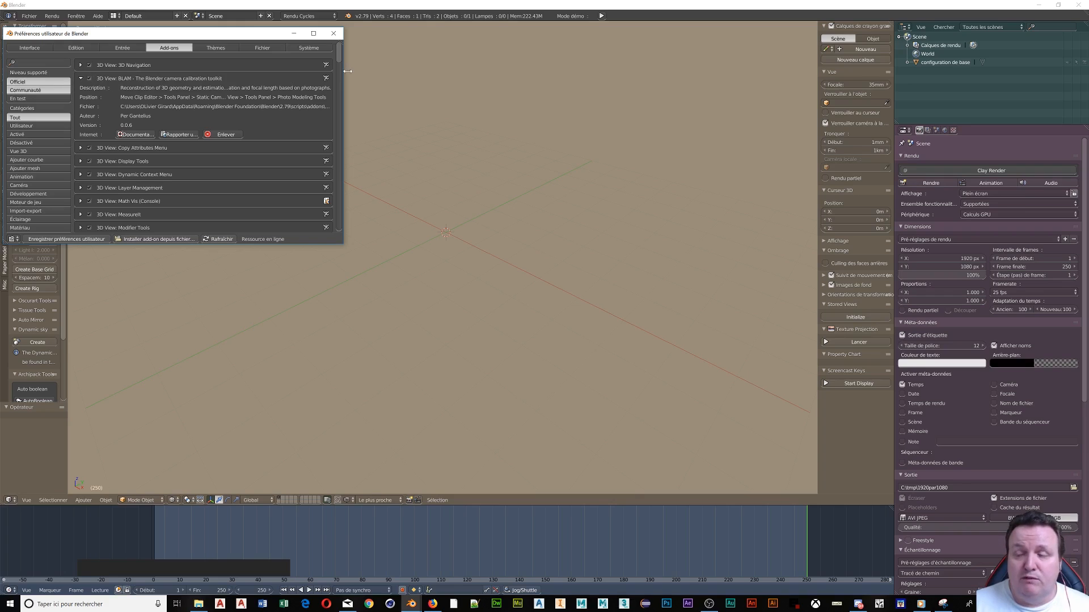
left_click(342, 34)
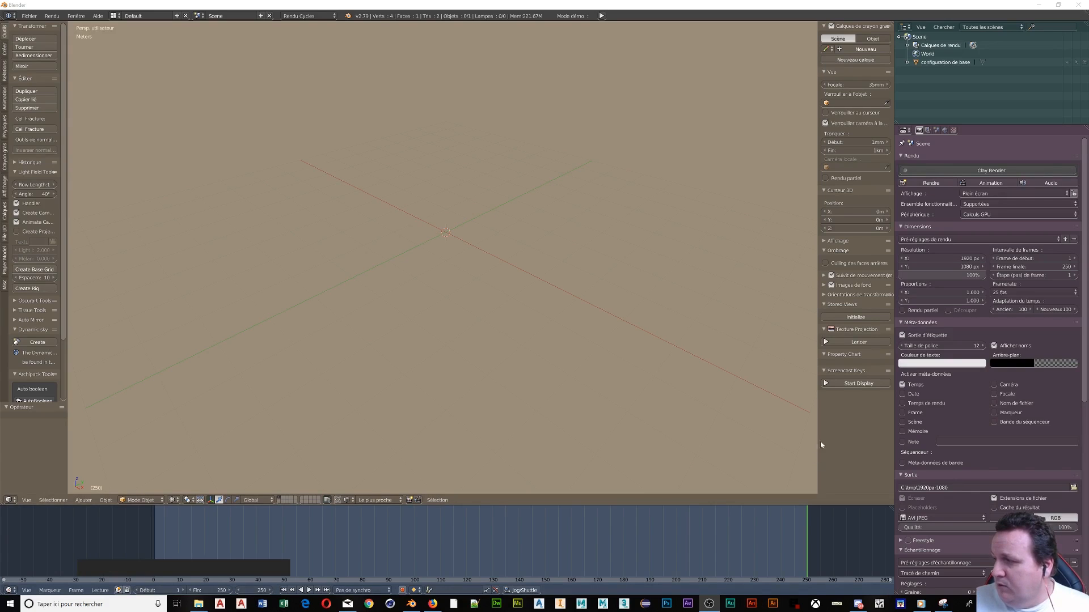
Step: Start the Screencast Keys display and set its text size and mouse icon size to 150
left_click(828, 384)
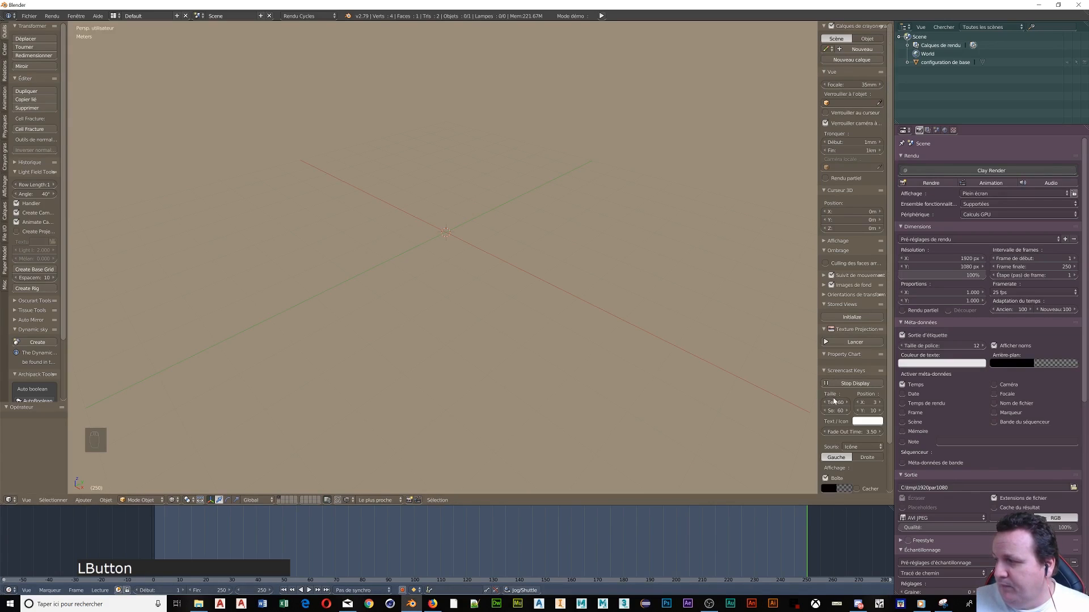
type("150")
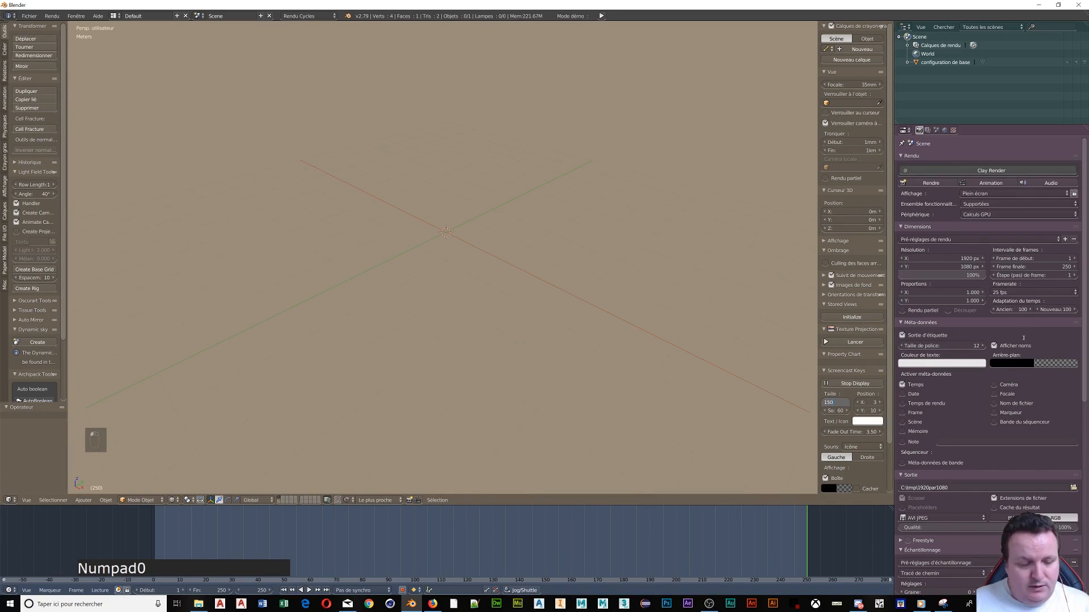
key("Return")
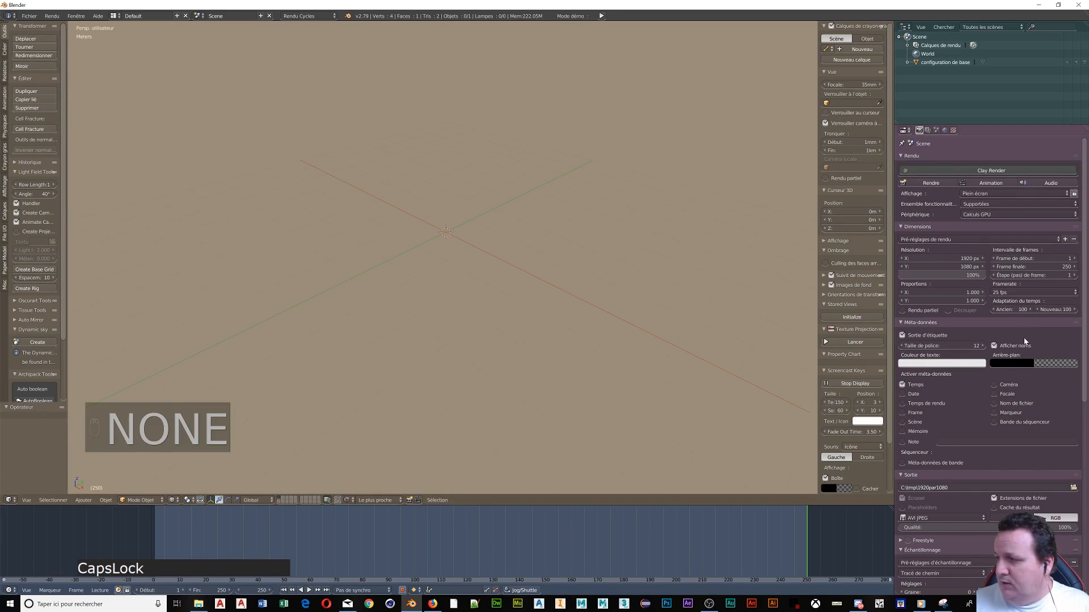
key("Tab")
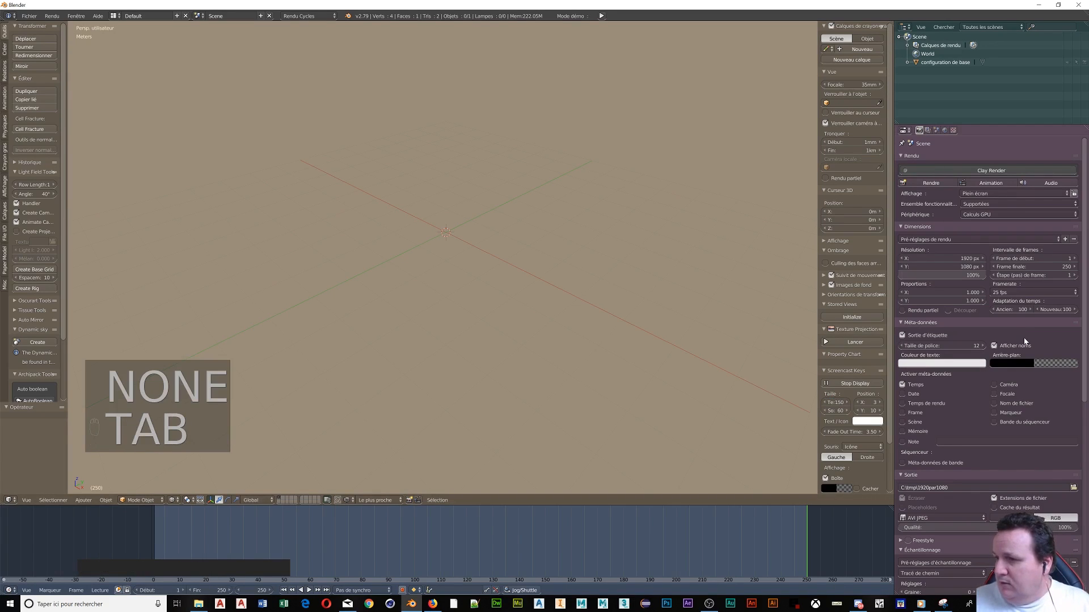
left_click(829, 412)
type("150")
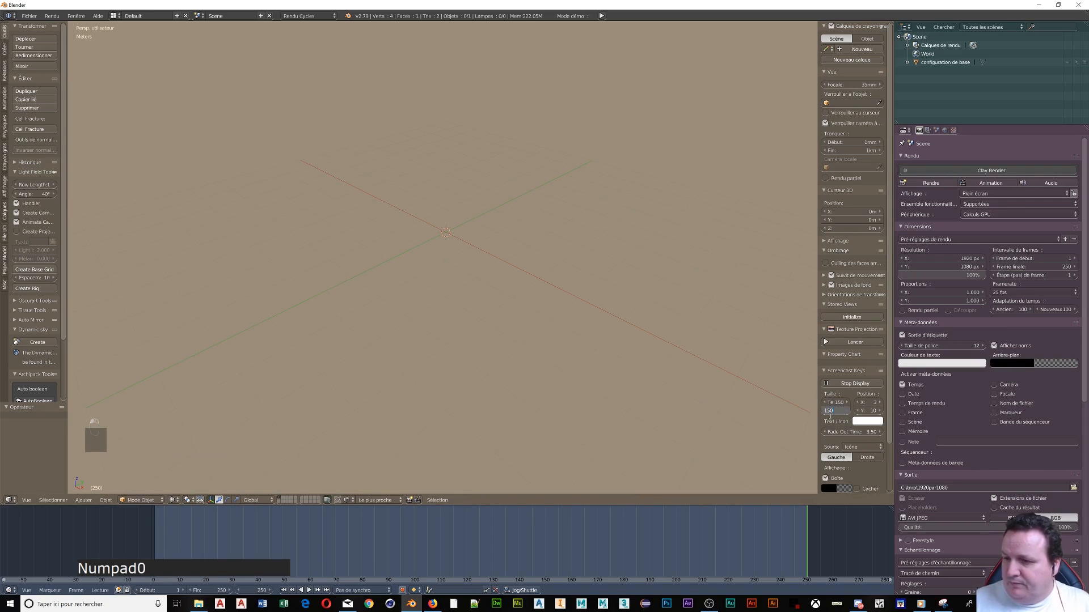
key("KP_Enter")
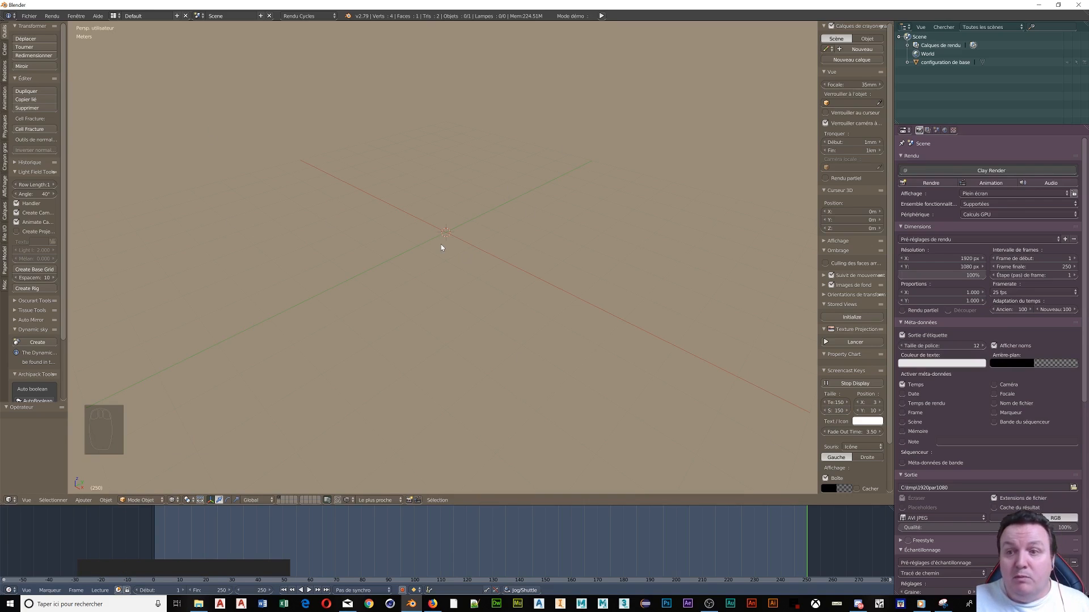
Step: Add a plane mesh at the origin and scale it uniformly by a factor of 5
key("shift+a")
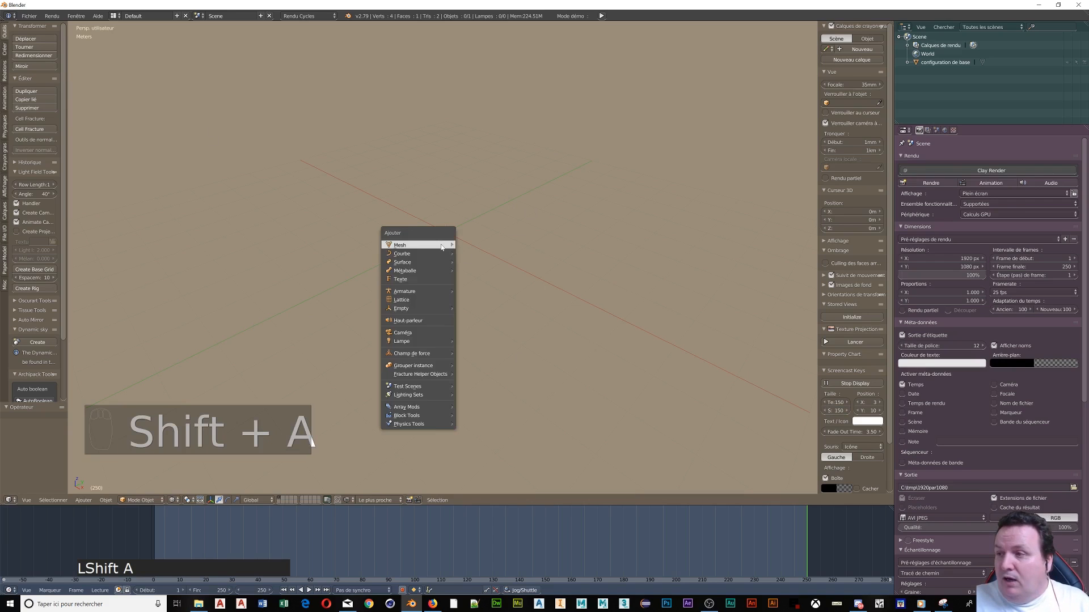
left_click(472, 244)
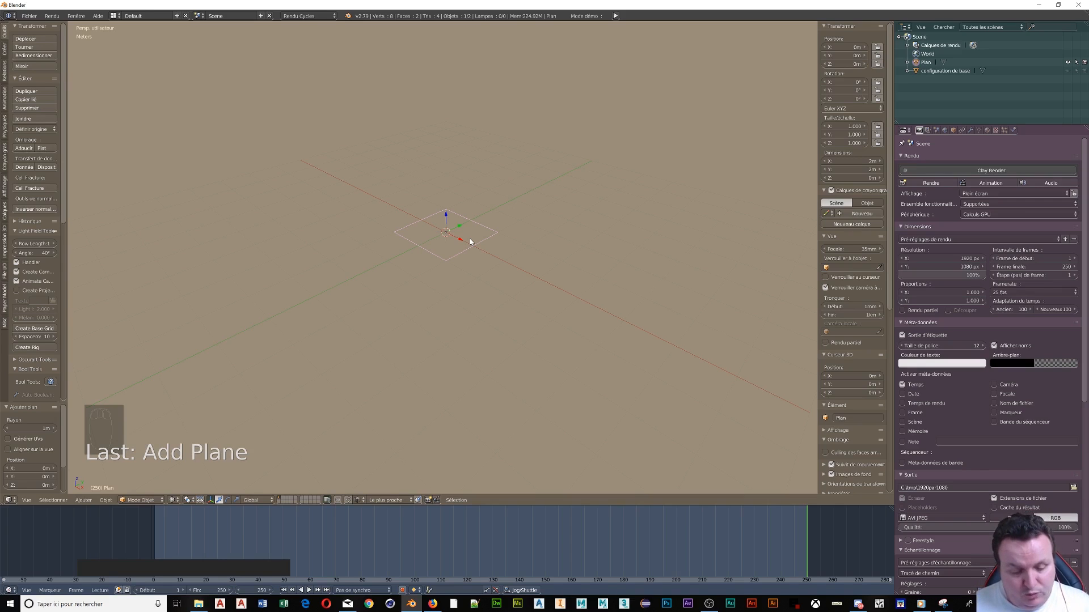
key("s")
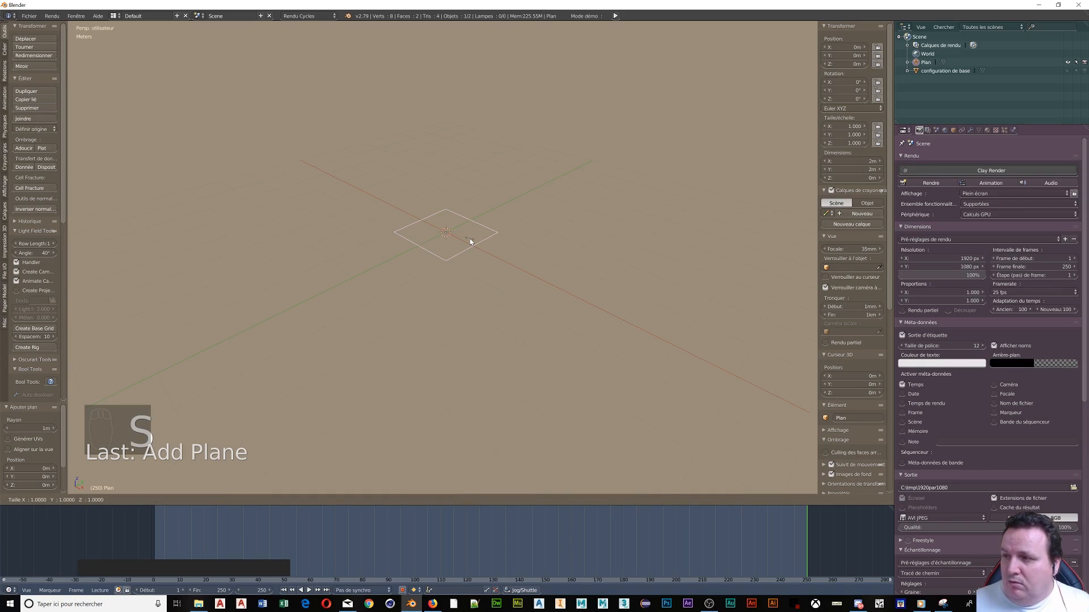
key("KP_5")
key("KP_Enter")
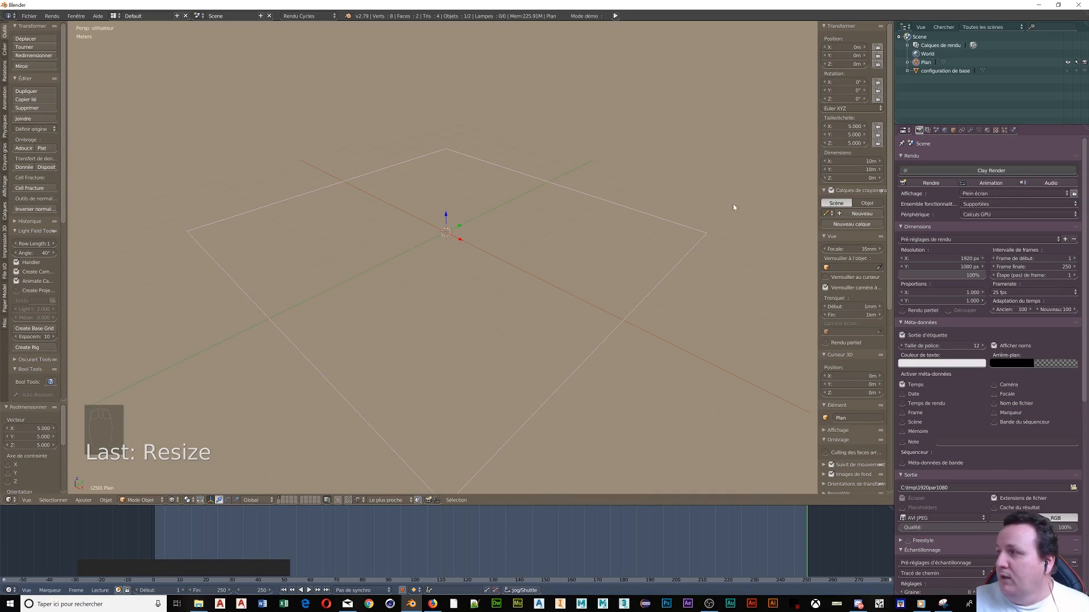
Step: Rename the plane object as Table
left_click(953, 130)
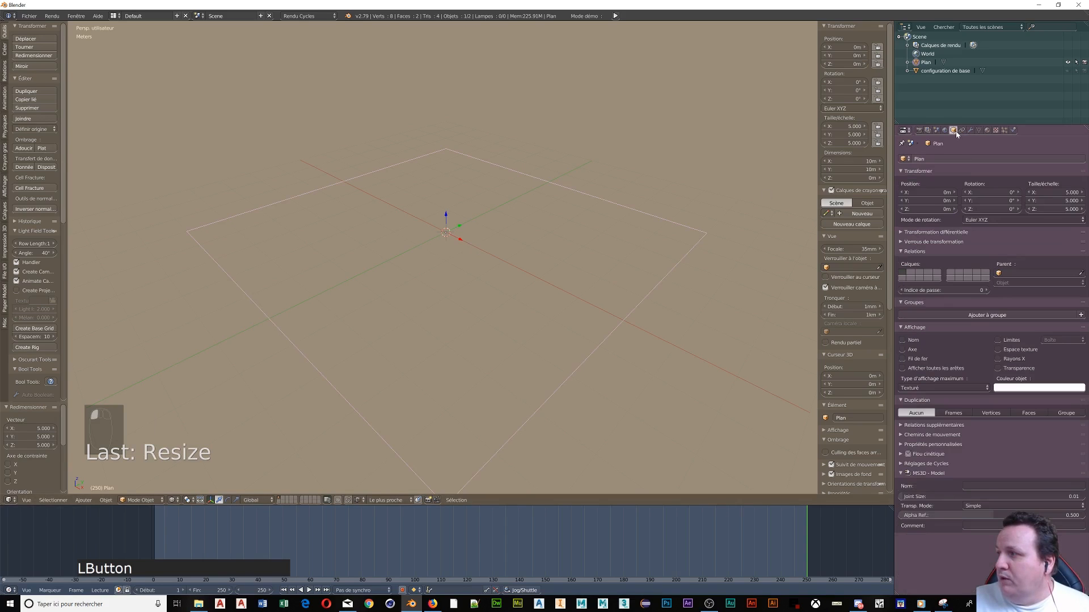
left_click(939, 158)
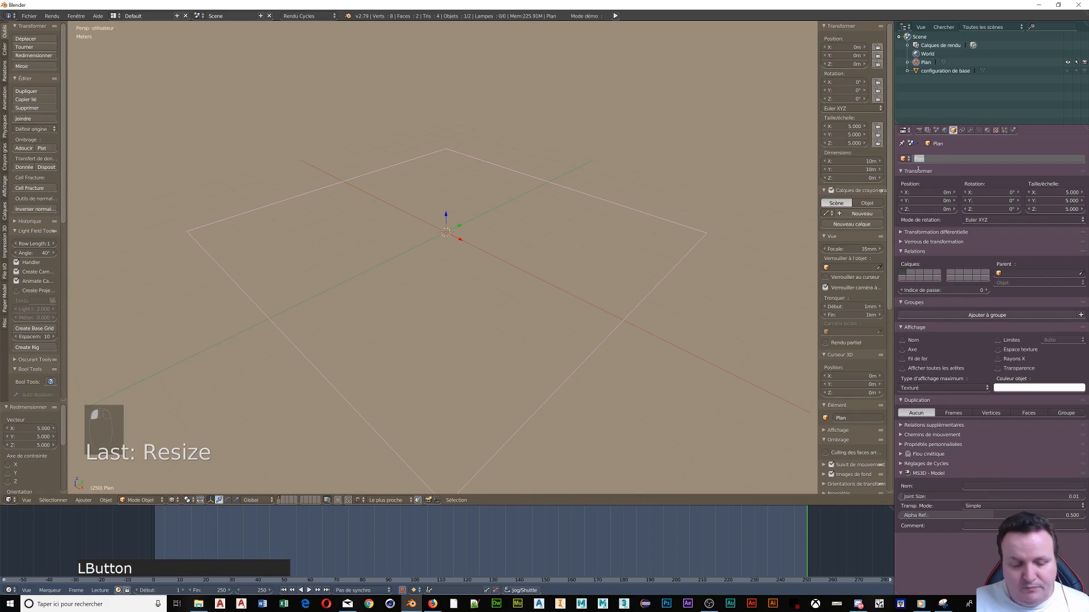
type("tABL")
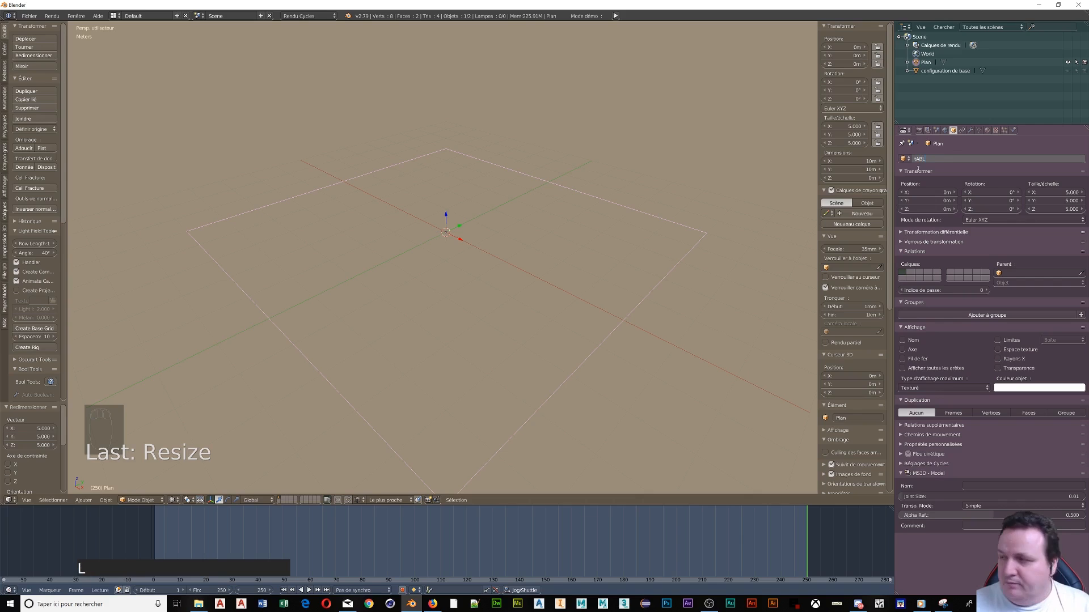
type("E")
key("Return")
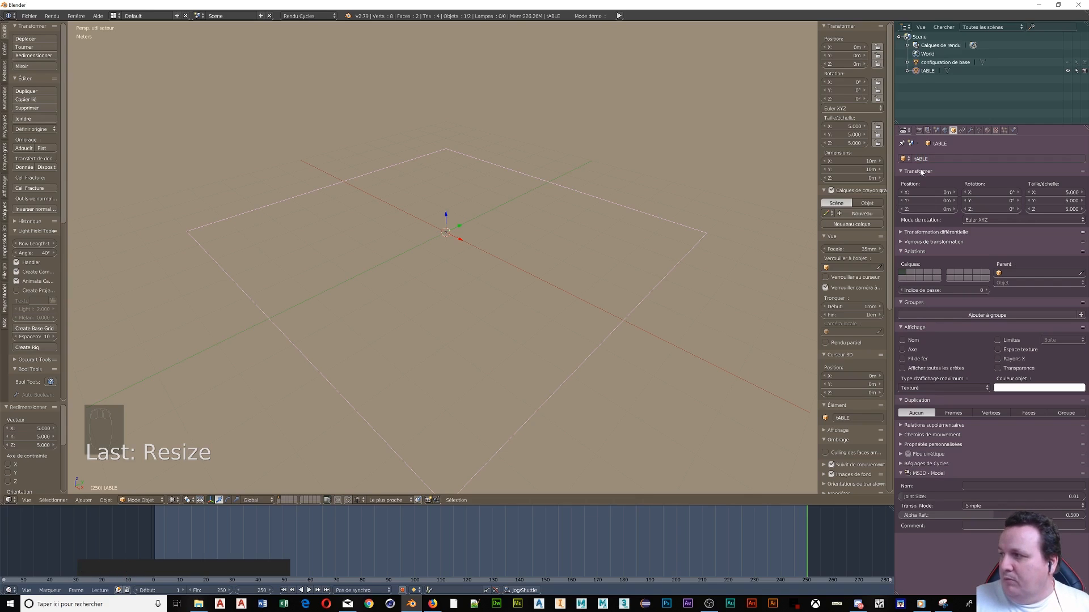
left_click(938, 159)
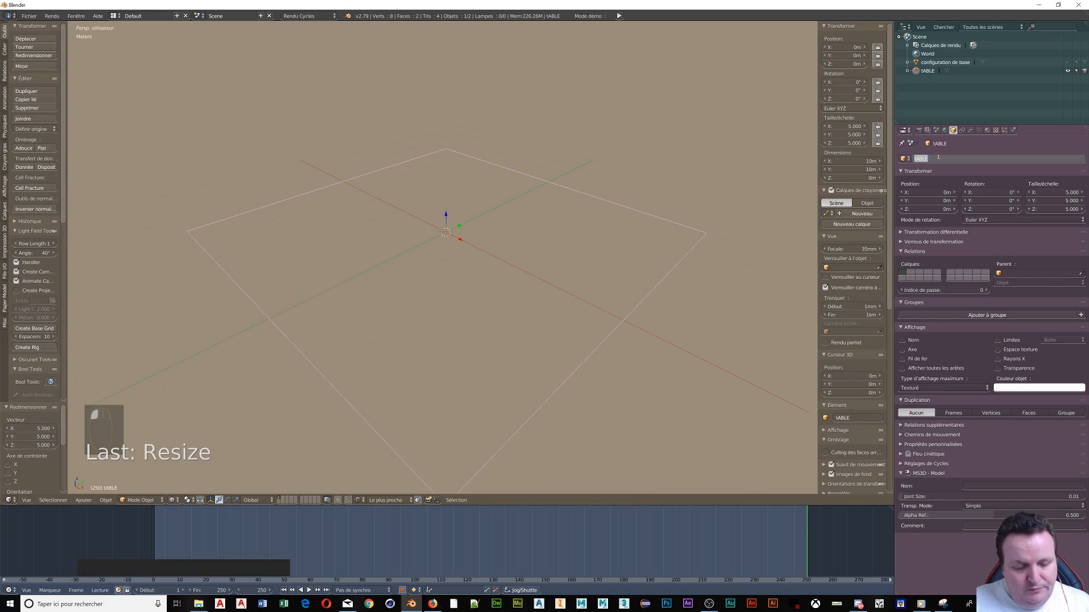
key("Tab")
left_click(939, 160)
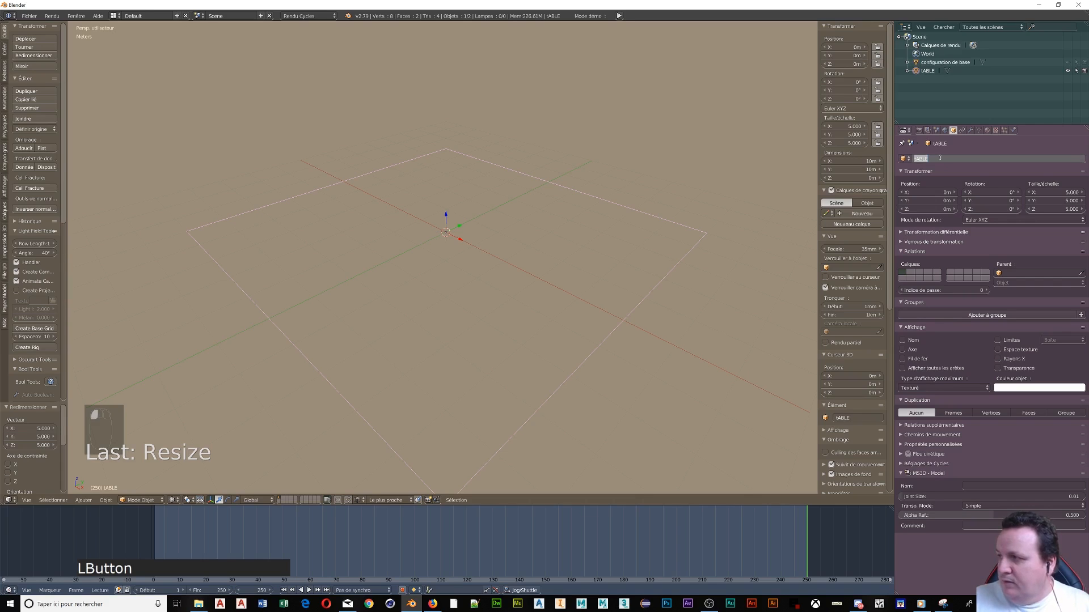
type("T")
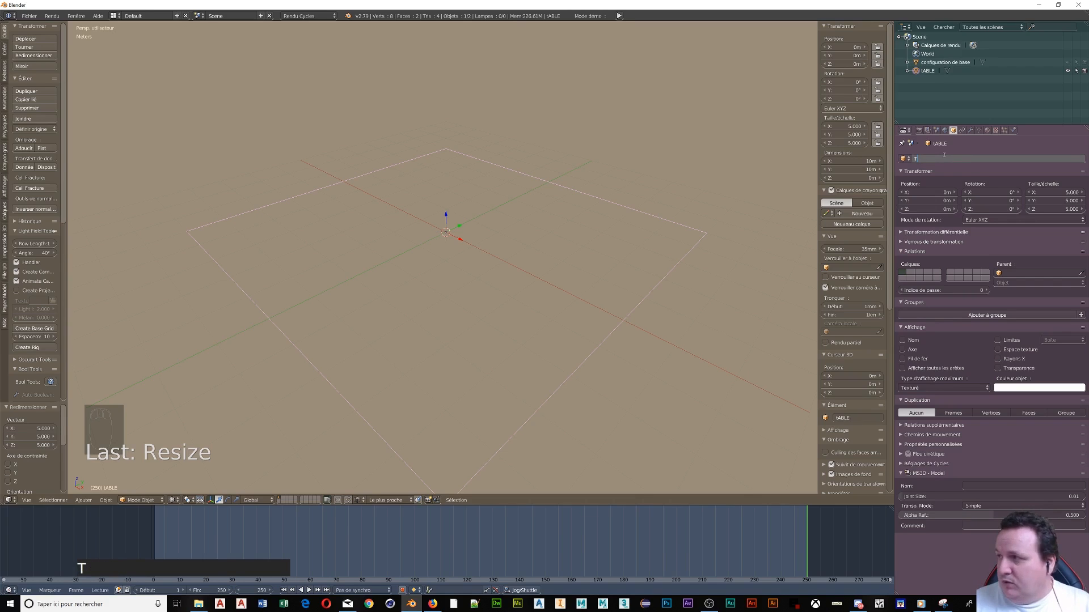
type("able")
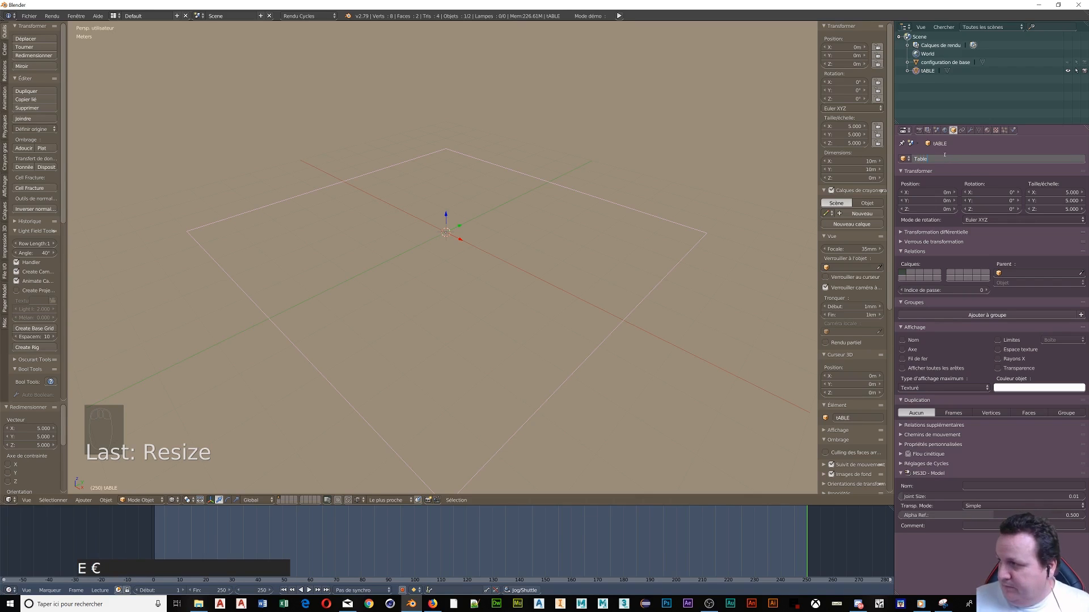
left_click(992, 174)
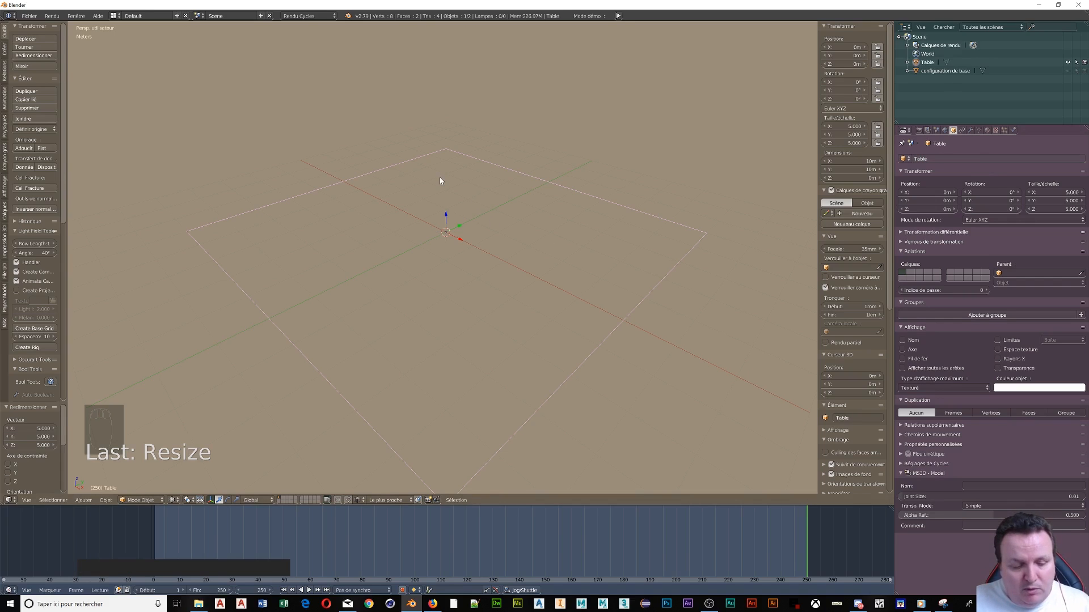
key("Tab")
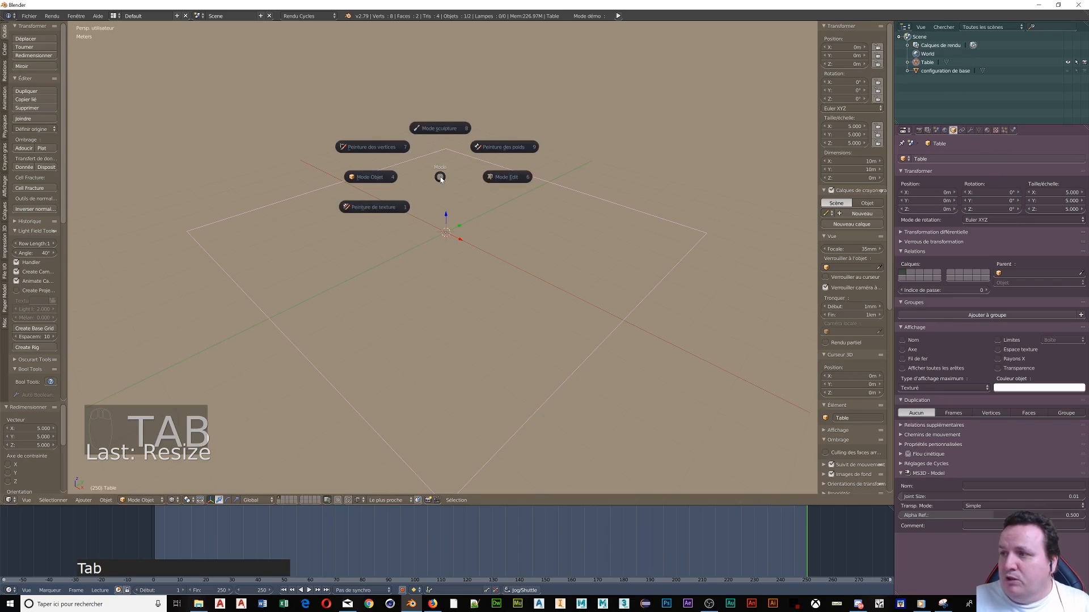
left_click(510, 177)
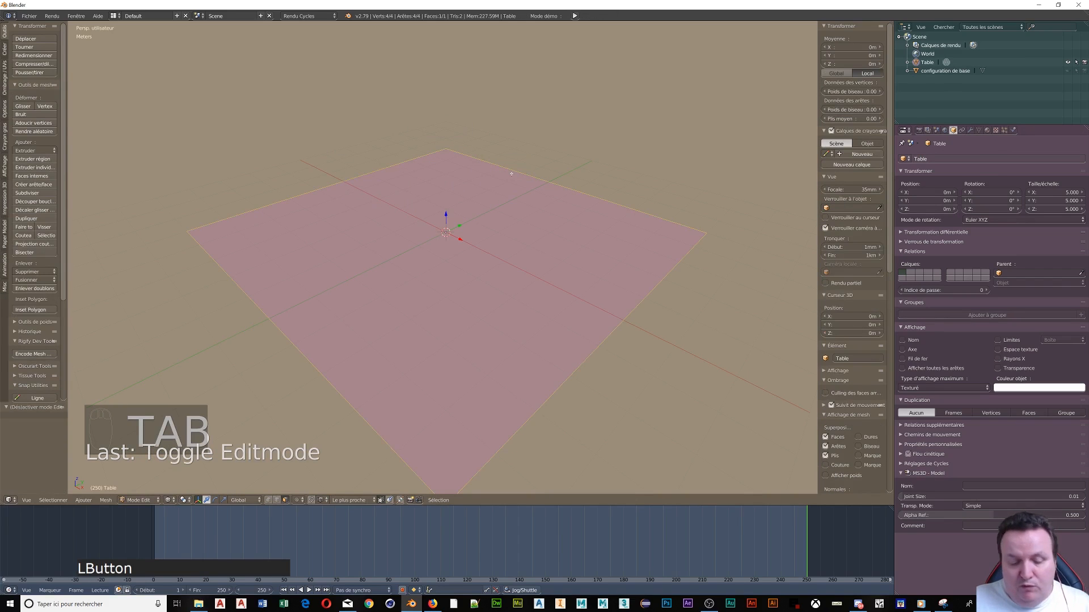
key("u")
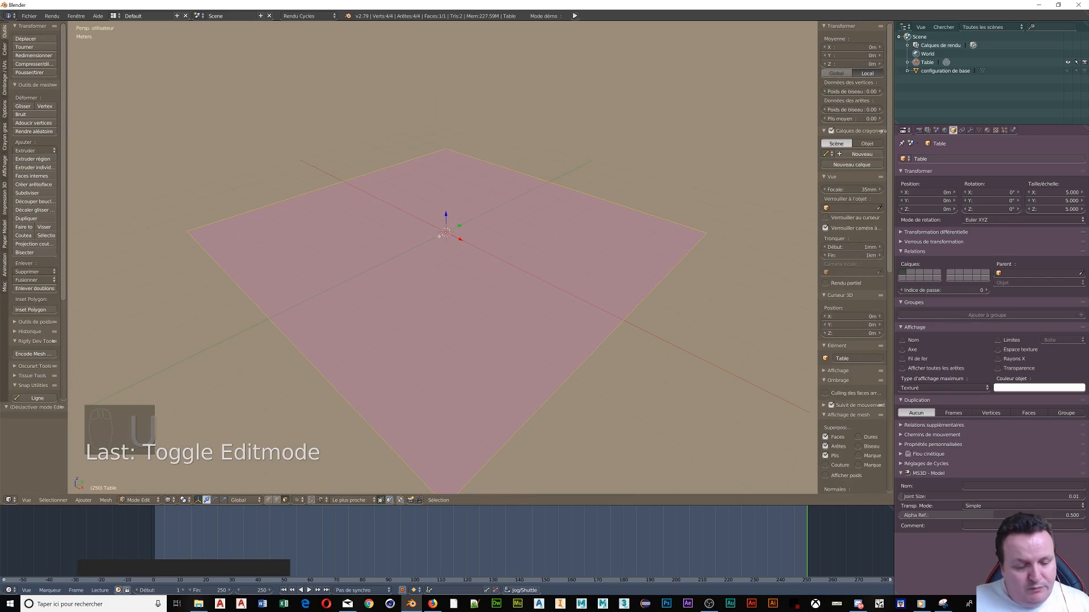
key("Tab")
left_click(335, 281)
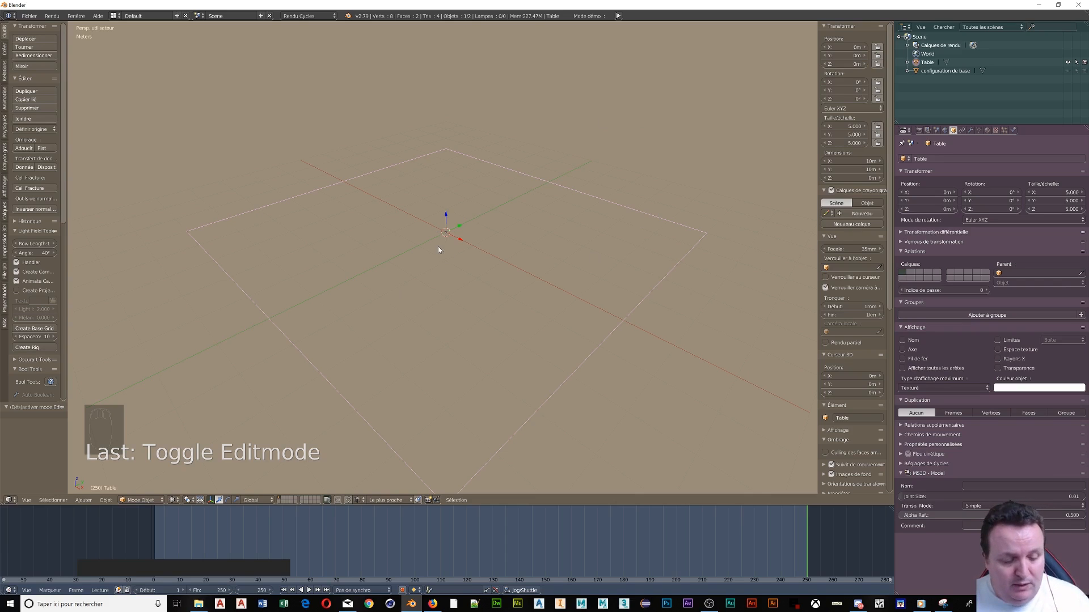
Step: Add a UV sphere at the center of the Table plane and show the scene from the front
key("shift+a")
mouse_move(439, 248)
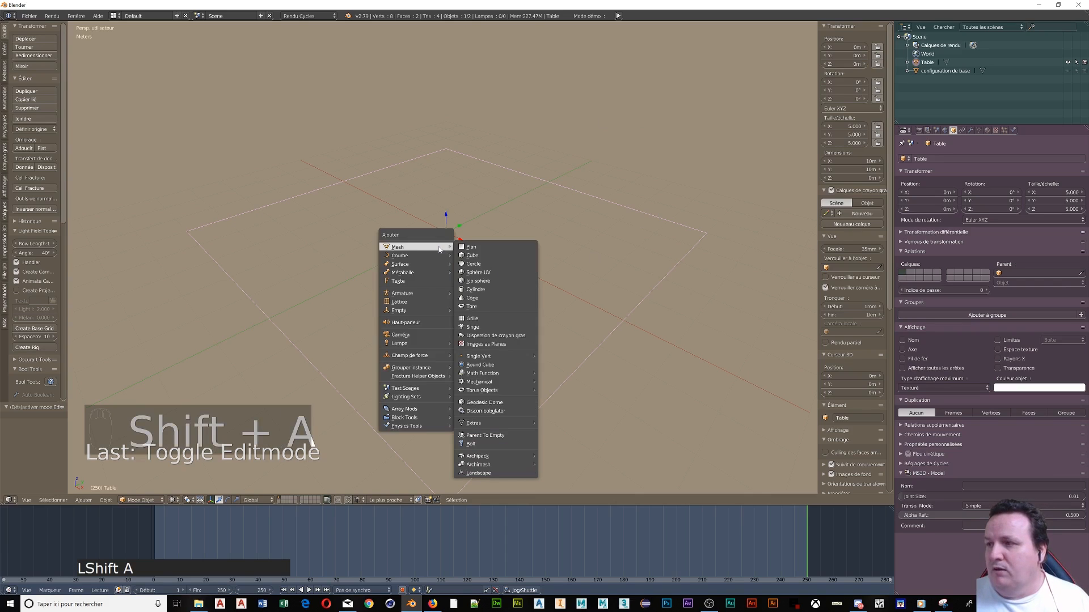
left_click(483, 272)
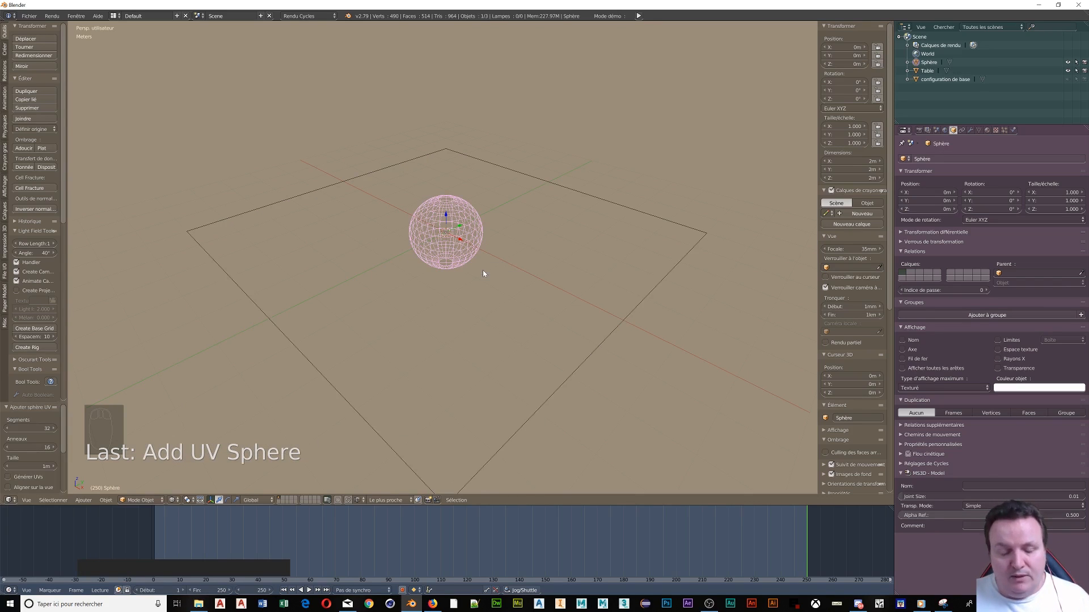
key("KP_1")
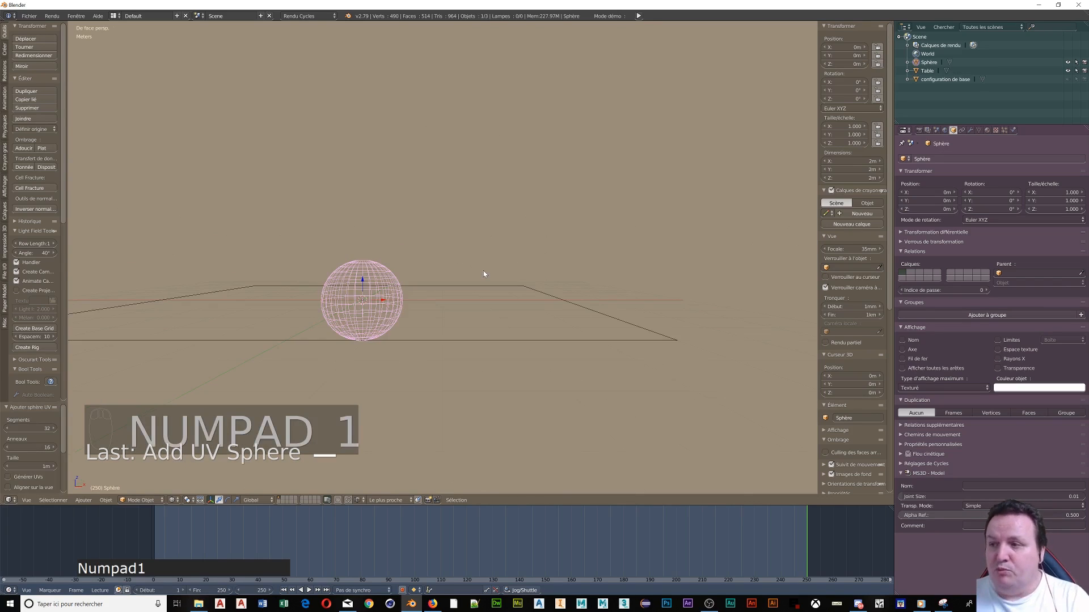
Step: Switch to an orthographic view and raise the UV sphere to a Z position of 1 m
key("KP_5")
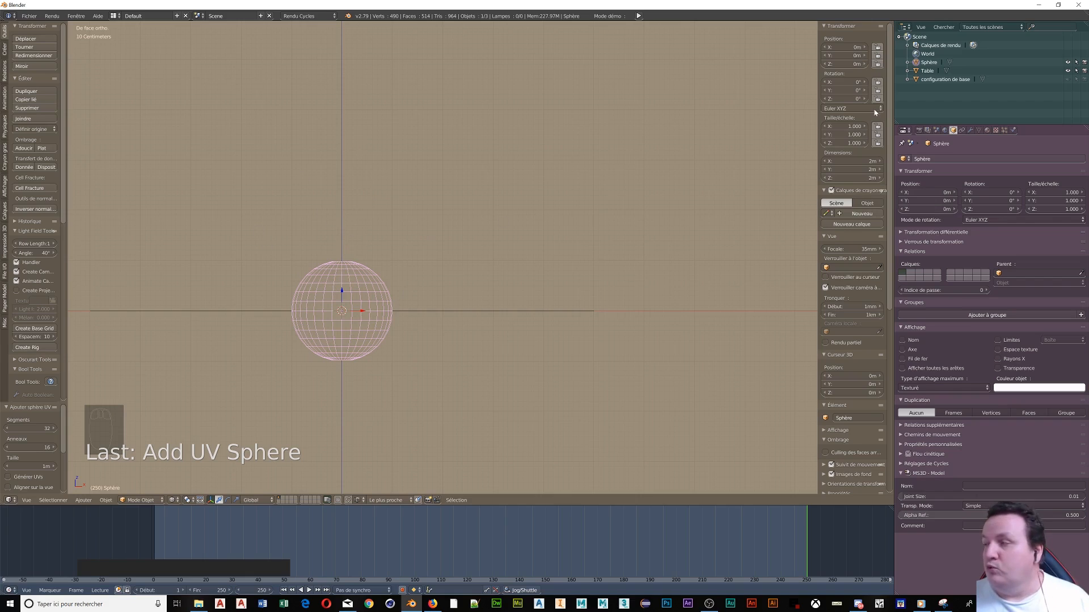
left_click(854, 63)
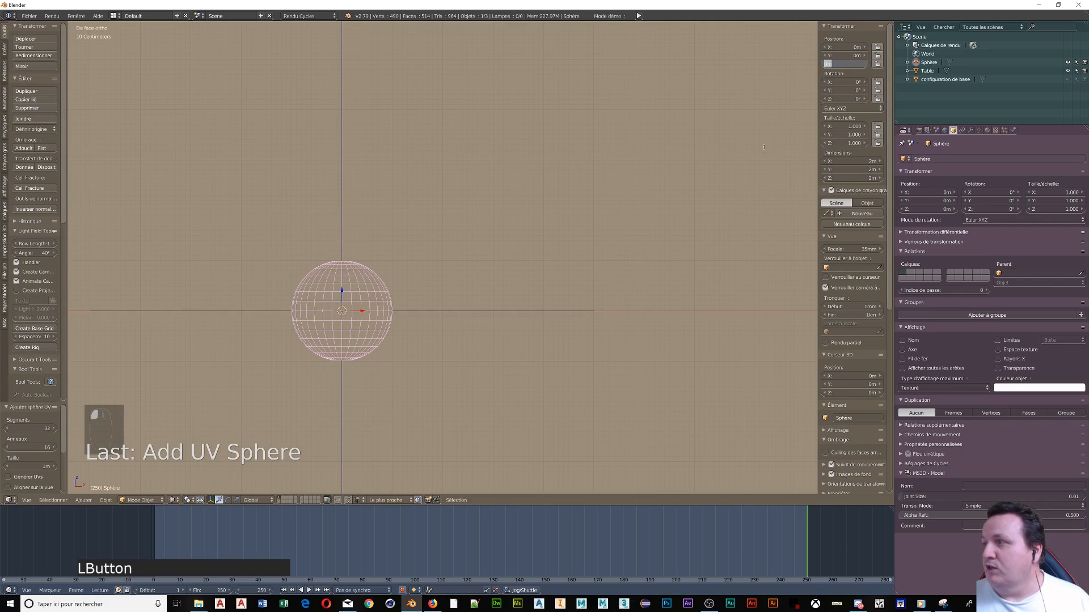
type("1")
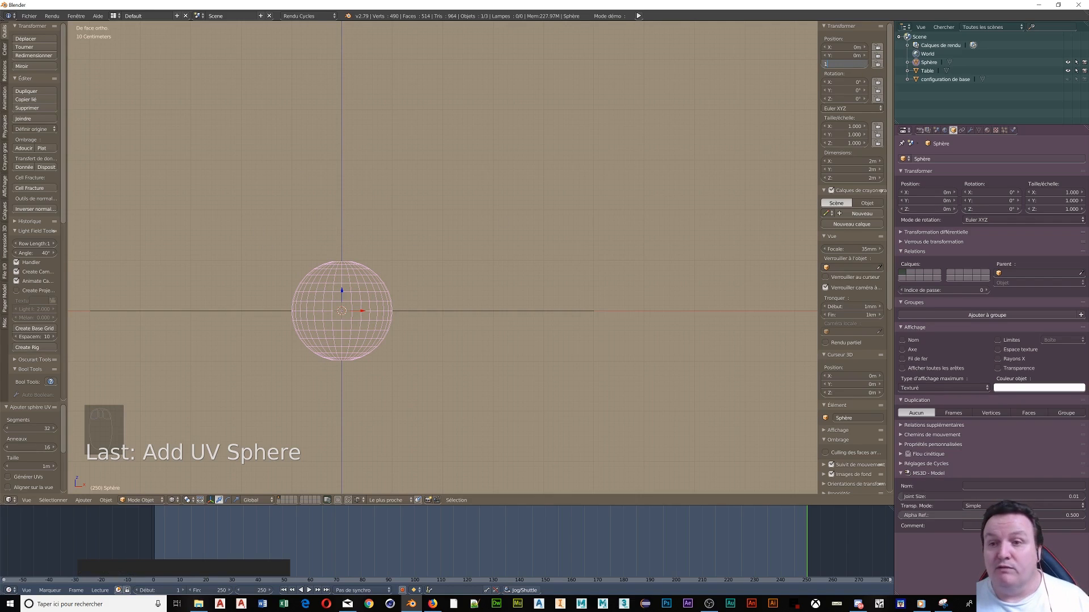
key("KP_Enter")
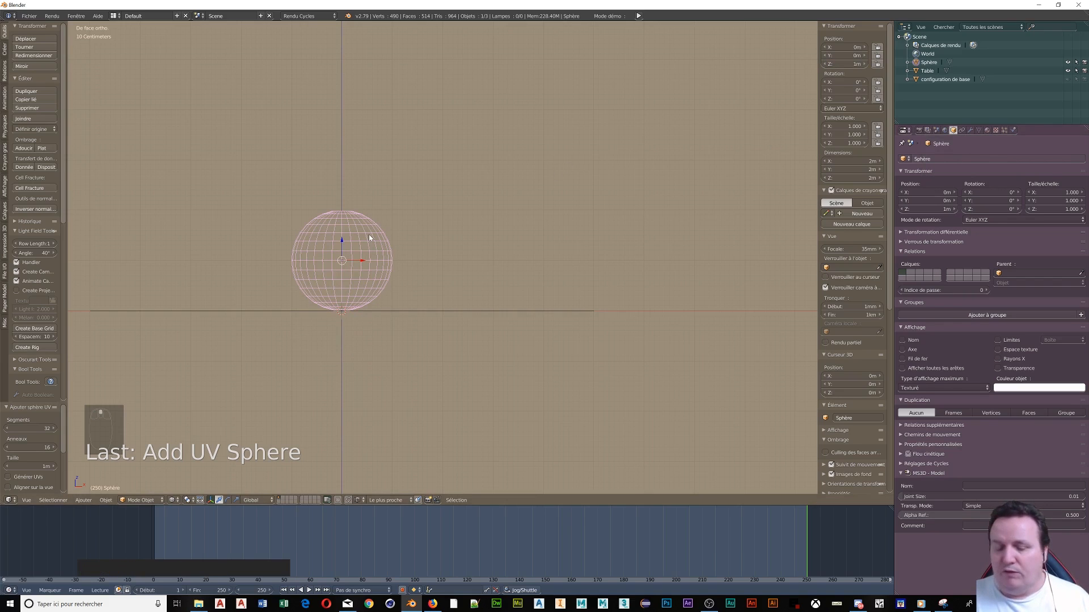
Step: Add a torus mesh at the origin and set its Z position to 25 cm
key("shift")
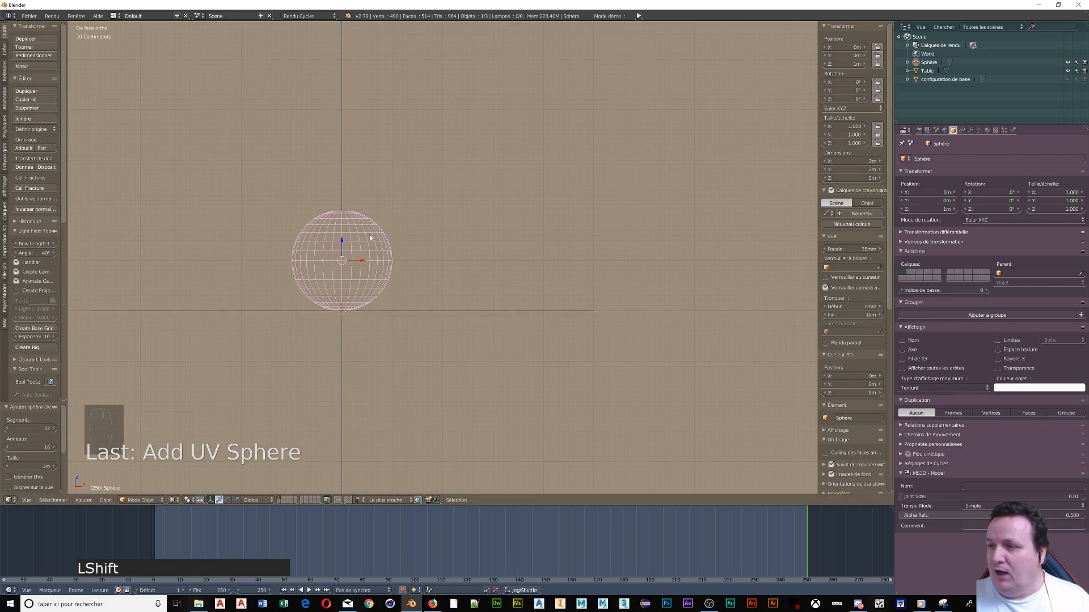
key("shift+a")
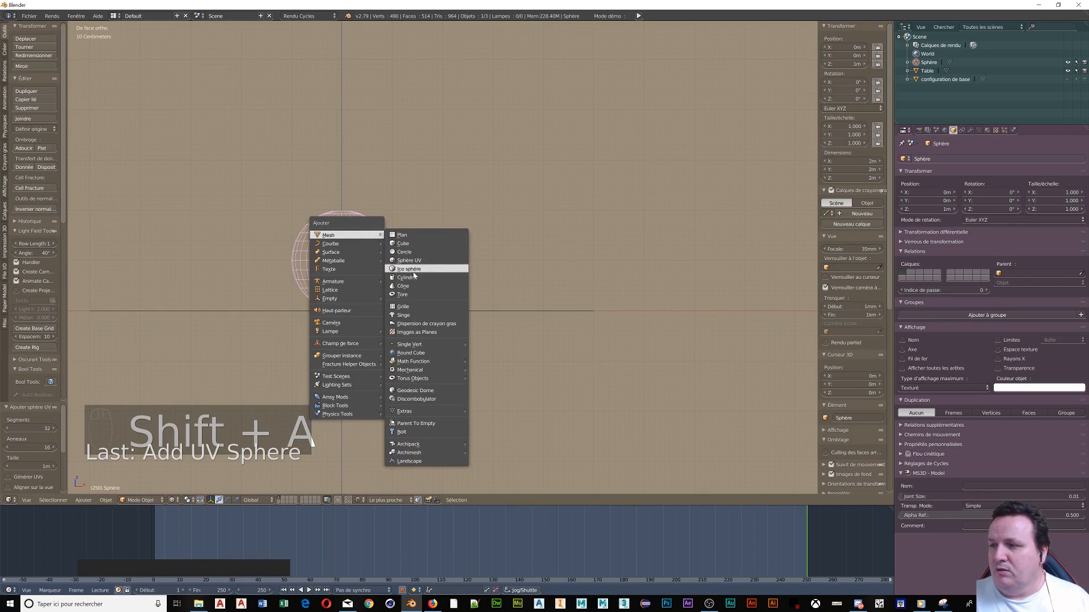
left_click(424, 295)
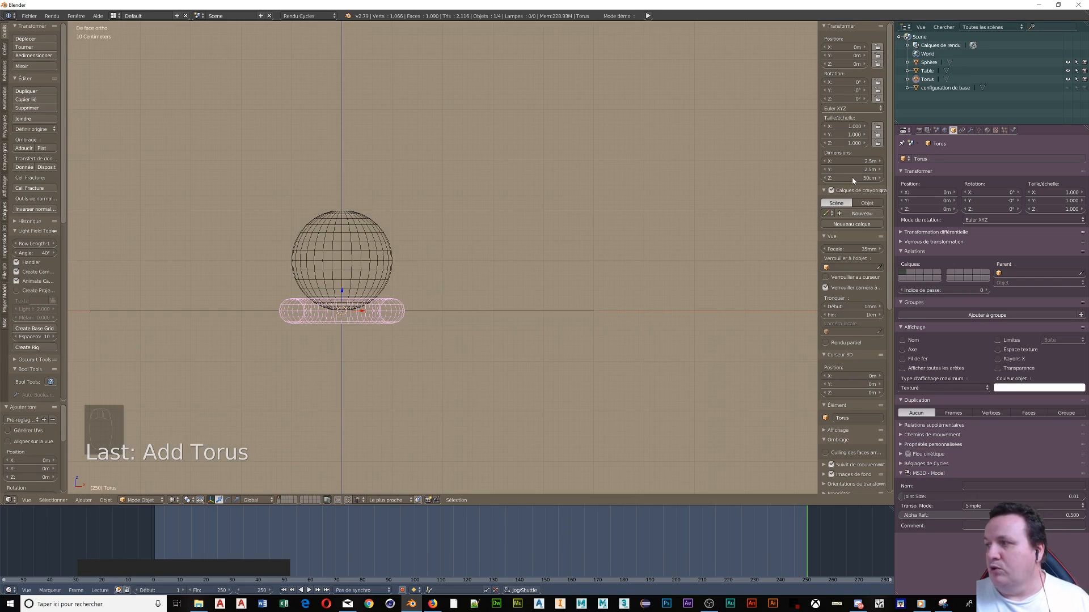
left_click(844, 64)
type("25cm")
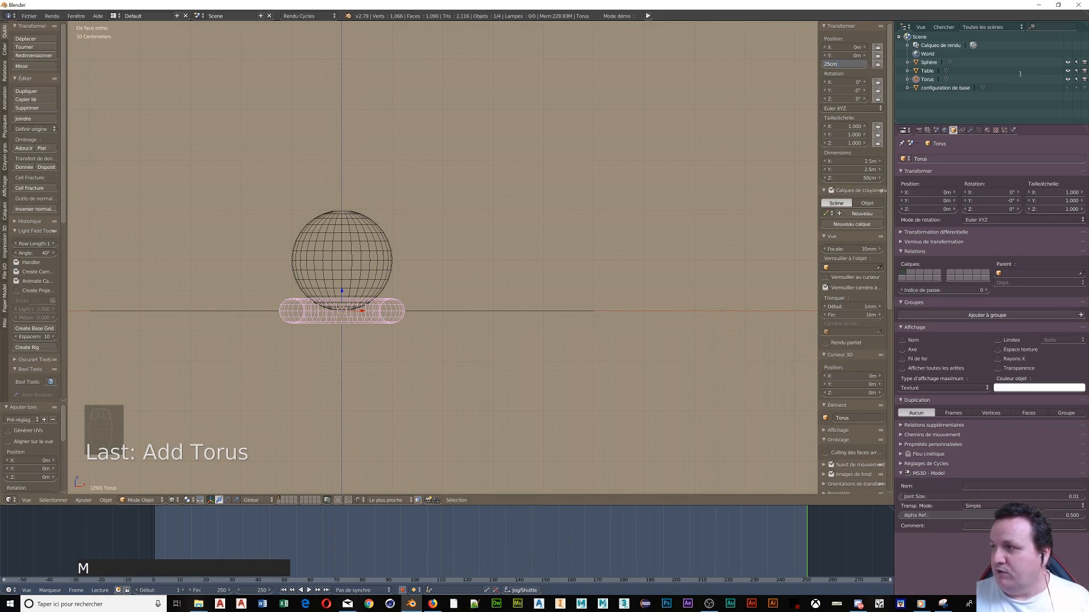
key("KP_Enter")
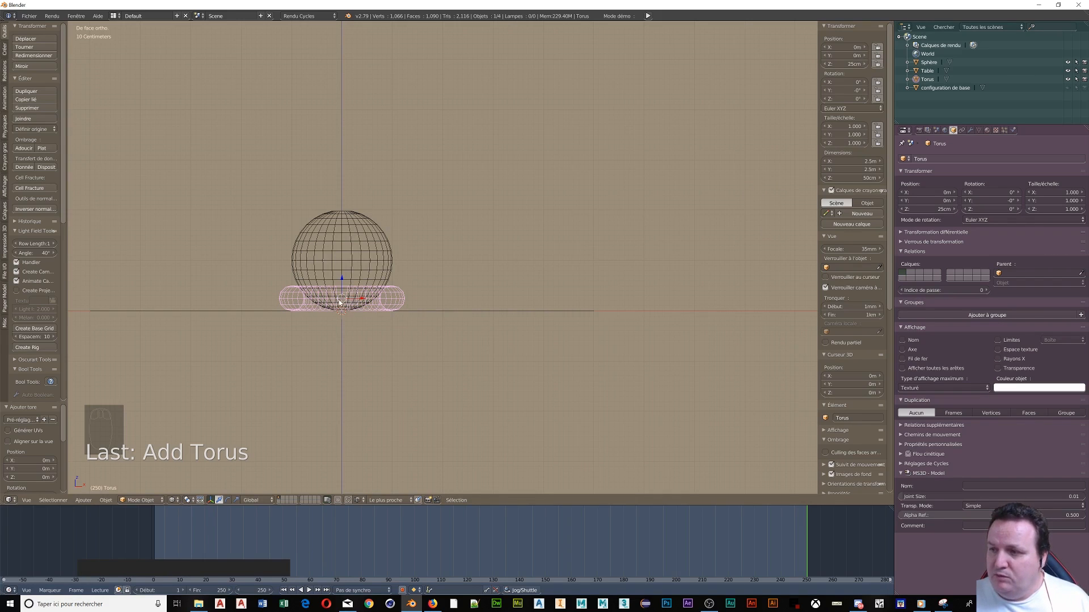
Step: Set the pivot point to the 3D cursor and scale the torus uniformly by about 3.97
scroll(339, 304, "up", 8)
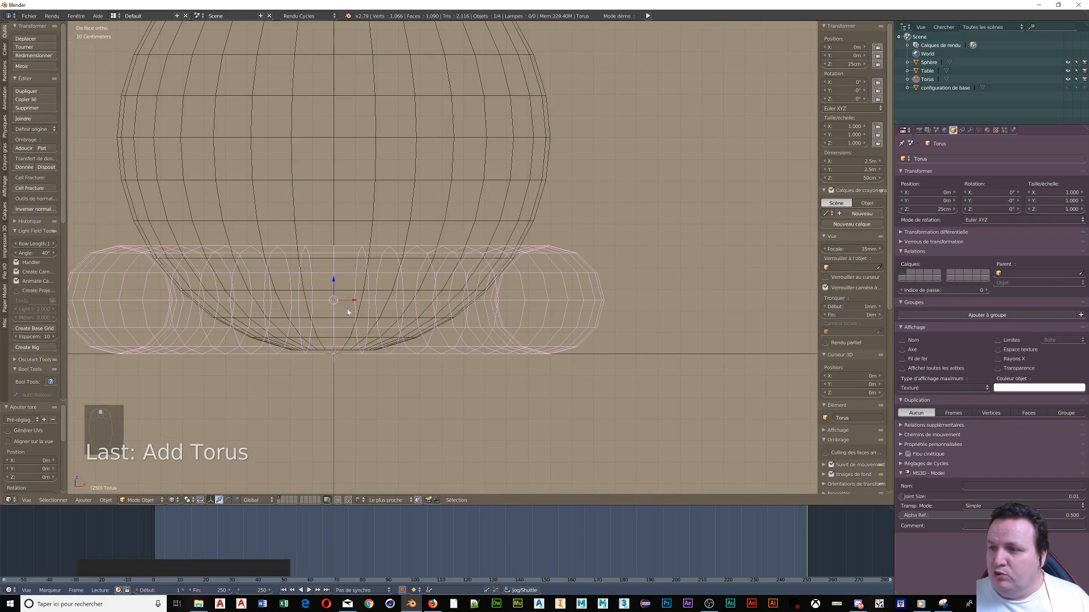
left_click(188, 501)
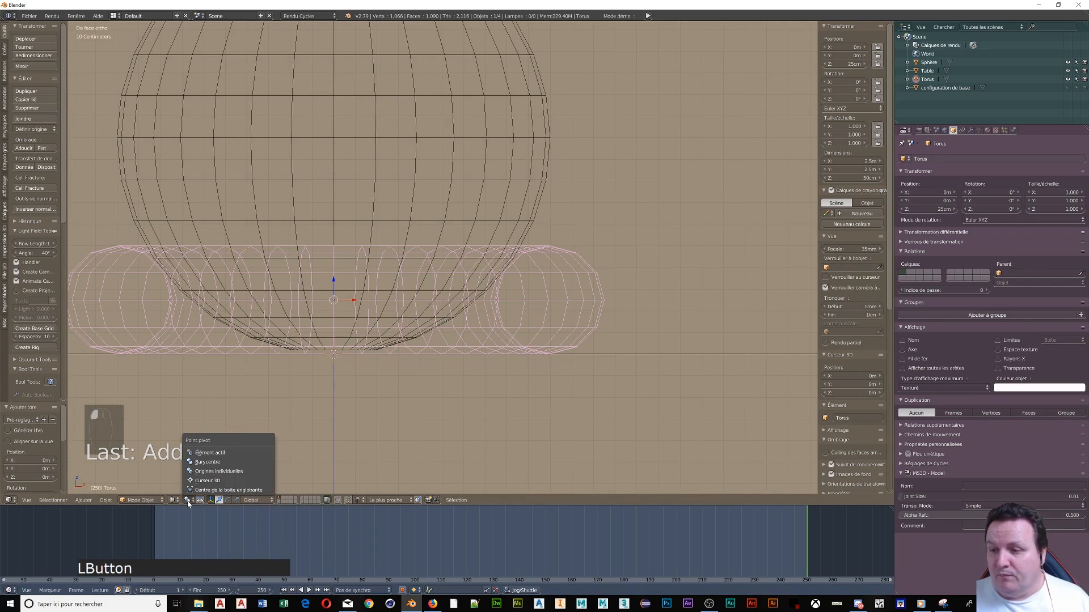
left_click(207, 481)
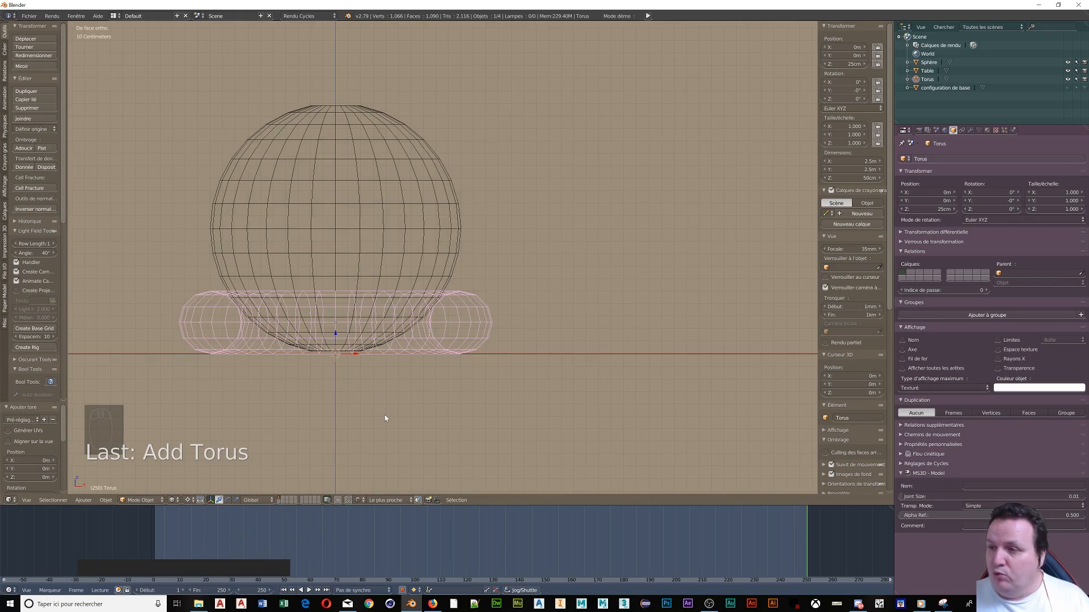
key("s")
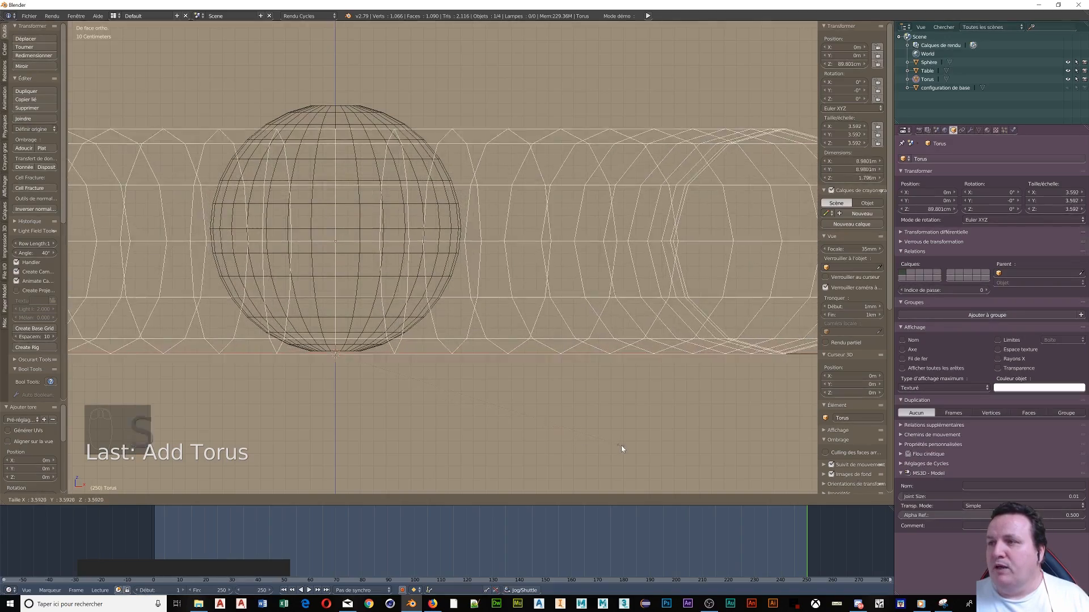
left_click(651, 457)
Step: Scale the torus by about 0.57 in X and Y only, keeping its height, and show it from the front
scroll(404, 136, "down", 4)
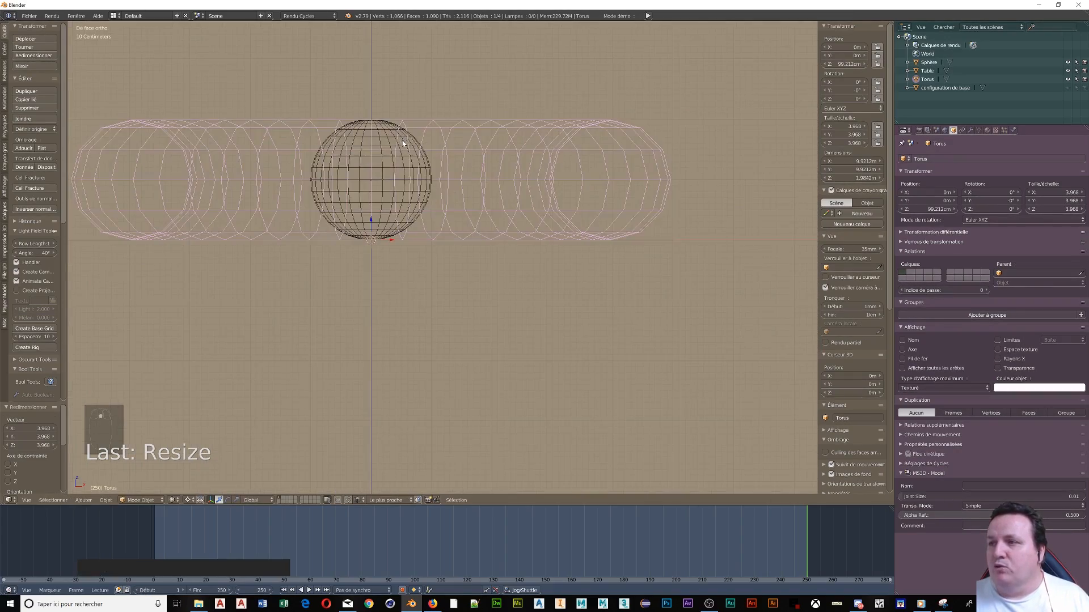
middle_click_drag(402, 196, 359, 225)
scroll(359, 226, "down", 3)
scroll(358, 223, "up", 2)
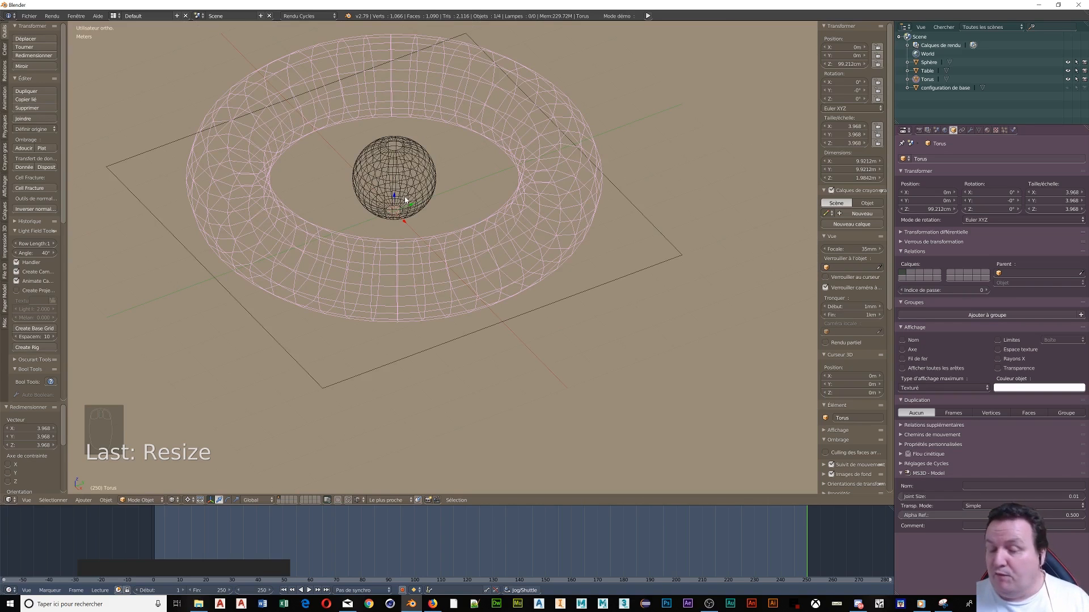
key("s")
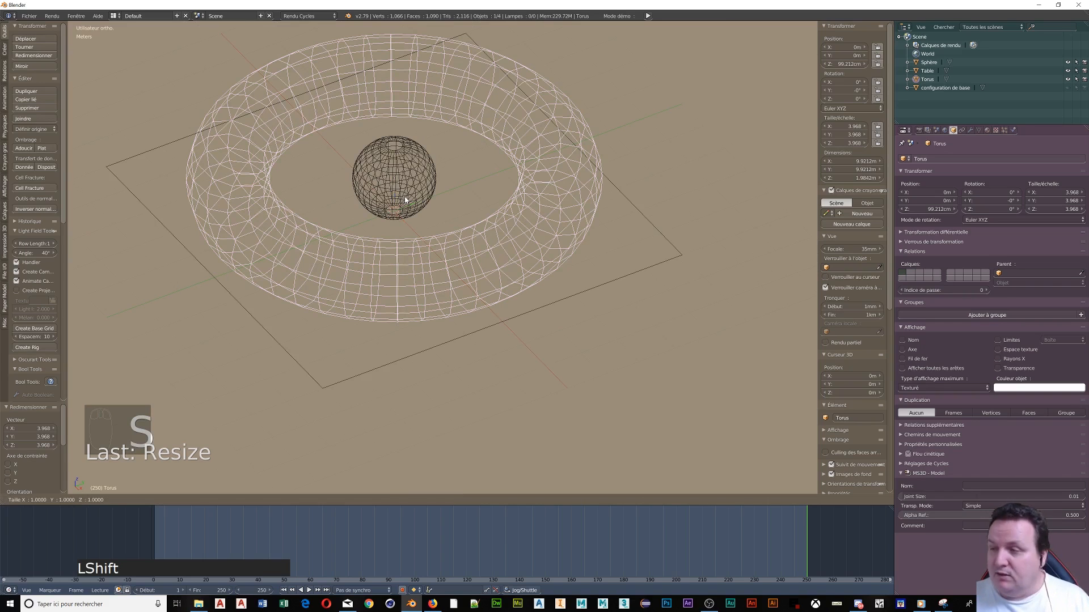
key("shift+z")
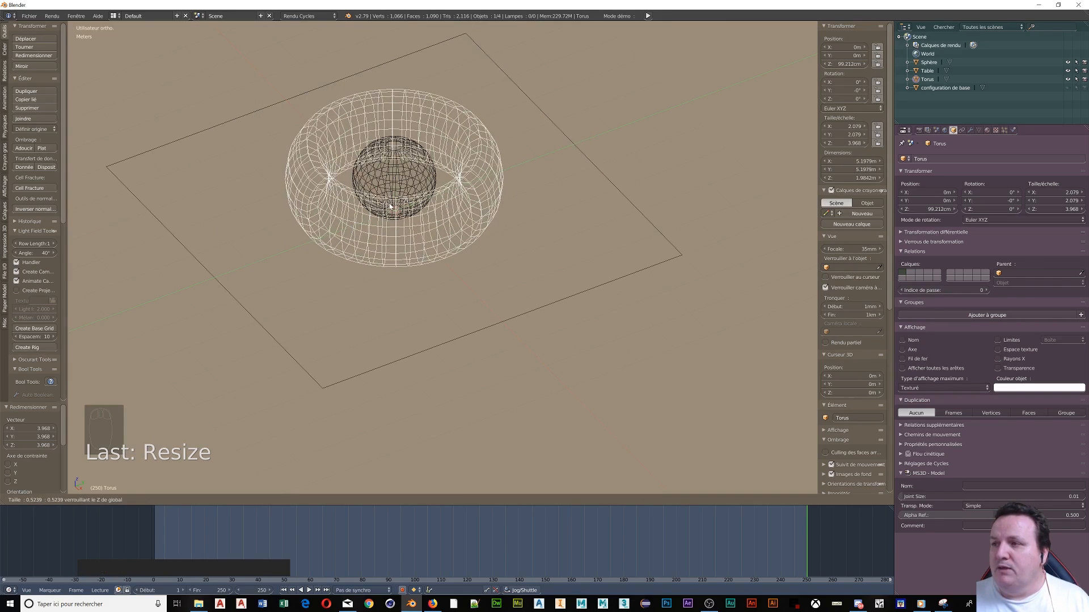
left_click(388, 206)
middle_click_drag(388, 206, 433, 166)
key("KP_1")
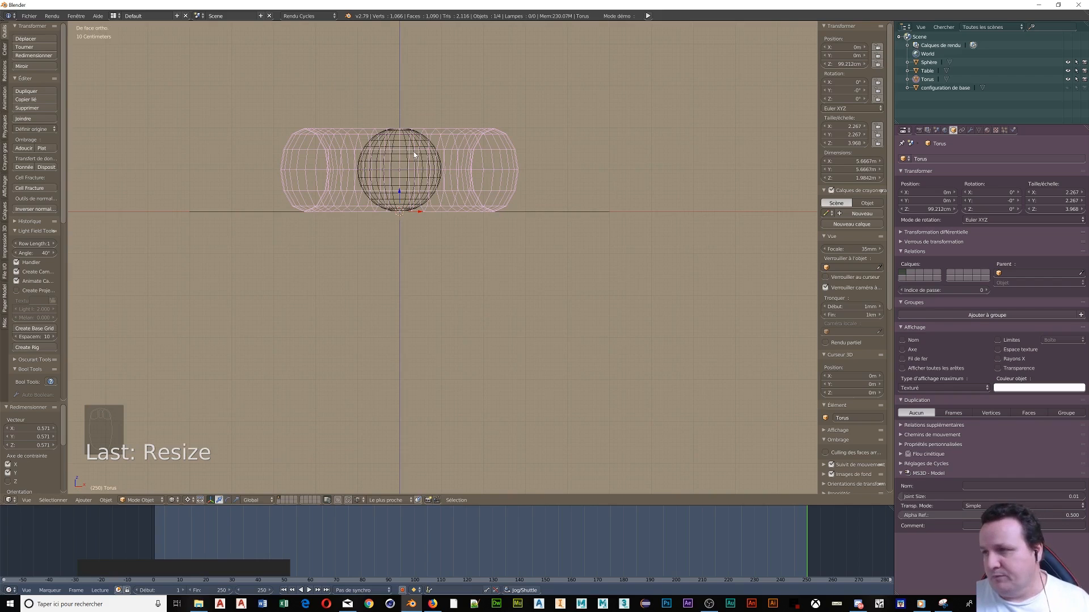
Step: Duplicate the sphere in place and enlarge the copy uniformly from the 3D cursor to a scale of about 2.28
mouse_move(416, 159)
middle_mouse_down()
mouse_move(427, 226)
mouse_move(412, 199)
mouse_move(418, 165)
middle_mouse_up()
right_click(420, 146)
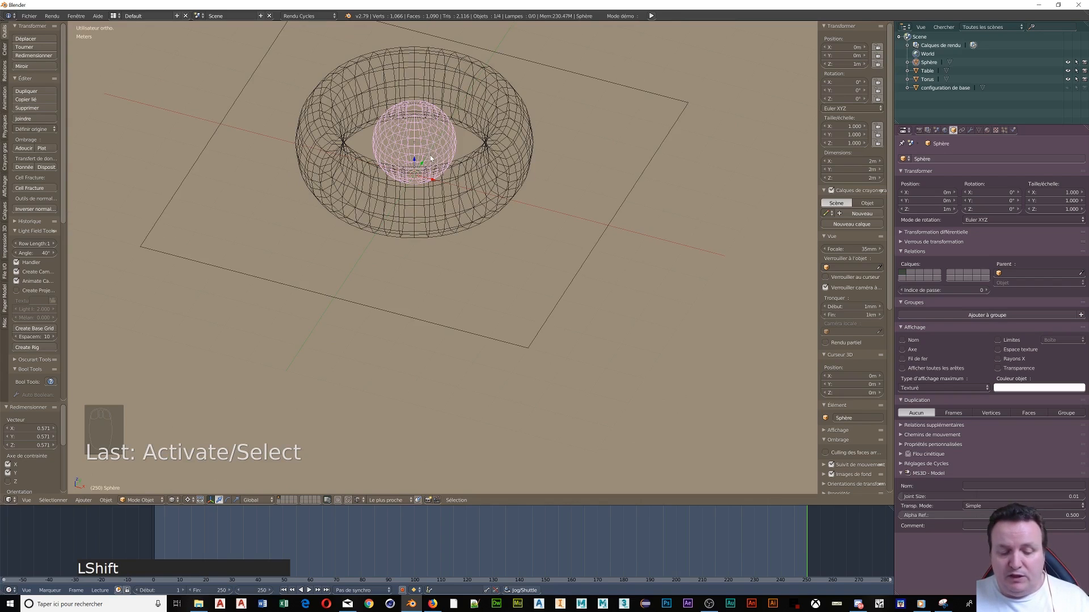
key("shift+d")
key("Return")
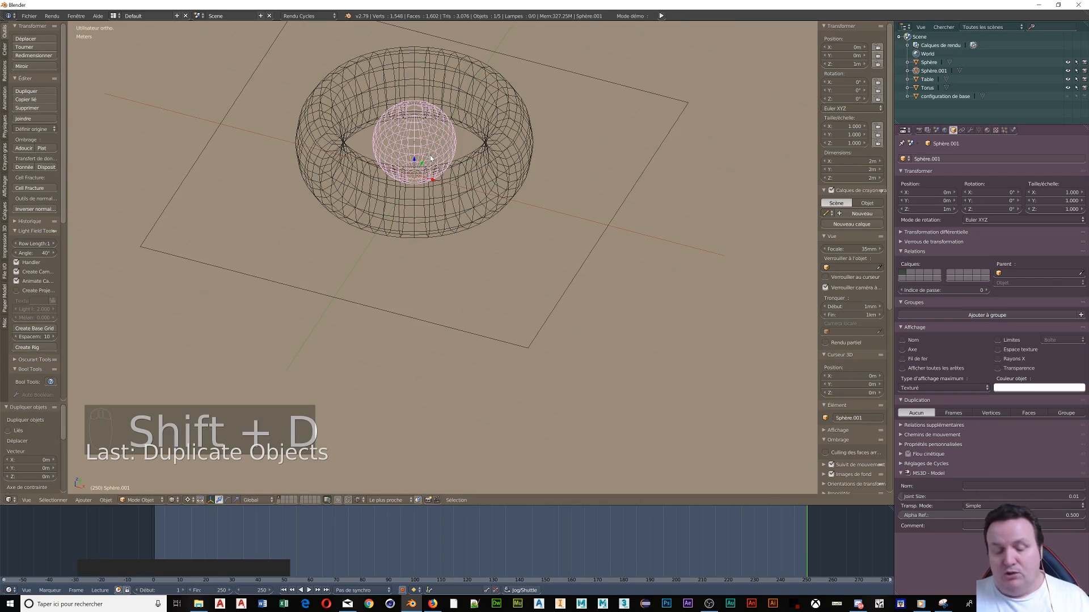
key("s")
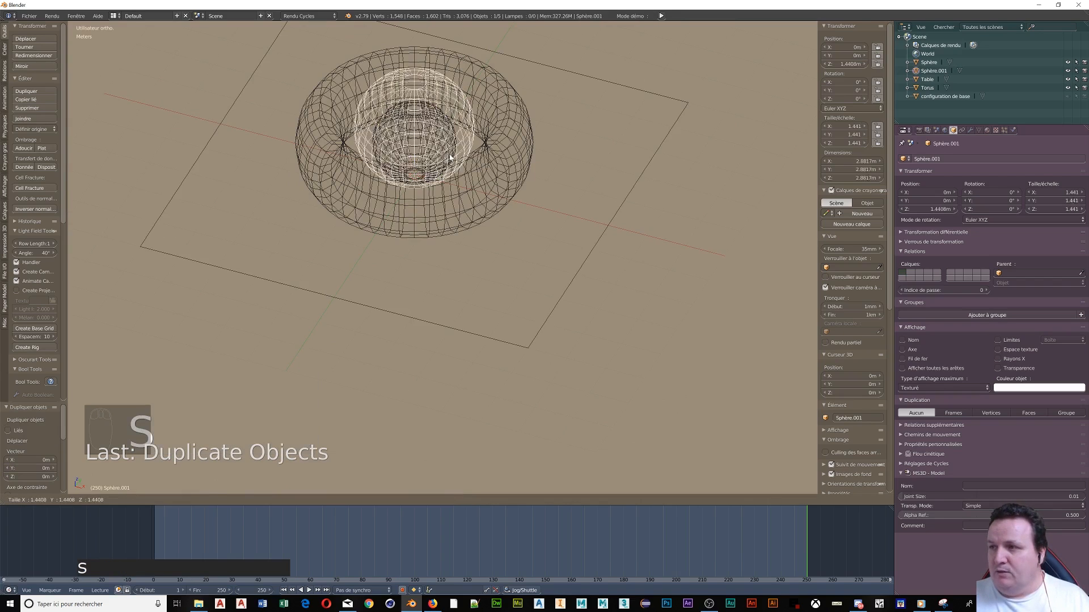
left_click(461, 161)
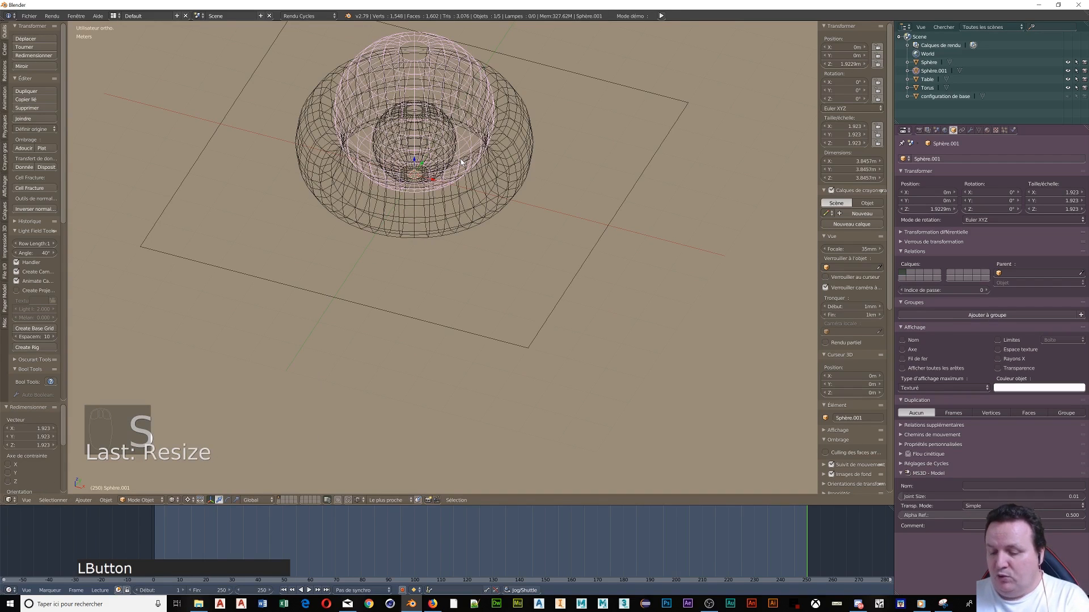
key("KP_7")
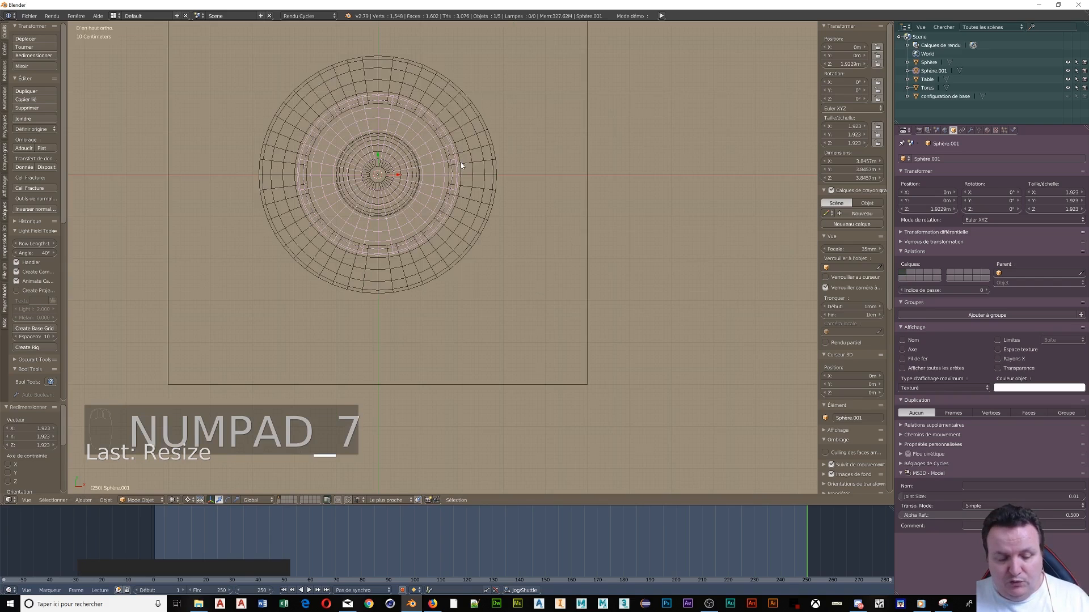
key("s")
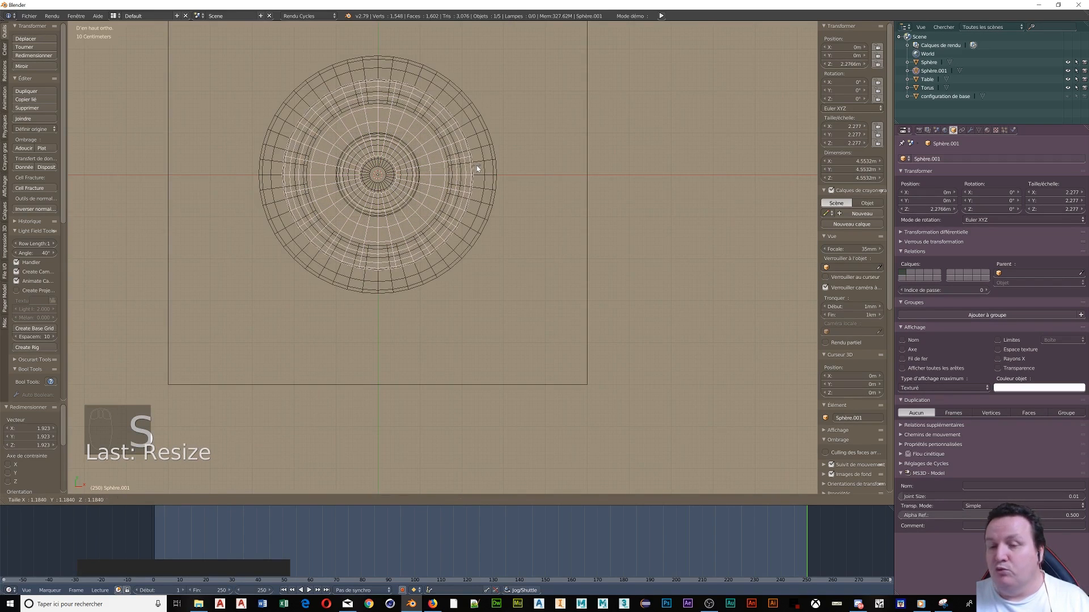
left_click(477, 168)
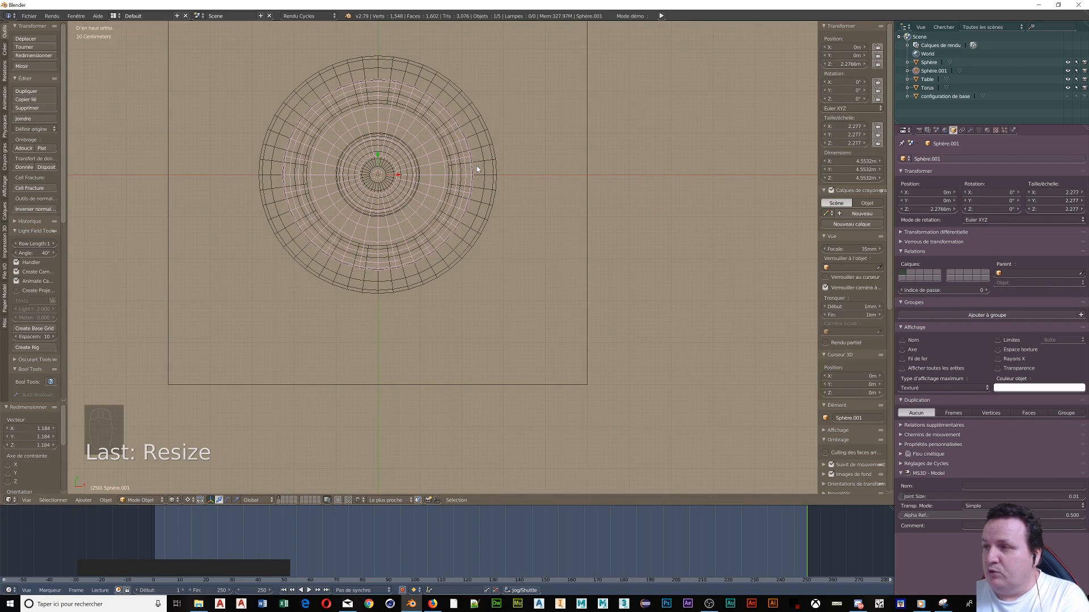
Step: Isolate the enlarged sphere in a front local view and enter edit mode with vertex selection
key("KP_Divide")
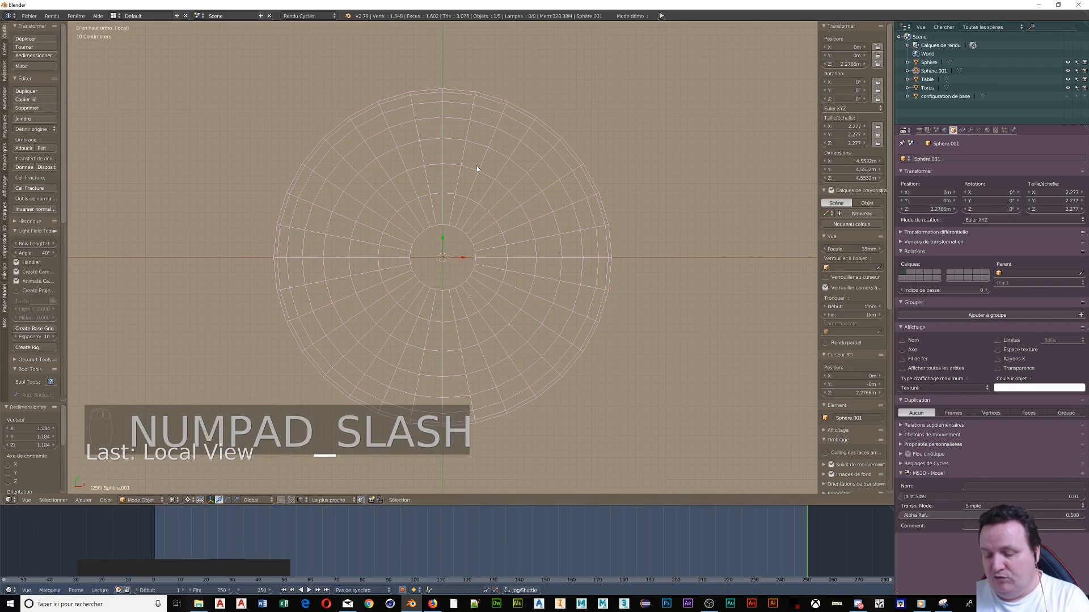
key("KP_1")
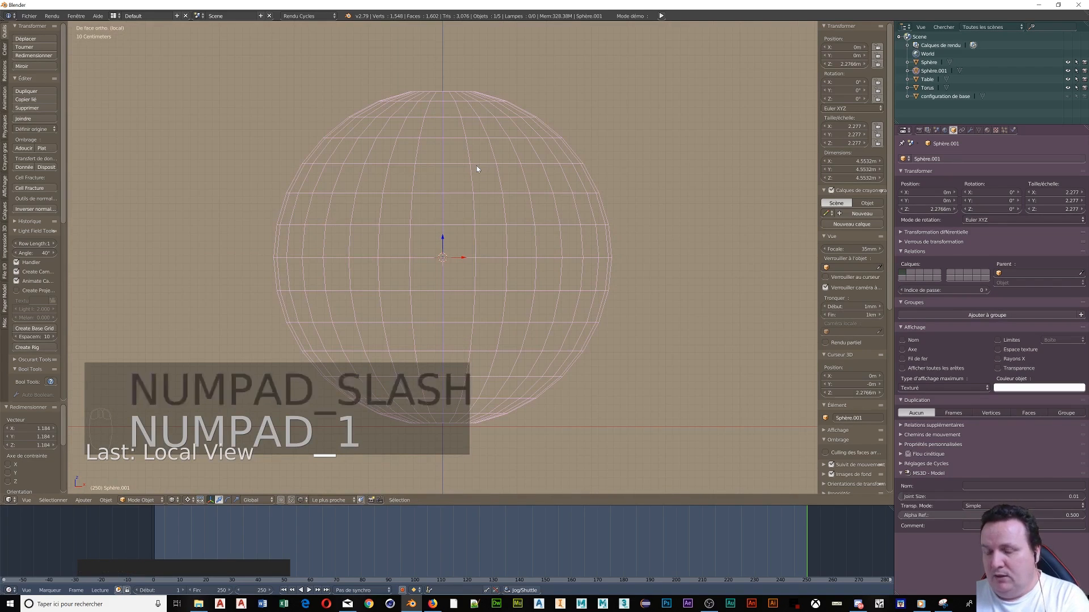
key("Tab")
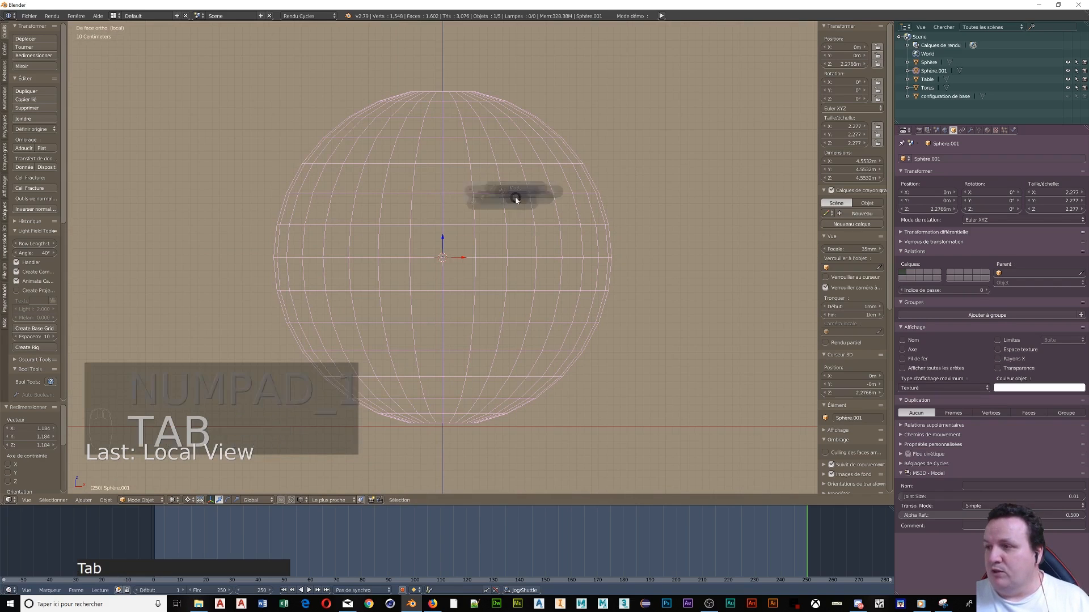
left_click(579, 204)
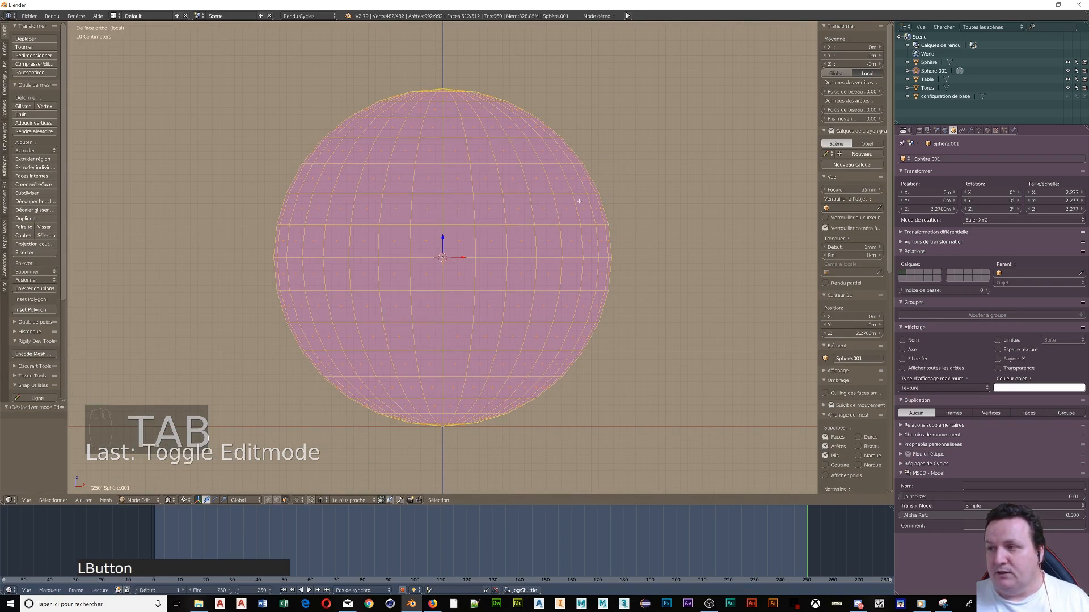
key("ctrl")
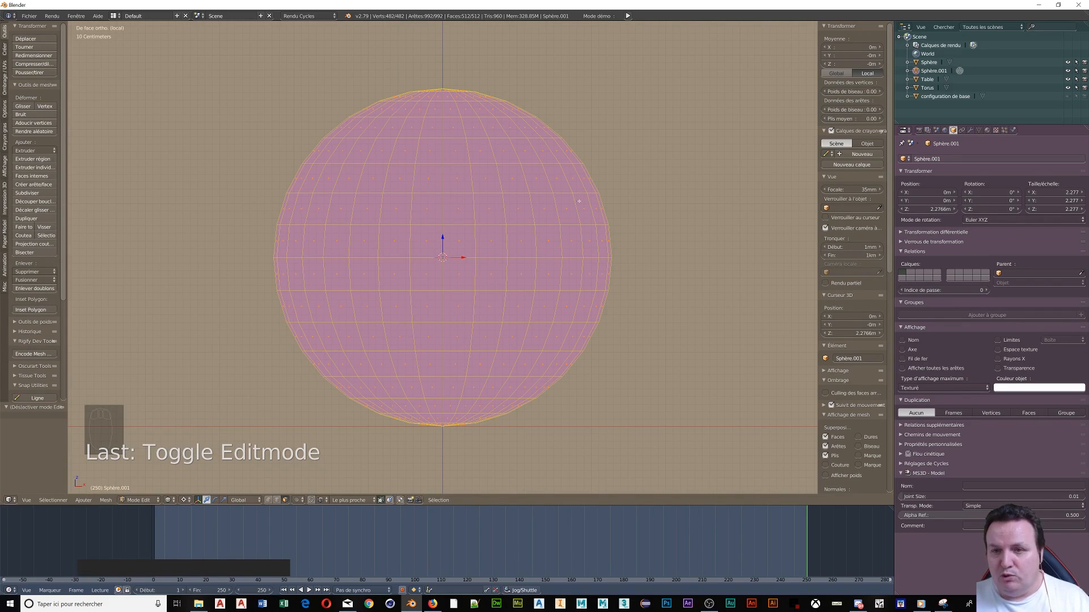
key("ctrl+Tab")
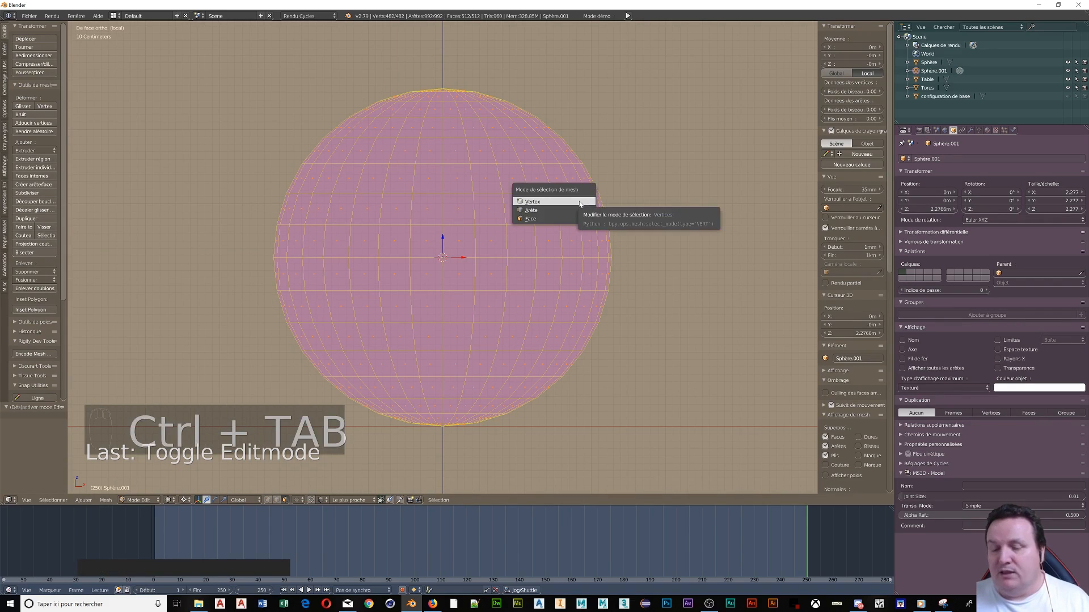
left_click(580, 203)
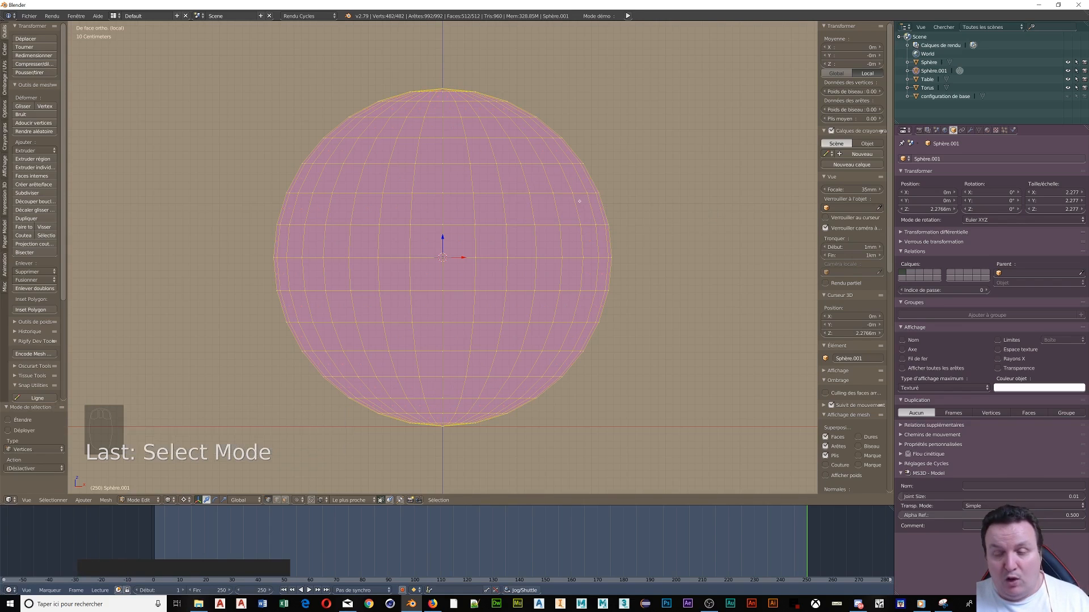
Step: Delete the enlarged sphere's vertices below the equator, keeping only the upper half as a dome
key("a")
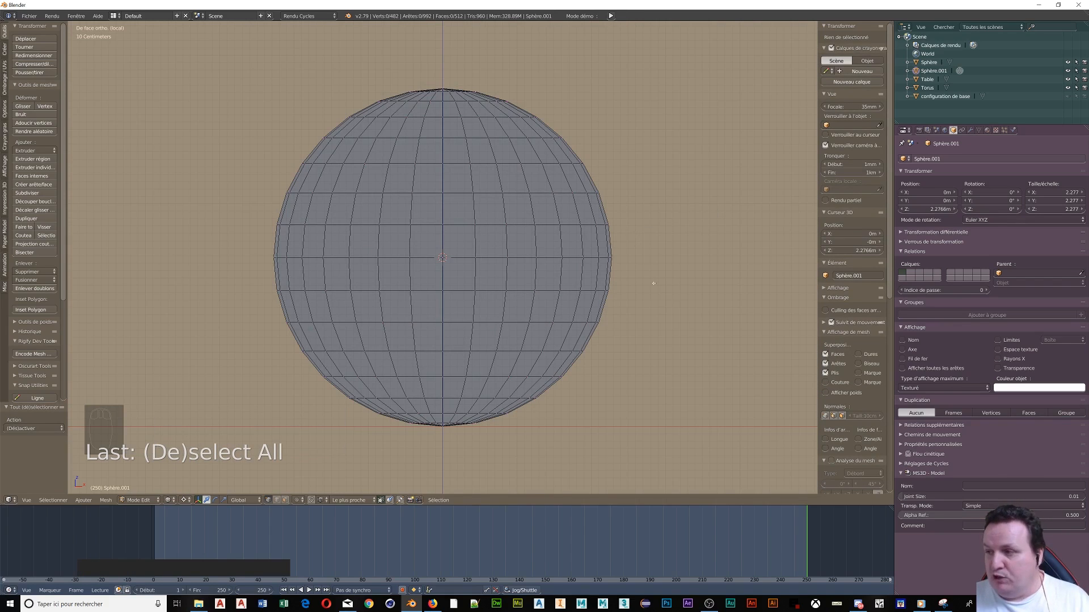
key("b")
left_click_drag(650, 282, 264, 452)
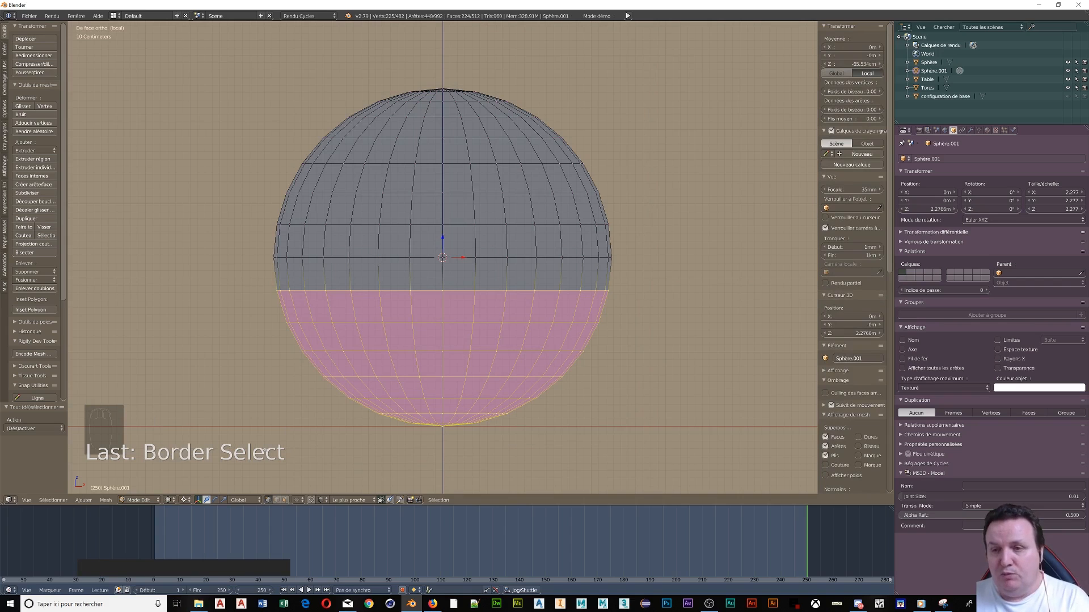
key("Delete")
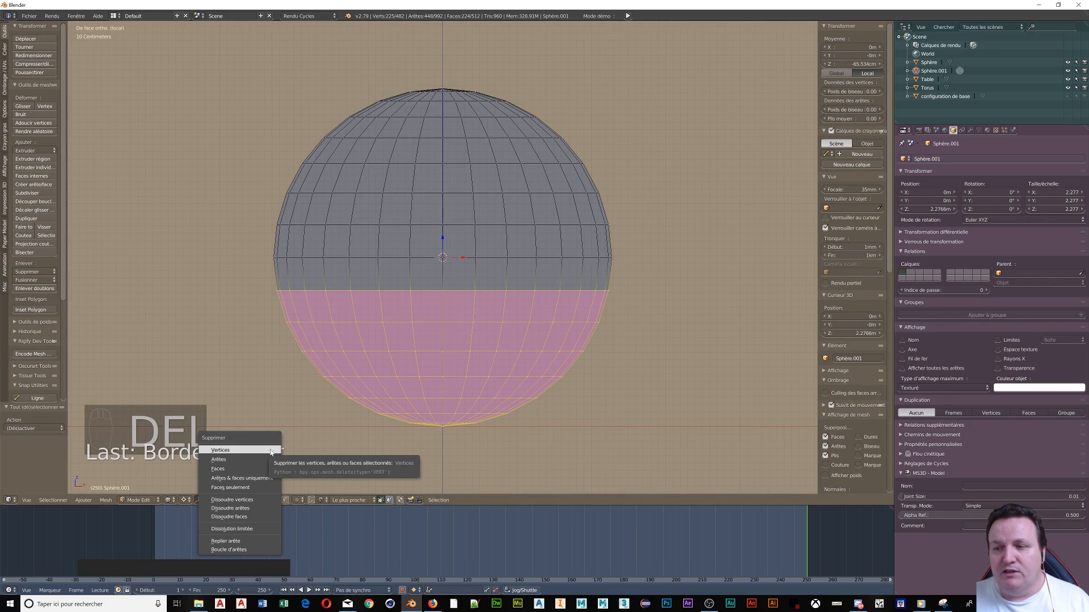
left_click(271, 452)
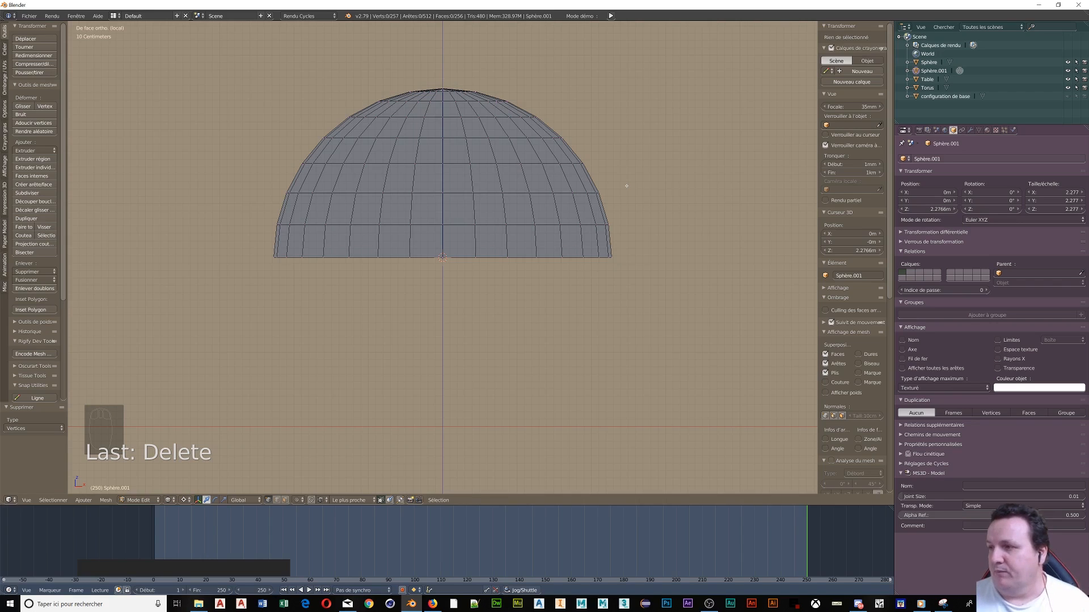
Step: Switch the viewport to solid shading and add a Solidify modifier to the half-sphere dome
middle_click_drag(627, 183, 600, 130)
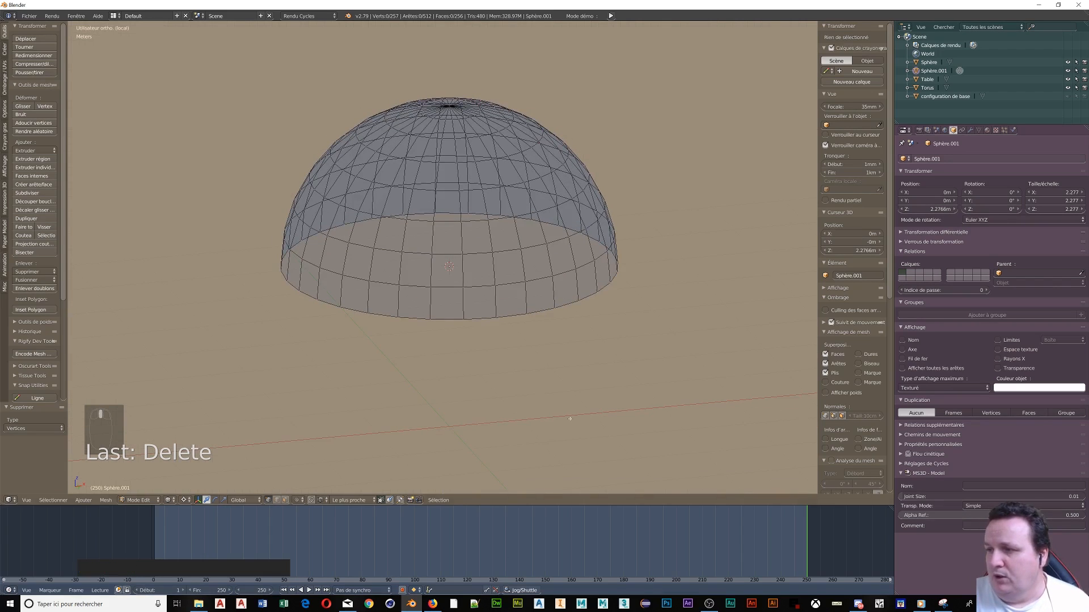
left_click(167, 500)
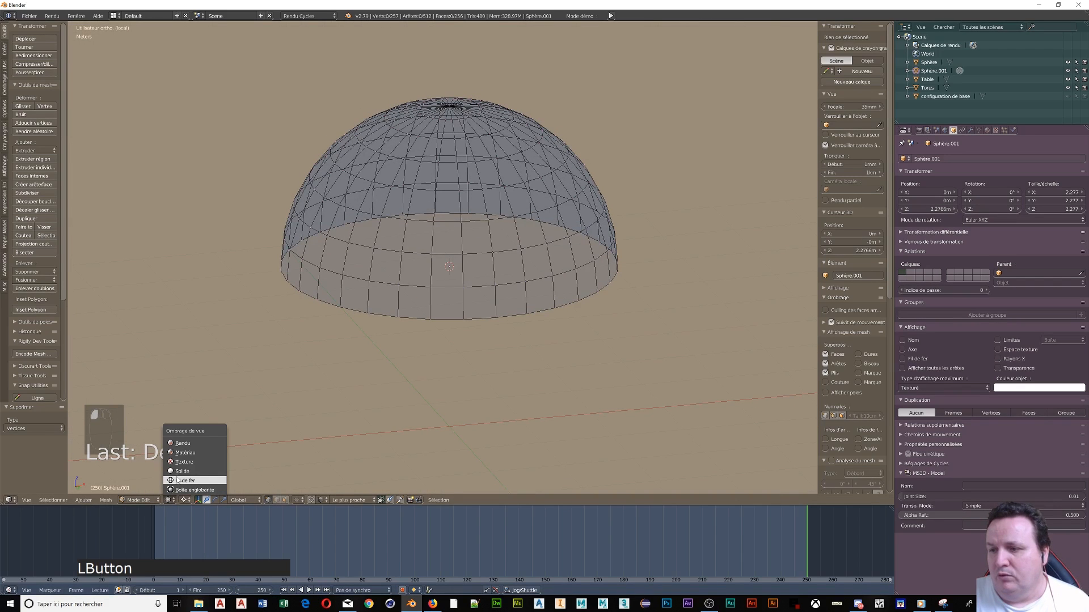
left_click(177, 474)
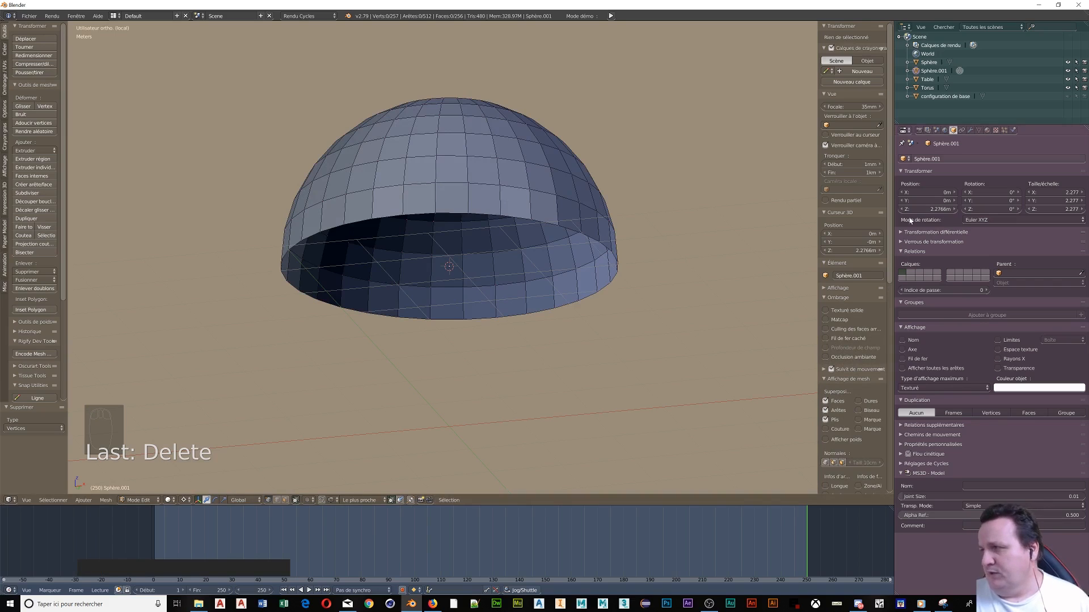
left_click(970, 130)
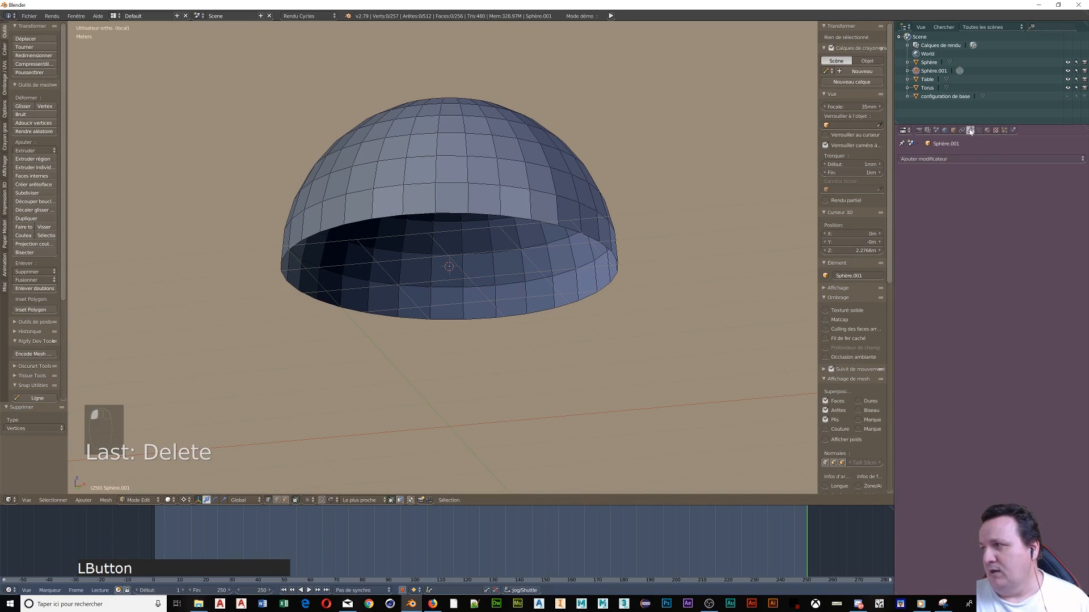
left_click(967, 157)
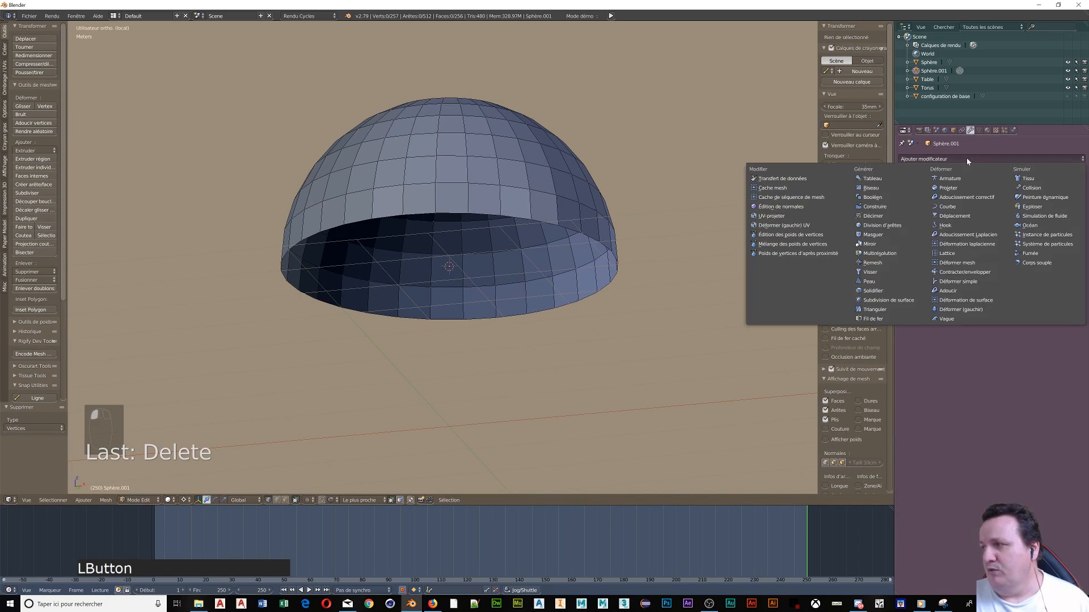
left_click(879, 291)
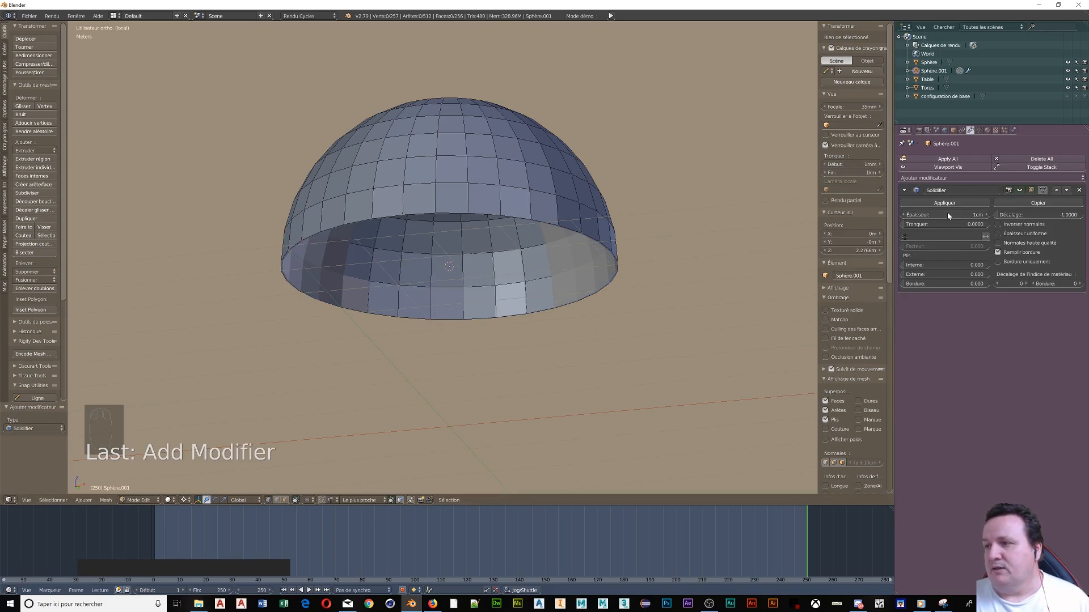
Step: Set the dome's Solidify thickness to 3 cm
key("shift")
left_click(985, 214)
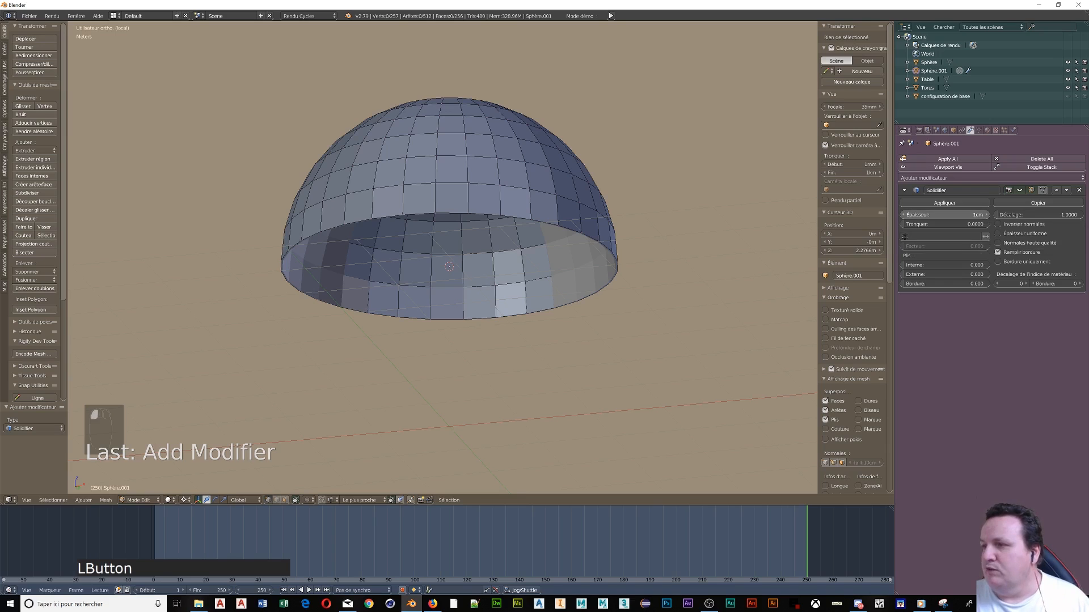
mouse_move(985, 215)
left_mouse_down()
mouse_move(1017, 214)
mouse_move(986, 219)
left_mouse_up()
key("shift")
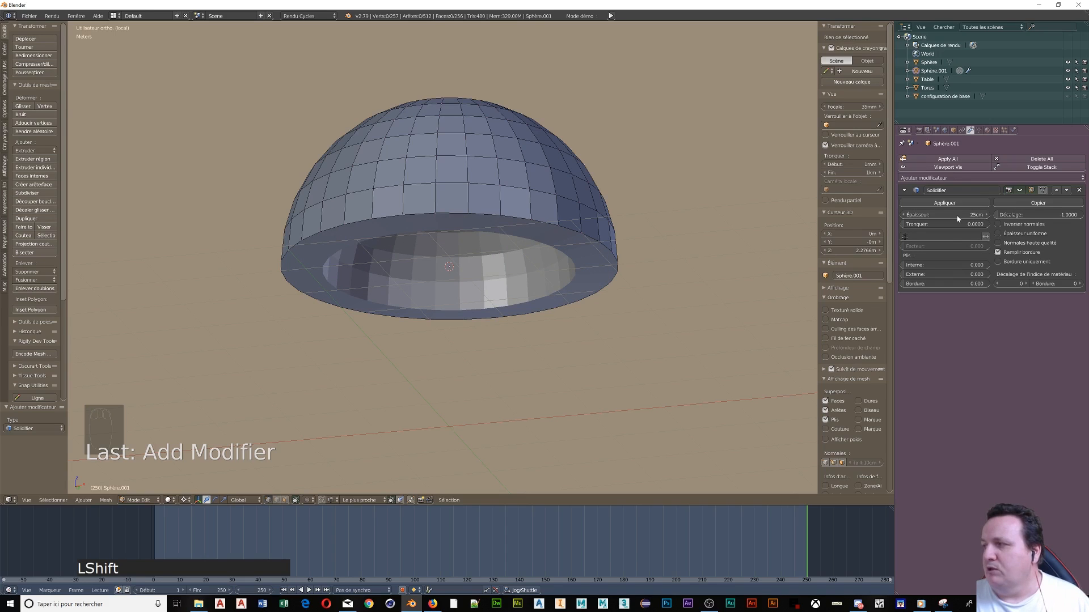
left_click(956, 215)
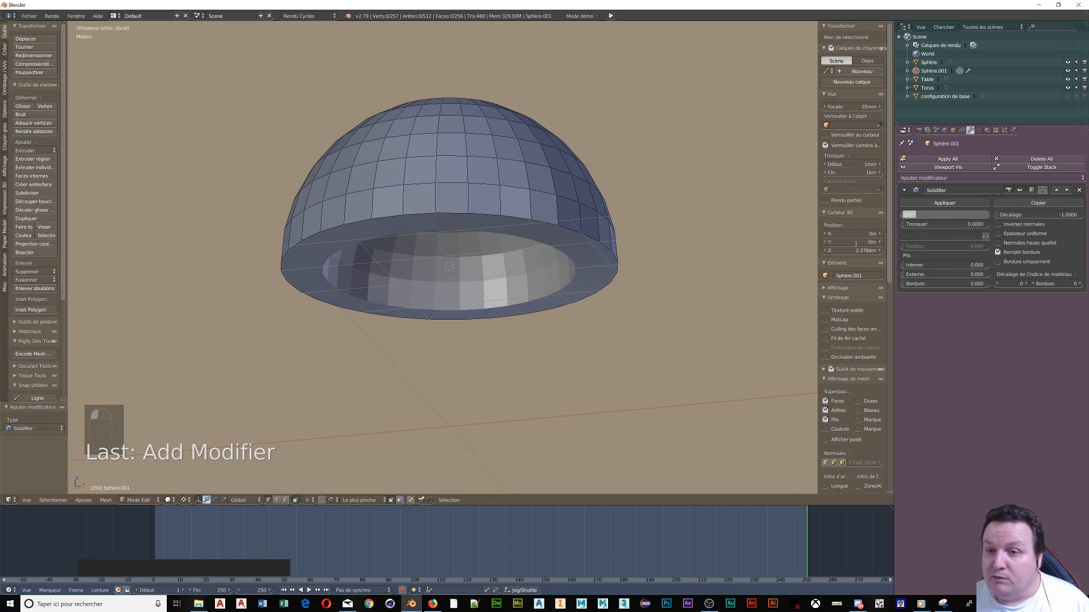
type("3c")
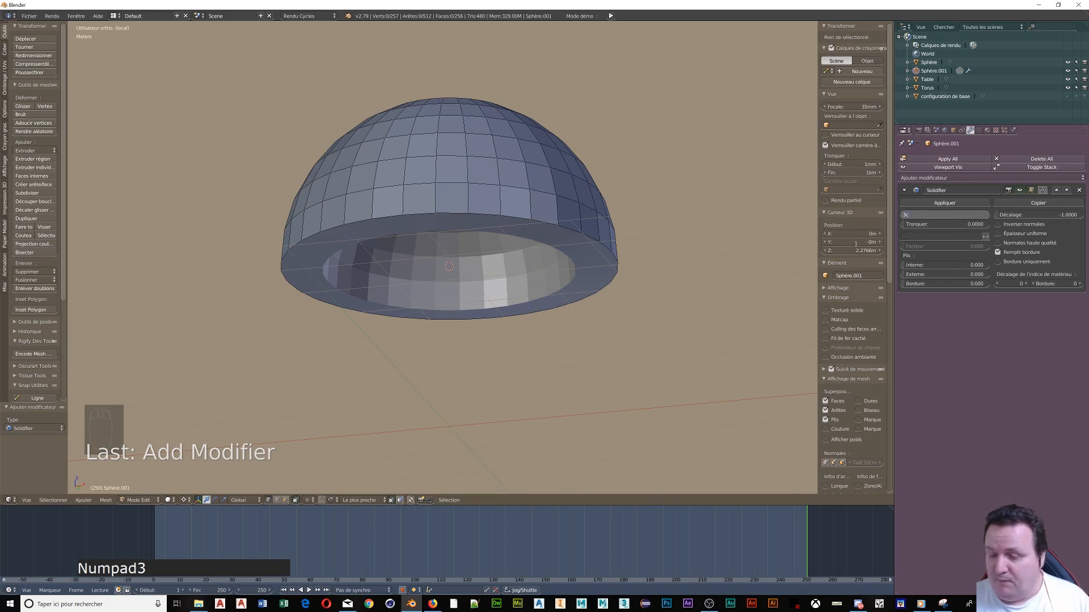
type("m")
key("Return")
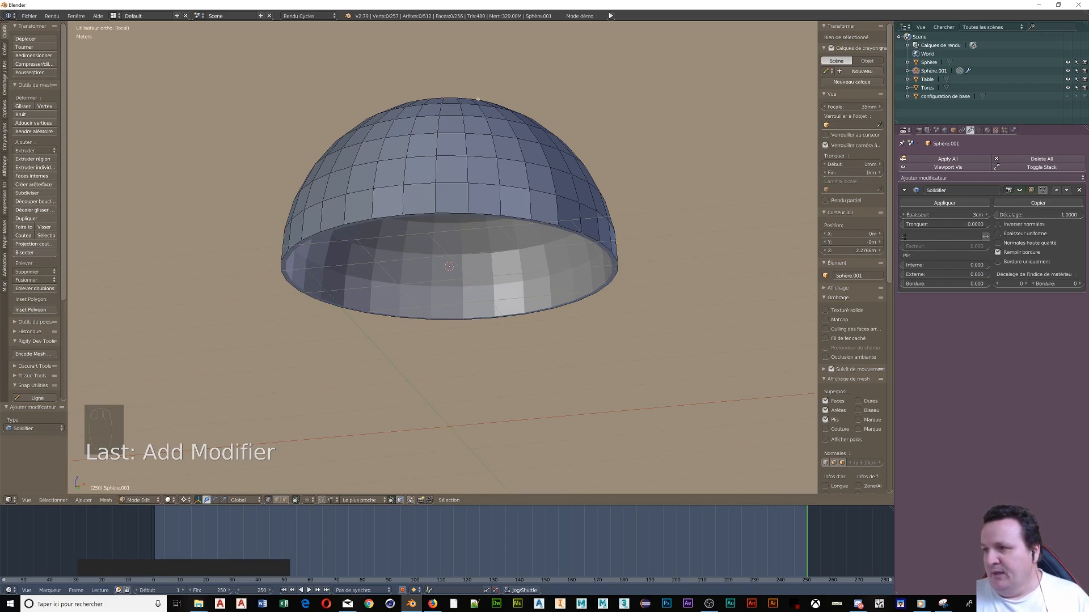
middle_click_drag(456, 178, 458, 191)
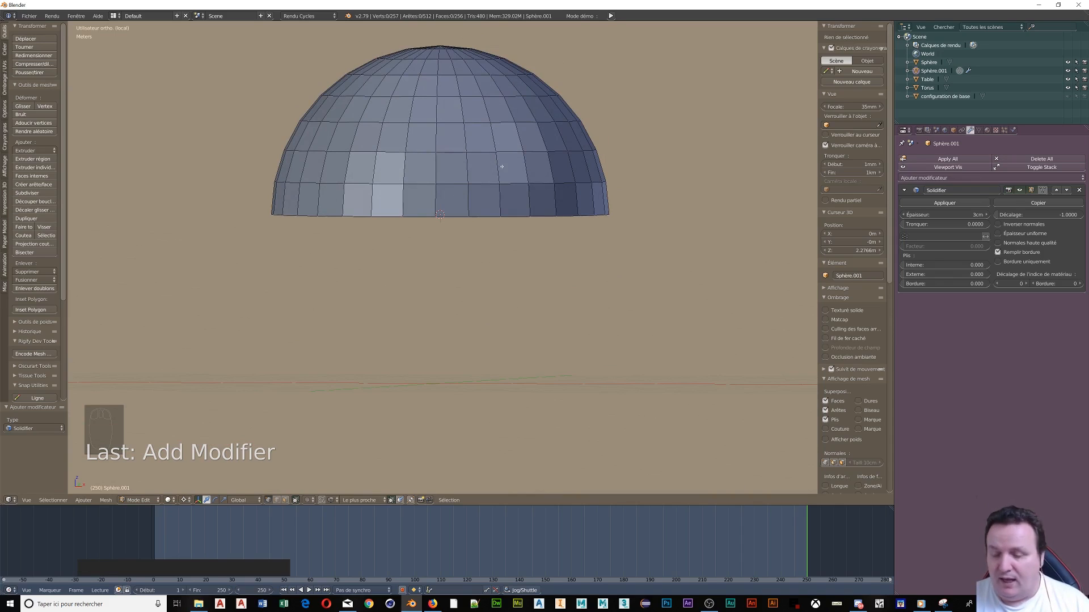
key("s")
key("z")
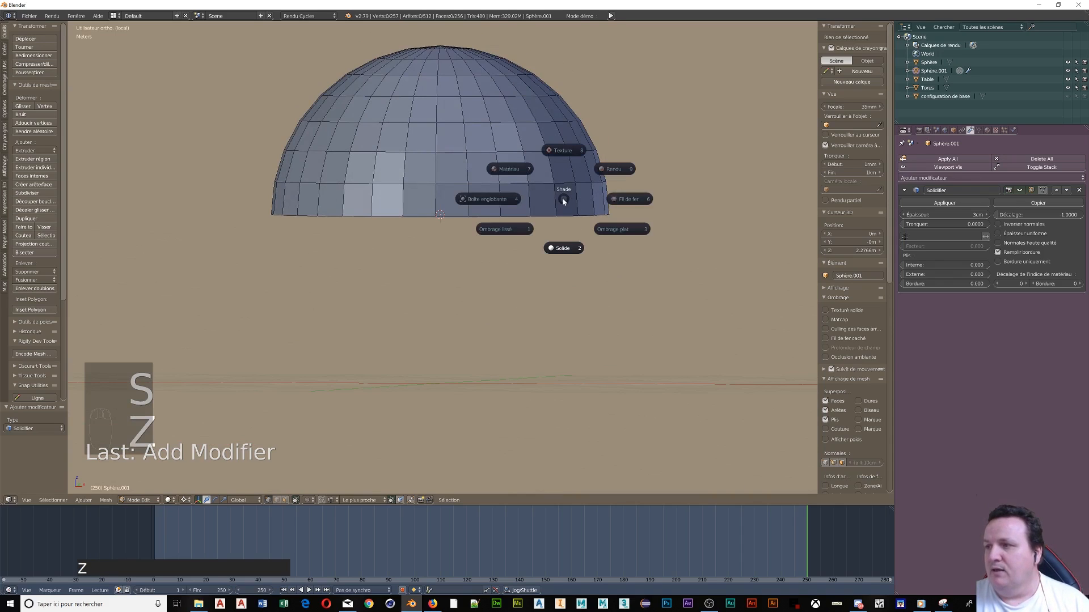
right_click(662, 89)
right_click(542, 140)
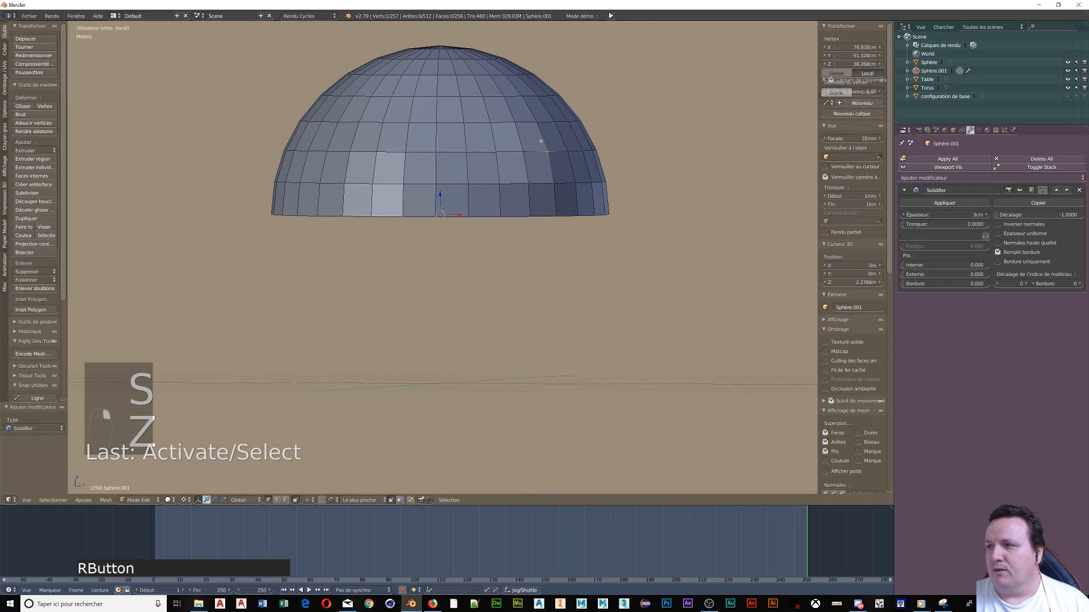
Step: Return to object mode and flatten the dome along Z by a factor of about 0.144
key("Tab")
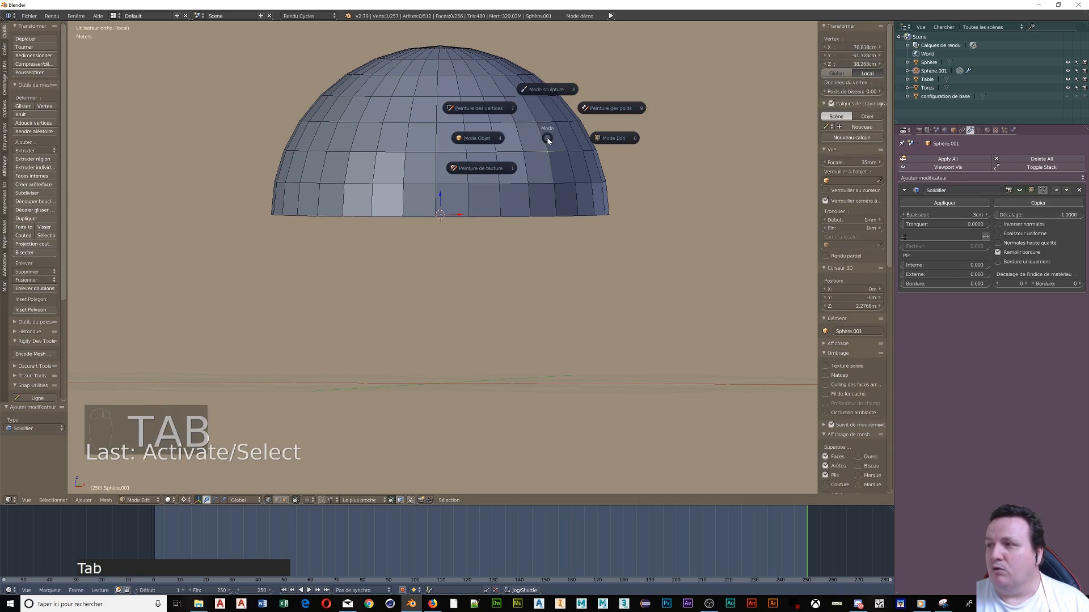
left_click(617, 210)
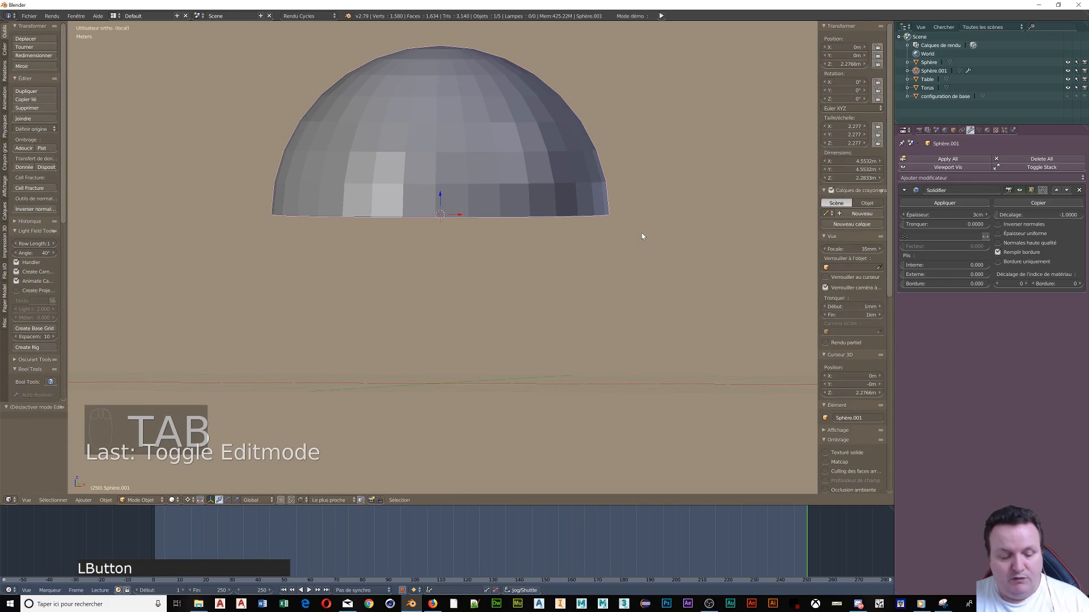
key("s")
key("z")
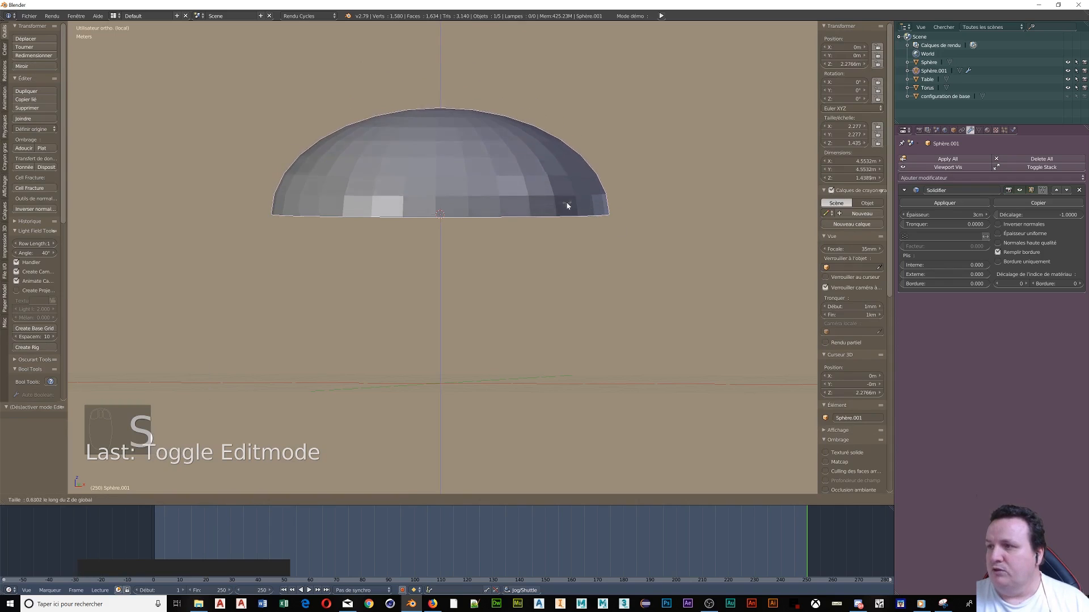
left_click(467, 204)
middle_click_drag(416, 253, 388, 260)
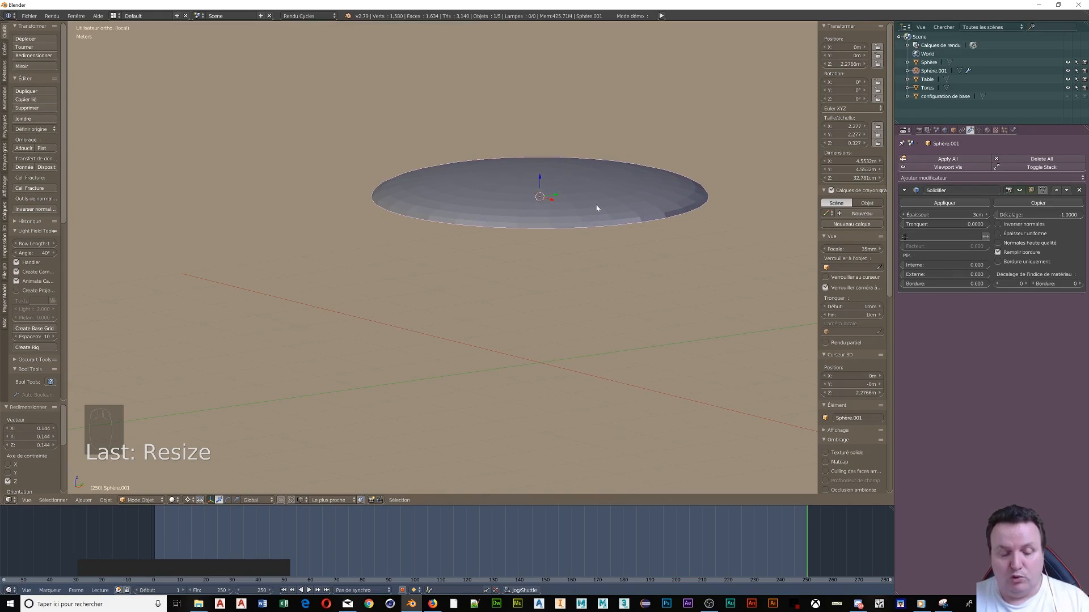
Step: Leave local view and move the flattened dome down about 68.3 cm along Z, into the top of the torus
key("KP_Divide")
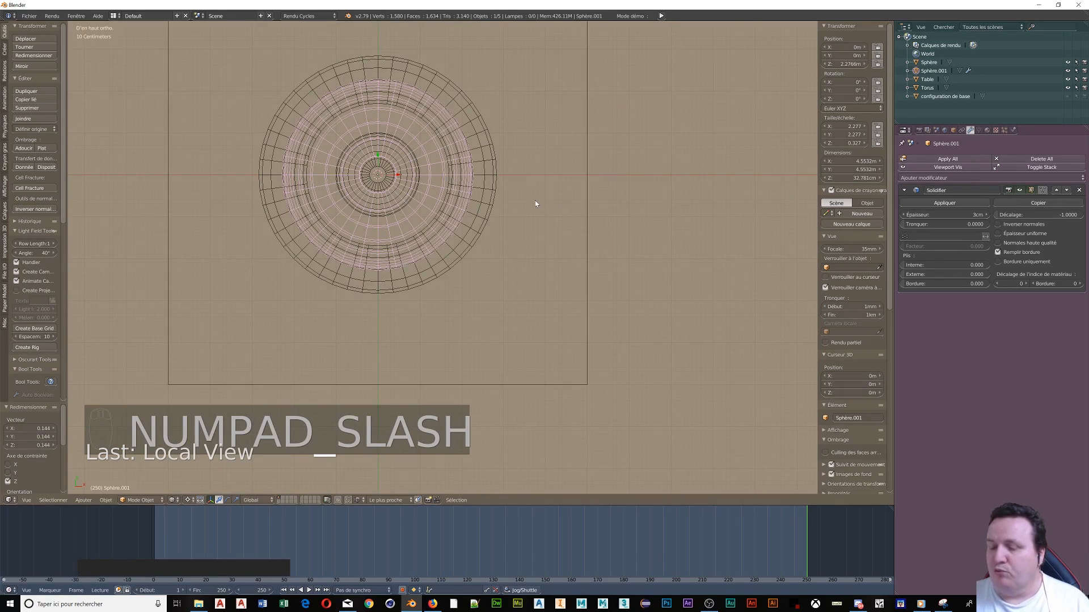
middle_click_drag(535, 202, 522, 142)
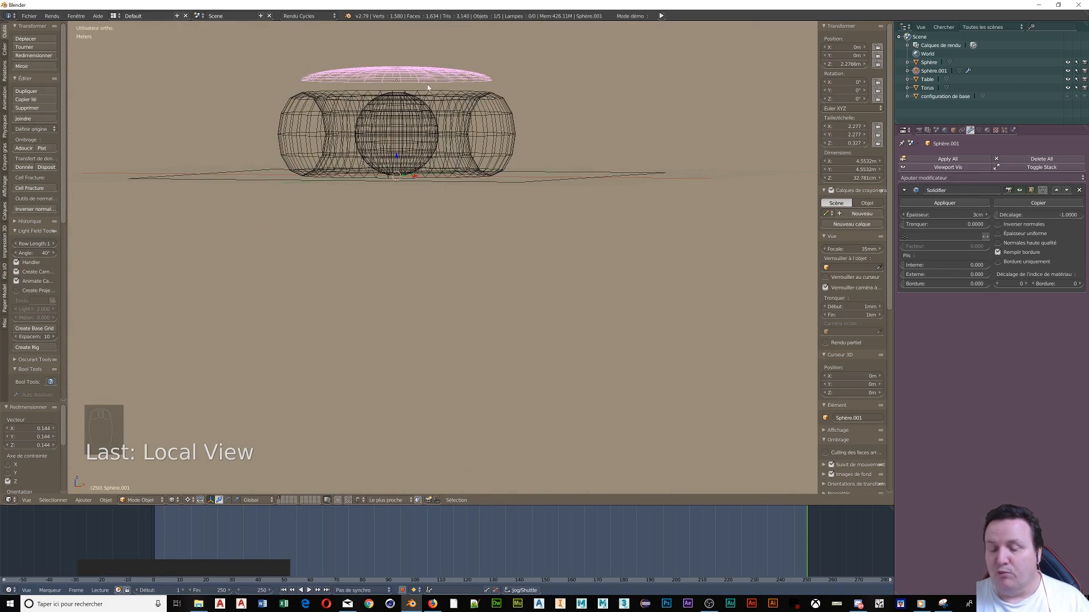
key("g")
key("z")
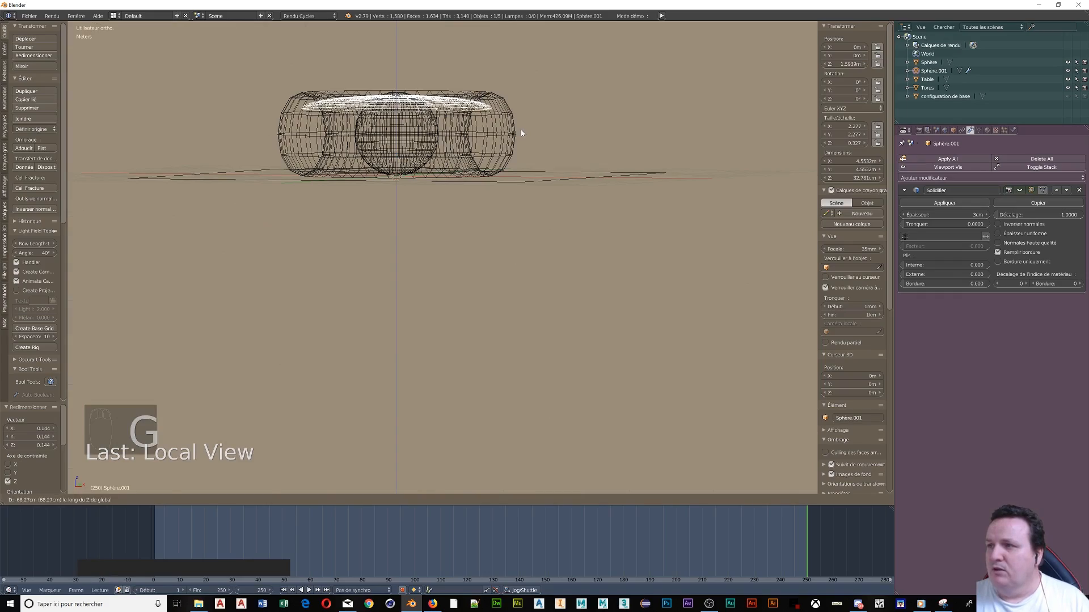
left_click(520, 128)
Step: Give the flattened dome a new material with the glass shader (BSDF verre) as its surface
middle_click_drag(519, 128, 499, 116)
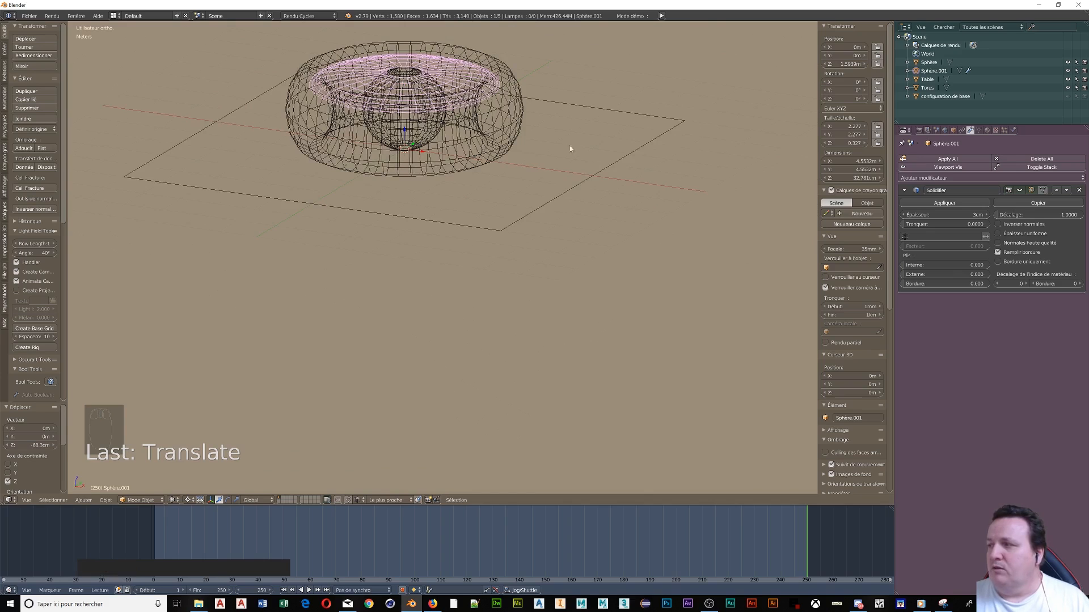
left_click(987, 130)
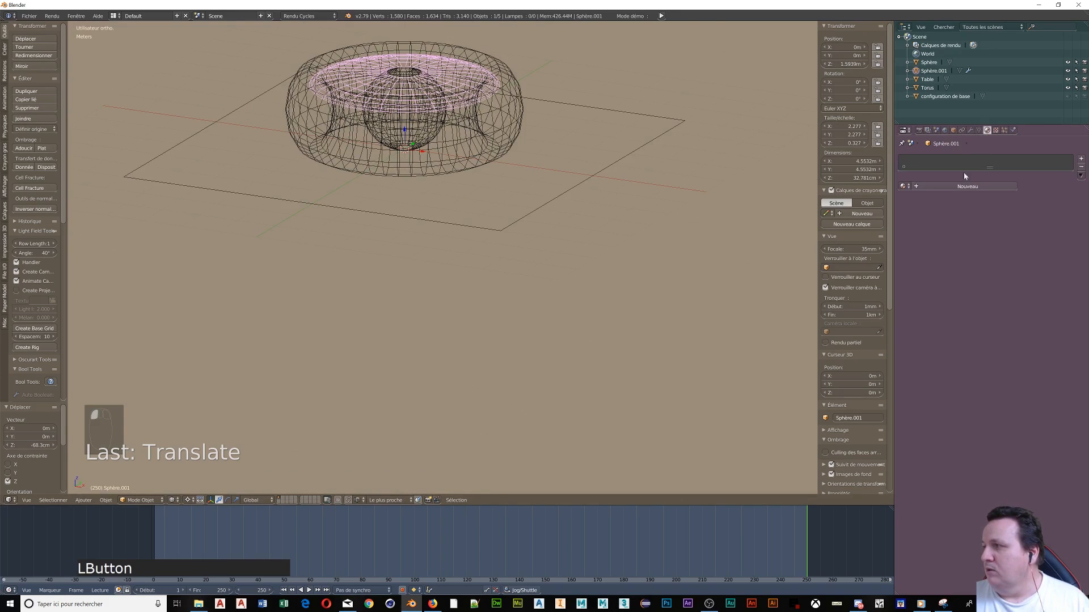
left_click(950, 187)
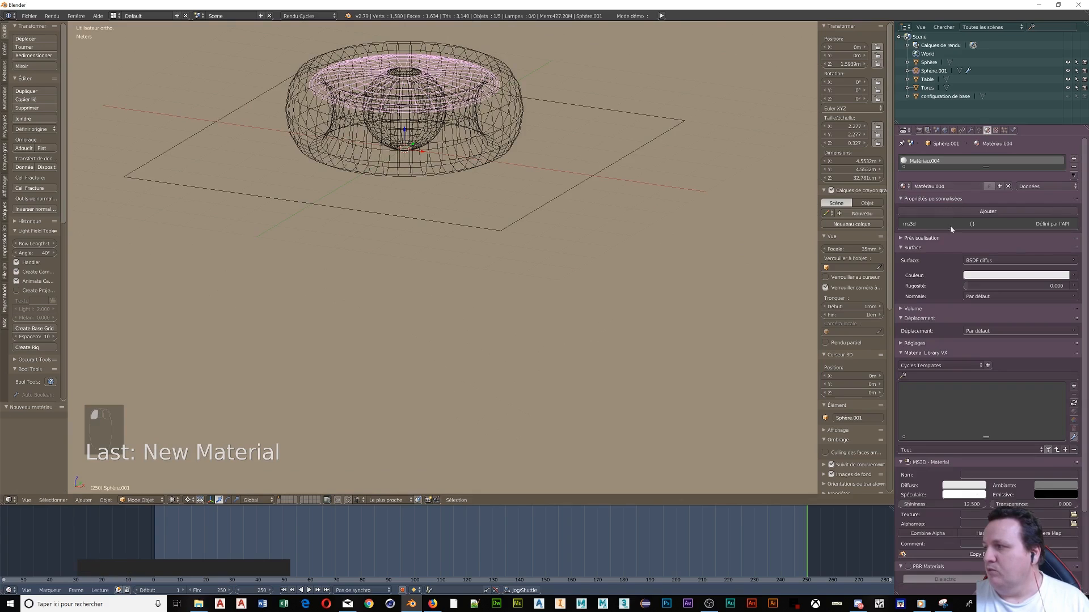
left_click(993, 262)
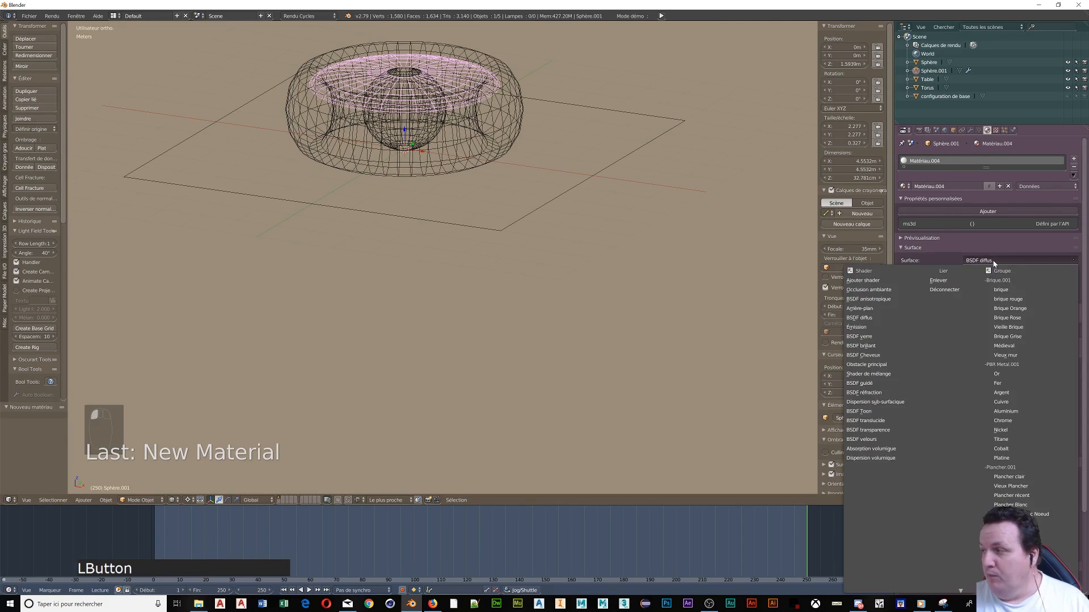
left_click(859, 337)
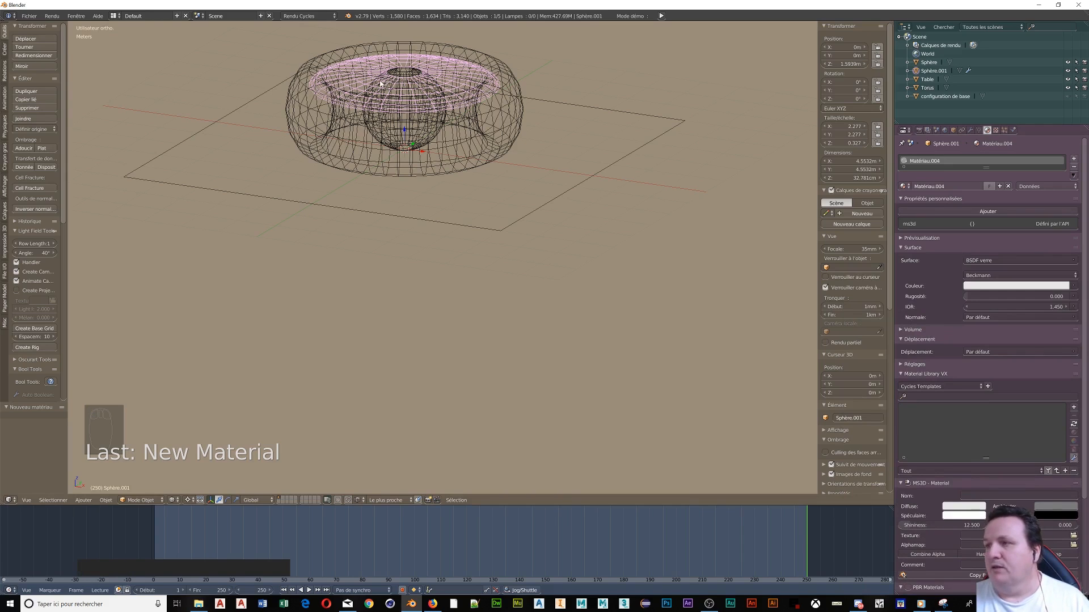
Step: Use an environment texture (Texture d'environnement) as the world background's colour
left_click(944, 130)
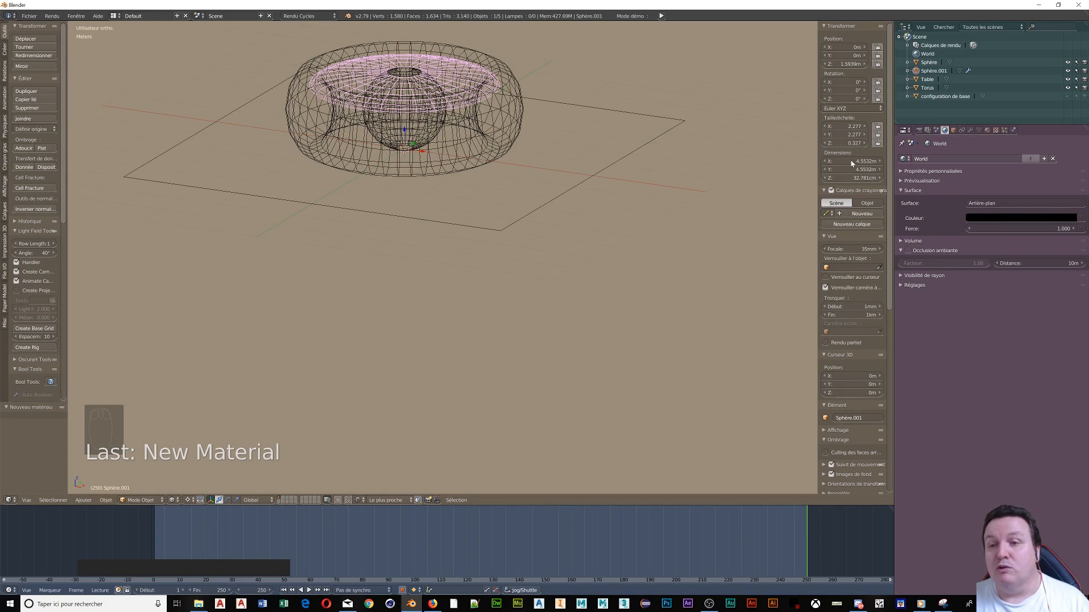
left_click(1082, 220)
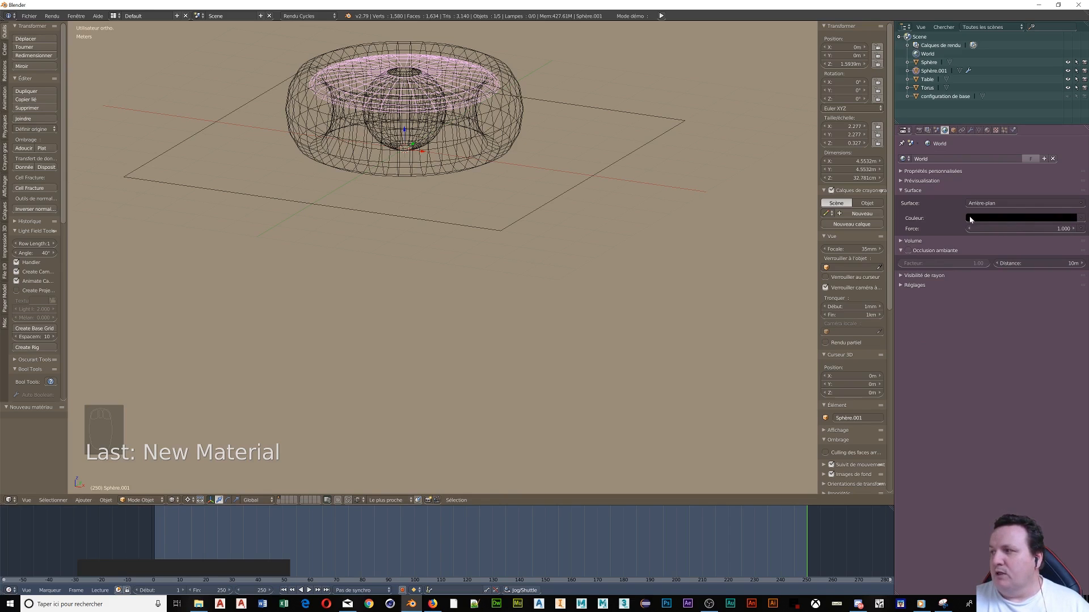
left_click(1083, 220)
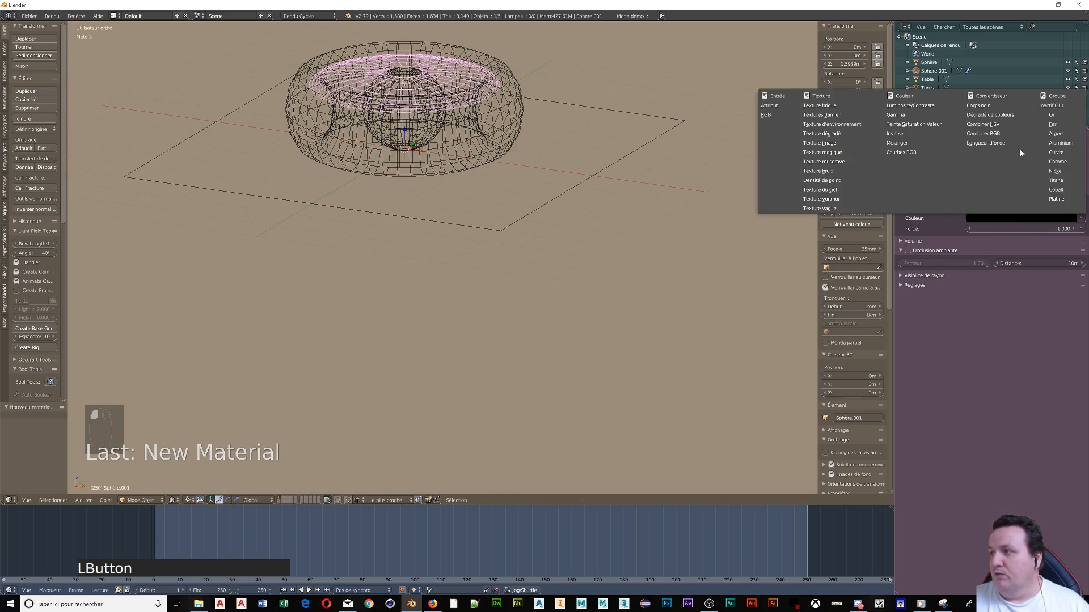
left_click(832, 123)
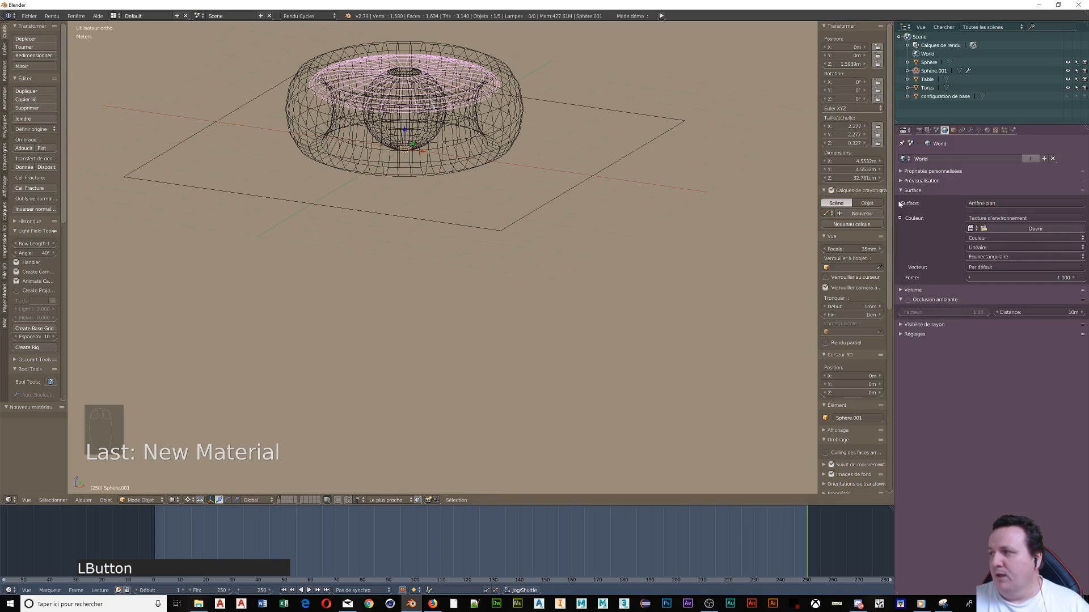
Step: Load the dining-room photo Table-Salle-Manger-Gris-Collection-Avec-Salle-A-Manger-Complete-Pas-Cher-Des-Photos.jpg from the images pour tuto folder as the environment image
left_click(1028, 229)
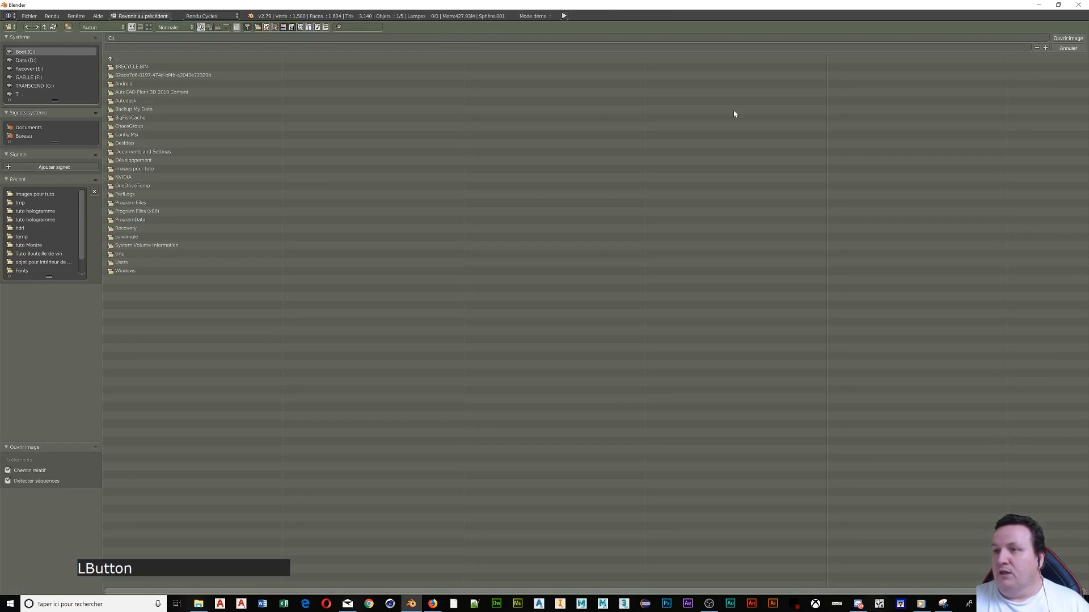
left_click(37, 195)
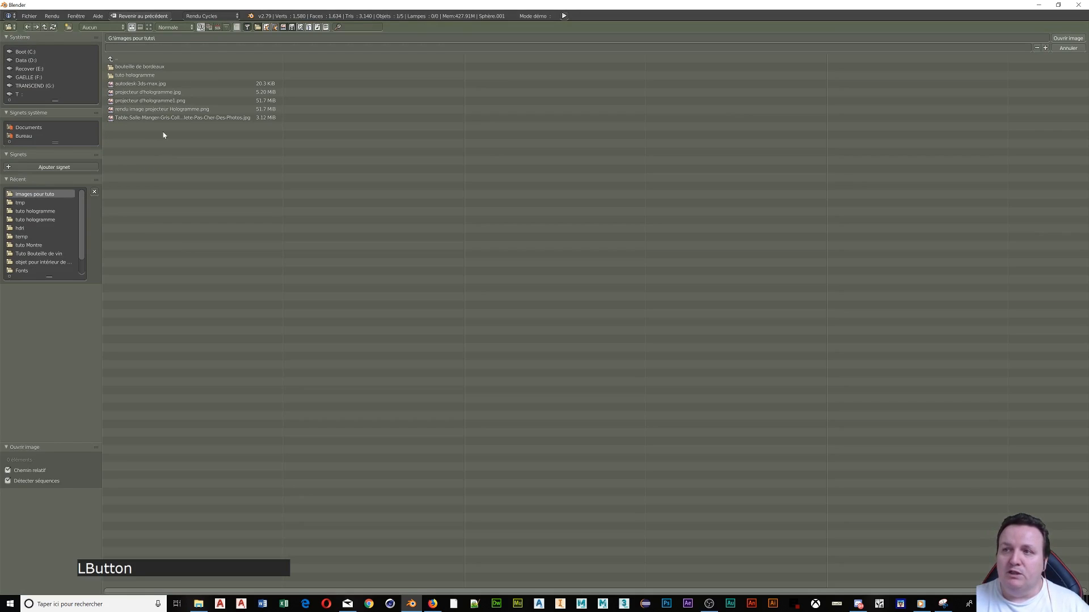
left_click(149, 27)
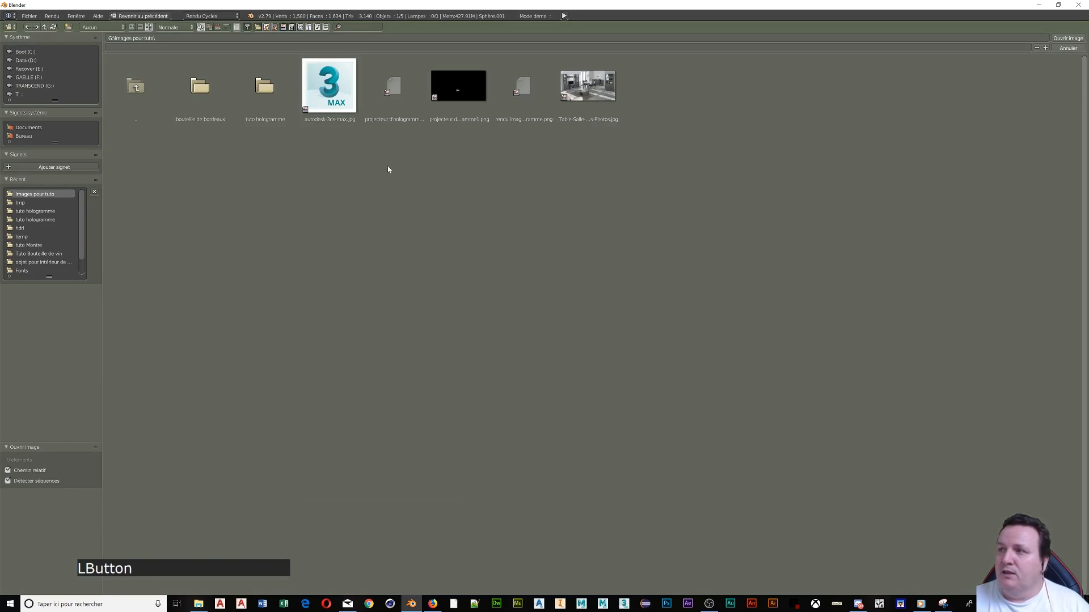
left_click(593, 93)
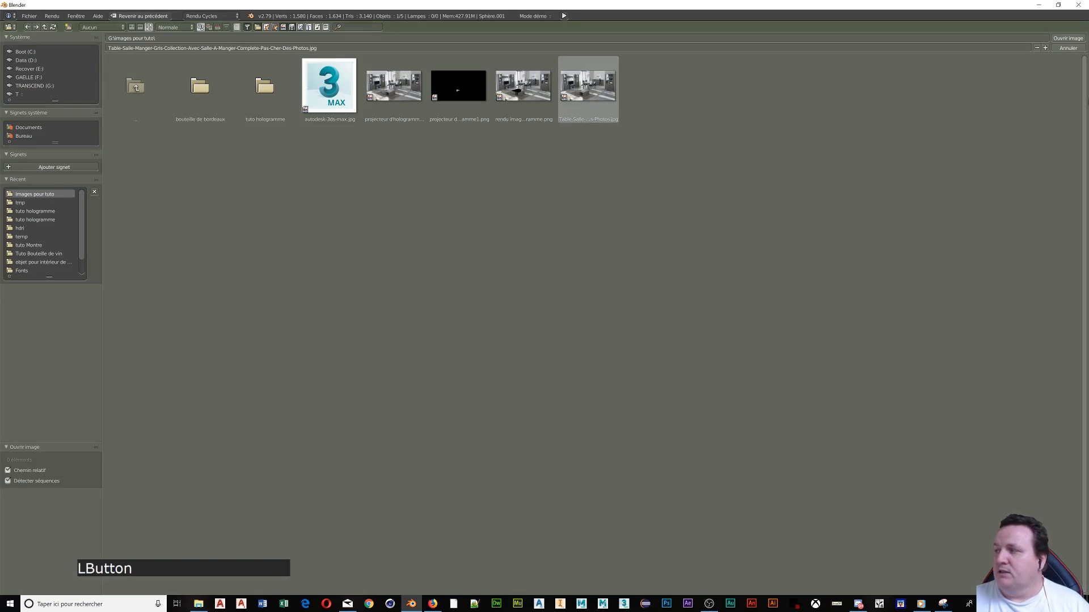
left_click(1067, 39)
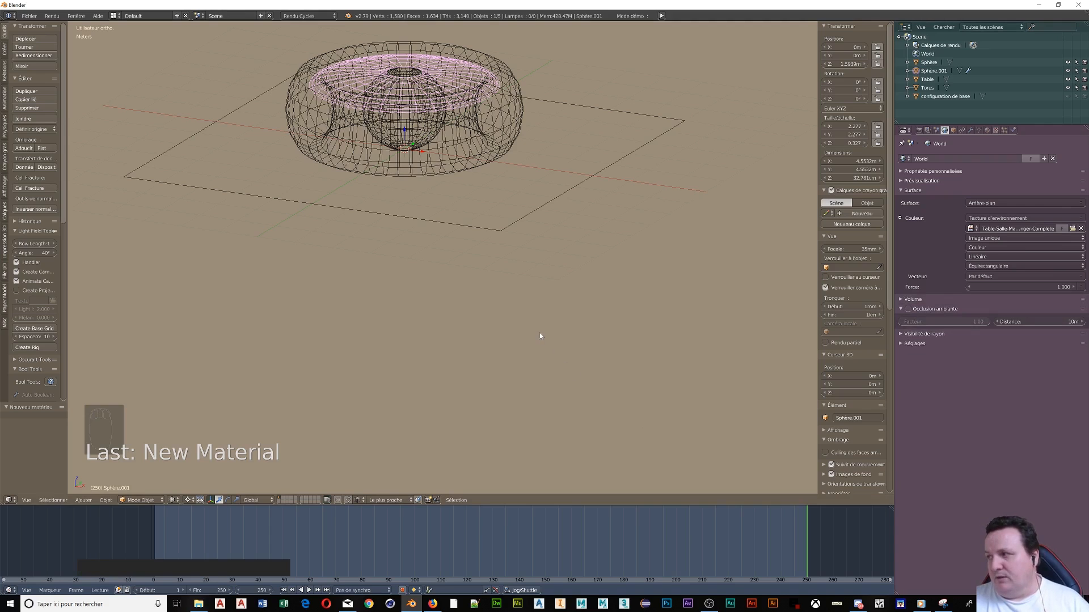
Step: Show the scene in rendered shading with a perspective view and examine the glass dome inside the torus up close
scroll(539, 334, "down", 4)
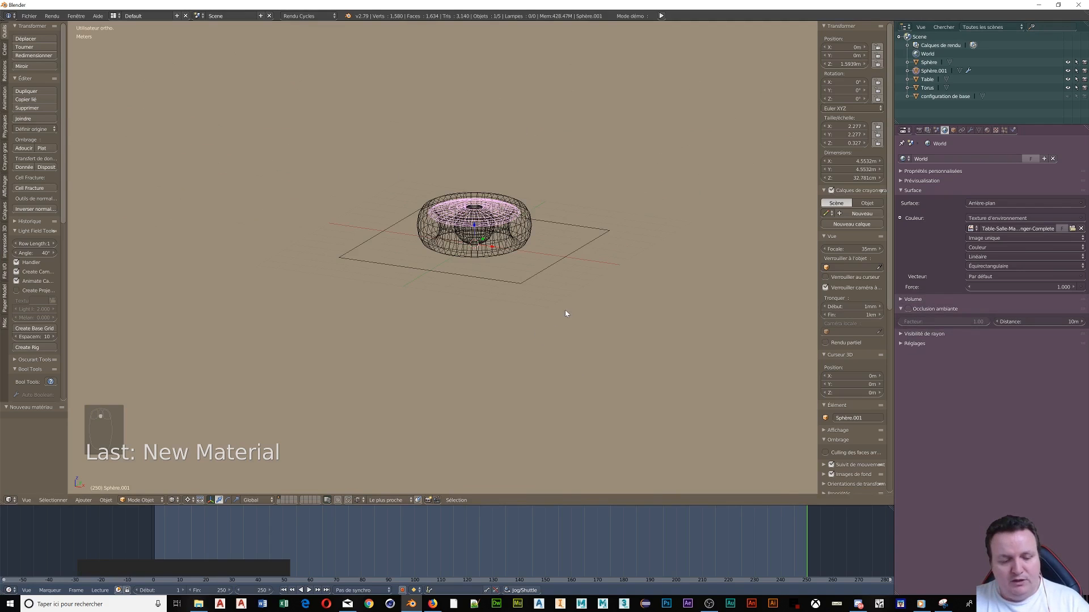
key("shift+z")
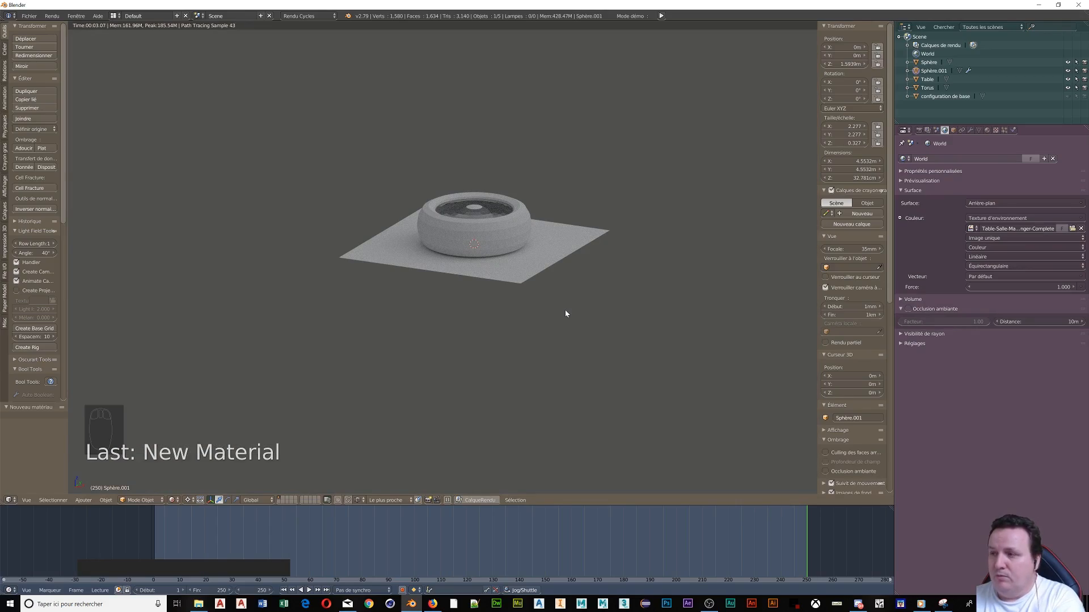
key("KP_5")
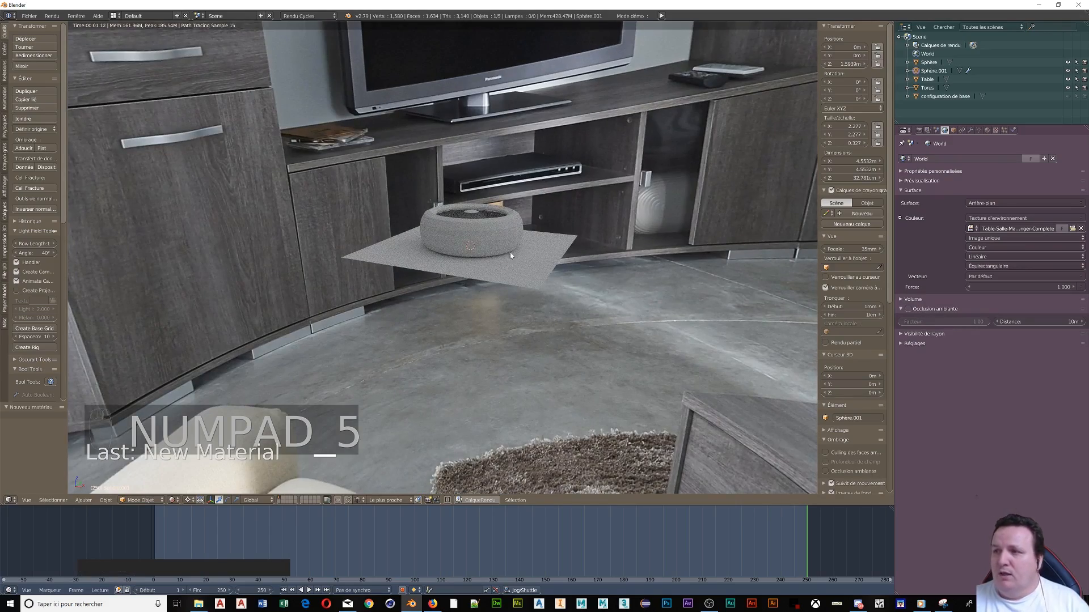
middle_click_drag(485, 257, 471, 266)
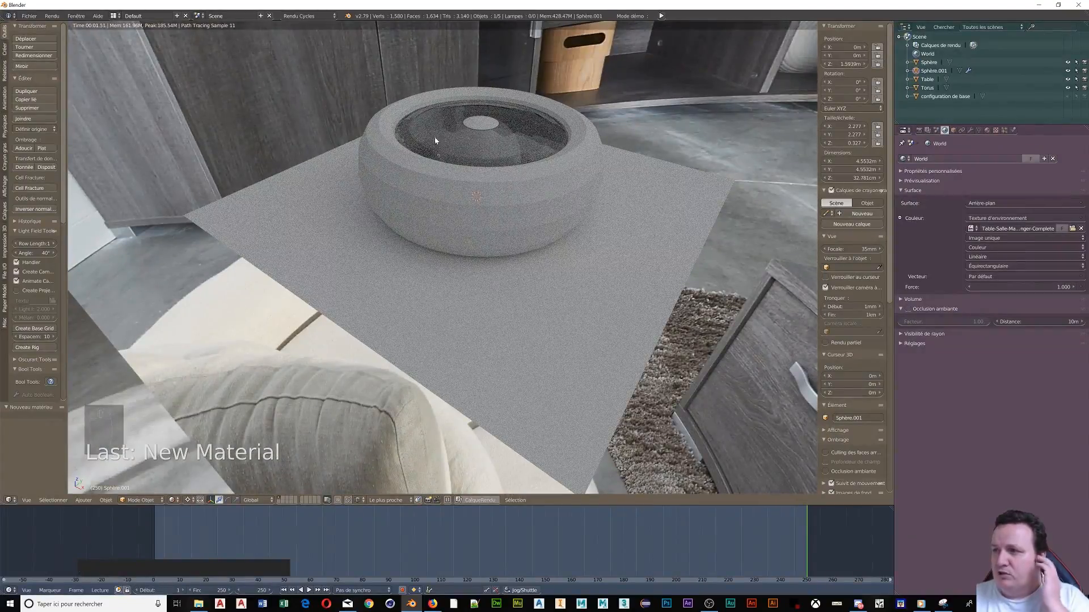
scroll(445, 141, "up", 6)
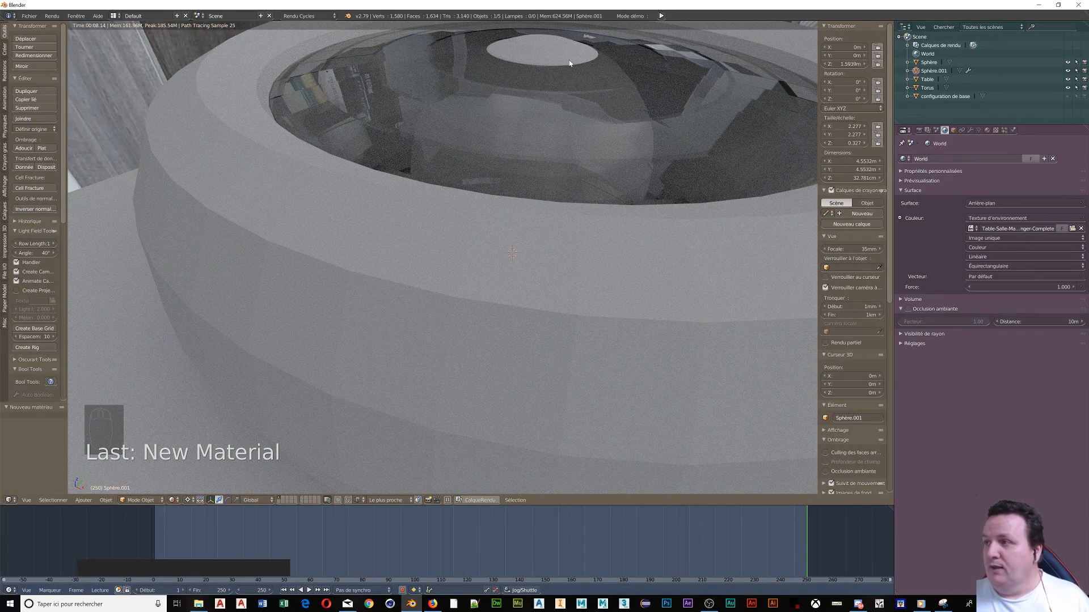
Step: Scale the inner sphere (Sphère) down uniformly by a factor of about 0.813
left_click(933, 63)
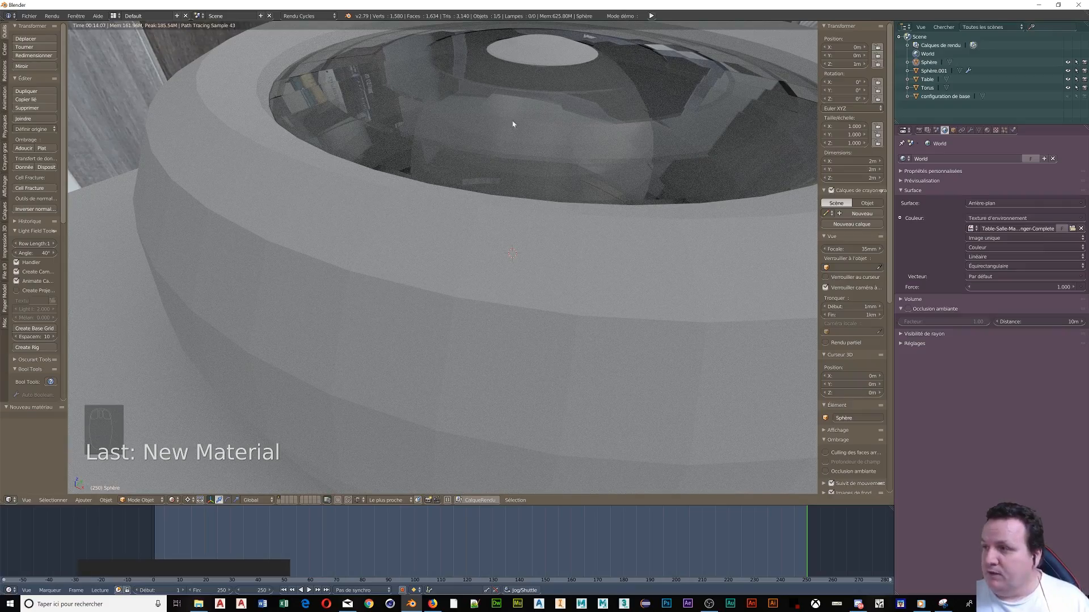
key("s")
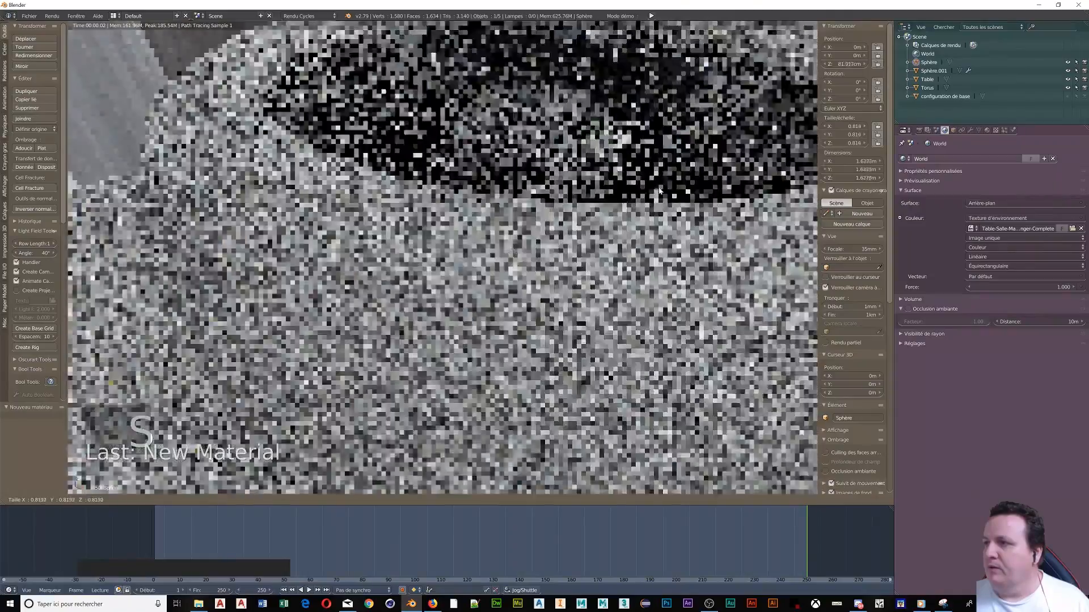
left_click(656, 187)
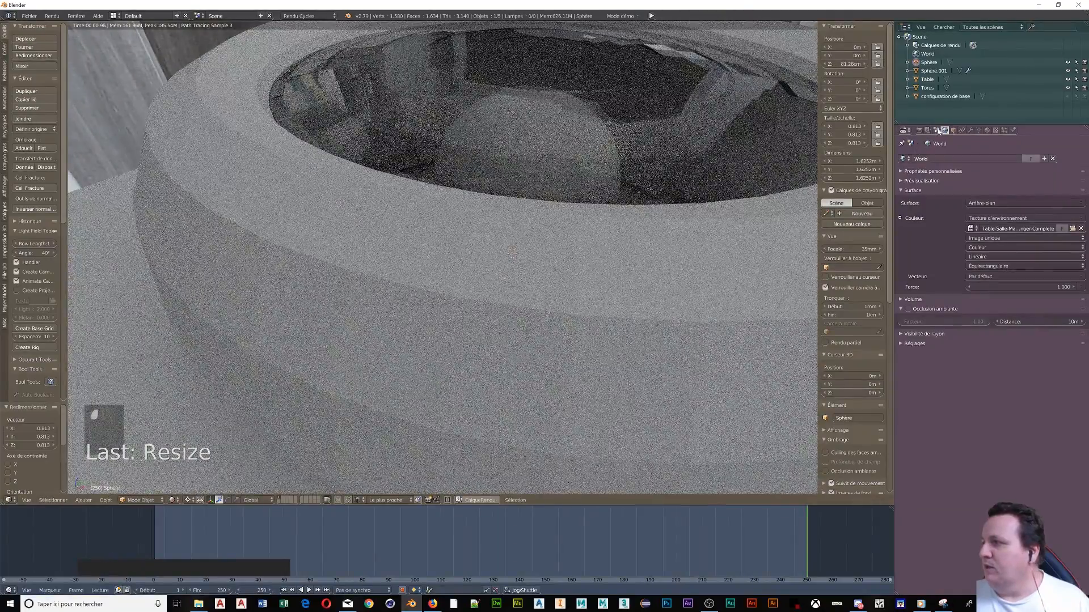
Step: Give the inner sphere a new material with the Emission shader as its surface and show the material preview
left_click(988, 130)
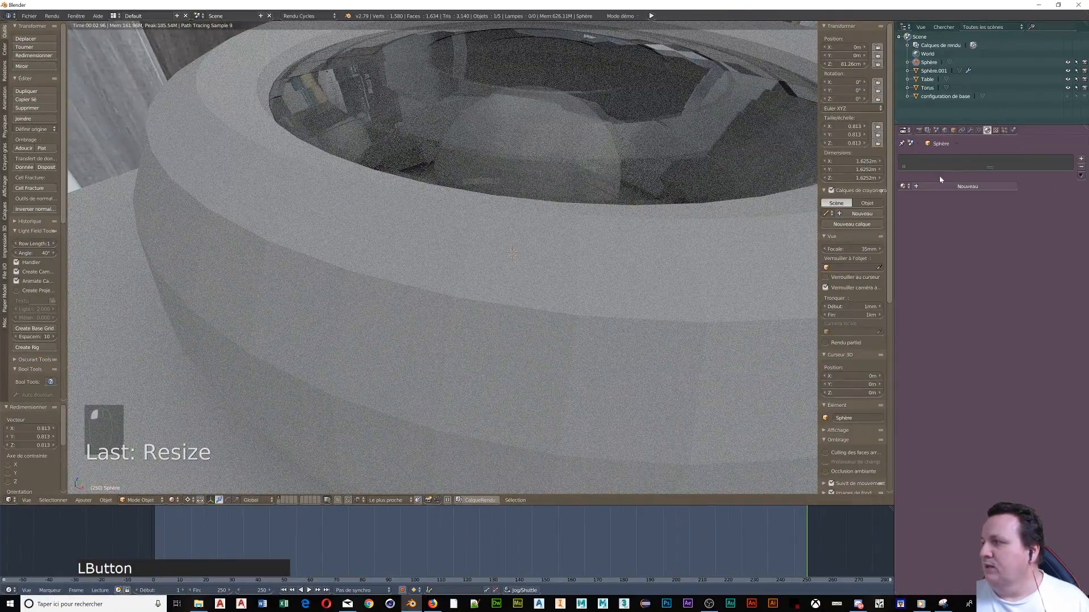
left_click(914, 186)
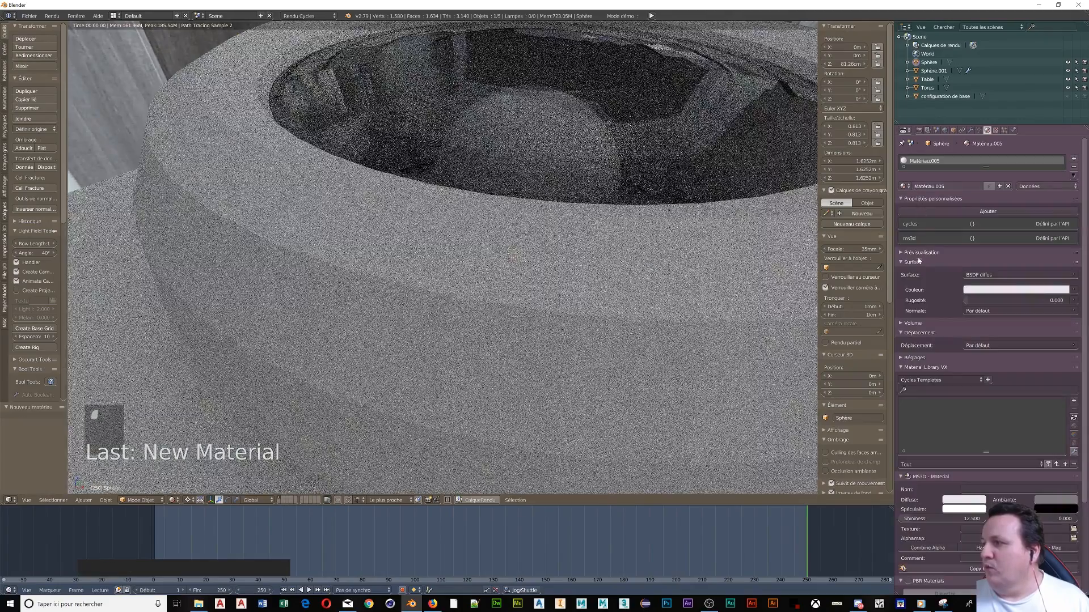
left_click(908, 253)
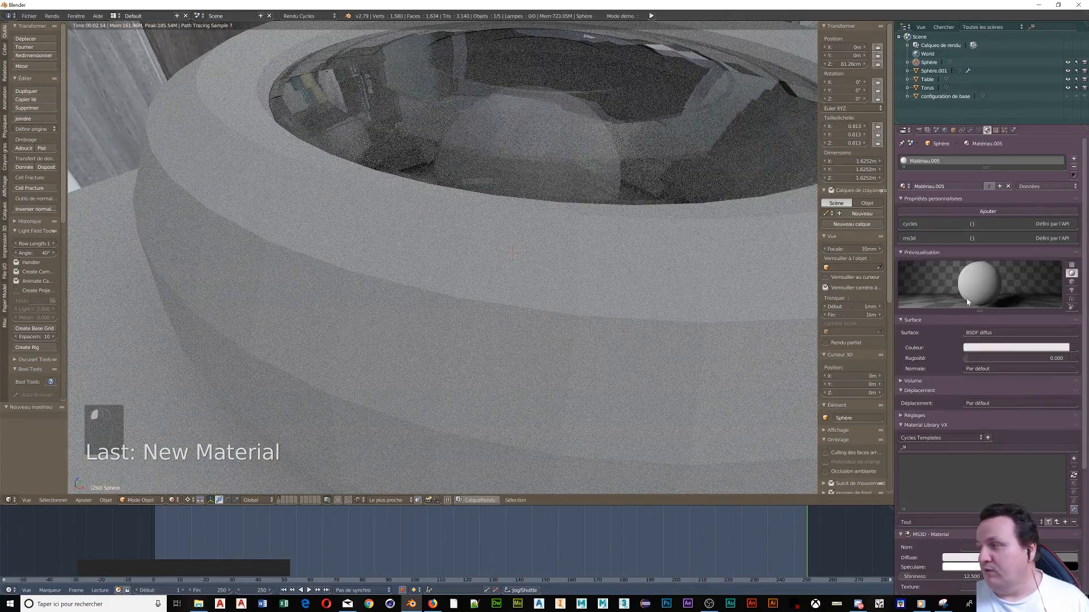
left_click(1018, 334)
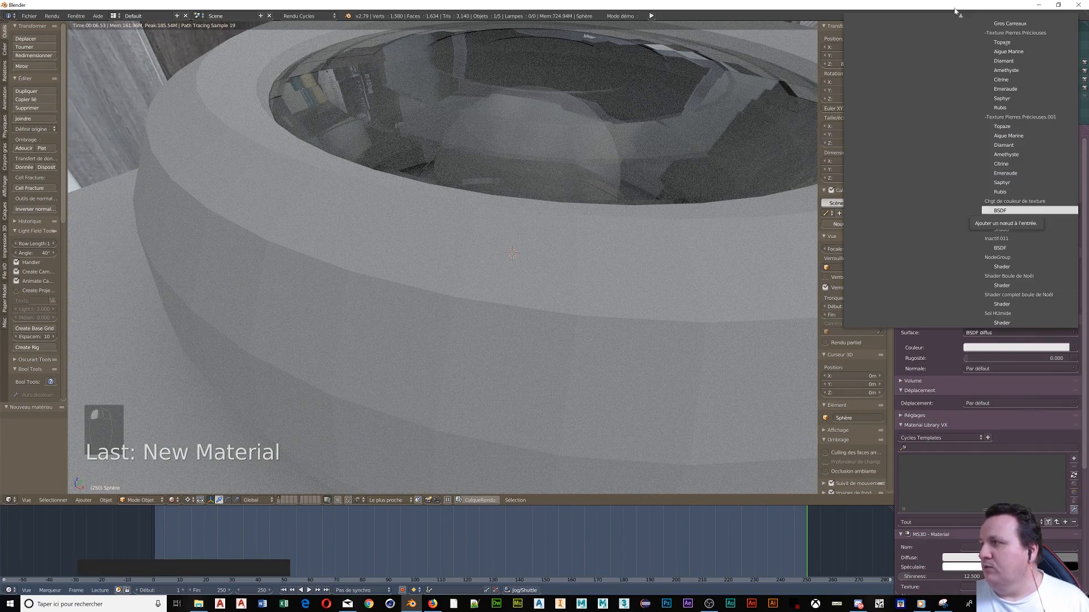
mouse_move(959, 15)
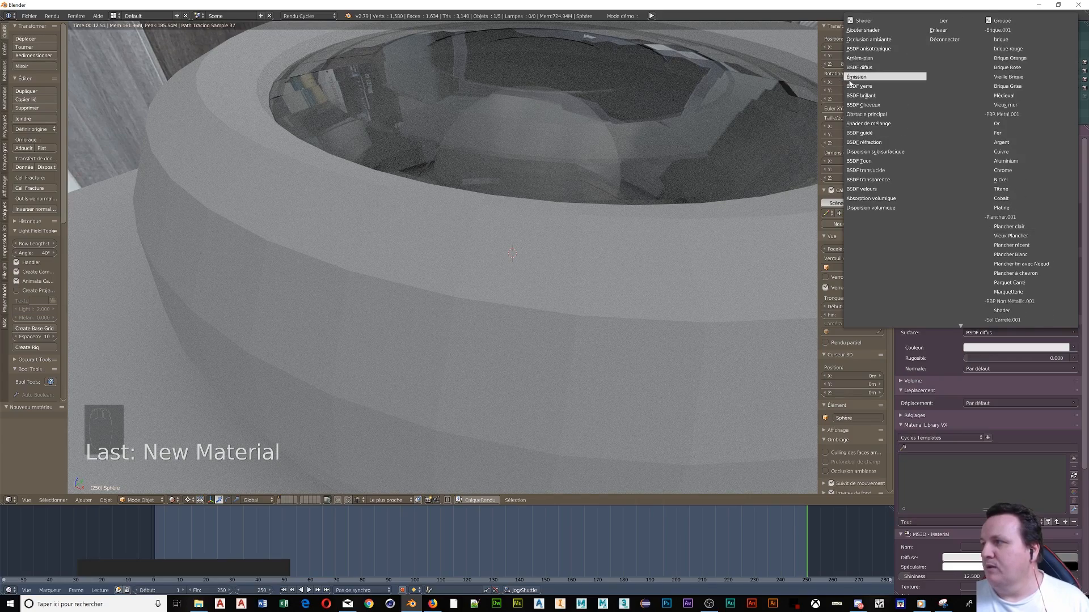
left_click(856, 77)
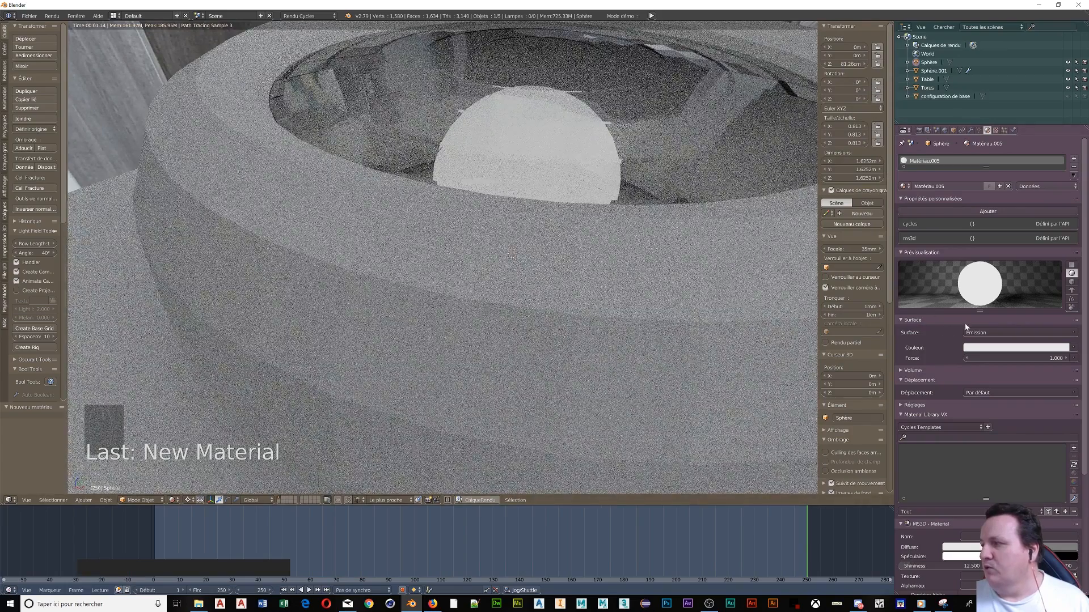
Step: Set the sphere's emission colour to a saturated blue, about R 0.004 and B 0.800
left_click(990, 347)
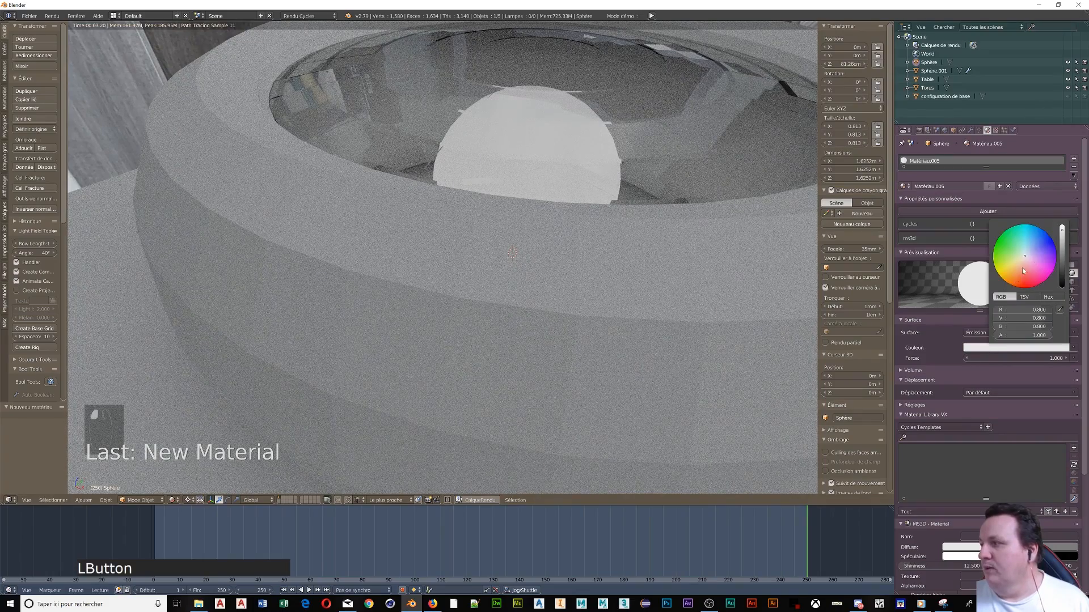
left_click(1036, 250)
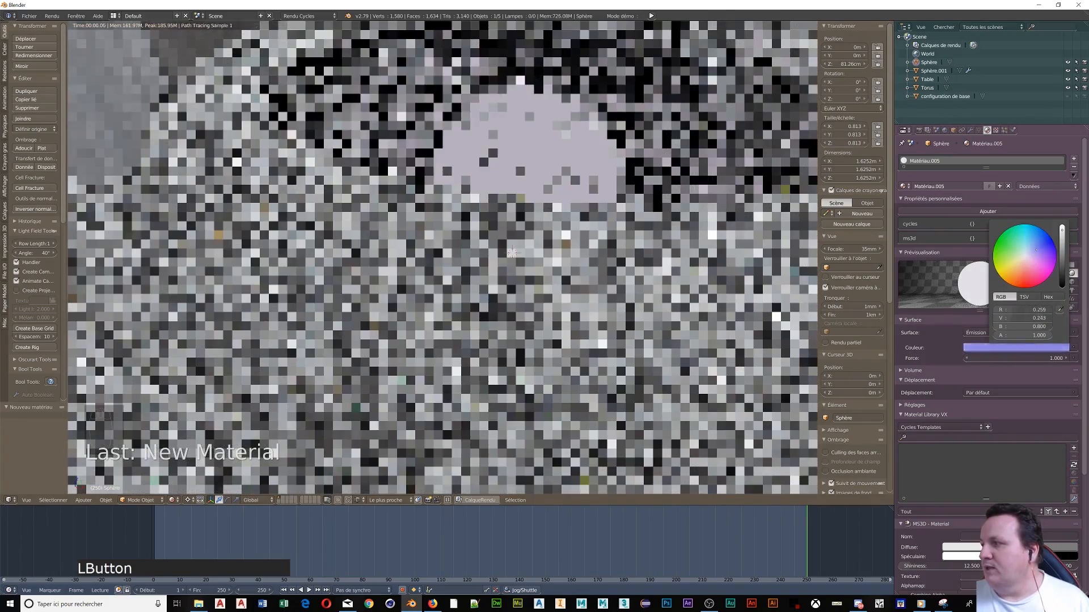
left_click_drag(1037, 250, 1050, 241)
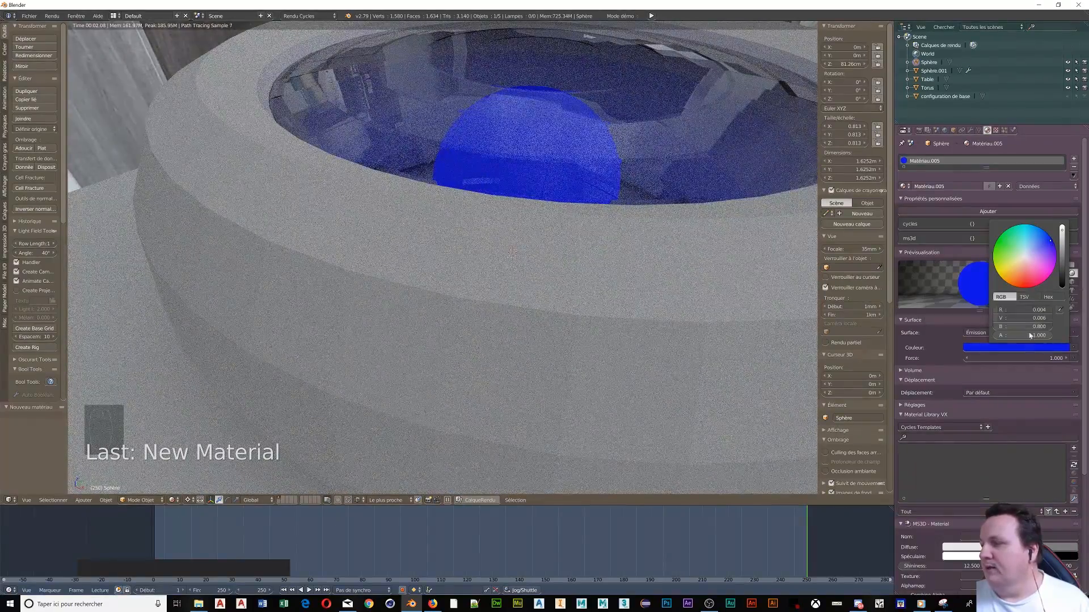
Step: Set the sphere's emission strength (Force) to 1000 and check the glow from farther away
left_click(1030, 358)
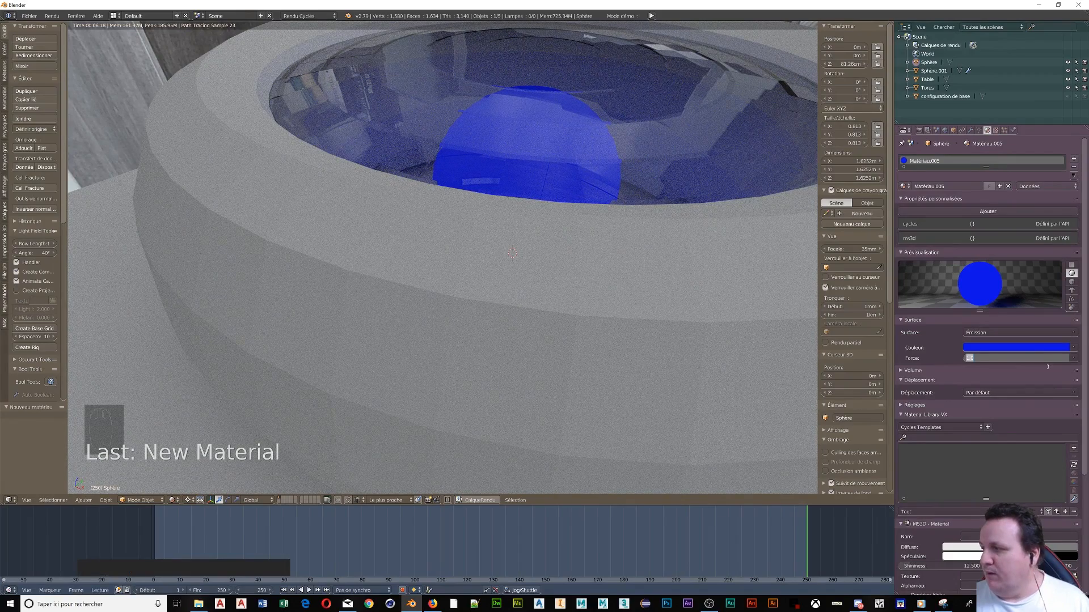
type("1000")
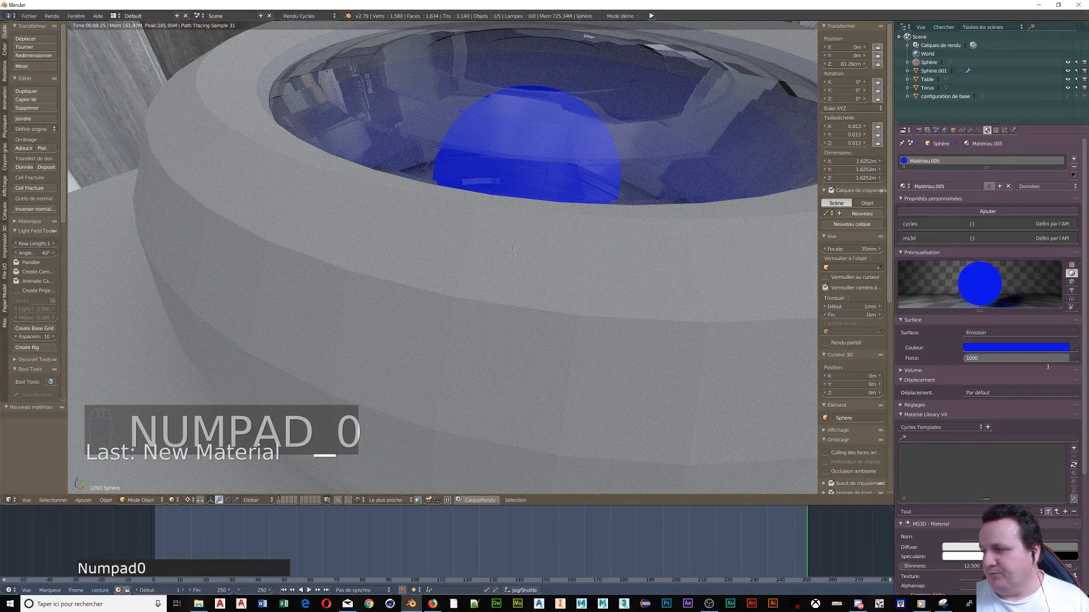
key("KP_Enter")
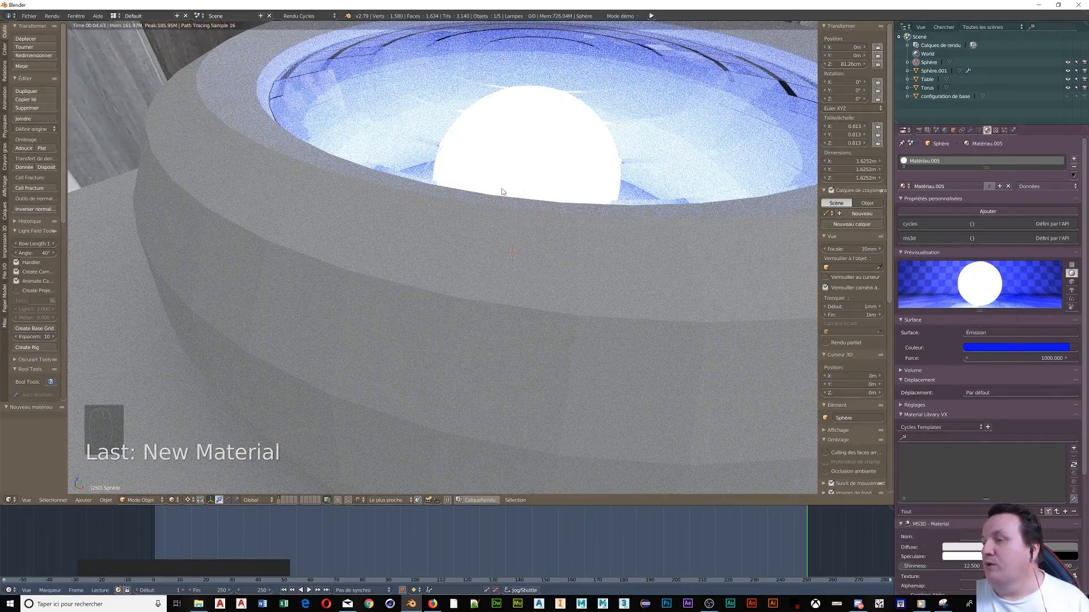
scroll(335, 144, "down", 5)
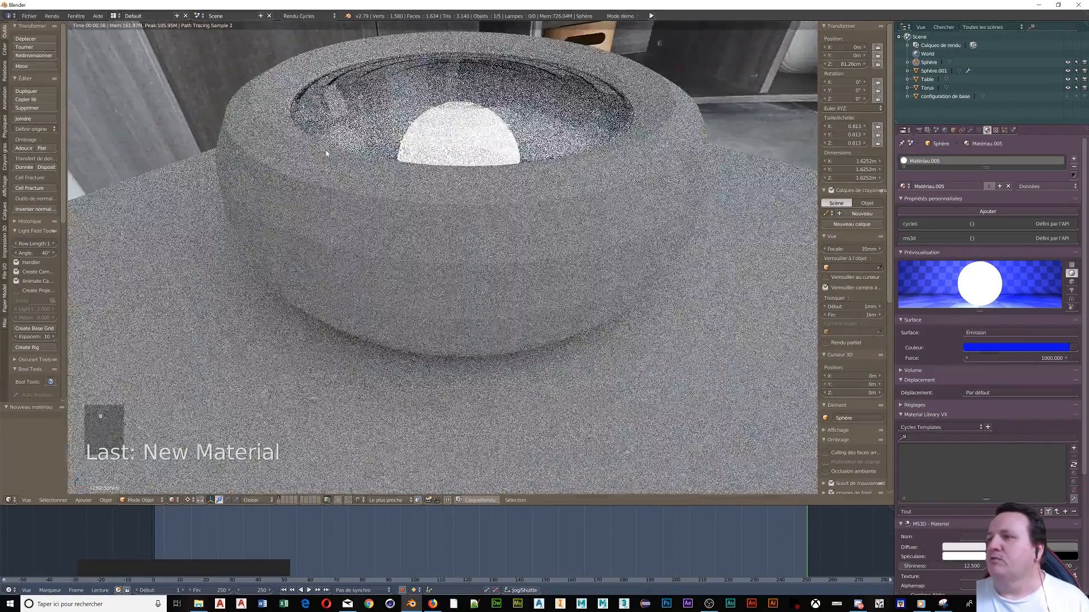
middle_click_drag(326, 153, 492, 287)
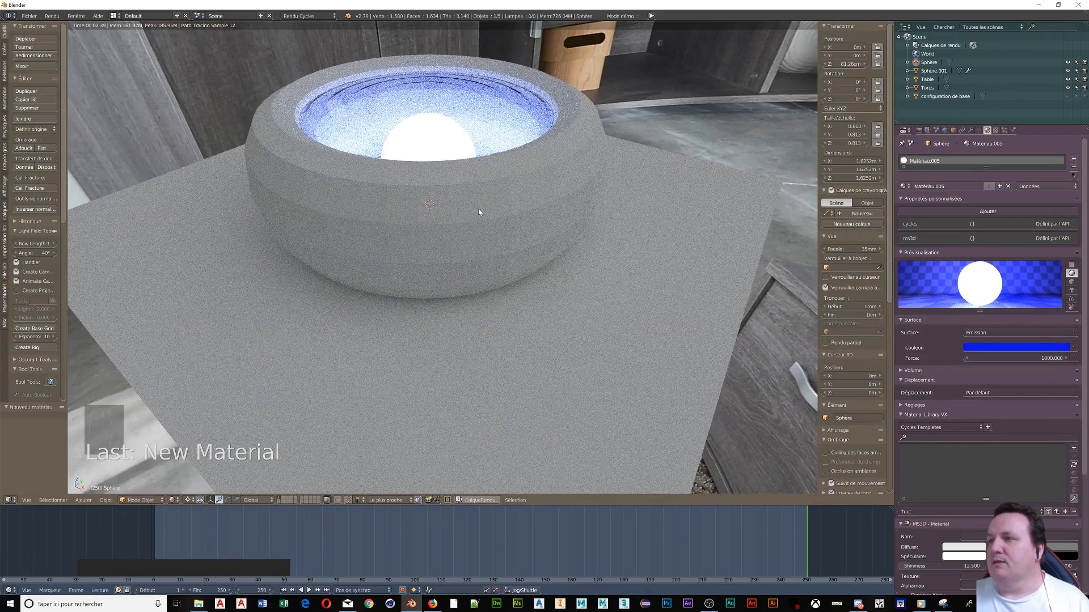
Step: Add a Subdivision Surface modifier to the torus
left_click(923, 89)
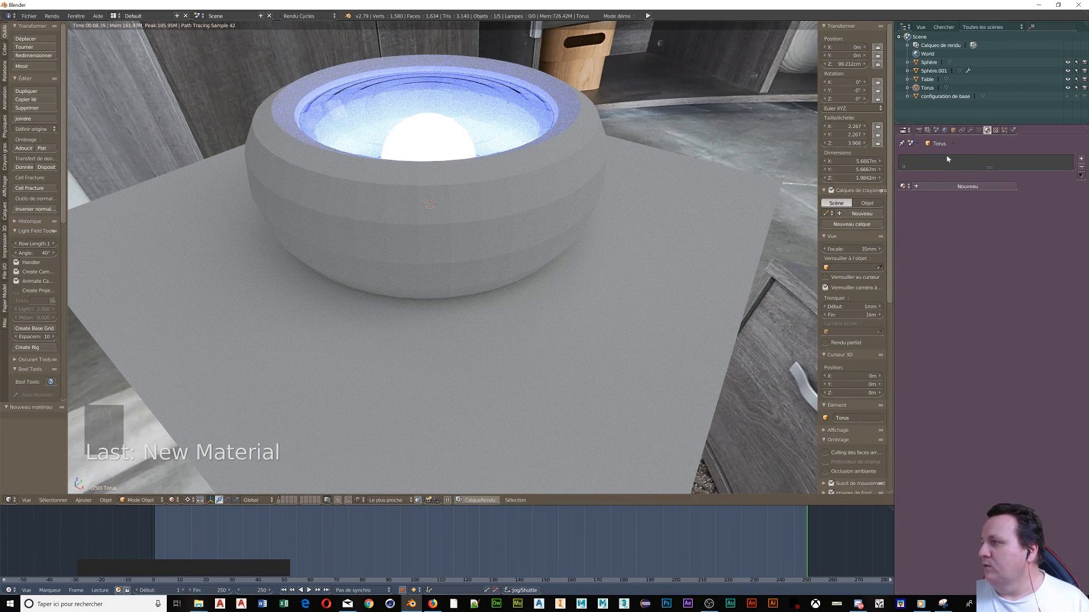
left_click(970, 131)
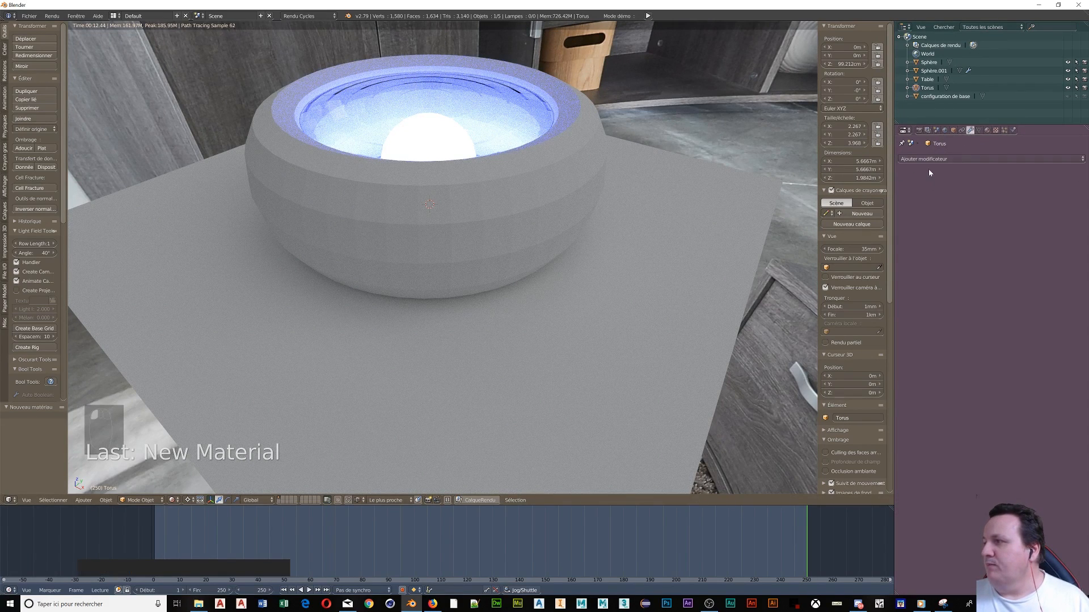
left_click(925, 163)
left_click(924, 159)
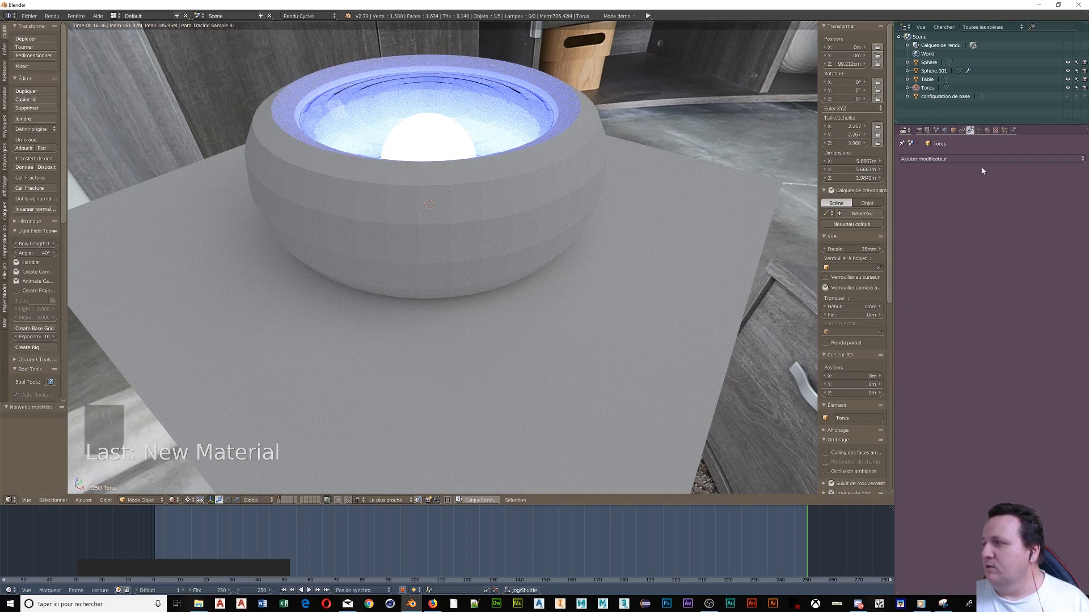
left_click(907, 159)
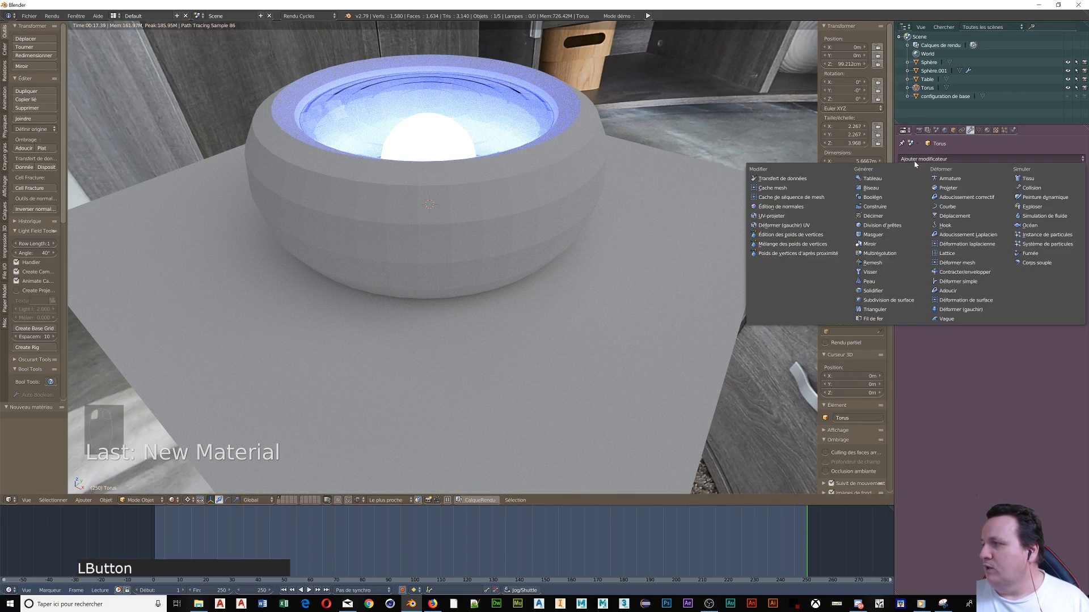
left_click(888, 300)
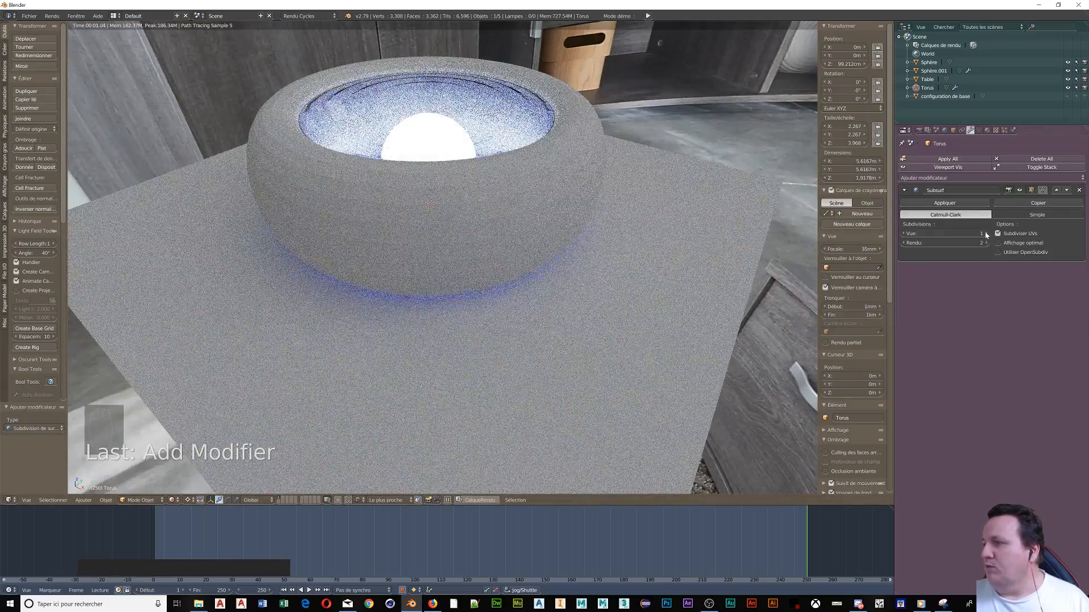
Step: Apply the torus's Subsurf modifier at 3 view subdivisions and shade the torus smooth
left_click(986, 233)
left_click(986, 234)
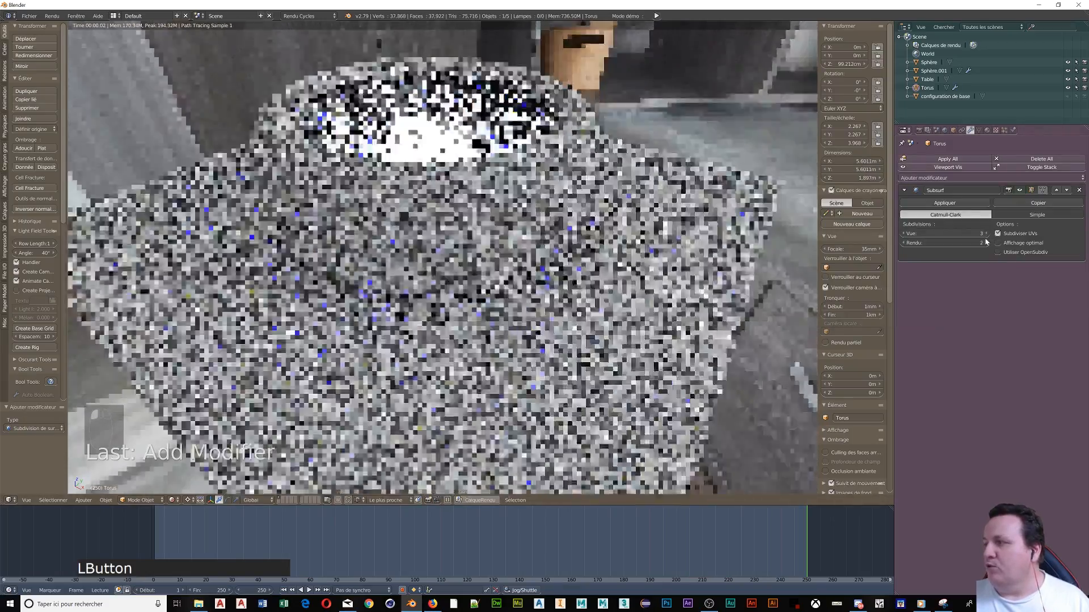
left_click(951, 203)
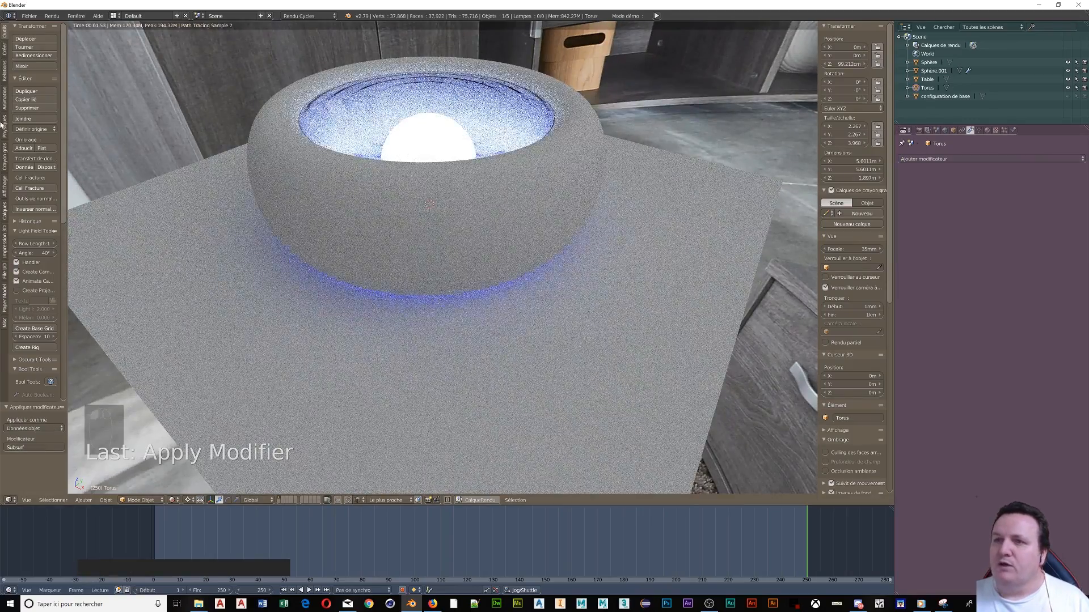
left_click(24, 148)
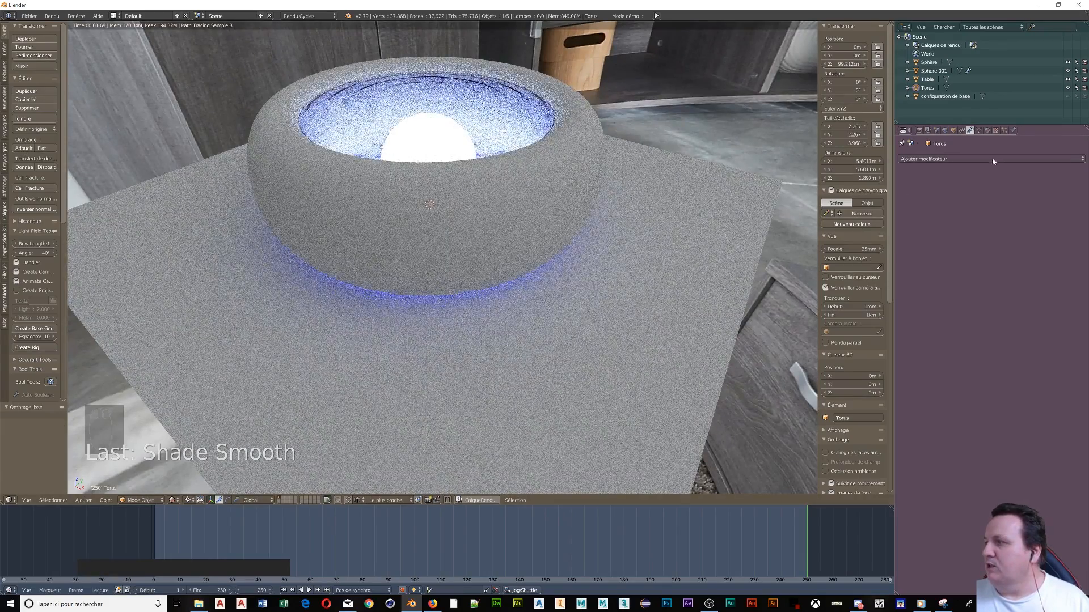
Step: Give the torus a new material with a metal shader from the PBR Metal.001 node group as its surface
left_click(988, 130)
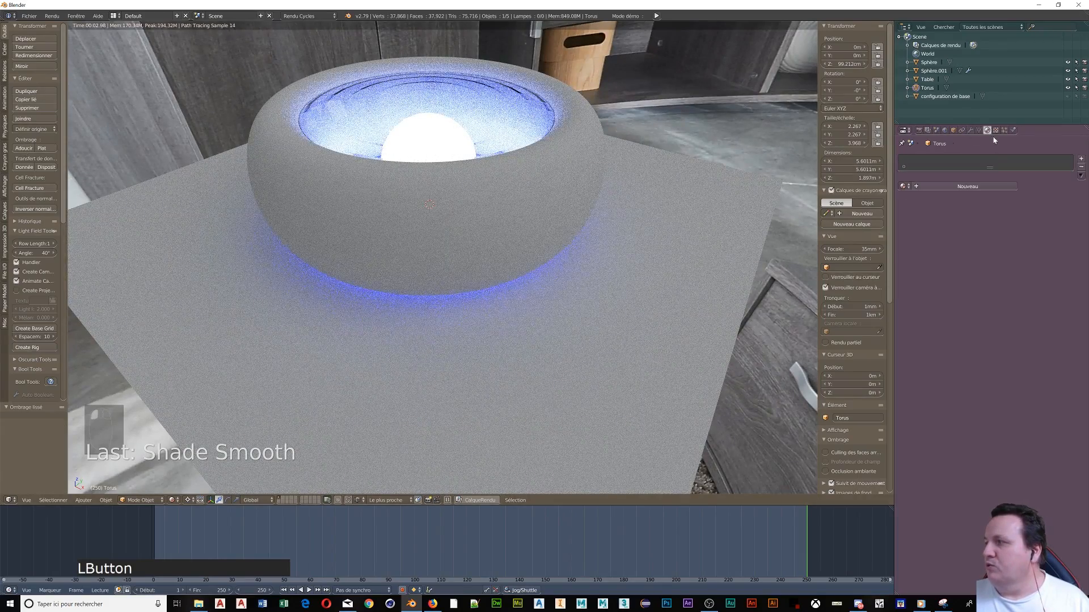
left_click(967, 188)
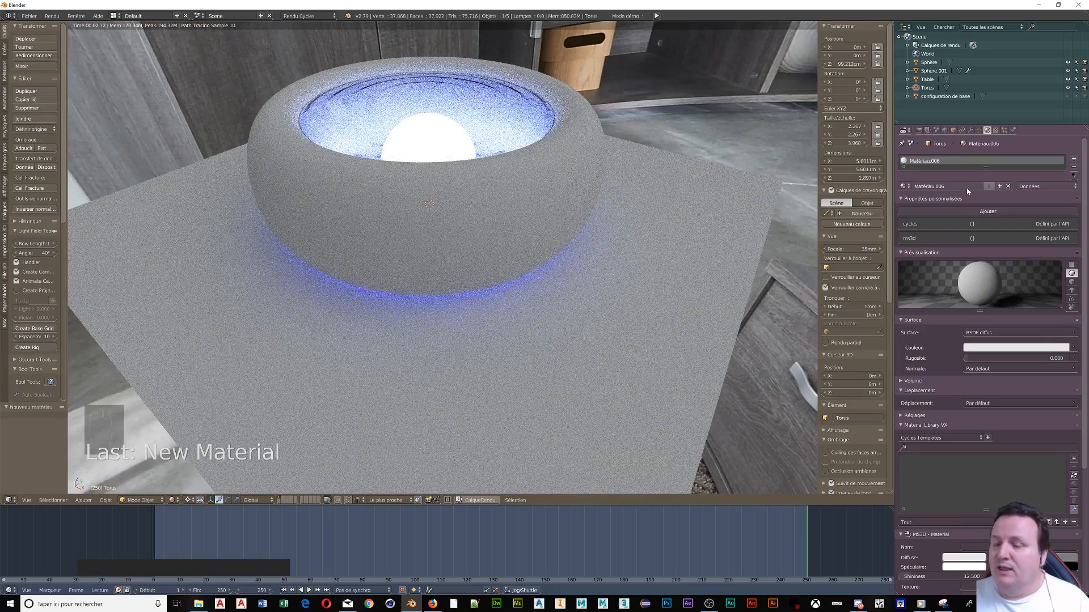
left_click(1024, 334)
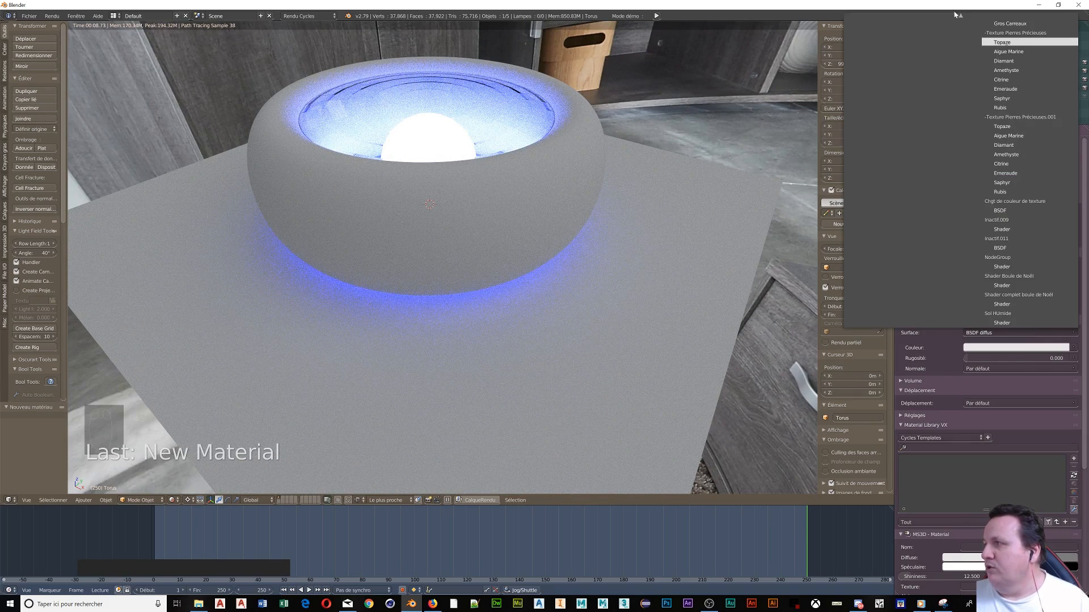
mouse_move(957, 15)
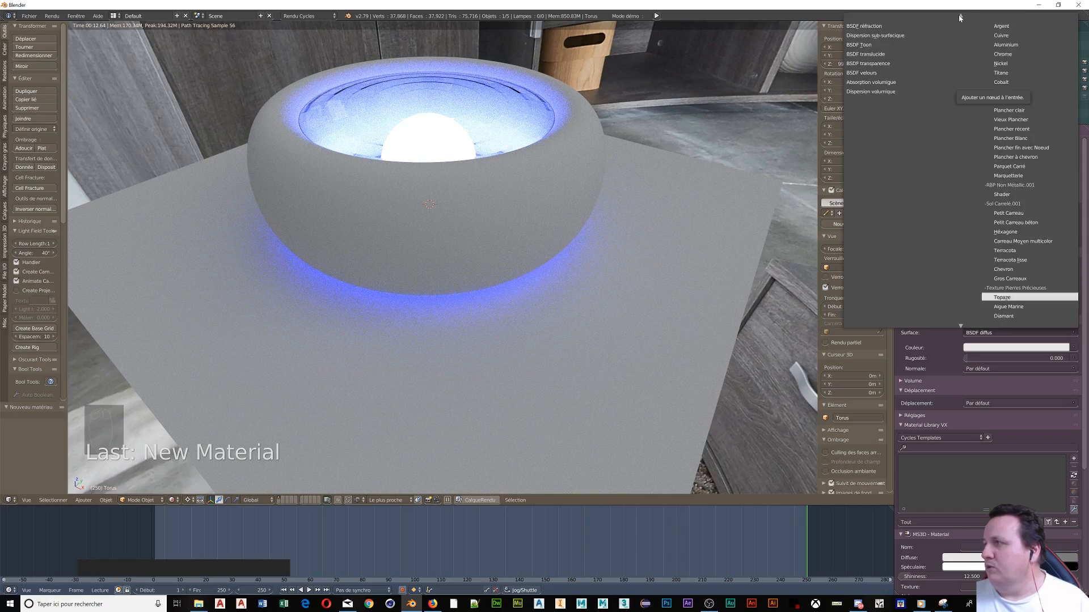
left_click(1004, 73)
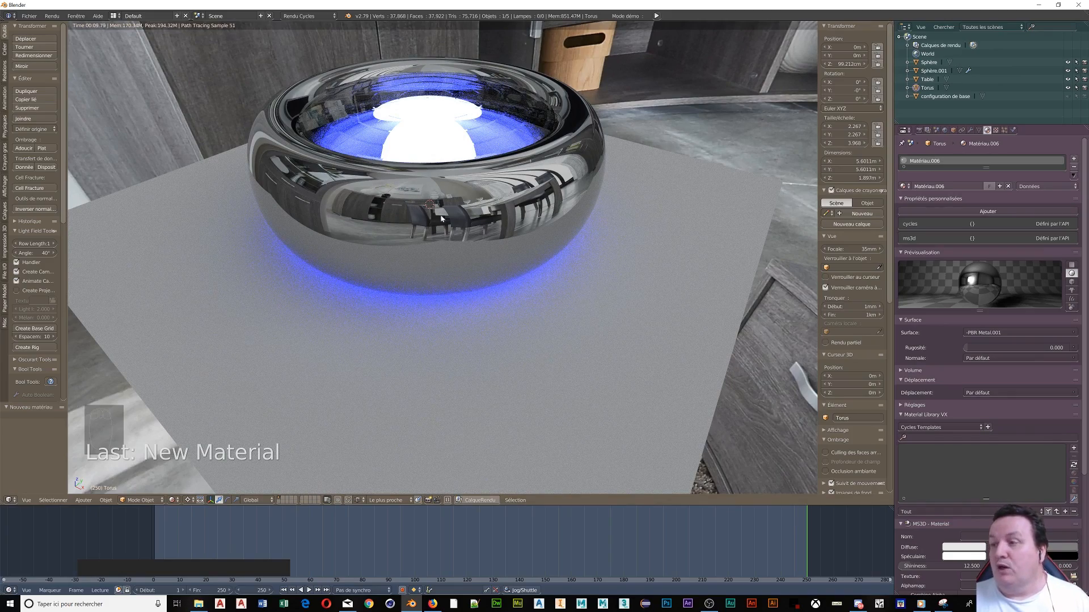
scroll(568, 202, "down", 2)
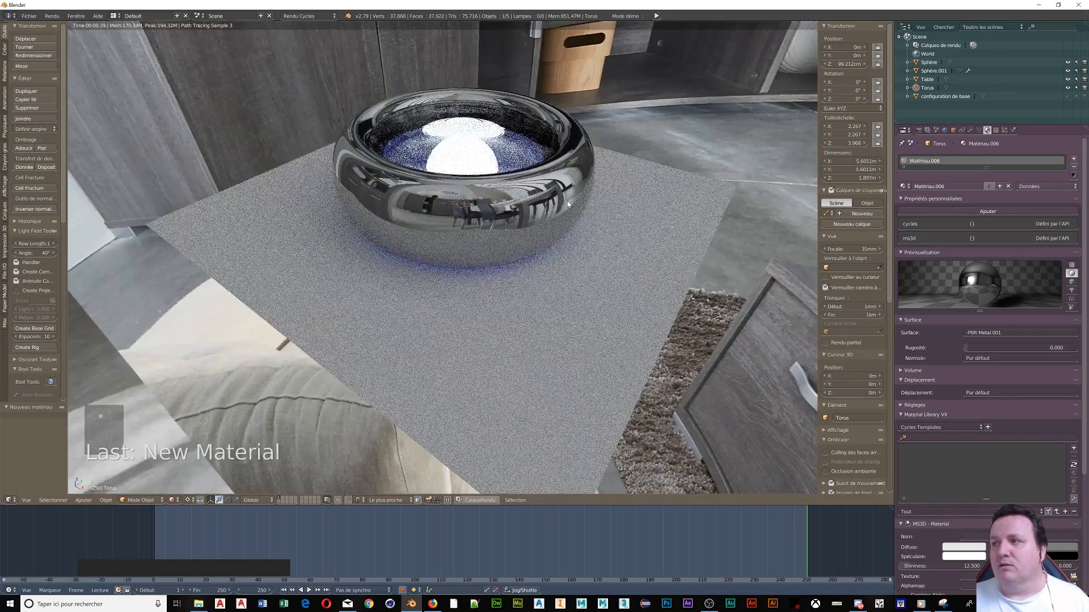
scroll(567, 201, "down", 2)
scroll(567, 201, "up", 2)
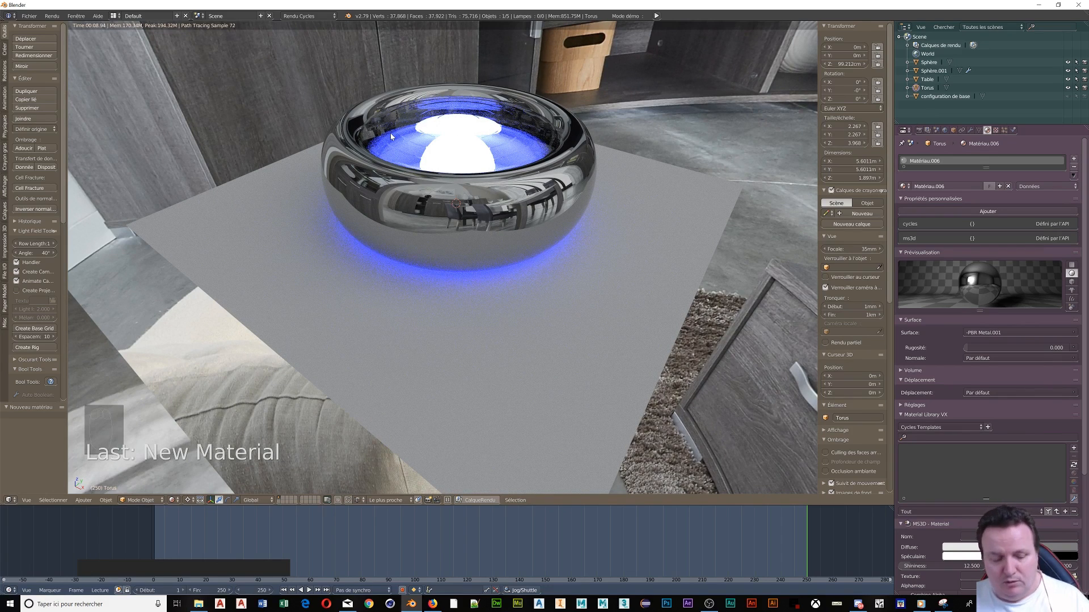
Step: Set the pivot point to Barycentre and scale the inner sphere down uniformly by a factor of about 0.597
key("shift")
key("shift+z")
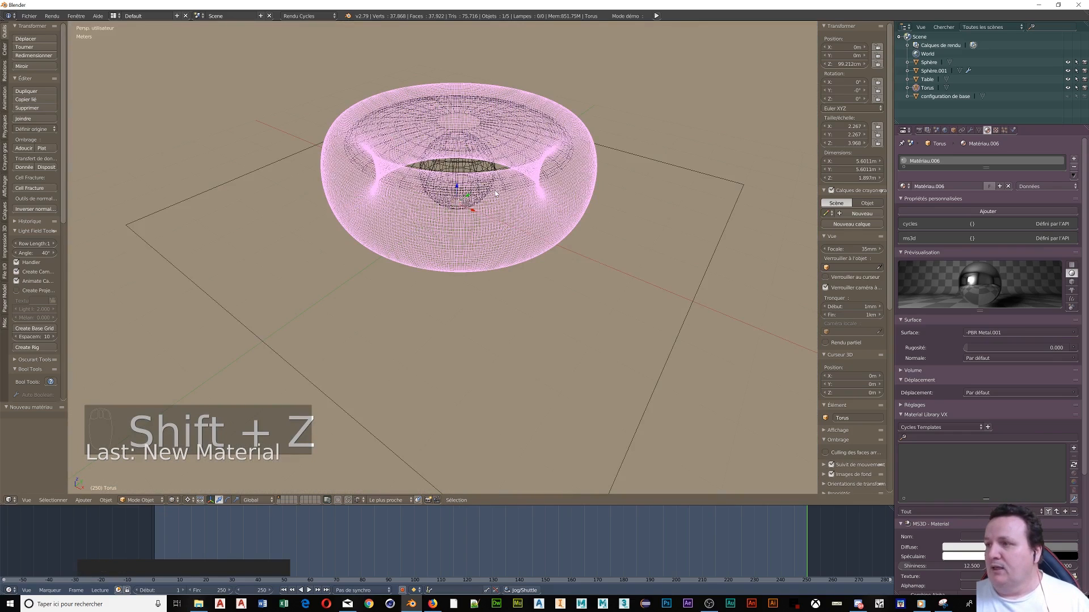
key("KP_1")
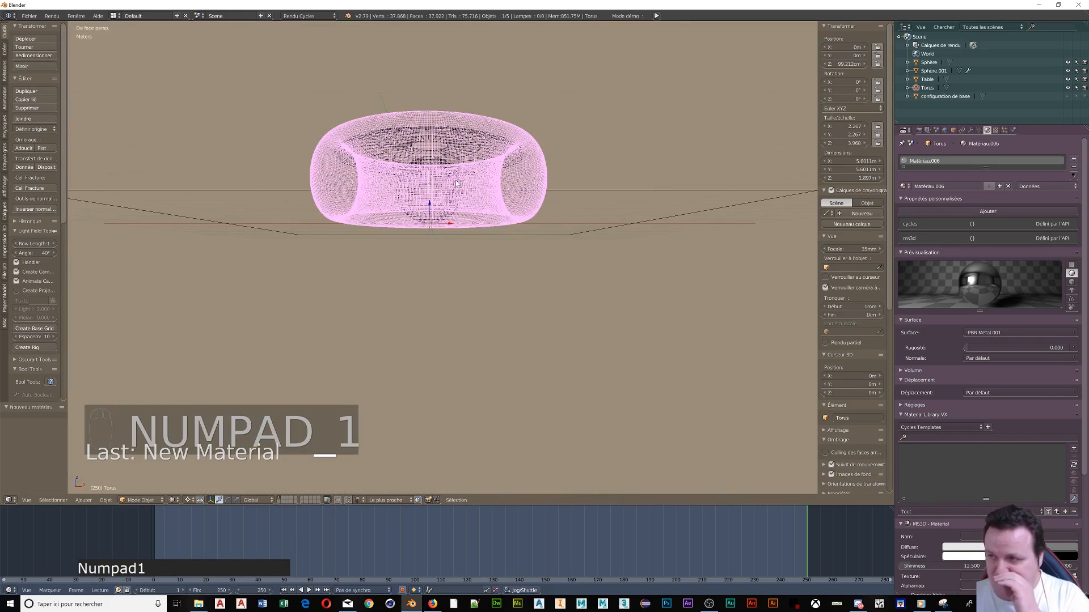
key("KP_5")
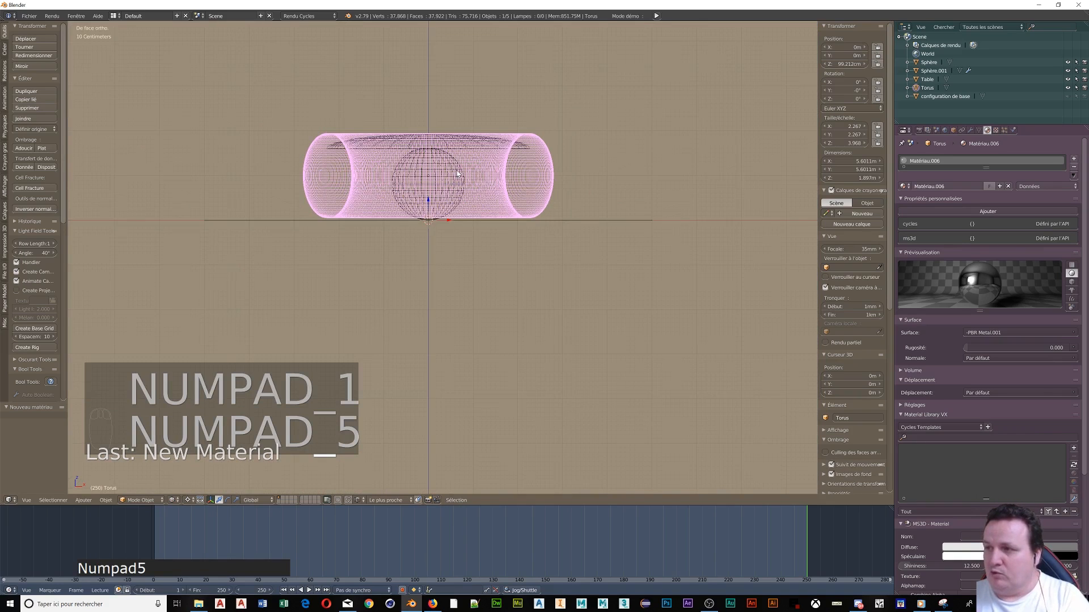
right_click(448, 164)
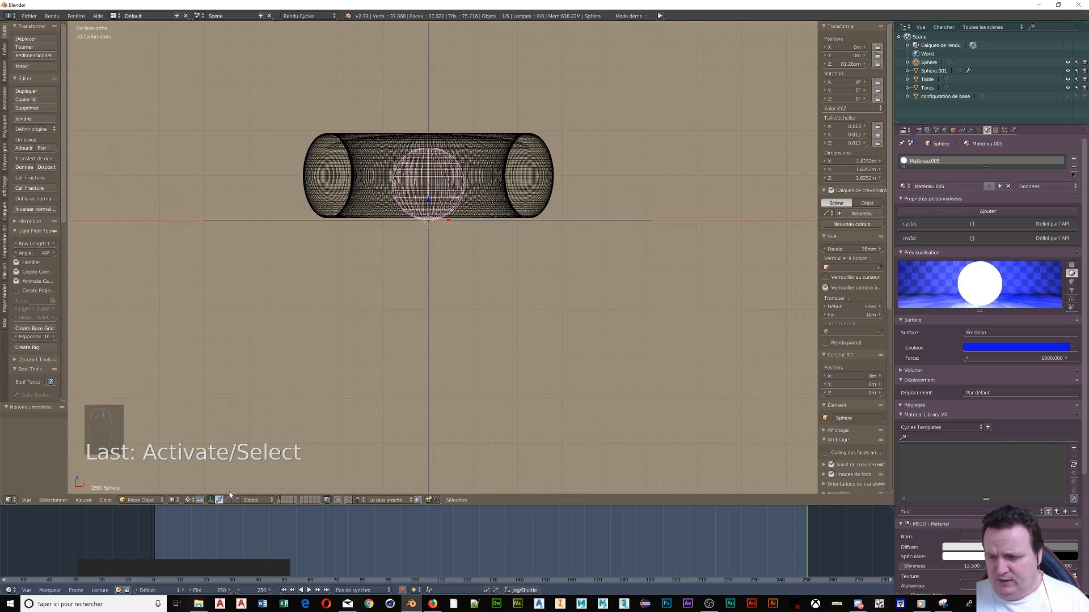
left_click(188, 502)
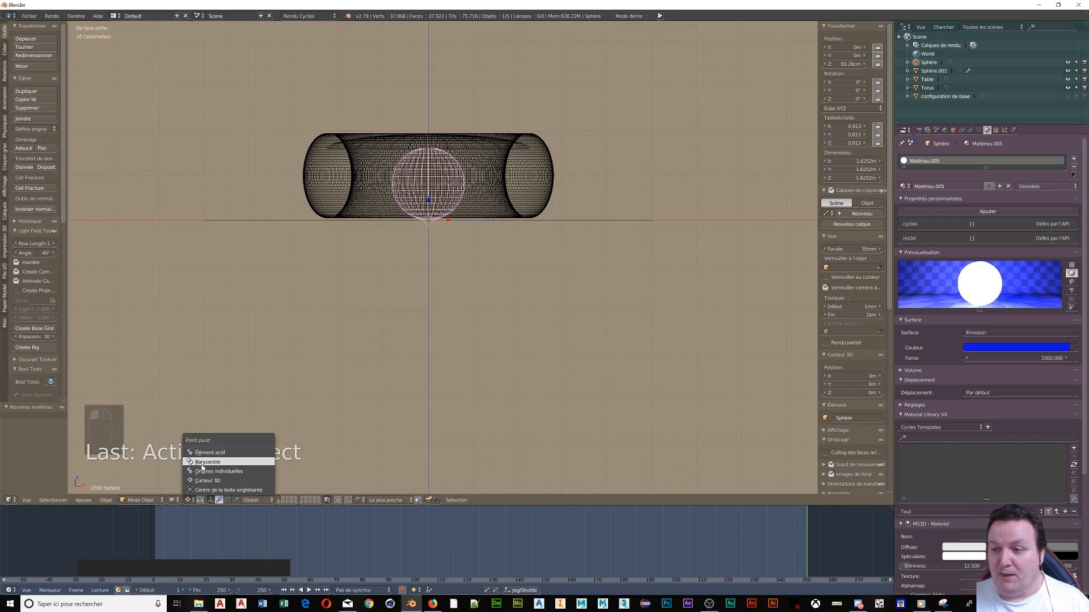
left_click(209, 462)
key("s")
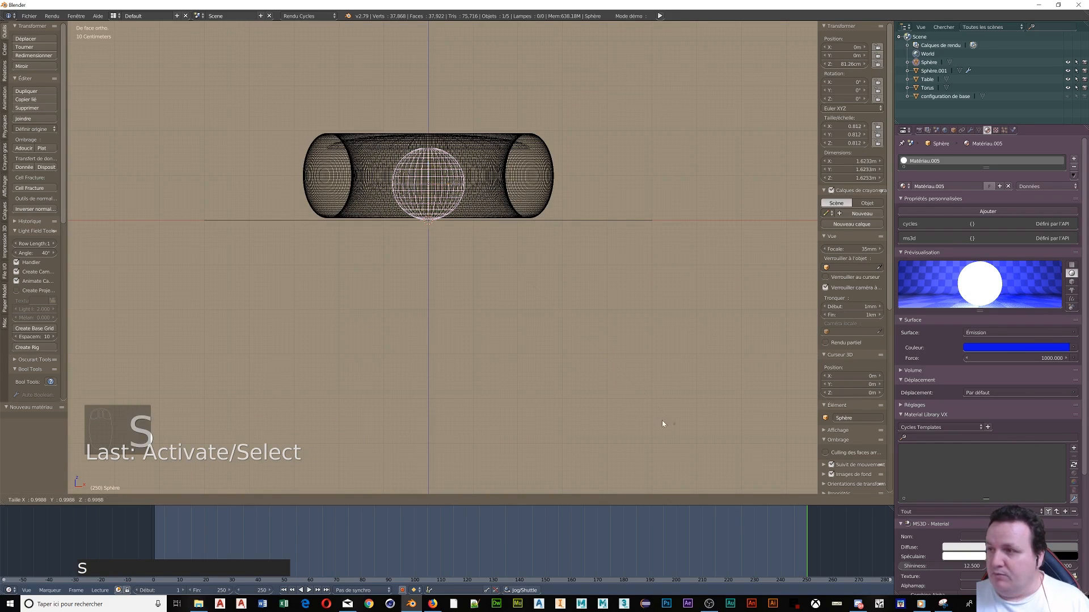
left_click(530, 363)
Step: Widen the inner sphere in X and Y only by a factor of about 1.767 and check it in the rendered perspective view
key("s")
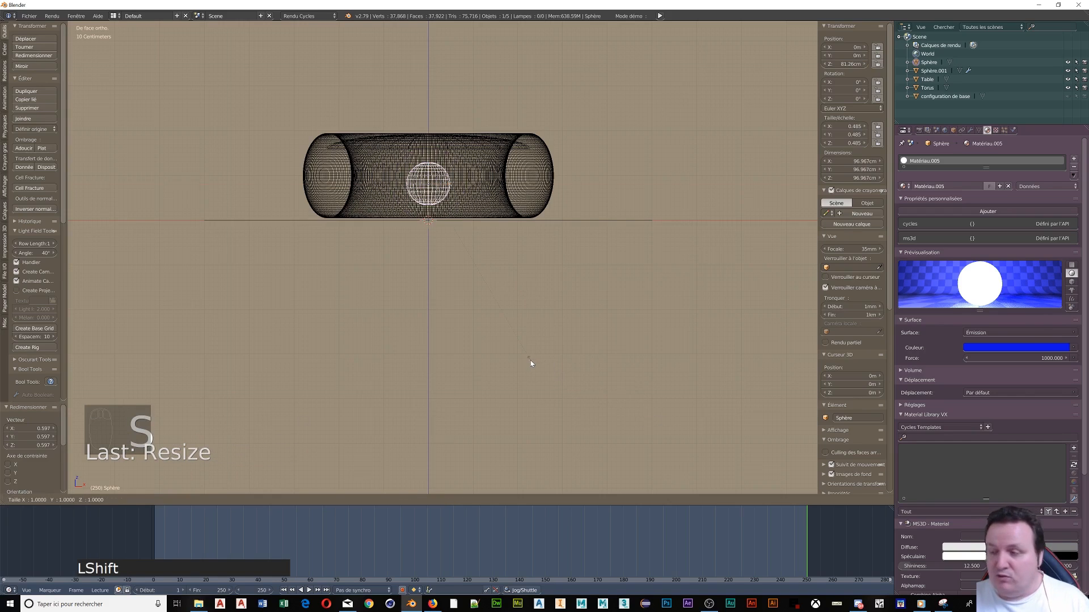
key("shift+z")
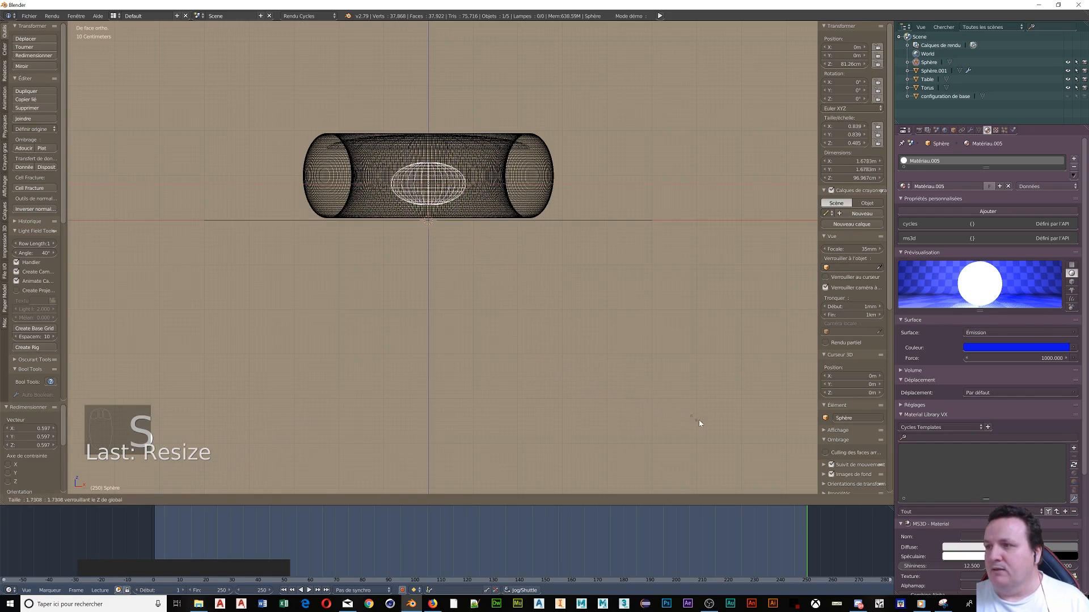
left_click(669, 394)
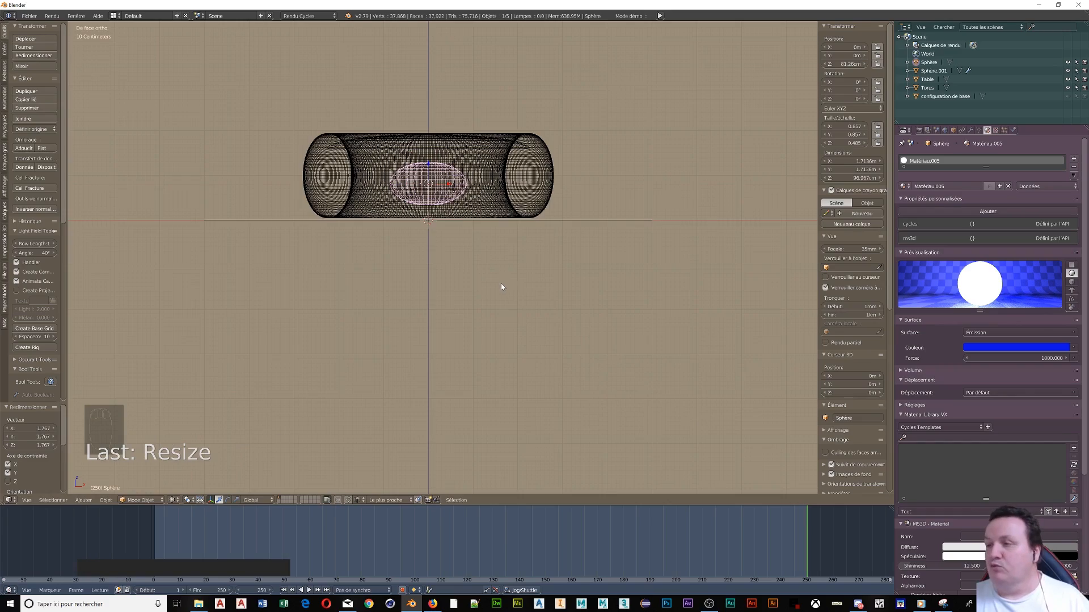
middle_click_drag(501, 287, 474, 313)
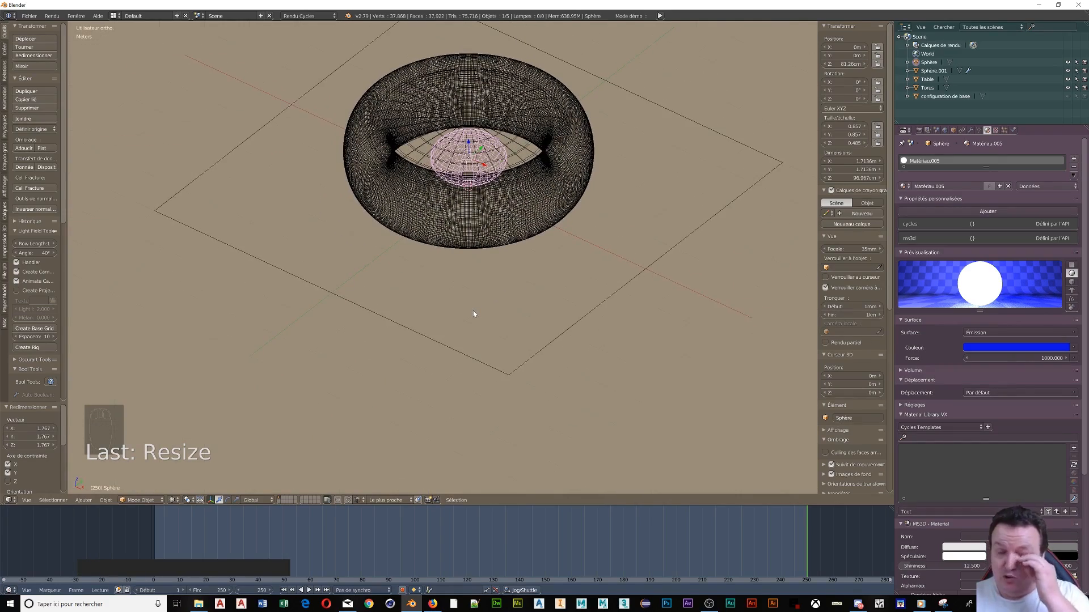
scroll(488, 292, "down", 3)
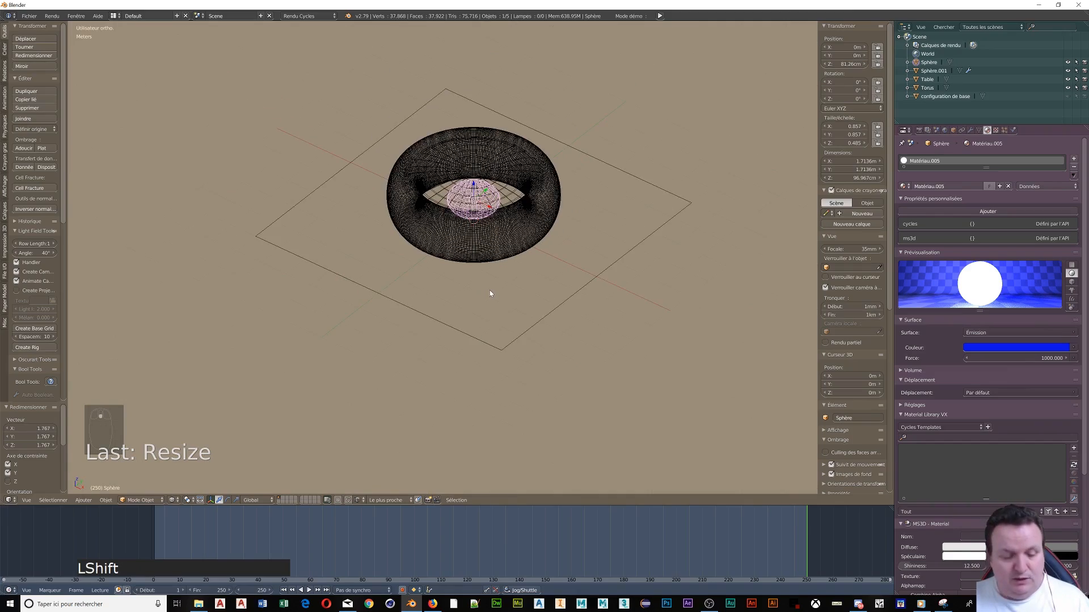
key("shift+z")
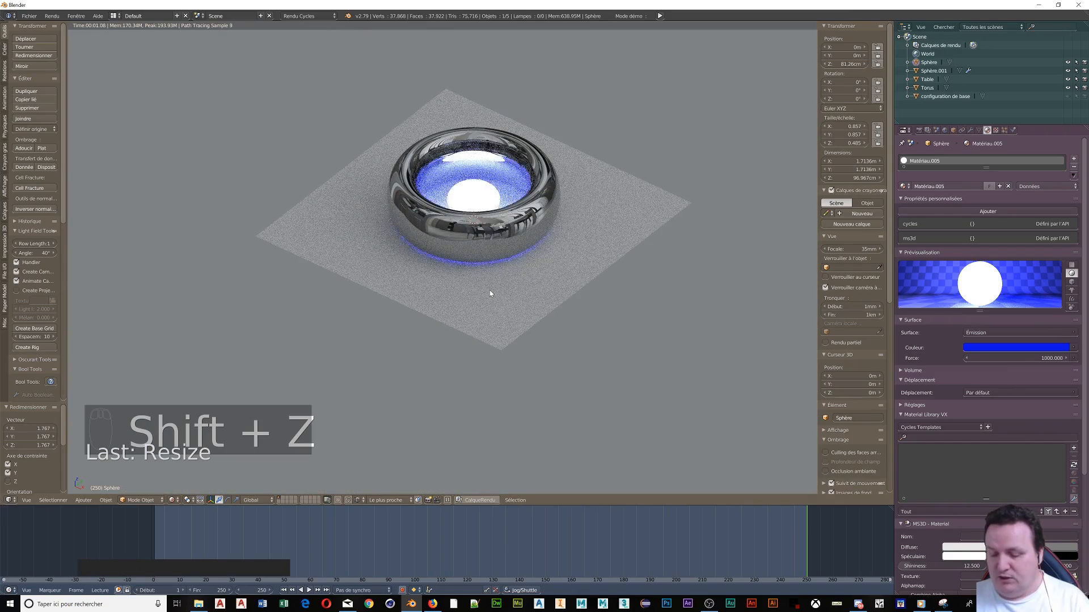
key("KP_5")
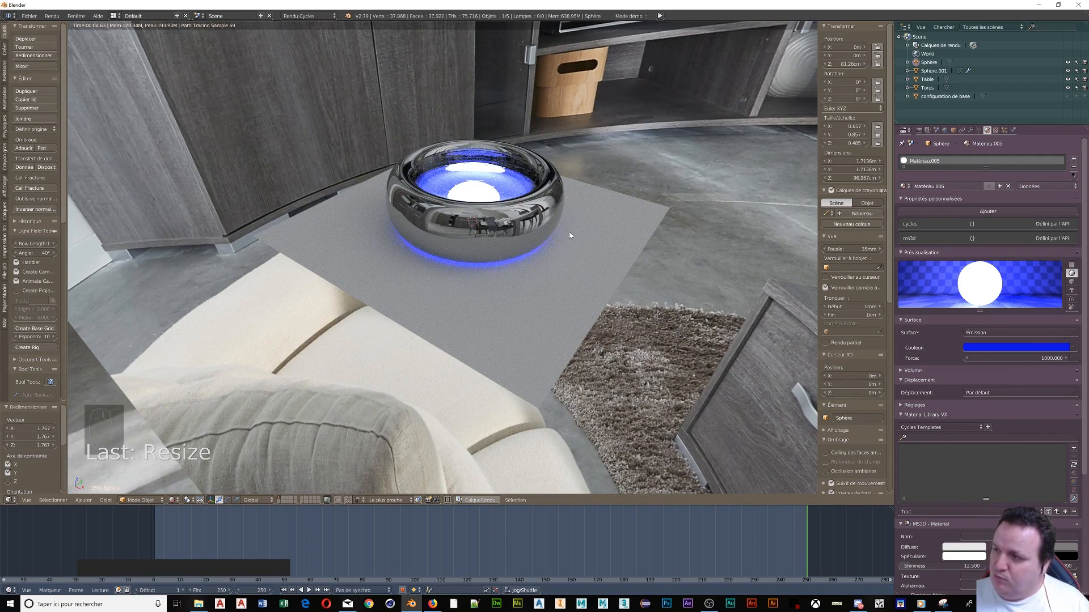
Step: Set the inner sphere's emission strength (Force) to 2000
left_click(1053, 359)
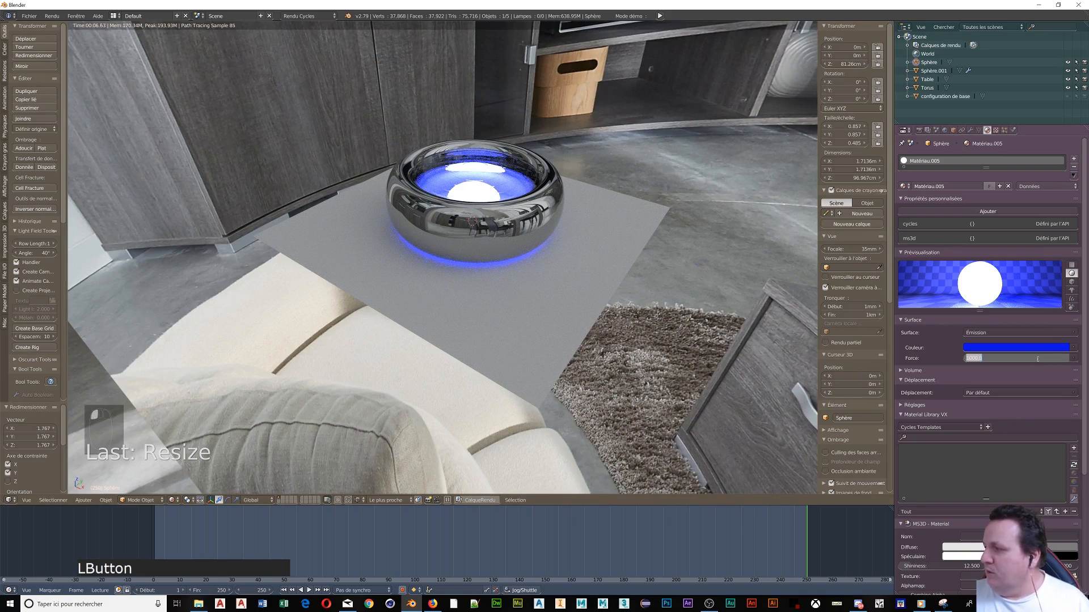
type("2000")
key("KP_Enter")
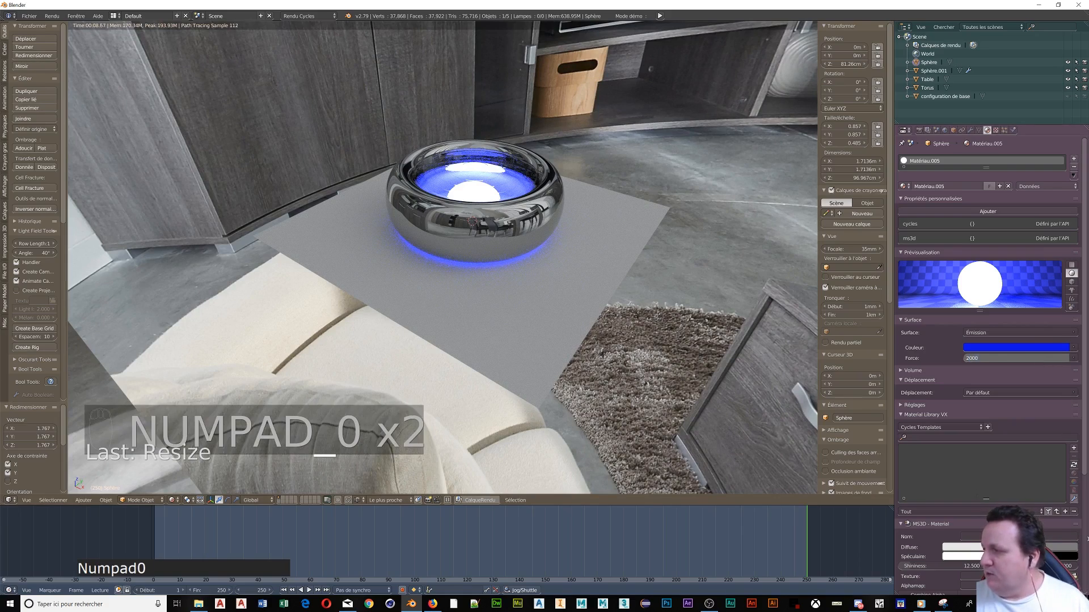
key("KP_Enter")
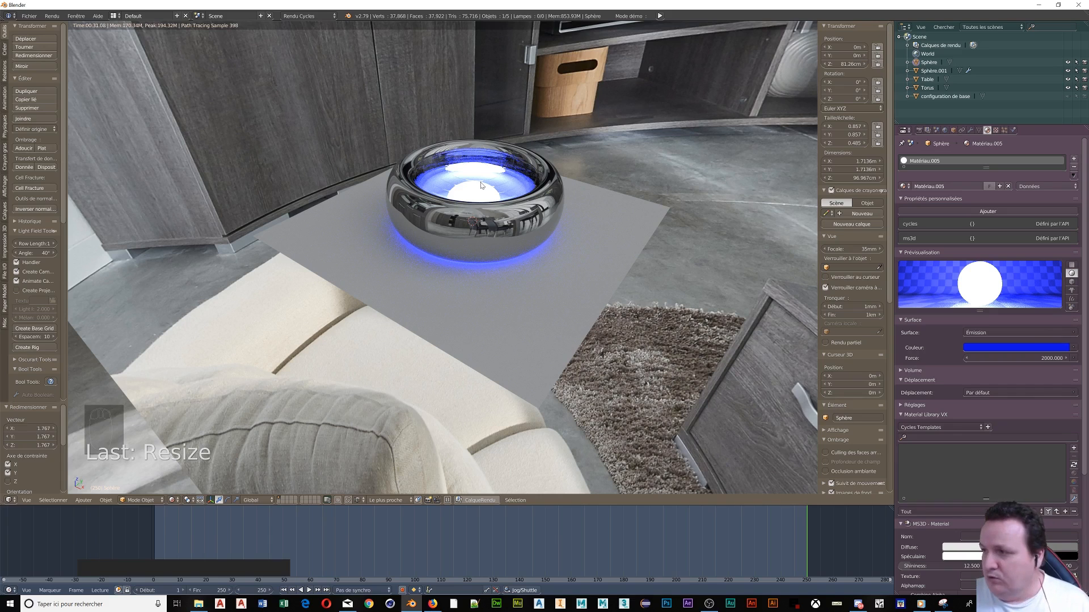
Step: Join the inner sphere and the glass dome (Sphère.001) into the torus as one object
key("shift+z")
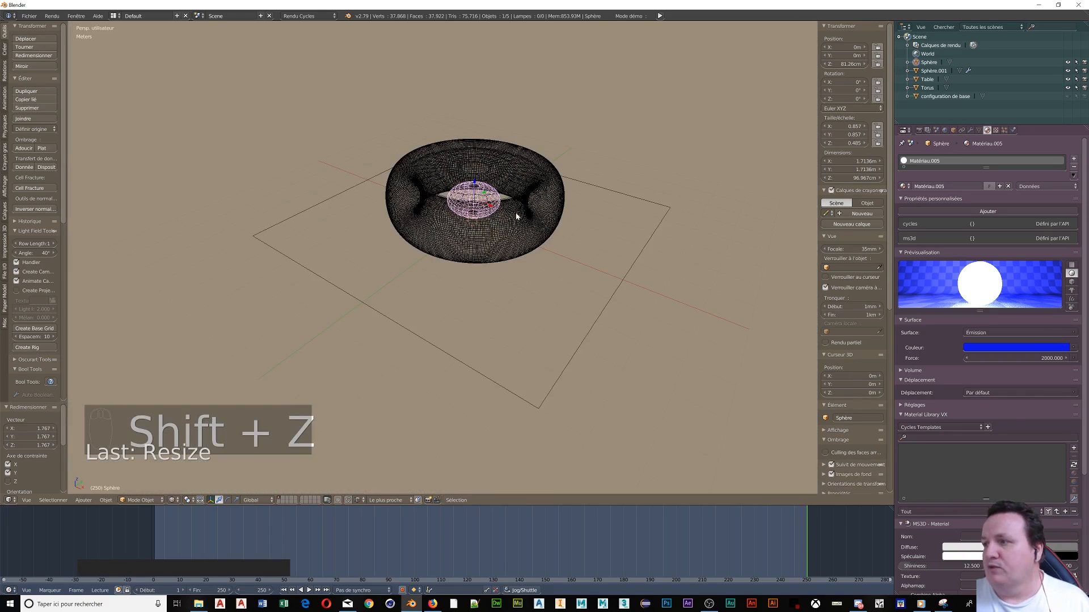
right_click(488, 184, "shift")
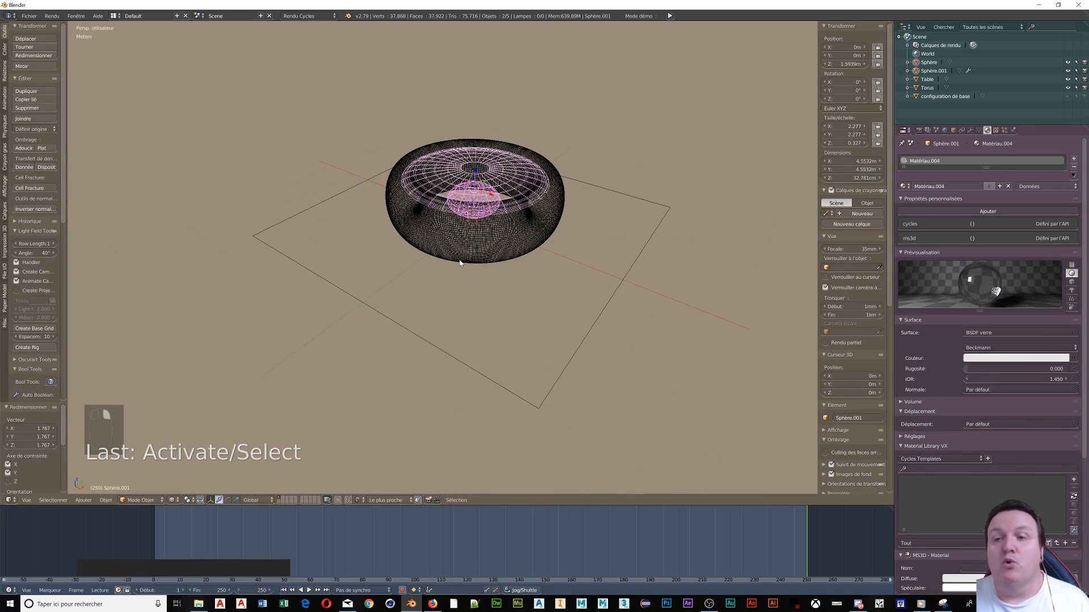
right_click(425, 220, "shift")
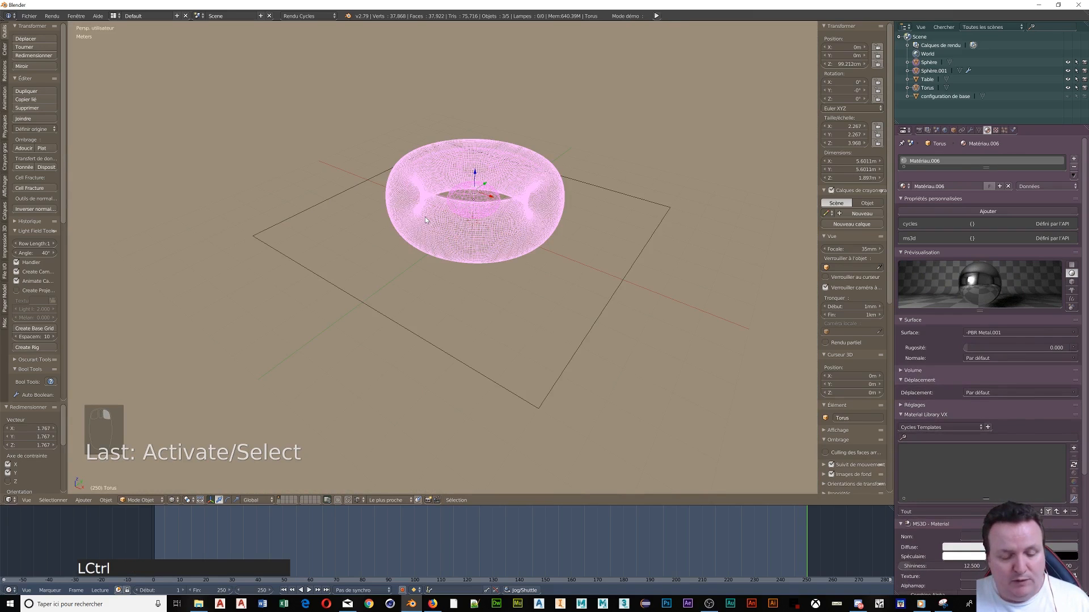
key("ctrl+j")
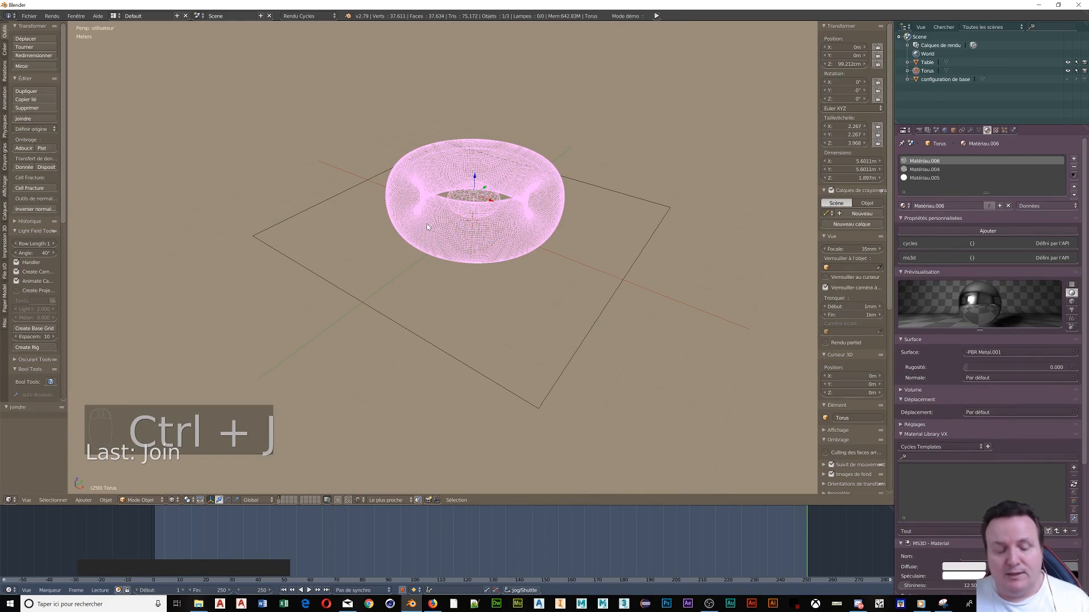
Step: Check the joined projector in the rendered view and undo the join
key("shift+z")
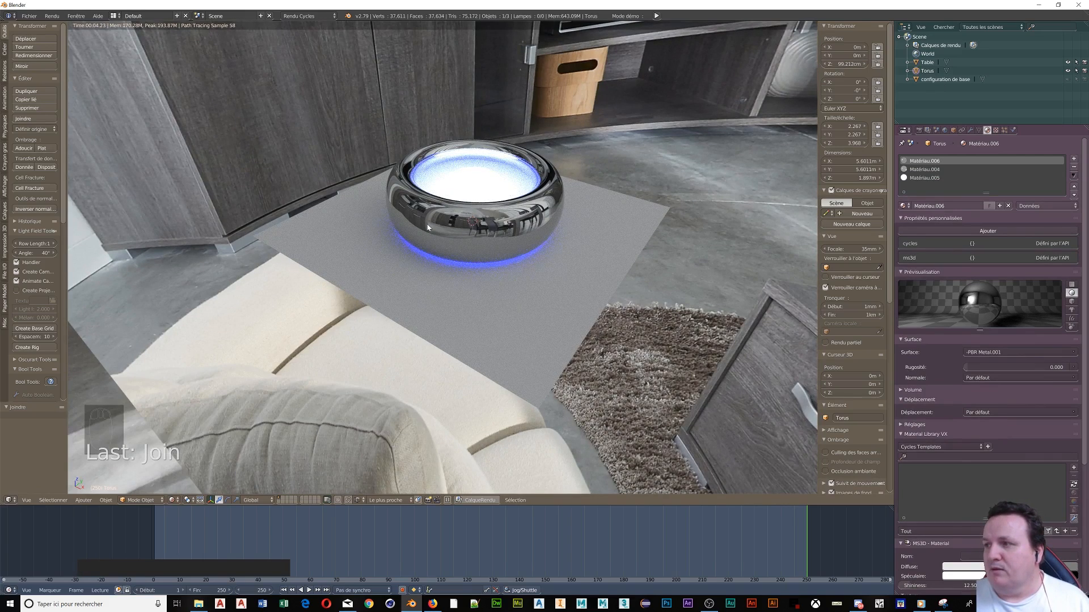
key("shift+z")
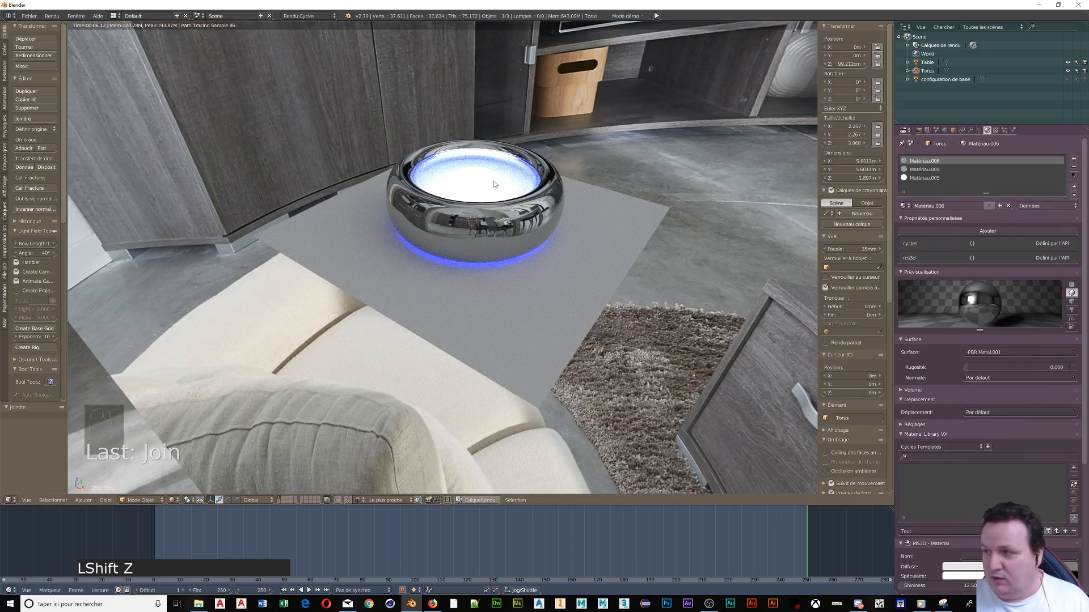
key("ctrl+z")
Step: Check the torus and inner sphere for modifiers and apply the Solidify modifier on the glass dome (Sphère.001)
right_click(548, 207)
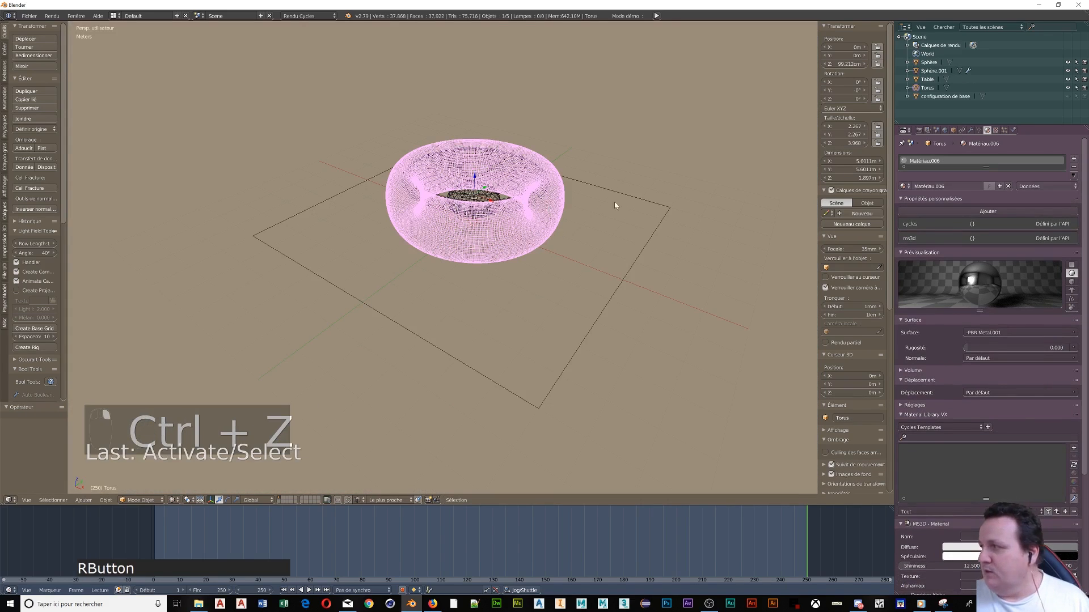
left_click(970, 131)
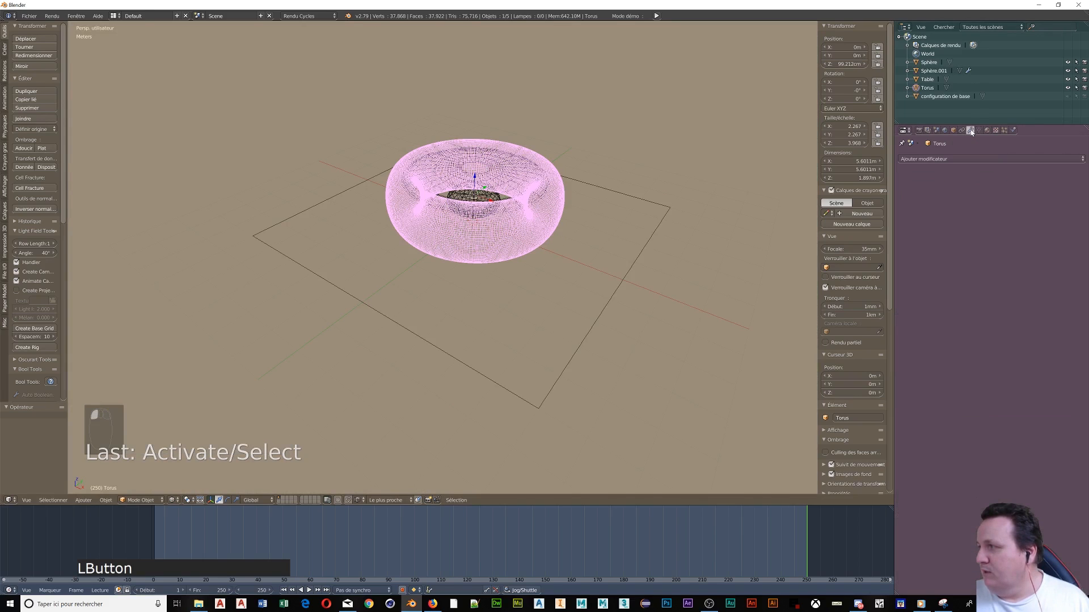
right_click(463, 202)
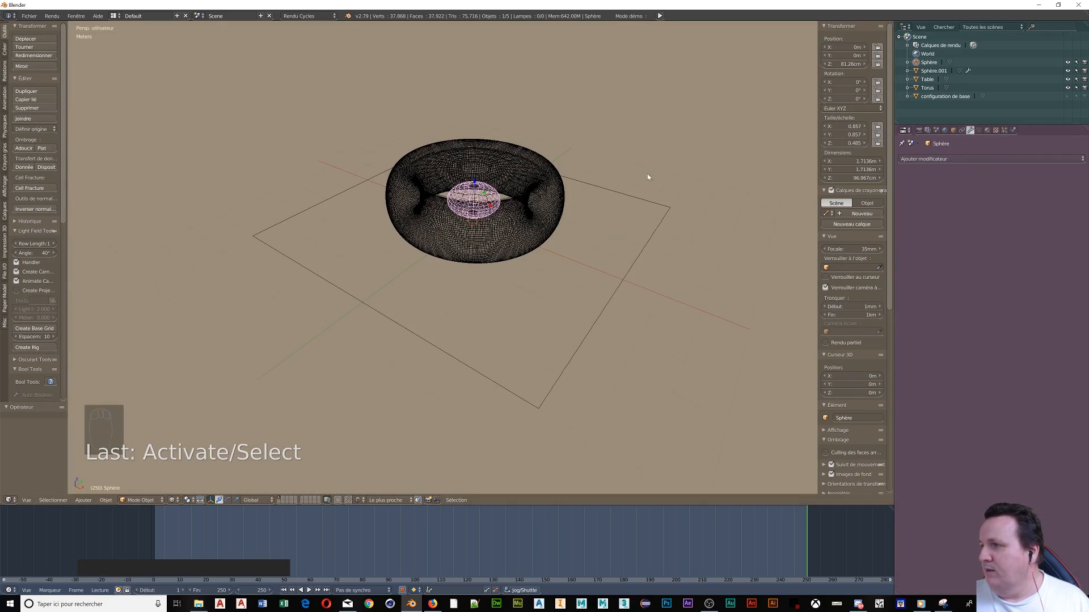
right_click(519, 180)
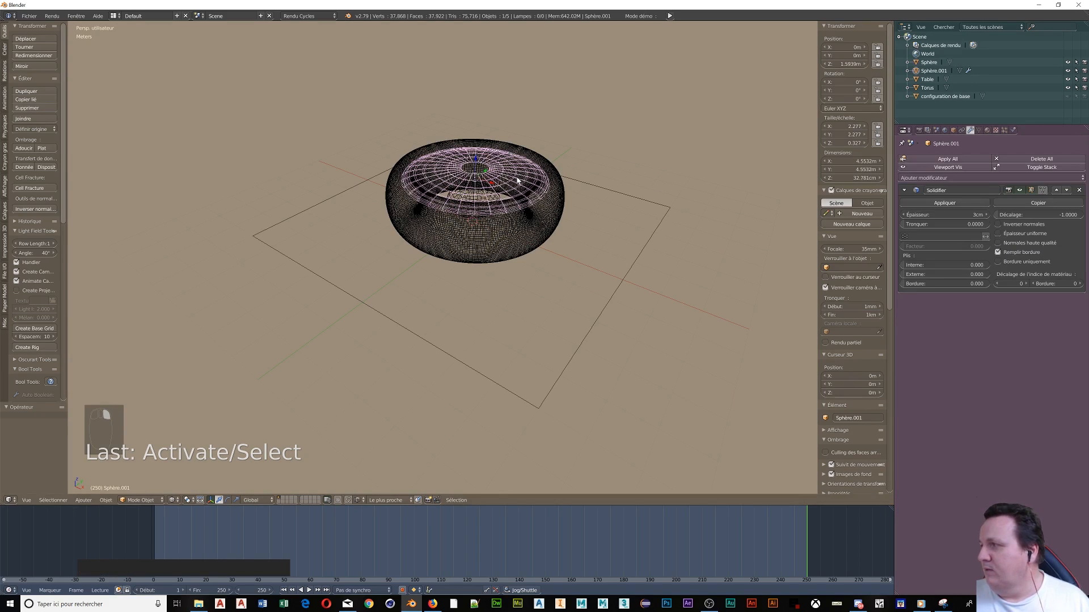
left_click(944, 204)
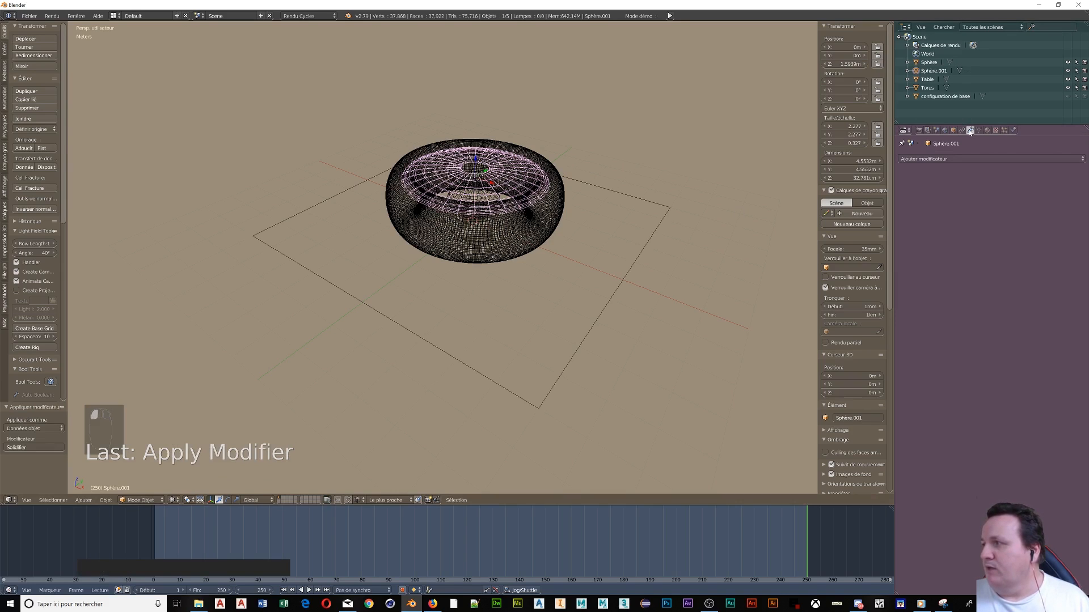
Step: Join the inner sphere and the glass dome into the torus as one object and check it in the rendered view
right_click(504, 223)
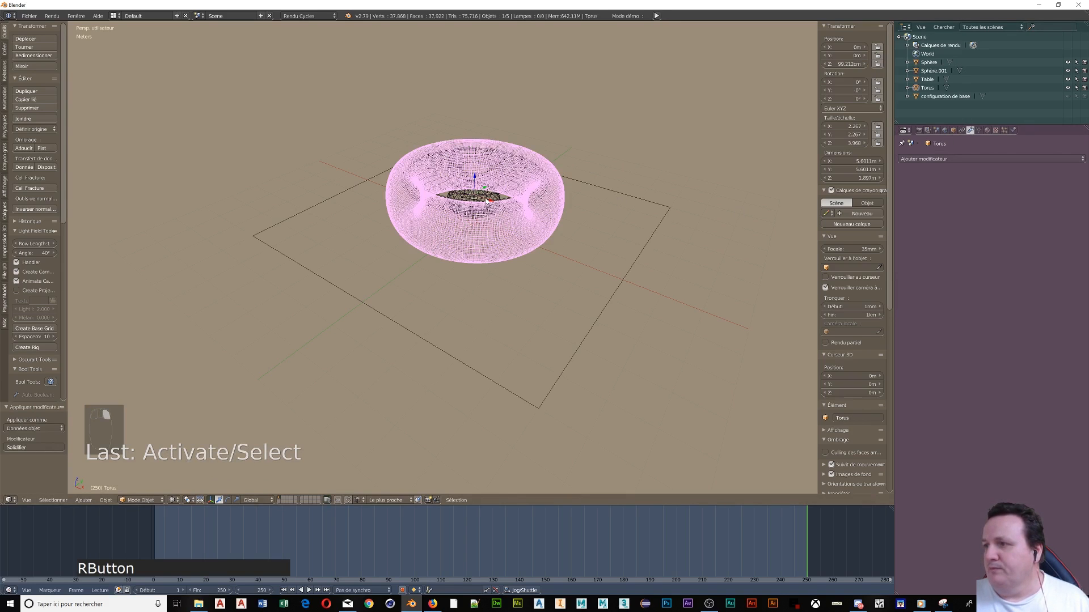
right_click(486, 201)
right_click(505, 183, "shift")
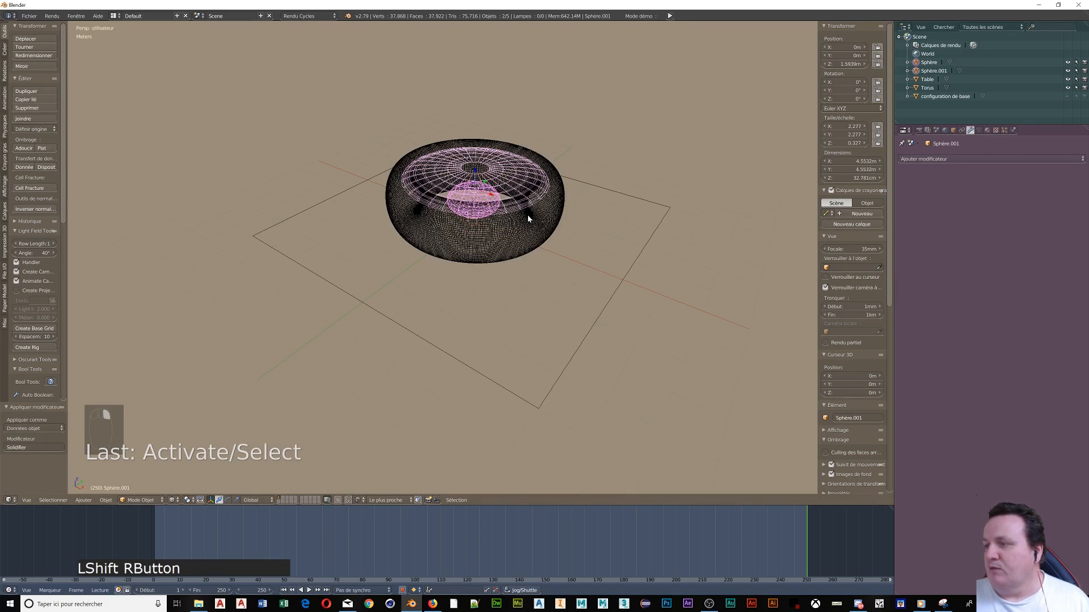
right_click(528, 221, "shift")
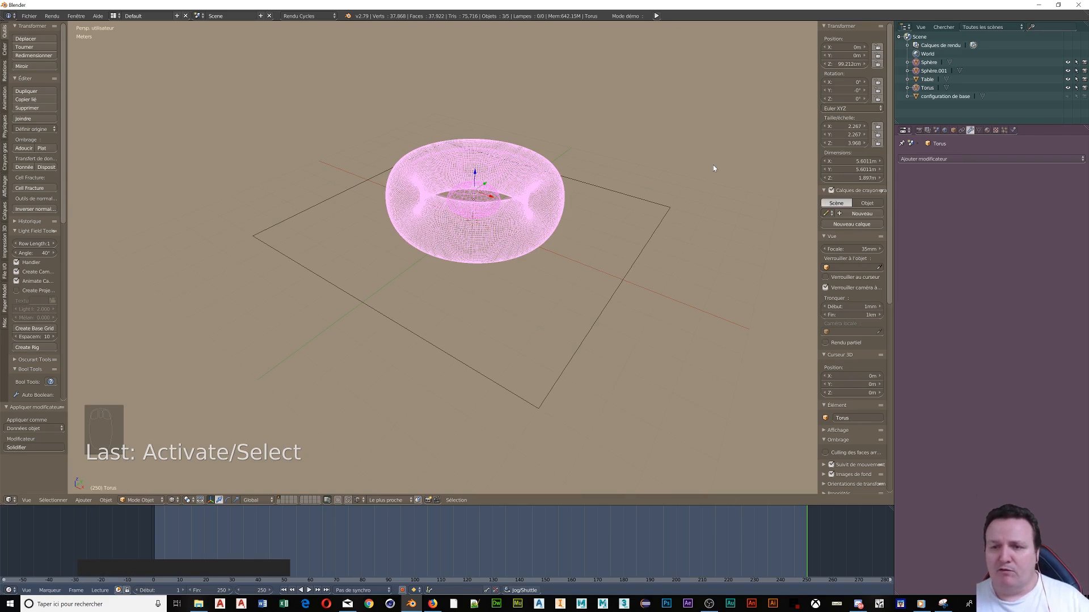
key("ctrl")
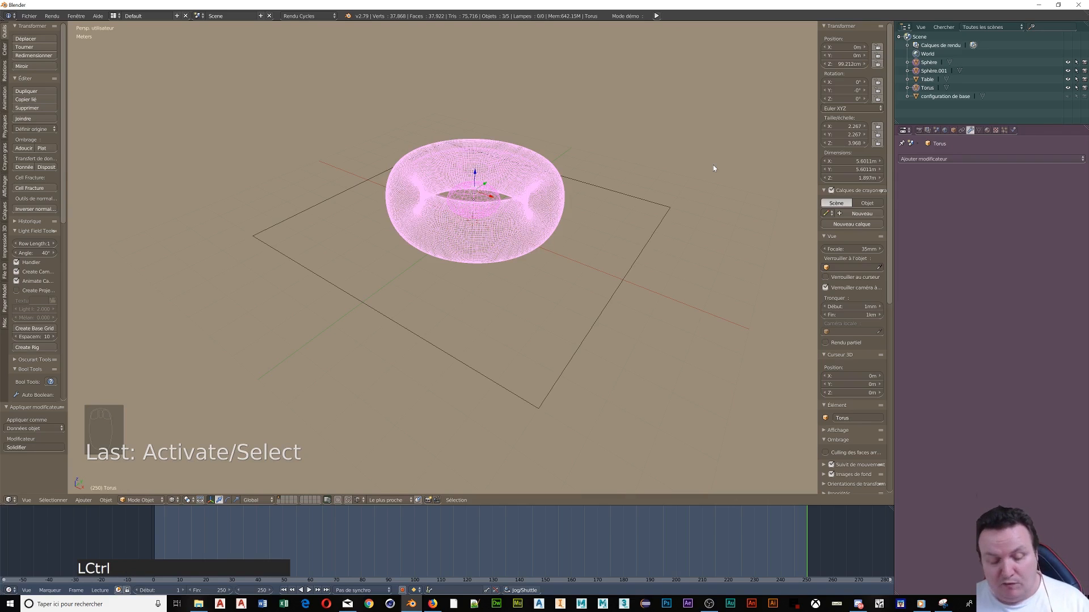
key("ctrl+j")
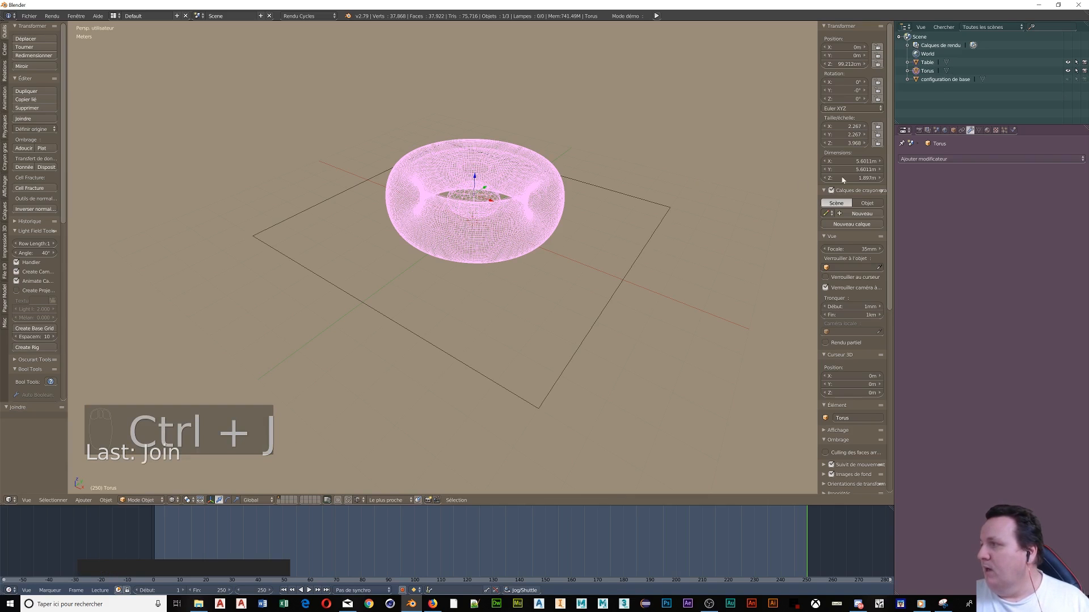
key("shift")
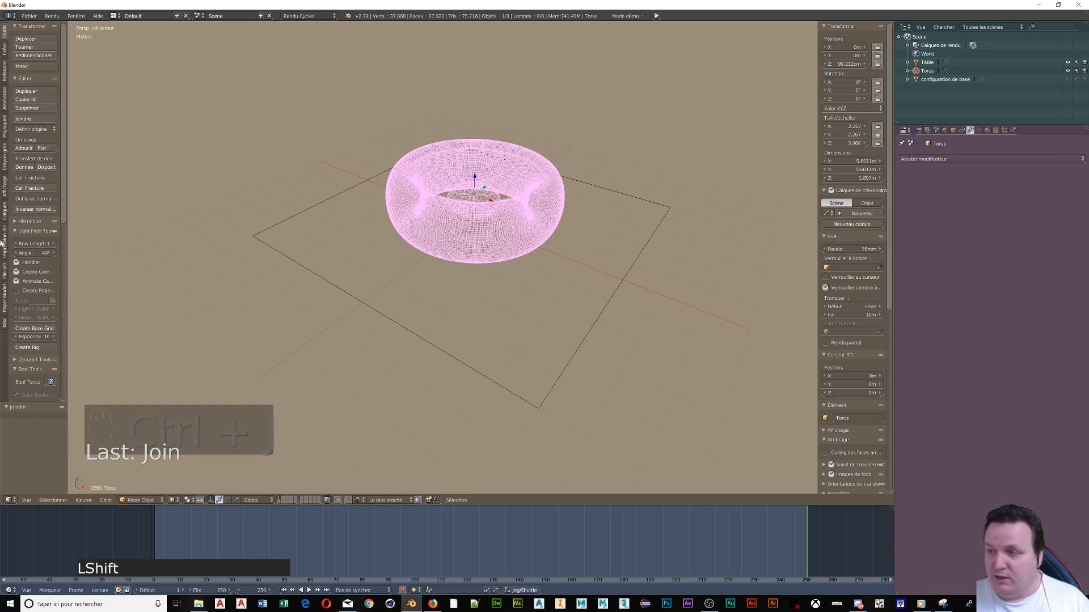
key("shift+z")
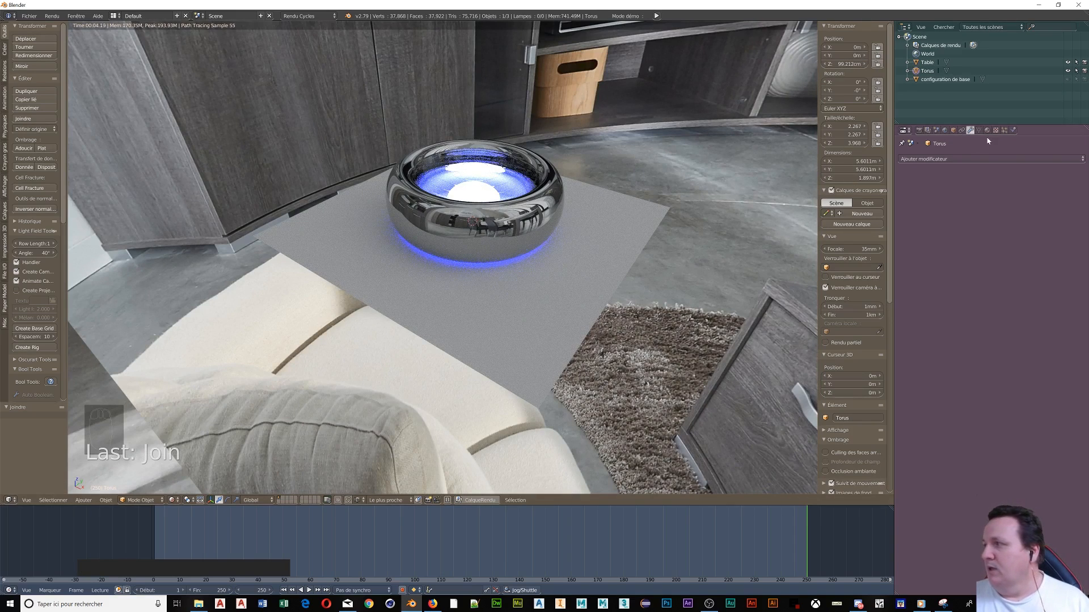
Step: Rename the joined Torus object as Générateur d'hologramme
left_click(930, 71)
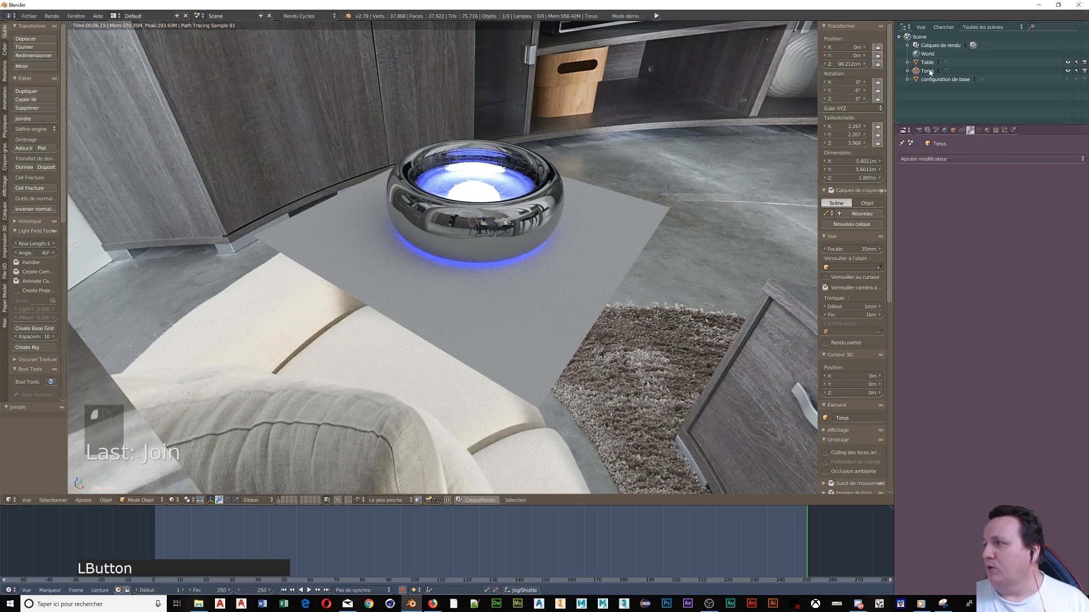
left_click(953, 130)
left_click(945, 160)
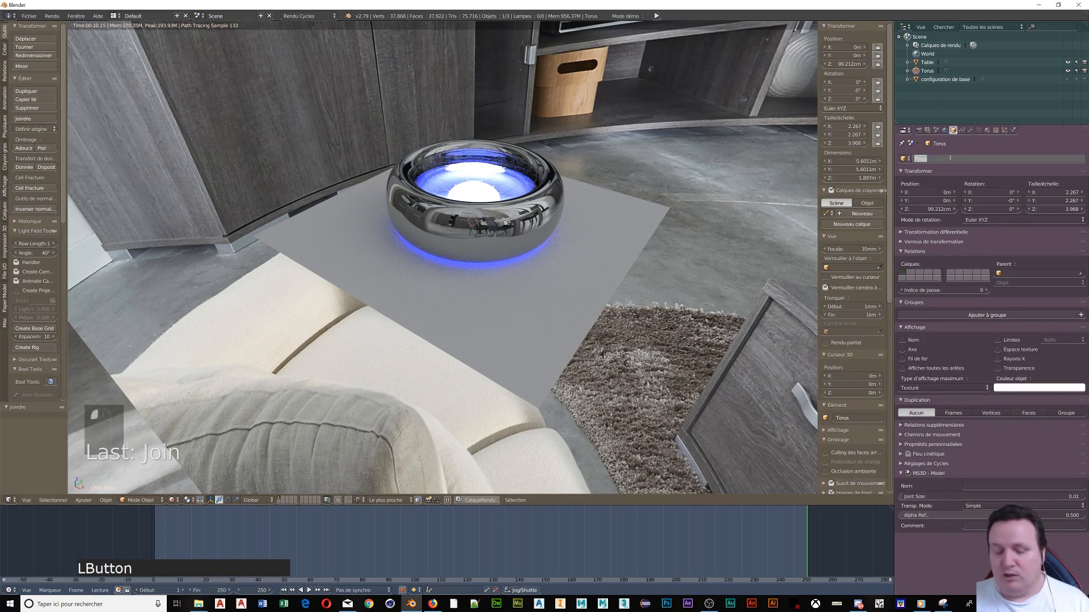
type("Gé")
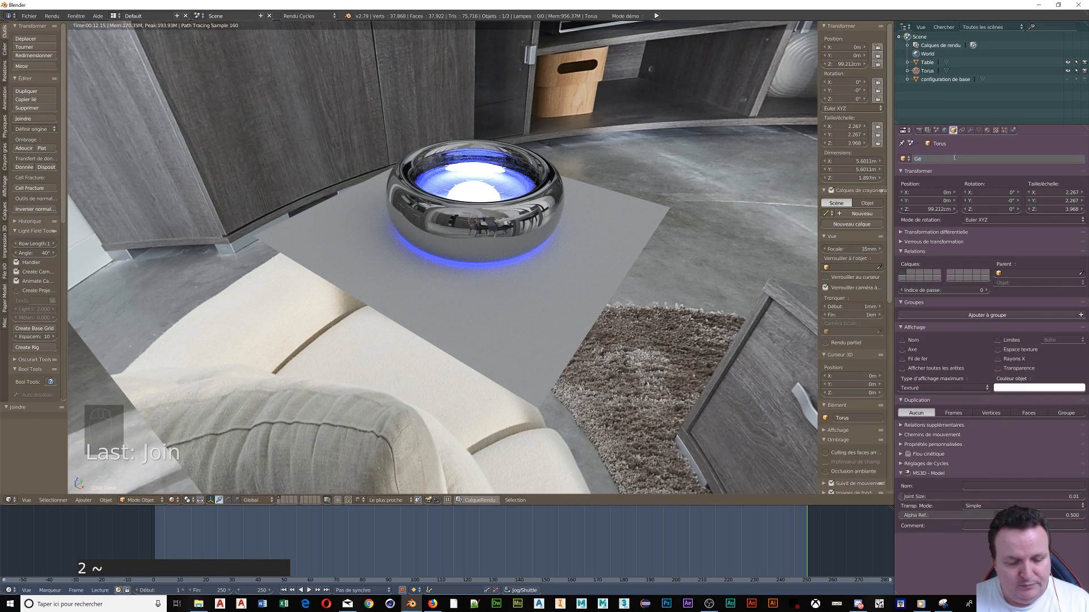
type("nérateur")
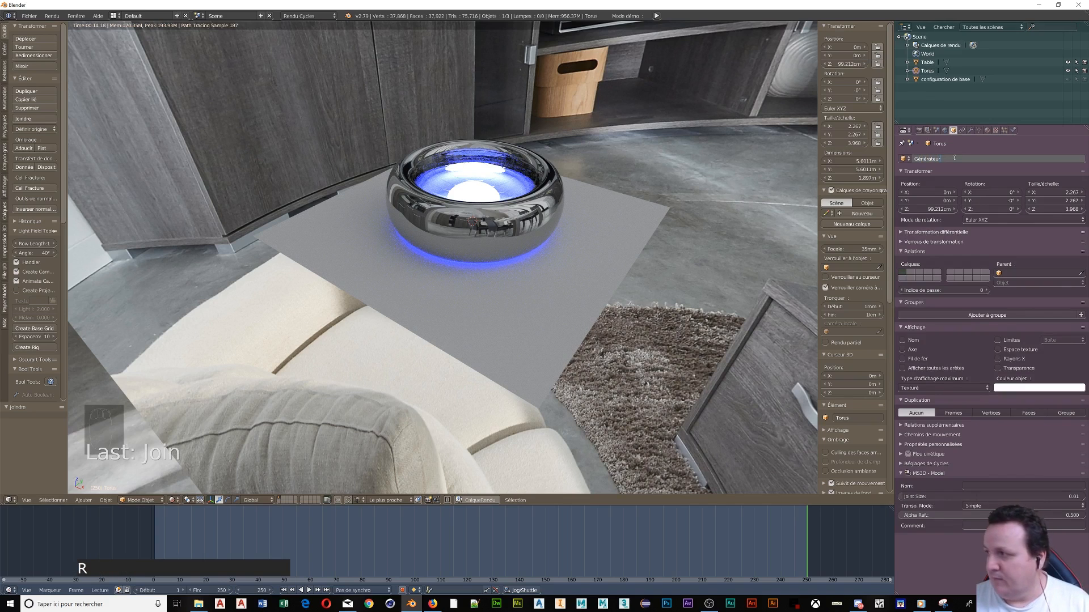
type(" d'h")
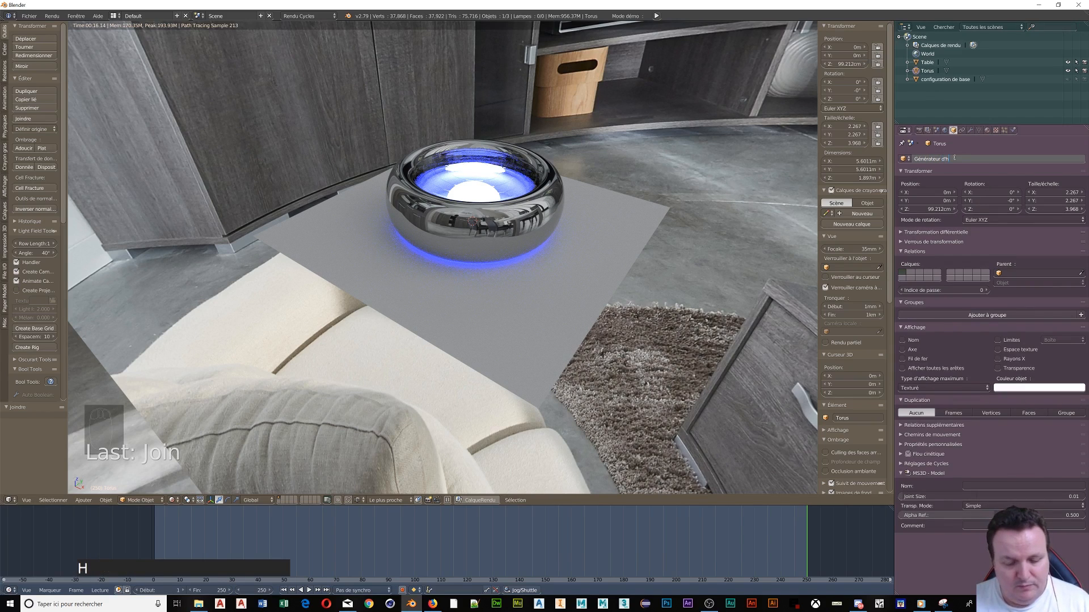
type("ologra")
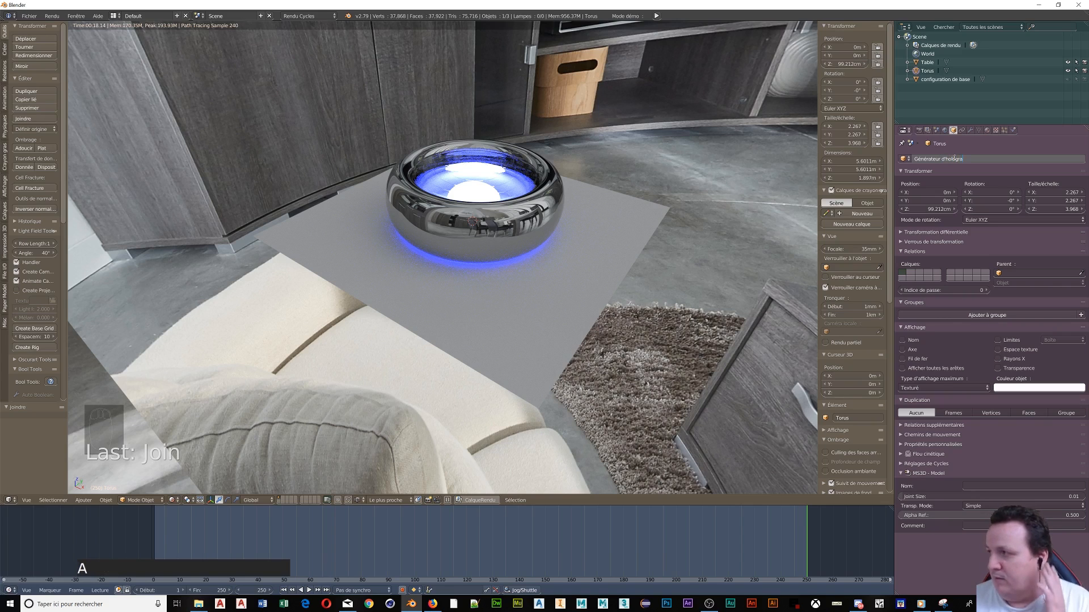
type("mm")
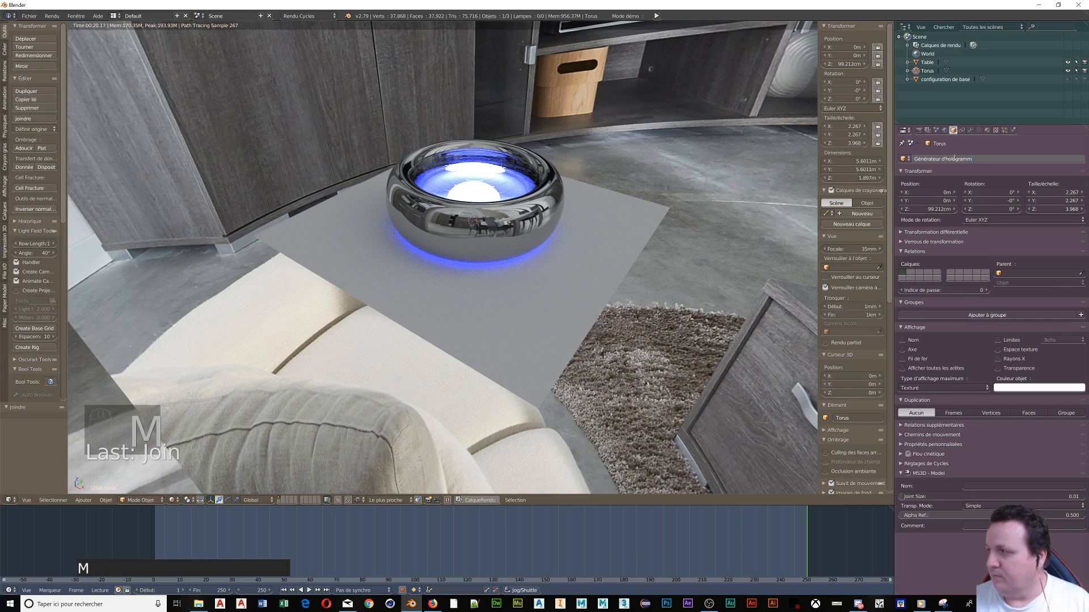
type("e")
key("KP_Enter")
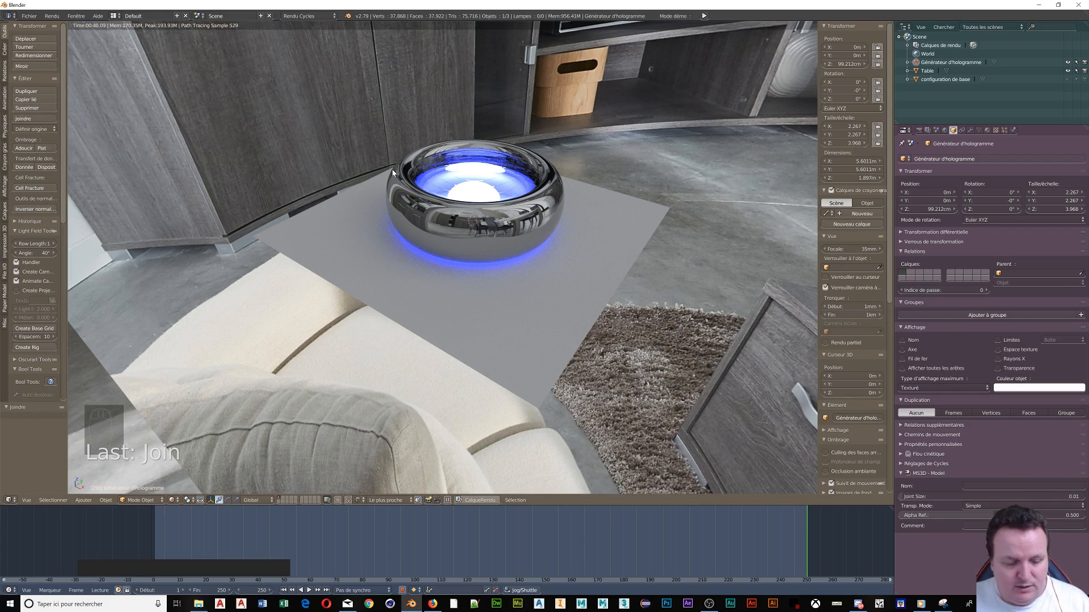
Step: Return to the wireframe view and add a camera at the scene origin
key("shift+z")
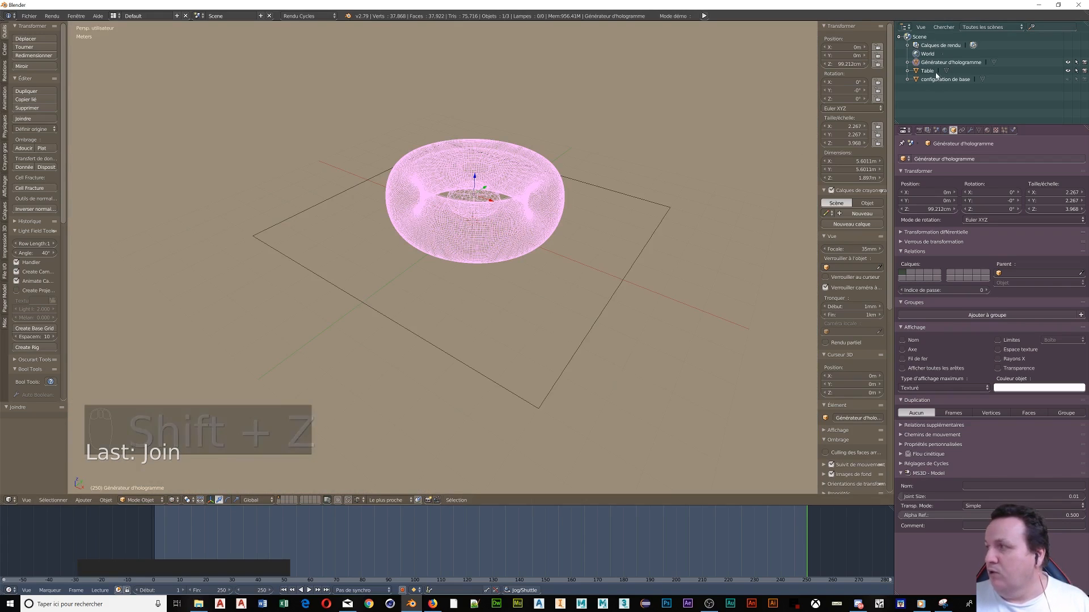
key("shift")
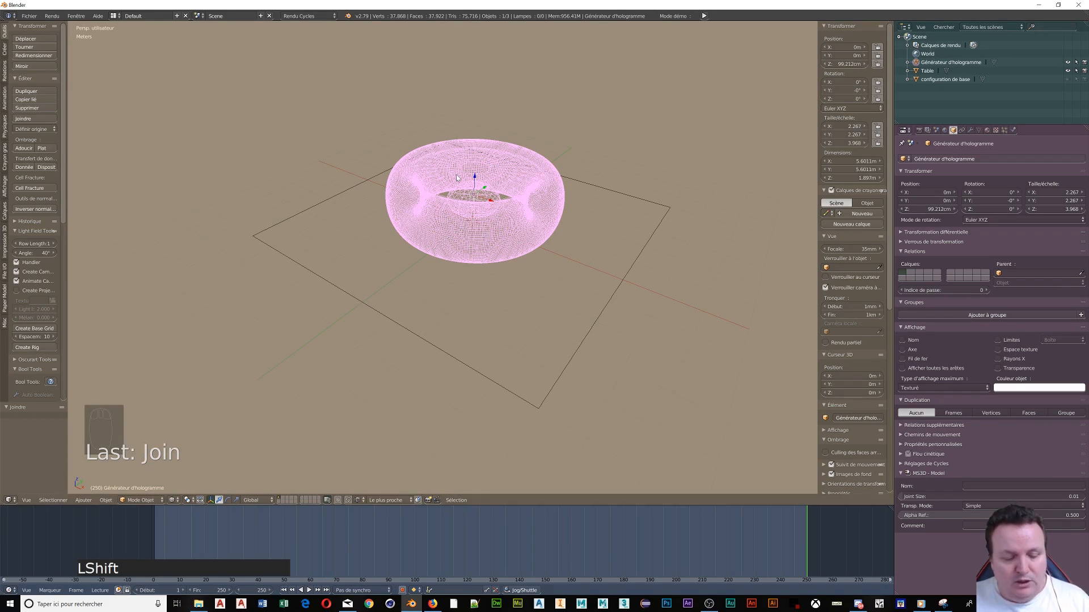
key("shift+a")
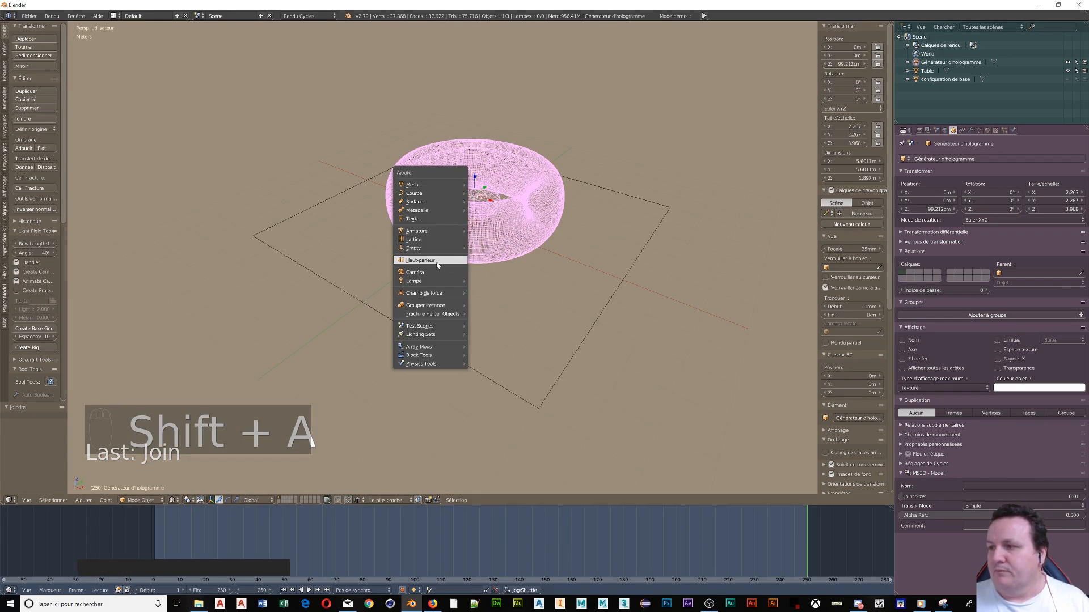
left_click(441, 274)
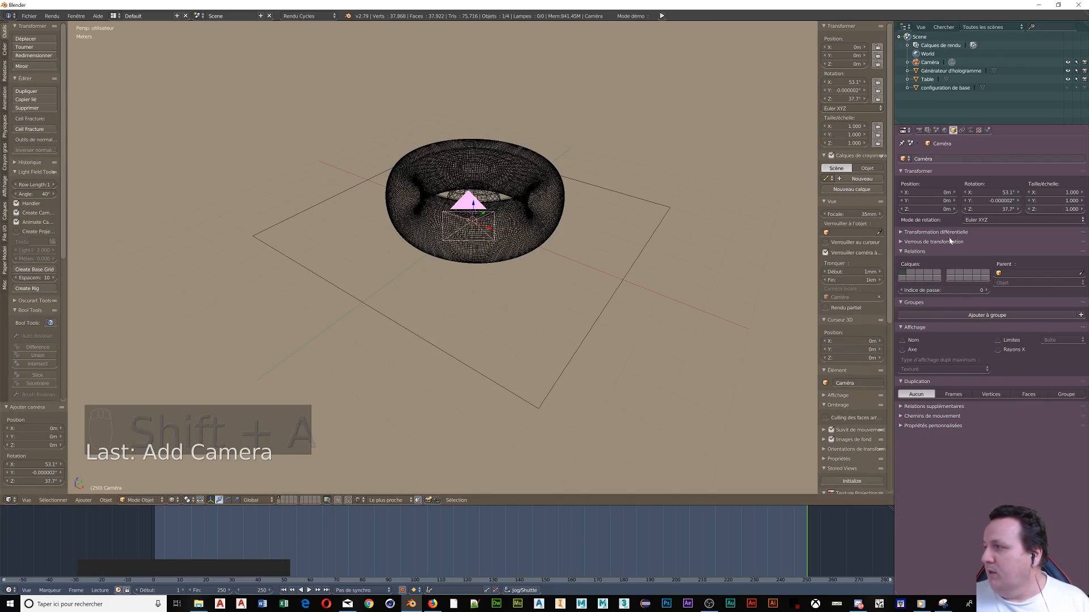
Step: Set the camera's X, Y and Z rotation to 0°
left_click(851, 81)
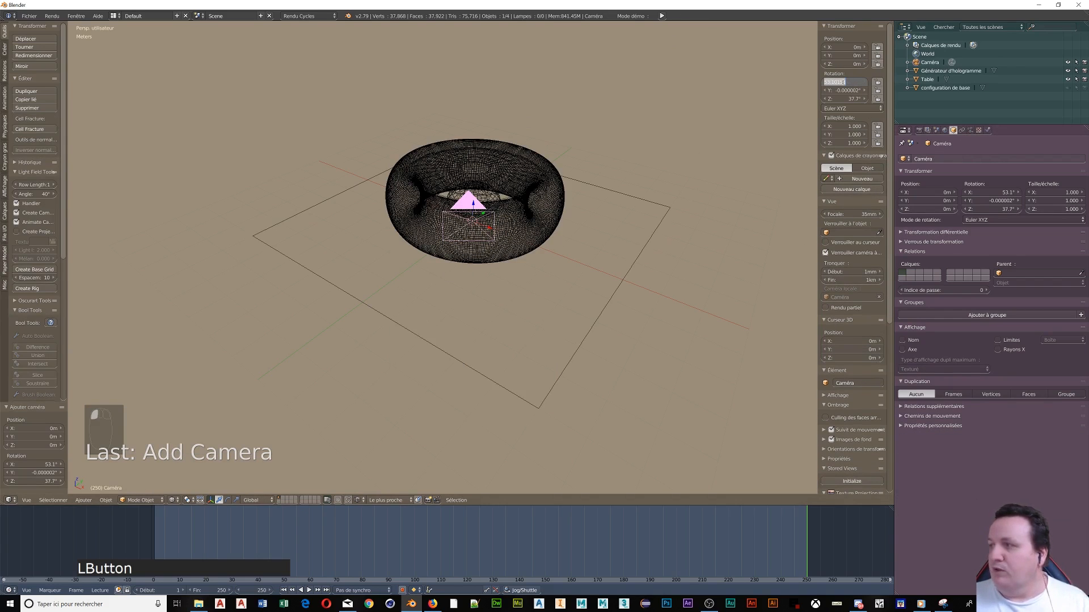
type("0")
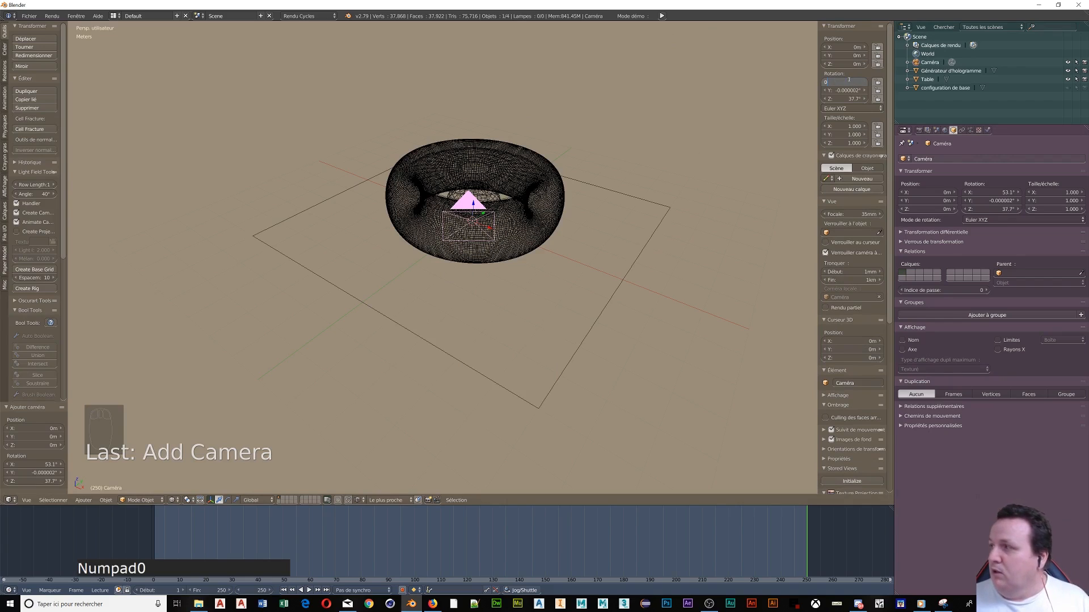
key("Tab")
type("0")
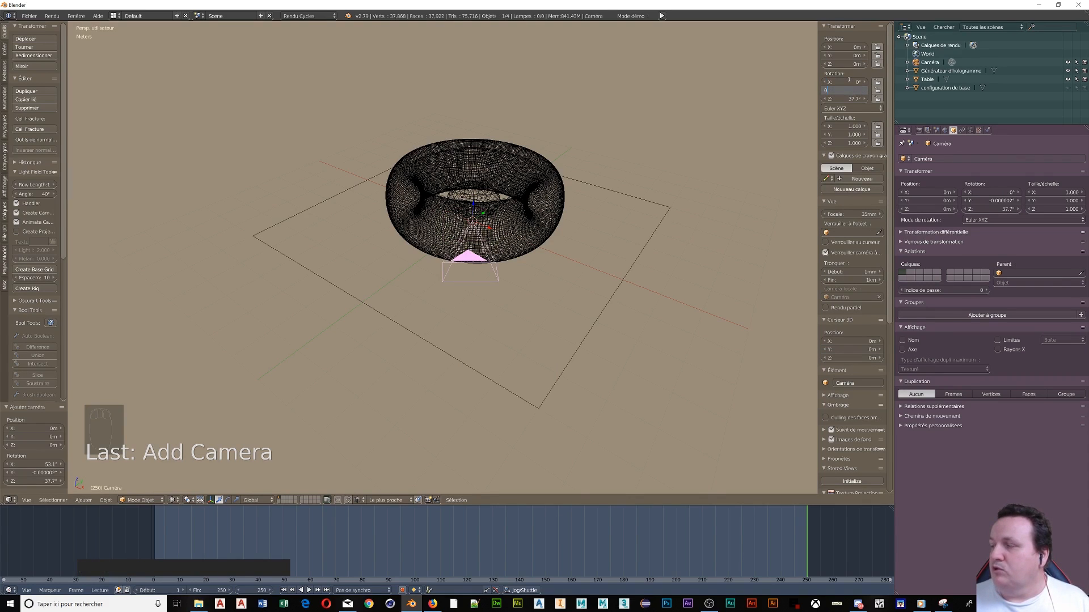
key("Tab")
type("0")
key("KP_Enter")
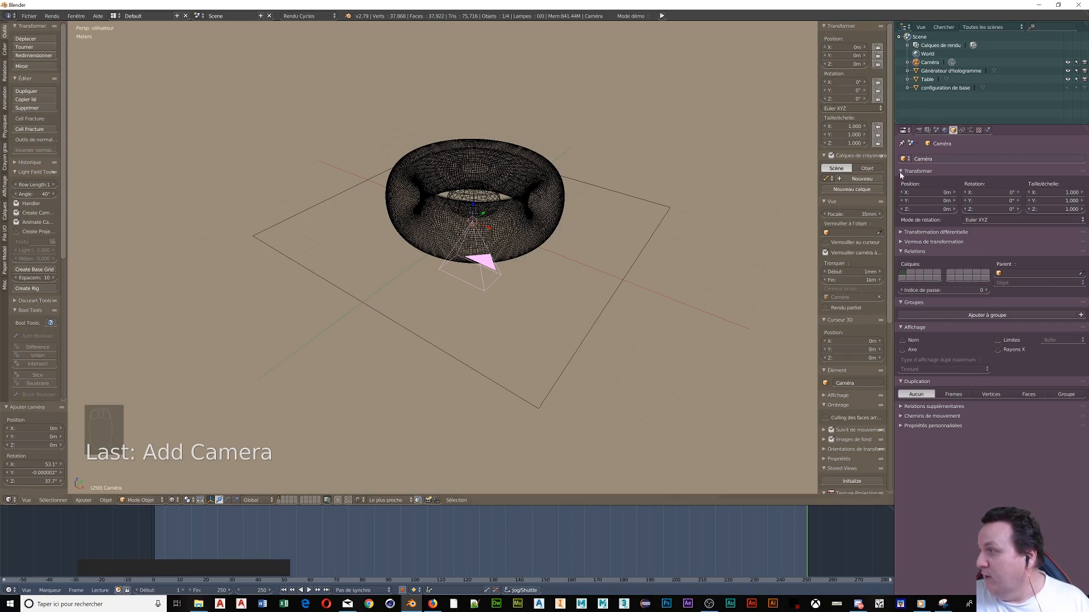
Step: Set the camera's focal length to 17 mm and show the scene's render settings
left_click(970, 130)
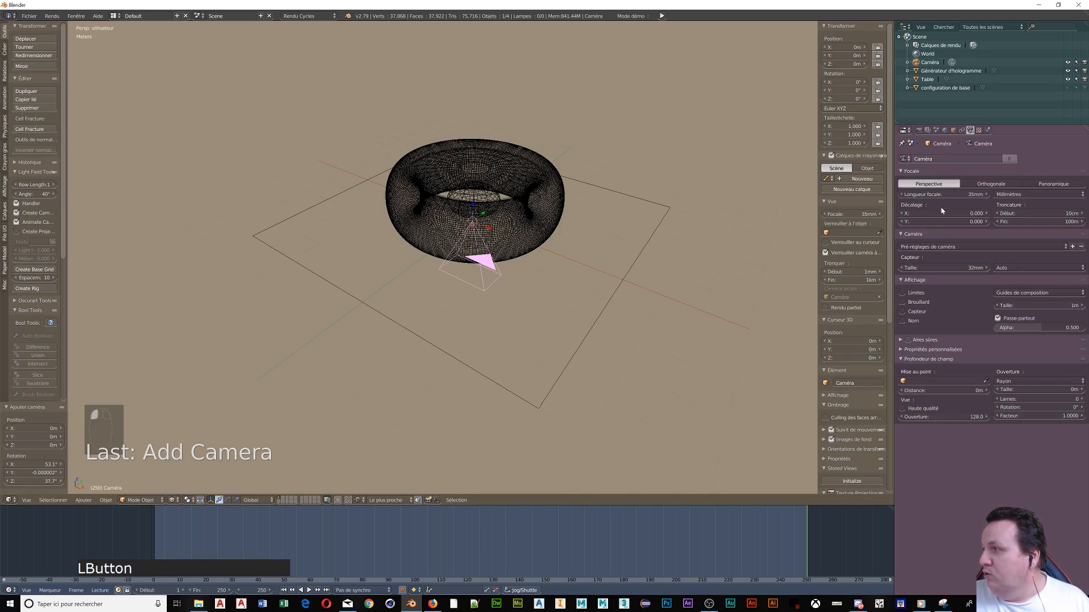
left_click(946, 195)
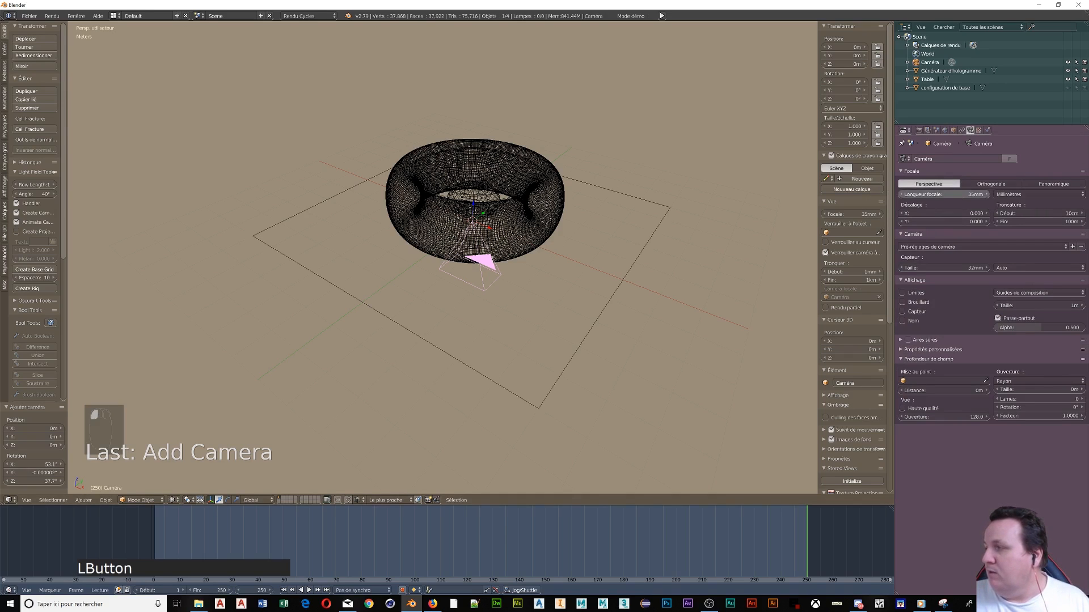
type("17")
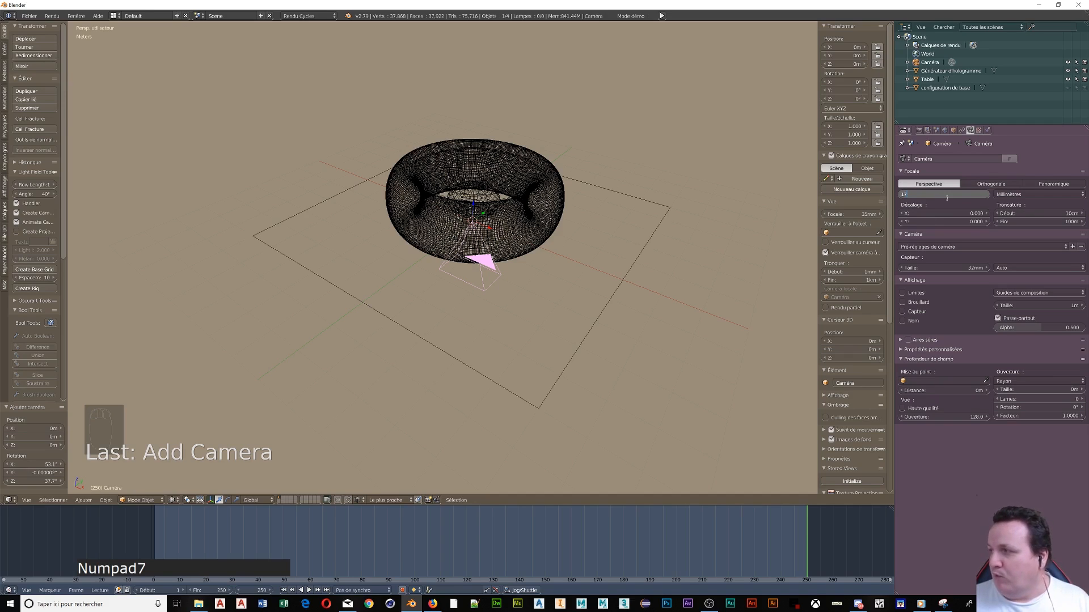
key("Return")
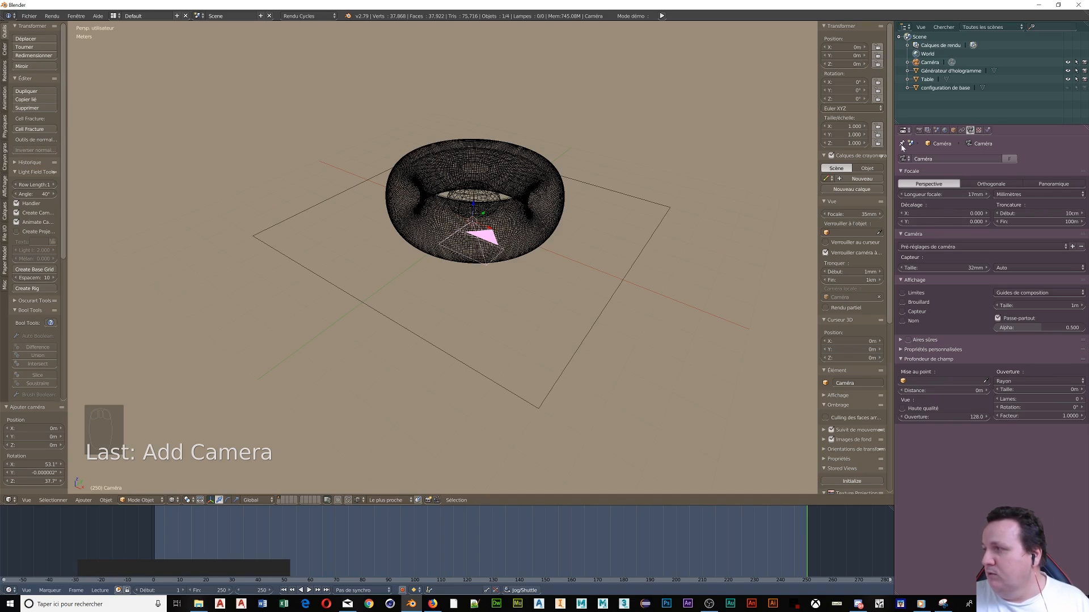
left_click(919, 131)
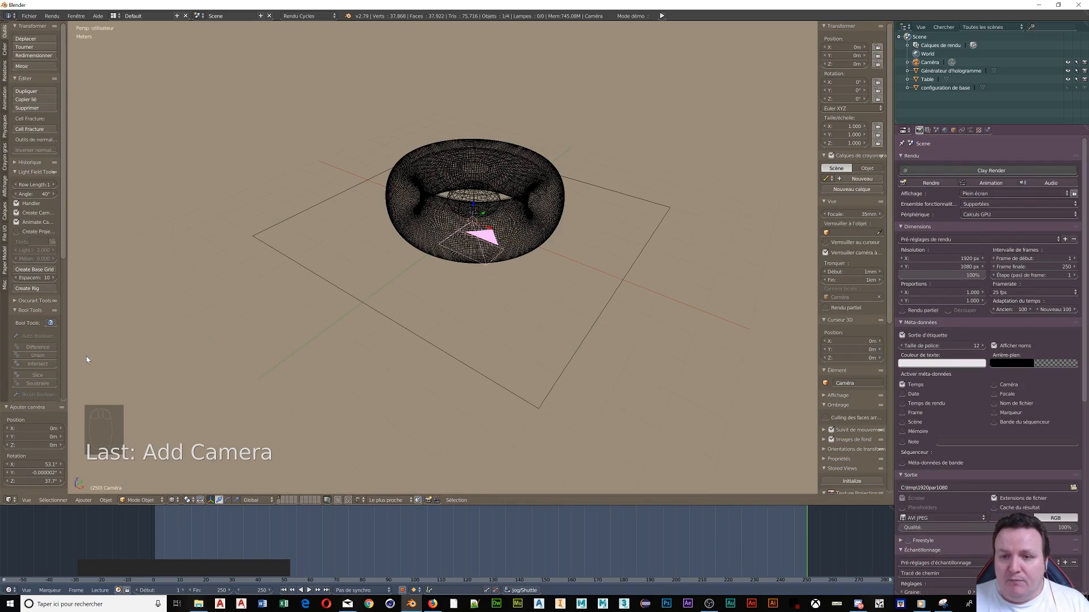
Step: Switch the 3D view area to the movie clip editor
left_click(26, 501)
left_click(13, 501)
left_click(9, 500)
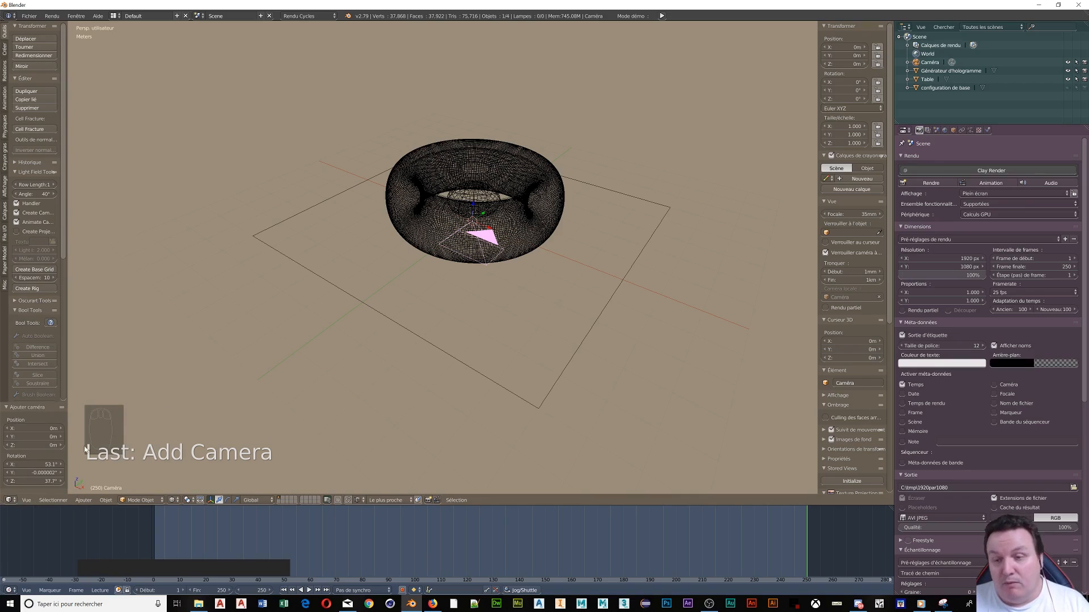
left_click(16, 502)
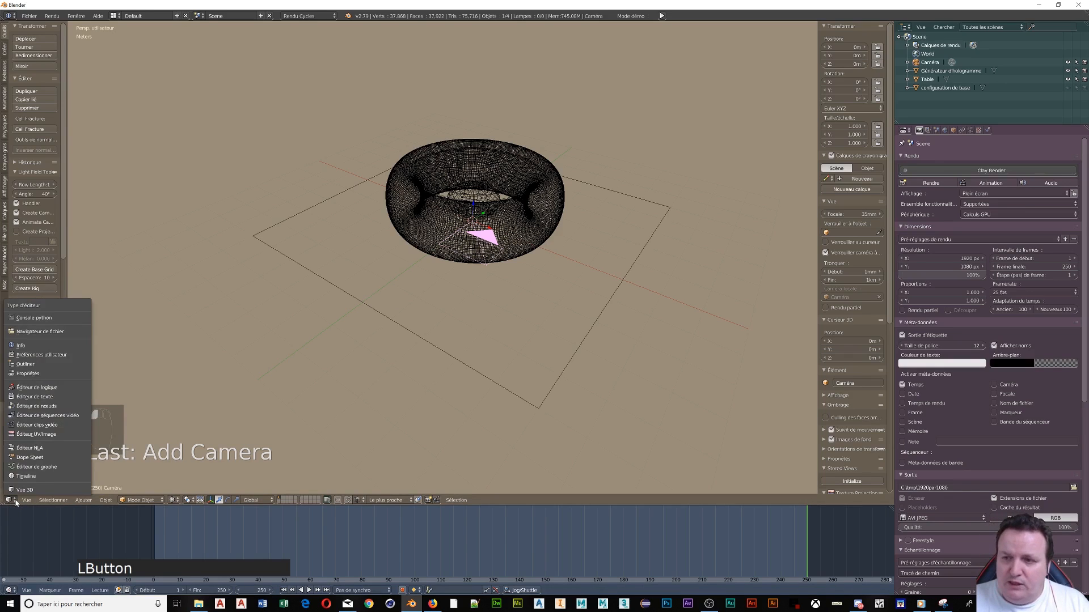
left_click(23, 426)
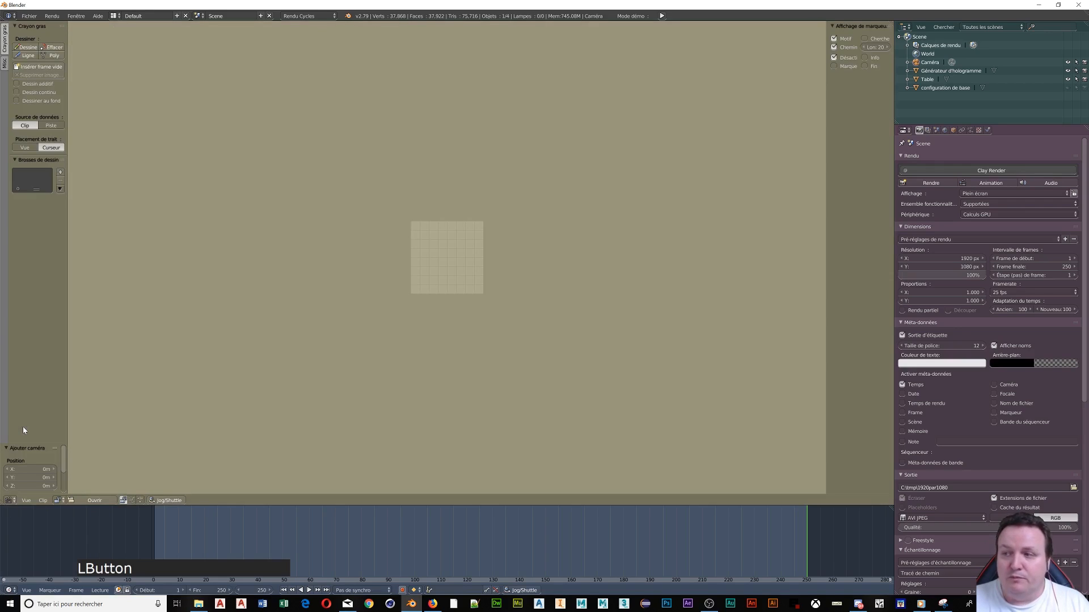
Step: Open Table-Salle-Manger-Gris-Collection-Avec-Salle-A-Manger-Complete-Pas-Cher-Des-Photos.jpg from the images pour tuto folder as a clip and fit it in view
left_click(94, 500)
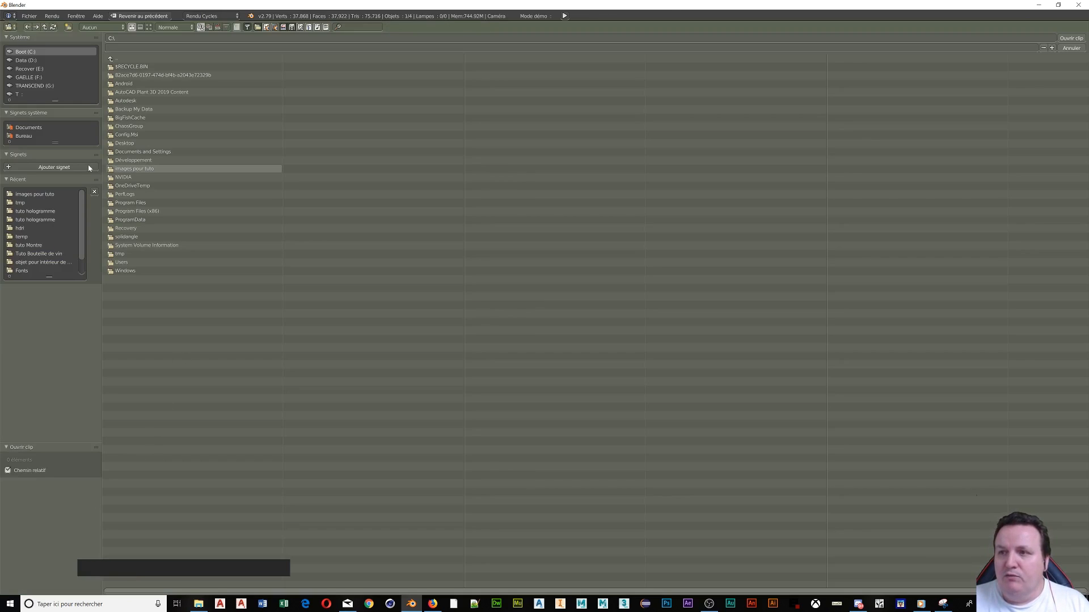
left_click(48, 195)
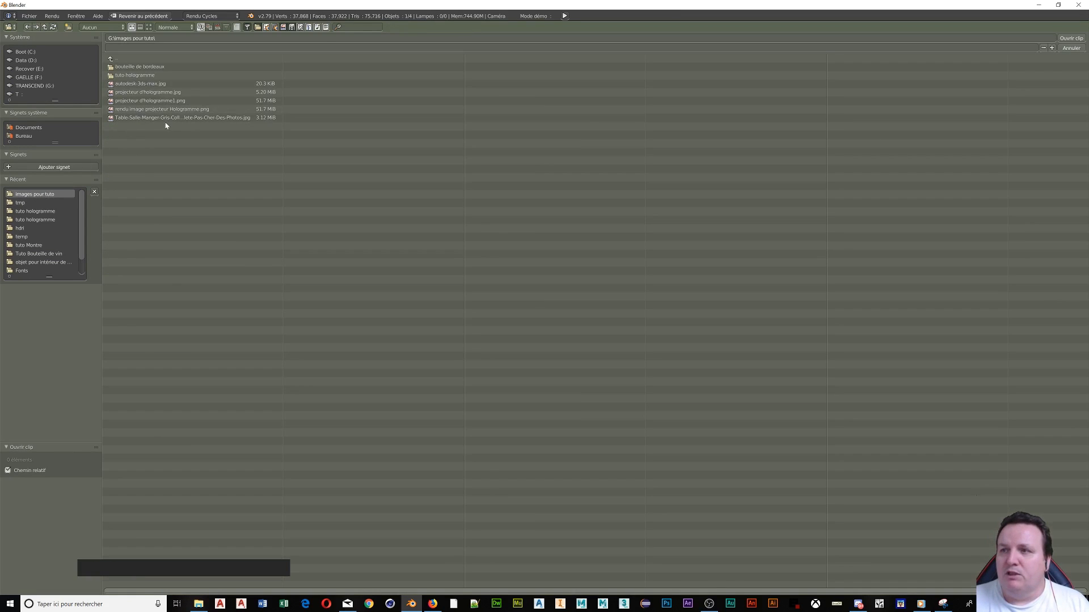
left_click(163, 120)
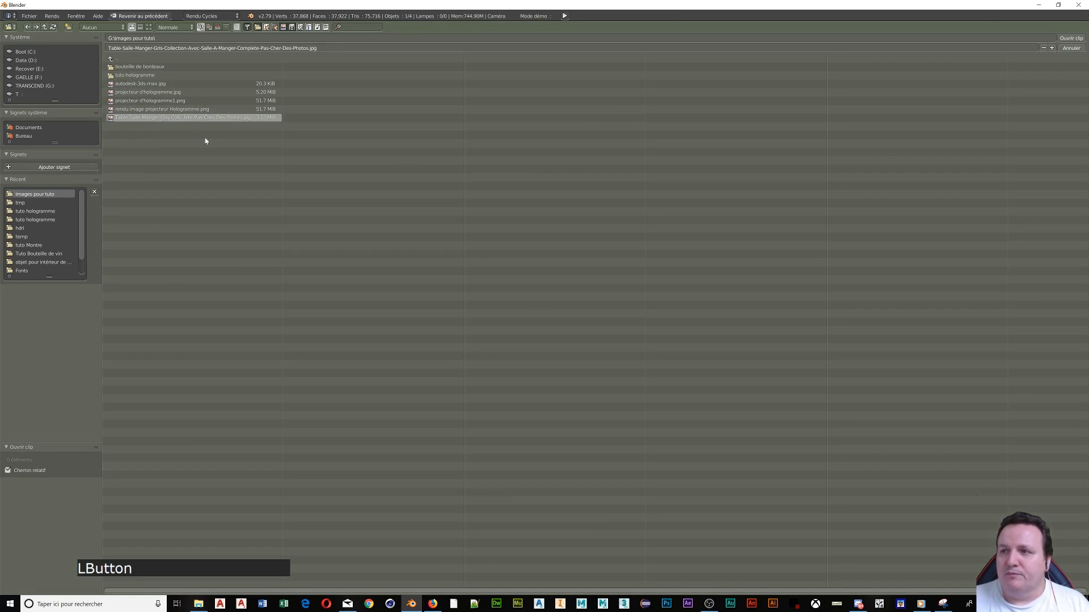
left_click(1071, 38)
scroll(466, 292, "down", 3)
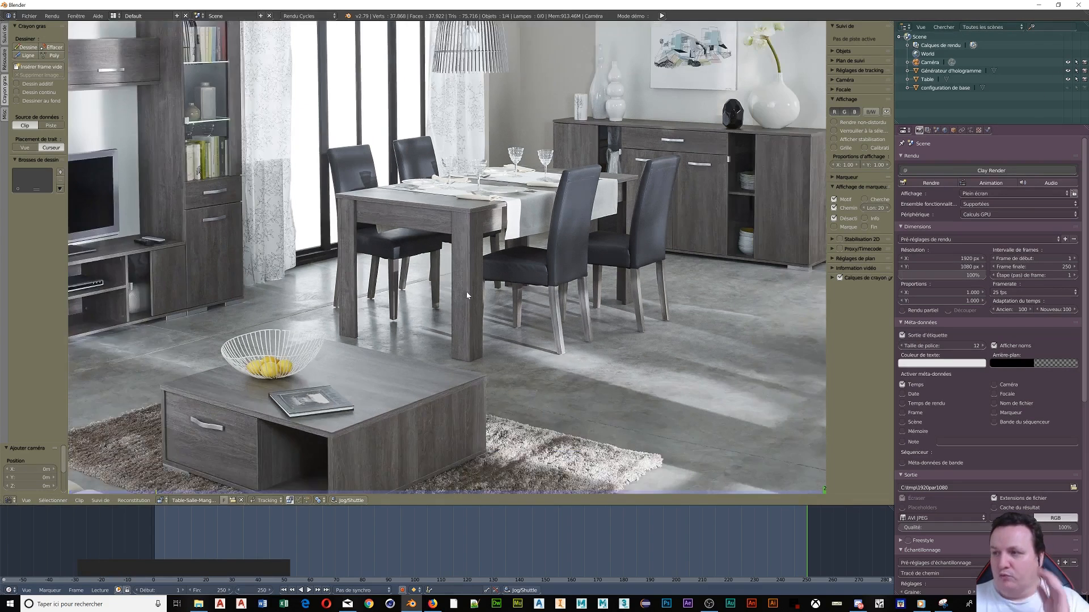
scroll(467, 292, "down", 1)
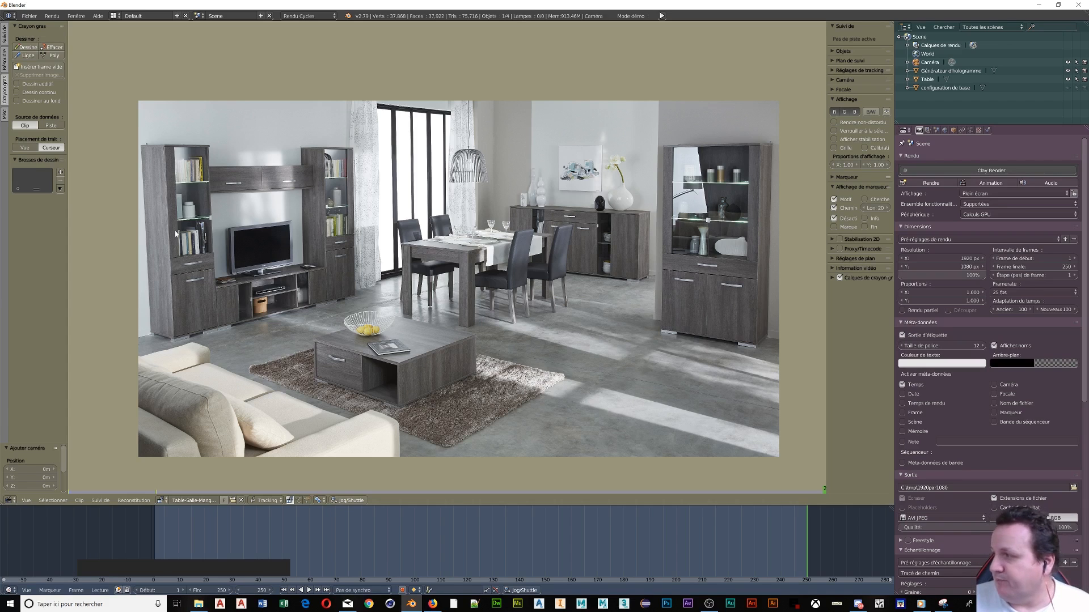
Step: Create a new grease pencil data block with one layer for the clip and widen the properties region
left_click(832, 277)
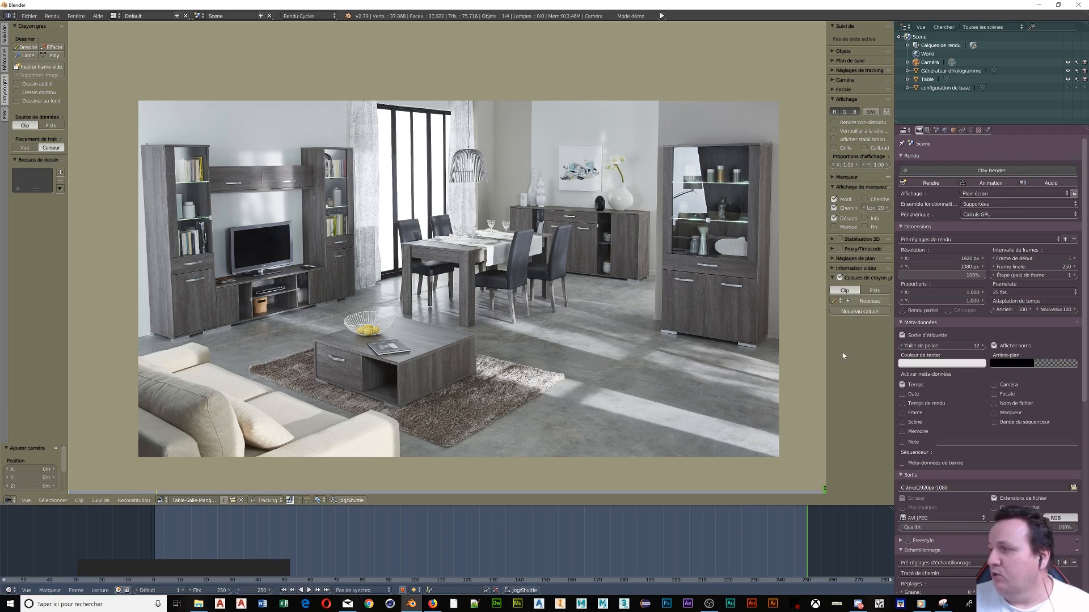
left_click(856, 304)
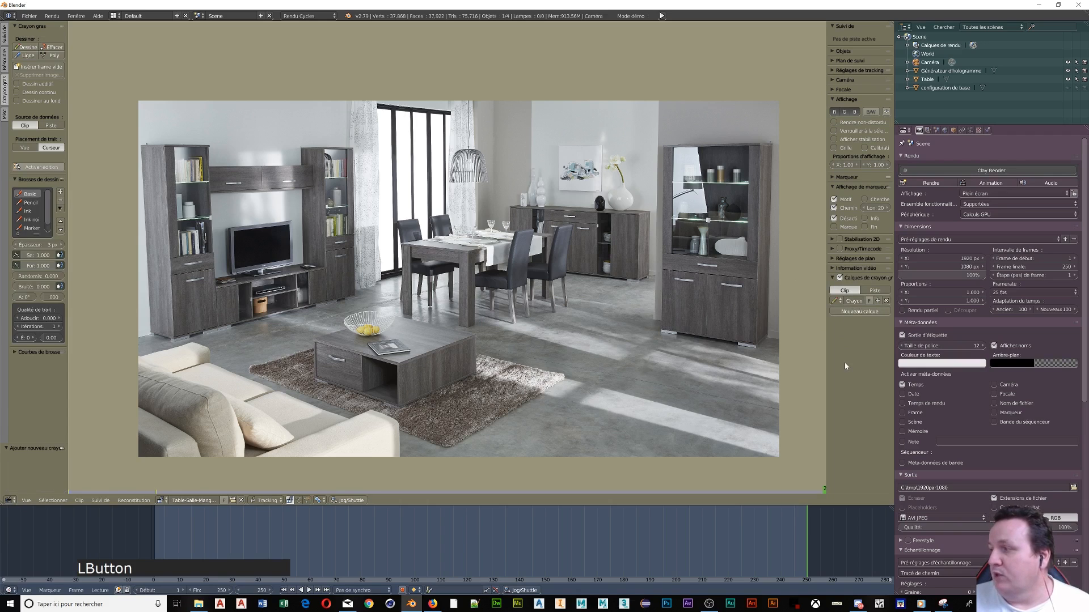
left_click(837, 312)
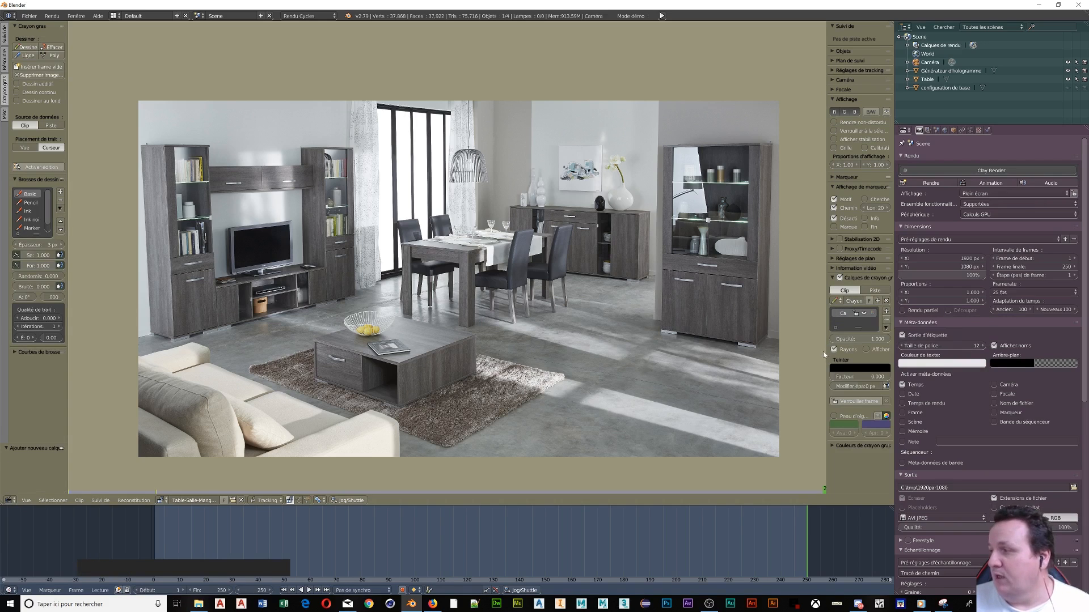
left_click_drag(827, 333, 678, 333)
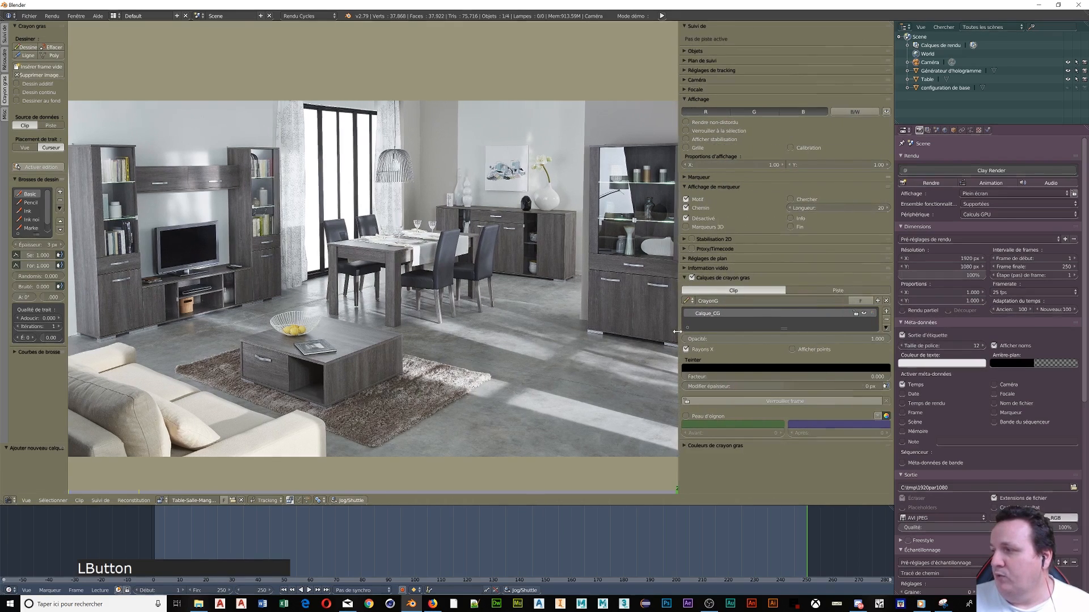
Step: Rename the grease pencil layer as Axe x
double_click(702, 314)
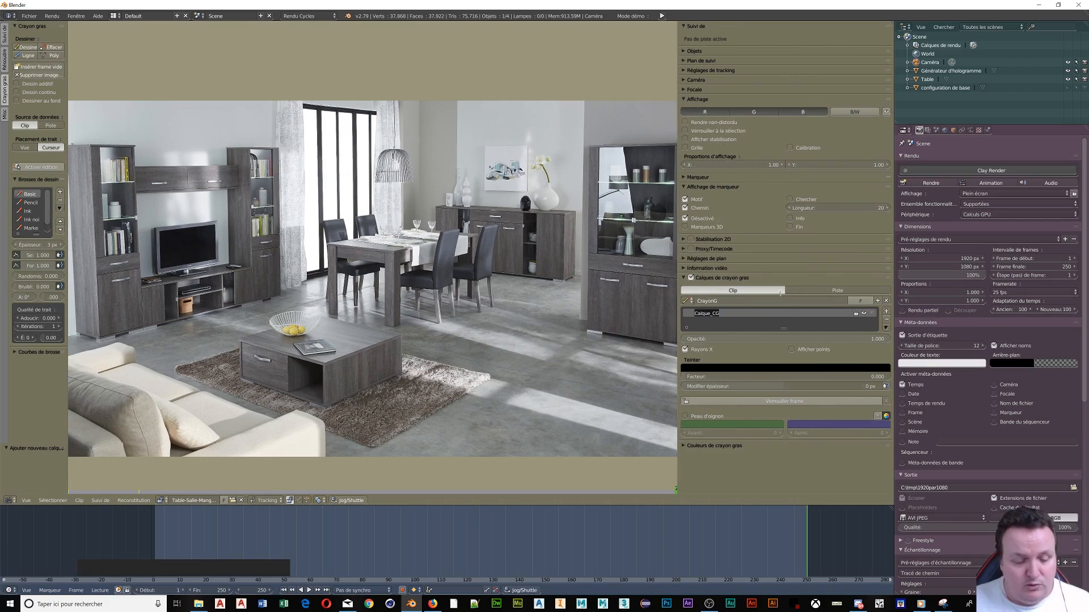
type("Axe")
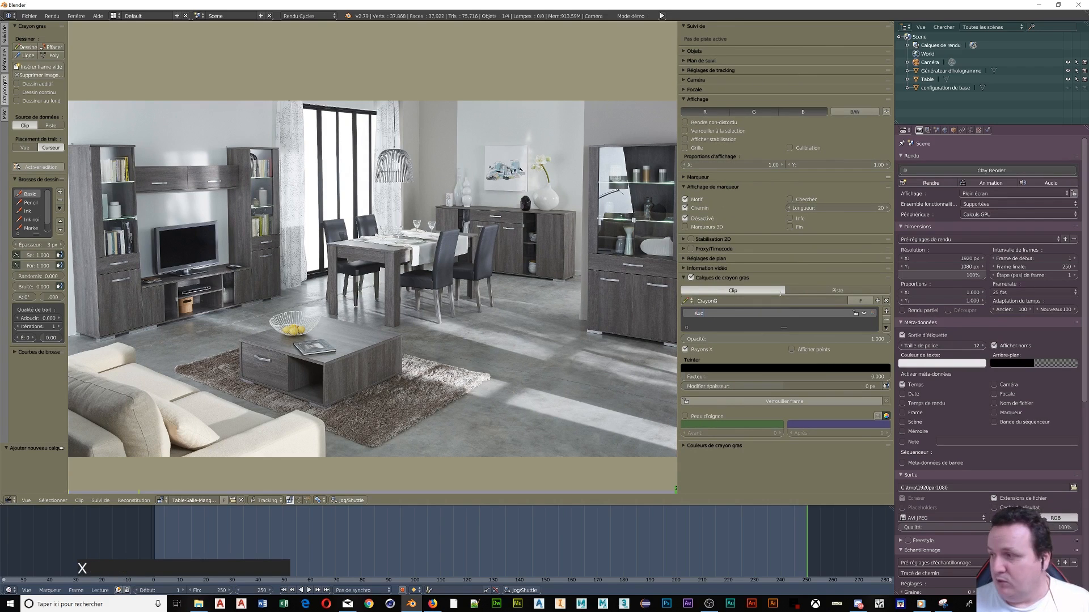
key("BackSpace")
type("e ")
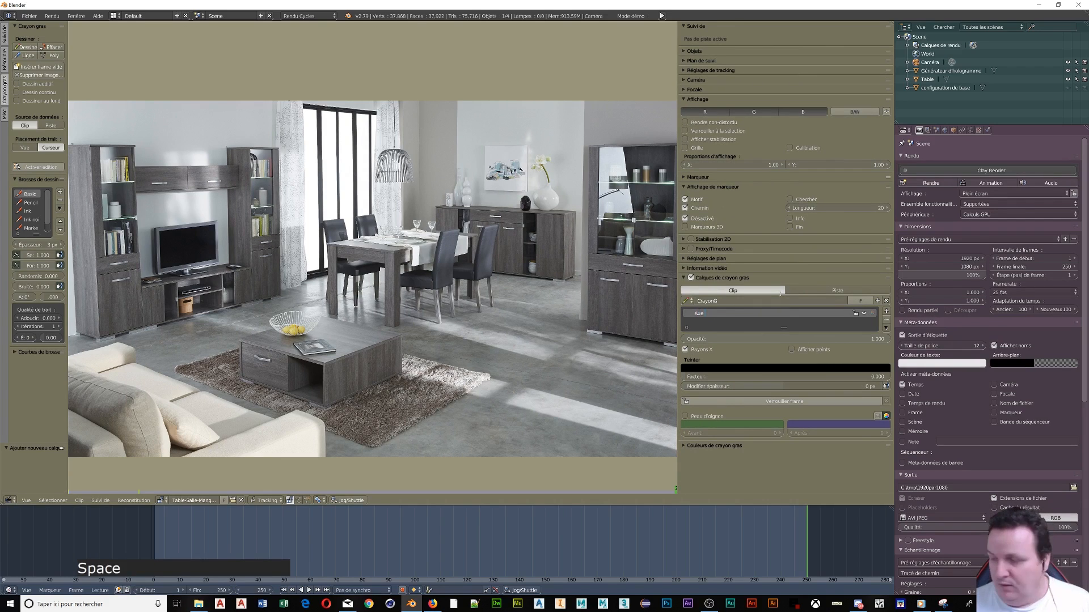
type("x")
left_click(792, 327)
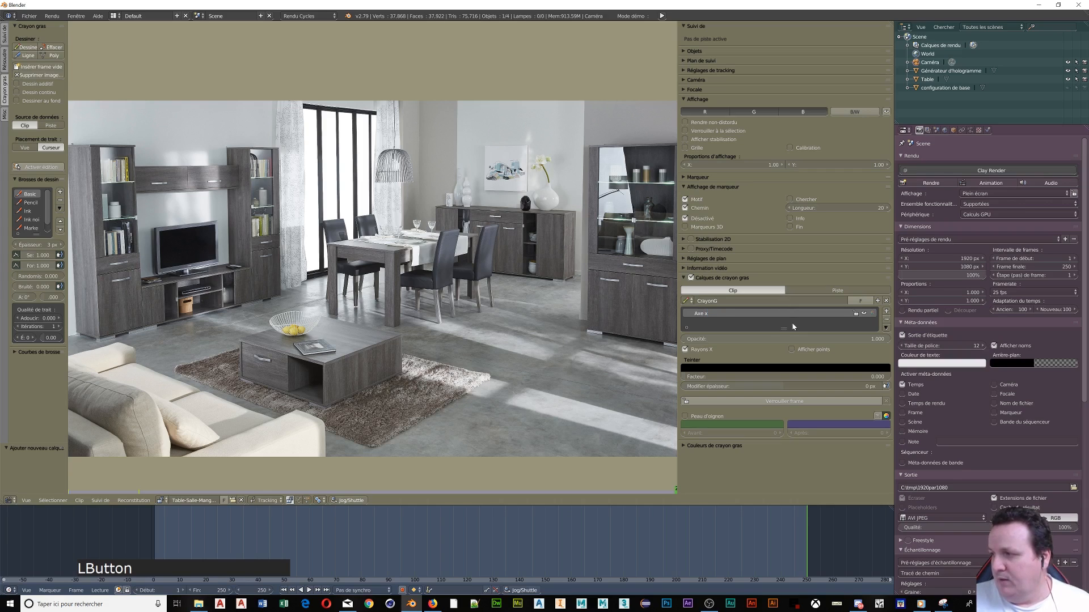
Step: Add a second grease pencil layer and name it Axe y
left_click(887, 311)
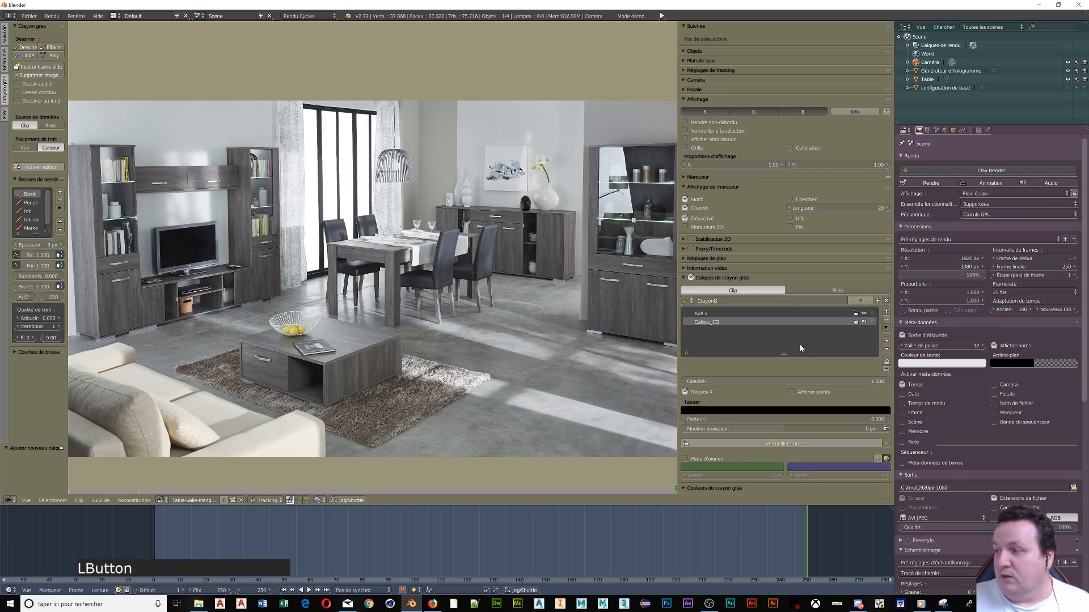
double_click(707, 323)
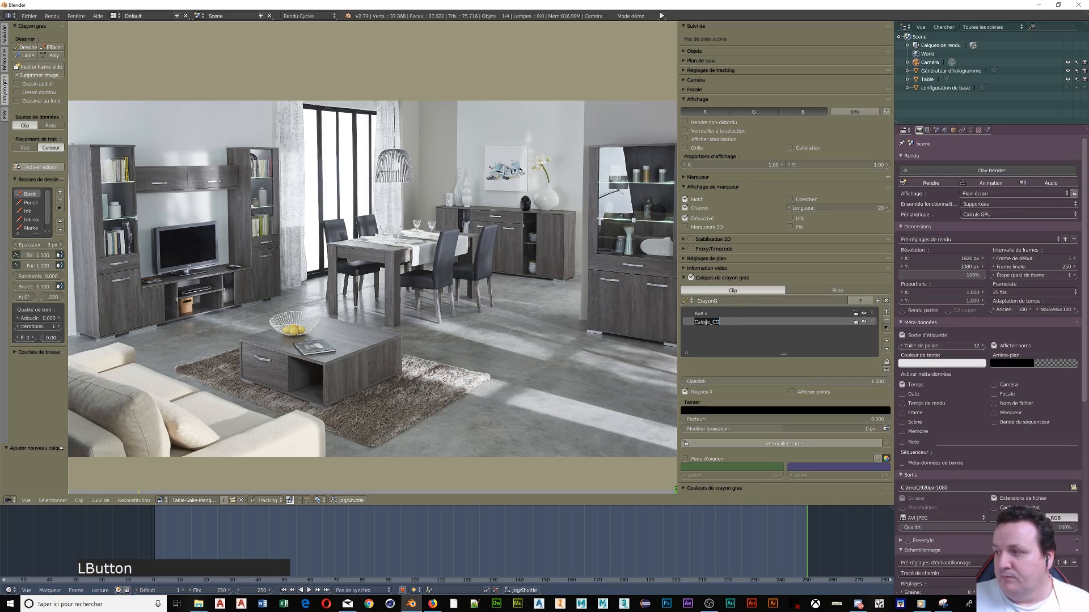
type("Axe y")
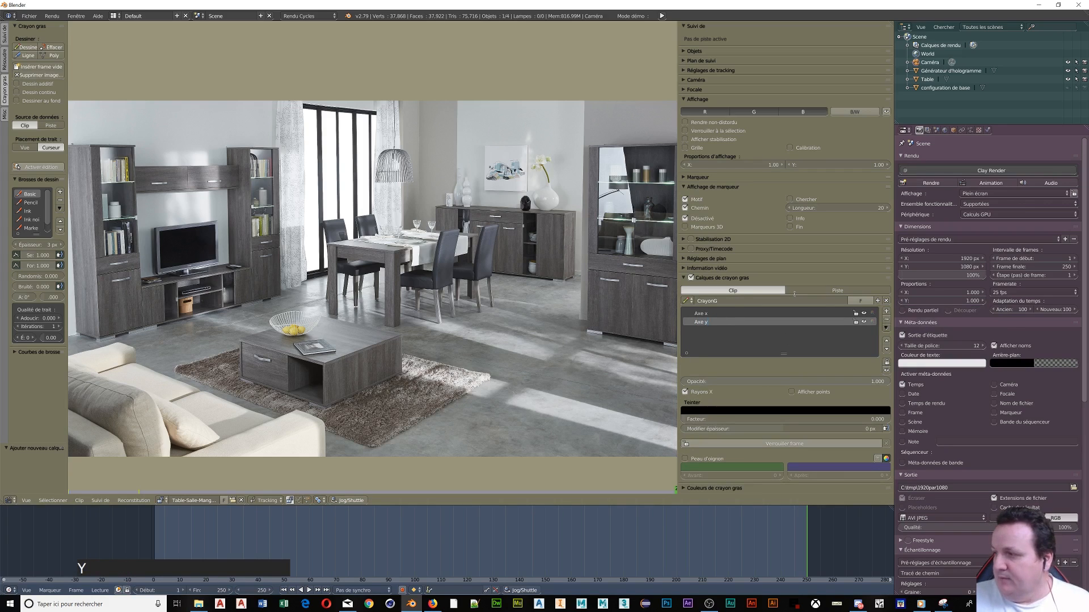
left_click(827, 309)
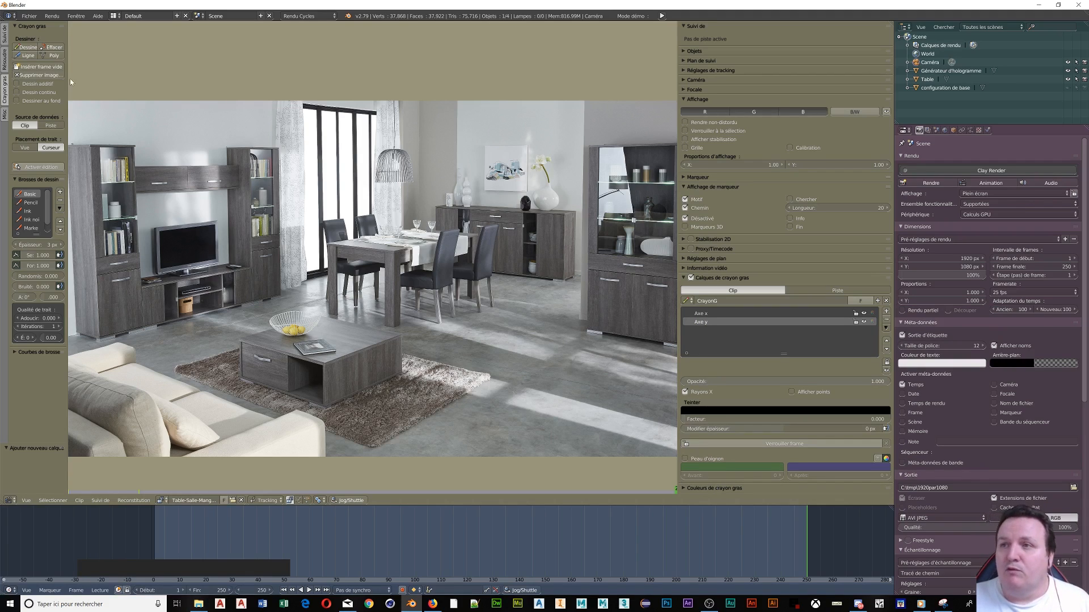
Step: Start a line drawing session to create the grease pencil palette, and set its first colour to red
left_click(27, 56)
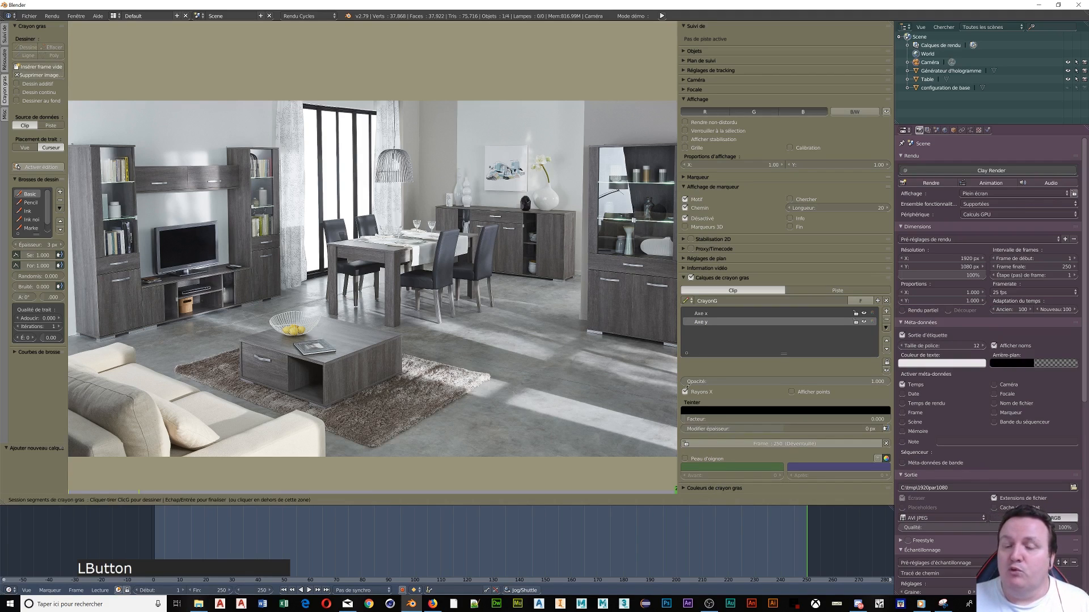
left_click(710, 489)
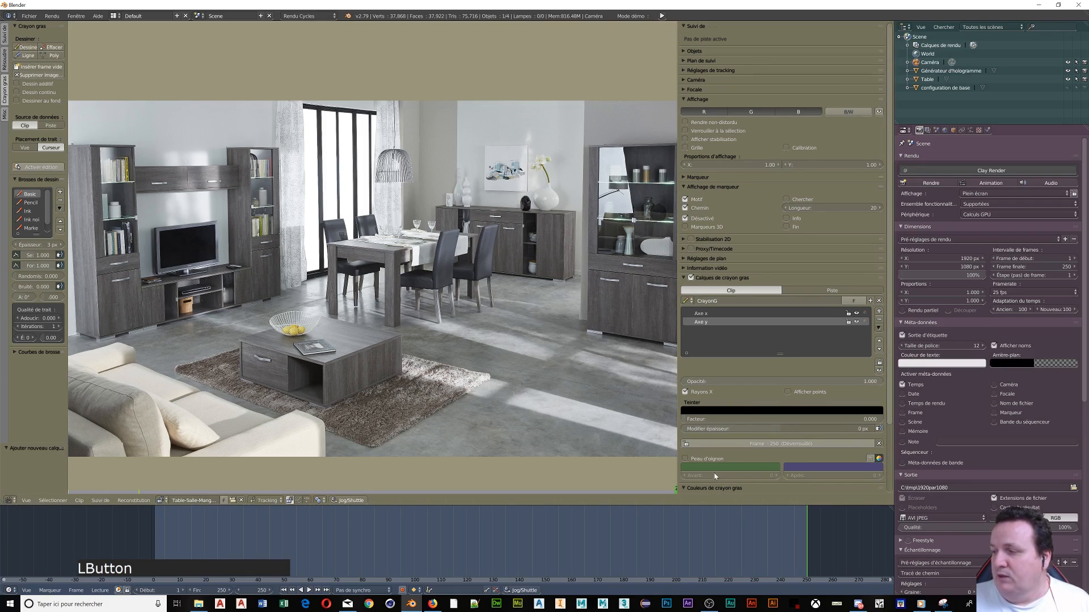
scroll(712, 485, "down", 2)
scroll(716, 478, "down", 2)
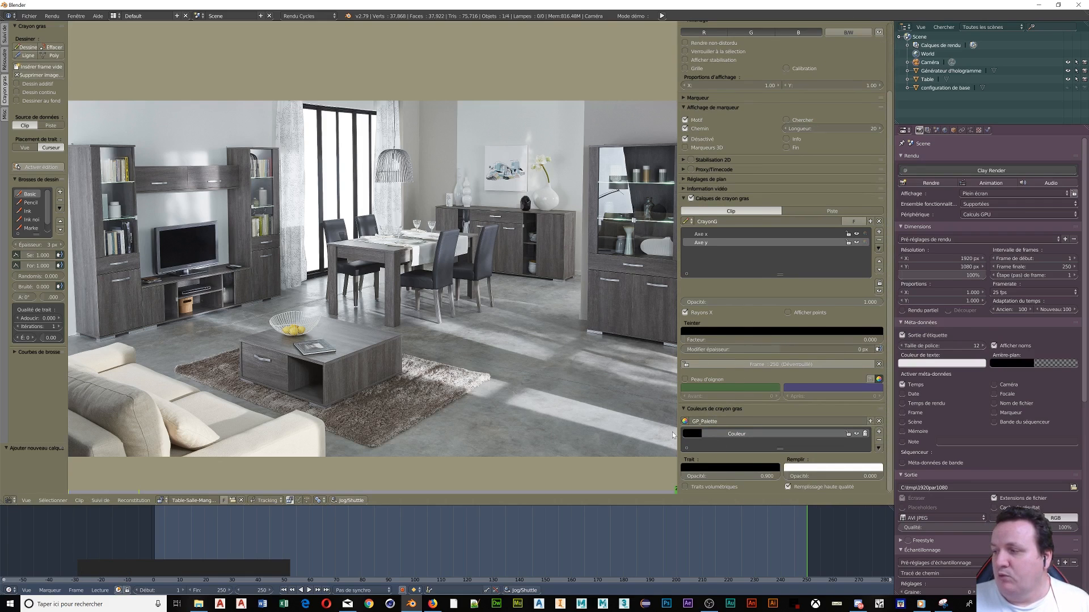
left_click(694, 436)
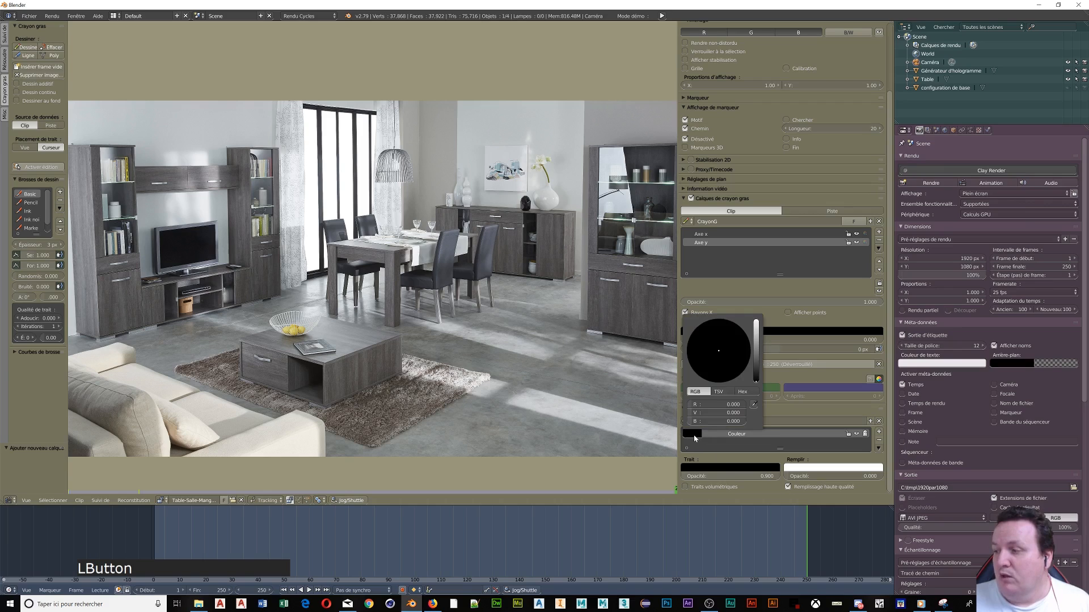
left_click(755, 322)
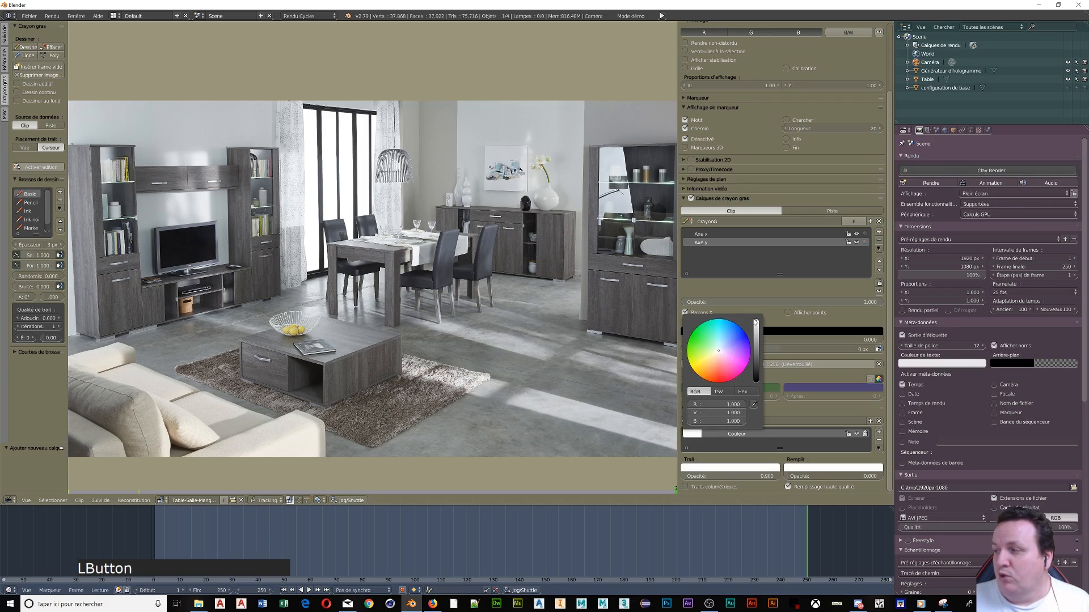
left_click_drag(727, 356, 717, 383)
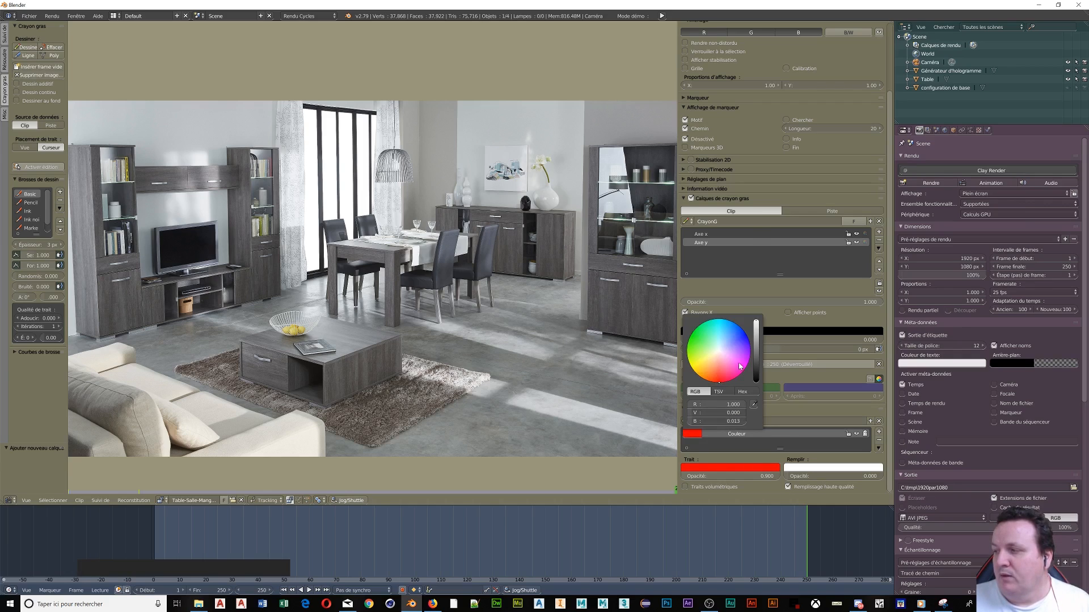
Step: Add a second colour to the grease pencil palette and set it to green
left_click(880, 432)
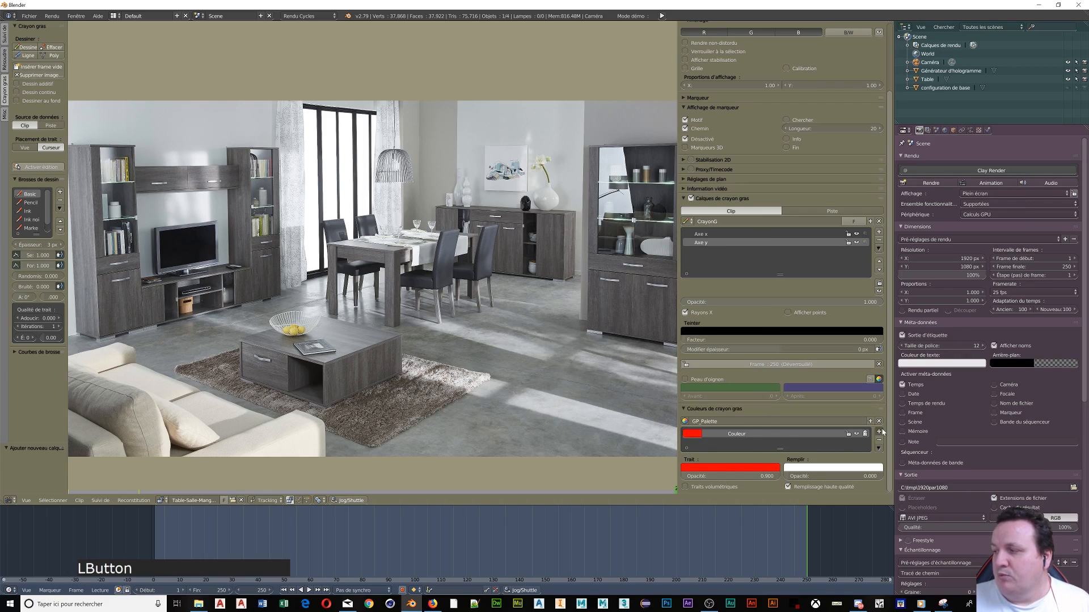
left_click(692, 444)
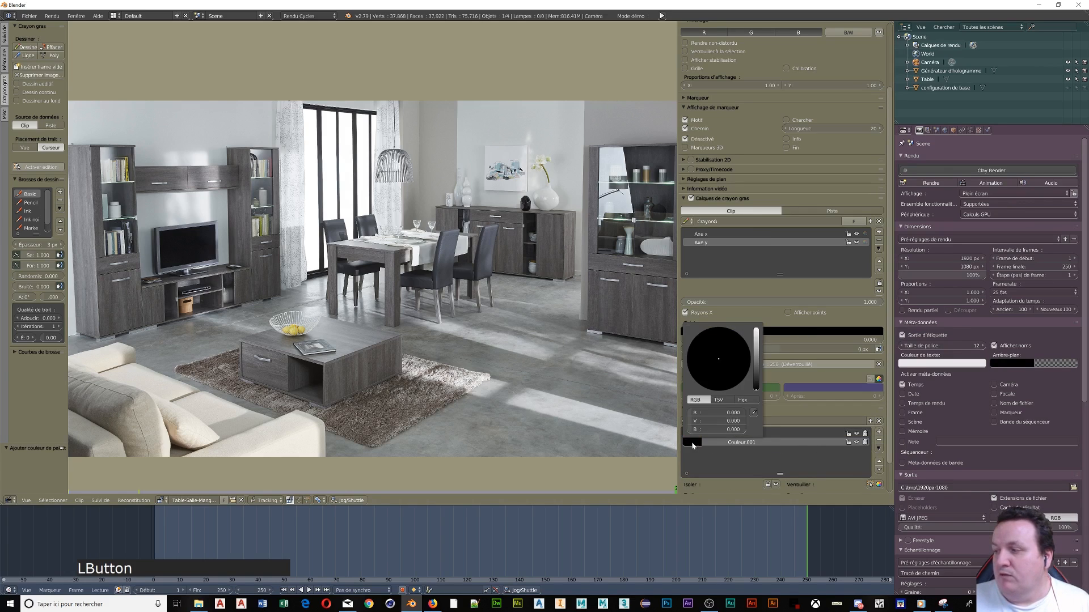
left_click_drag(756, 377, 756, 330)
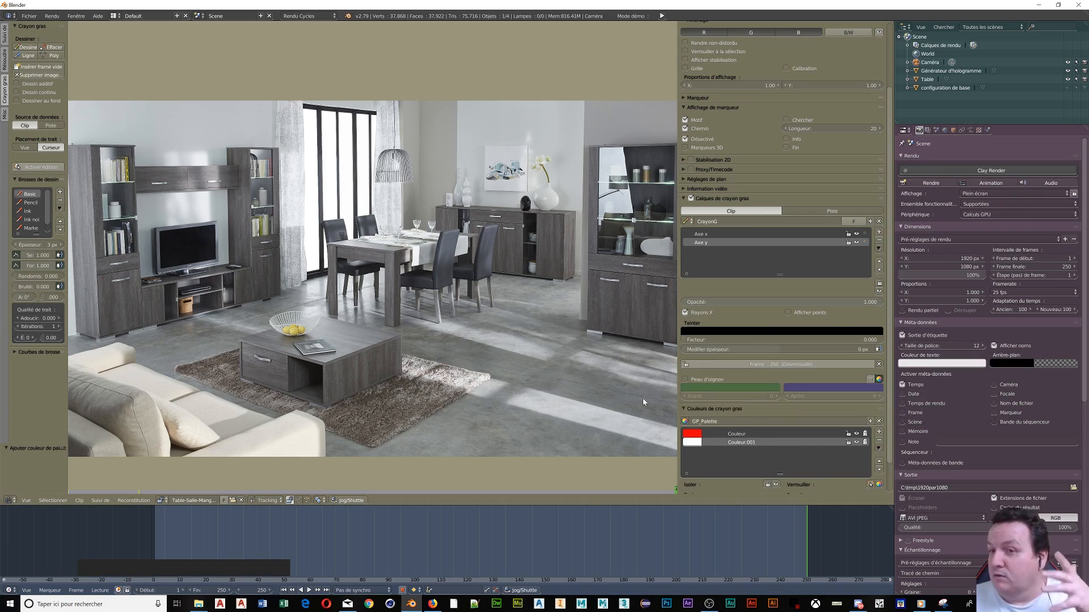
left_click(693, 443)
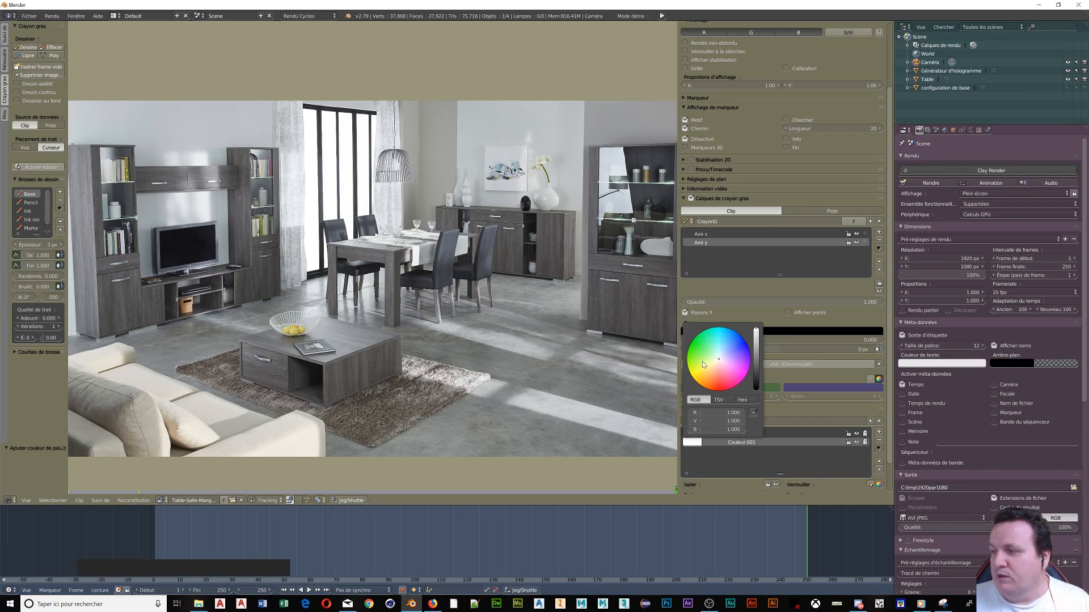
left_click_drag(704, 365, 692, 341)
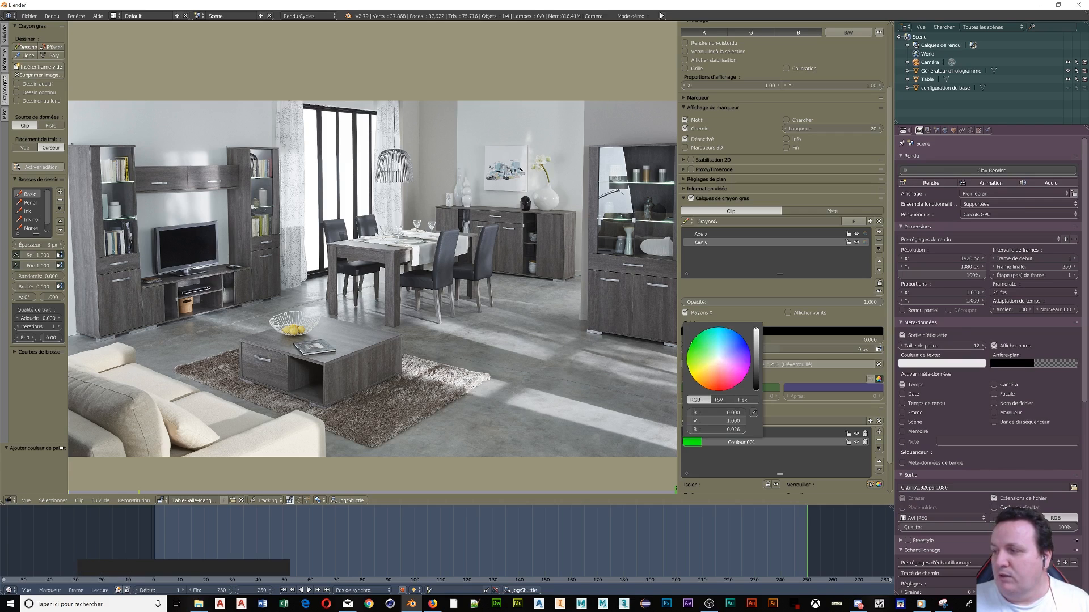
left_click(765, 410)
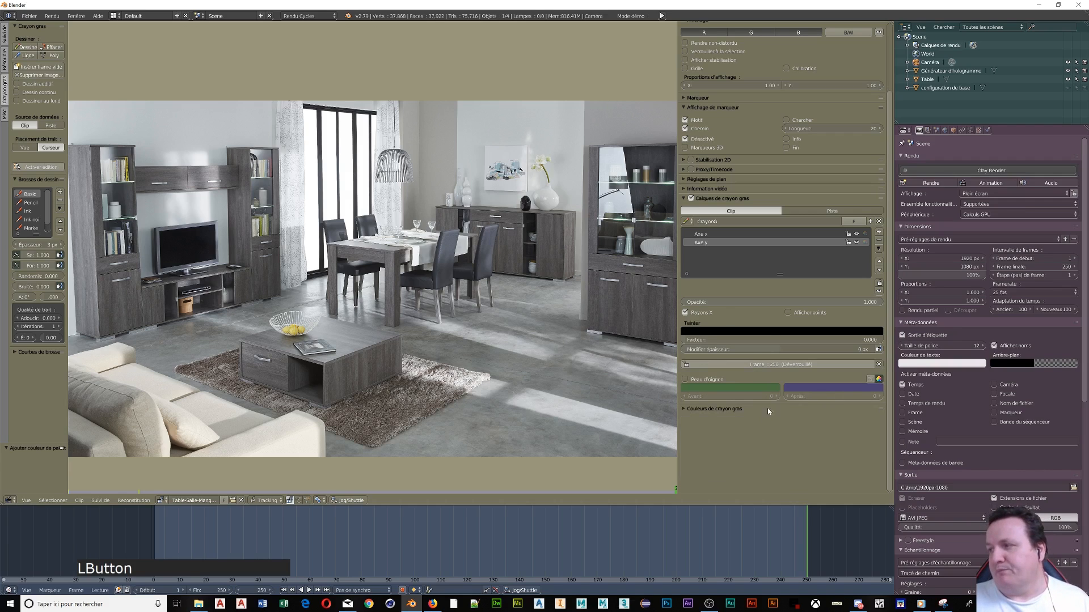
left_click(684, 411)
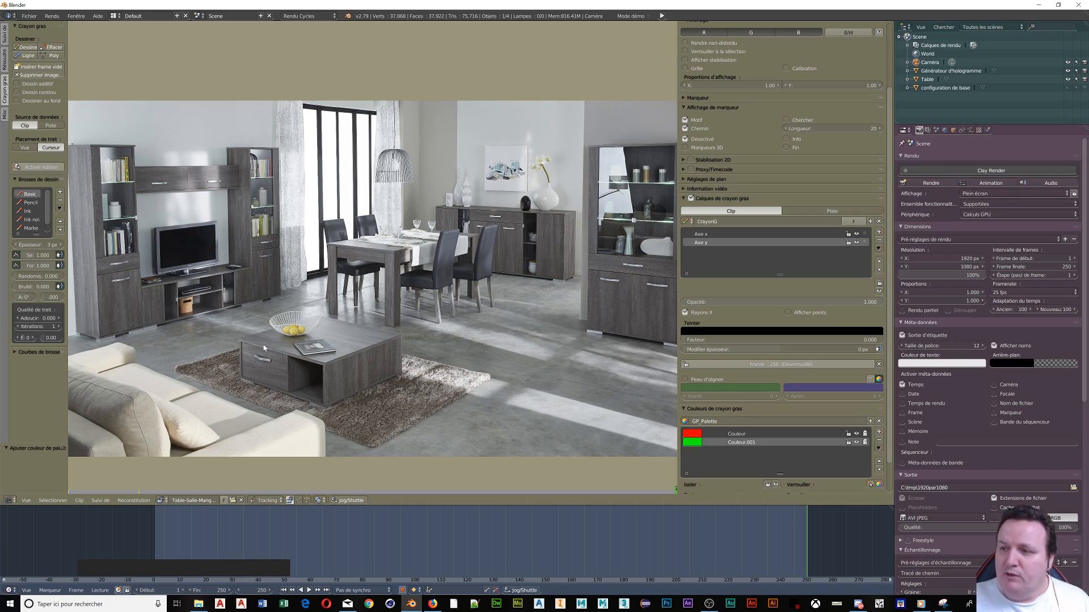
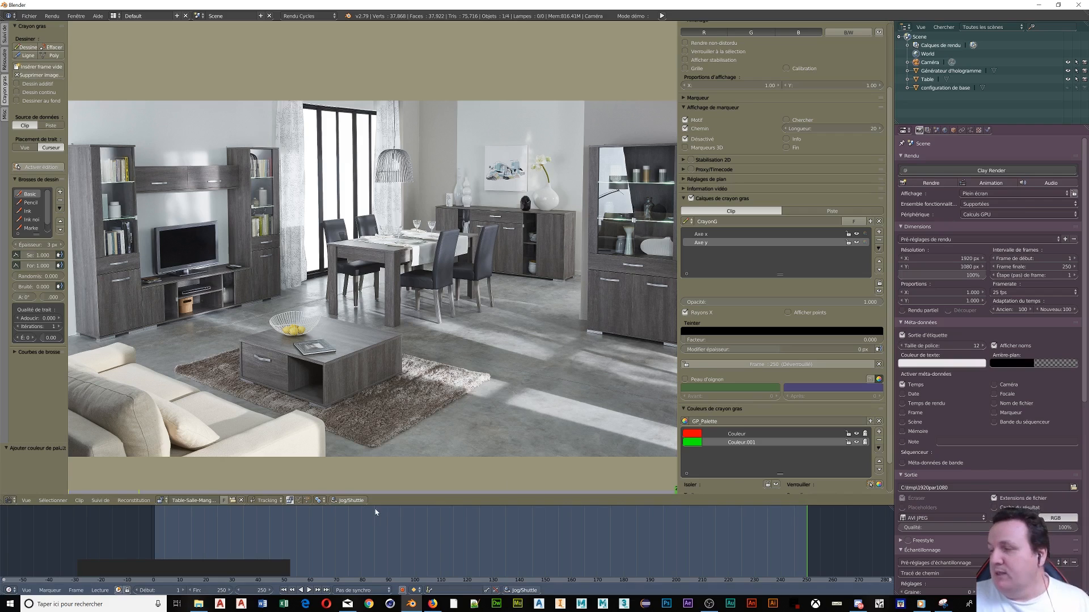
Step: Make Axe x the active grease pencil layer and red the active palette colour
left_click(28, 57)
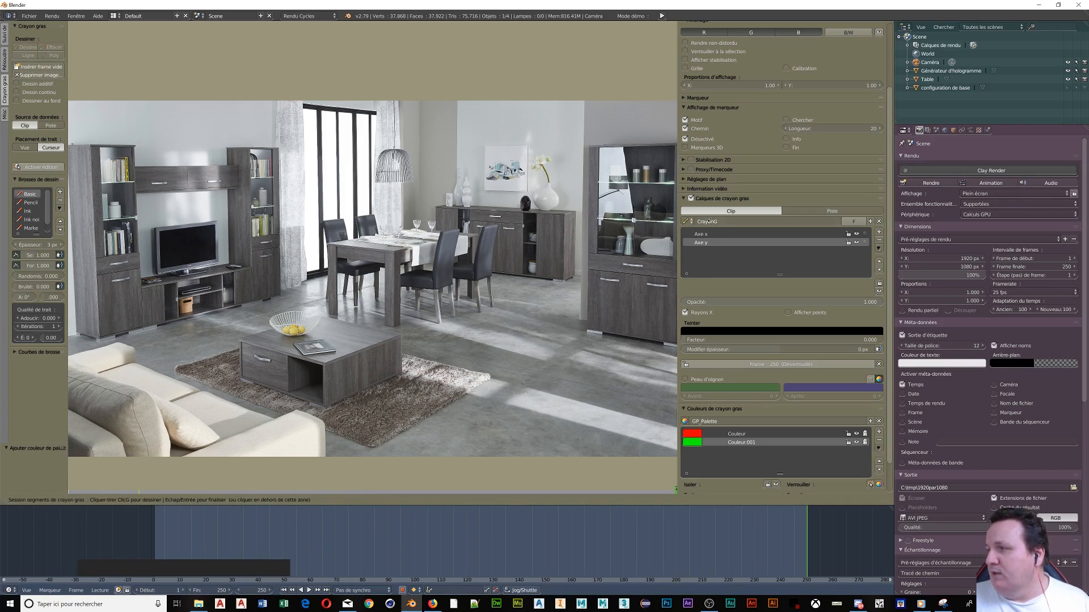
left_click(718, 243)
left_click(715, 235)
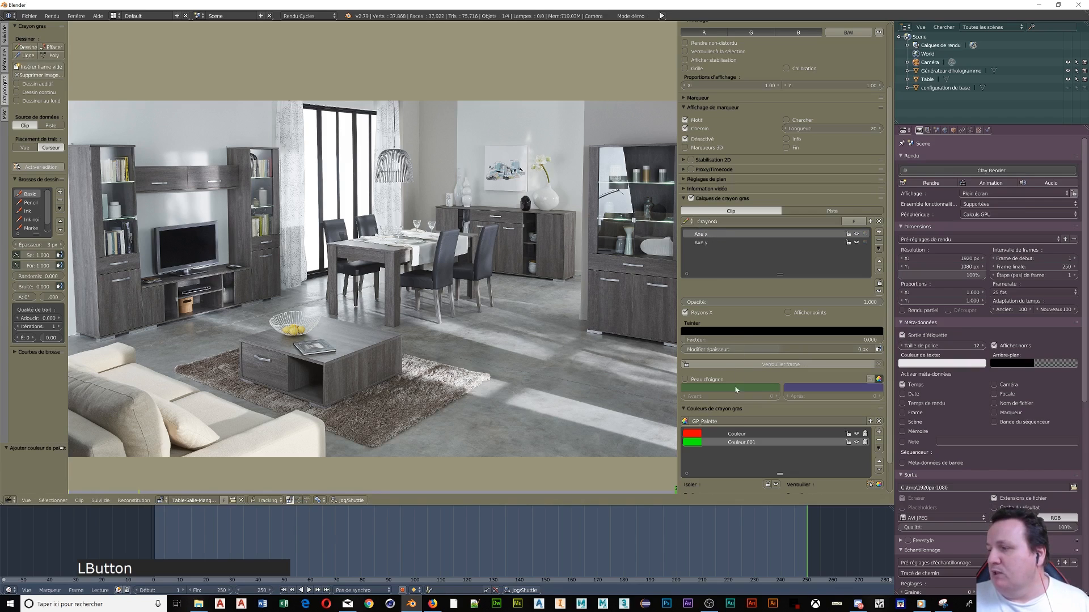
left_click(732, 435)
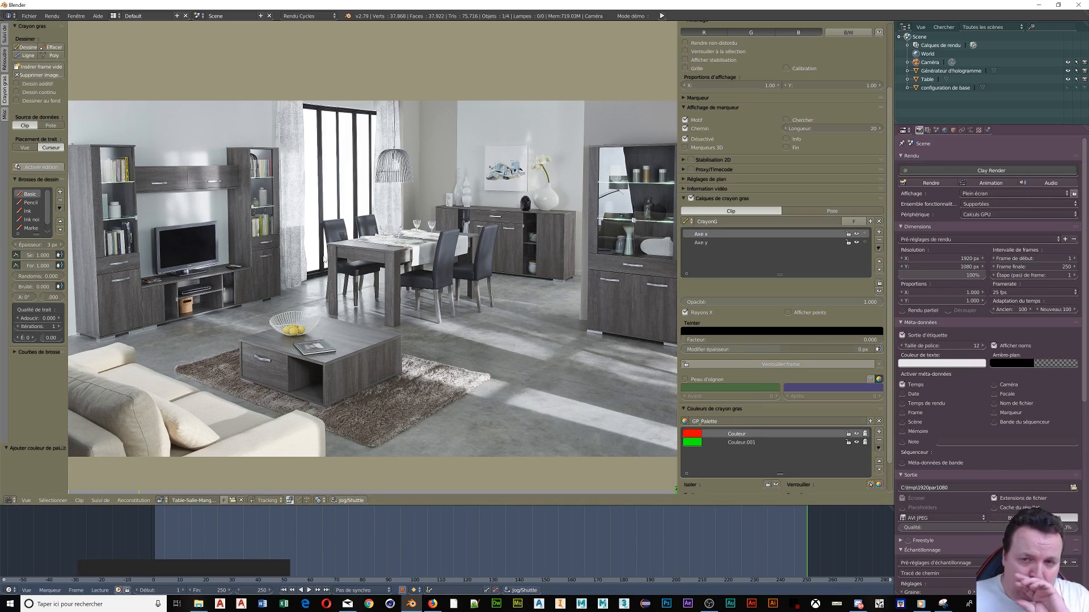
Step: Draw a straight red grease pencil line along the bottom front edge of the coffee table, on the drawer side
left_click(30, 56)
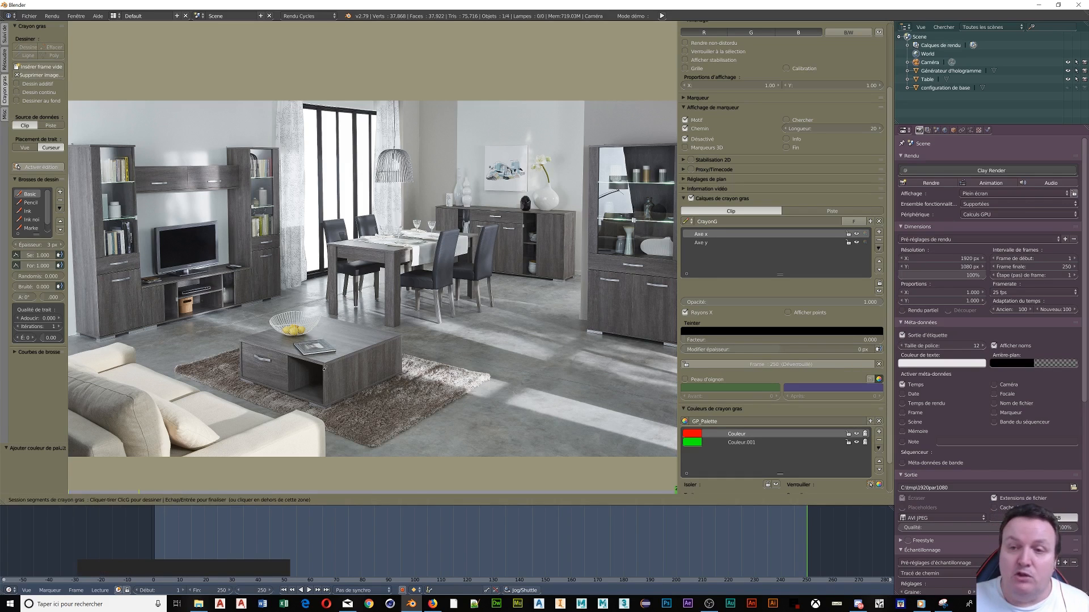
scroll(325, 367, "up", 4)
scroll(325, 368, "up", 3)
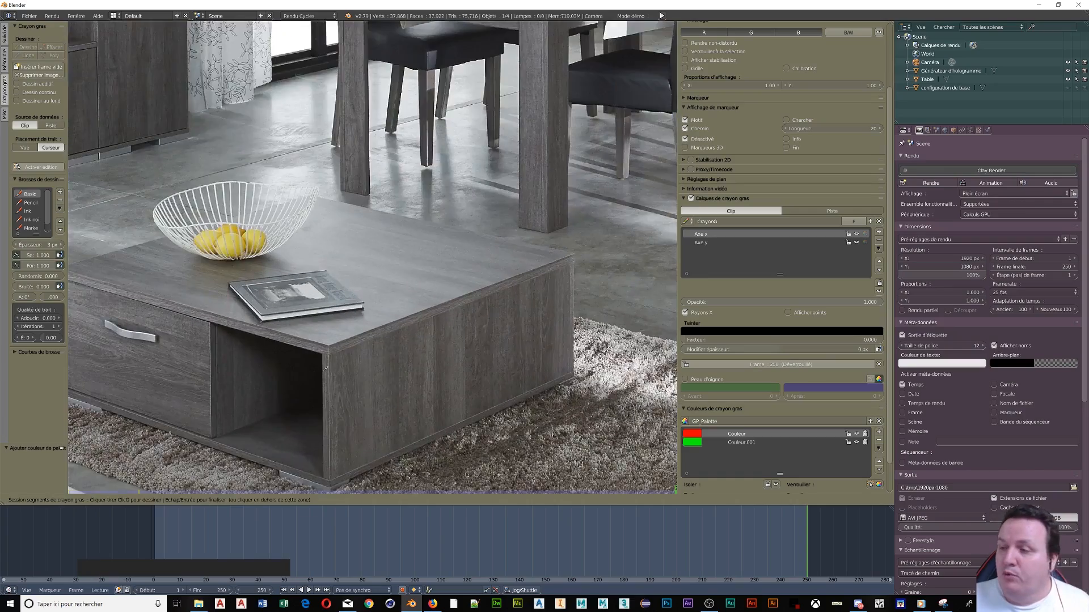
scroll(325, 368, "down", 7)
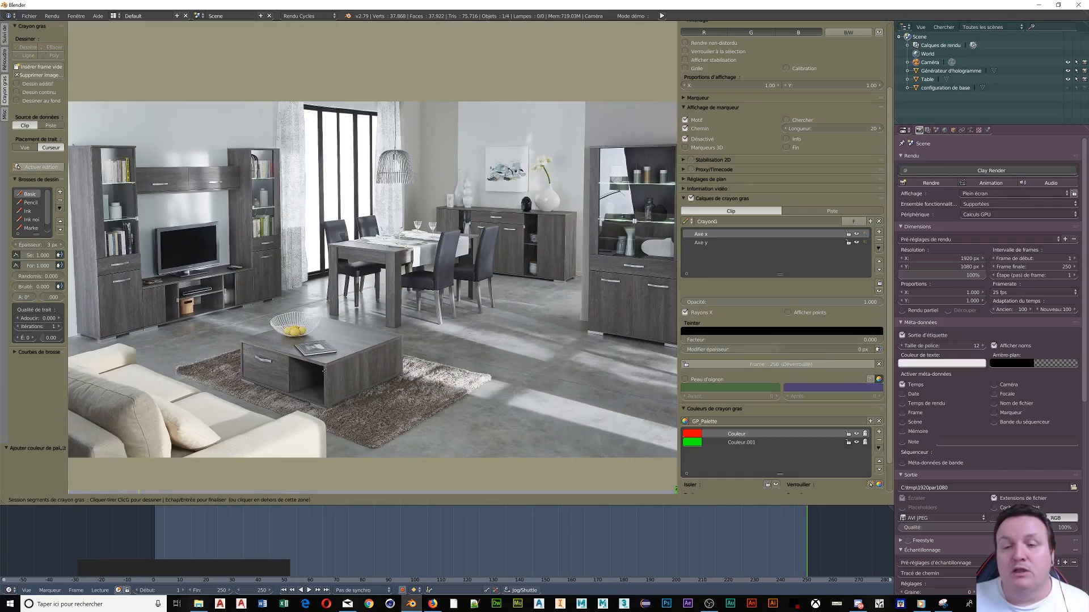
middle_click_drag(325, 369, 426, 348)
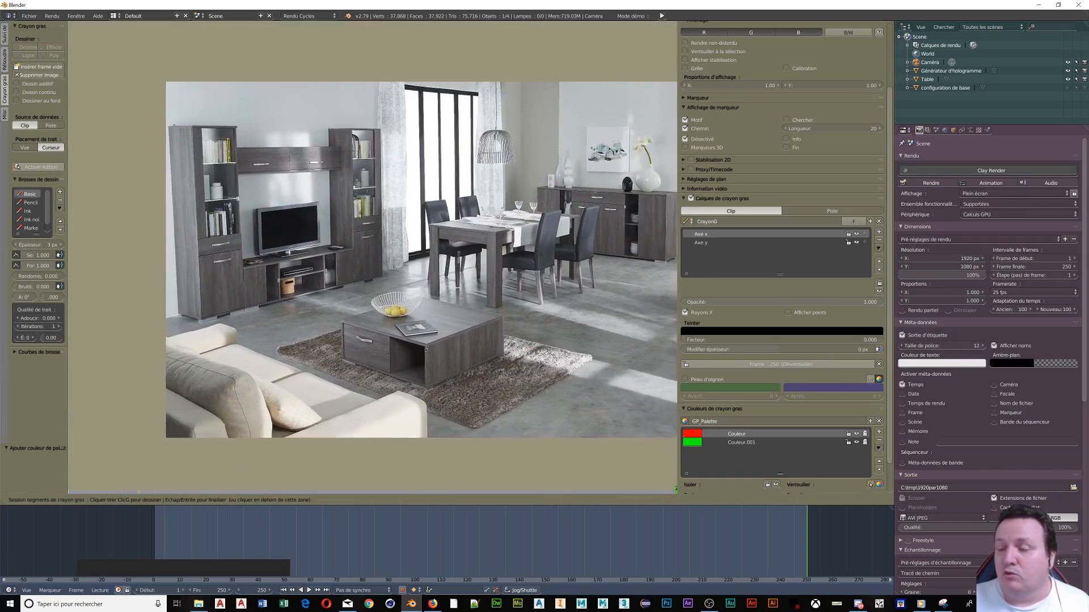
scroll(425, 349, "up", 5)
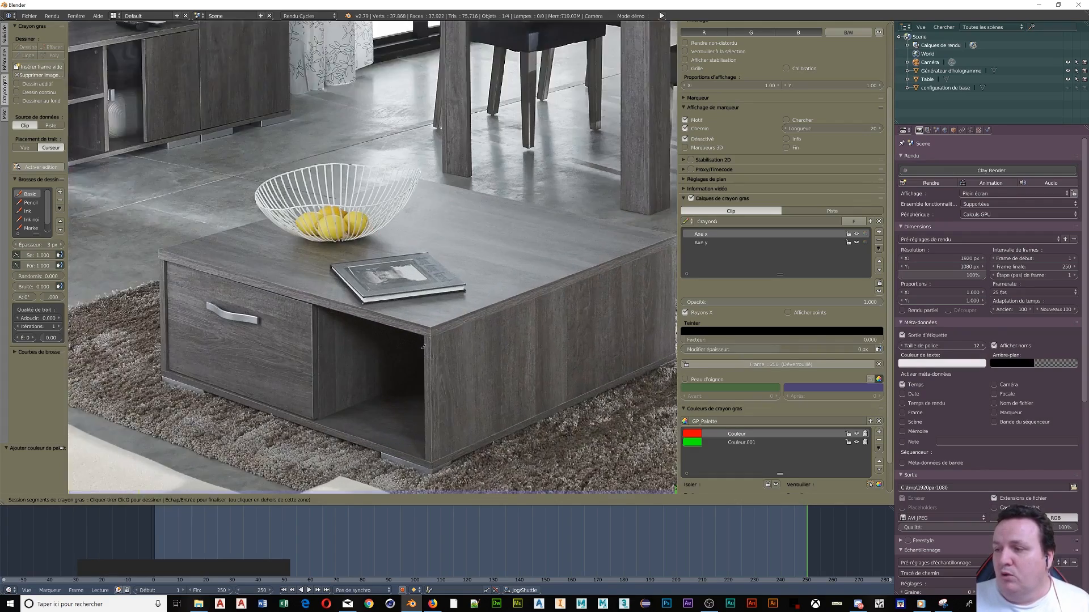
scroll(424, 346, "down", 2)
middle_click_drag(423, 346, 422, 292)
scroll(413, 310, "up", 1)
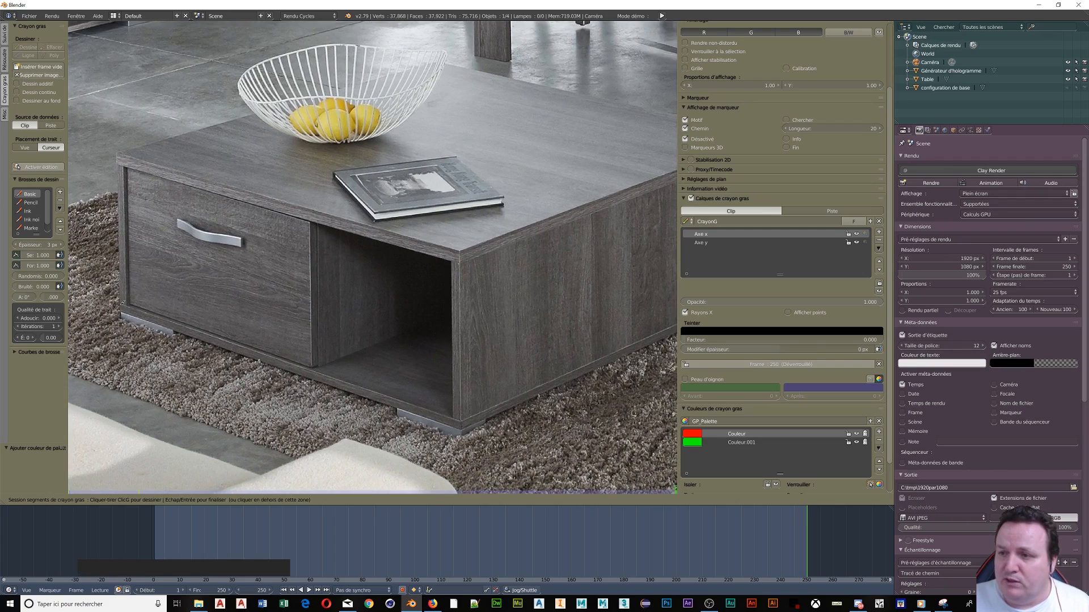
left_click_drag(122, 304, 203, 299)
left_click_drag(386, 374, 465, 420)
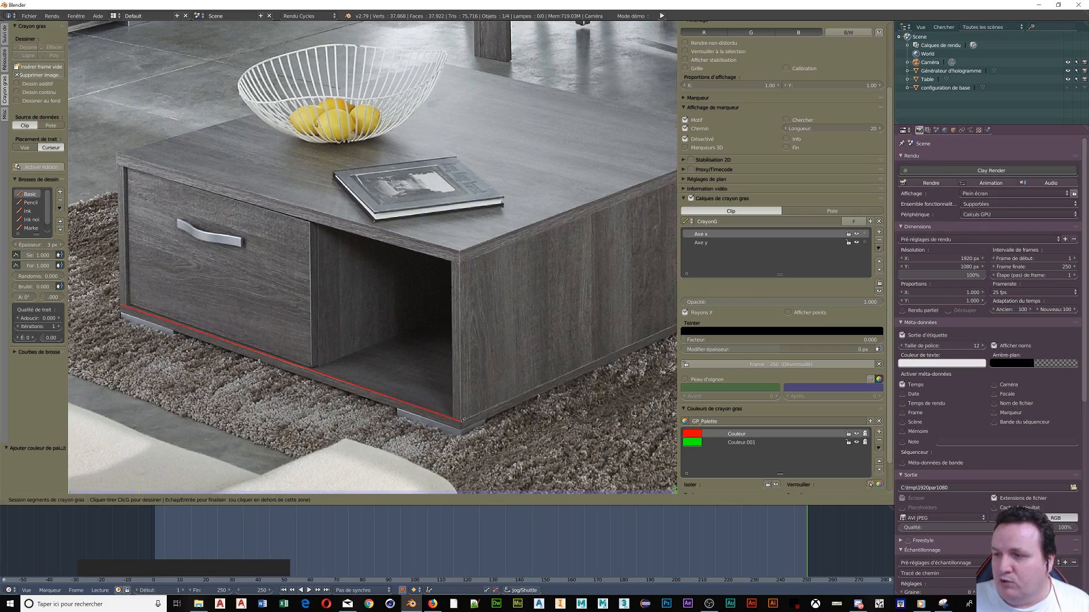
key("Return")
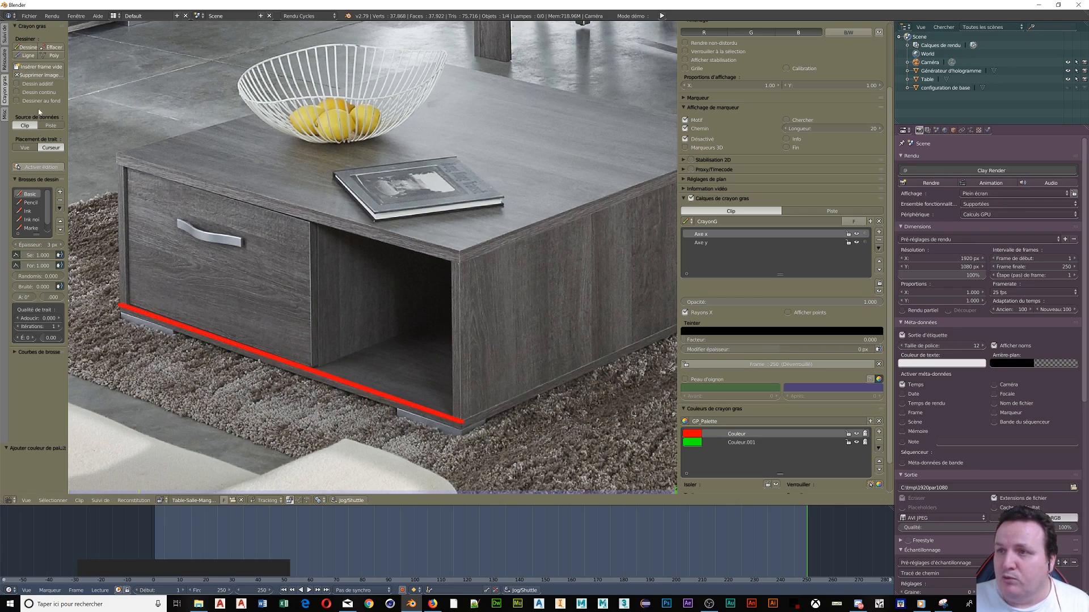
Step: Draw a second straight red line along the top front edge of the coffee table, above the drawer
left_click(26, 47)
left_click(29, 55)
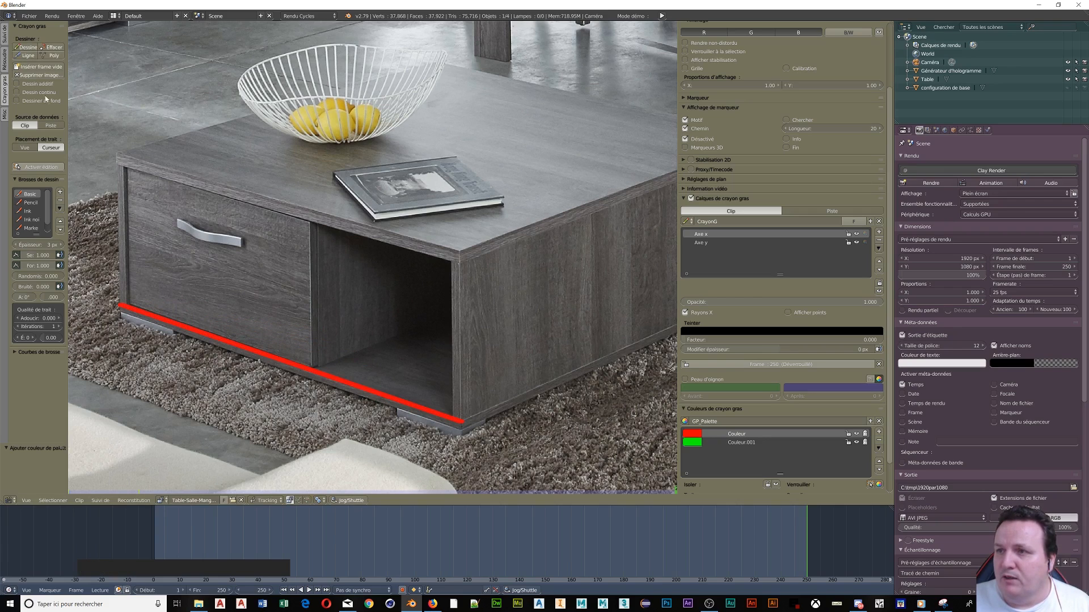
left_click(20, 55)
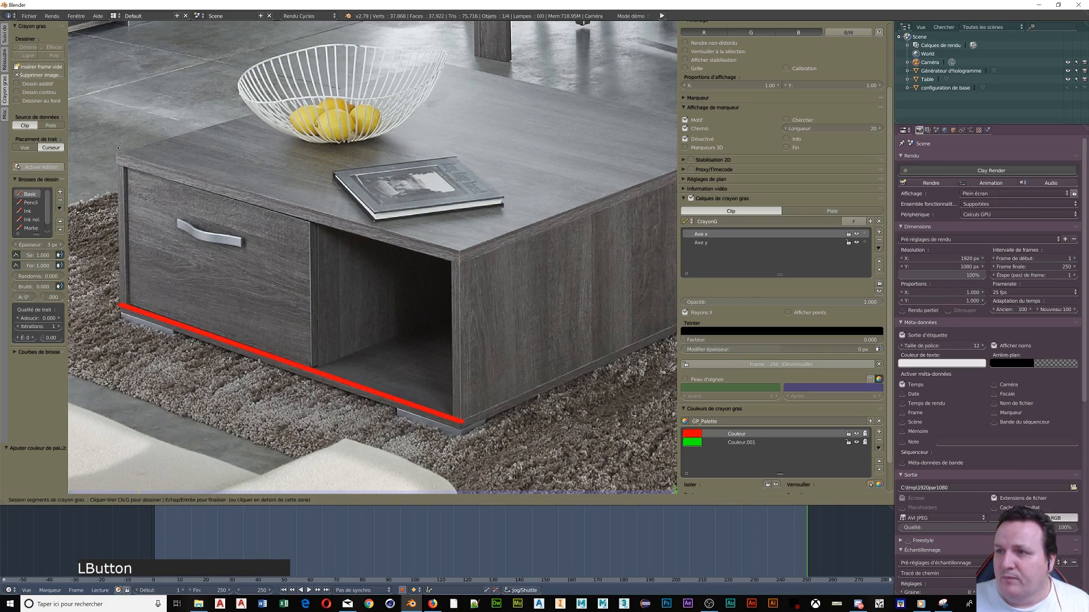
left_click_drag(118, 148, 463, 251)
scroll(200, 461, "down", 2)
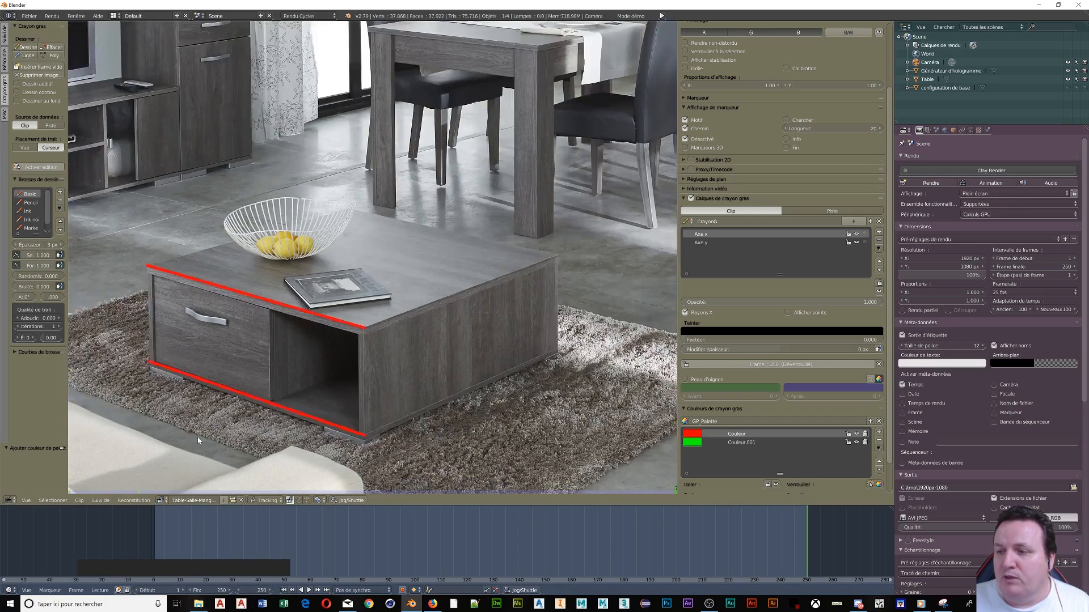
Step: Draw a straight red line along the rug's front edge, from its far corner across the sofa to its near corner
scroll(198, 436, "down", 2)
middle_click_drag(197, 437, 133, 313)
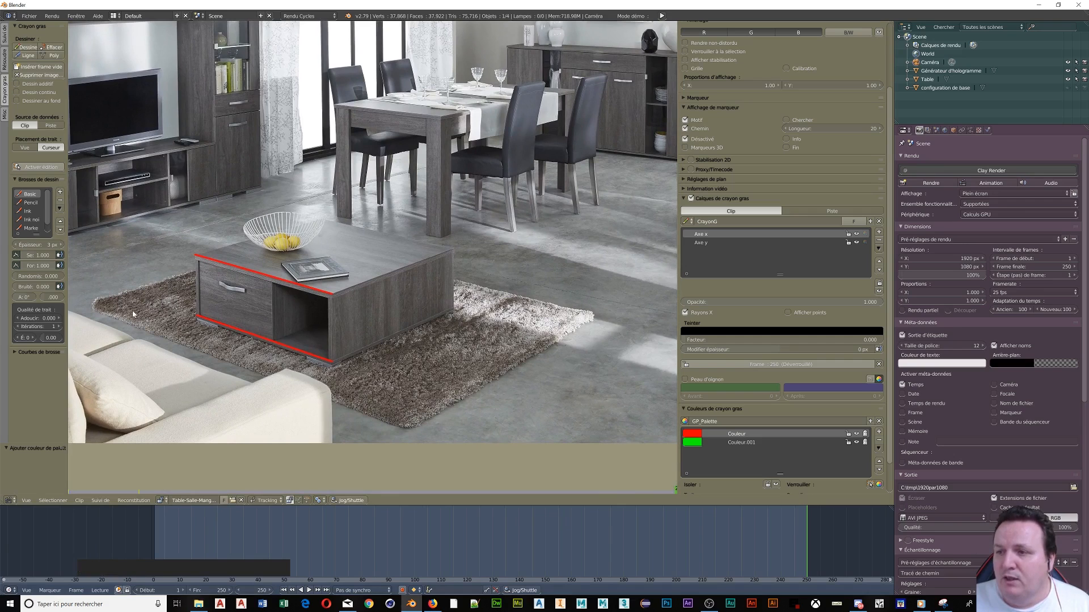
left_click(25, 55)
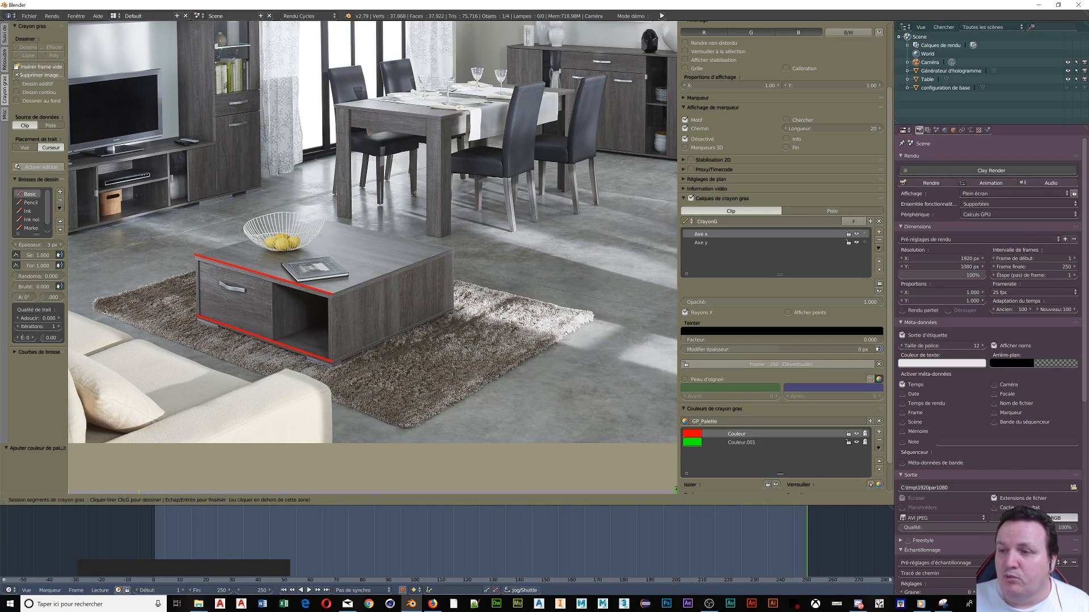
left_click_drag(100, 312, 383, 421)
key("Escape")
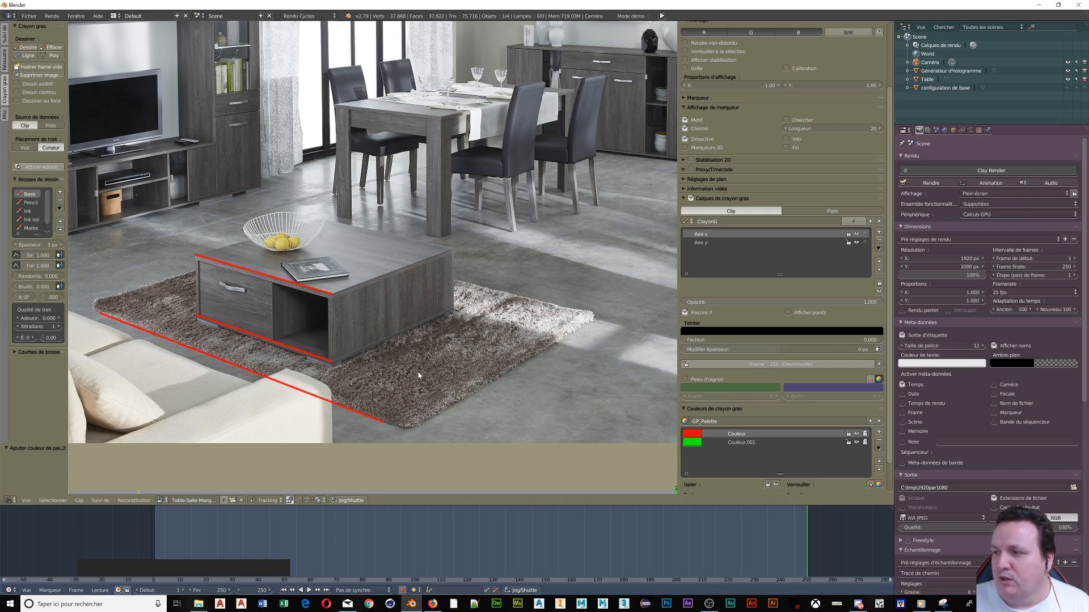
scroll(418, 372, "down", 2)
middle_click_drag(363, 365, 291, 438)
scroll(289, 434, "up", 6)
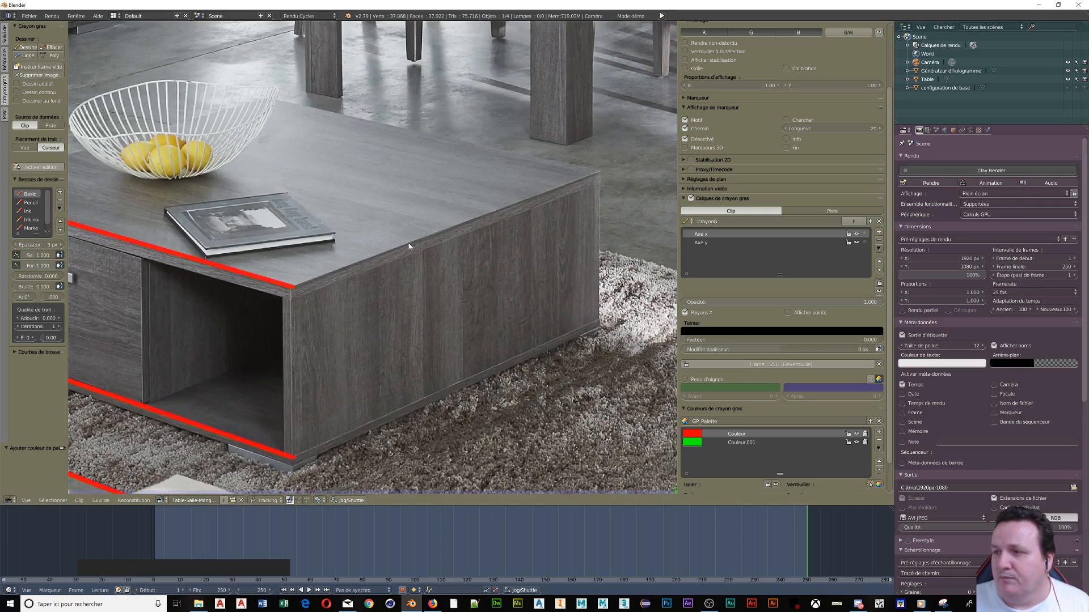
middle_click_drag(408, 246, 326, 372)
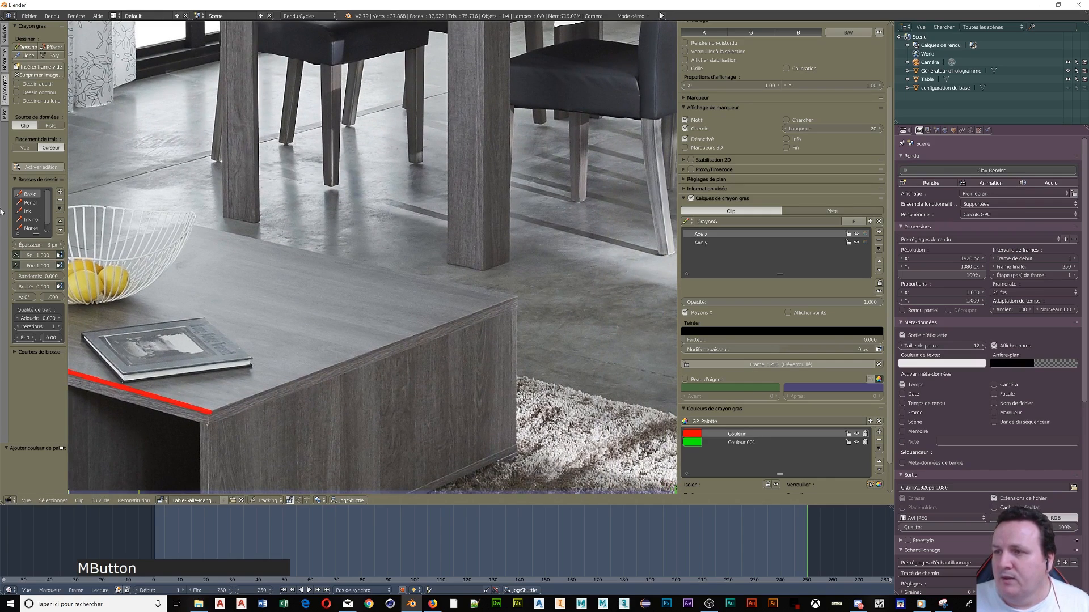
left_click(26, 47)
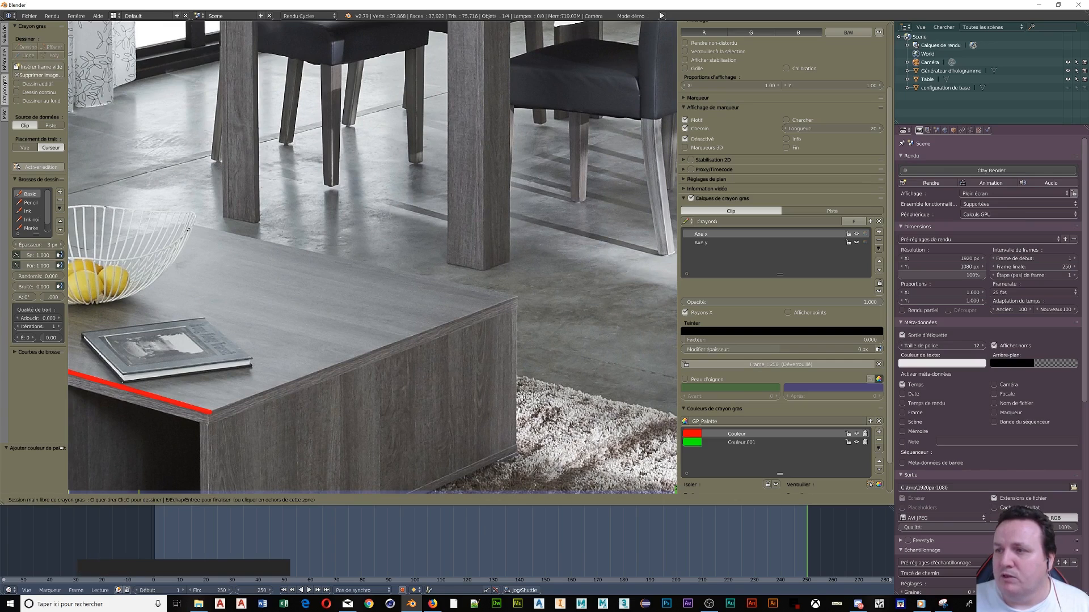
left_click_drag(196, 224, 342, 245)
key("ctrl+z")
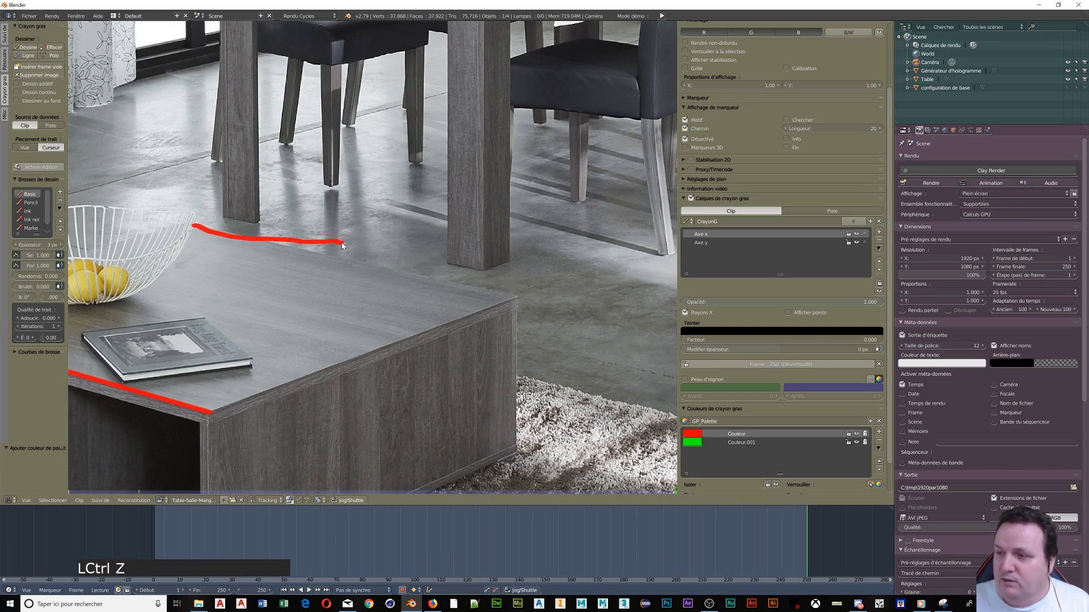
Step: Draw a straight red line along the rear top edge of the coffee table, from the fruit bowl to the corner
left_click(26, 56)
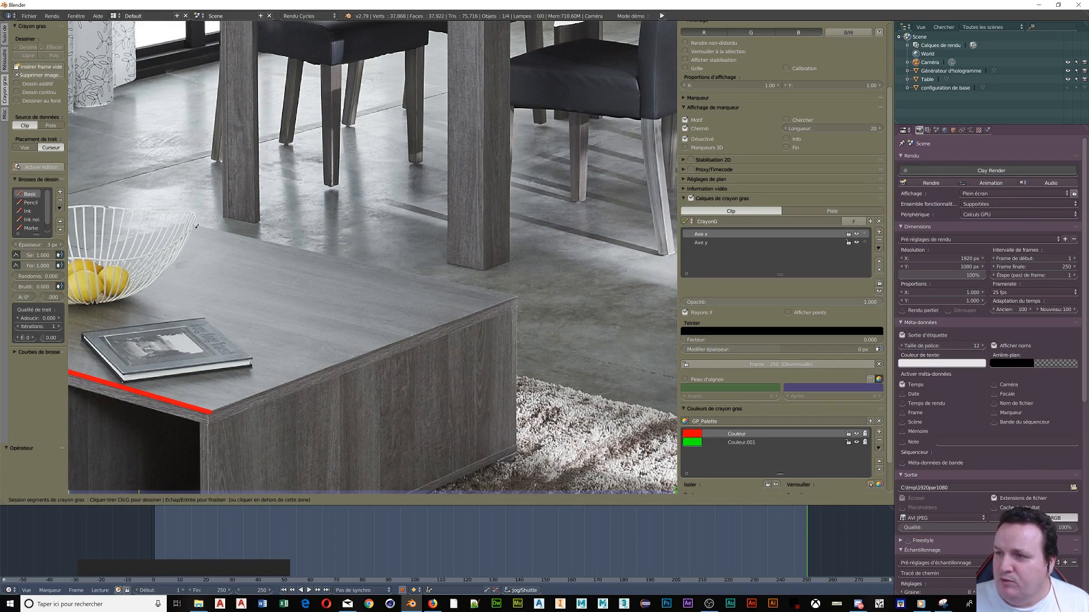
mouse_move(196, 225)
left_mouse_down()
mouse_move(360, 261)
mouse_move(479, 312)
mouse_move(517, 295)
left_mouse_up()
key("Return")
scroll(214, 191, "down", 3)
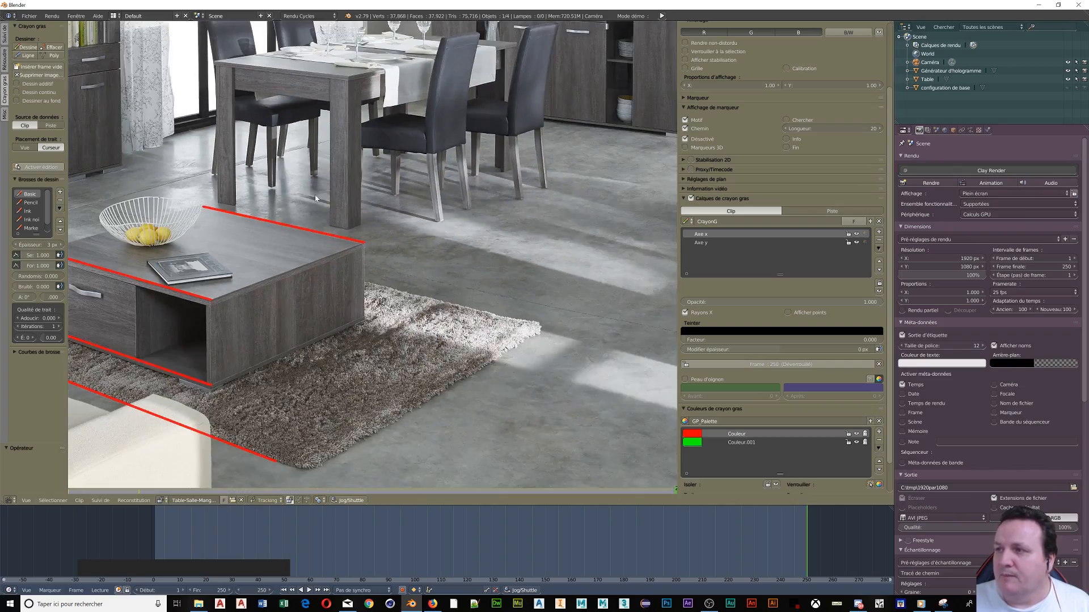
Step: Draw a straight red line along the front top edge of the dining table, from corner to corner
middle_click_drag(354, 166, 130, 363)
scroll(358, 325, "up", 3)
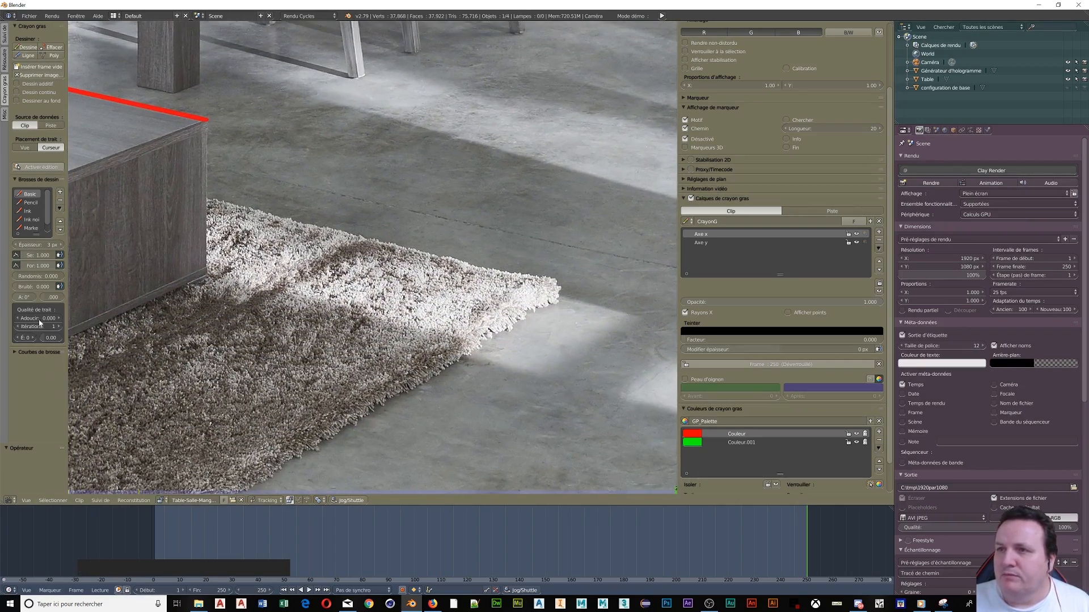
middle_click_drag(168, 75, 426, 494)
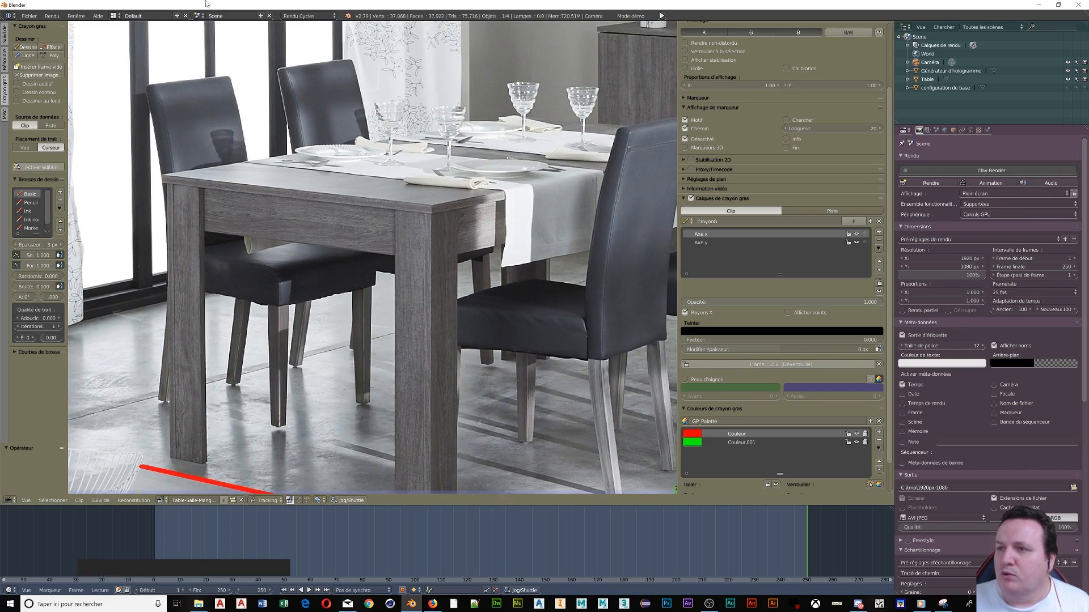
left_click(26, 55)
scroll(266, 183, "up", 2)
middle_click_drag(267, 182, 331, 218)
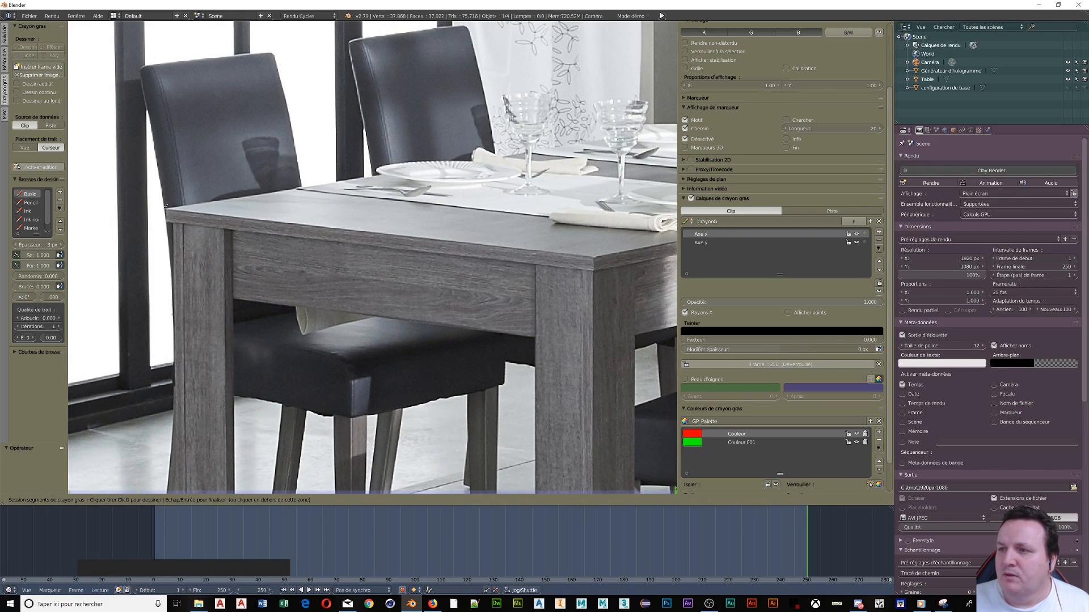
mouse_move(165, 208)
left_mouse_down()
mouse_move(606, 243)
mouse_move(597, 254)
left_mouse_up()
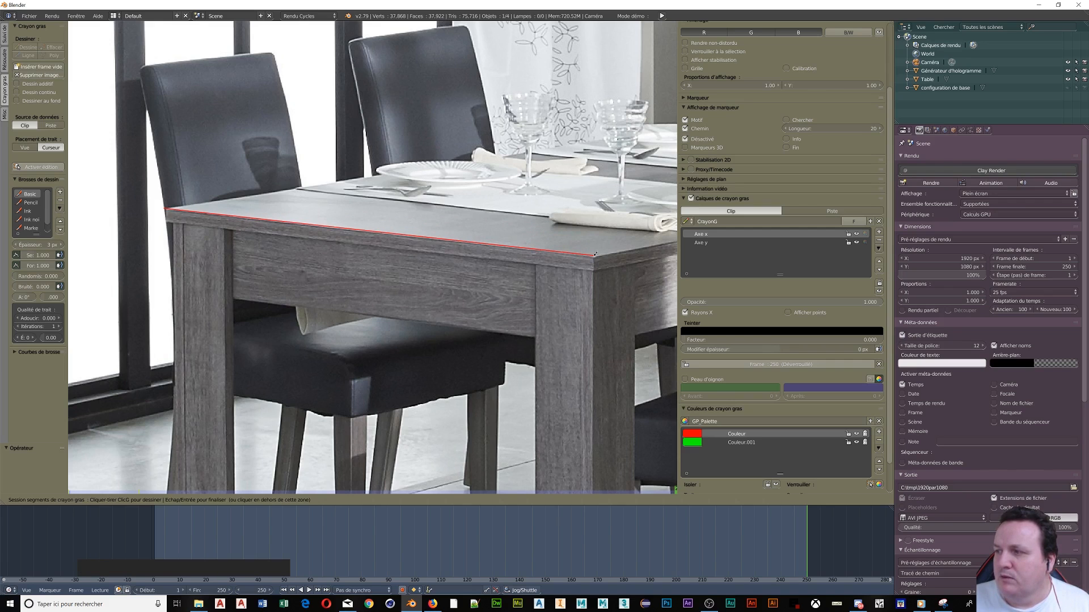
left_click_drag(595, 255, 595, 255)
Step: Draw a straight red line along the rear top edge of the sideboard, from the white vases to the corner
scroll(595, 255, "down", 5)
middle_click_drag(595, 255, 288, 308)
scroll(481, 255, "up", 4)
middle_click_drag(481, 254, 257, 227)
scroll(358, 198, "down", 1)
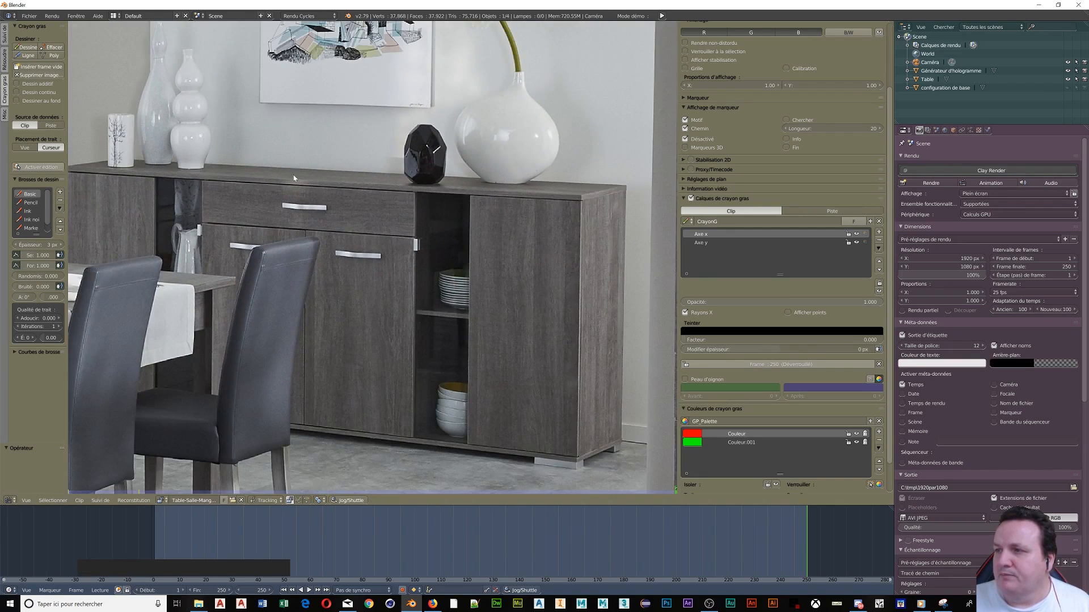
left_click(26, 56)
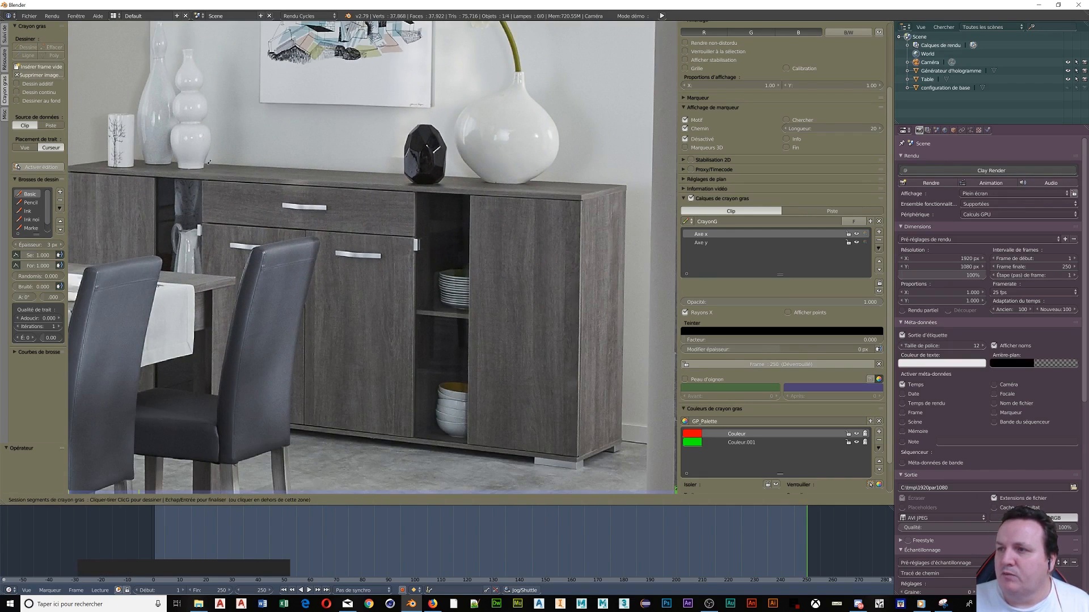
left_click_drag(208, 165, 625, 185)
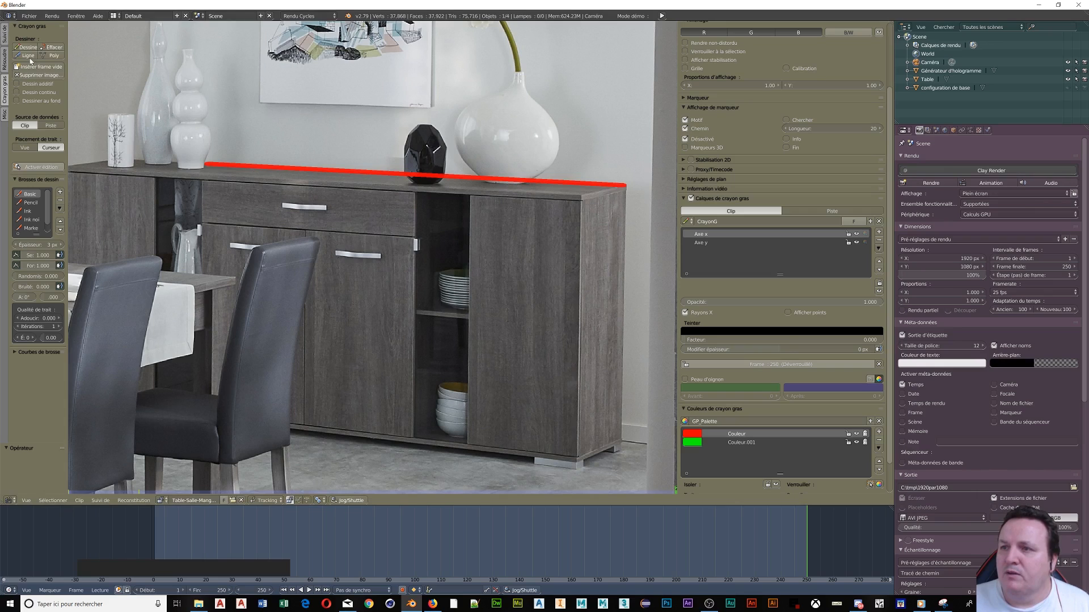
Step: Draw a straight red line along the front top edge of the sideboard, spanning its full length
middle_click_drag(57, 108, 70, 111)
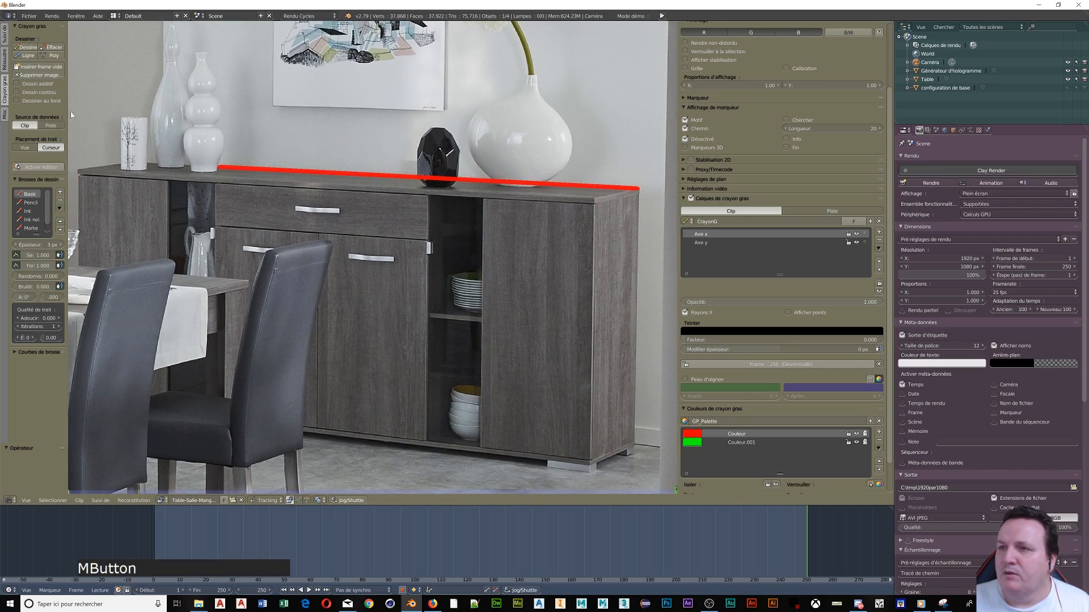
left_click(27, 55)
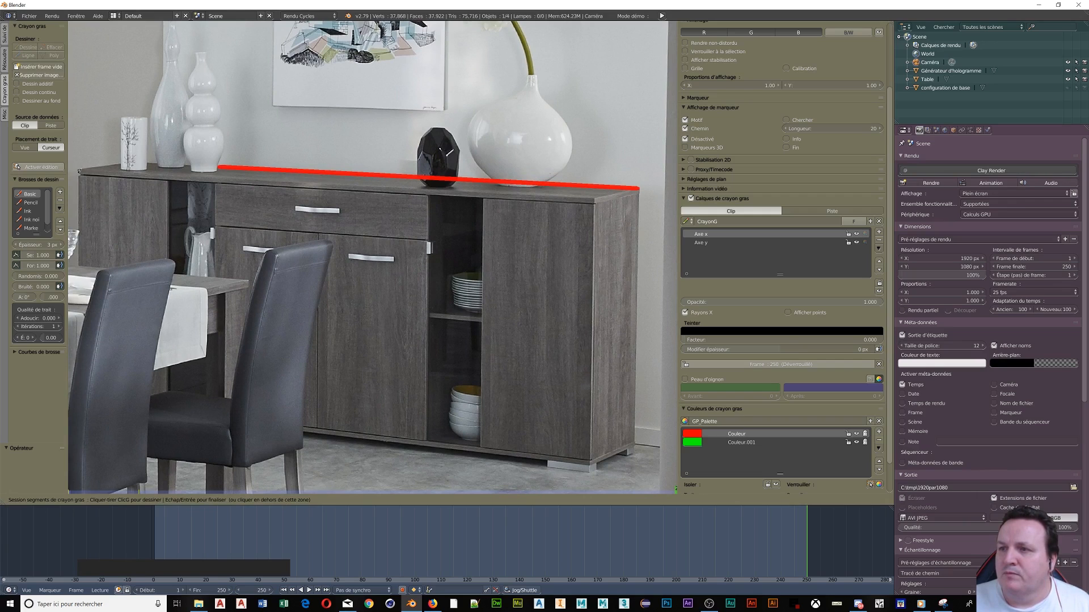
mouse_move(79, 168)
left_mouse_down()
mouse_move(570, 208)
mouse_move(600, 208)
mouse_move(598, 198)
left_mouse_up()
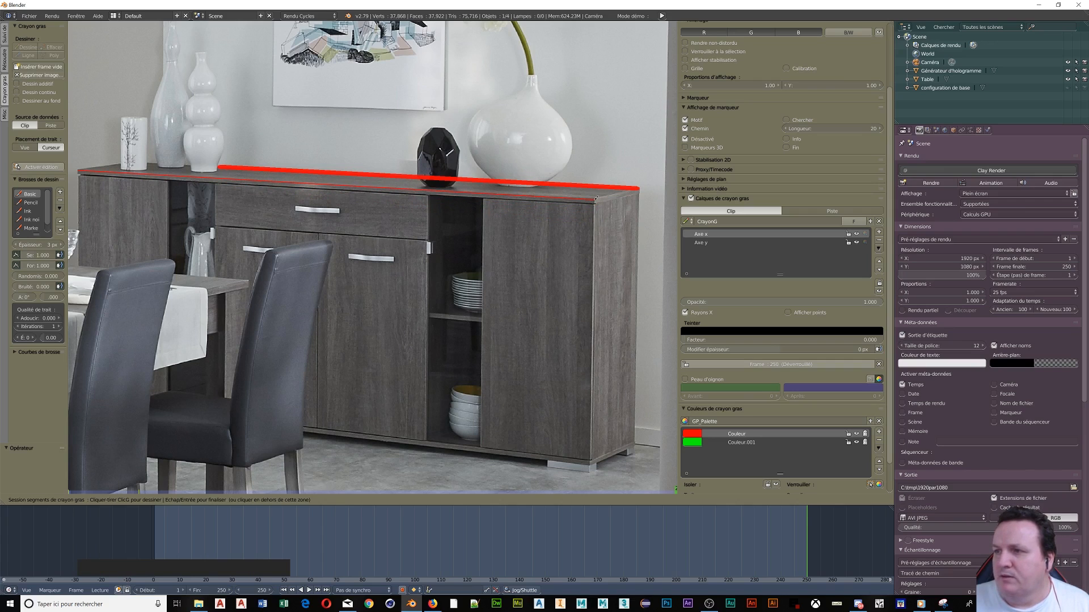
key("Escape")
Step: Draw a straight red line along the sideboard's front bottom edge, ending at the near corner above the metal foot
scroll(448, 261, "down", 1)
middle_click_drag(475, 262, 391, 82)
scroll(348, 56, "up", 3)
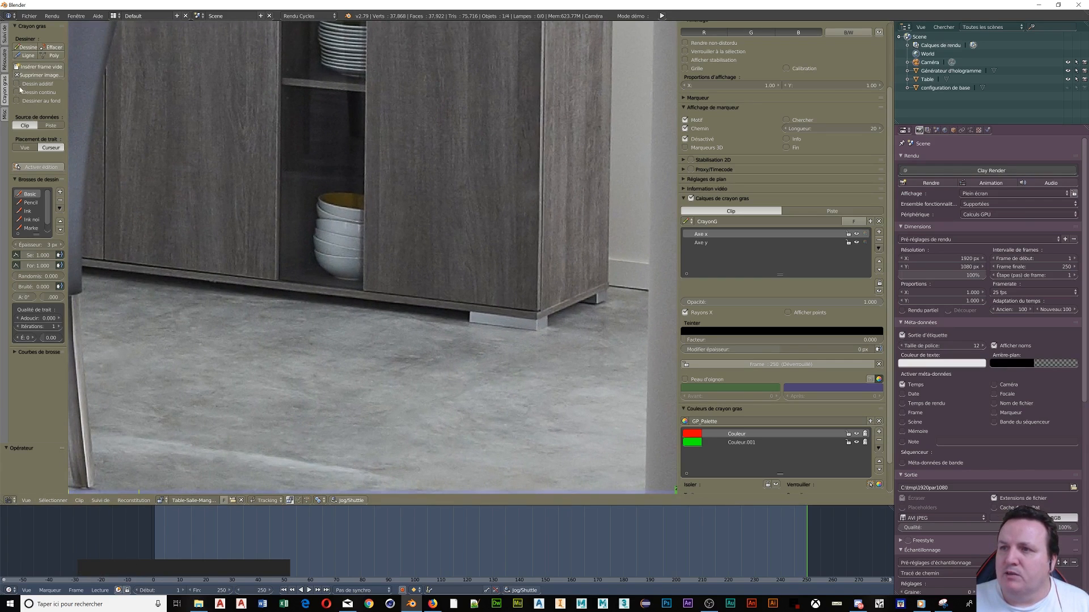
left_click(26, 55)
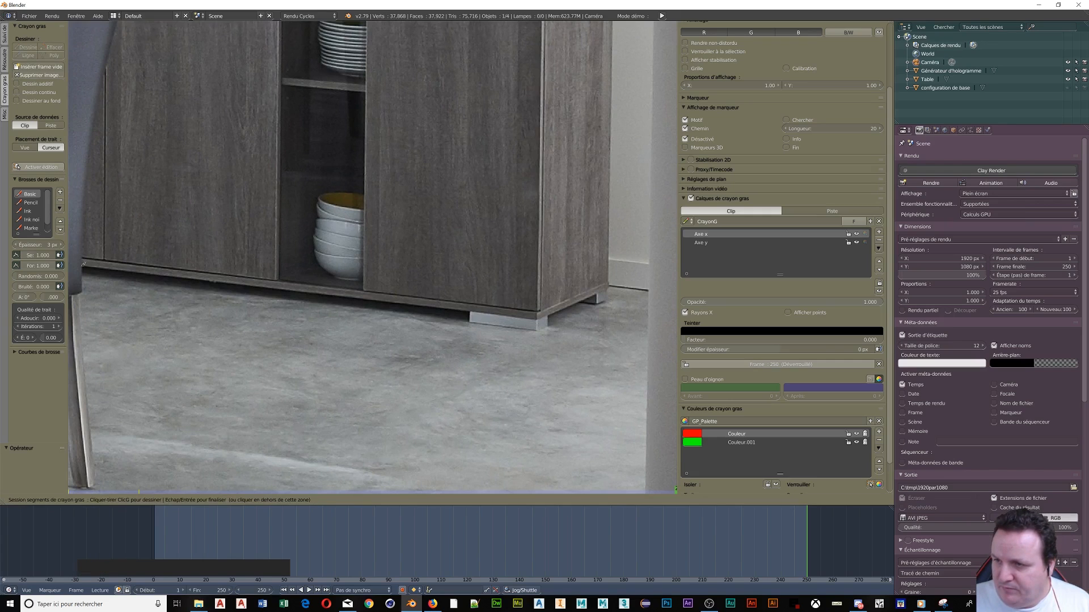
left_click_drag(83, 263, 541, 313)
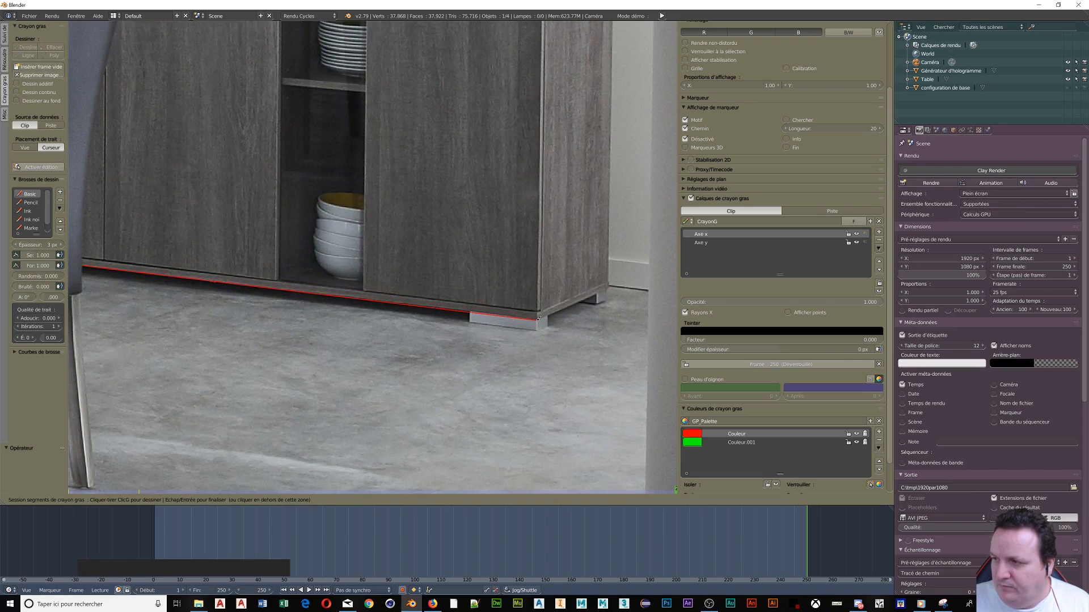
key("Return")
Step: Draw a straight red line along the front bottom edge of the glass display cabinet, from corner to corner
mouse_move(606, 319)
middle_mouse_down()
mouse_move(453, 230)
mouse_move(348, 145)
mouse_move(155, 148)
middle_mouse_up()
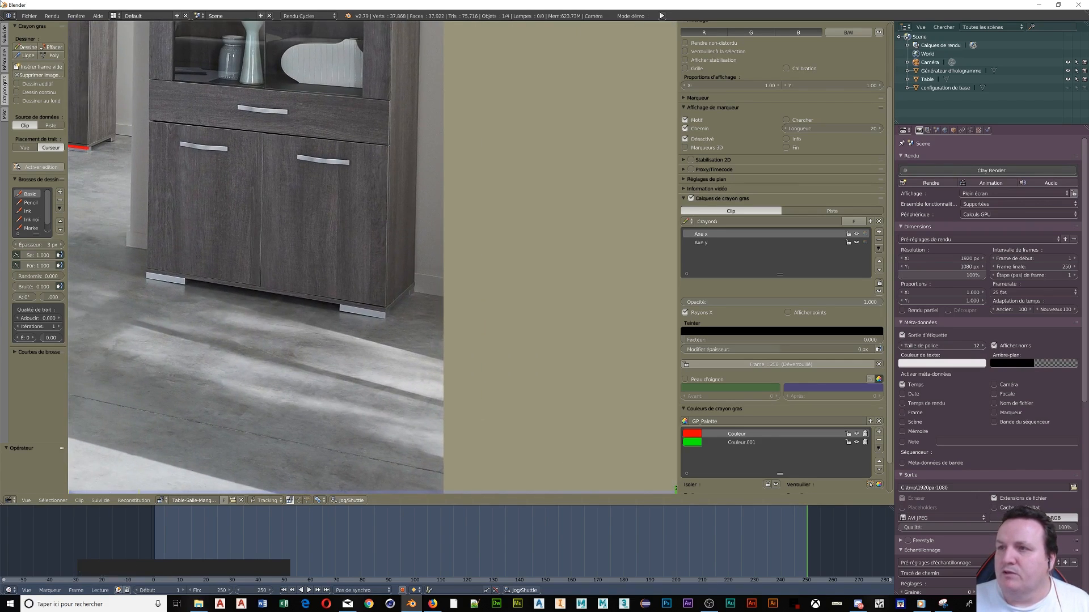
left_click(24, 54)
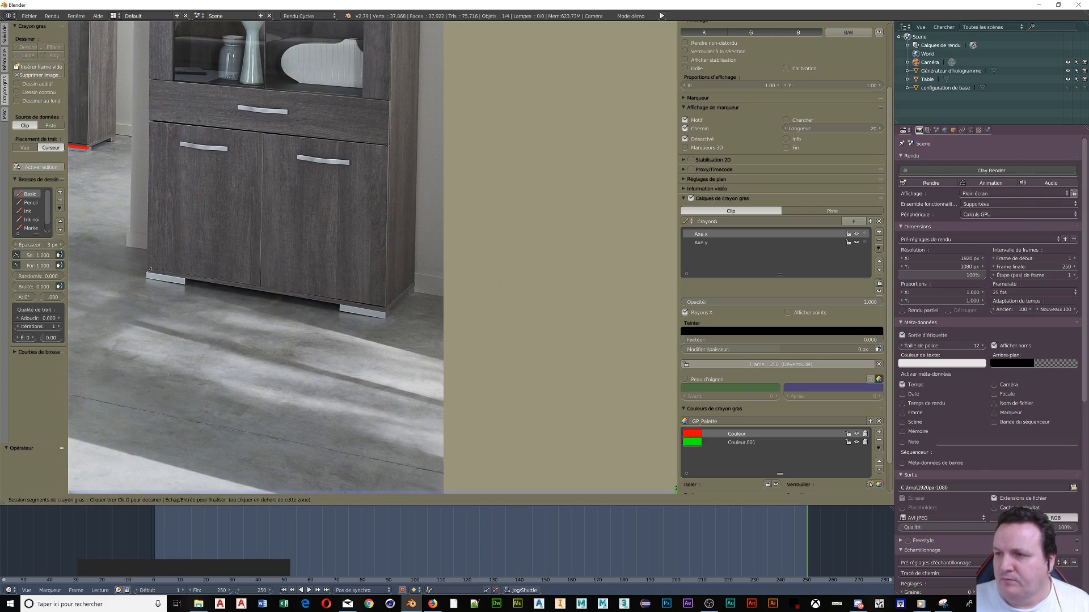
left_click_drag(149, 271, 385, 312)
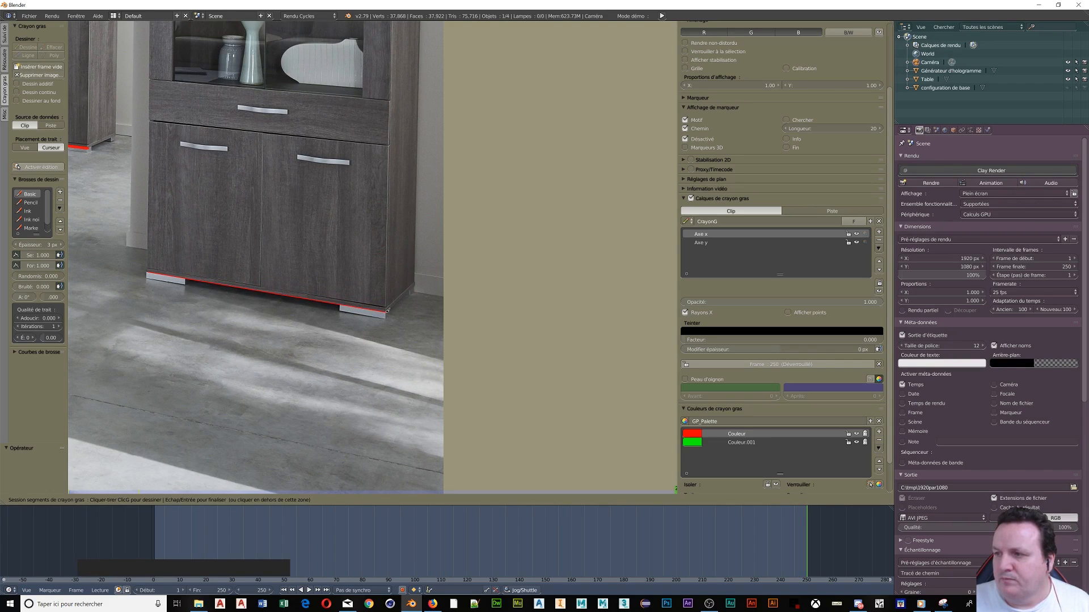
left_click_drag(387, 310, 386, 312)
Step: Draw a straight red line along the front top edge of the glass display cabinet, spanning its full width
mouse_move(358, 98)
middle_mouse_down()
mouse_move(363, 233)
mouse_move(360, 52)
middle_mouse_up()
left_click(25, 56)
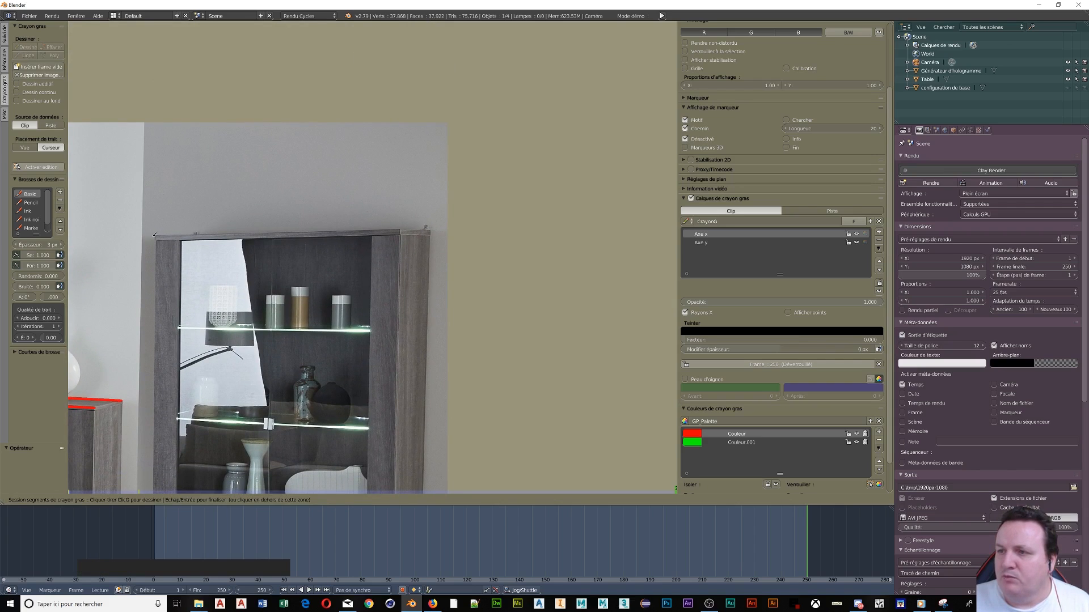
mouse_move(157, 235)
left_mouse_down()
mouse_move(377, 202)
mouse_move(401, 229)
left_mouse_up()
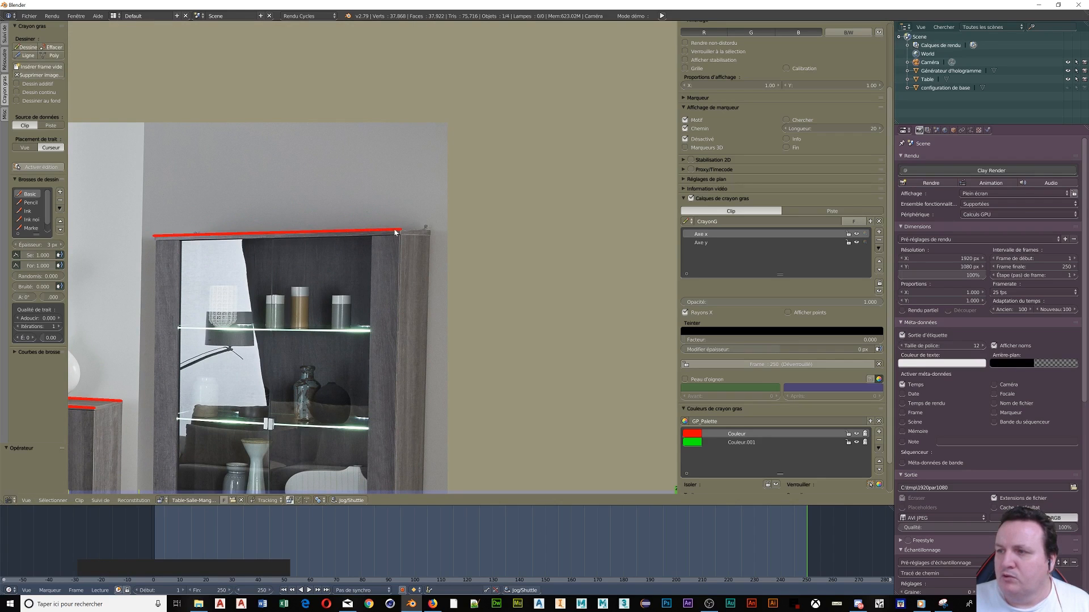
Step: Draw a straight red line along the top side edge of the tall bookcase nearest the sofa, from the wall to the front corner
scroll(391, 231, "down", 3)
mouse_move(312, 295)
middle_mouse_down()
mouse_move(403, 181)
mouse_move(590, 49)
middle_mouse_up()
middle_click_drag(317, 153, 586, 198)
middle_click_drag(332, 145, 423, 302)
scroll(264, 228, "up", 4)
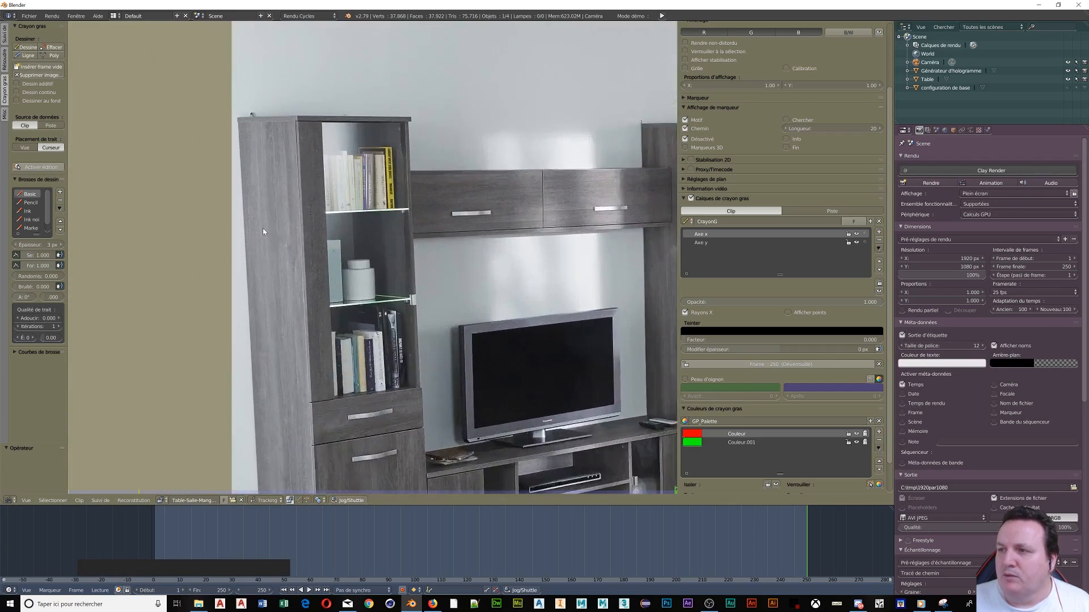
middle_click_drag(263, 228, 247, 279)
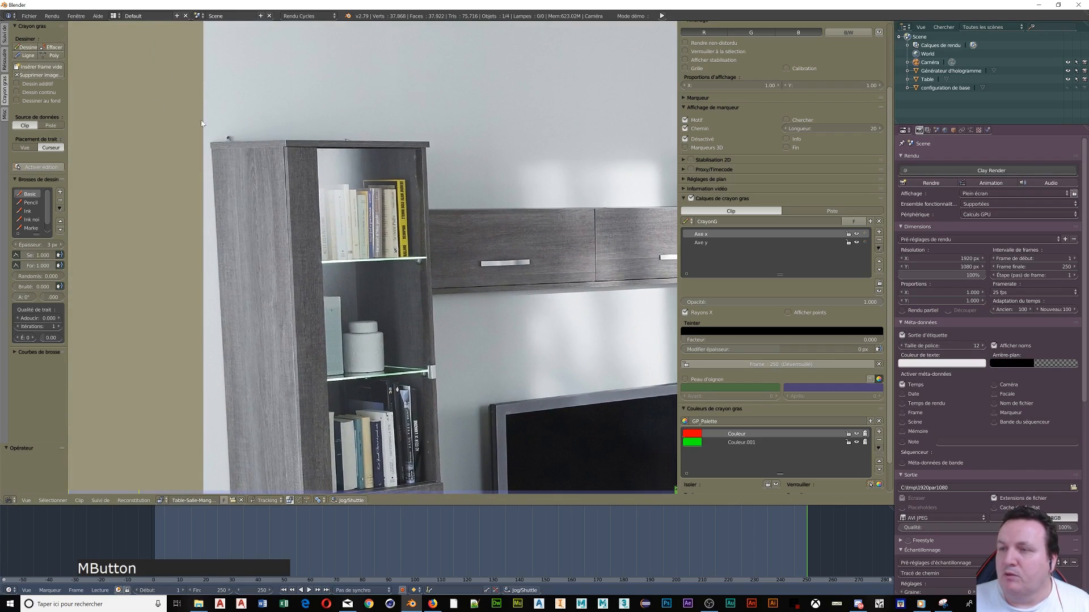
left_click(26, 55)
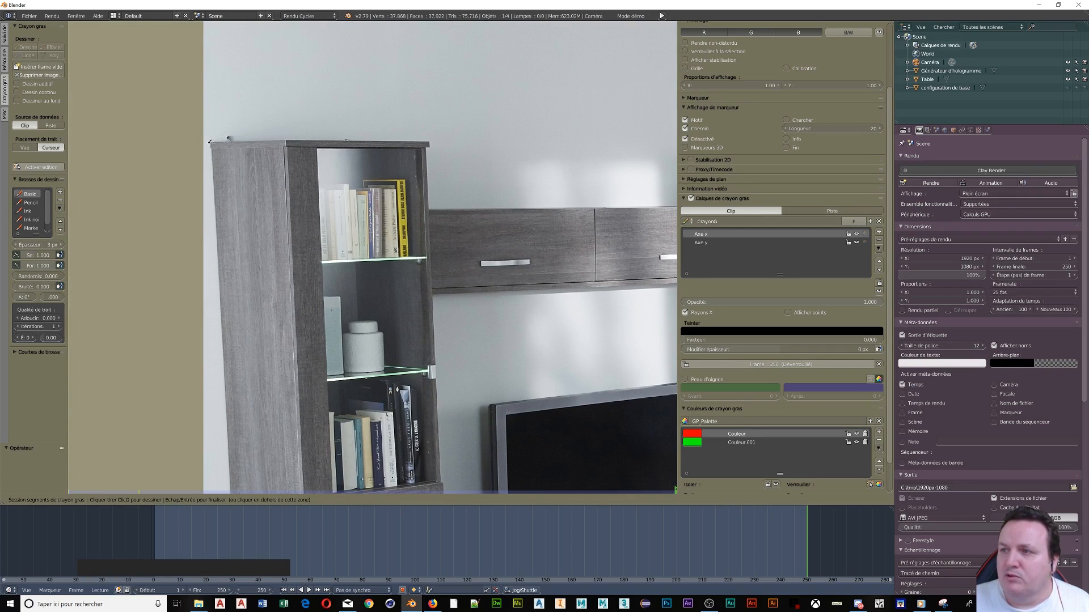
scroll(210, 143, "up", 4)
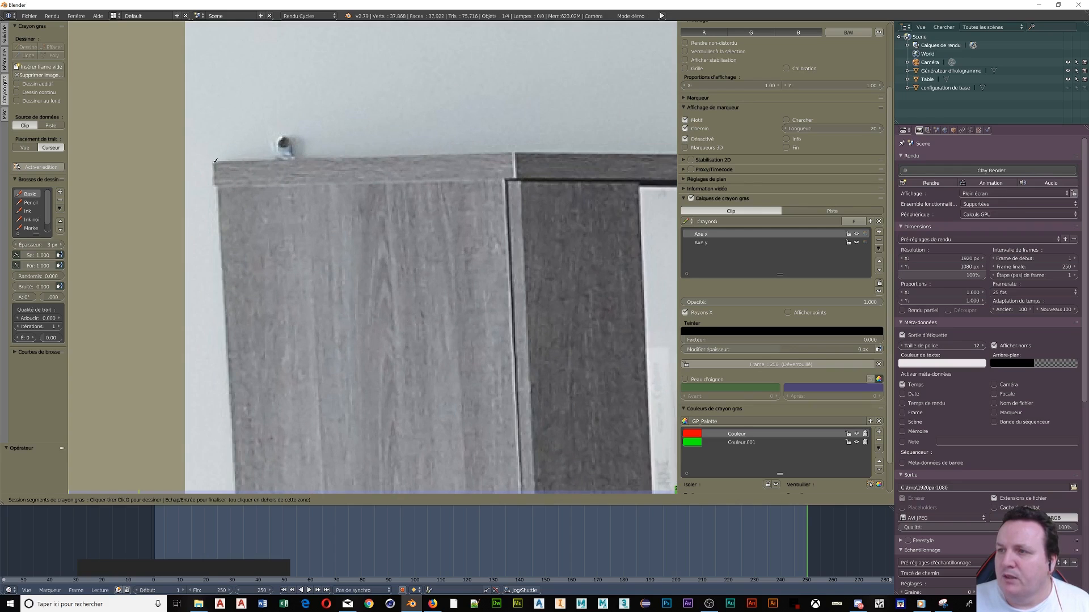
mouse_move(215, 161)
left_mouse_down()
mouse_move(513, 136)
mouse_move(515, 150)
left_mouse_up()
Step: Draw a straight red line along the bottom side edge of the same bookcase, from the wall to the front corner
scroll(513, 198, "down", 4)
middle_click_drag(510, 386, 446, 53)
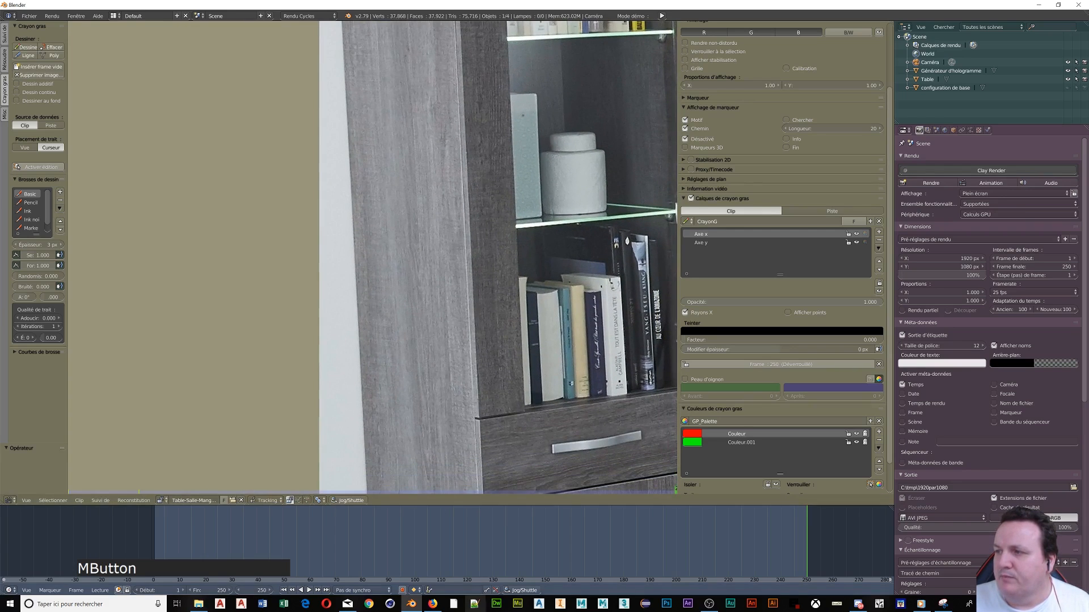
middle_click_drag(392, 418, 350, 606)
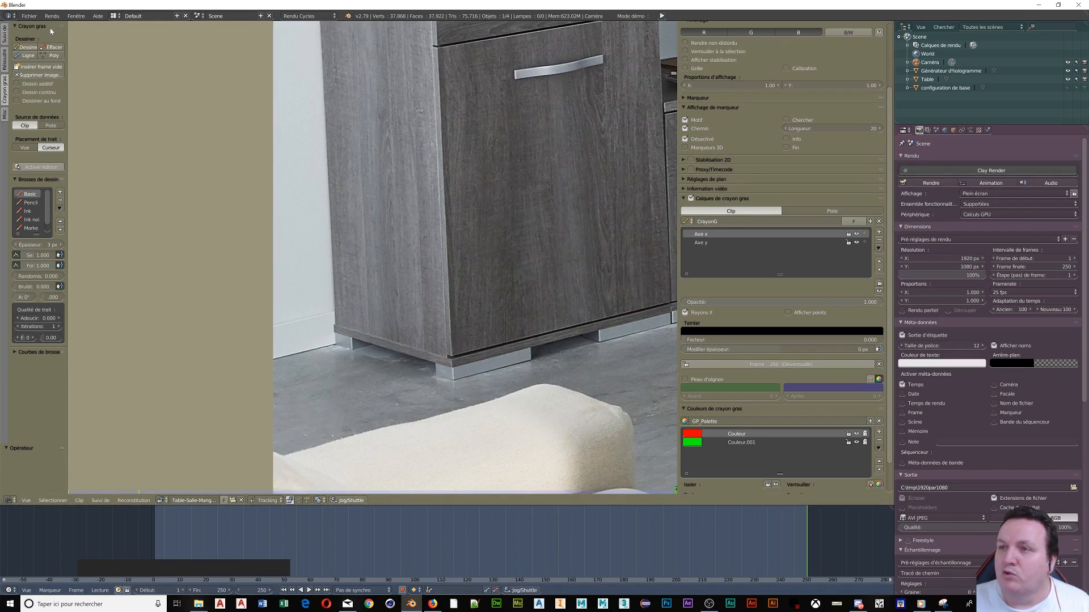
left_click(27, 56)
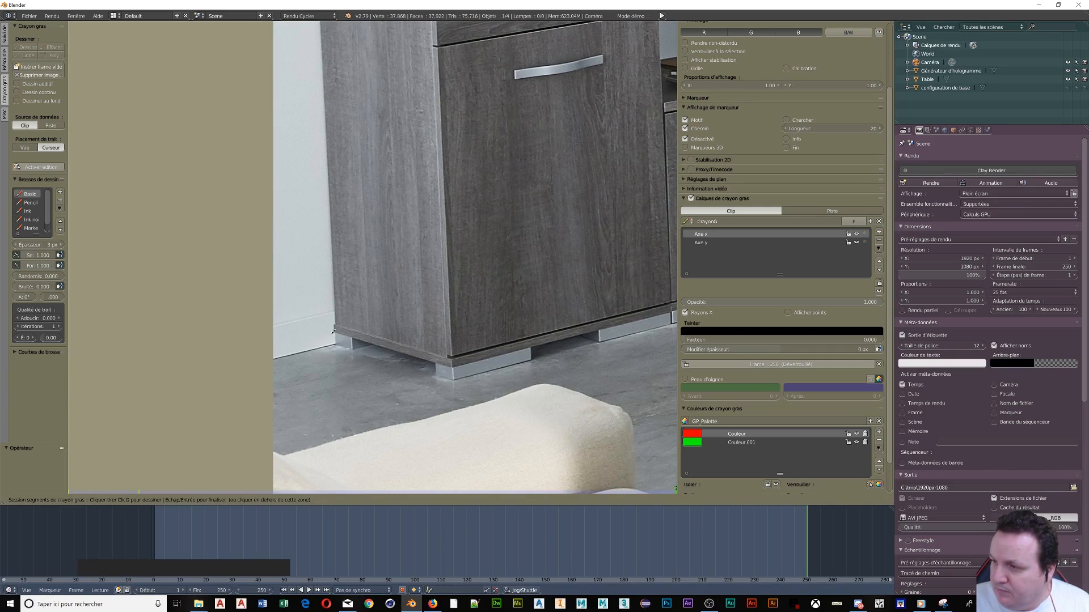
left_click_drag(336, 329, 444, 361)
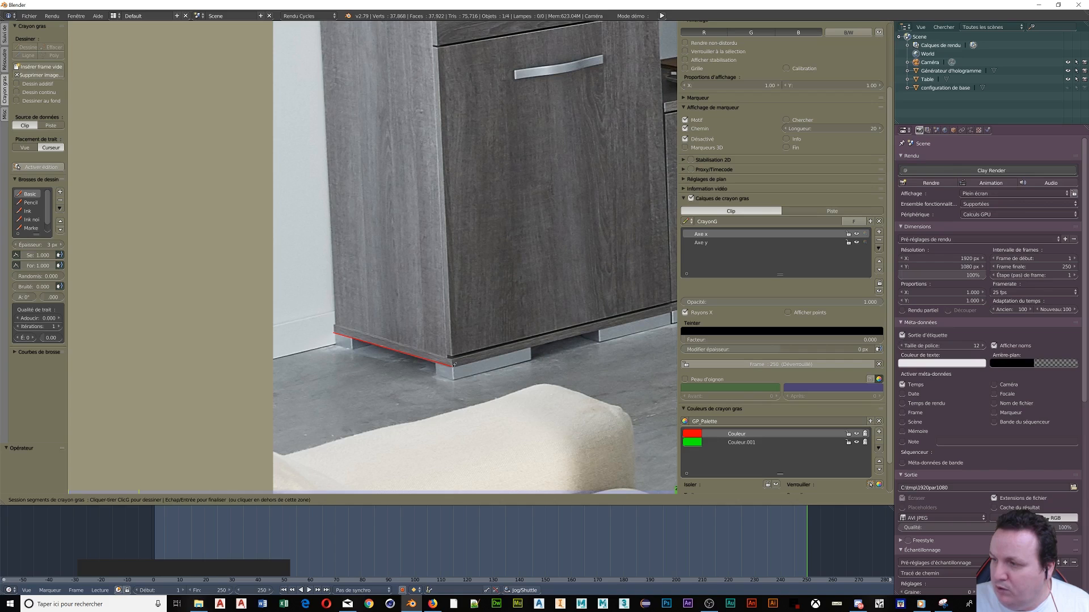
key("Escape")
Step: Draw a straight red line where the TV stand's top meets the side of the bookcase beside the curtain
scroll(497, 247, "down", 5)
middle_click_drag(497, 247, 315, 378)
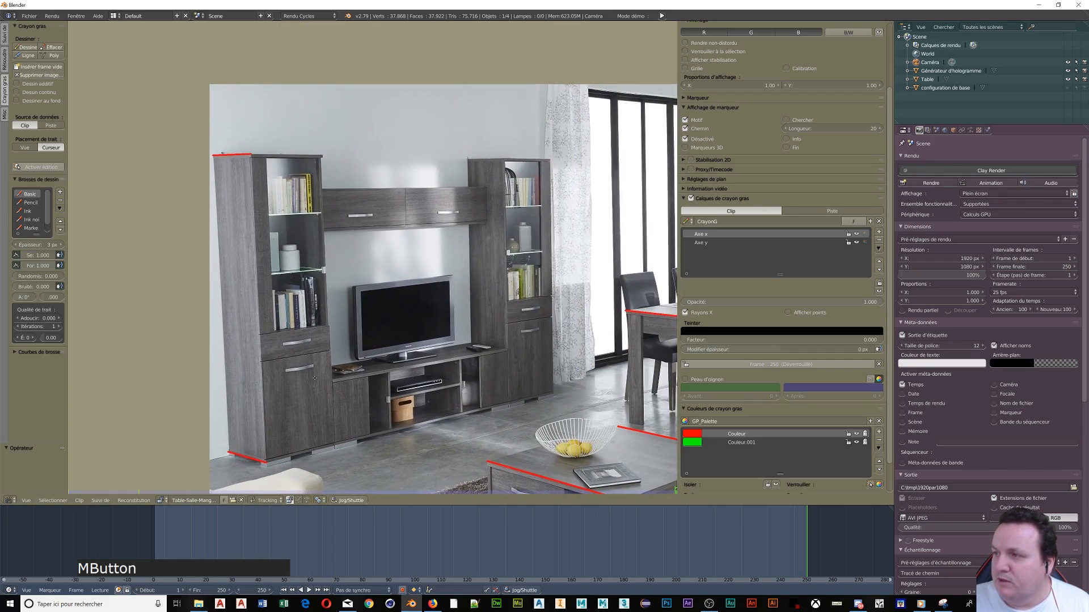
scroll(315, 378, "up", 4)
middle_click_drag(239, 198, 135, 50)
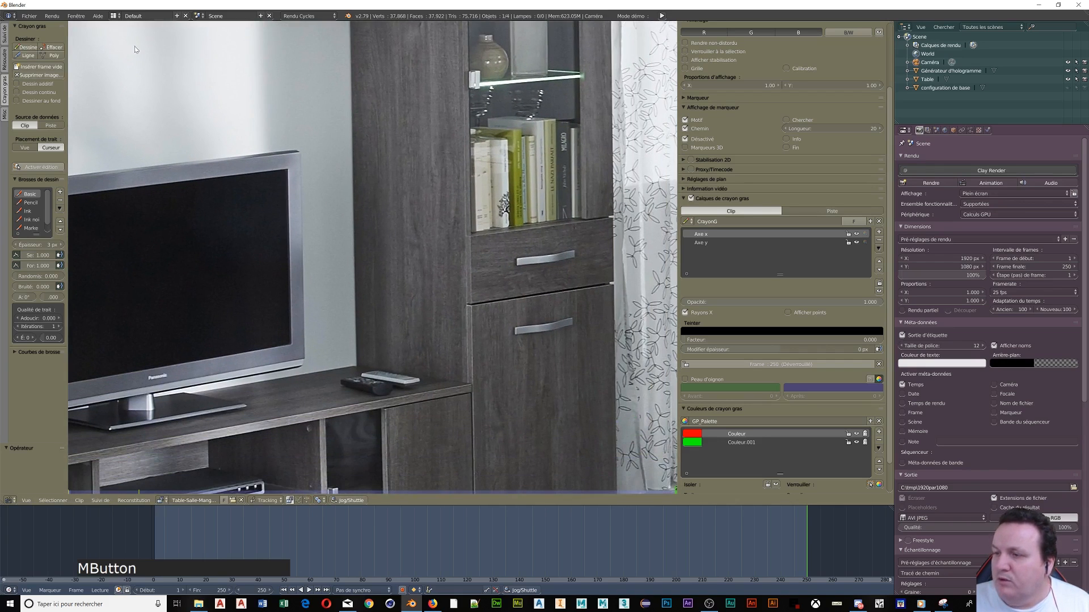
left_click(29, 56)
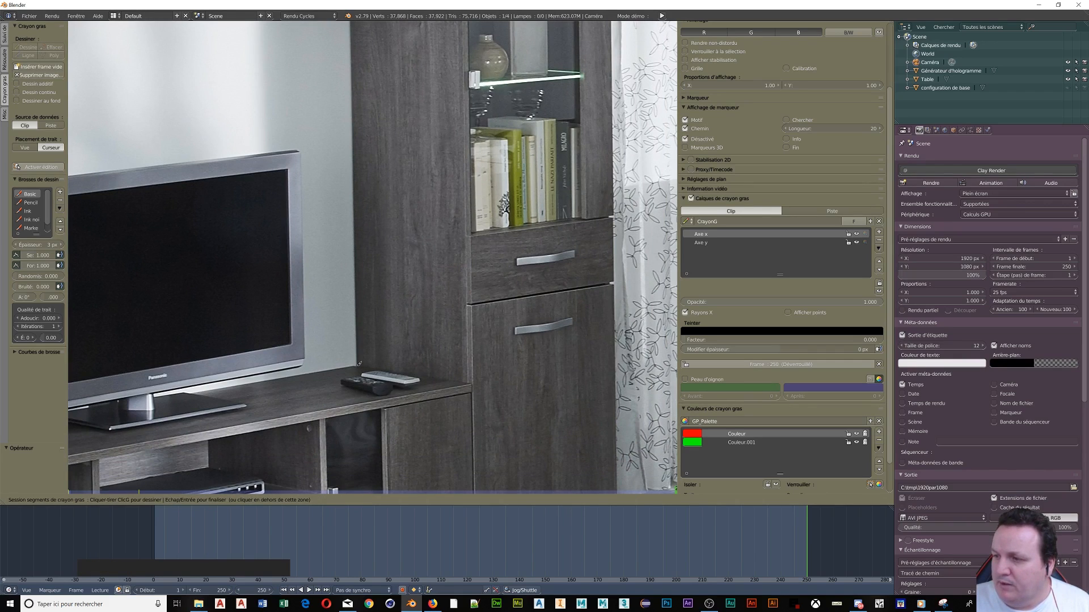
left_click_drag(359, 364, 469, 381)
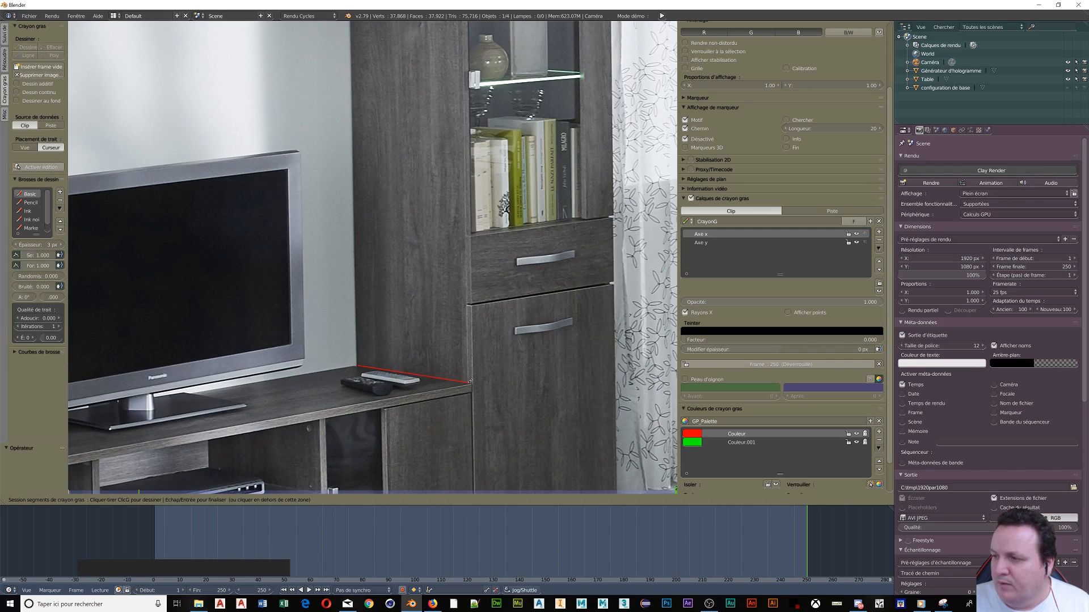
key("Return")
Step: Draw a straight red line along the top side edge of the bookcase beside the curtain, from the wall to the front corner
scroll(437, 243, "down", 4)
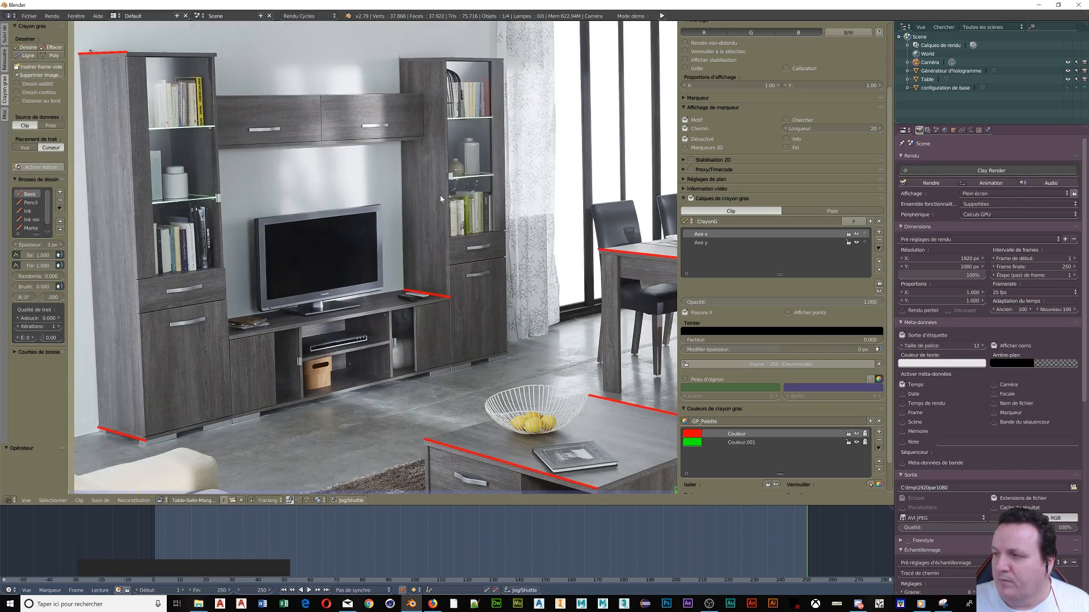
middle_click_drag(448, 118, 405, 350)
scroll(404, 350, "up", 4)
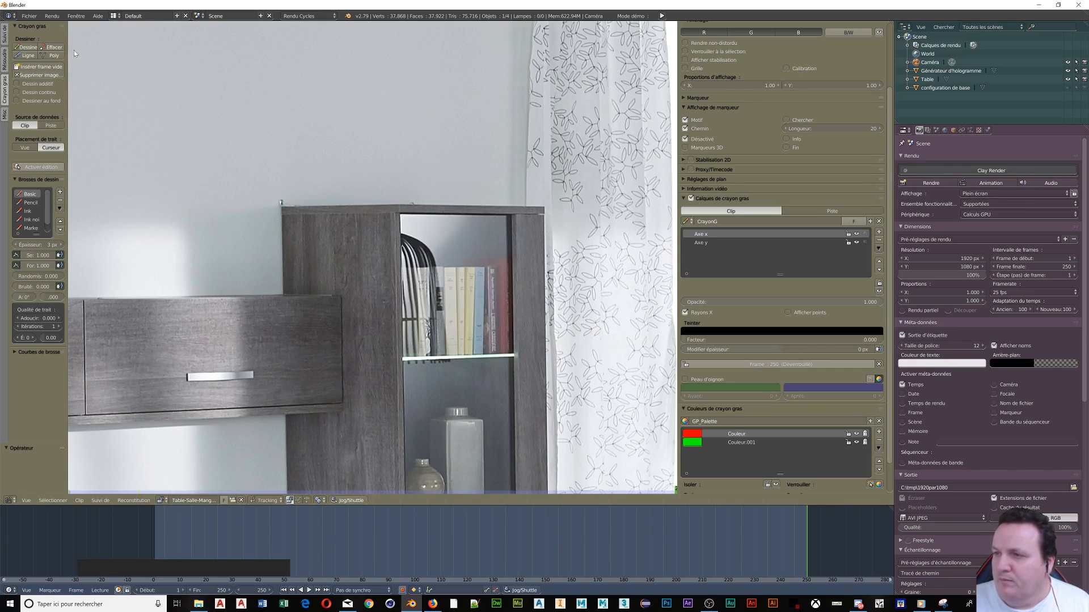
left_click(33, 55)
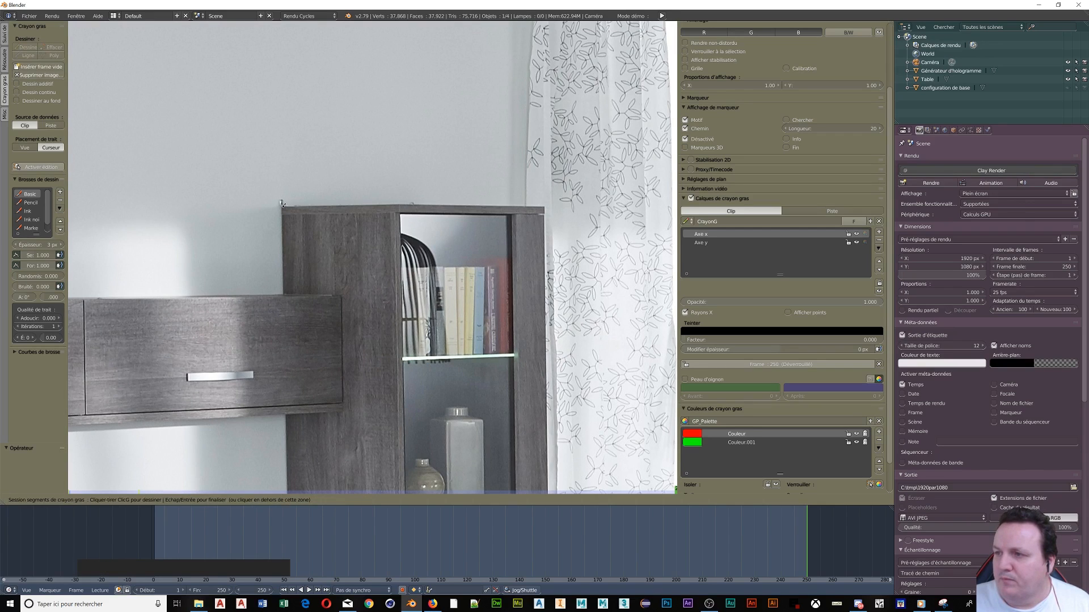
mouse_move(282, 203)
left_mouse_down()
mouse_move(368, 176)
mouse_move(401, 204)
left_mouse_up()
Step: Make Axe y the active grease pencil layer with the green Couleur.001, and hide the Axe x layer
scroll(411, 252, "down", 11)
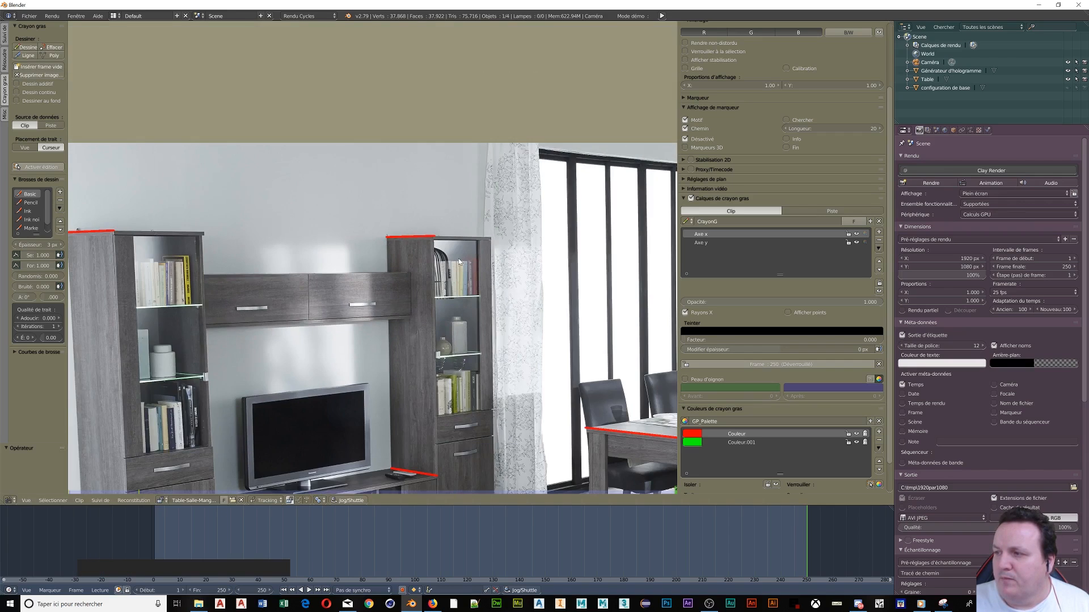
mouse_move(413, 281)
middle_mouse_down()
mouse_move(455, 295)
mouse_move(380, 239)
middle_mouse_up()
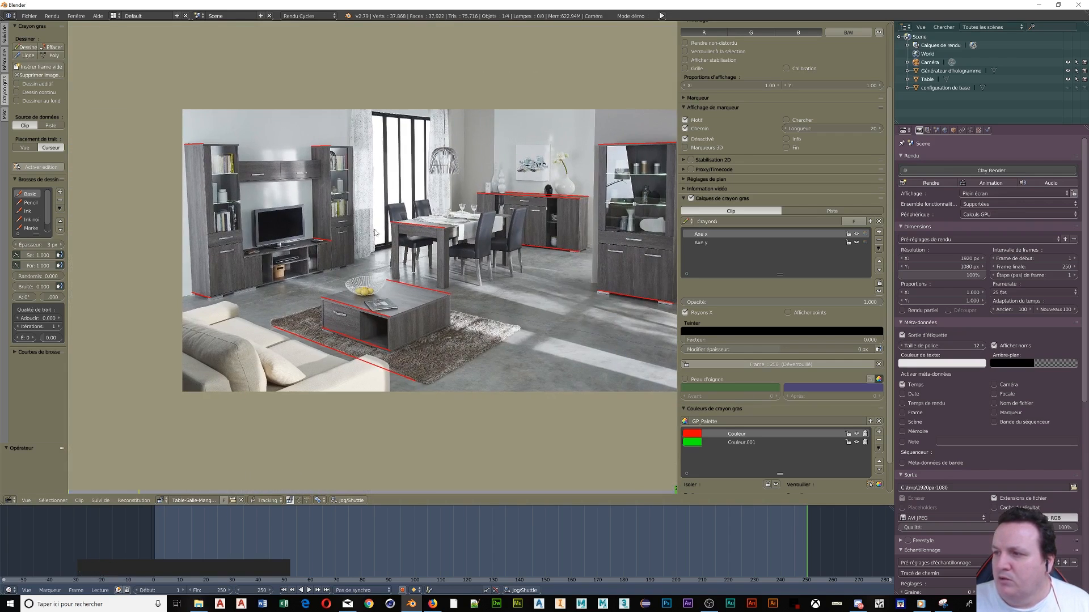
scroll(365, 246, "down", 2)
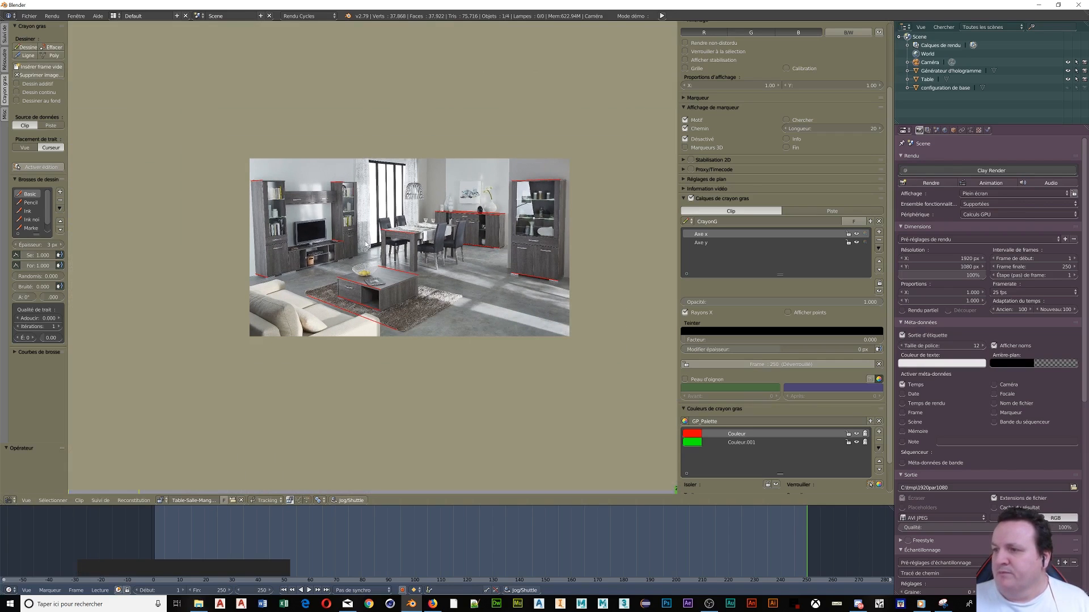
scroll(366, 245, "up", 1)
scroll(358, 248, "up", 1)
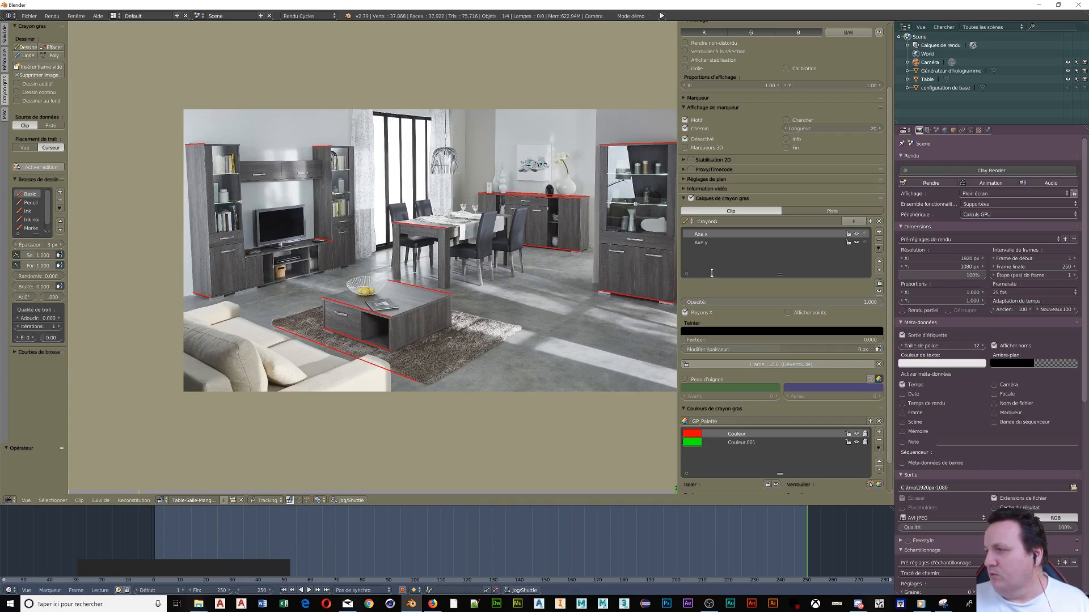
left_click(710, 243)
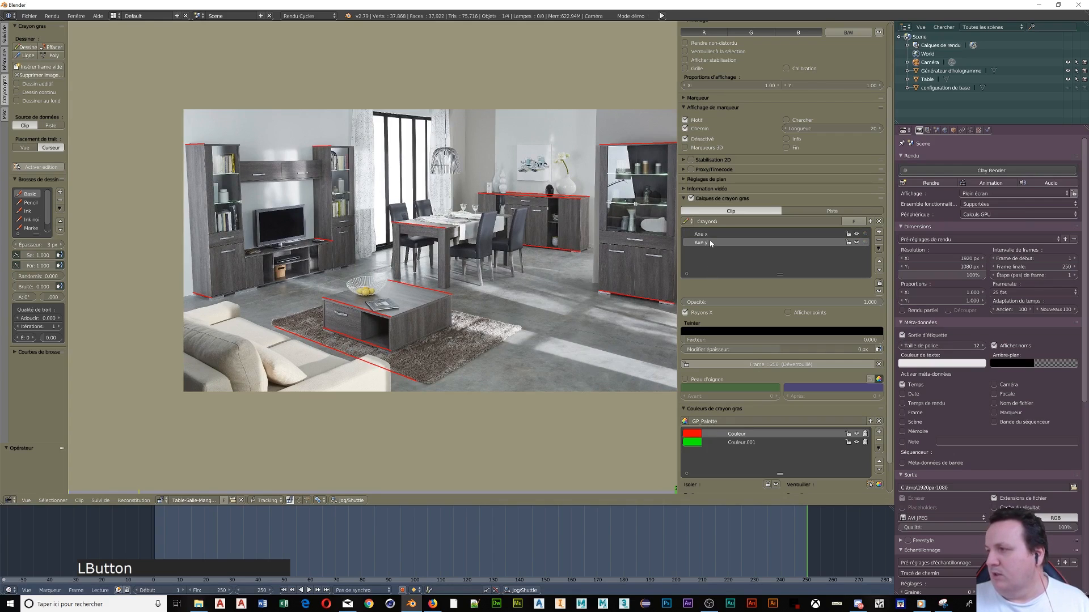
left_click(751, 444)
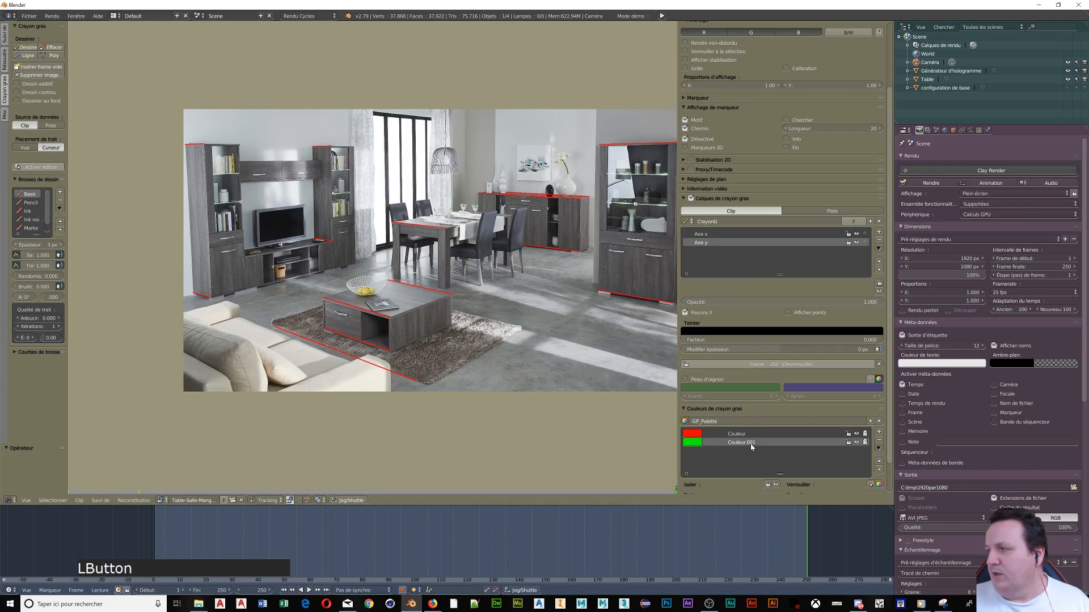
left_click(856, 234)
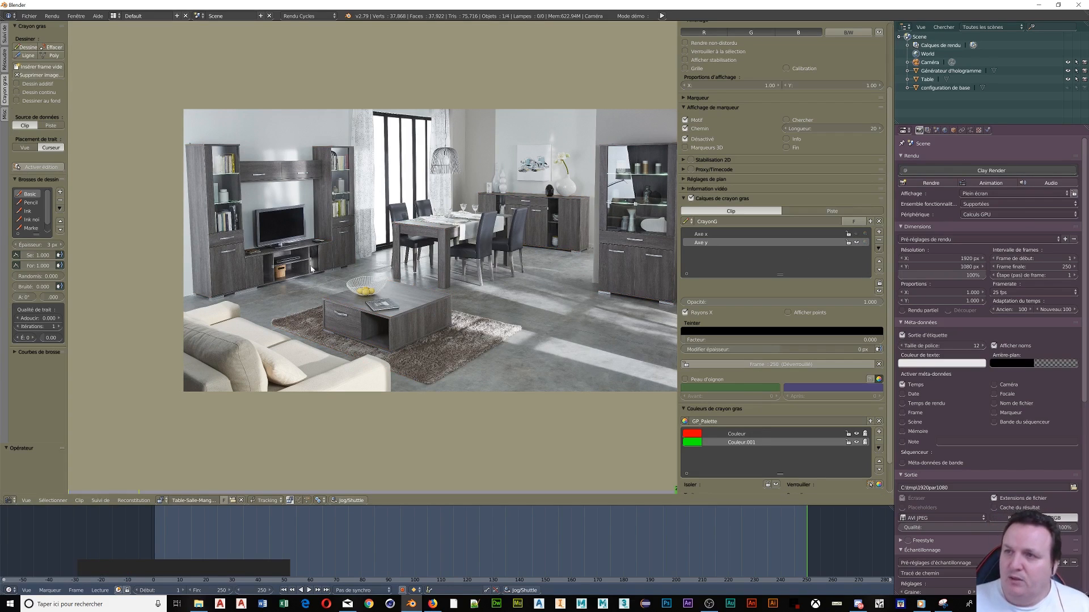
Step: Draw a straight green line along the bottom edge of the coffee table's closed side panel, from the near to the far corner
left_click(24, 58)
scroll(298, 292, "up", 7)
mouse_move(408, 222)
middle_mouse_down()
mouse_move(343, 182)
mouse_move(71, 67)
mouse_move(168, 132)
middle_mouse_up()
scroll(293, 278, "up", 3)
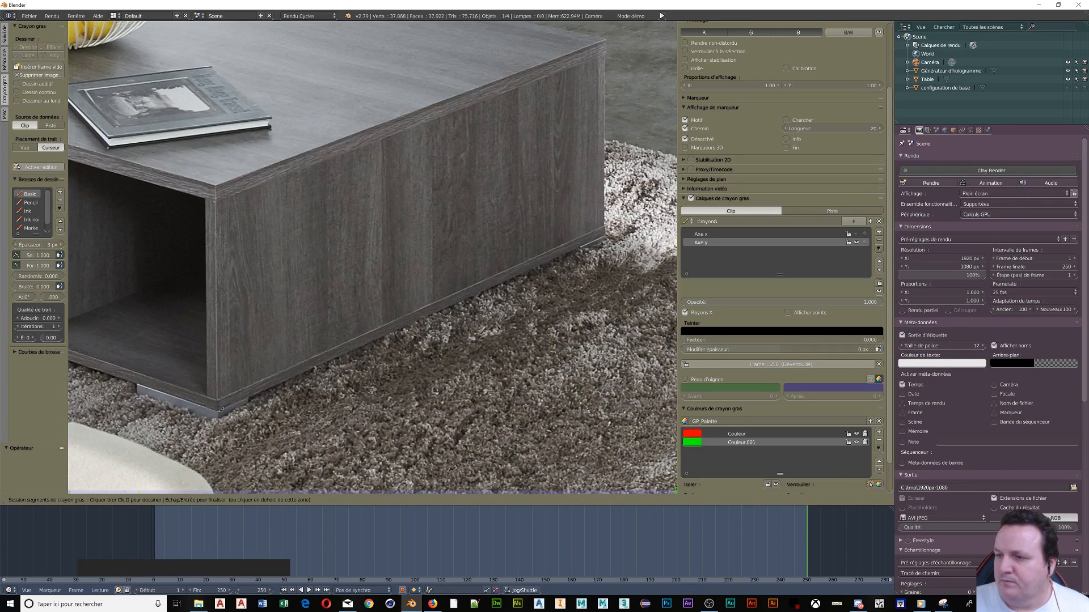
left_click_drag(221, 409, 606, 238)
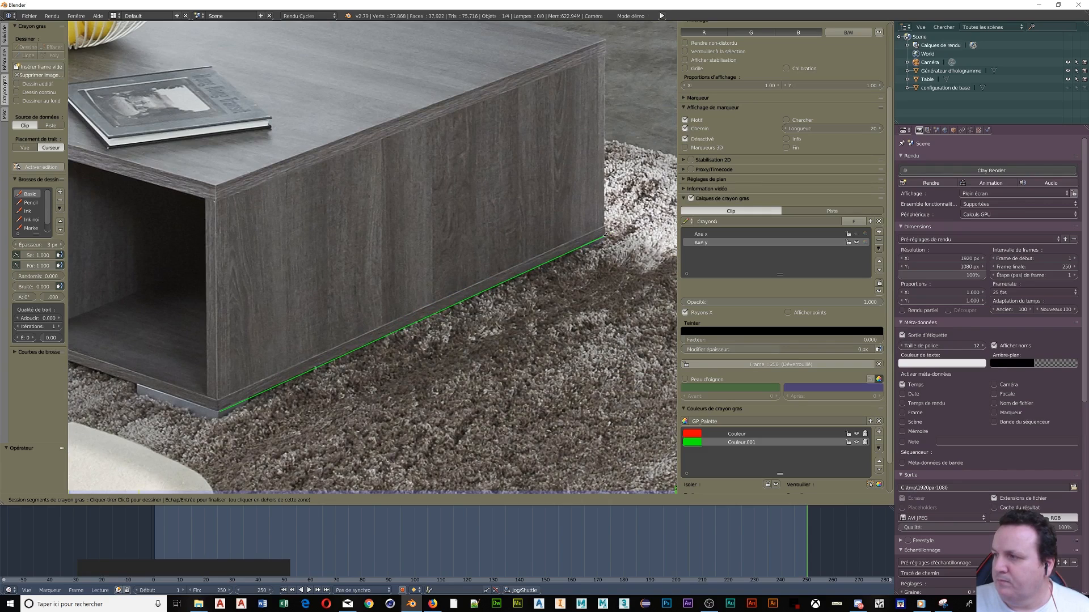
left_click_drag(607, 236, 606, 234)
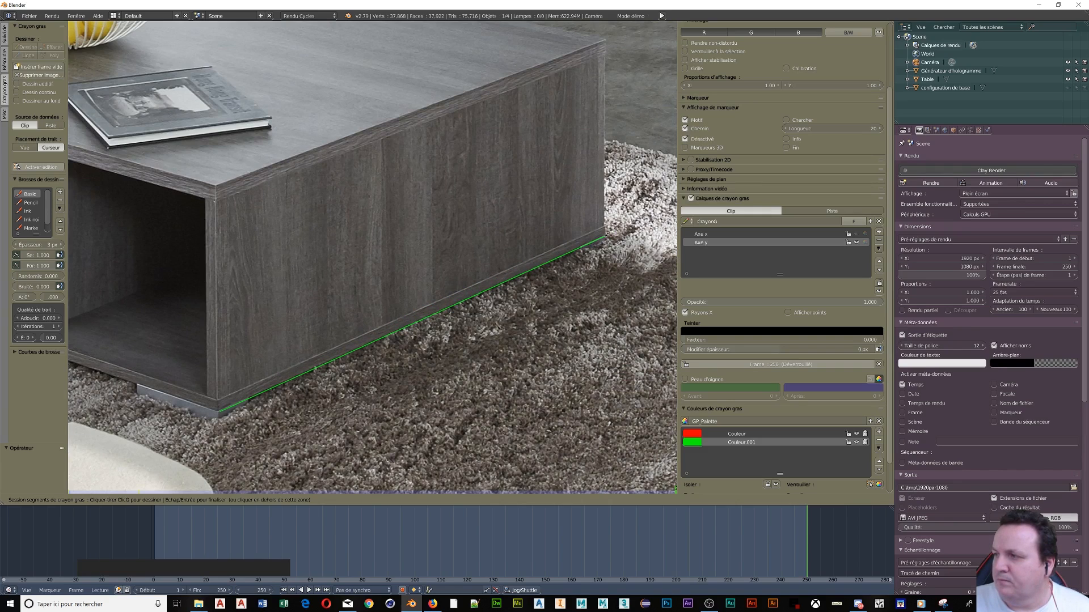
key("Return")
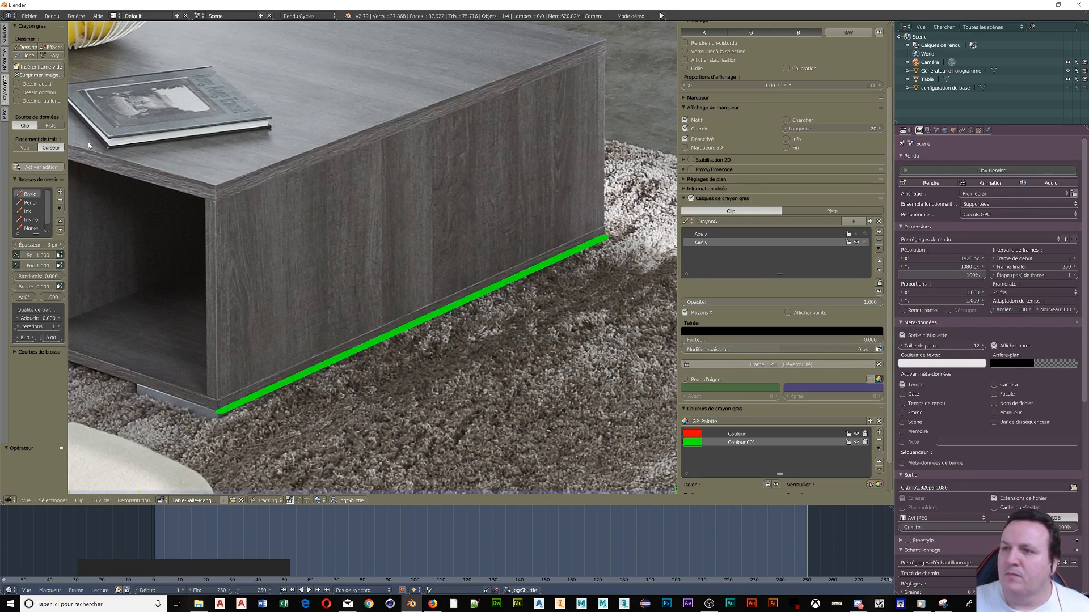
Step: Draw straight green lines along the coffee table top's edge above the closed side panel and along its opposite edge behind the bowl
left_click(28, 55)
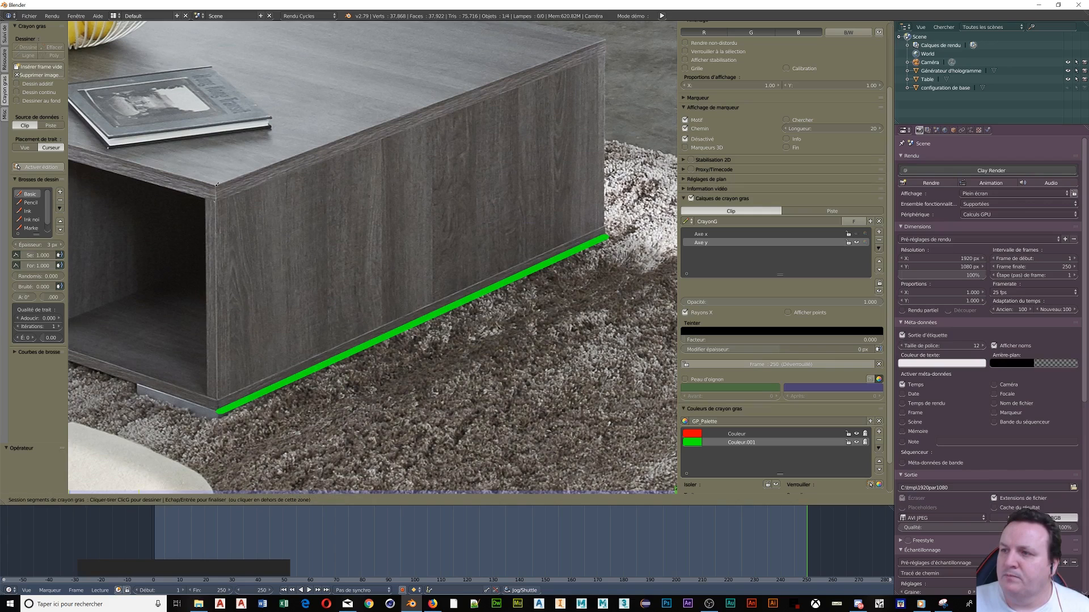
mouse_move(217, 184)
left_mouse_down()
mouse_move(600, 54)
mouse_move(608, 38)
left_mouse_up()
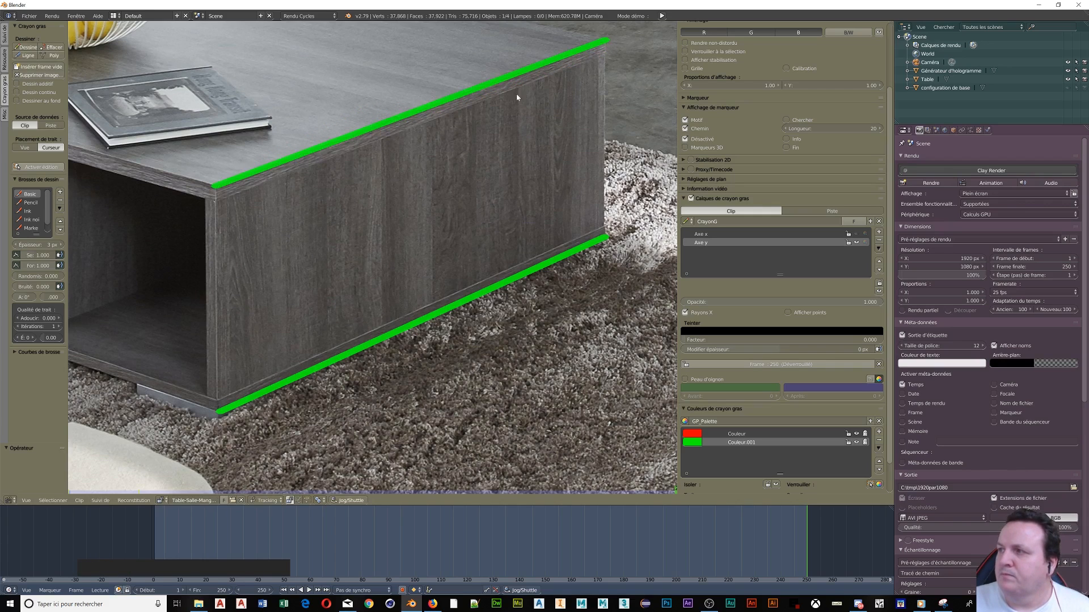
mouse_move(368, 130)
middle_mouse_down()
mouse_move(379, 167)
mouse_move(623, 449)
mouse_move(641, 416)
middle_mouse_up()
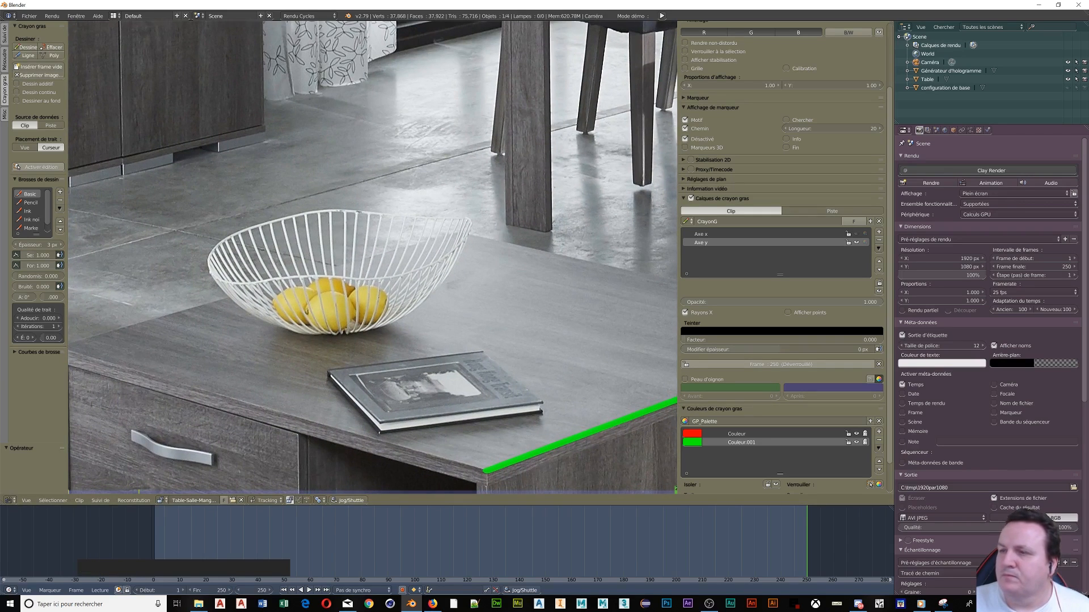
left_click(28, 55)
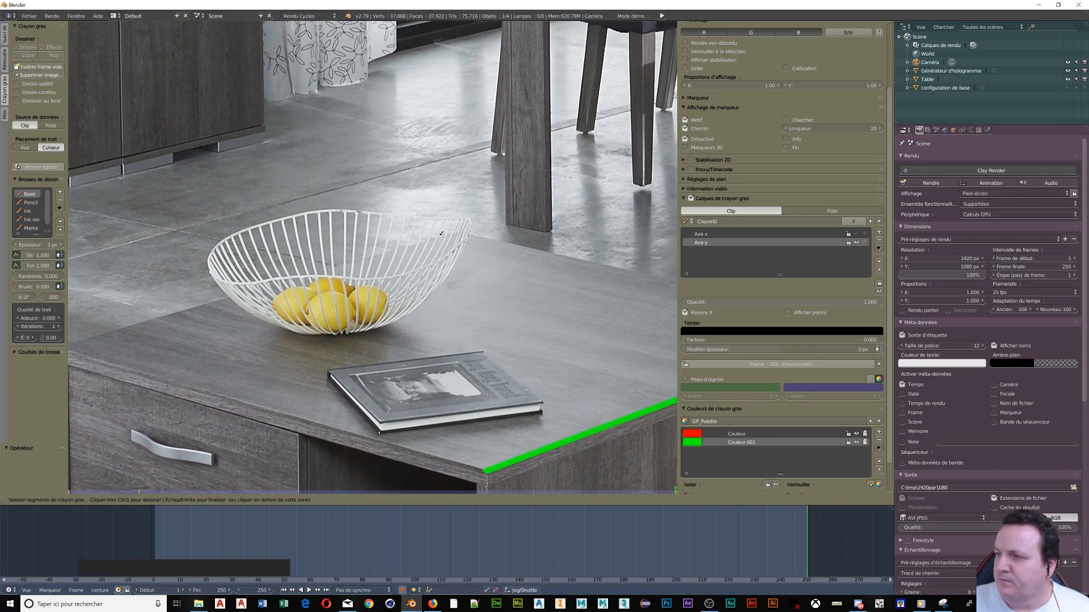
left_click_drag(444, 234, 59, 346)
Step: Draw a straight green line along the front bottom edge of the TV wall unit, from the near bookcase to the one beside the curtain
scroll(272, 342, "down", 3)
mouse_move(278, 343)
middle_mouse_down()
mouse_move(106, 432)
mouse_move(184, 460)
middle_mouse_up()
middle_click_drag(490, 370, 379, 256)
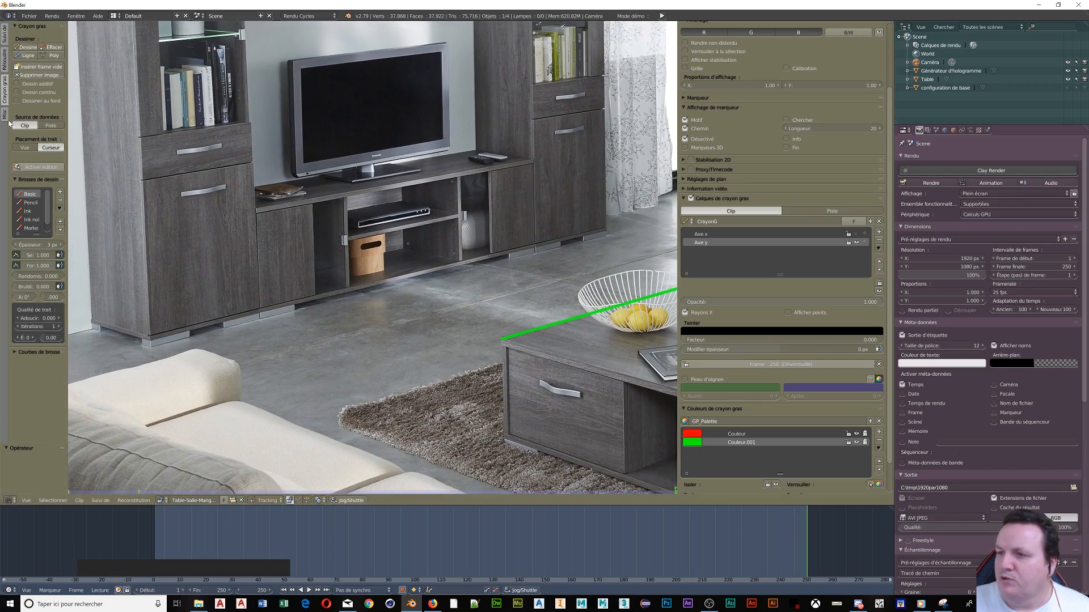
left_click(32, 58)
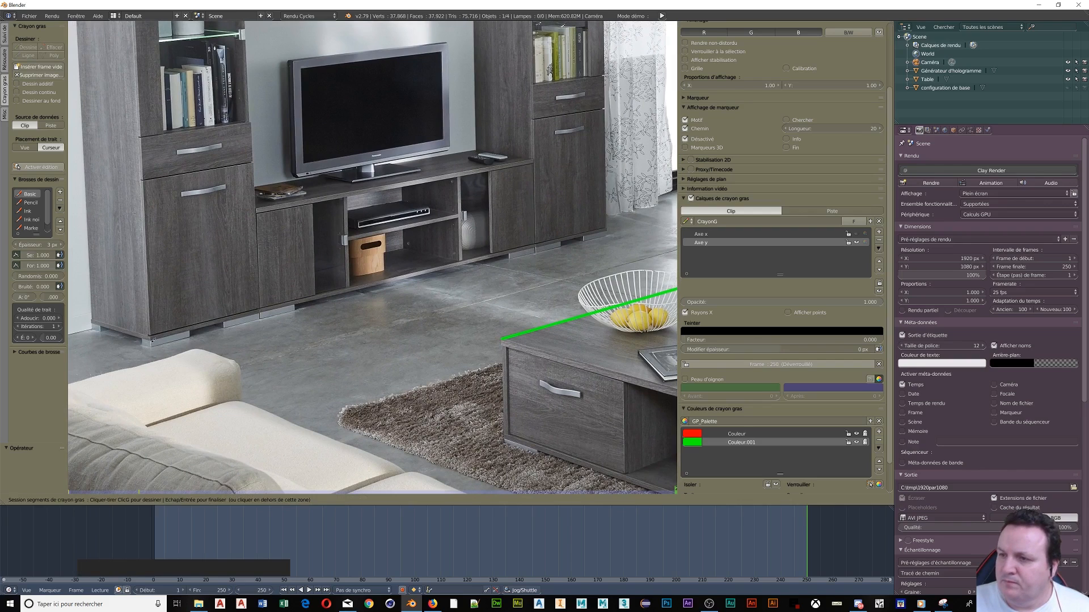
left_click_drag(152, 339, 607, 231)
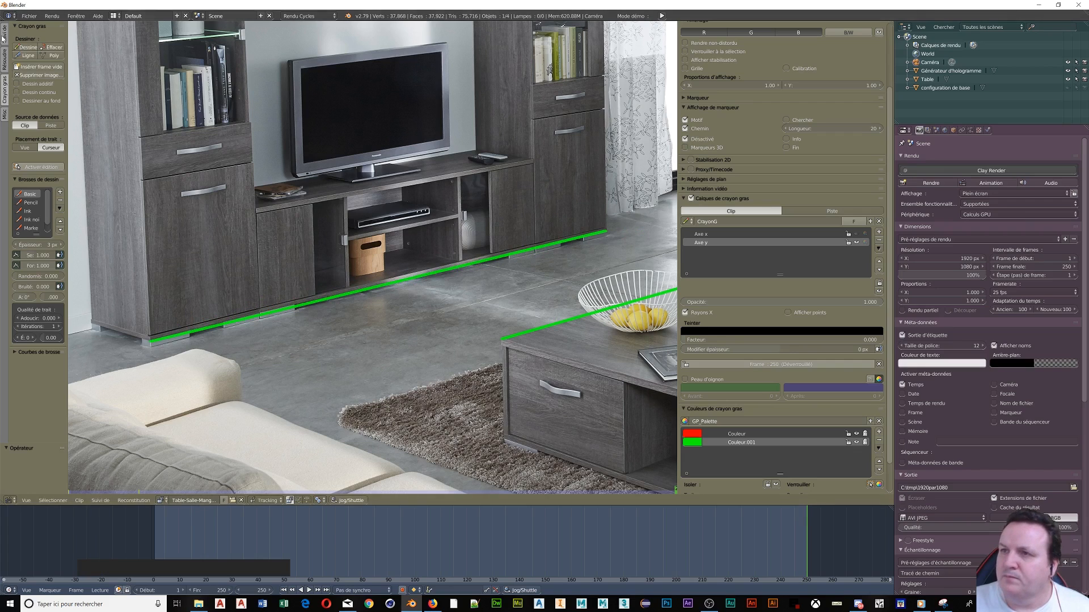
Step: Draw a straight green line along the front top edge of the TV stand, between the two bookcases
left_click(33, 55)
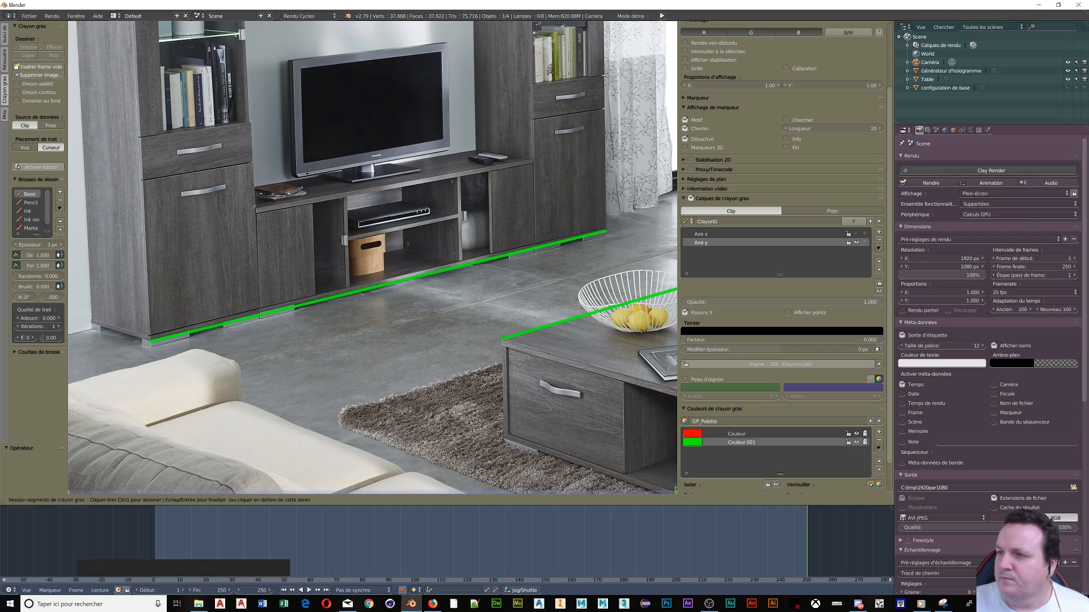
left_click_drag(258, 207, 533, 160)
key("Return")
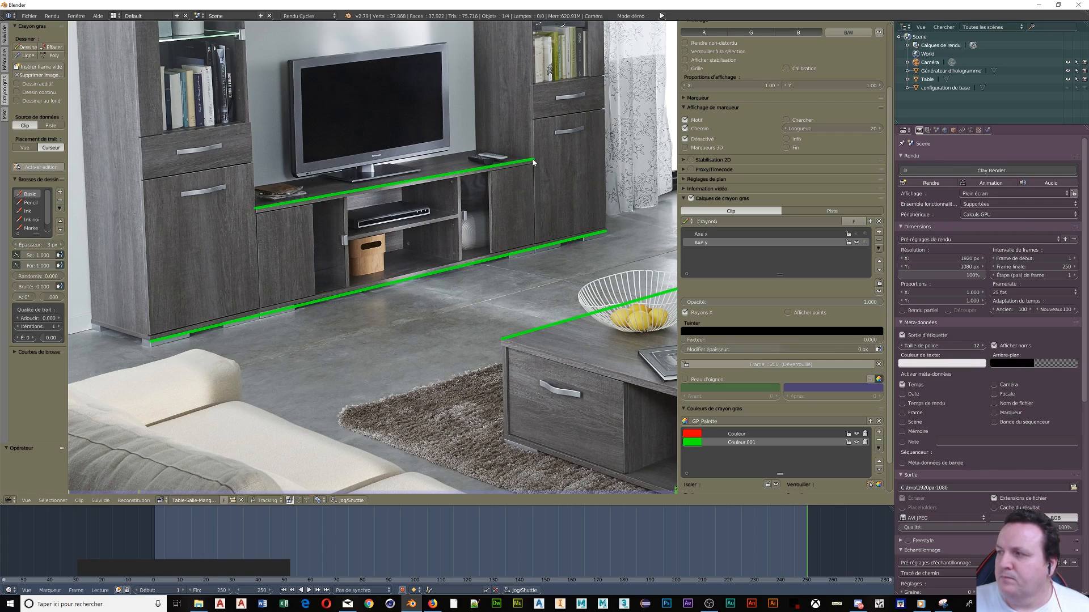
Step: Draw a straight green line along the rug's long edge on the open floor side, from the near to the far corner
scroll(416, 64, "down", 1)
scroll(417, 68, "down", 3)
middle_click_drag(607, 149, 338, 349)
scroll(337, 349, "up", 3)
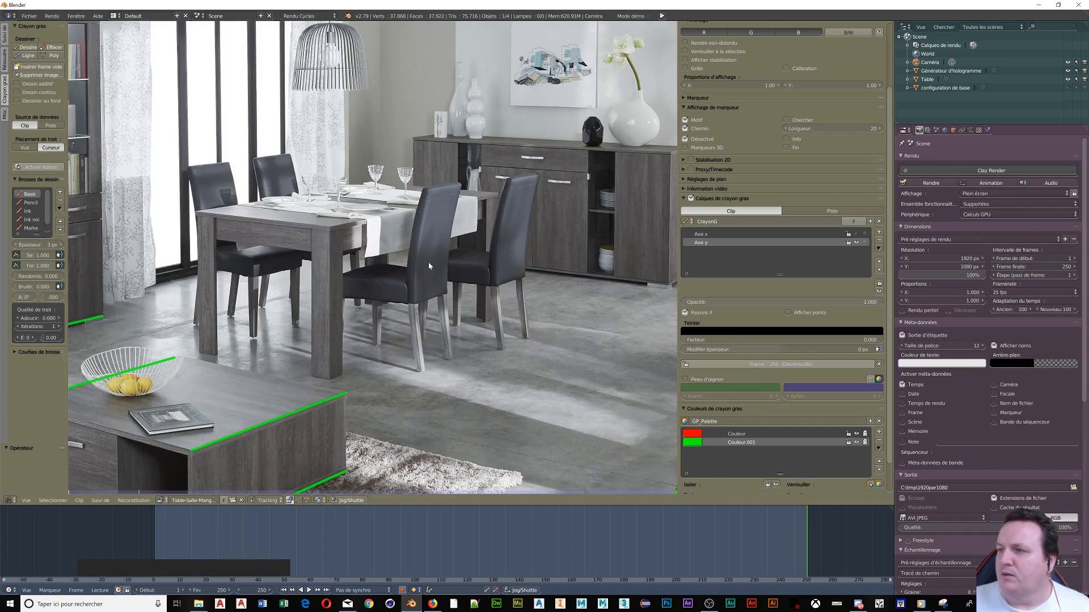
scroll(419, 267, "up", 3)
middle_click_drag(355, 224, 458, 344)
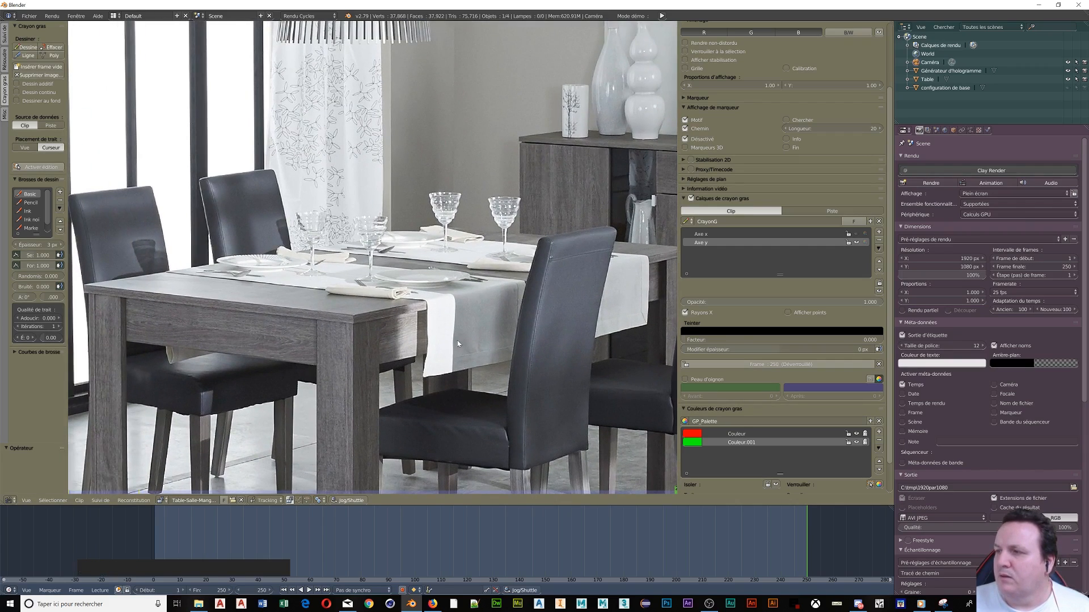
middle_click_drag(442, 275, 384, 403)
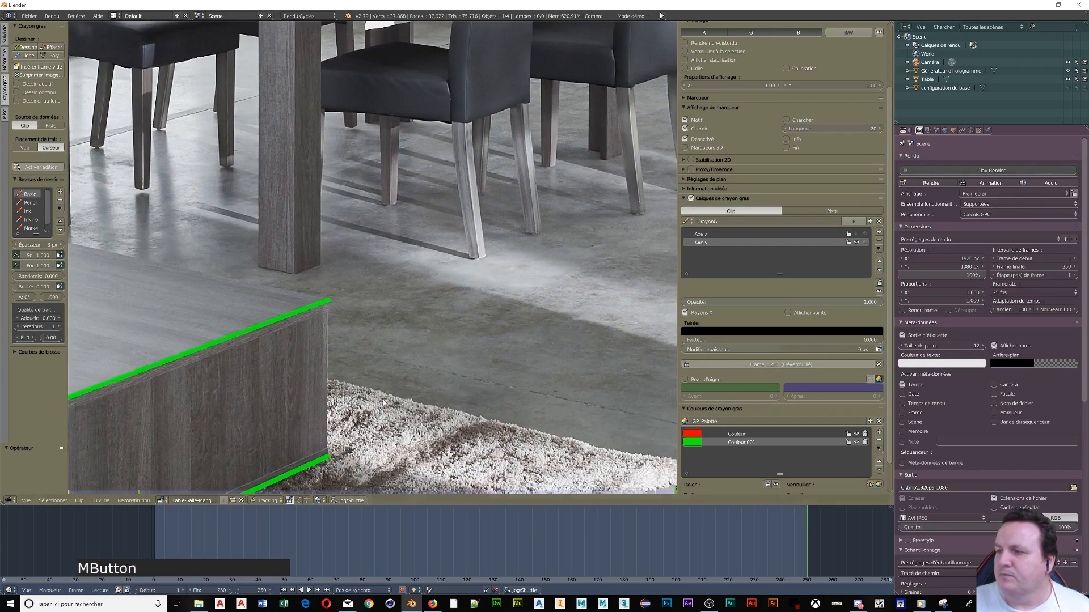
scroll(357, 554, "down", 2)
scroll(329, 352, "down", 5)
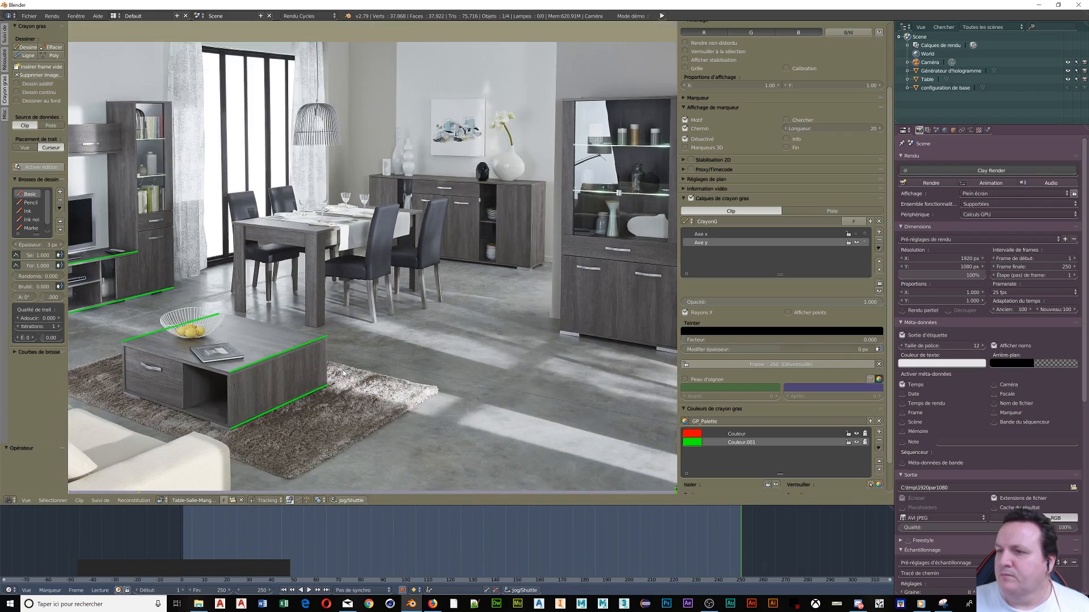
middle_click_drag(343, 374, 282, 287)
scroll(176, 342, "up", 3)
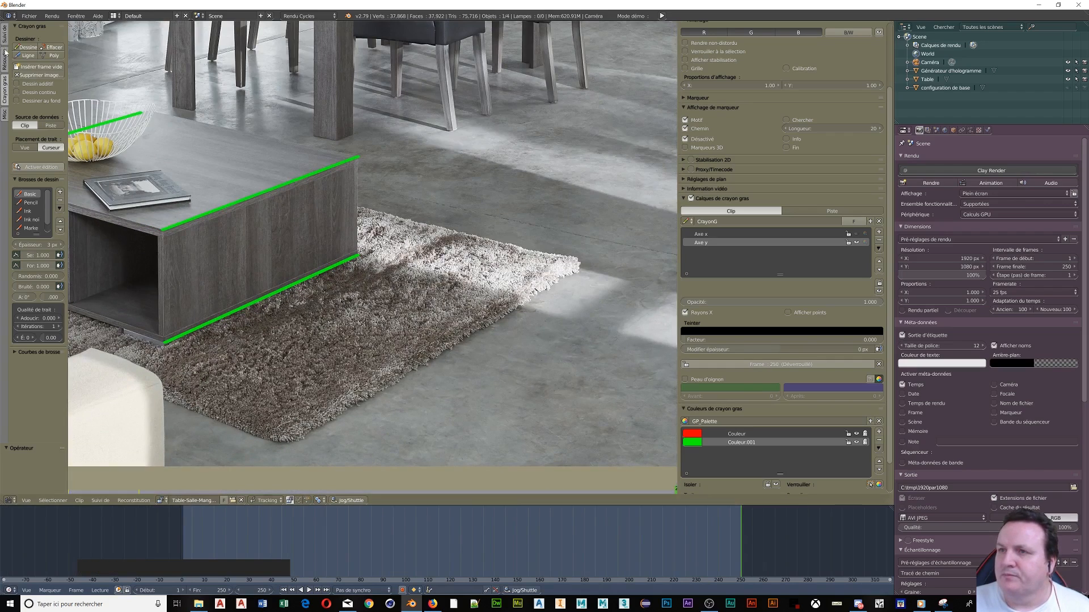
left_click(27, 56)
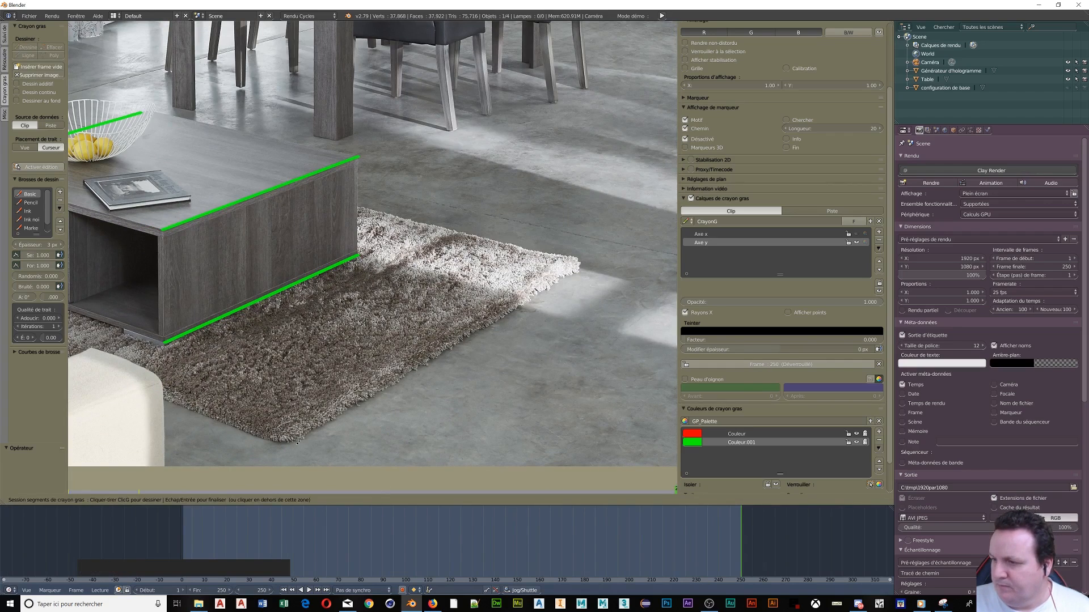
left_click_drag(303, 437, 576, 269)
Step: Draw a straight green line along the bottom side edge of the glass display cabinet, from the wall to the front corner
scroll(542, 235, "down", 5)
middle_click_drag(543, 235, 249, 418)
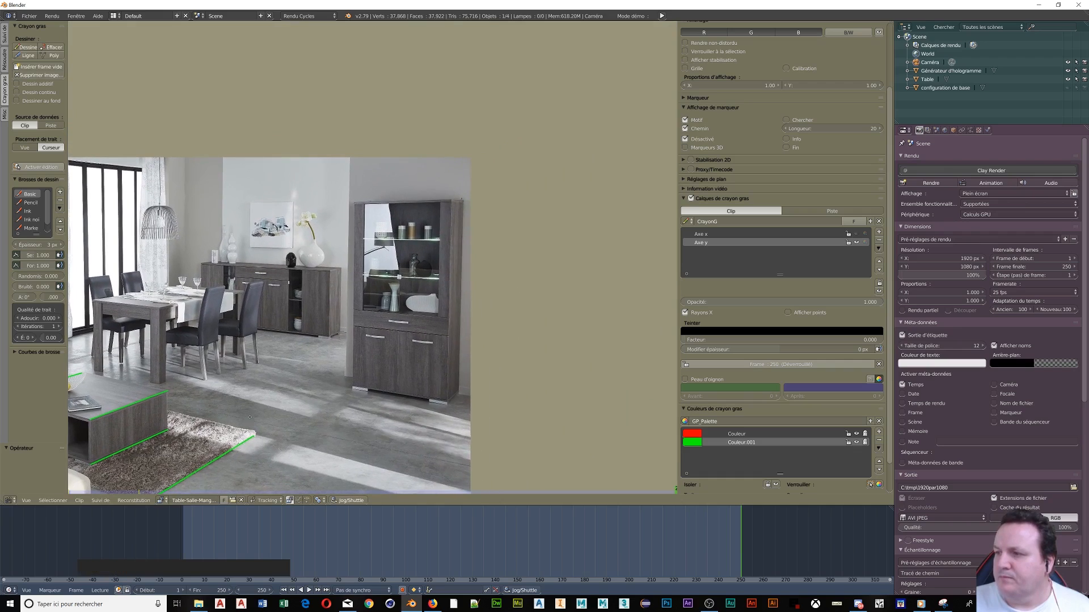
left_click(25, 55)
scroll(454, 295, "up", 4)
middle_click_drag(386, 247, 203, 446)
scroll(174, 197, "up", 6)
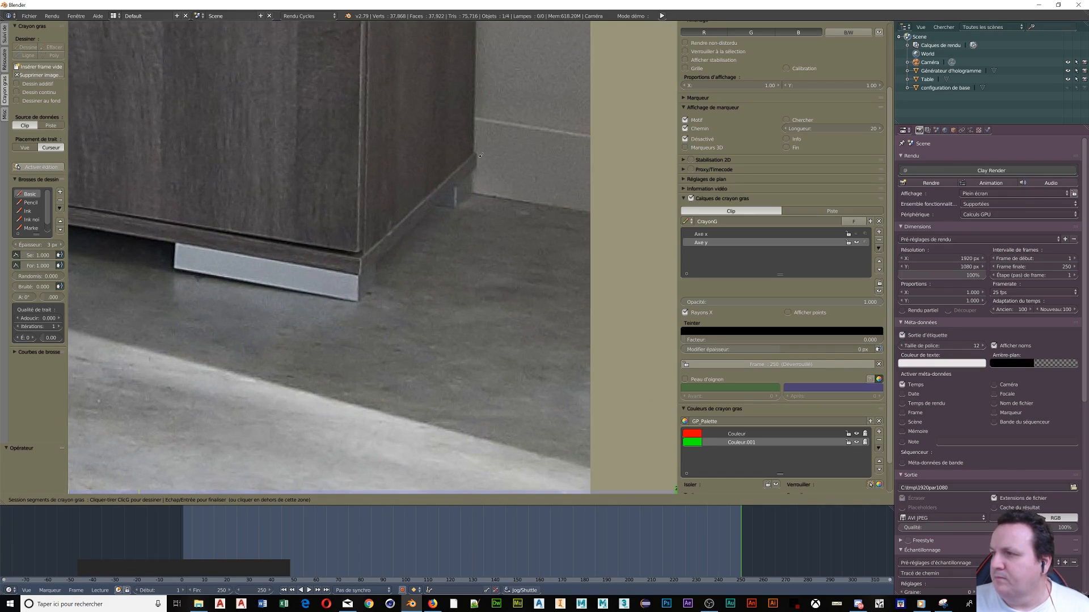
mouse_move(477, 153)
left_mouse_down()
mouse_move(391, 213)
mouse_move(361, 261)
left_mouse_up()
key("Escape")
Step: Draw a straight green line along the top side edge of the glass display cabinet, from the wall to the front corner
scroll(341, 206, "down", 3)
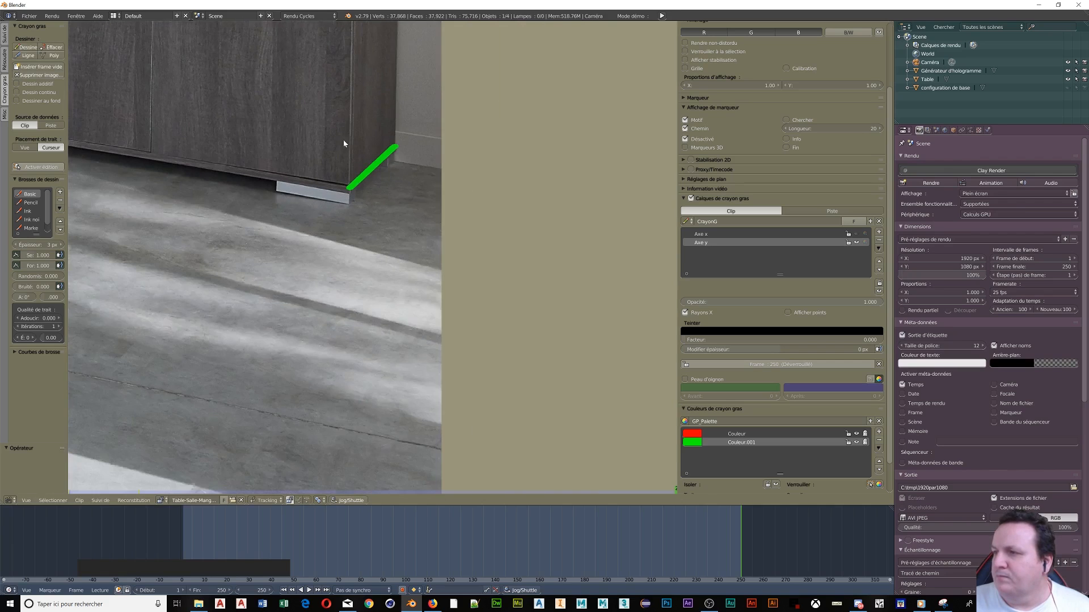
mouse_move(352, 169)
middle_mouse_down()
mouse_move(347, 209)
mouse_move(366, 240)
middle_mouse_up()
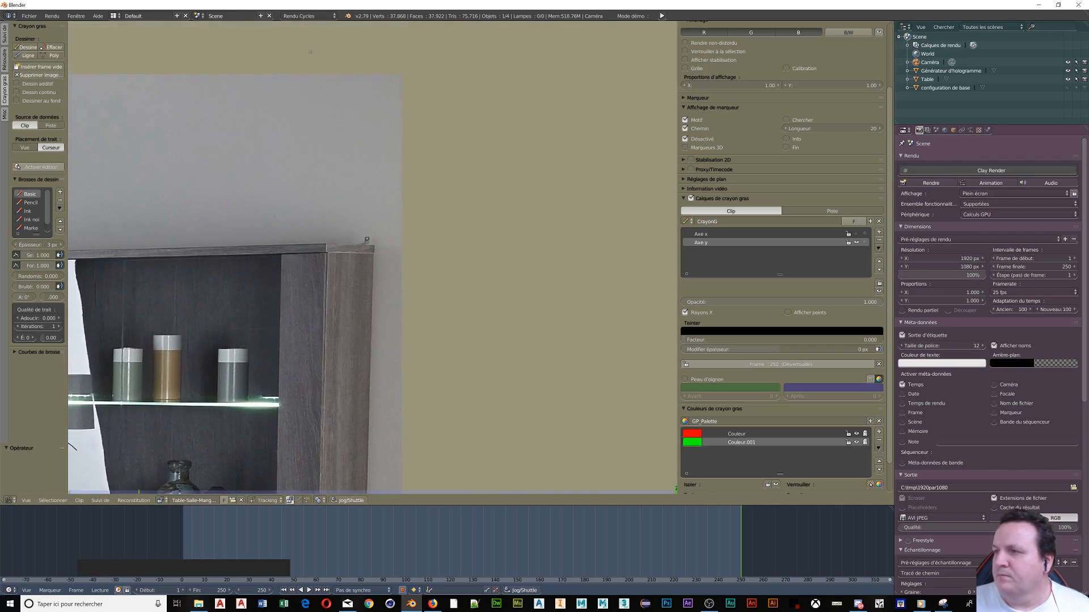
left_click(22, 57)
scroll(397, 255, "up", 4)
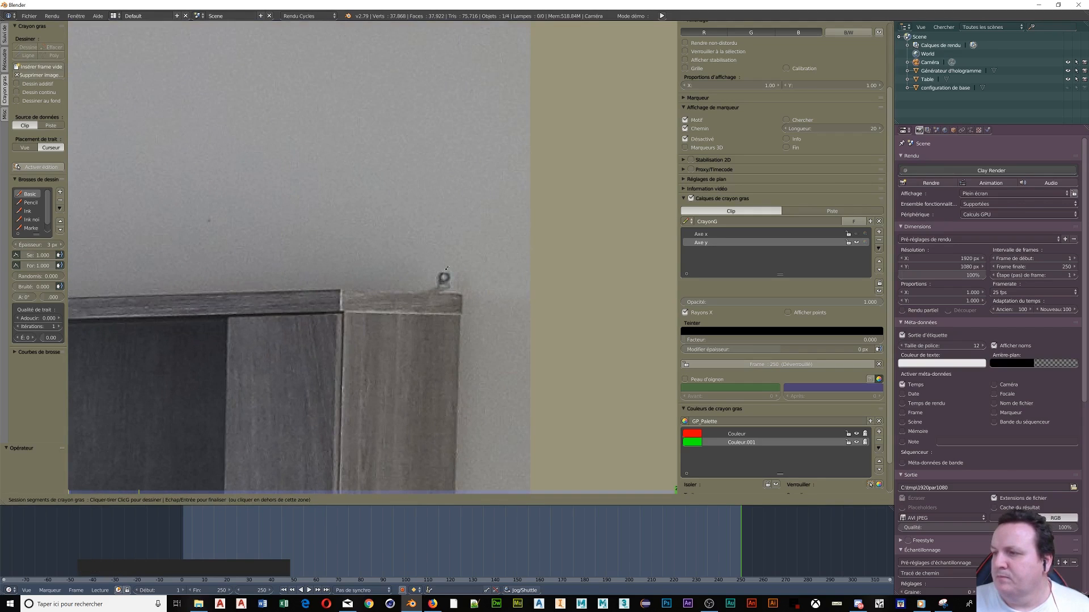
left_click(463, 292)
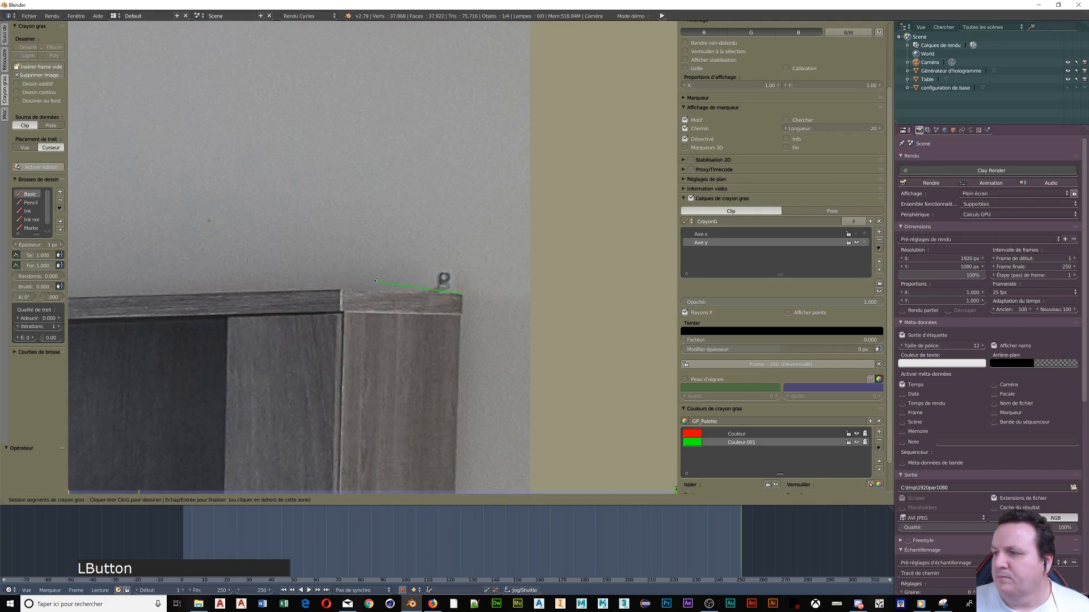
left_click_drag(376, 281, 340, 290)
Step: Draw a straight green line along the sideboard's top side edge near the display cabinet, from the wall to the front corner
scroll(260, 242, "down", 9)
middle_click_drag(260, 240, 79, 162)
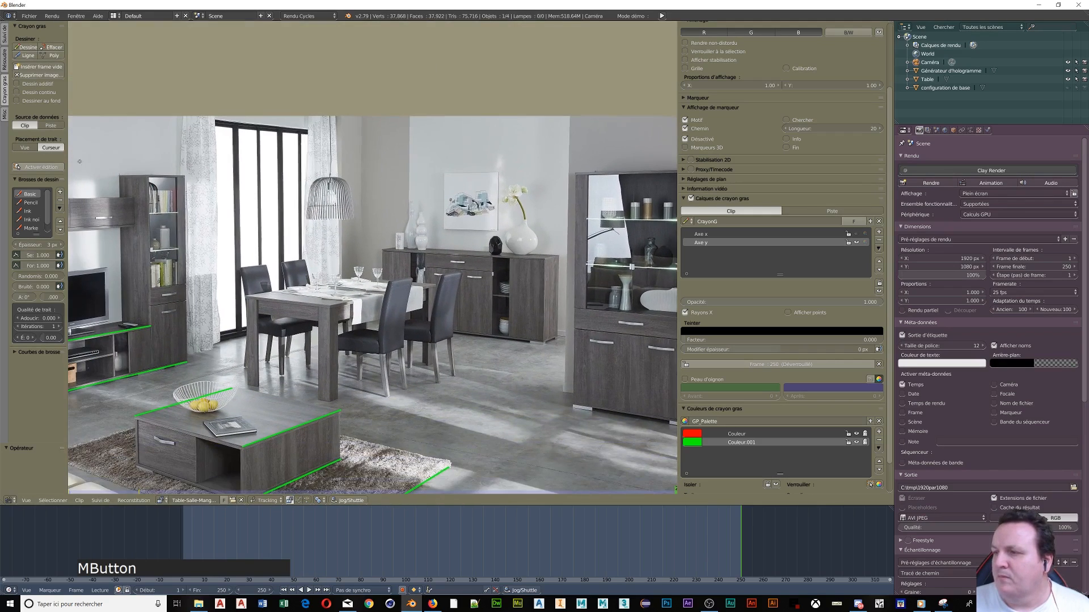
left_click(4, 34)
scroll(356, 232, "up", 5)
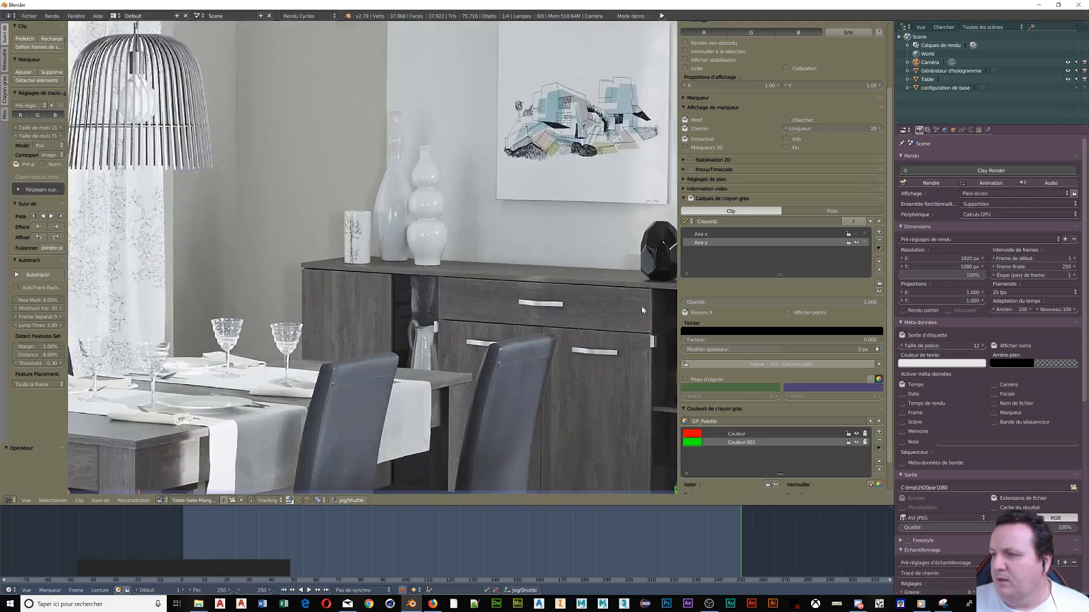
scroll(642, 310, "up", 2)
middle_click_drag(642, 310, 117, 295)
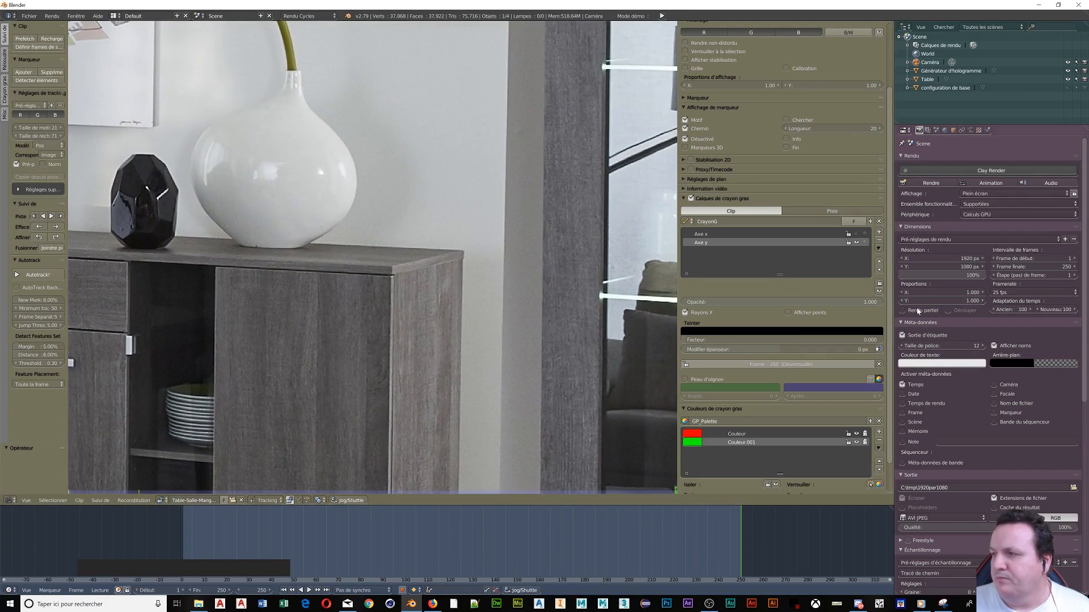
left_click(10, 72)
left_click(5, 84)
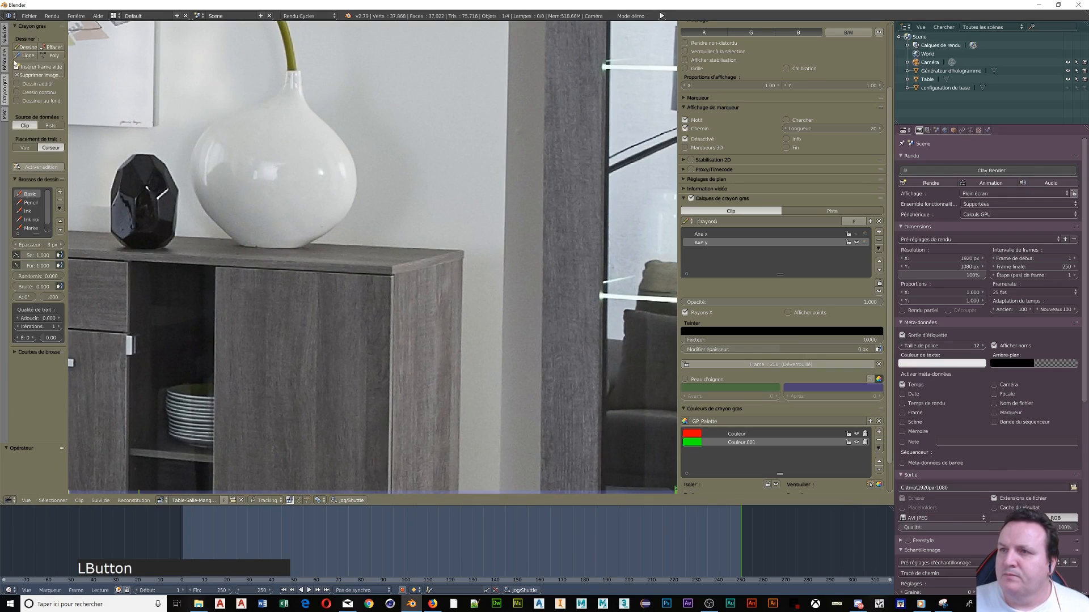
left_click(28, 56)
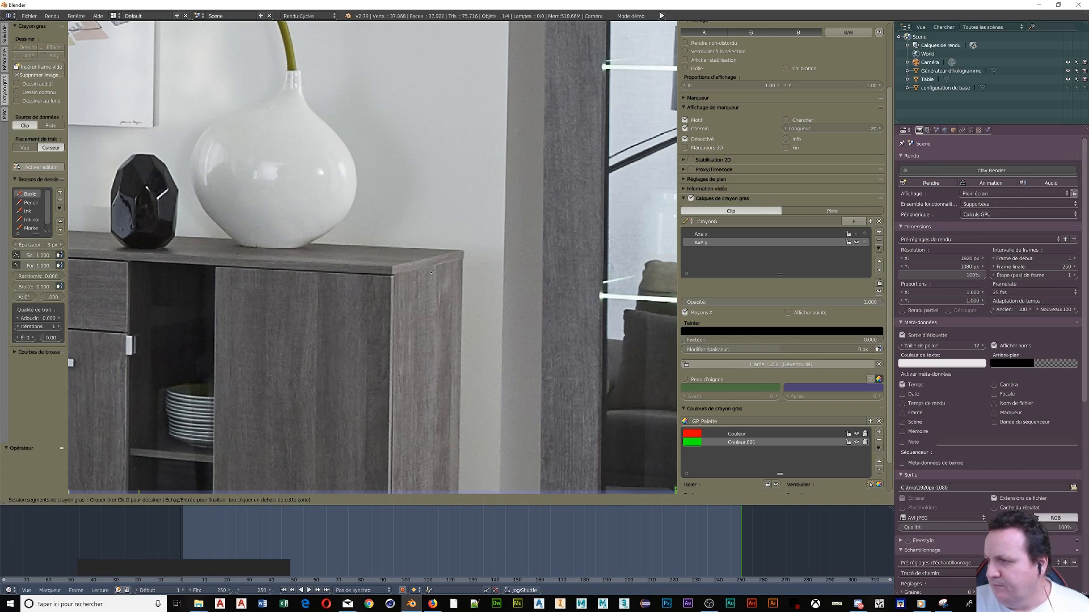
scroll(514, 227, "up", 4)
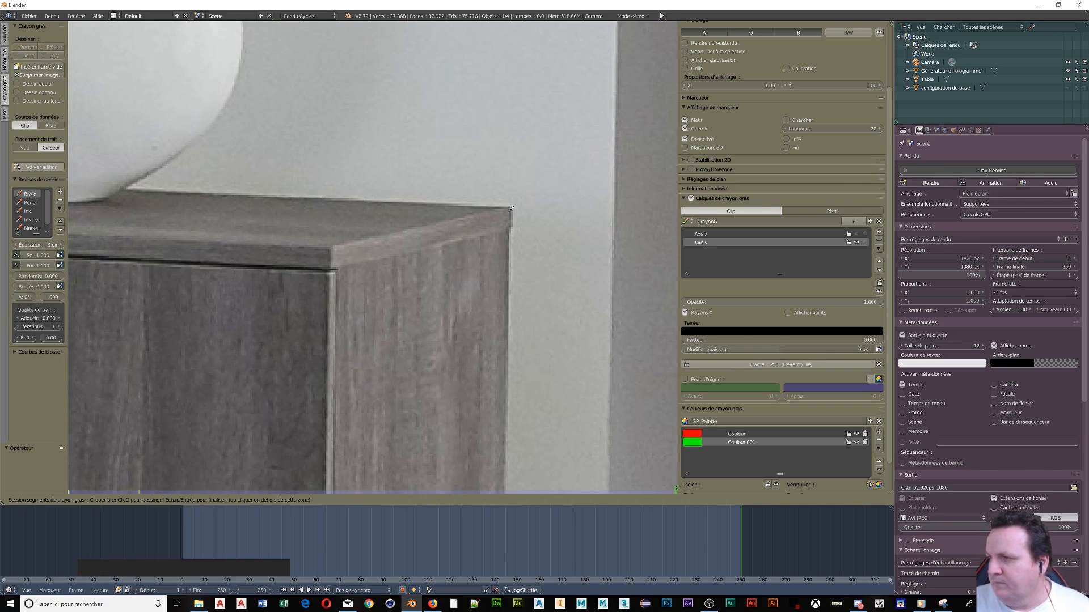
left_click_drag(513, 206, 330, 247)
Step: Draw a straight green line along the sideboard's bottom side edge, from the wall to the front corner
scroll(340, 284, "down", 5)
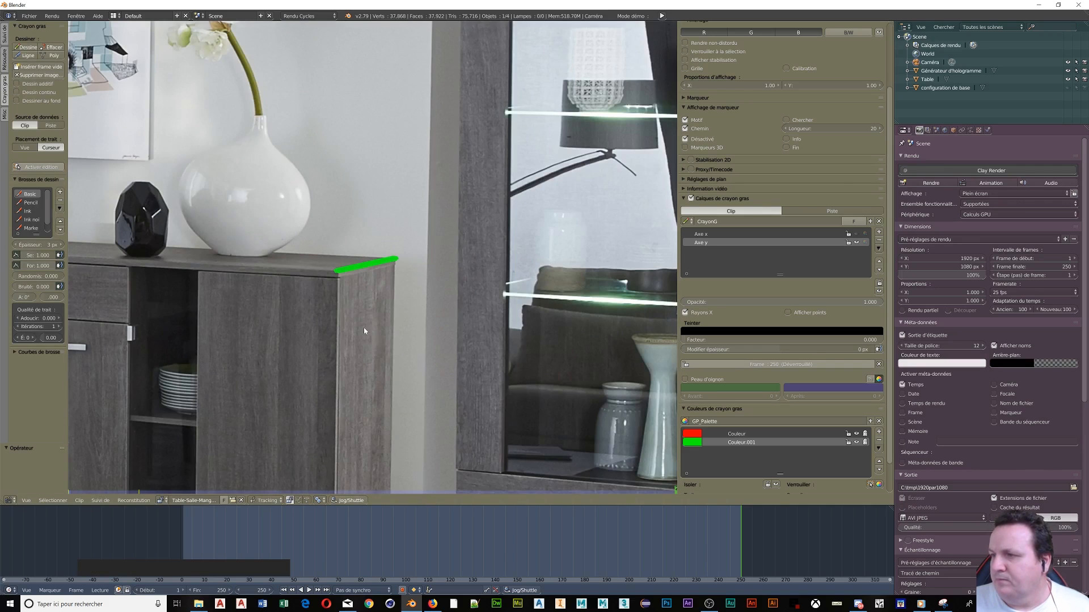
middle_click_drag(343, 456, 370, 160)
scroll(371, 309, "up", 3)
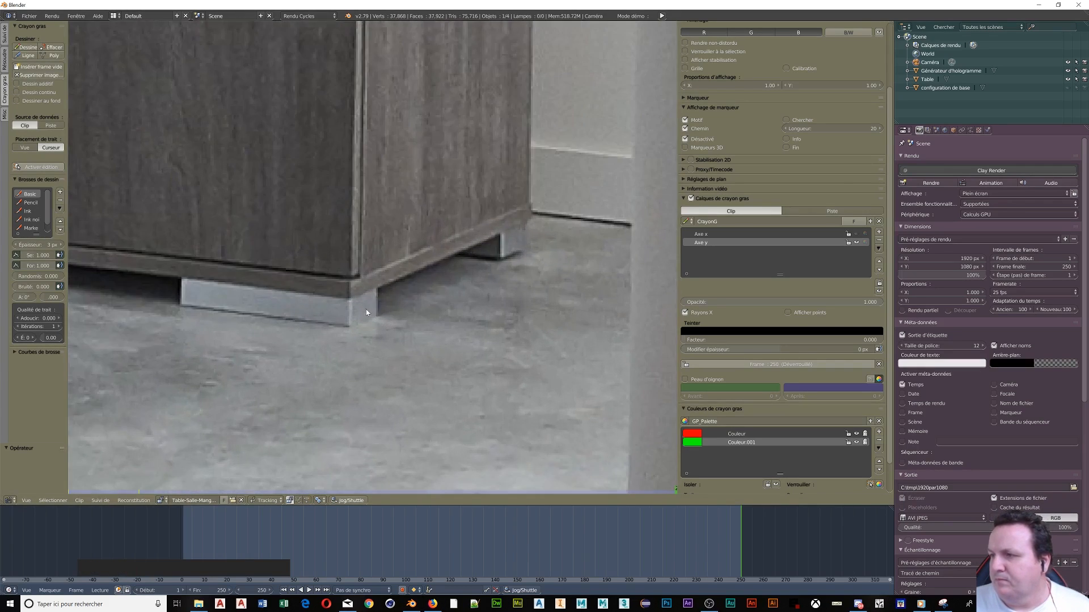
left_click(26, 55)
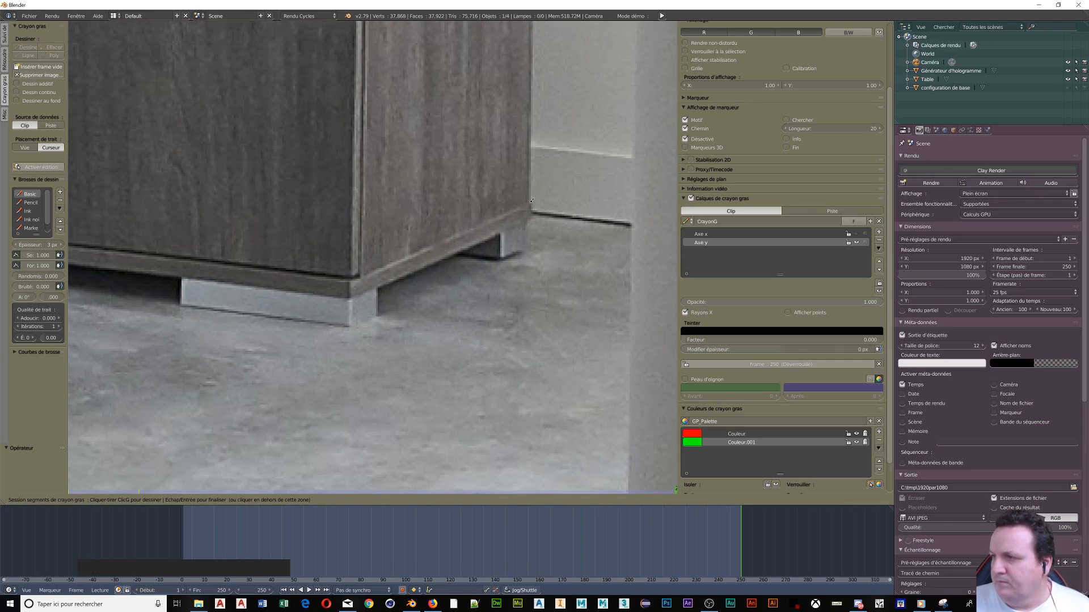
mouse_move(531, 201)
left_mouse_down()
mouse_move(423, 238)
mouse_move(349, 283)
left_mouse_up()
Step: Draw a straight green line along the top edge of the window frame, between the two curtains
scroll(321, 230, "down", 13)
middle_click_drag(358, 225, 676, 342)
scroll(570, 263, "up", 4)
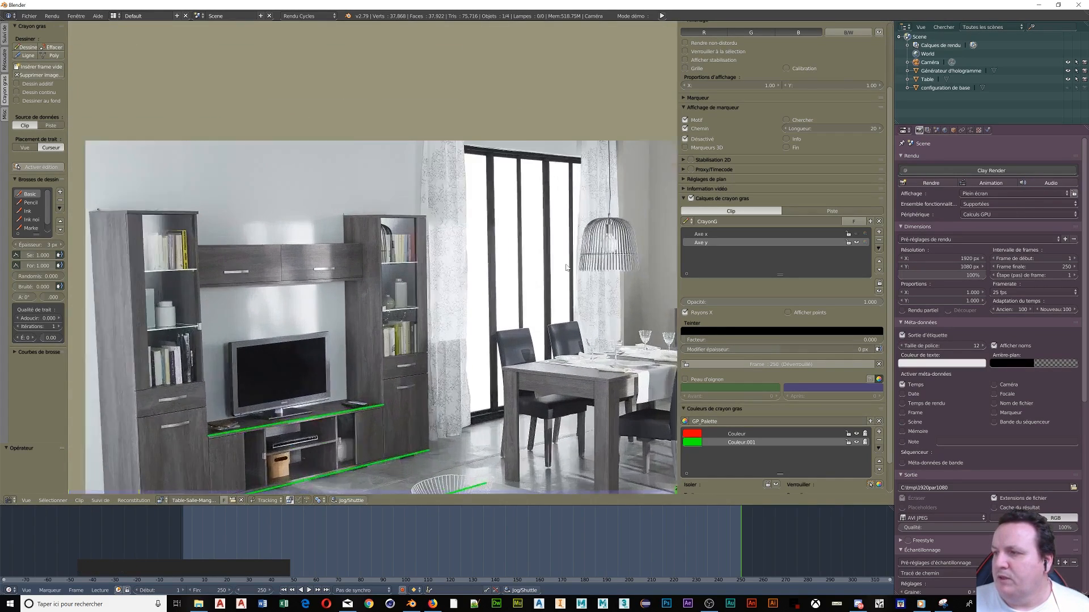
middle_click_drag(570, 263, 547, 351)
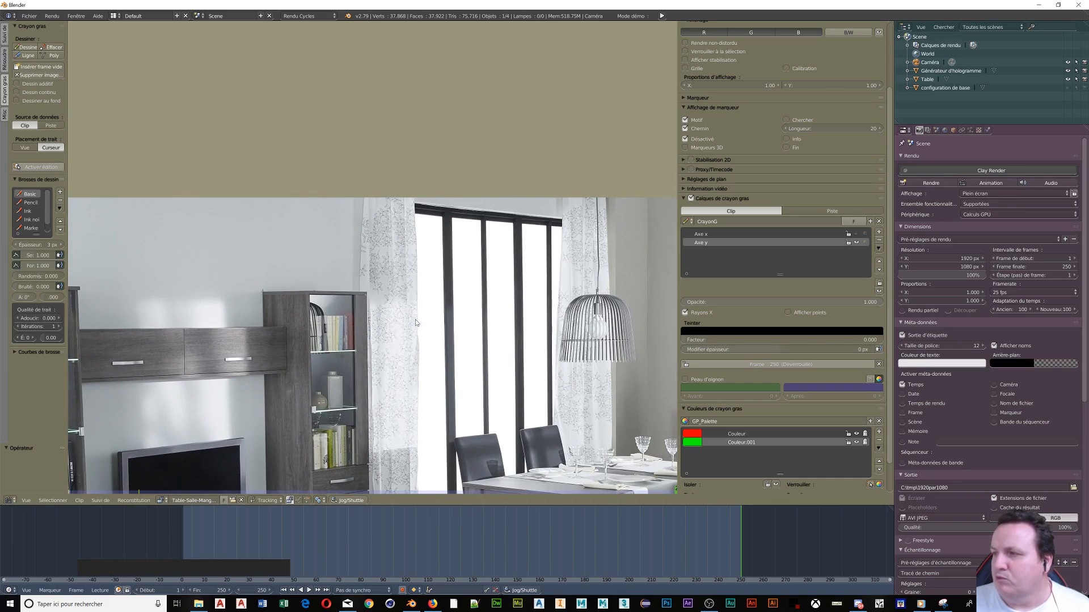
scroll(405, 335, "up", 2)
middle_click_drag(388, 356, 327, 401)
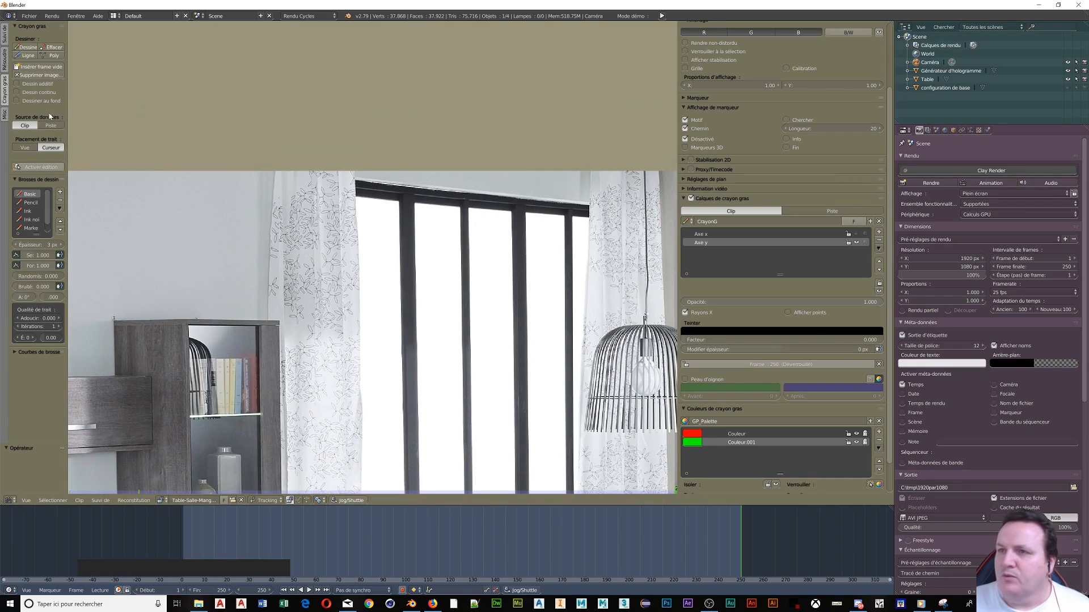
left_click(28, 56)
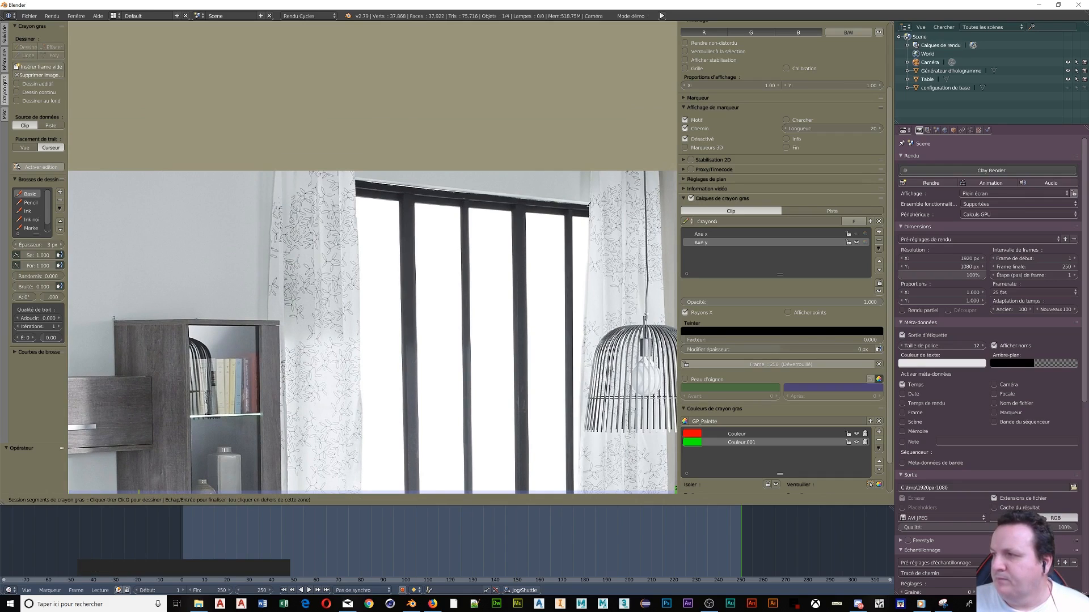
left_click_drag(589, 205, 354, 181)
key("Escape")
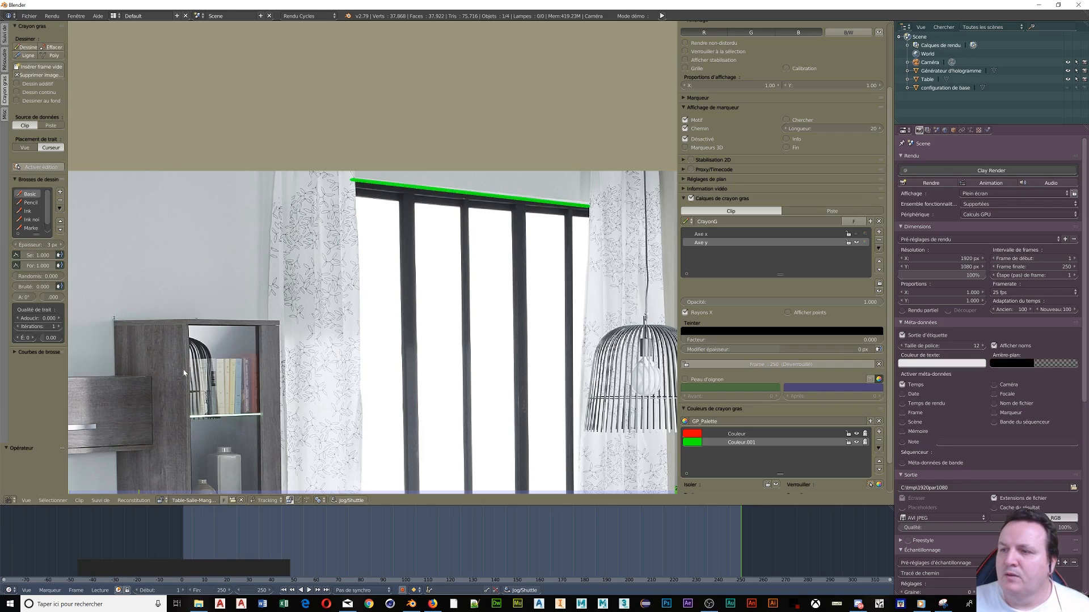
Step: Draw a straight green line along the top front edge of the wall-mounted cabinet above the television, between the two tall cabinets
middle_click_drag(192, 377, 77, 181)
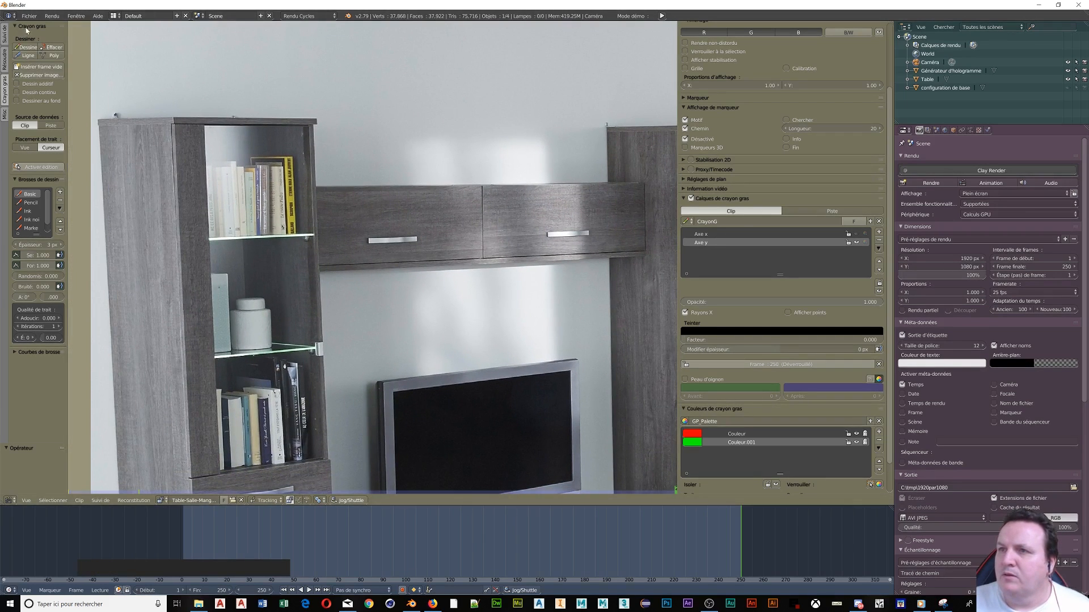
left_click(35, 57)
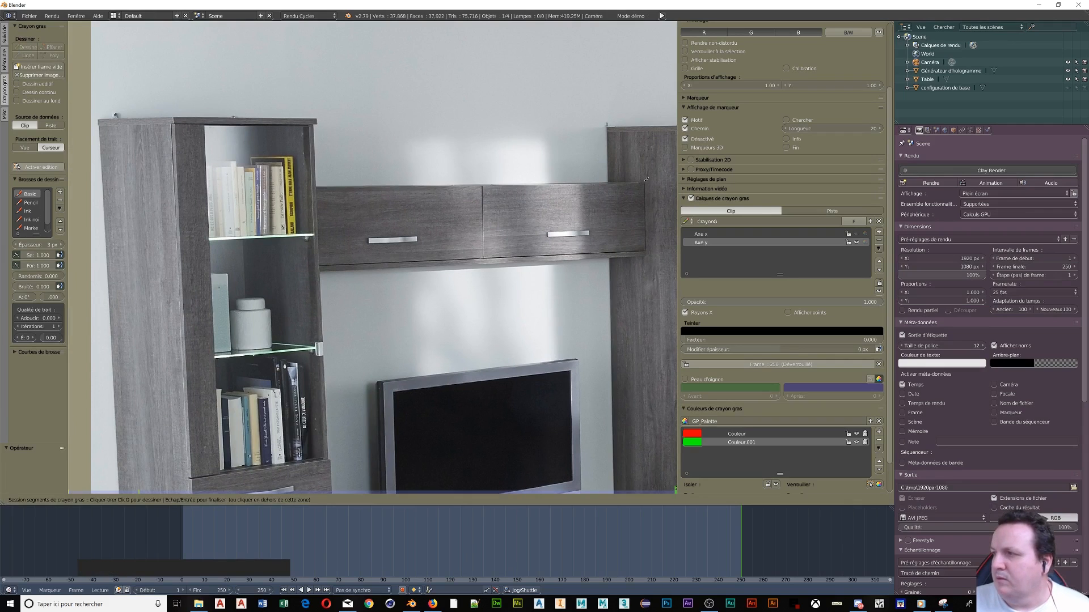
mouse_move(646, 182)
left_mouse_down()
mouse_move(404, 173)
mouse_move(318, 189)
left_mouse_up()
key("Return")
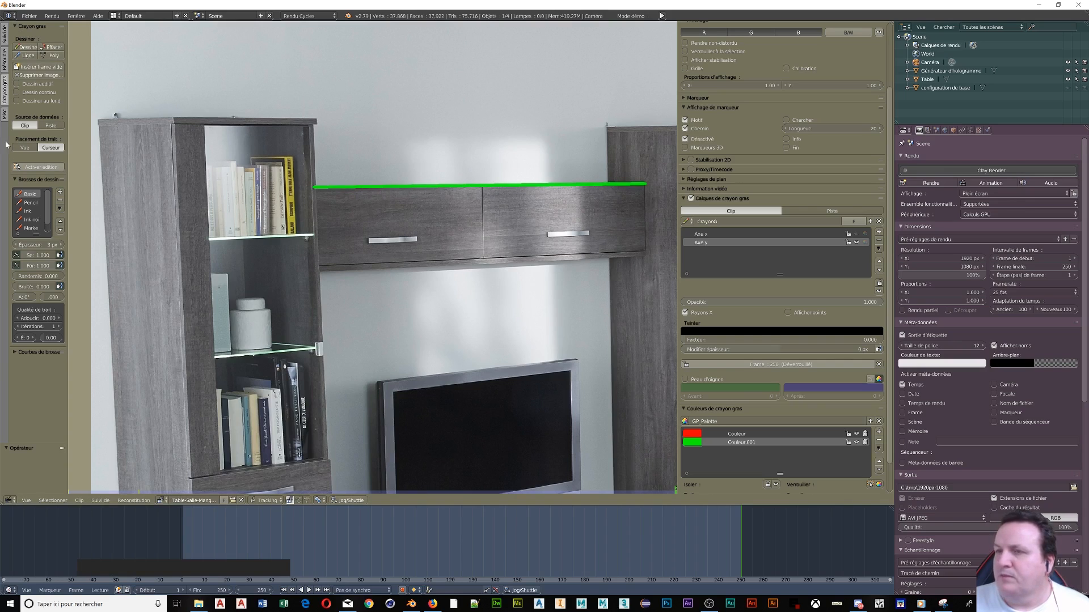
Step: Draw a straight green line along the bottom edge of the wall-mounted cabinet above the television, between the two tall cabinets
left_click(32, 56)
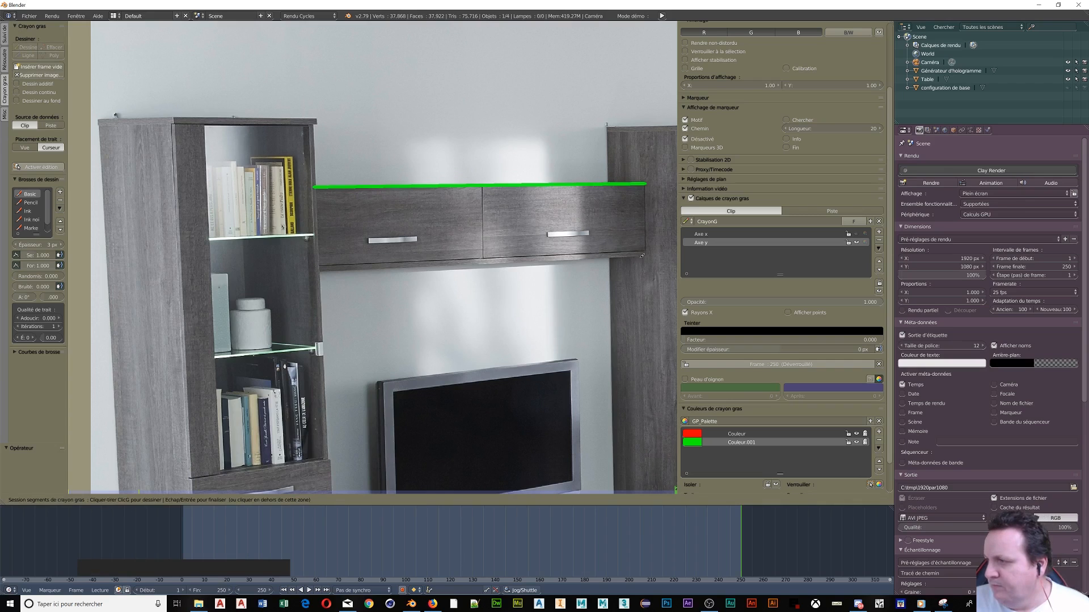
left_click_drag(647, 256, 318, 273)
key("Escape")
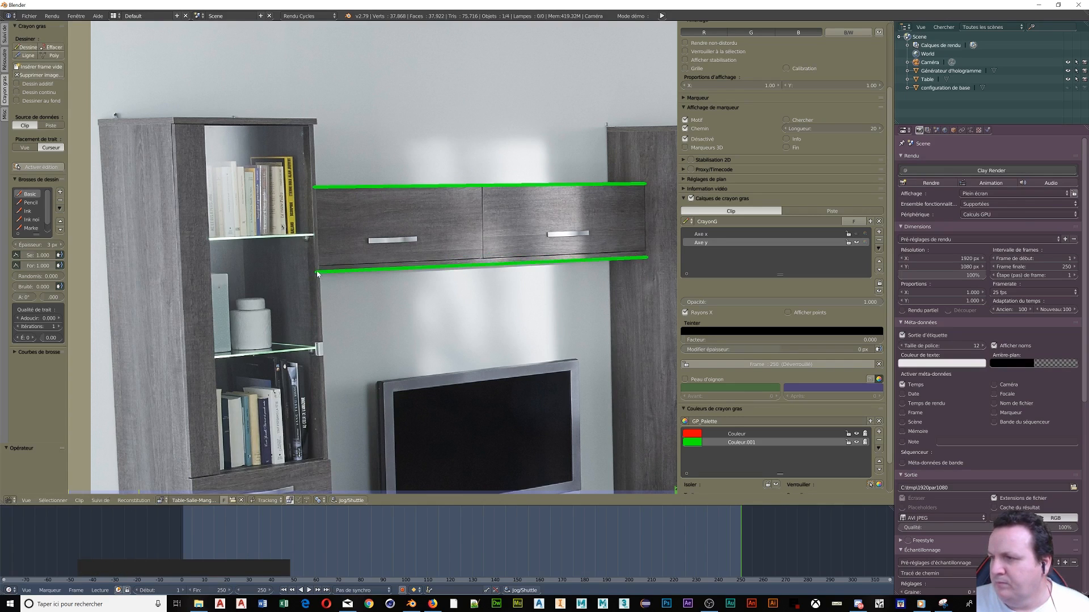
Step: Make the Axe x grease pencil layer visible over the whole photo and open the static camera calibration settings
scroll(468, 234, "down", 5)
middle_click_drag(531, 249, 310, 271)
scroll(310, 271, "up", 3)
scroll(311, 271, "down", 1)
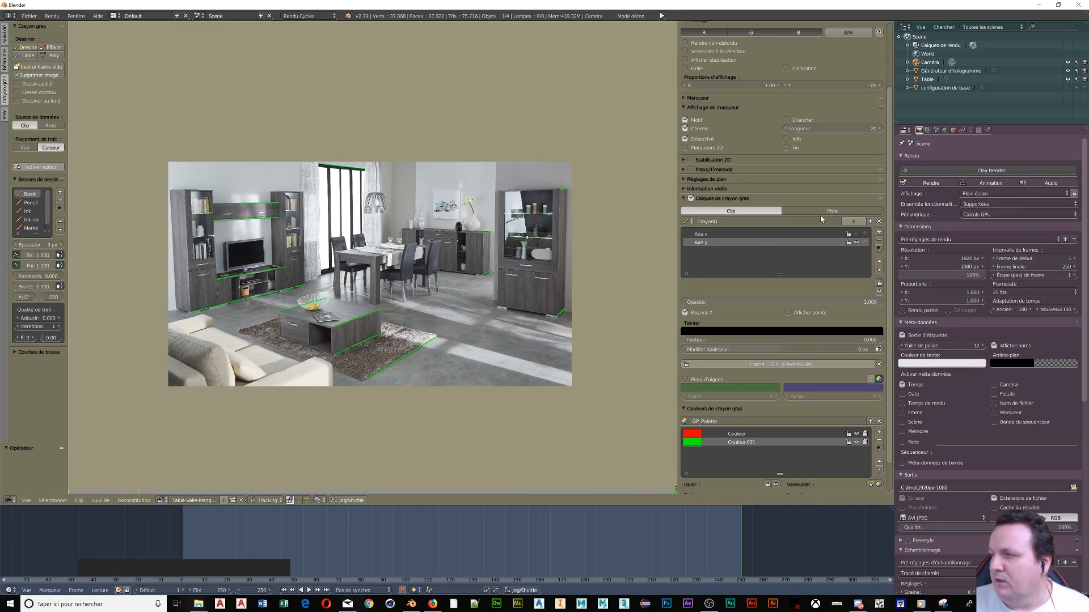
left_click(857, 233)
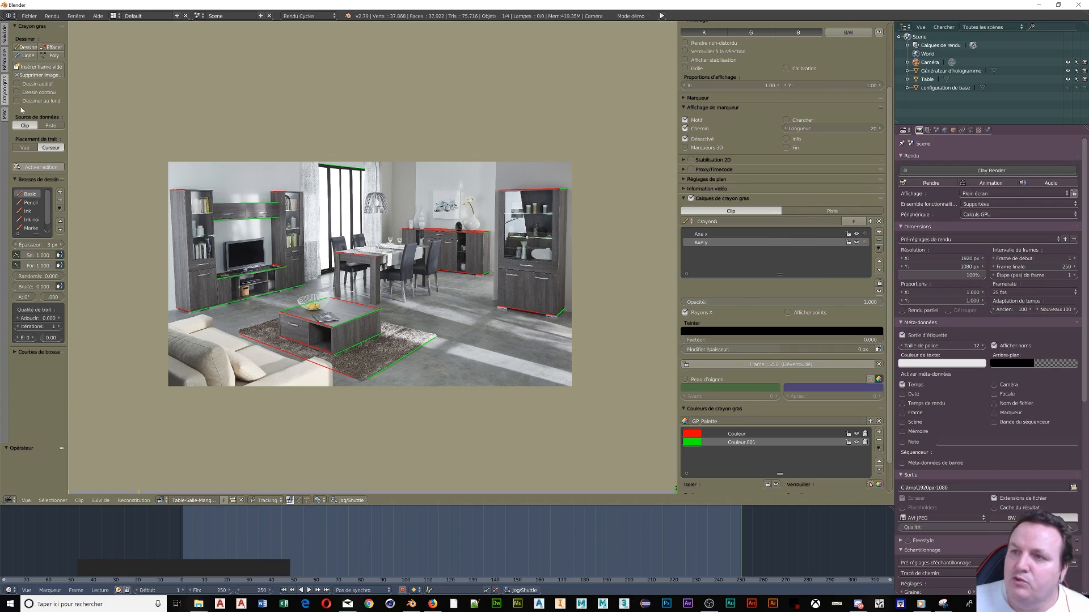
left_click(4, 116)
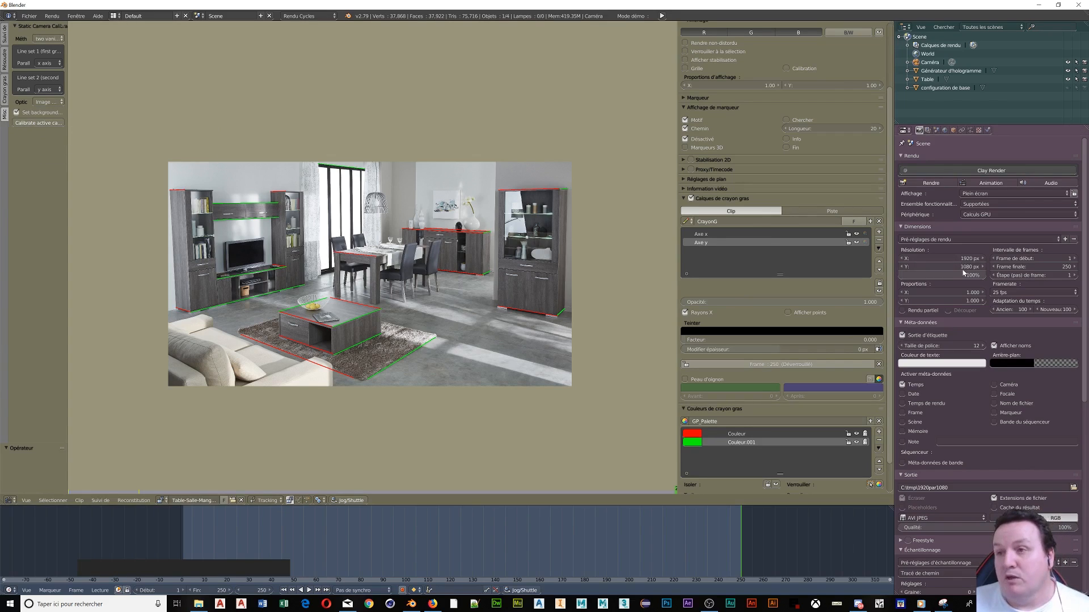
Step: Calibrate the active camera from the x-axis and y-axis line sets and display its lens settings
left_click(970, 130)
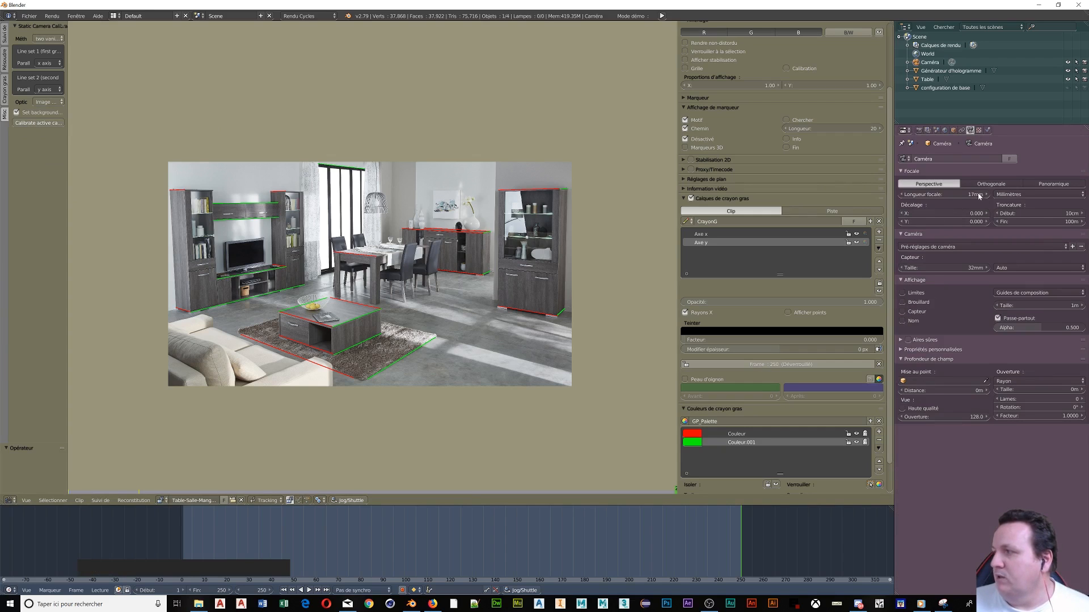
left_click(919, 131)
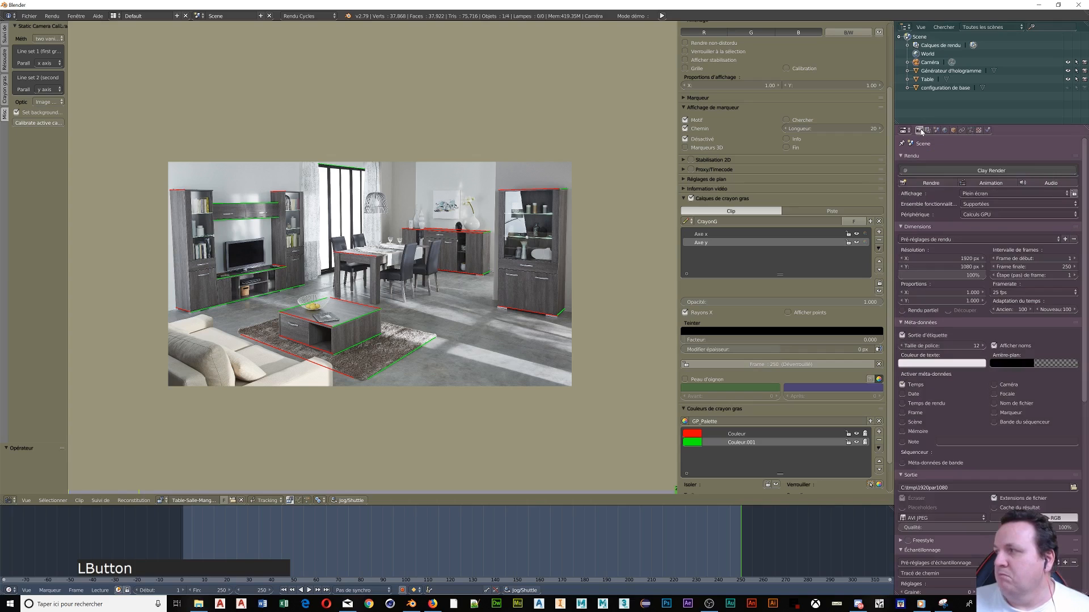
left_click(37, 123)
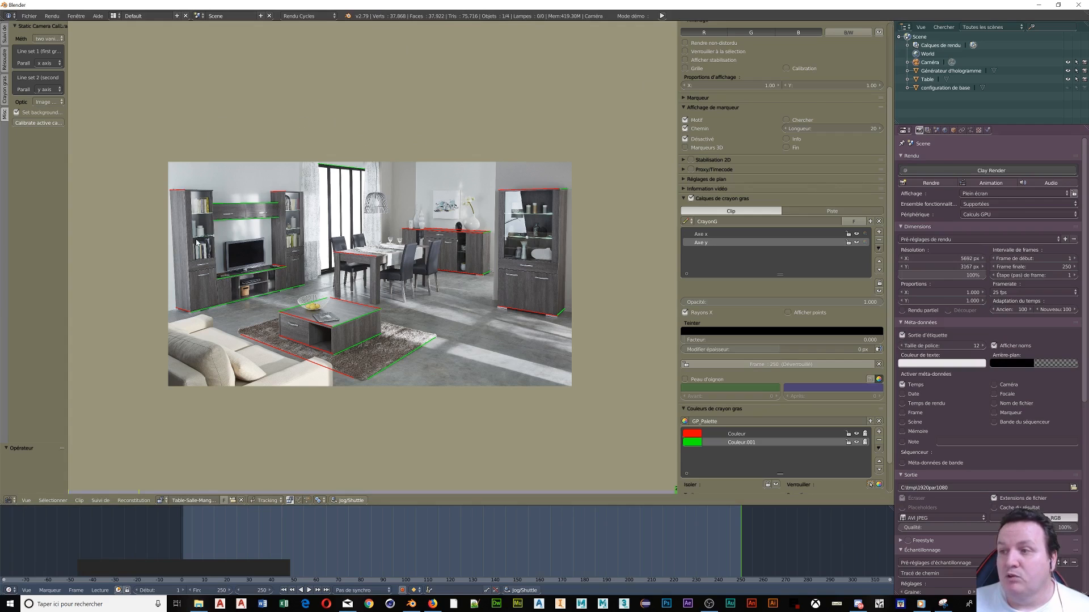
left_click(970, 130)
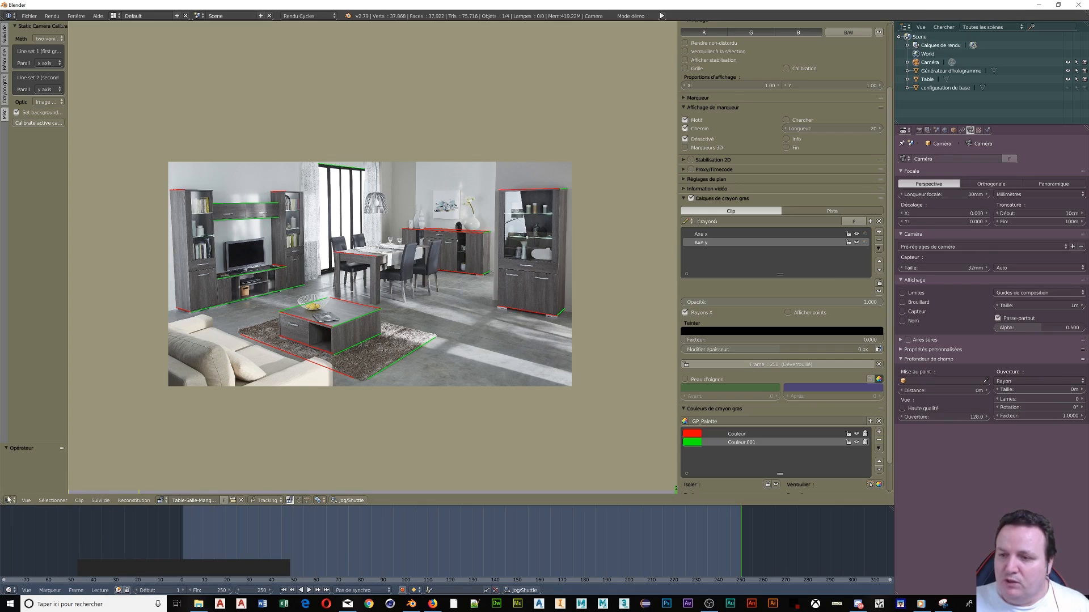
Step: Switch the clip editor area to a 3D view seen through the camera
left_click(8, 499)
left_click(15, 493)
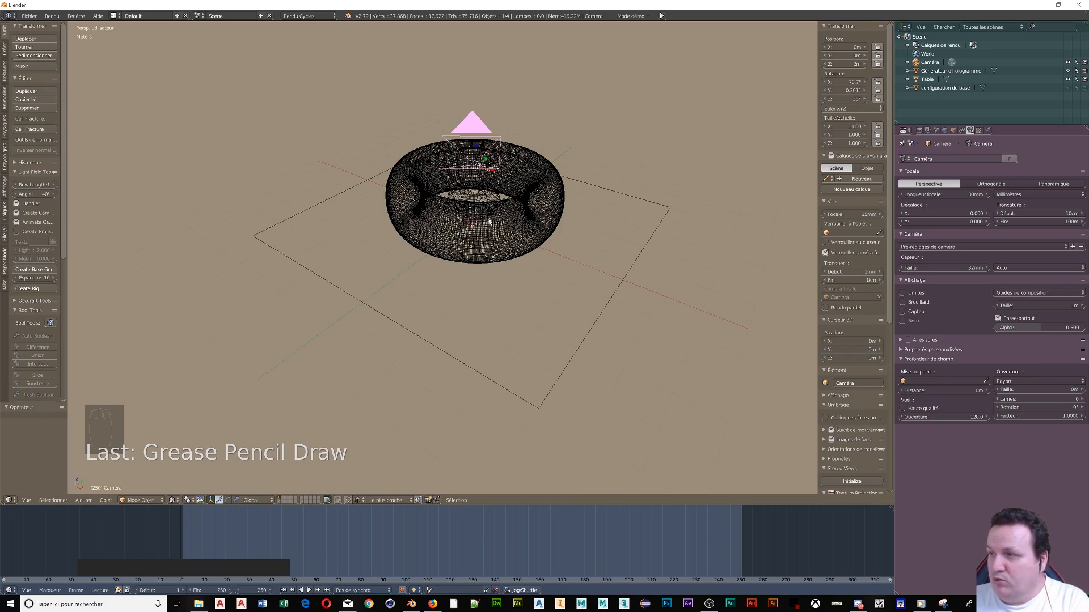
key("KP_0")
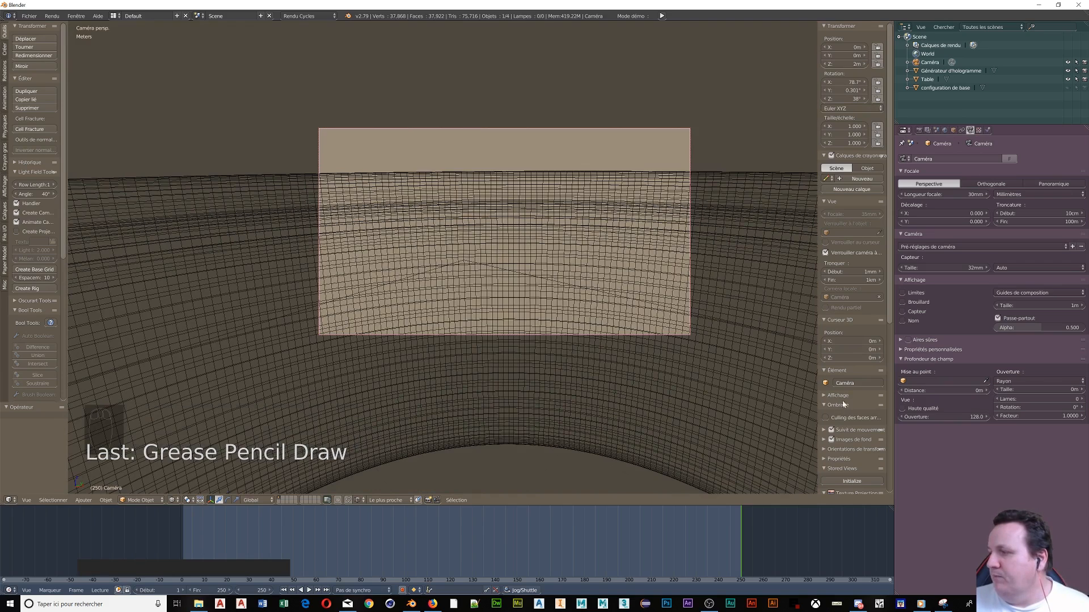
Step: Disable locking the camera to the view and add an empty background image slot
left_click(826, 253)
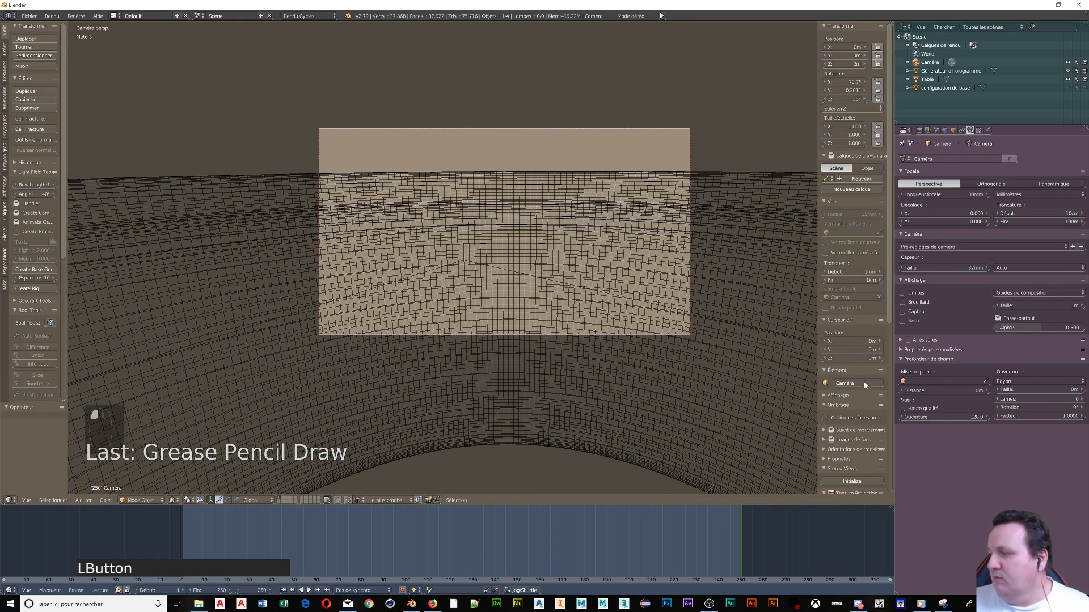
scroll(857, 400, "down", 2)
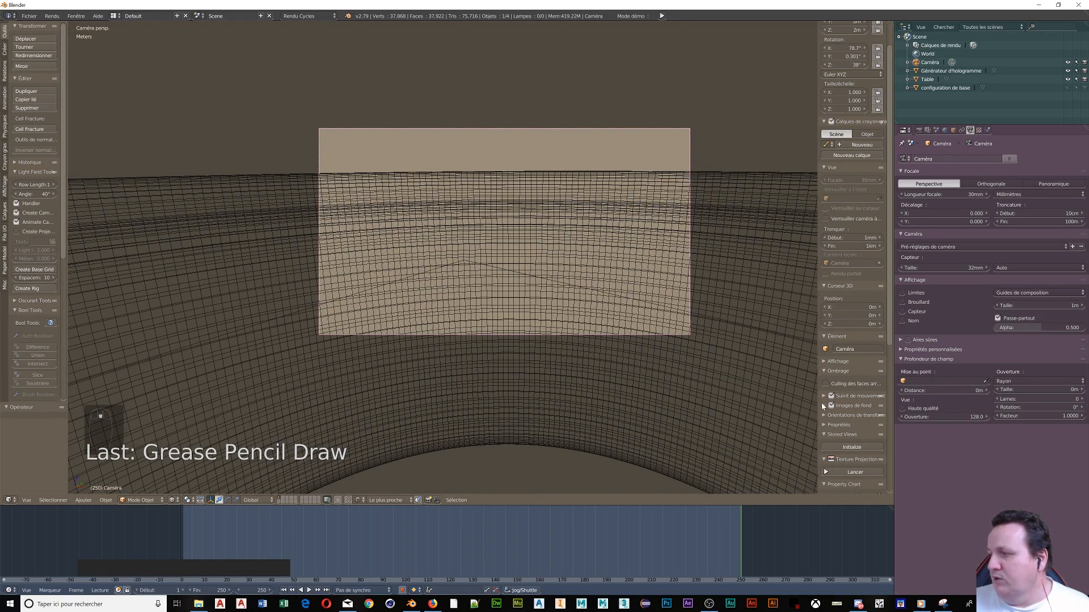
left_click(824, 406)
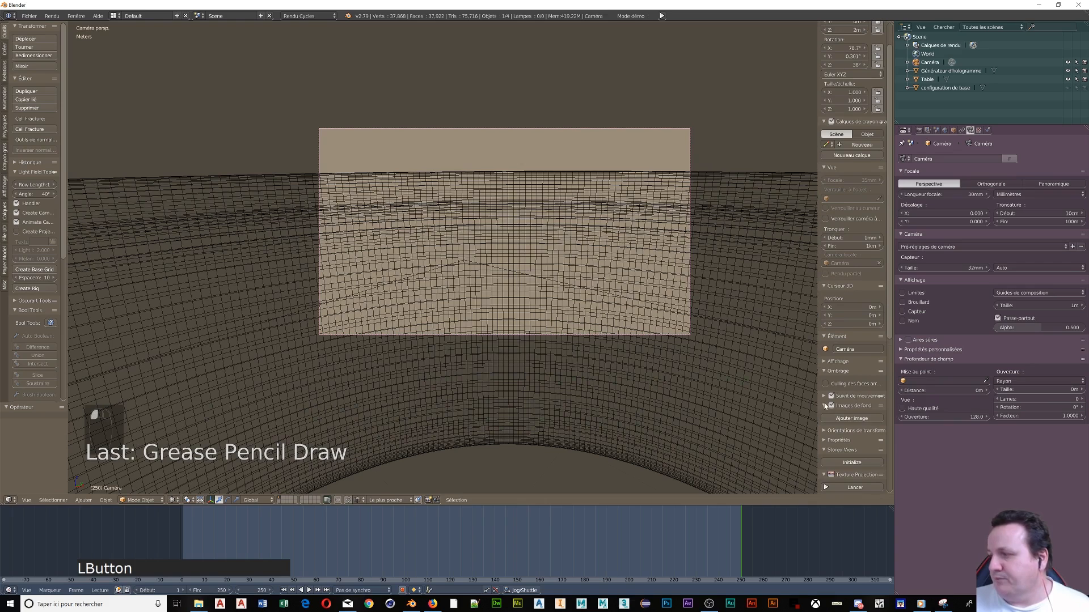
left_click(850, 421)
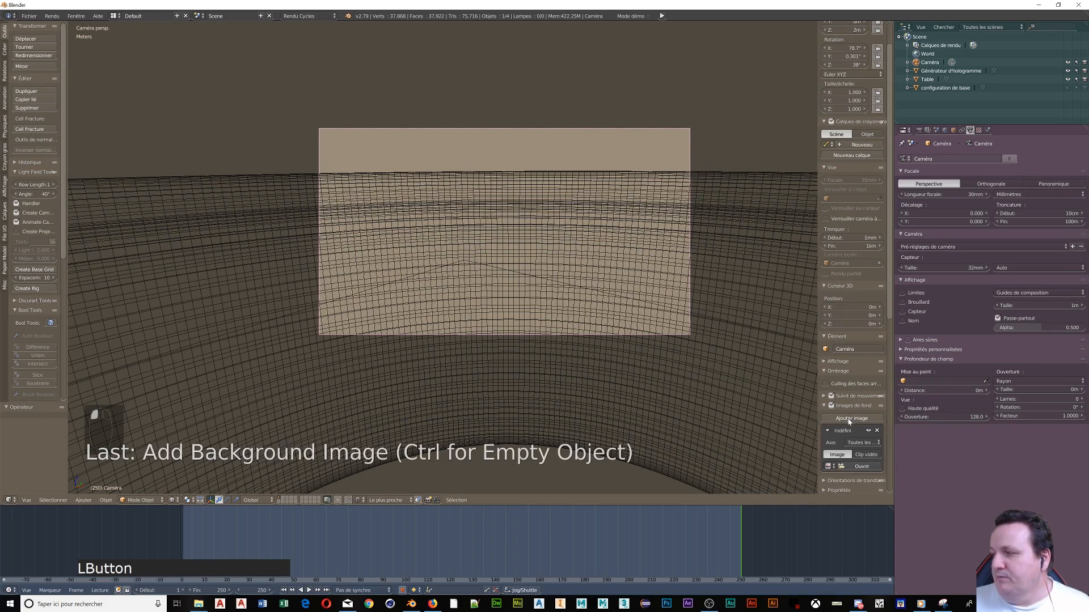
Step: Try to load the Table-Salle-Manger photo from the "images pour tuto" folder into the empty background slot
left_click(862, 466)
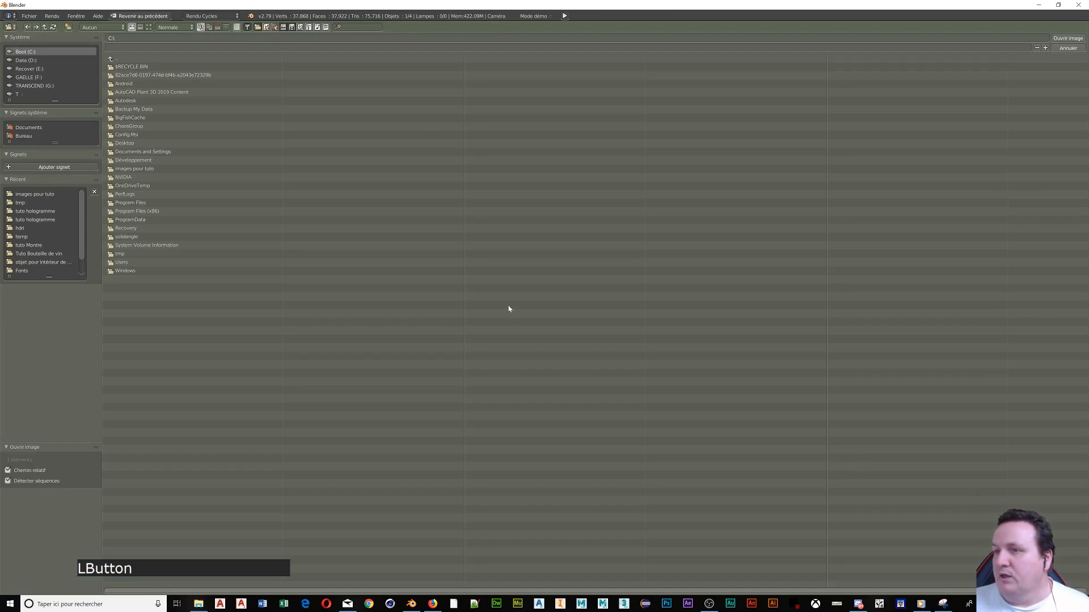
left_click(42, 195)
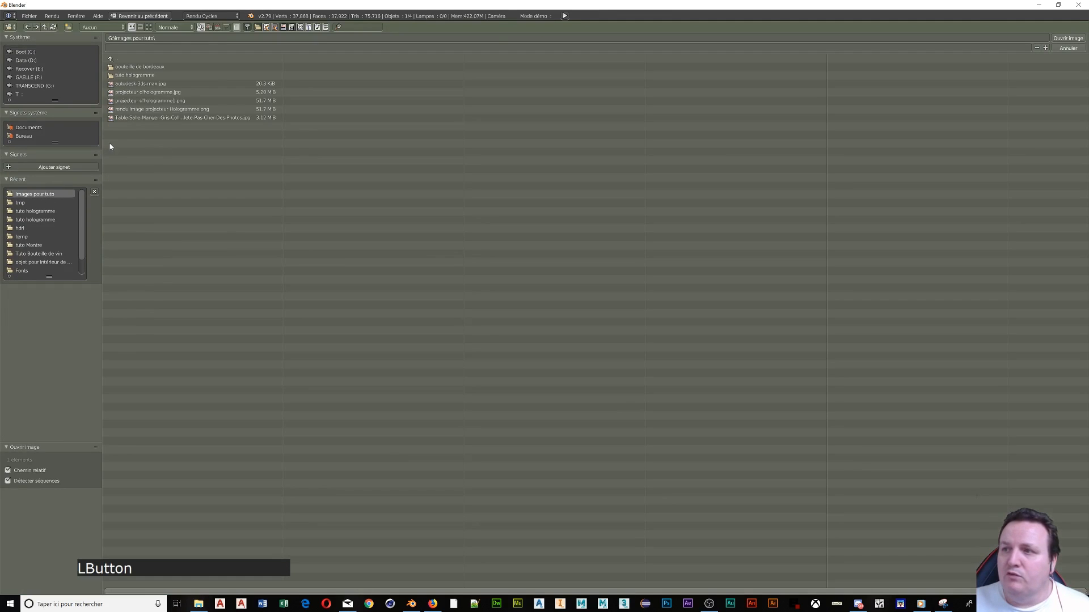
left_click(144, 118)
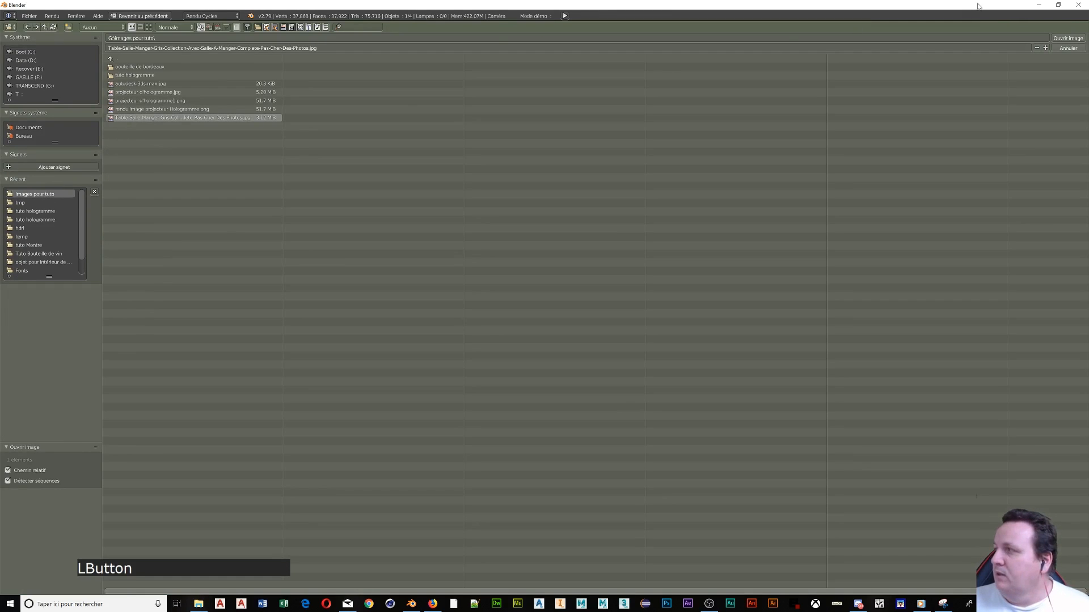
left_click(1074, 38)
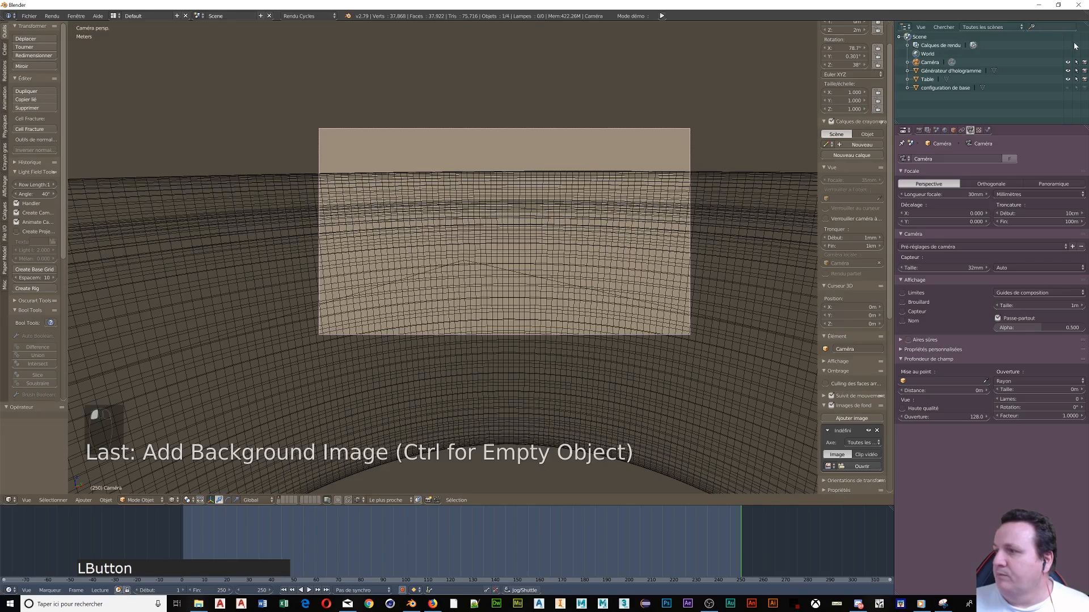
Step: Load Table-Salle-Manger-Gris-Collection-Avec-Salle-A-Manger-Complete-Pas-Cher-Des-Photos.jpg from "images pour tuto" as the background image
left_click(860, 466)
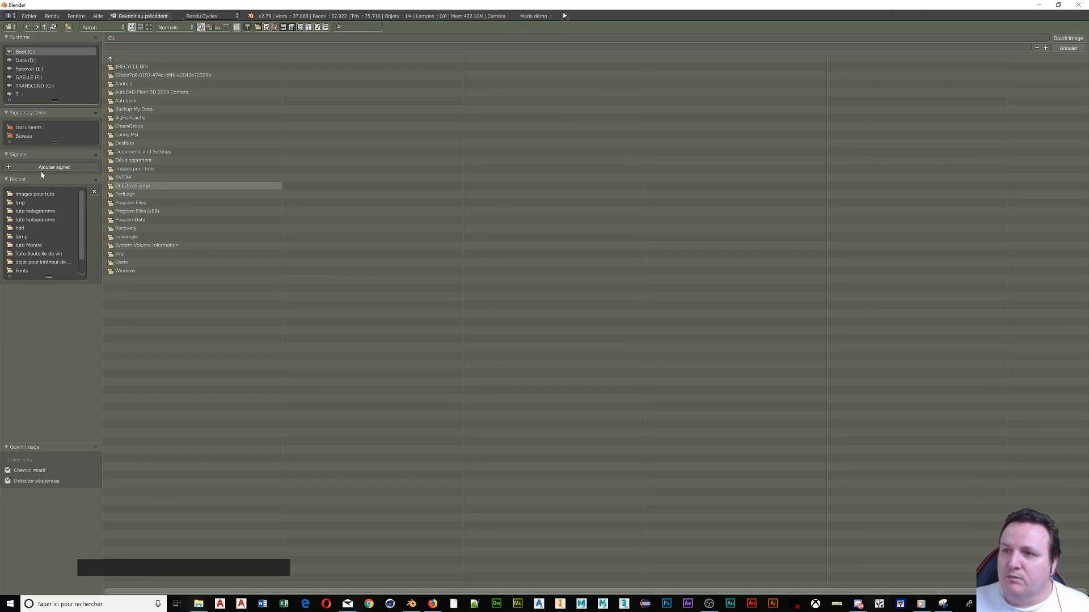
left_click(31, 196)
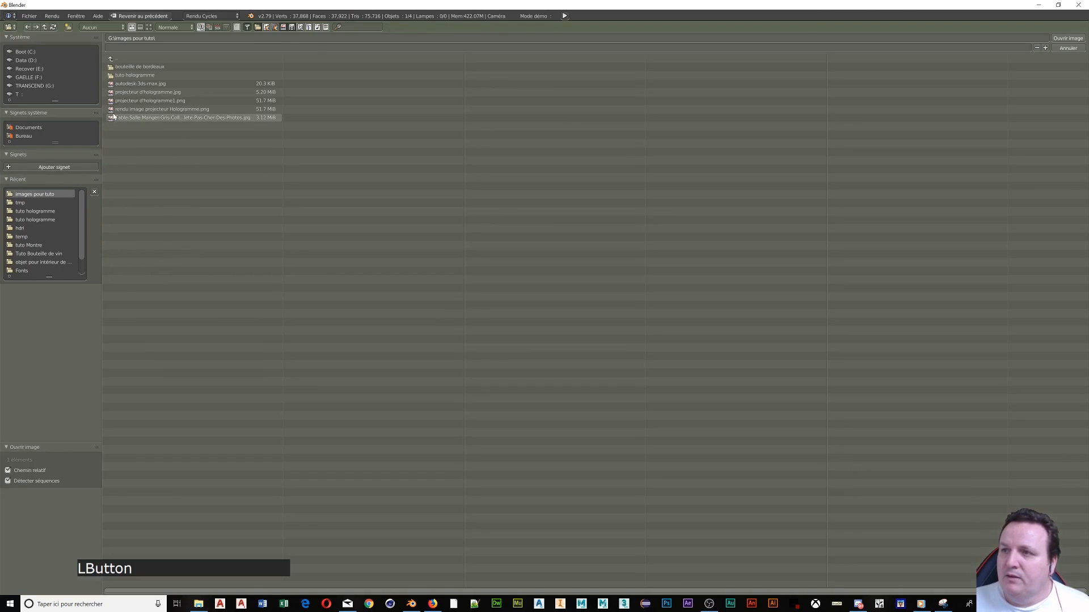
left_click(267, 118)
left_click(1068, 38)
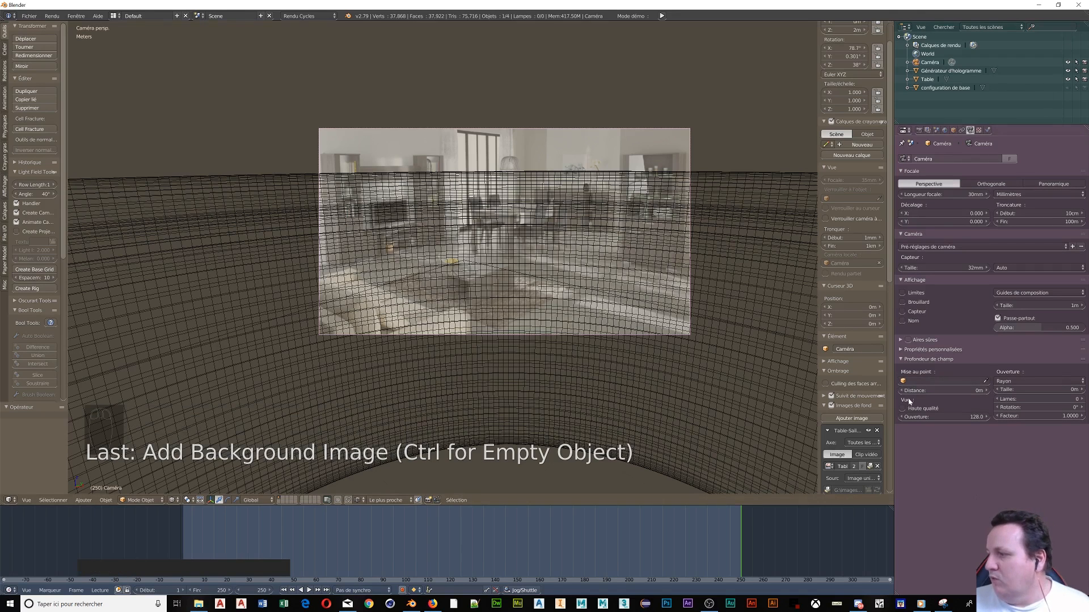
Step: Raise the background photo's opacity to about 0.893
scroll(840, 469, "down", 1)
scroll(845, 468, "down", 2)
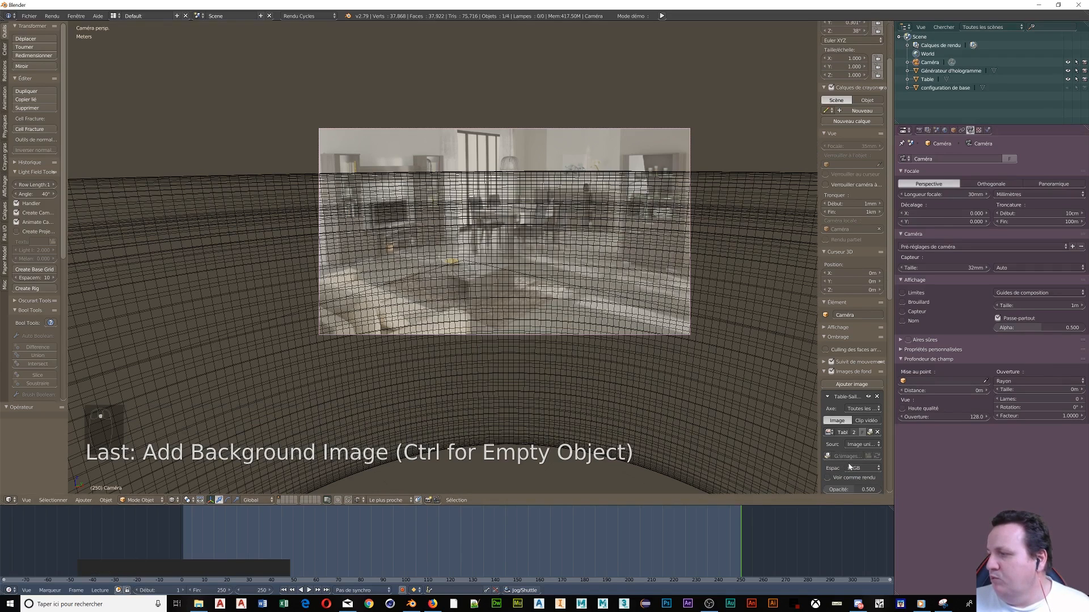
scroll(860, 473, "down", 1)
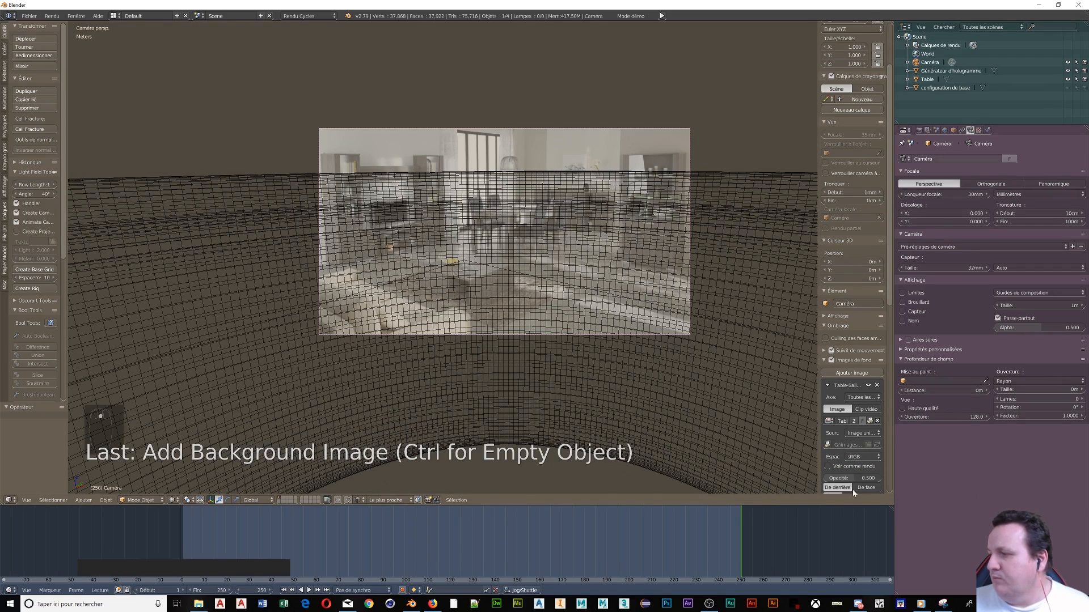
left_click_drag(856, 478, 878, 478)
scroll(496, 234, "up", 4)
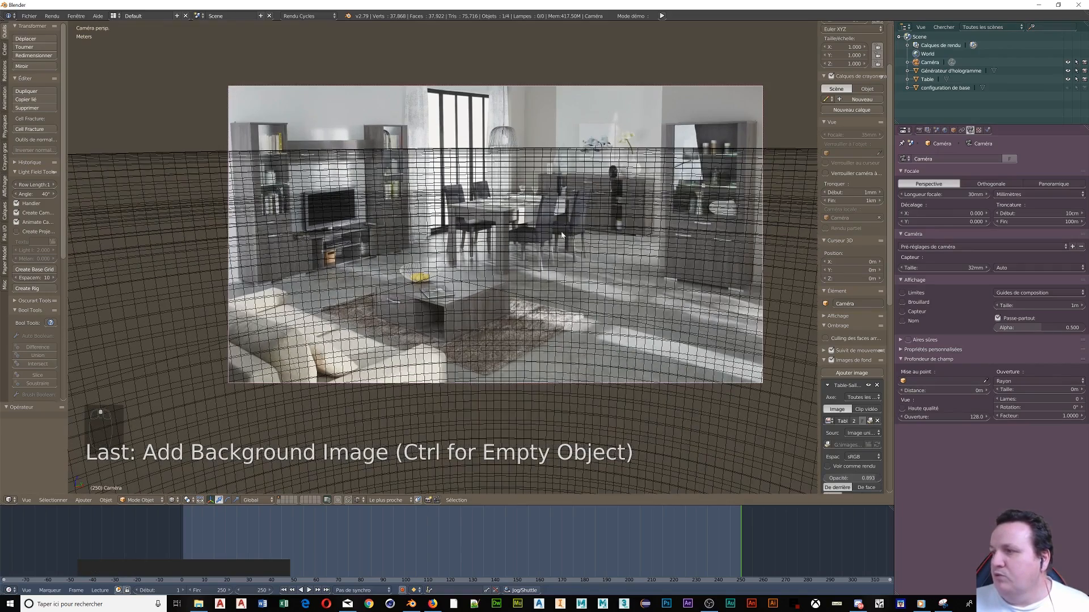
scroll(639, 242, "down", 2)
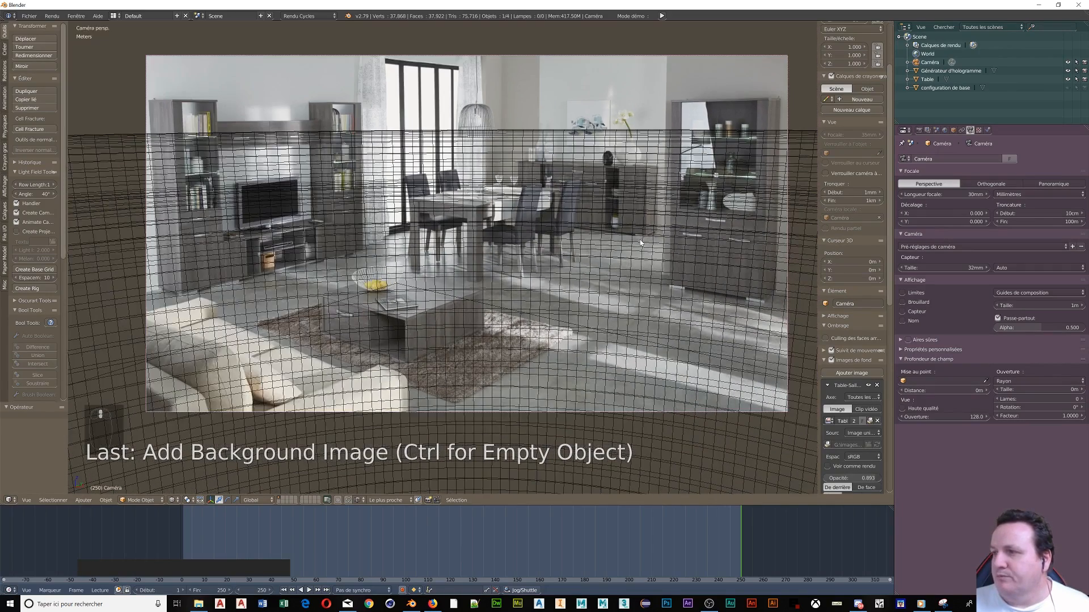
scroll(639, 243, "up", 2)
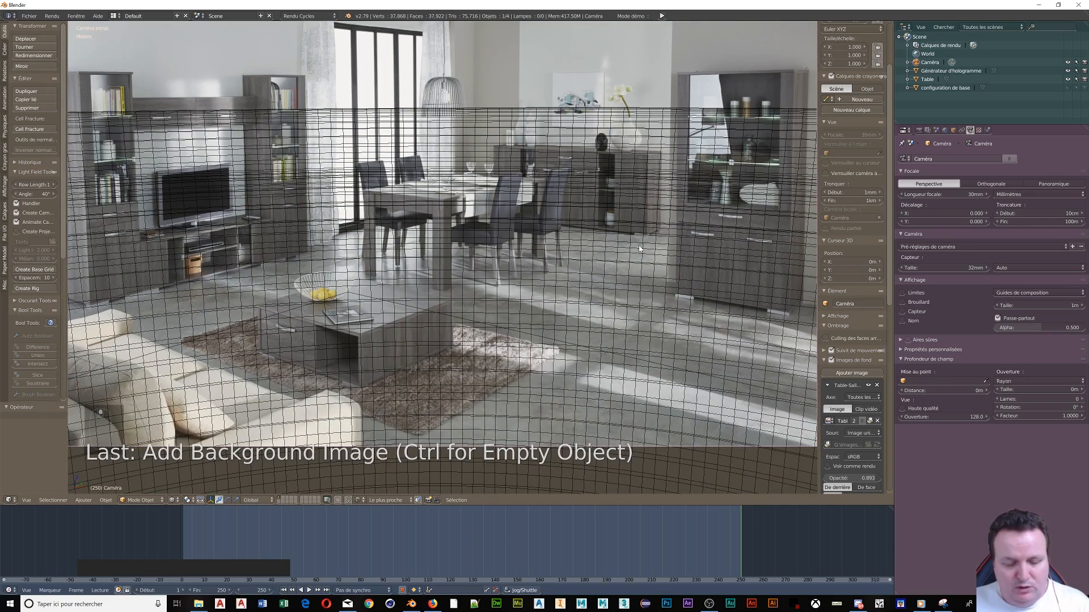
Step: Hide the tool shelf and the properties region so the camera view fills the viewport
key("t")
key("n")
scroll(610, 242, "down", 2)
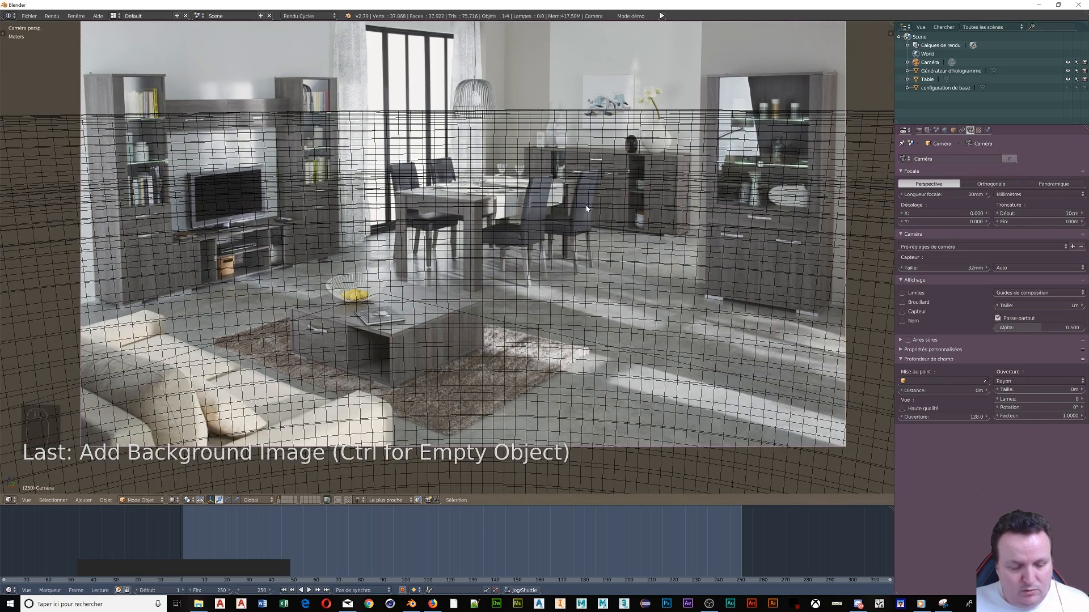
key("ctrl")
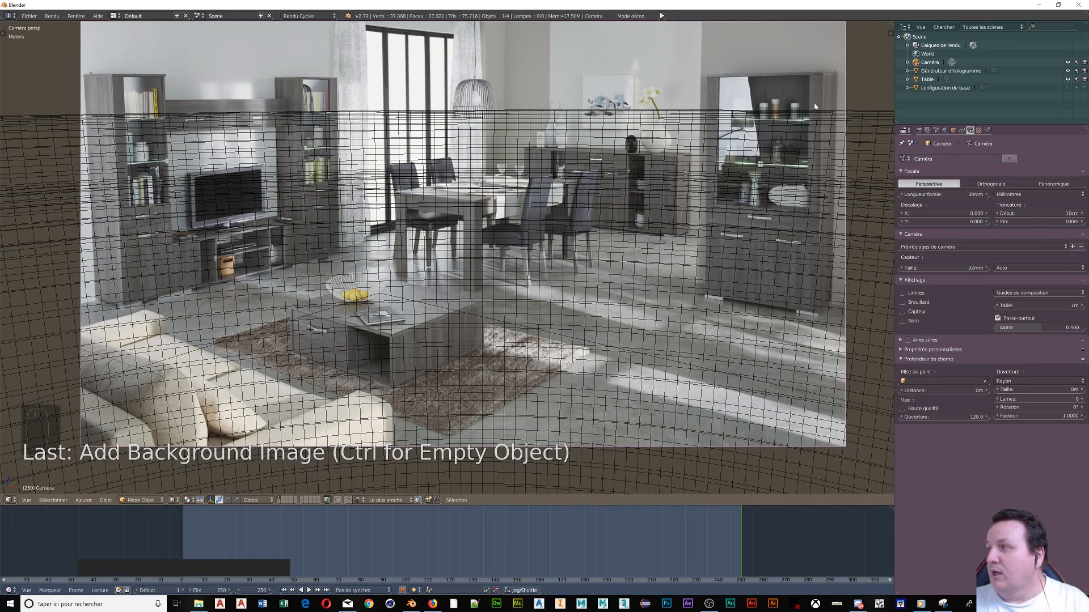
key("ctrl")
key("ctrl+i")
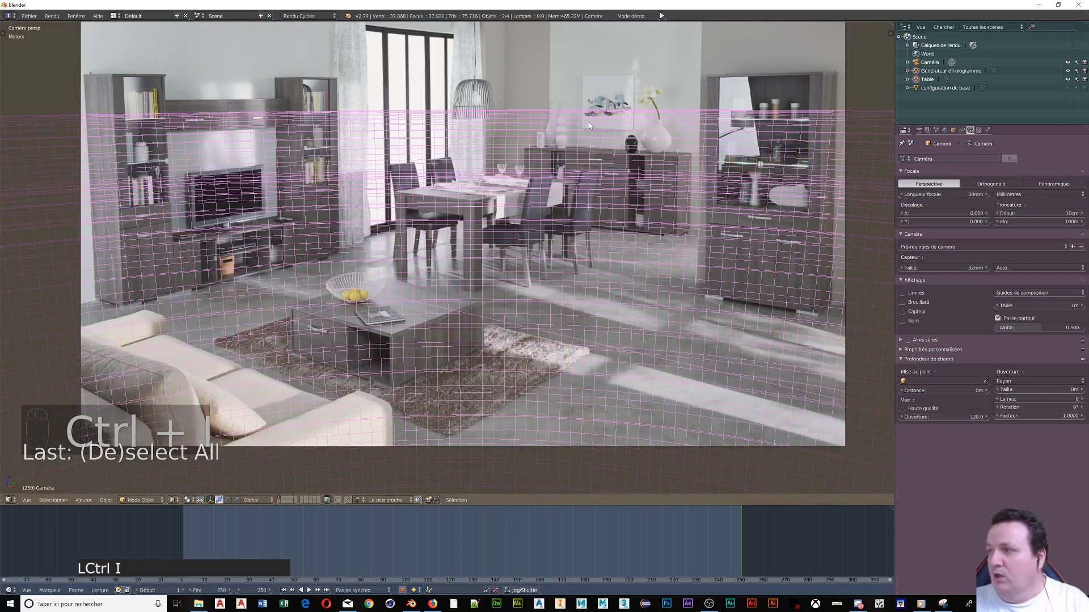
scroll(602, 215, "down", 3)
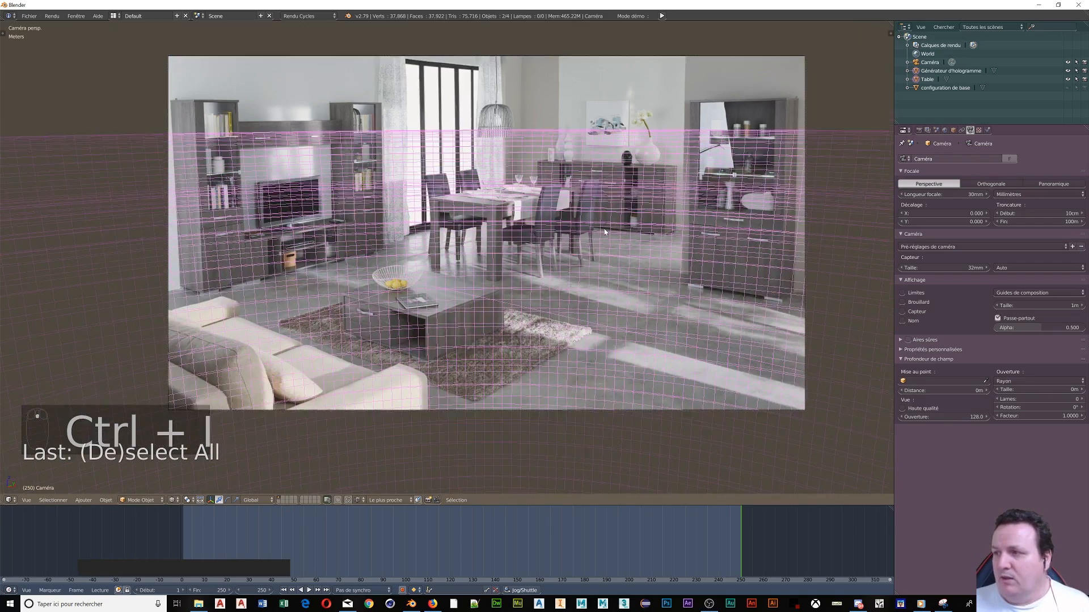
scroll(605, 232, "up", 4)
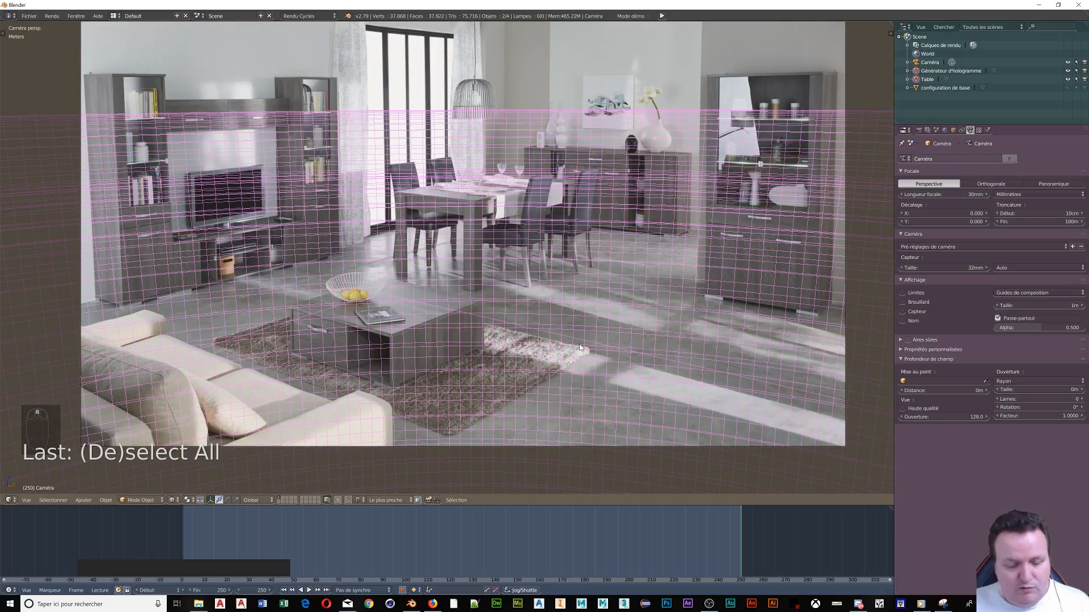
key("g")
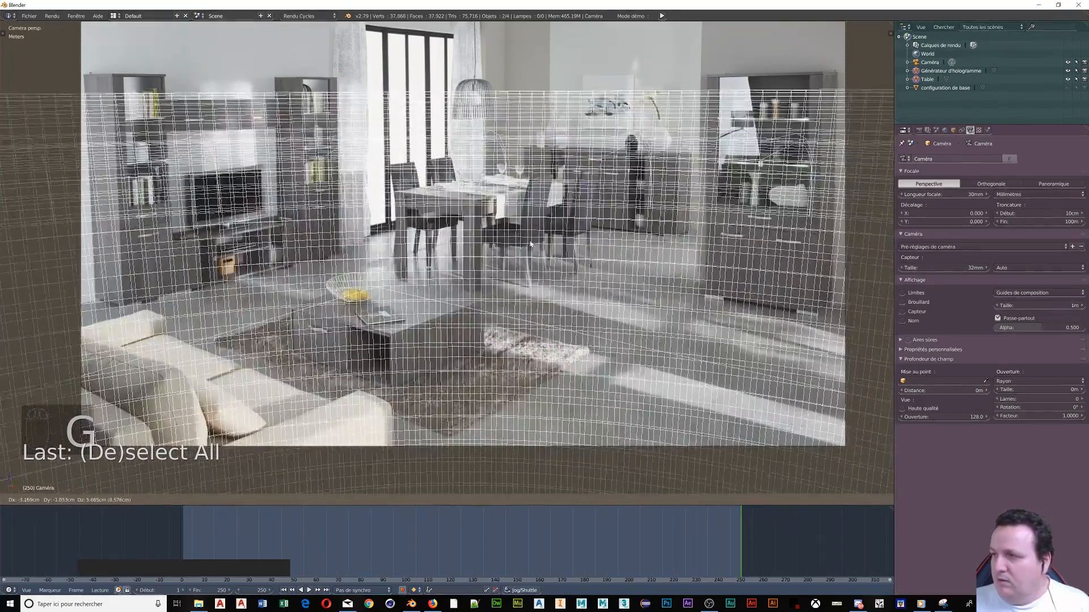
right_click(565, 256)
scroll(549, 342, "down", 8)
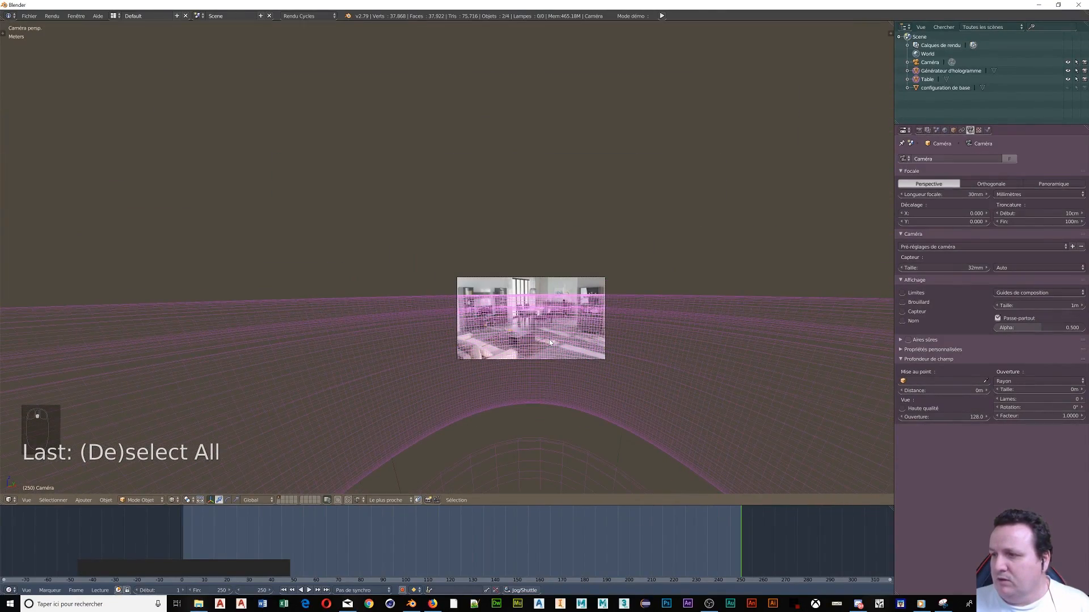
scroll(549, 339, "up", 8)
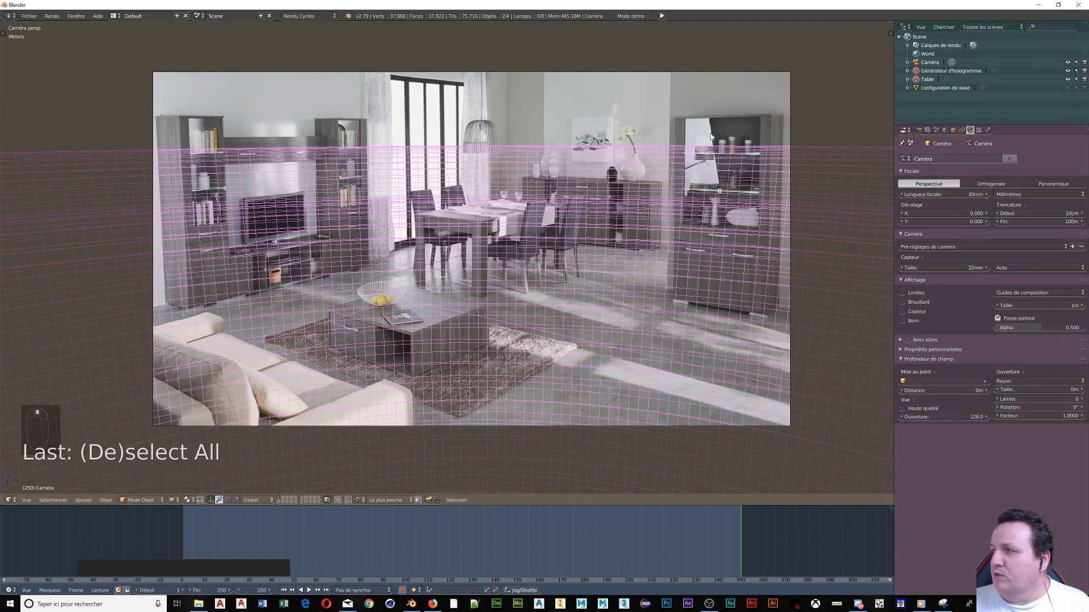
Step: Lock the selected camera to the view and pull it back until the hologram generator appears small in front of the dining table
right_click(789, 117)
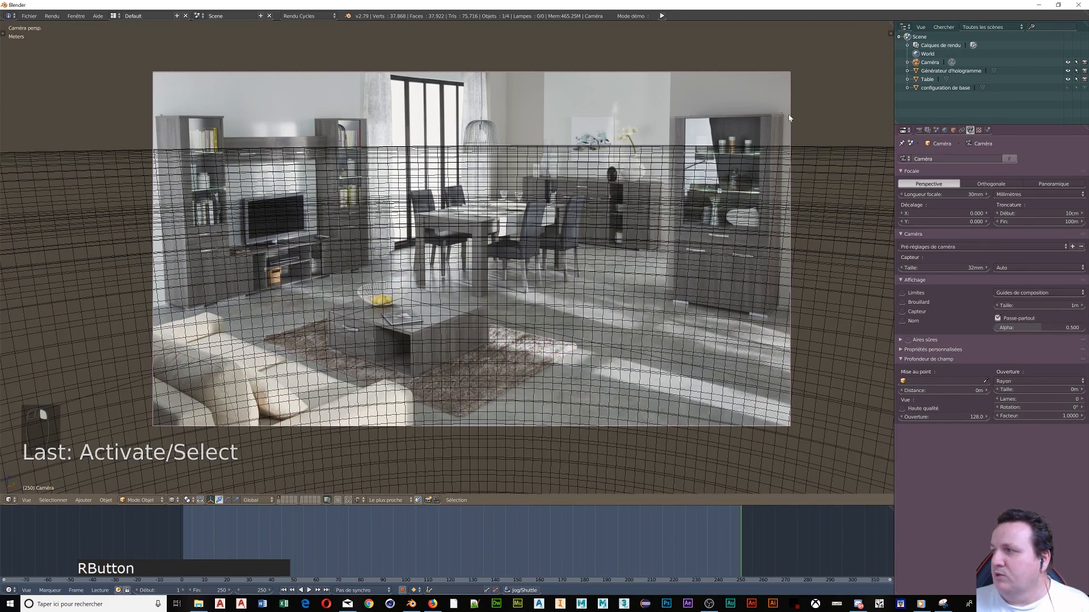
key("n")
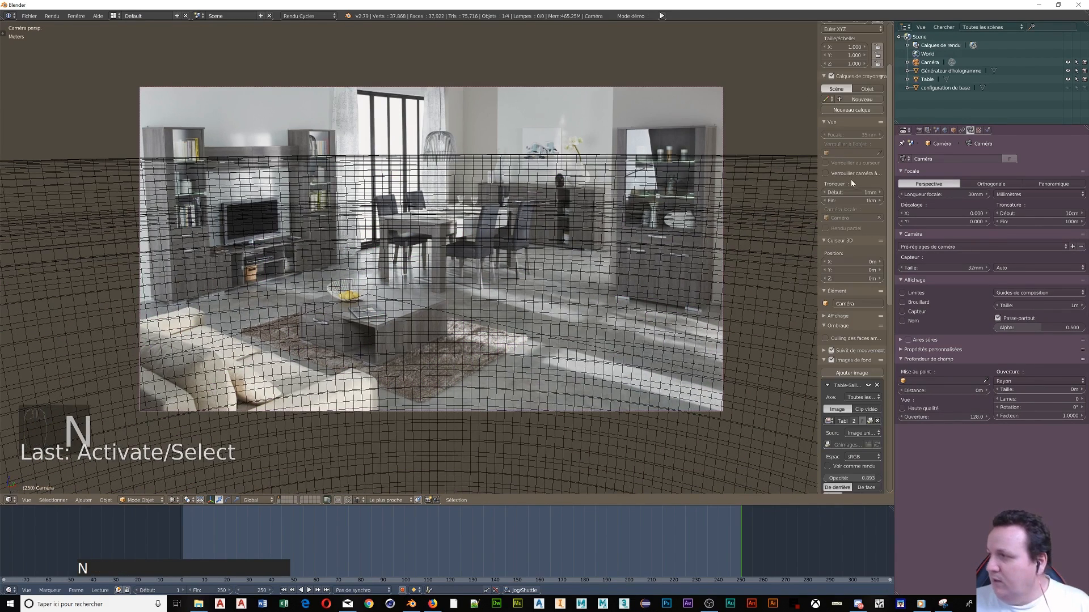
left_click(825, 173)
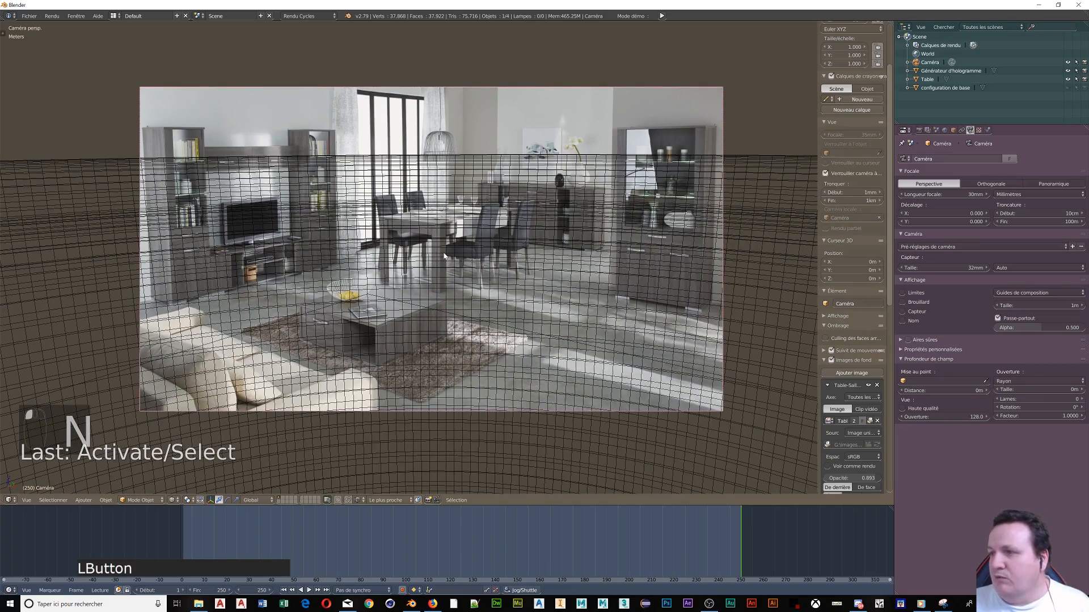
middle_click_drag(431, 233, 444, 256)
scroll(444, 256, "down", 8)
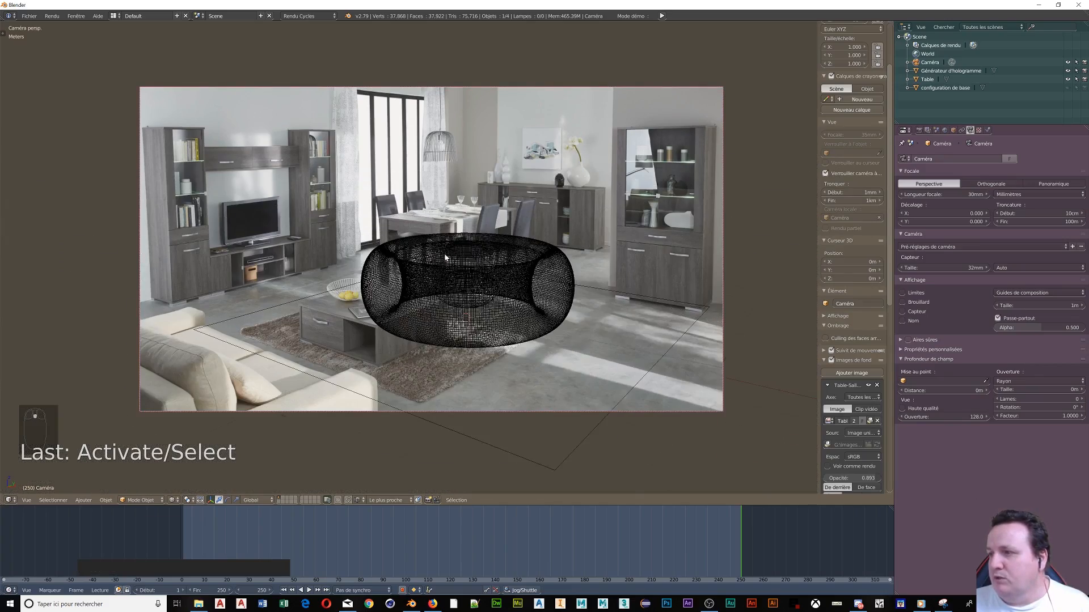
scroll(445, 256, "down", 5)
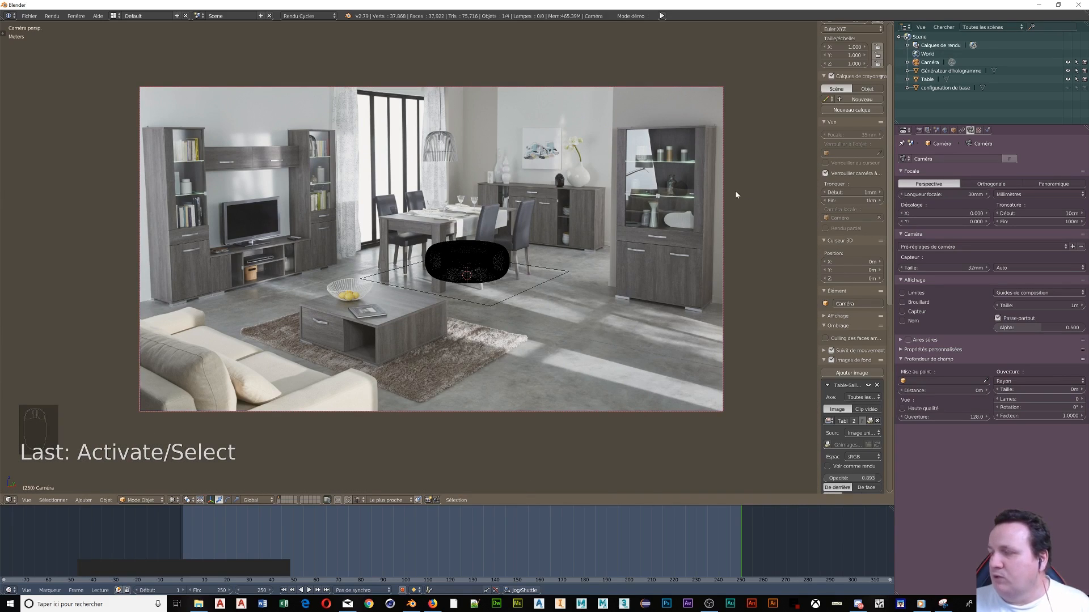
Step: Invert the selection and move the hologram generator together with the Table plane onto the coffee table in the photo
key("ctrl+i")
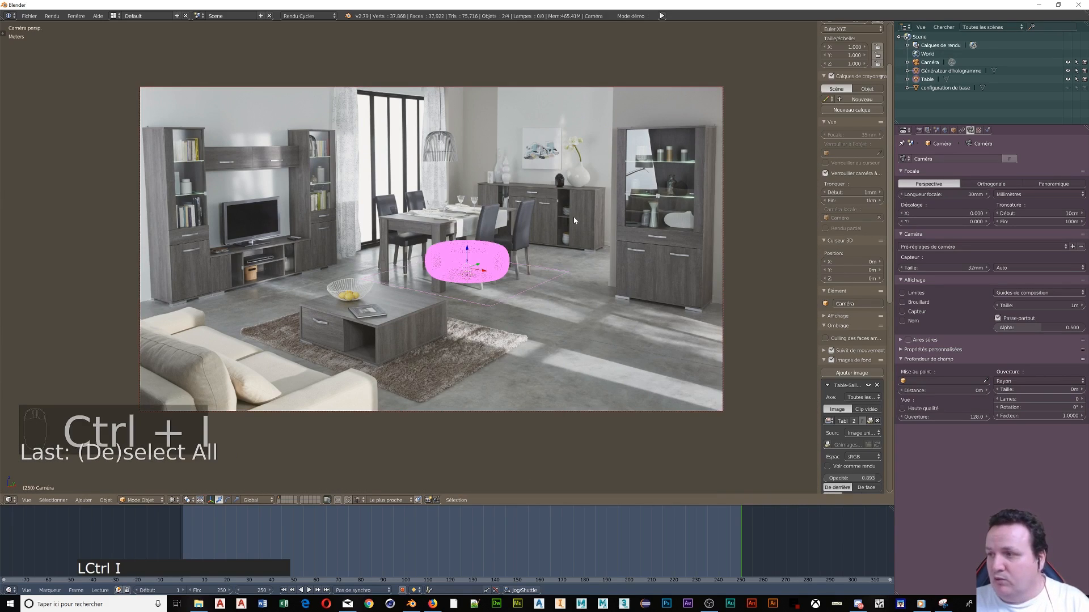
key("g")
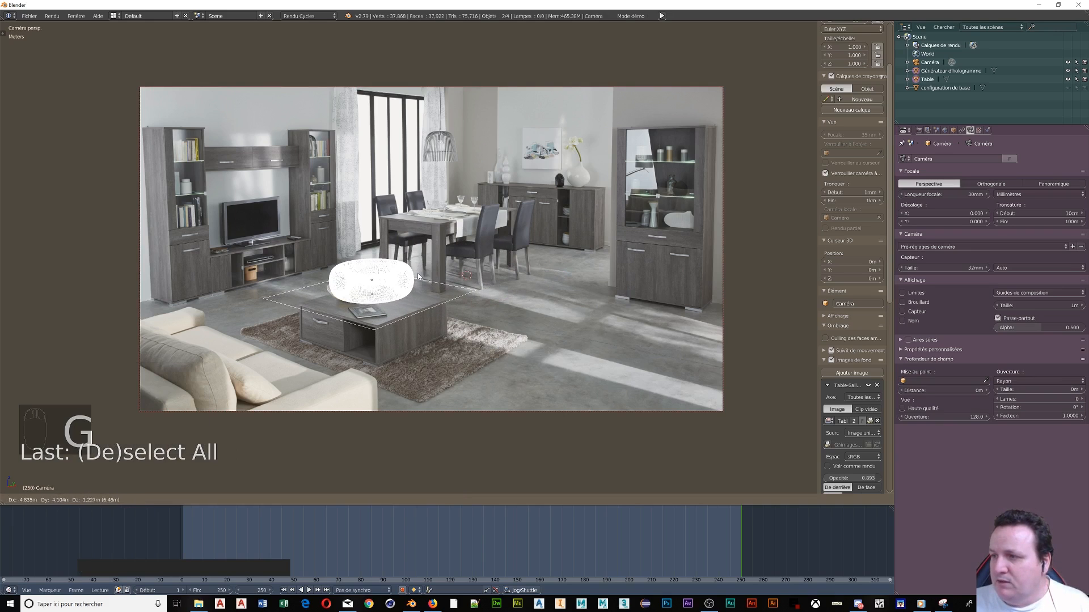
left_click(419, 278)
scroll(399, 288, "up", 4)
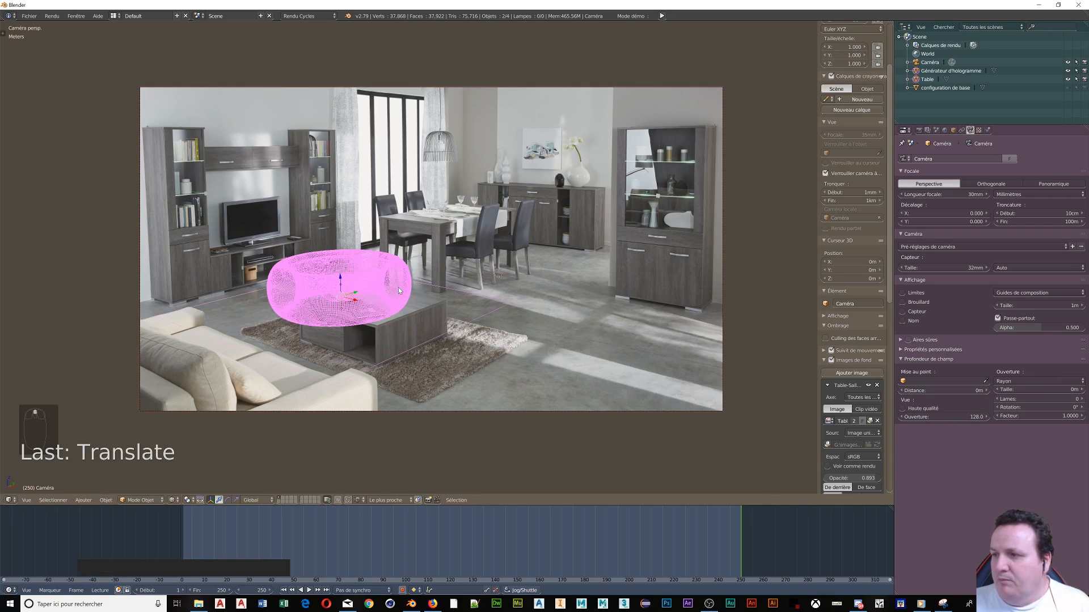
scroll(400, 287, "down", 4)
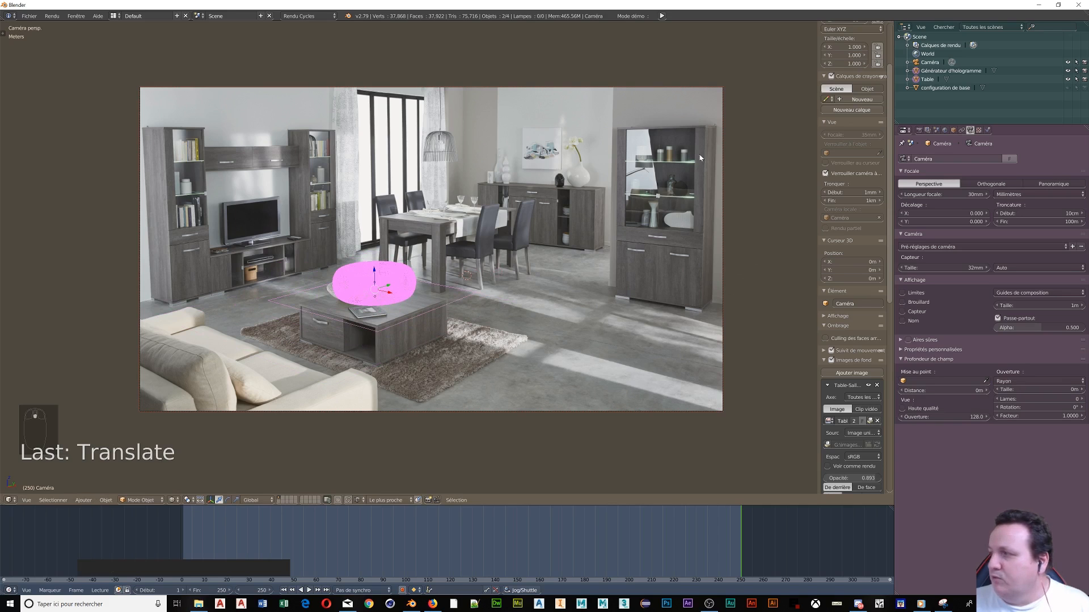
Step: Unlock the camera from the view and fit the Table plane to the coffee table's top, scaling it and the generator by about 0.71
left_click(826, 174)
scroll(336, 337, "up", 5)
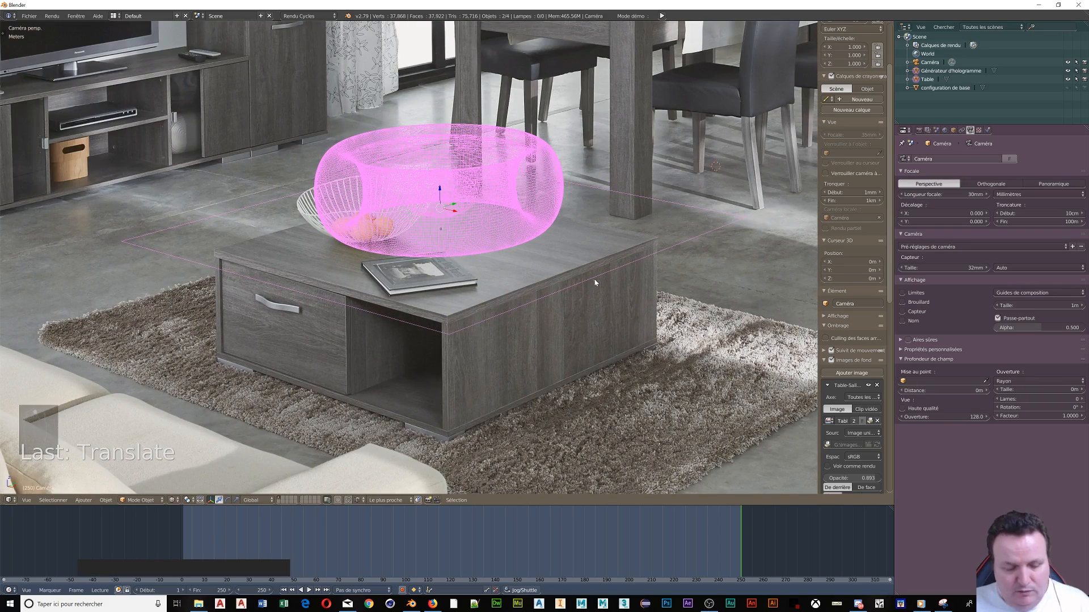
key("s")
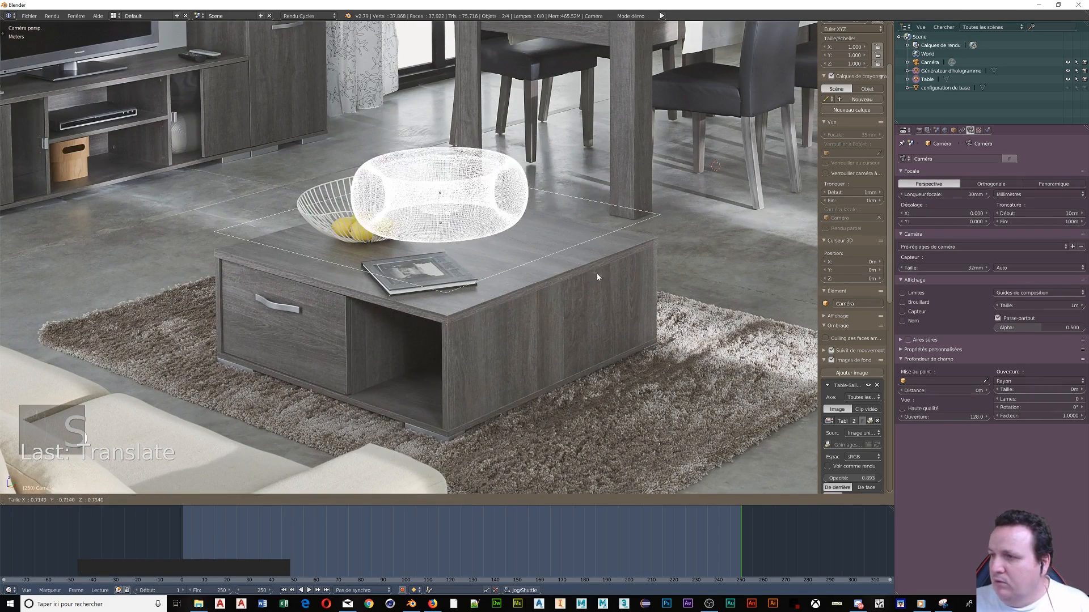
left_click(578, 249)
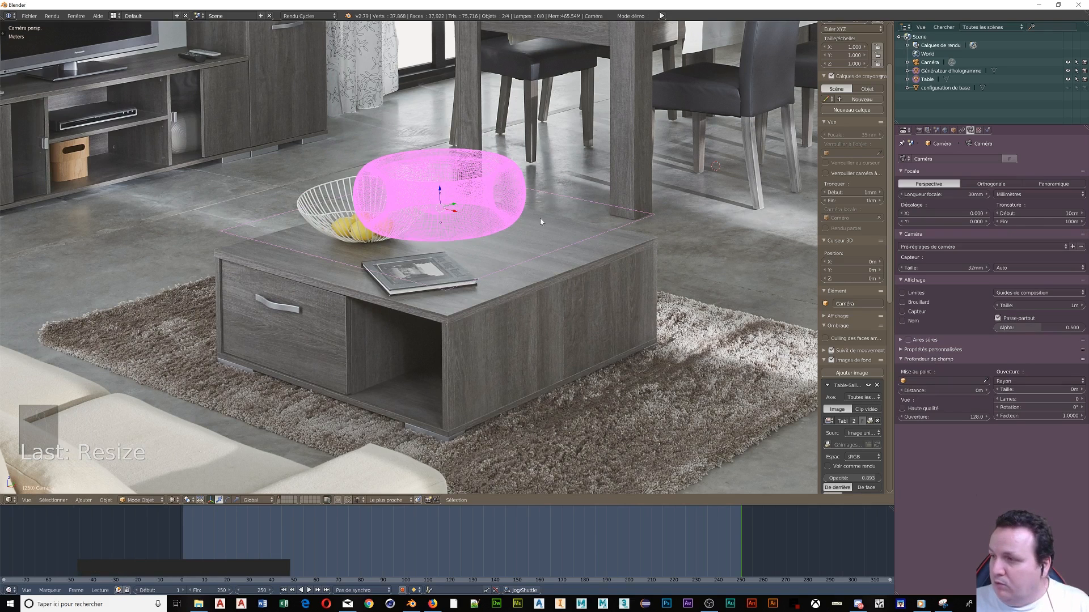
key("g")
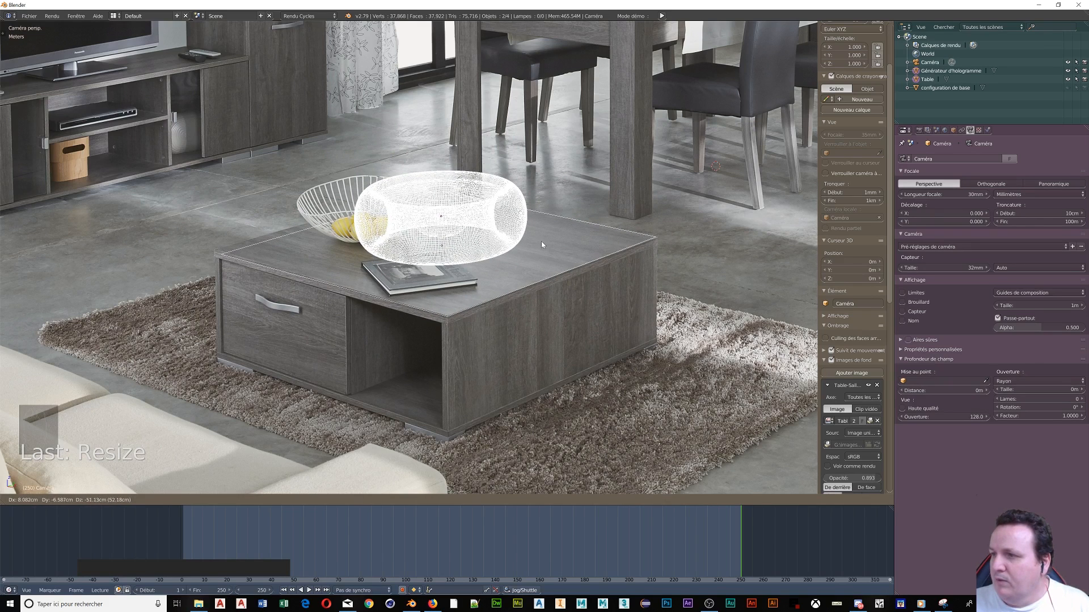
left_click(542, 242)
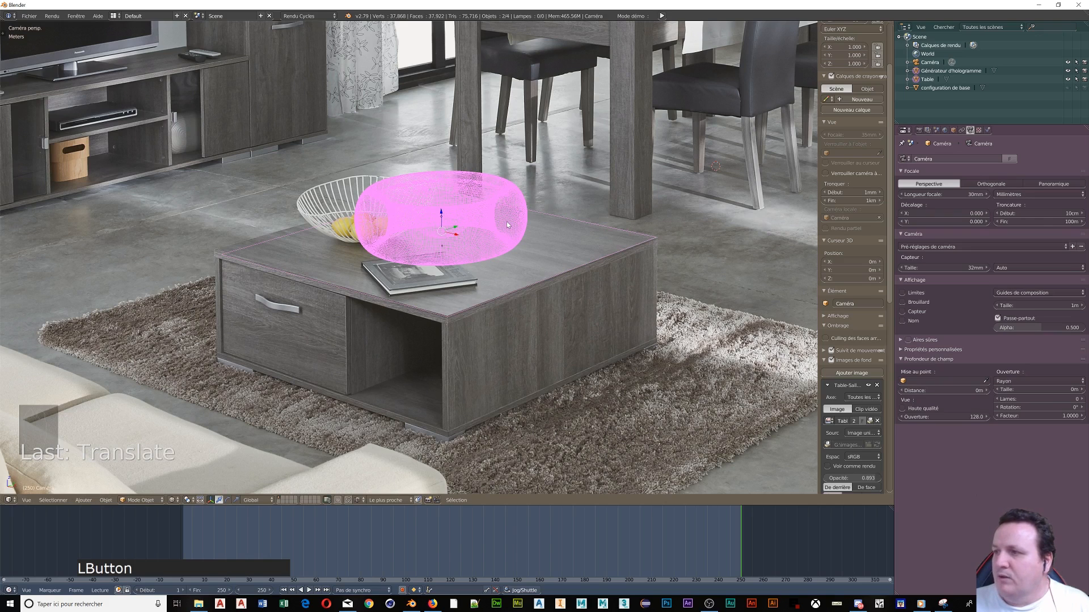
Step: Shrink only the hologram generator to about 1.008 m wide and place it near the tabletop corner closest to the dining table
right_click(489, 214)
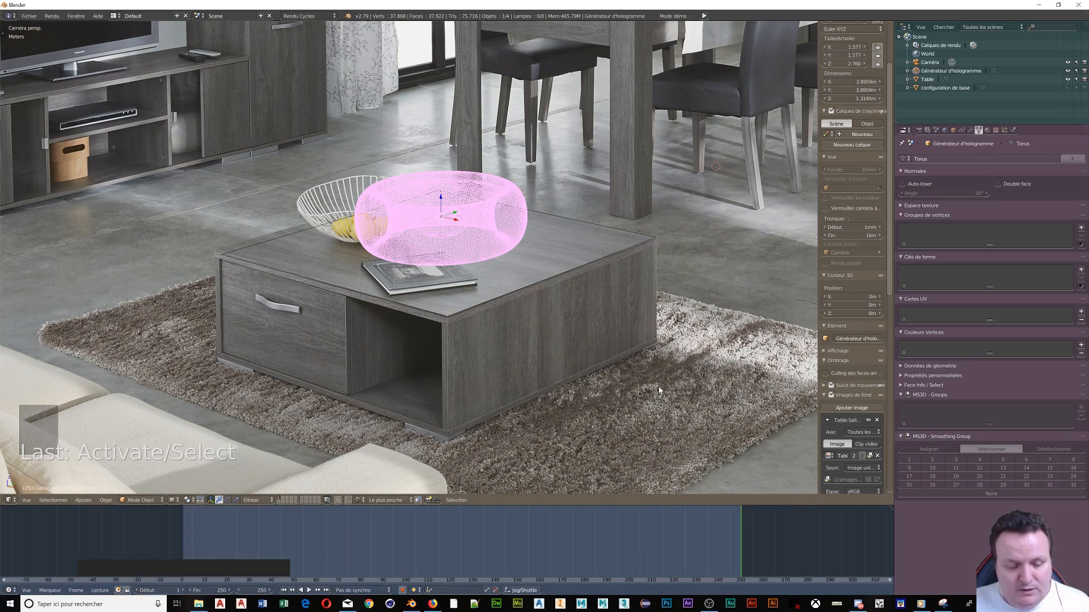
key("s")
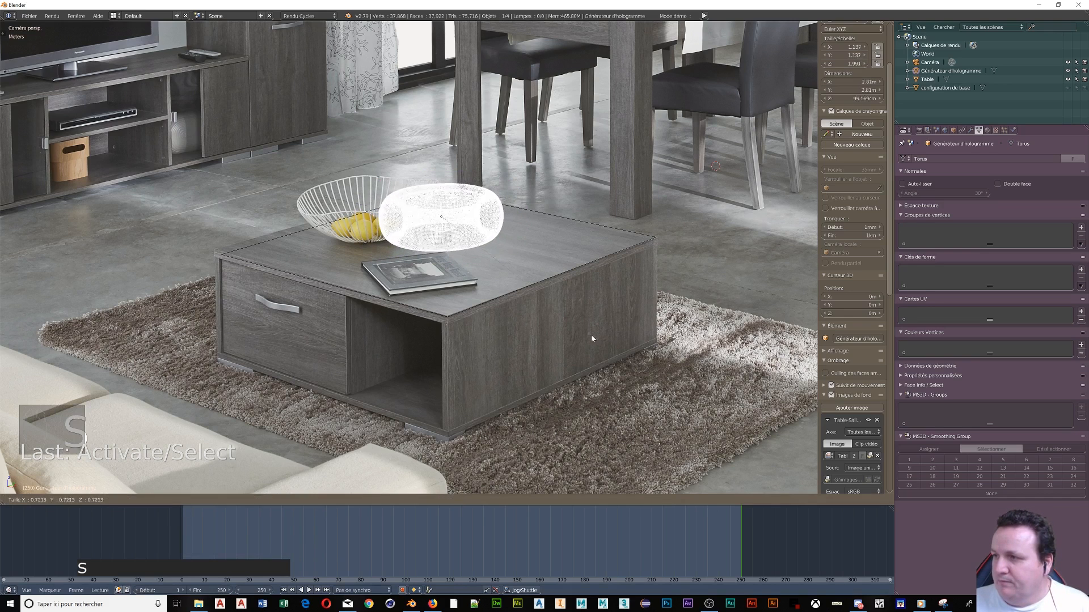
left_click(480, 273)
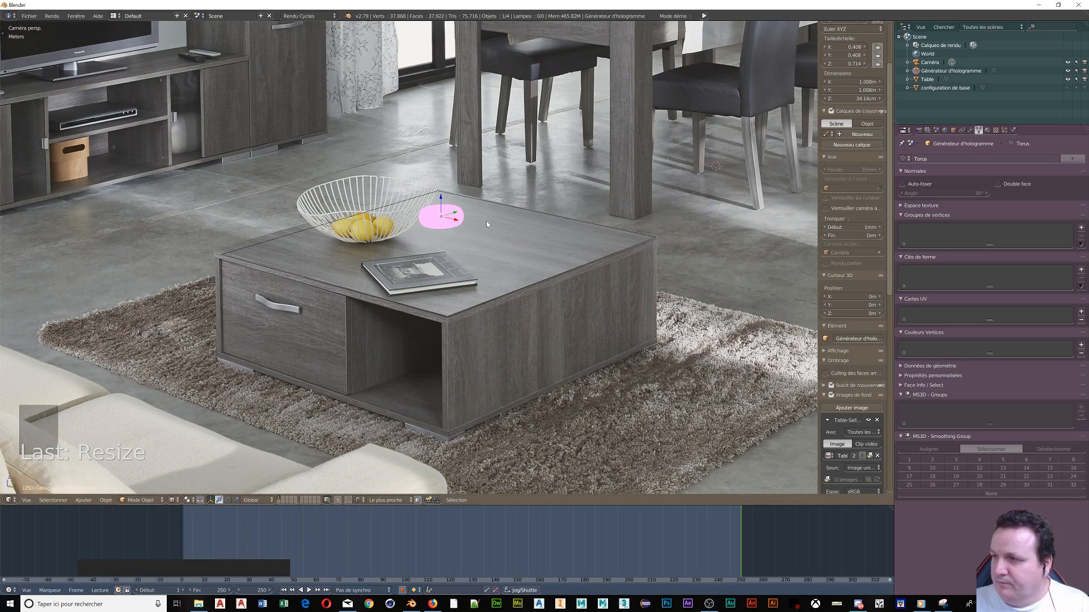
key("g")
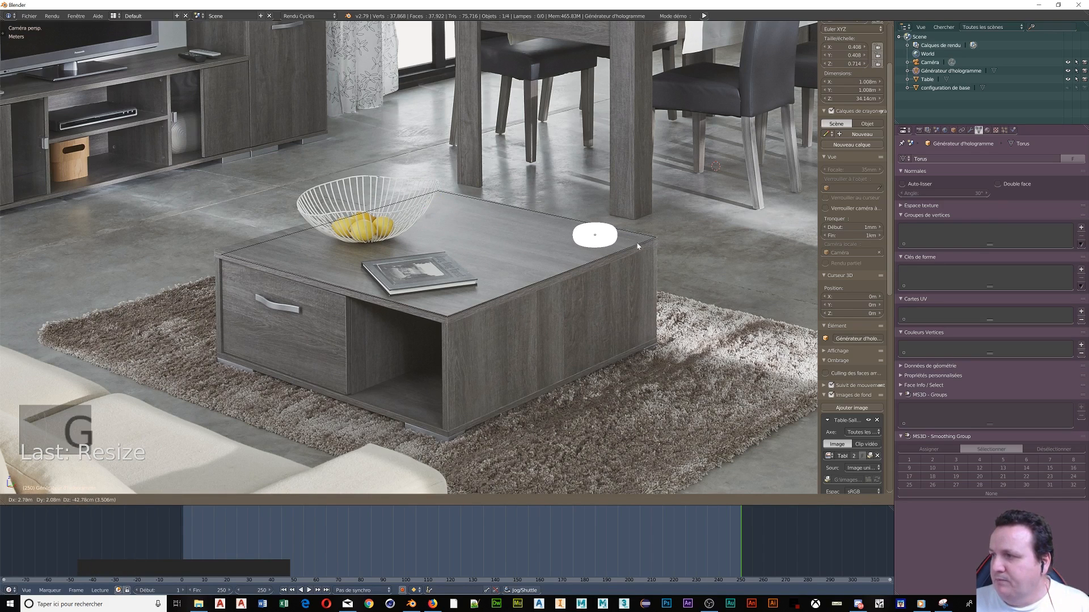
left_click(636, 242)
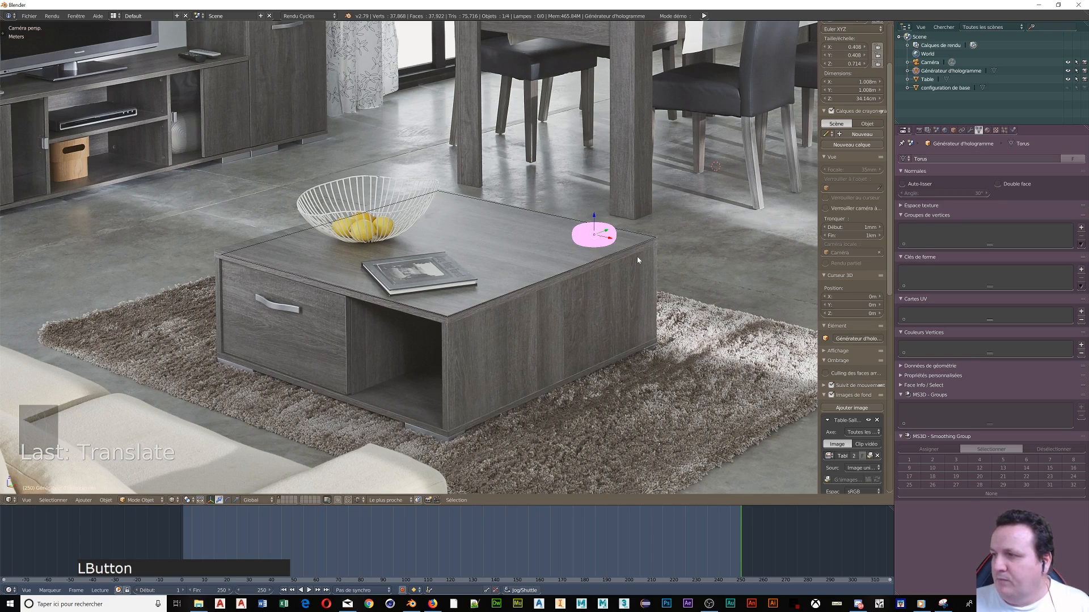
Step: Switch to the rendered preview and lower the generator about 7.3 cm along Z, down to the Table plane
key("shift+z")
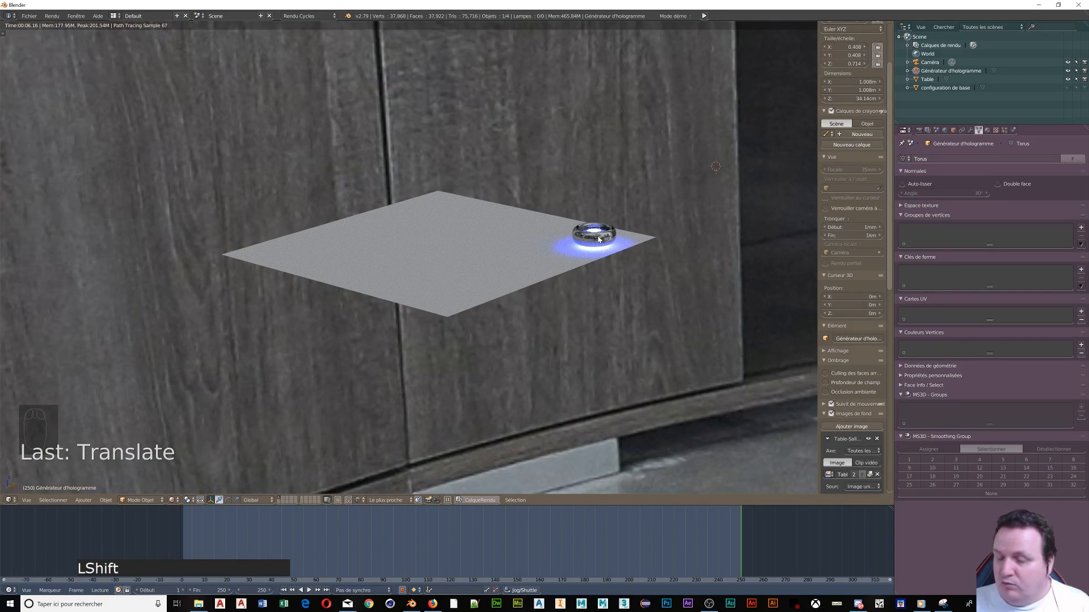
key("shift+z")
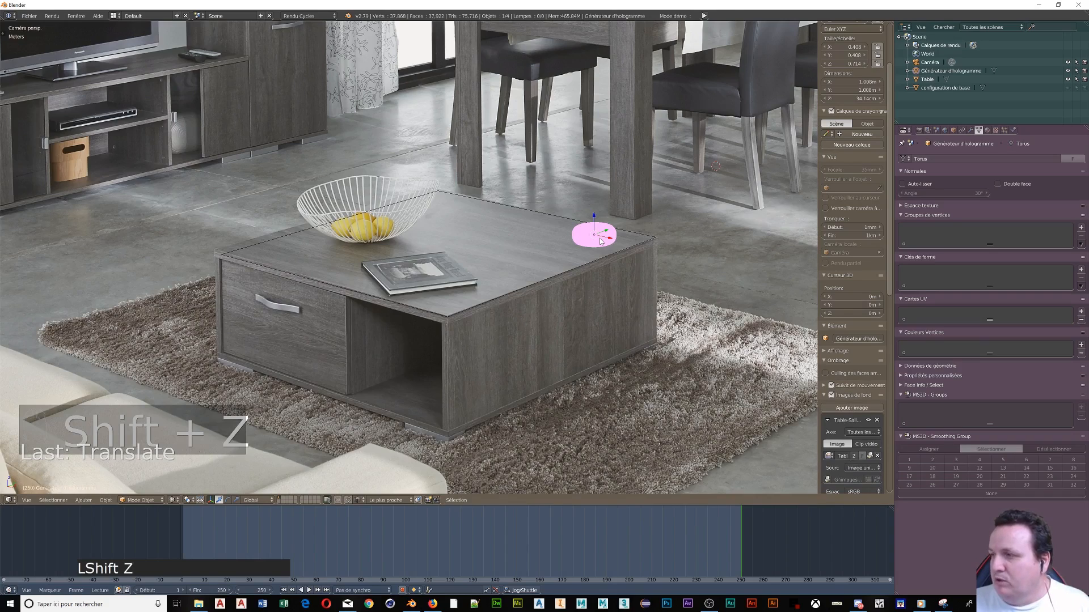
key("shift+z")
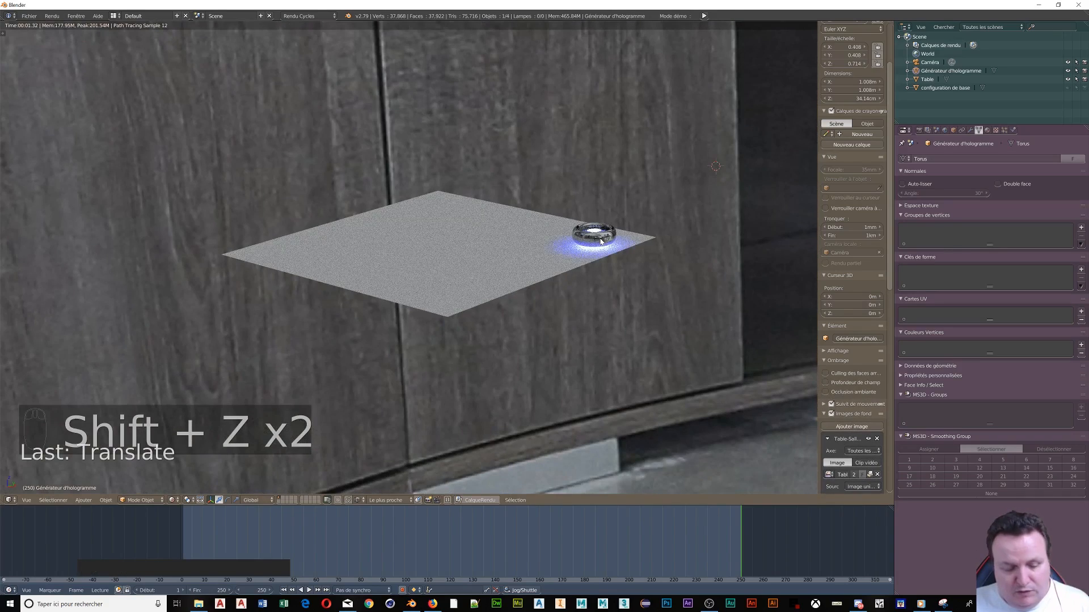
key("g")
key("z")
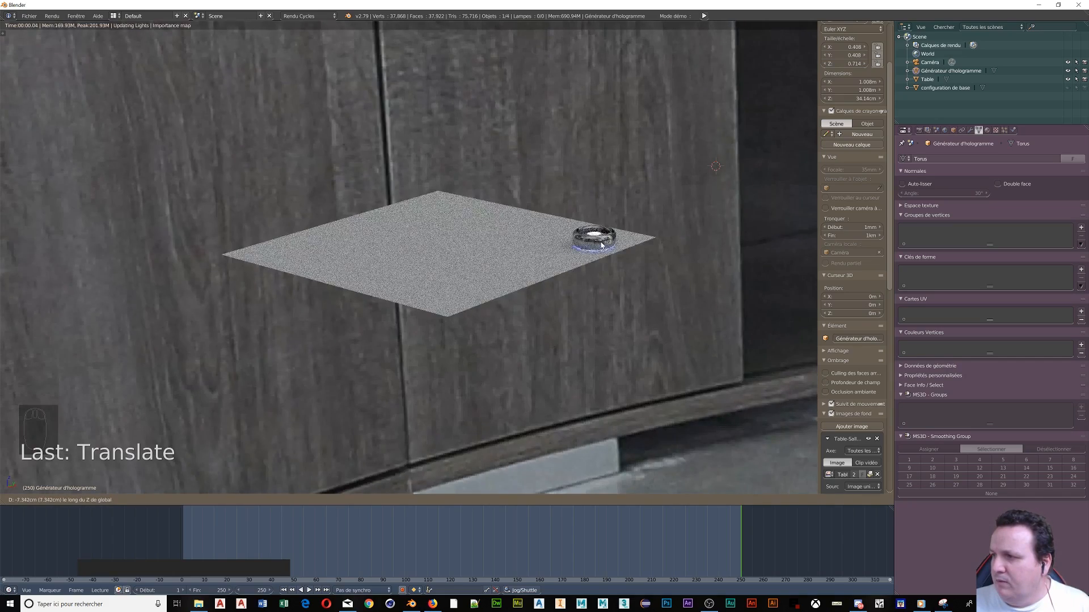
left_click(601, 244)
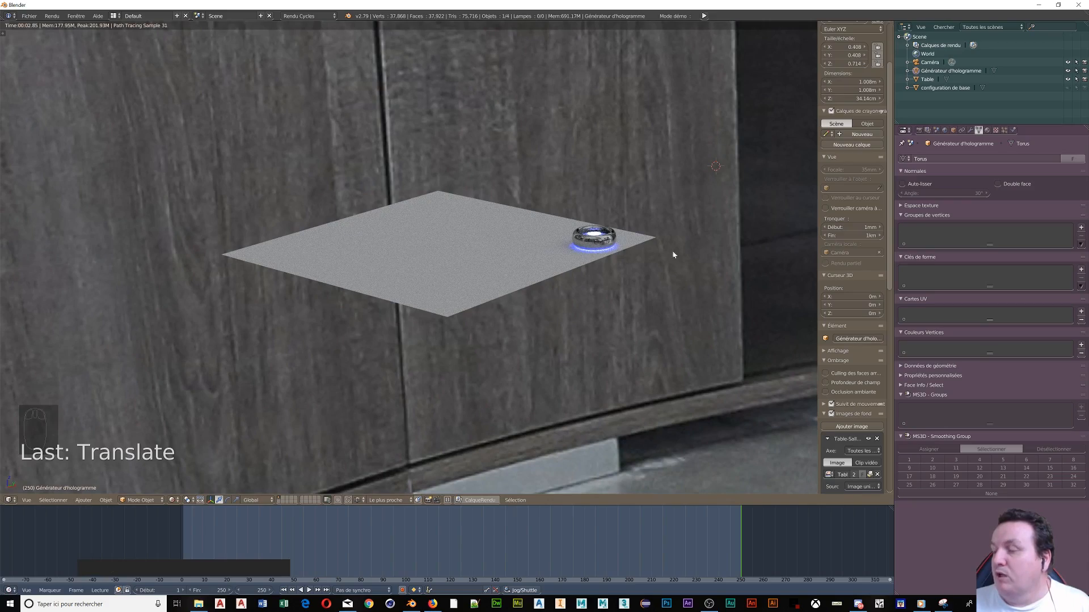
Step: Examine the generator's reflections and blue glow up close in the rendered preview, and check its placement in the whole photo in wireframe
scroll(645, 268, "up", 4)
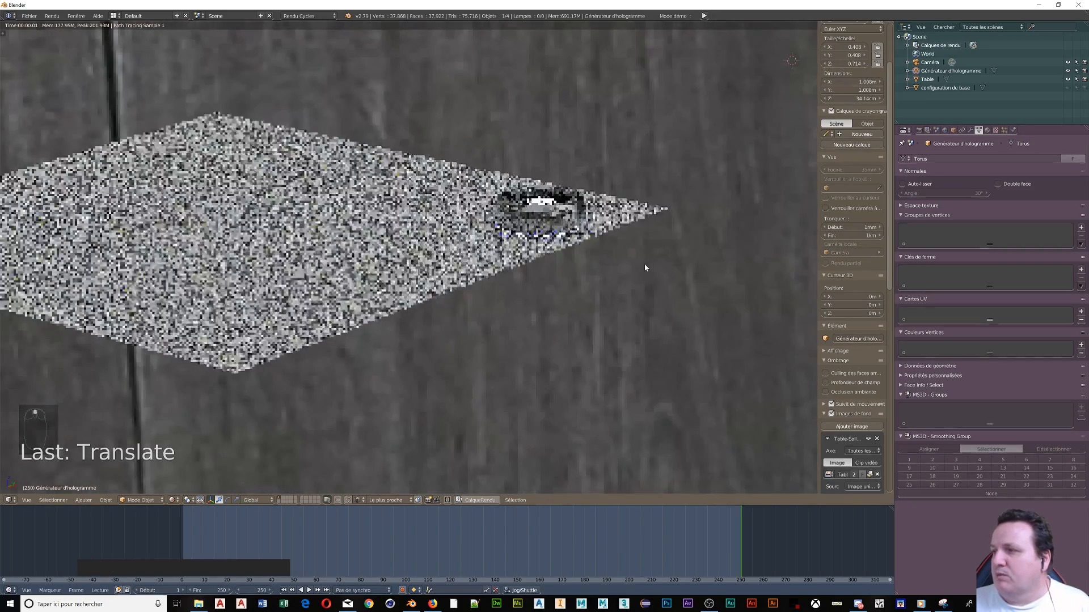
scroll(613, 227, "up", 6)
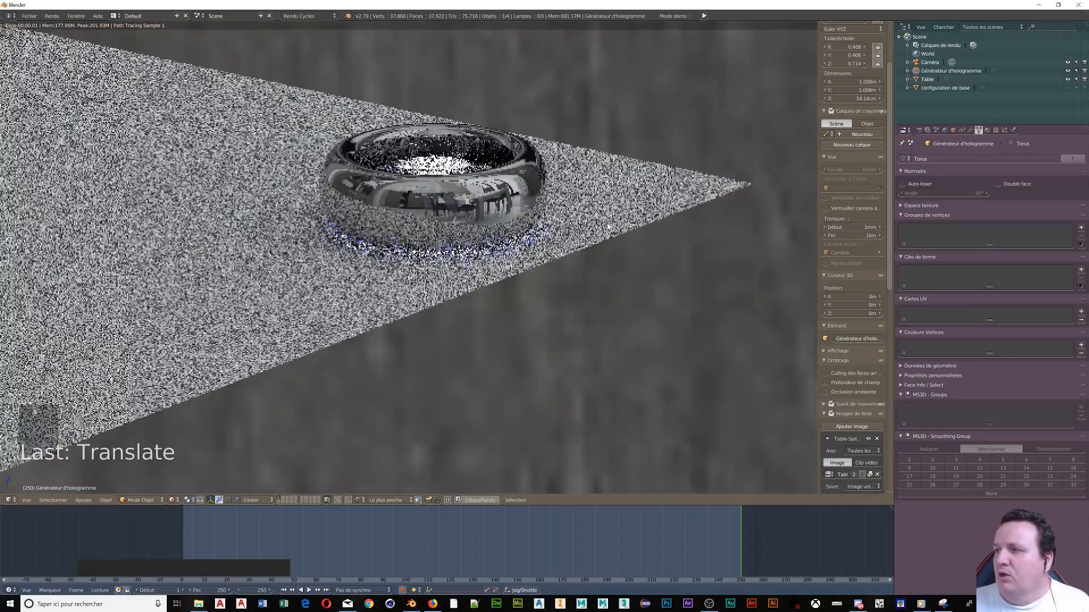
scroll(452, 179, "up", 2)
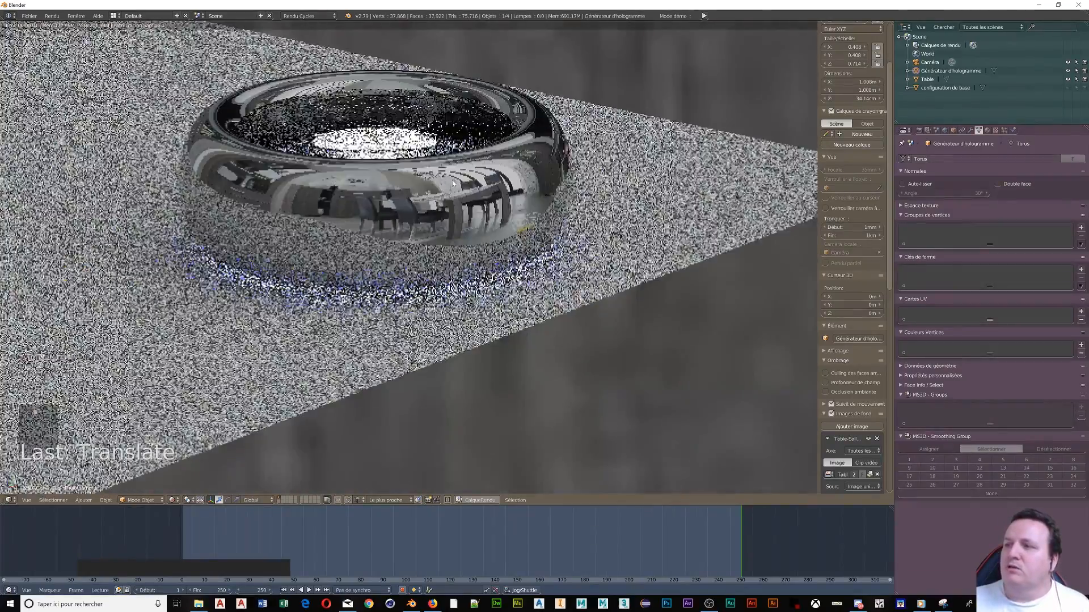
scroll(454, 180, "up", 2)
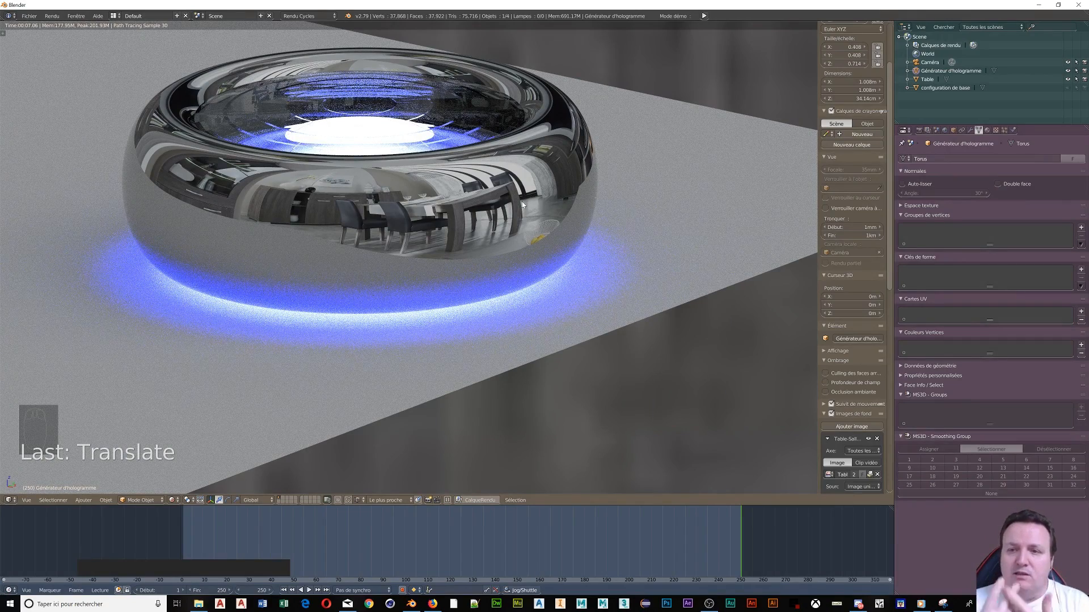
scroll(537, 199, "down", 8)
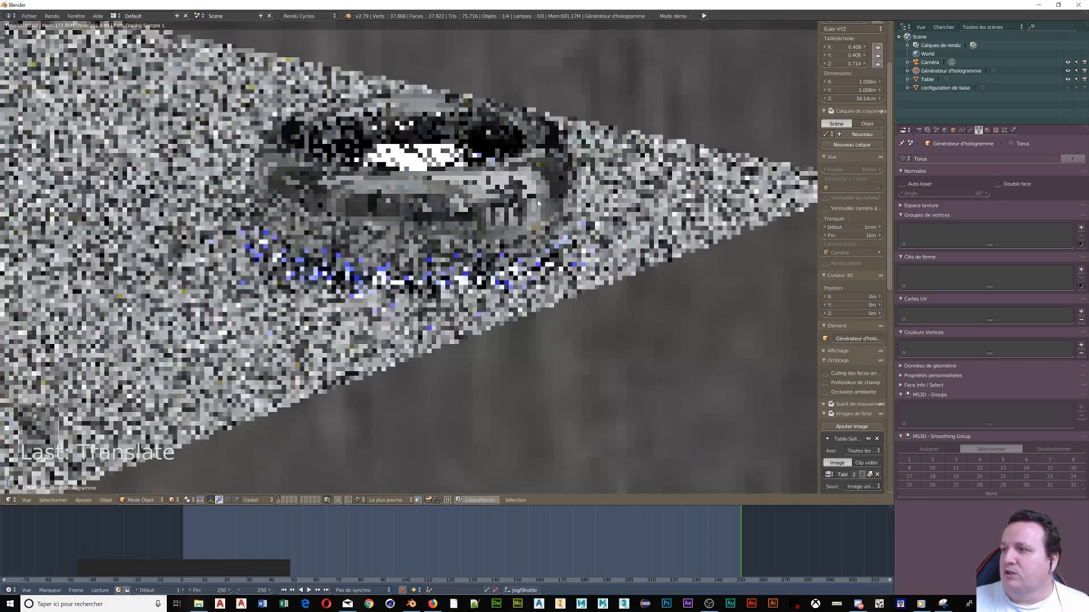
scroll(539, 204, "down", 6)
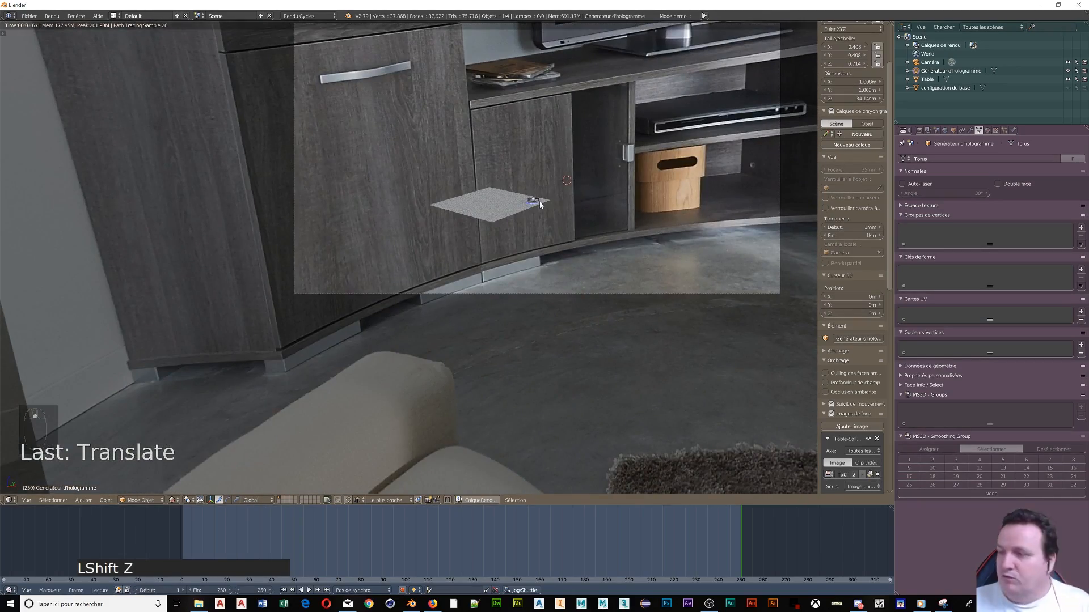
key("shift+z")
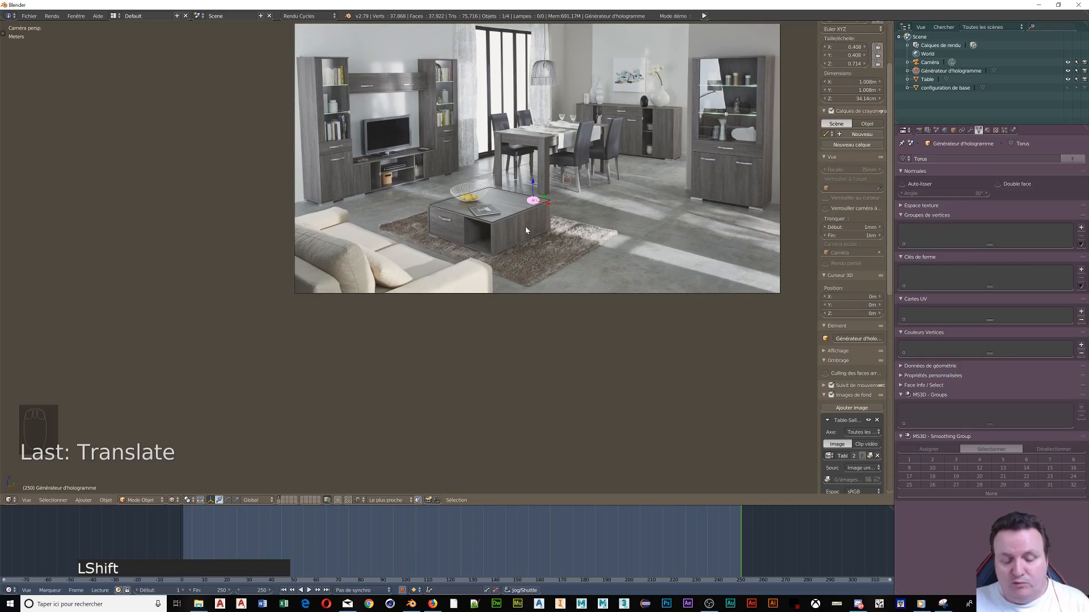
key("shift+z")
scroll(525, 229, "up", 8)
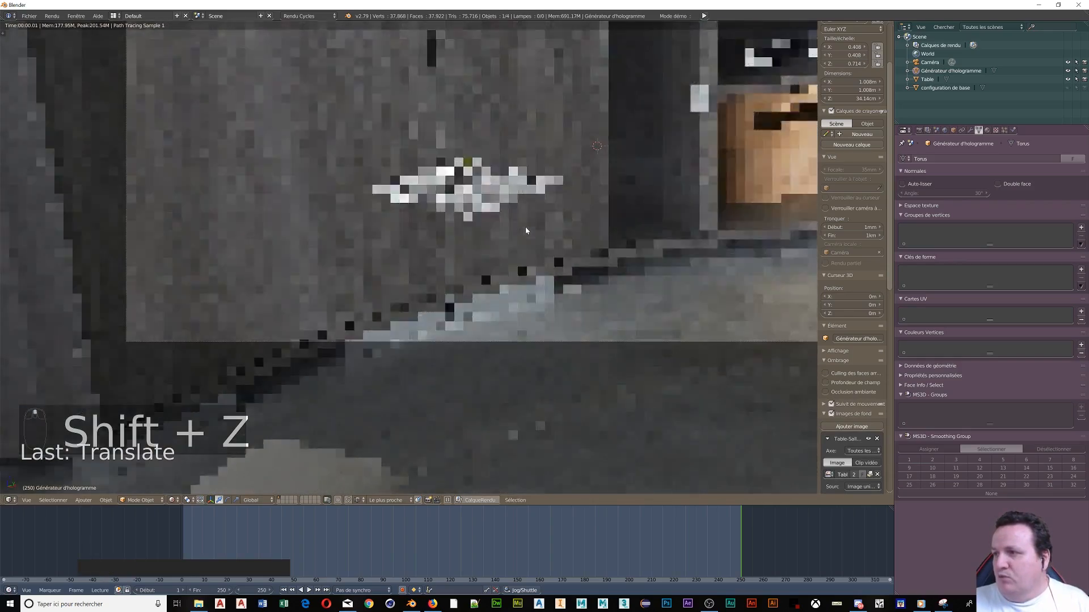
scroll(525, 230, "up", 4)
middle_click_drag(525, 230, 340, 321, "shift")
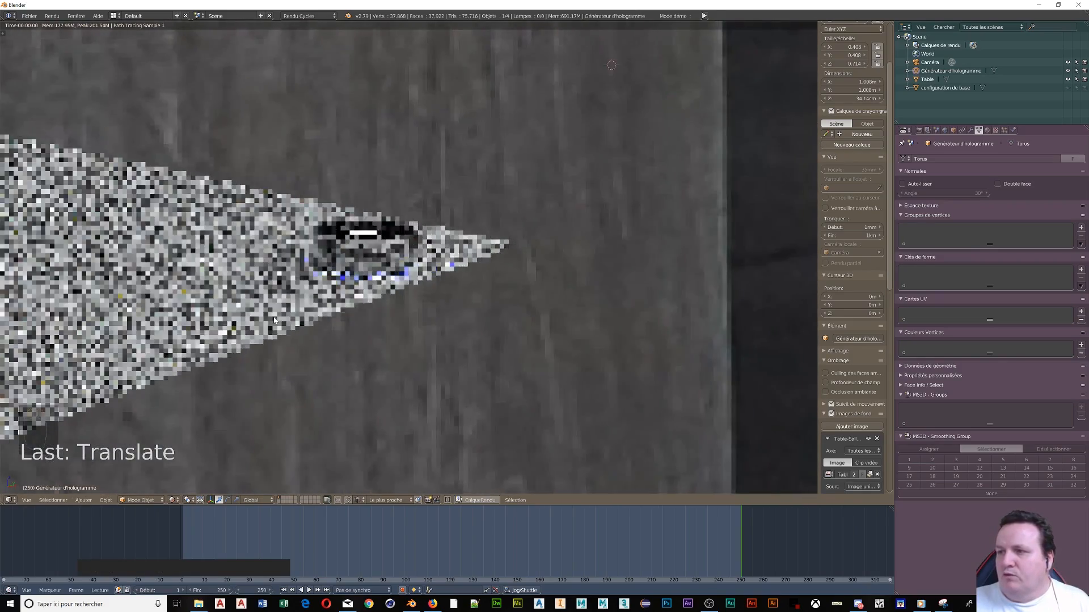
middle_click_drag(275, 321, 222, 329, "shift")
scroll(222, 329, "up", 4)
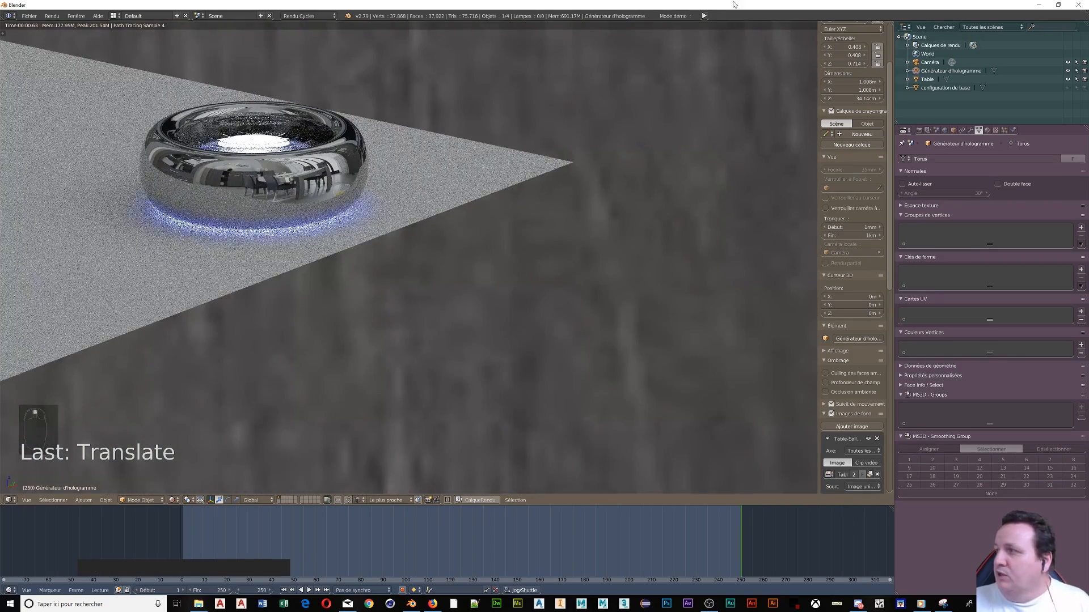
Step: Split the 3D view into two side-by-side areas and frame the hologram generator close up in the rendered one
left_click_drag(888, 36, 470, 72)
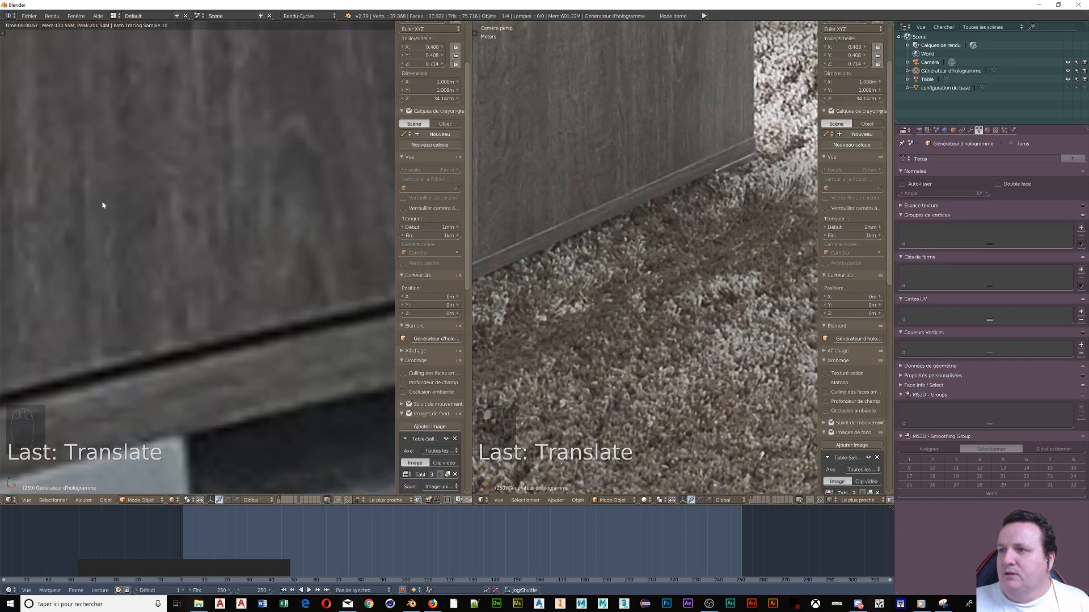
scroll(103, 205, "down", 4)
middle_click_drag(102, 206, 131, 277, "shift")
scroll(104, 252, "up", 5)
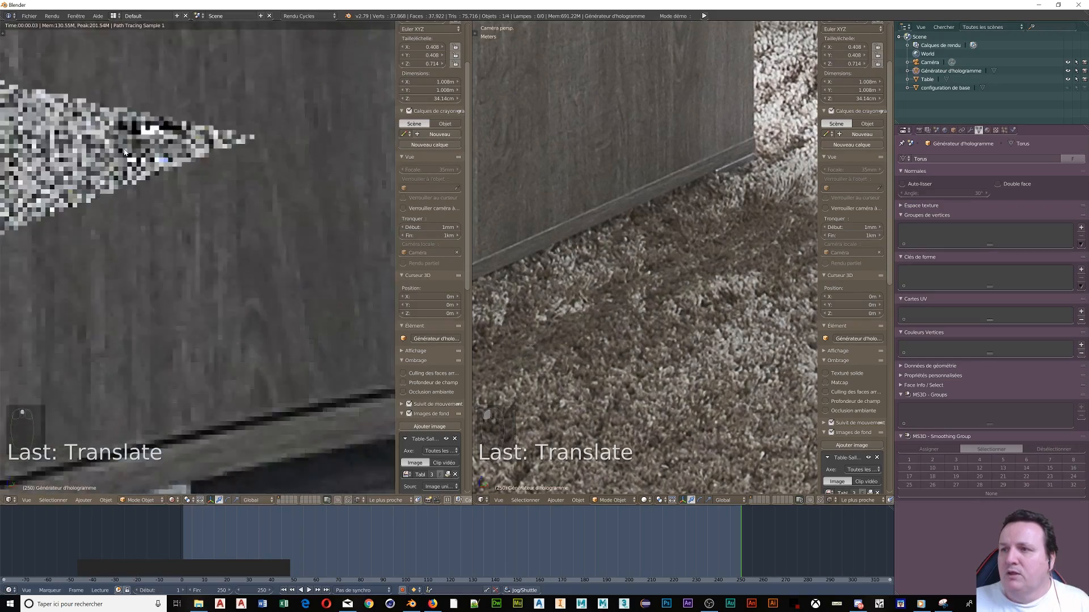
middle_click_drag(126, 152, 130, 269, "shift")
scroll(131, 269, "up", 4)
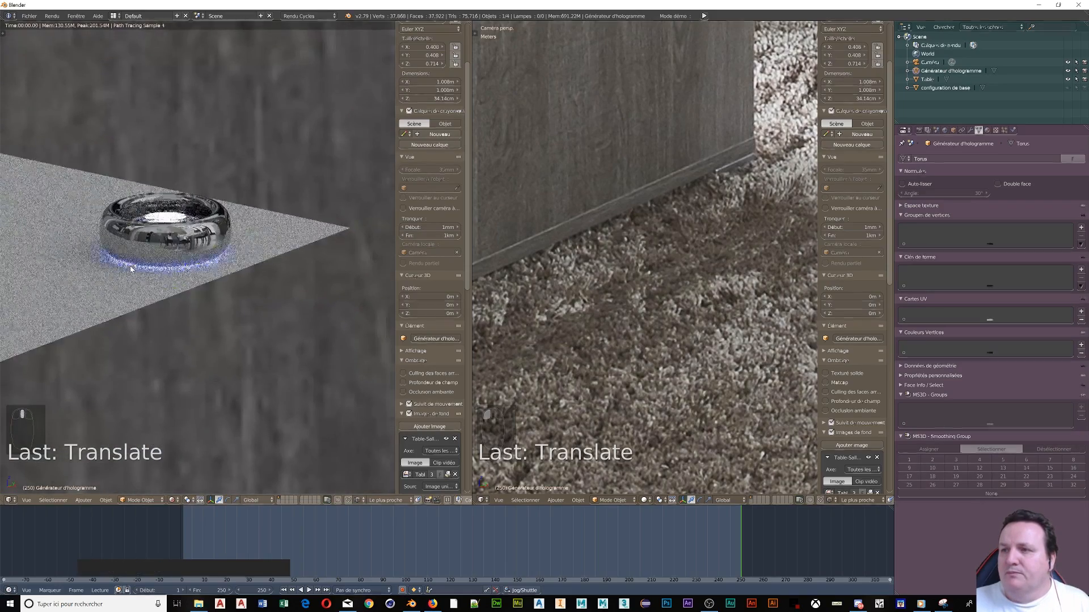
middle_click_drag(261, 252, 236, 256, "shift")
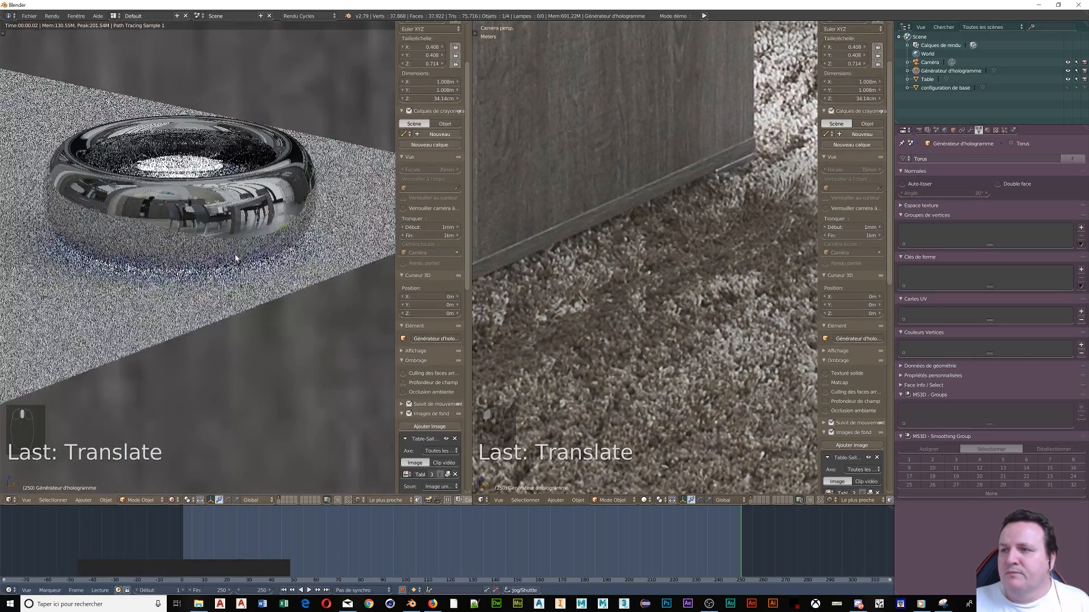
scroll(235, 256, "up", 1)
scroll(234, 257, "up", 1)
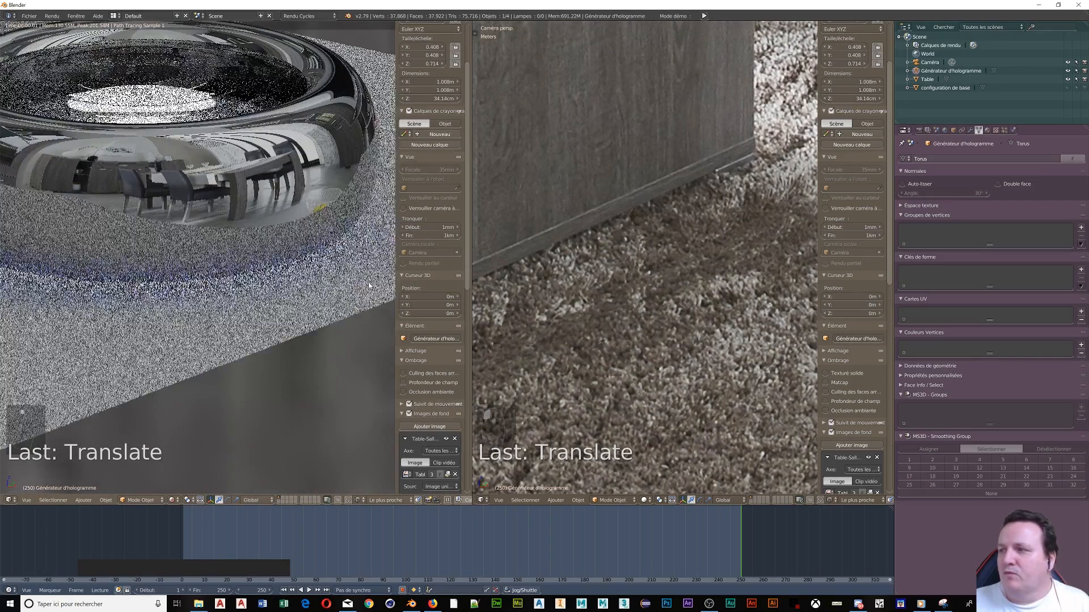
Step: Show the World nodes in the second area's node editor and add a mapping setup to the environment texture node
left_click(483, 500)
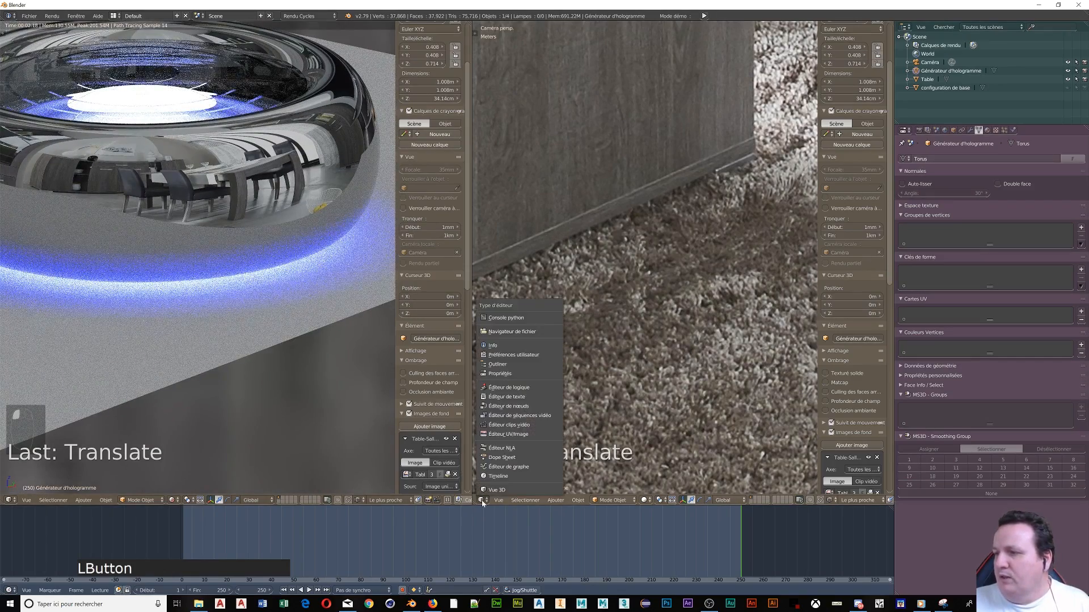
left_click(507, 407)
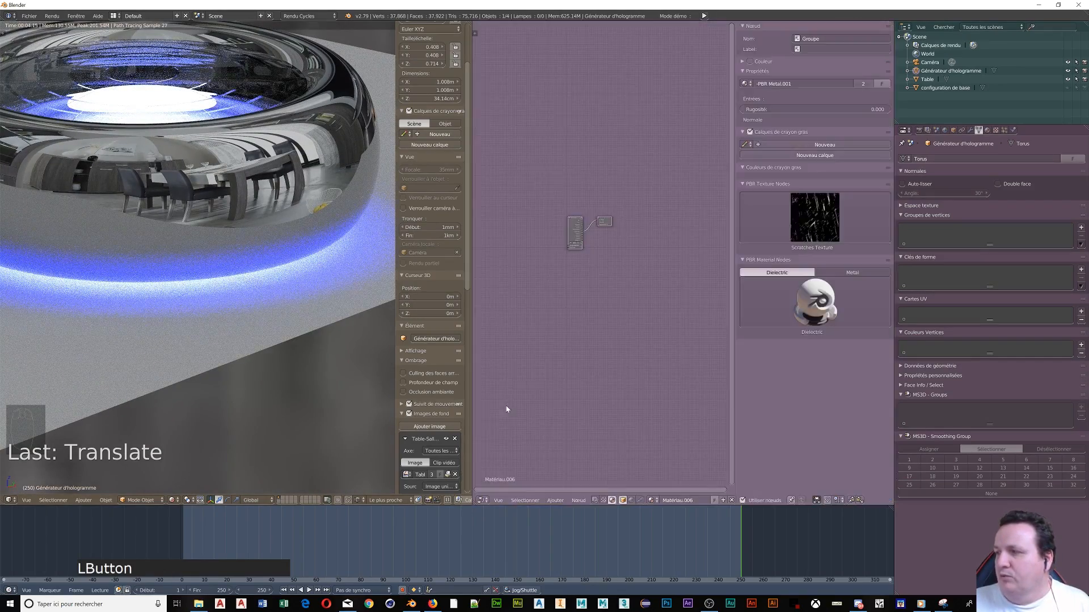
left_click(631, 500)
scroll(600, 250, "up", 4)
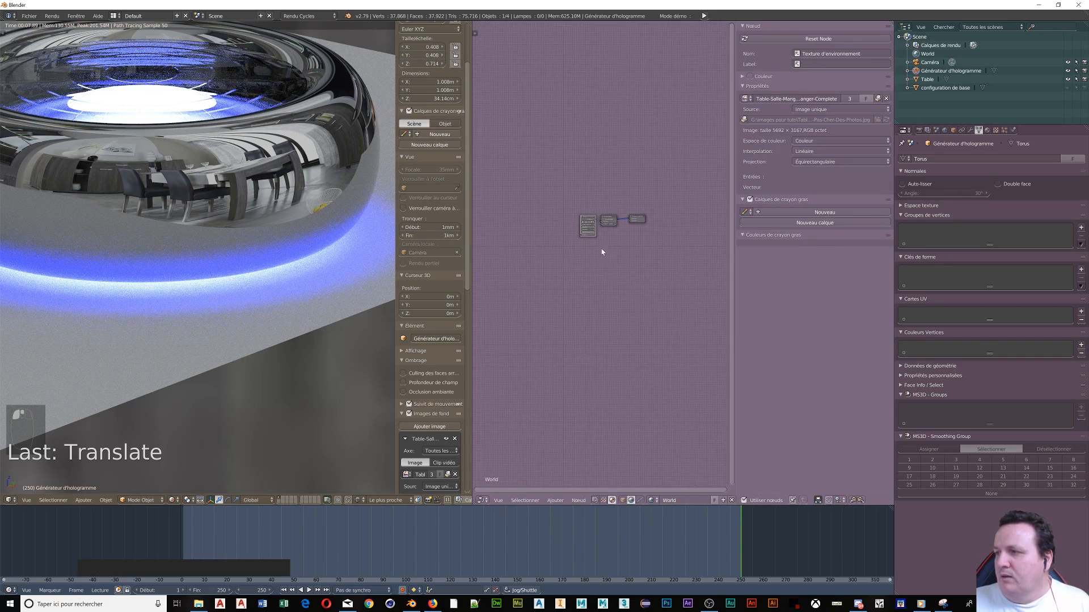
scroll(587, 238, "up", 4)
middle_click_drag(587, 238, 645, 319)
left_click(629, 247)
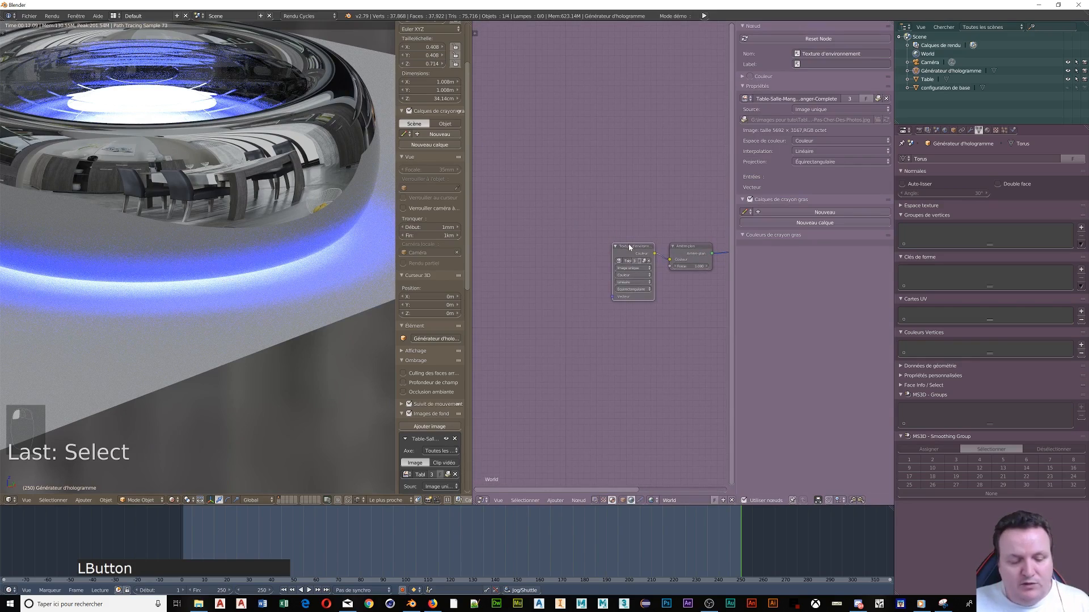
key("ctrl+t")
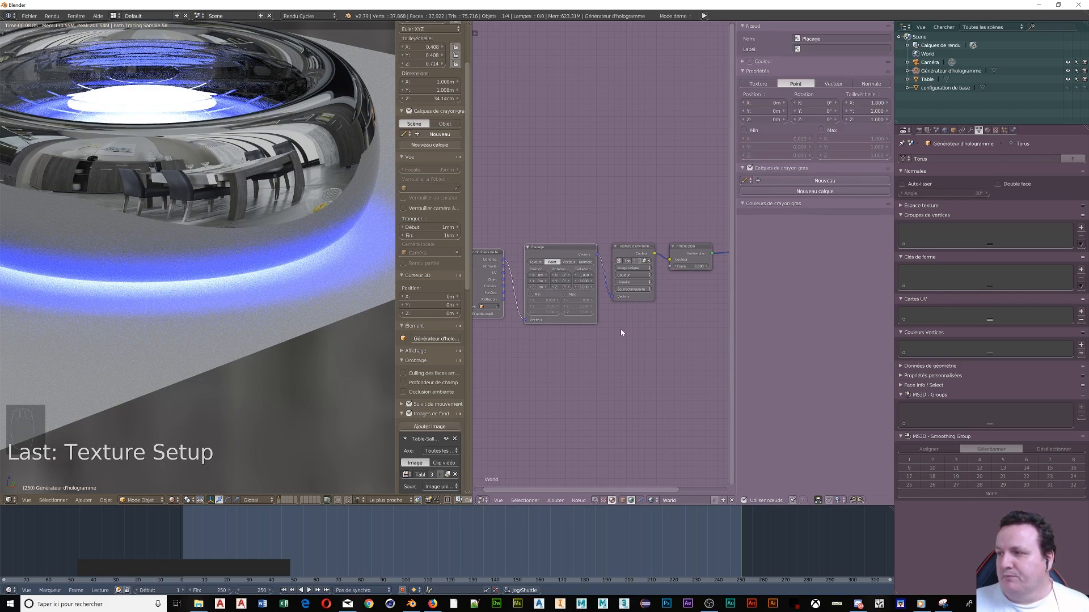
Step: Set the environment mapping node's Z rotation to 185° and check the reflections on the generator
scroll(621, 329, "up", 3)
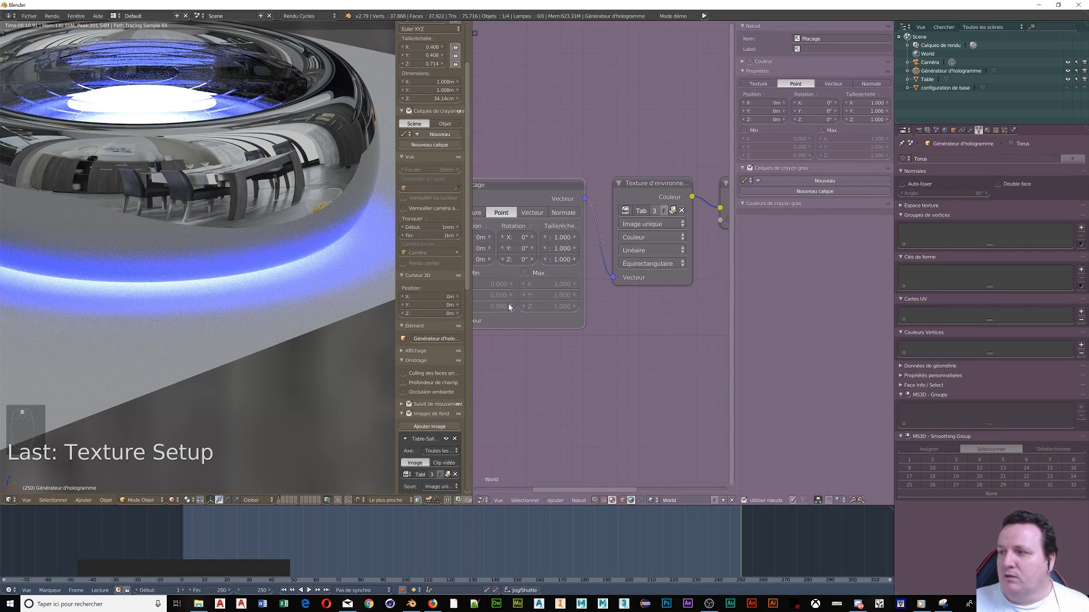
middle_click_drag(508, 307, 589, 294)
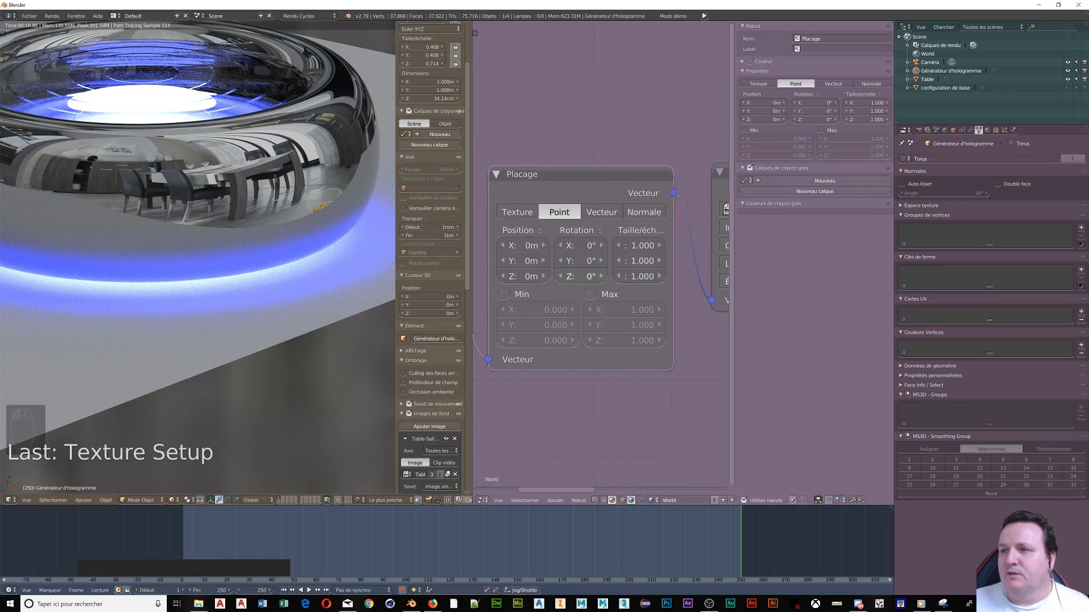
left_click_drag(581, 276, 930, 276)
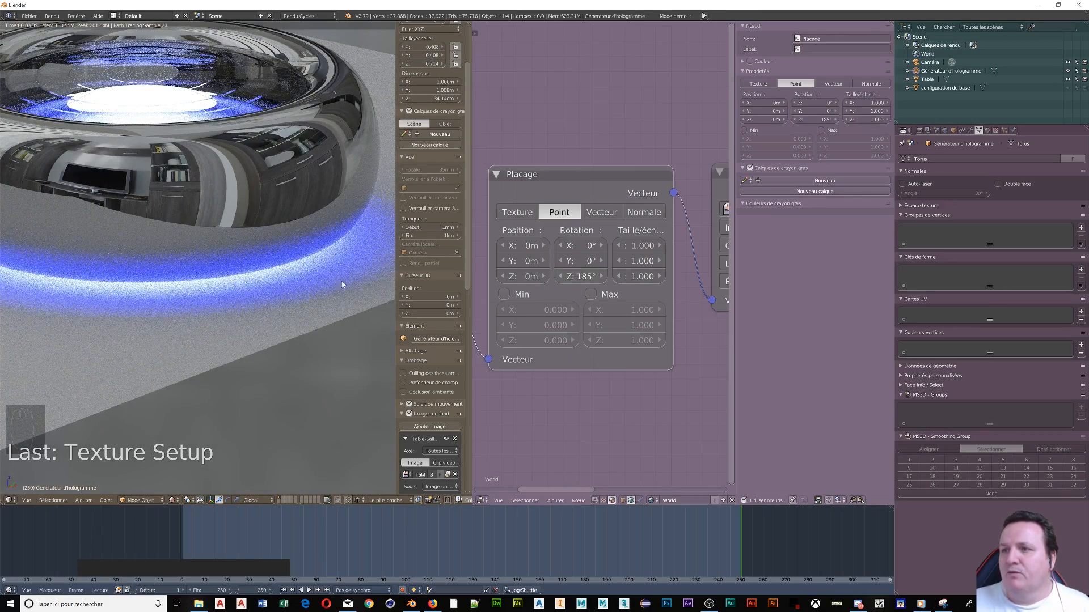
scroll(178, 251, "down", 5)
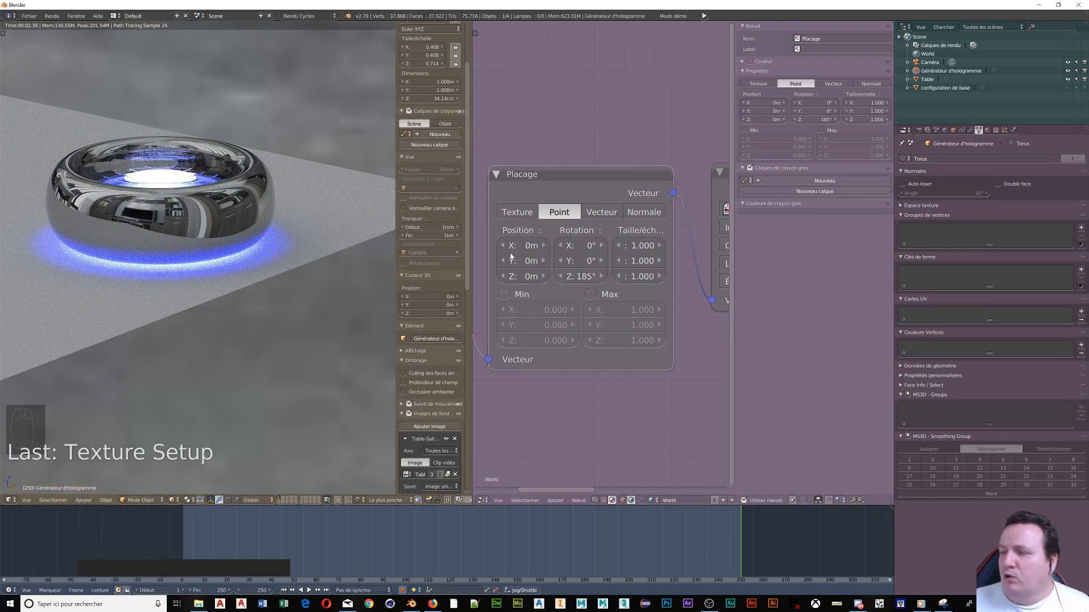
Step: Set the environment mapping to an X position of -51 cm and a Z rotation of 240°, checking the generator's reflections
middle_click_drag(114, 257, 275, 271, "shift")
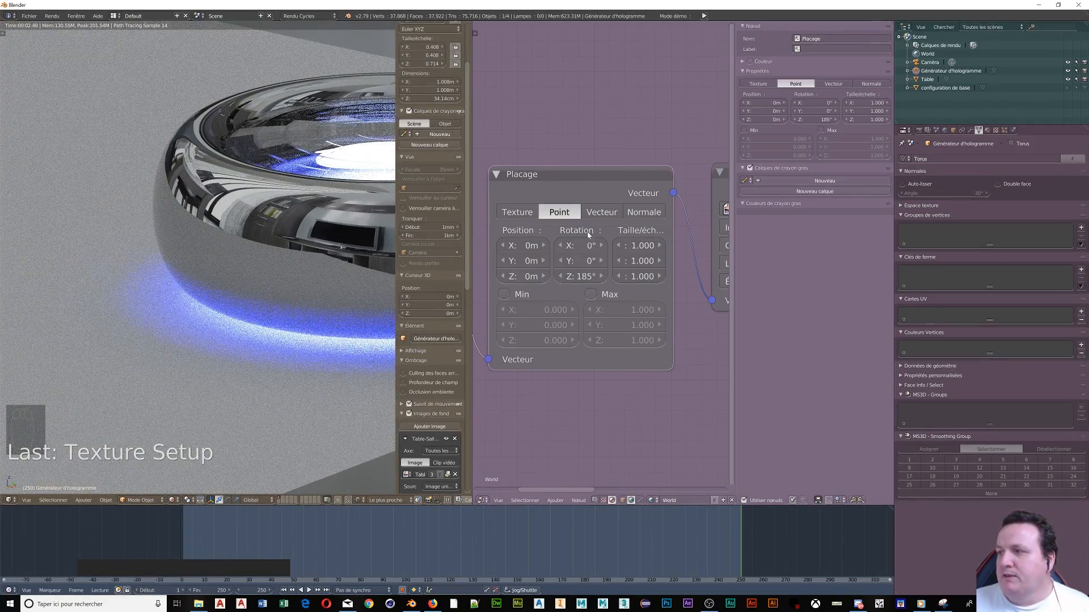
left_click(504, 248, "shift")
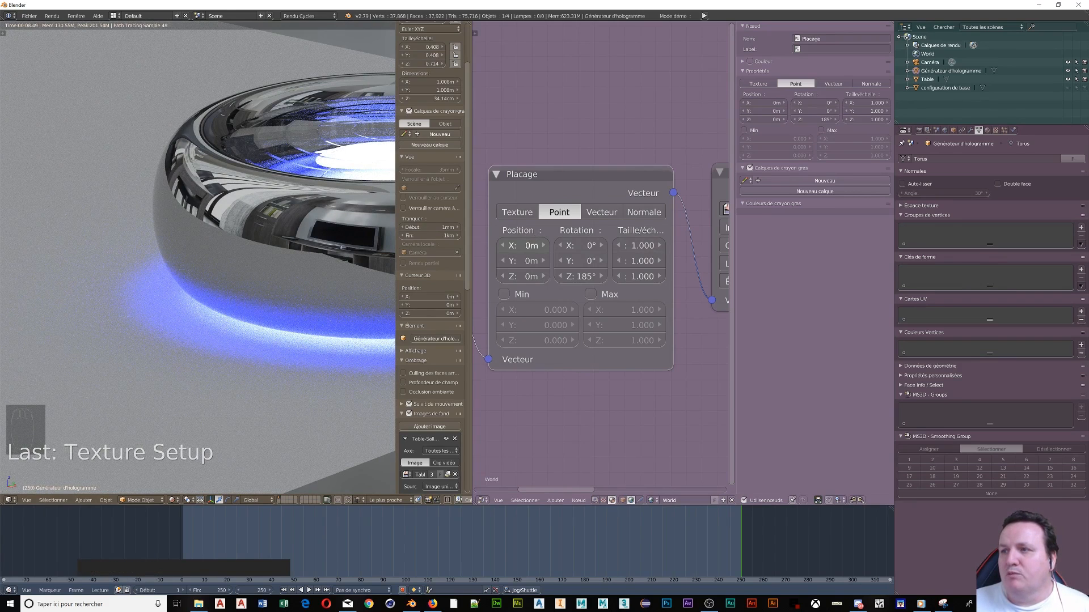
left_click_drag(504, 248, 476, 248, "shift")
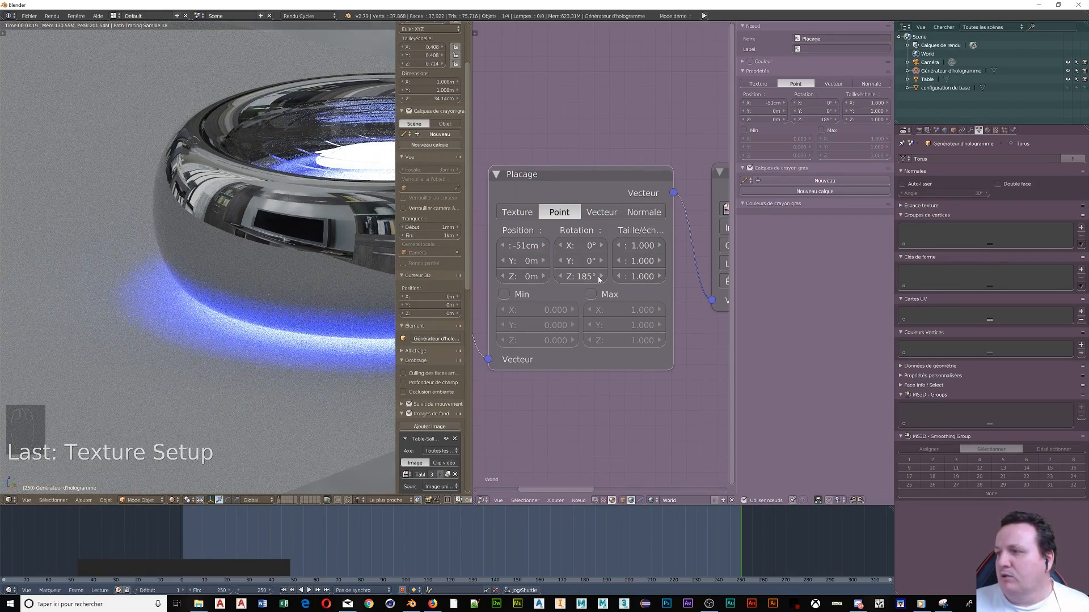
left_click_drag(599, 280, 661, 280)
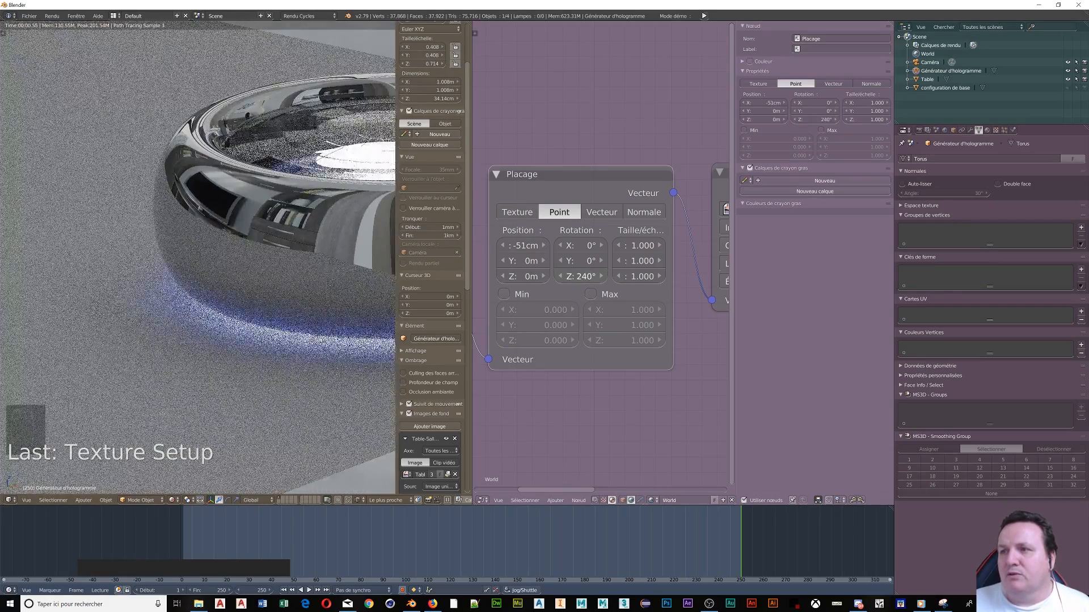
middle_click_drag(180, 252, 303, 227, "shift")
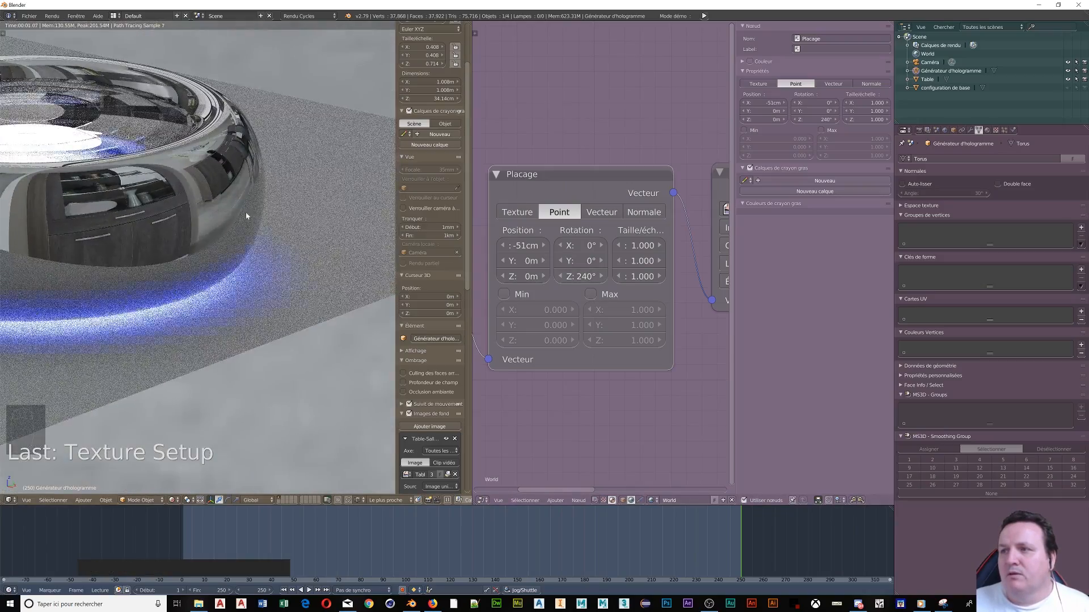
middle_click_drag(203, 222, 20, 254, "shift")
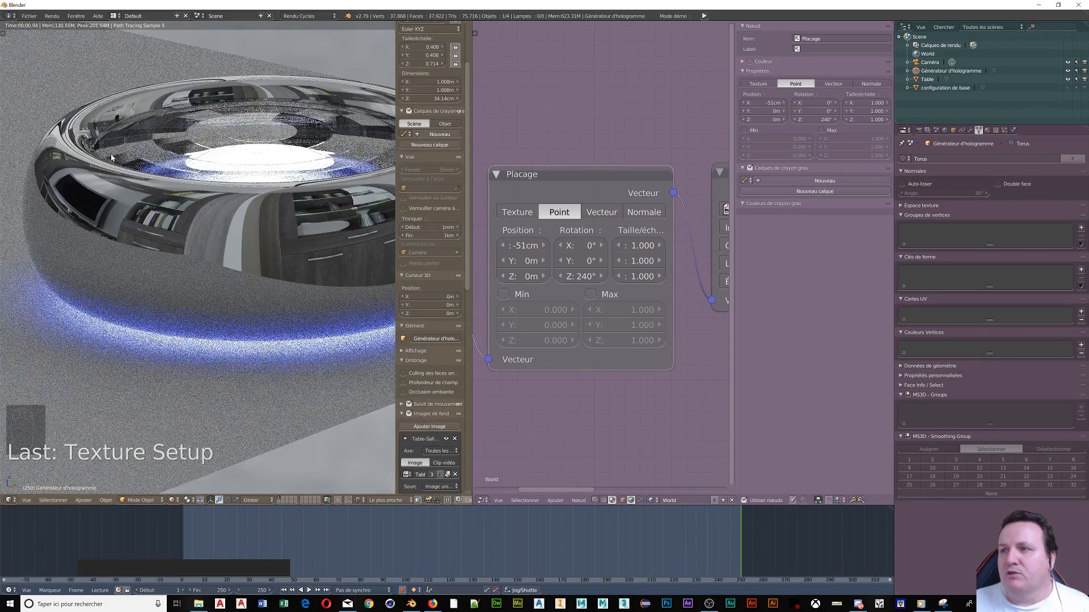
scroll(250, 233, "down", 2)
scroll(248, 231, "down", 4)
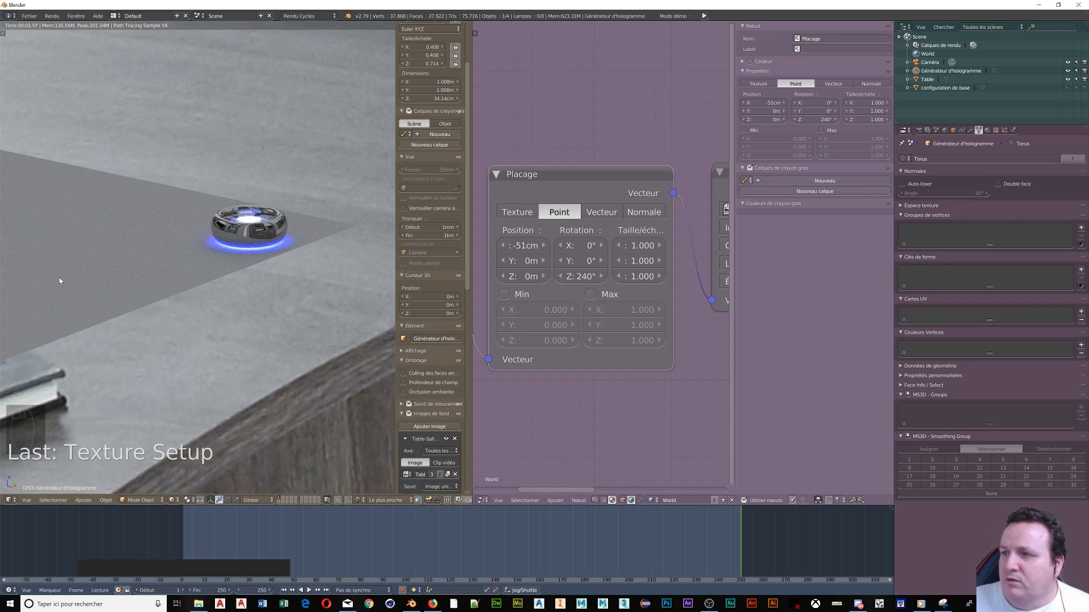
Step: Leave the rendered preview and unwrap the Table plane in Edit mode by projecting its UVs from the view
middle_click_drag(59, 280, 164, 299)
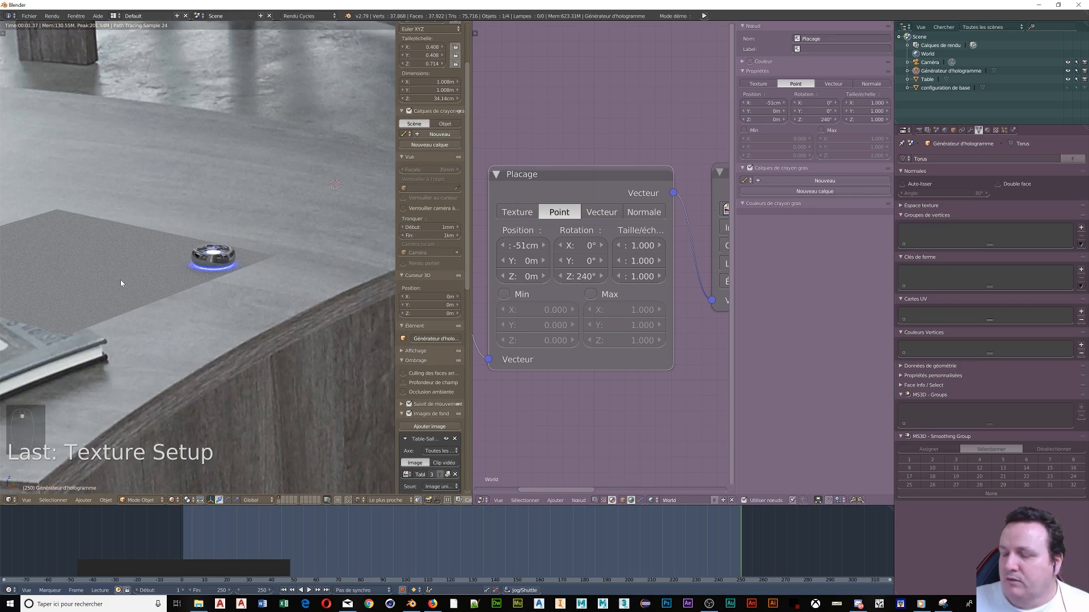
key("shift+z")
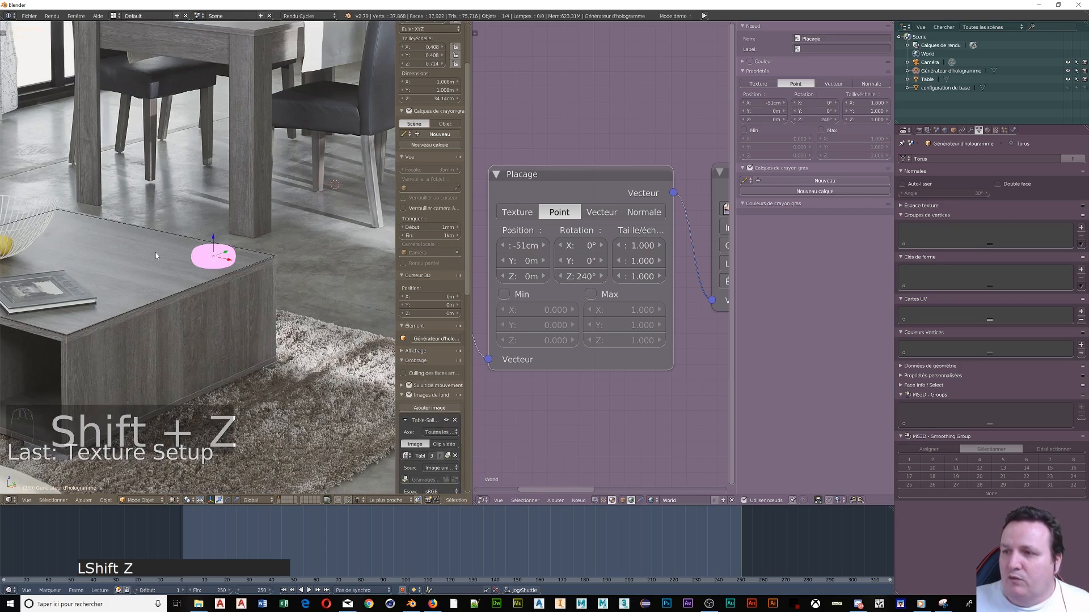
right_click(99, 225)
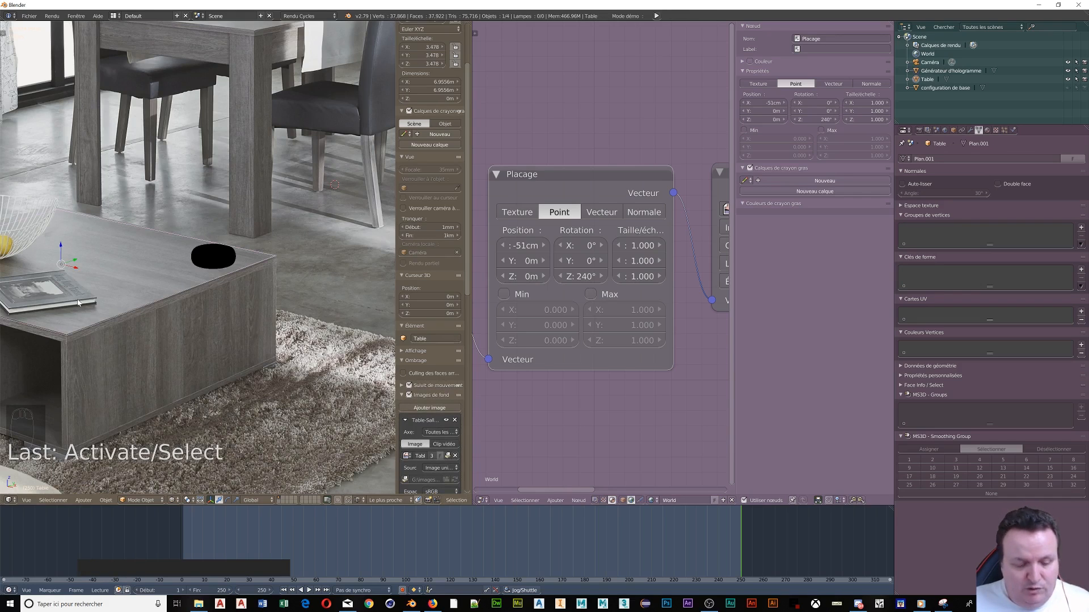
key("ctrl+Tab")
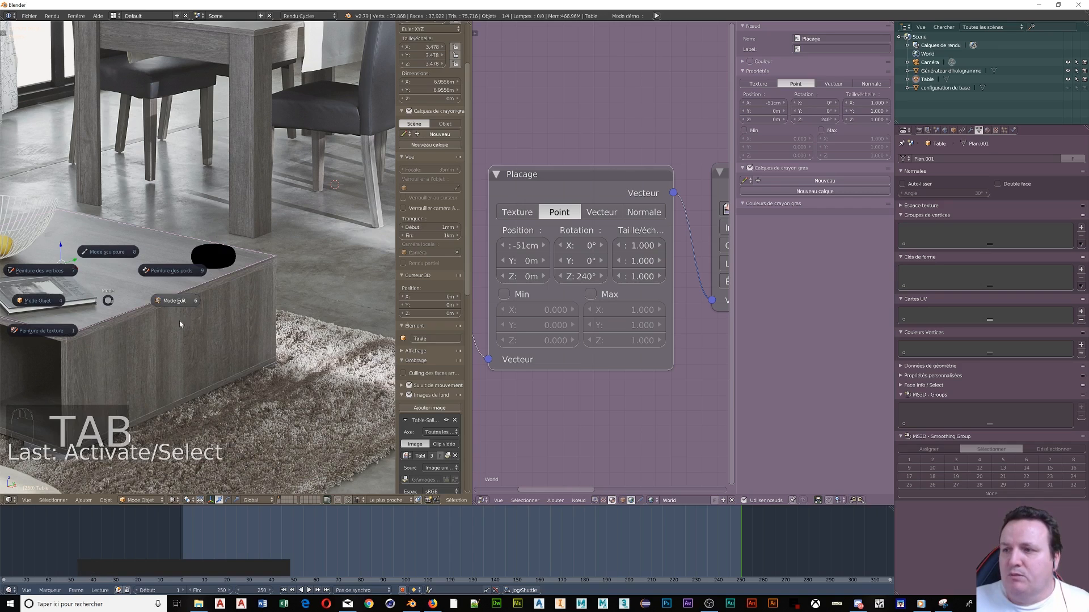
left_click(174, 302)
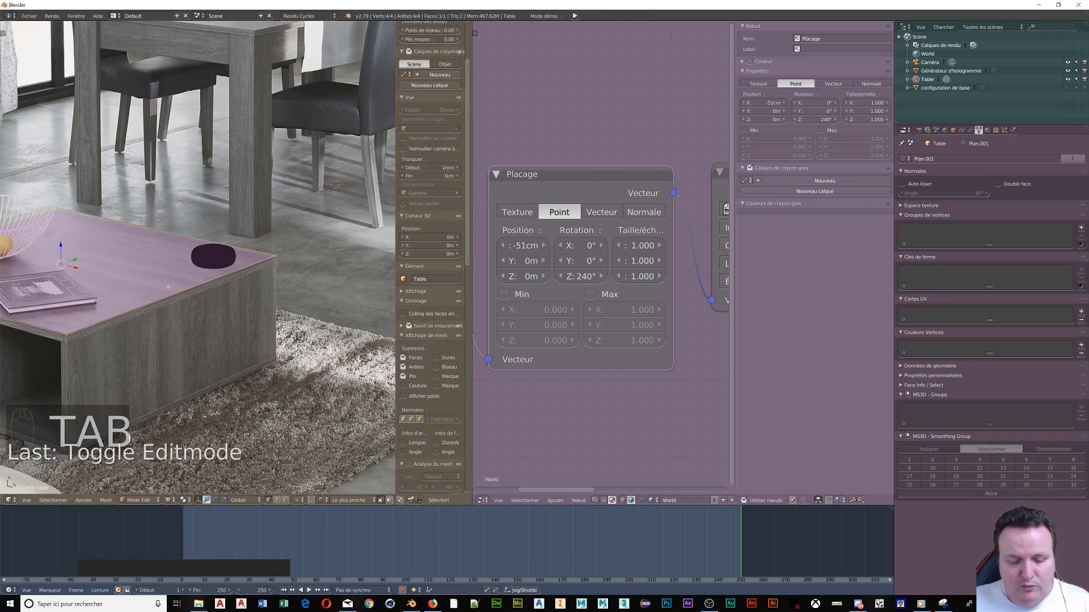
key("u")
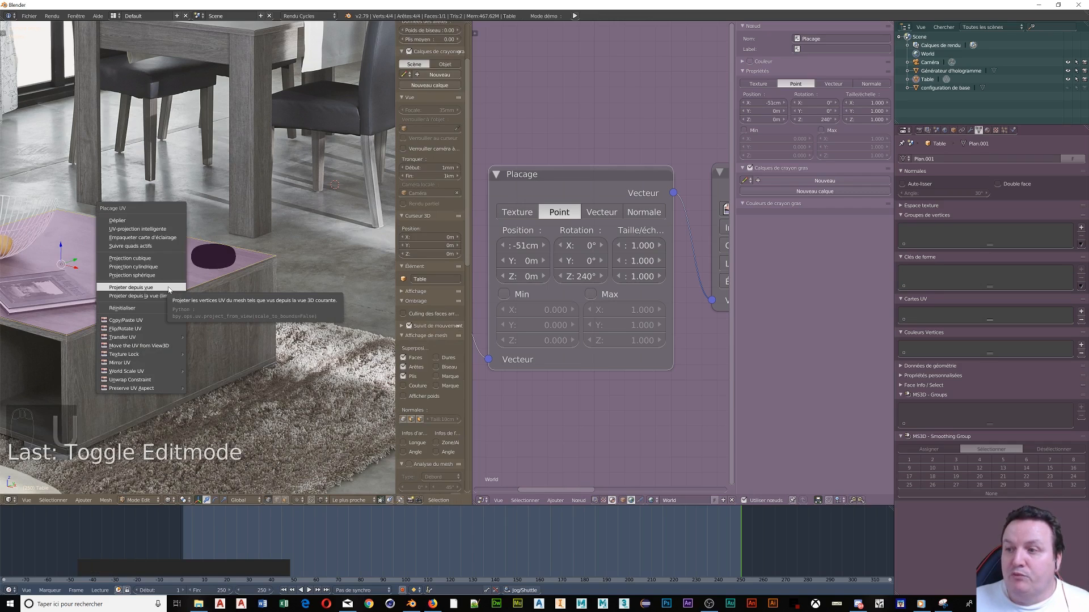
left_click(169, 288)
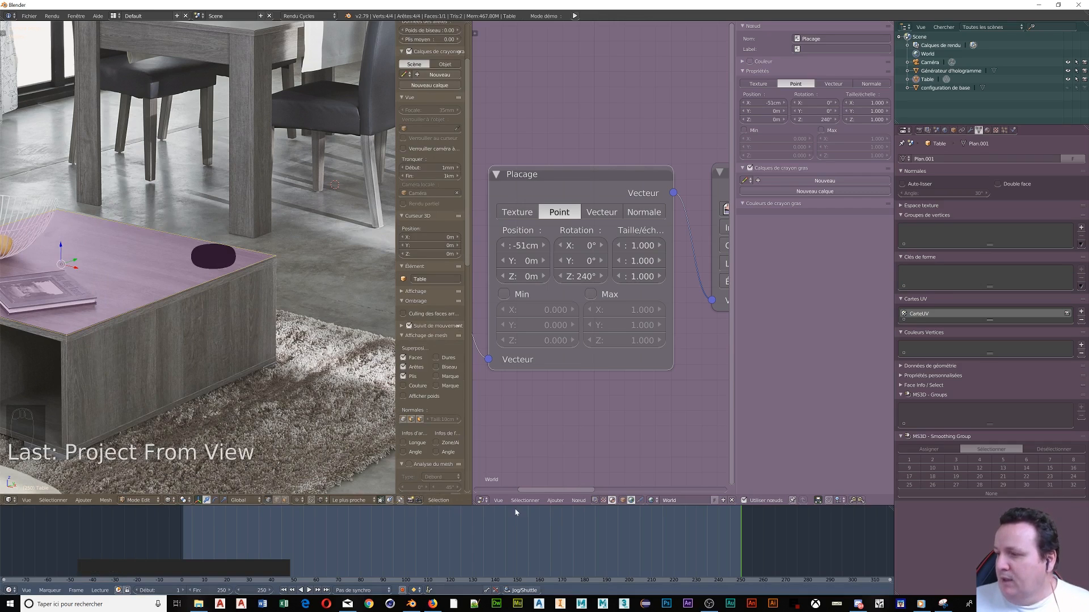
Step: Show the UV/Image editor in the second area and load the Table-Salle-Manger photo from the "images pour tuto" folder behind the UVs
left_click(488, 502)
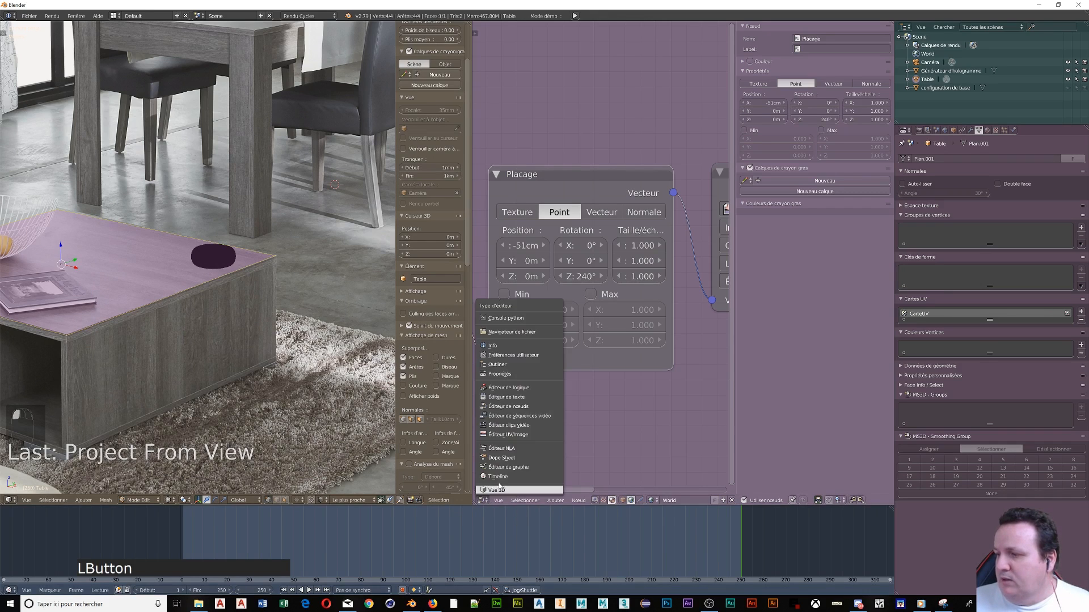
left_click(502, 435)
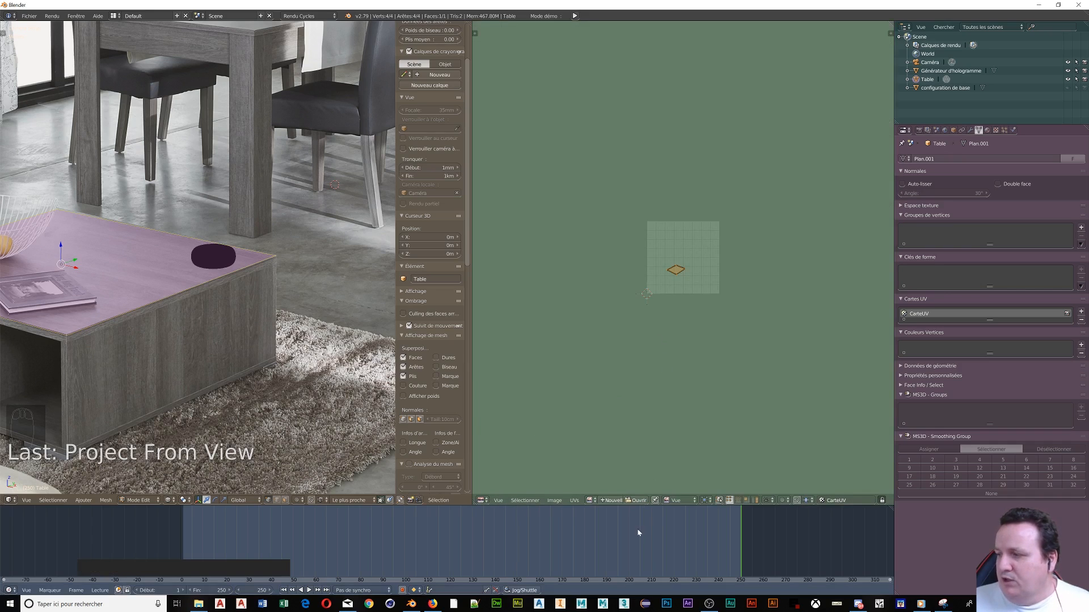
left_click(640, 501)
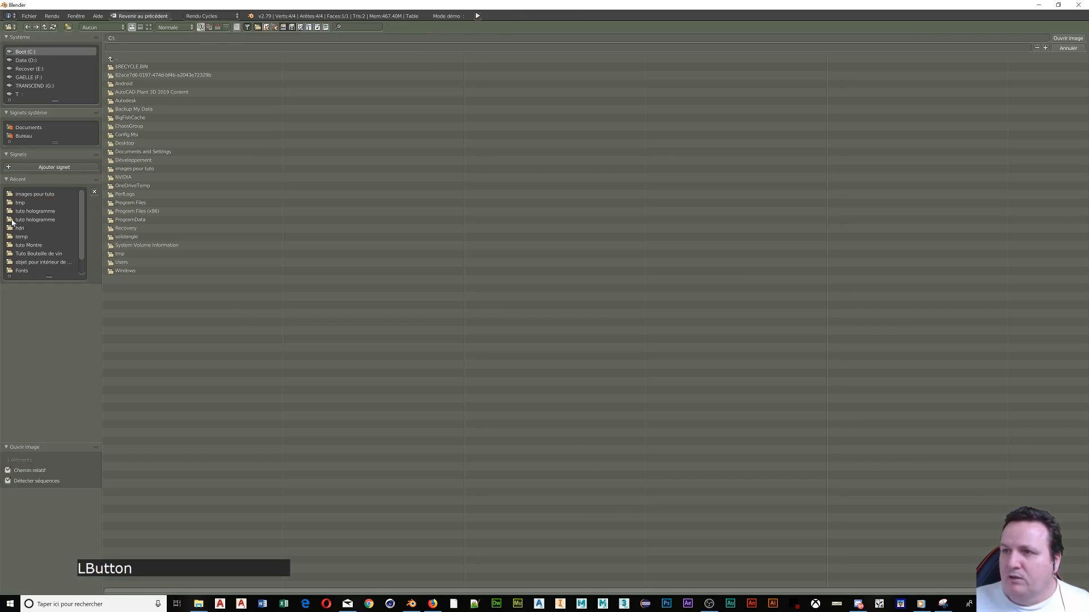
left_click(34, 194)
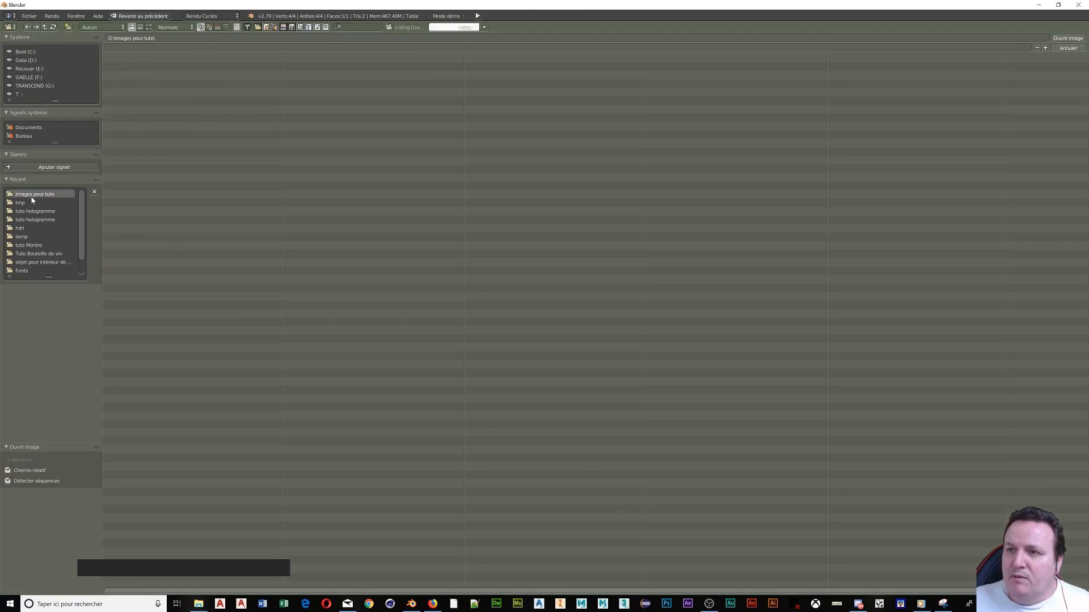
left_click(155, 117)
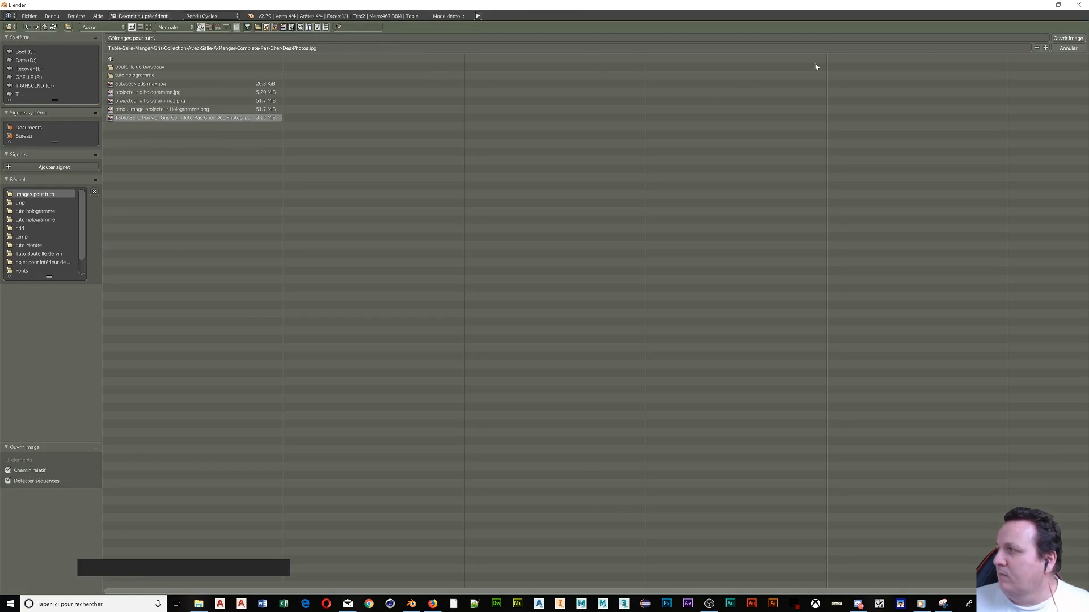
left_click(1072, 38)
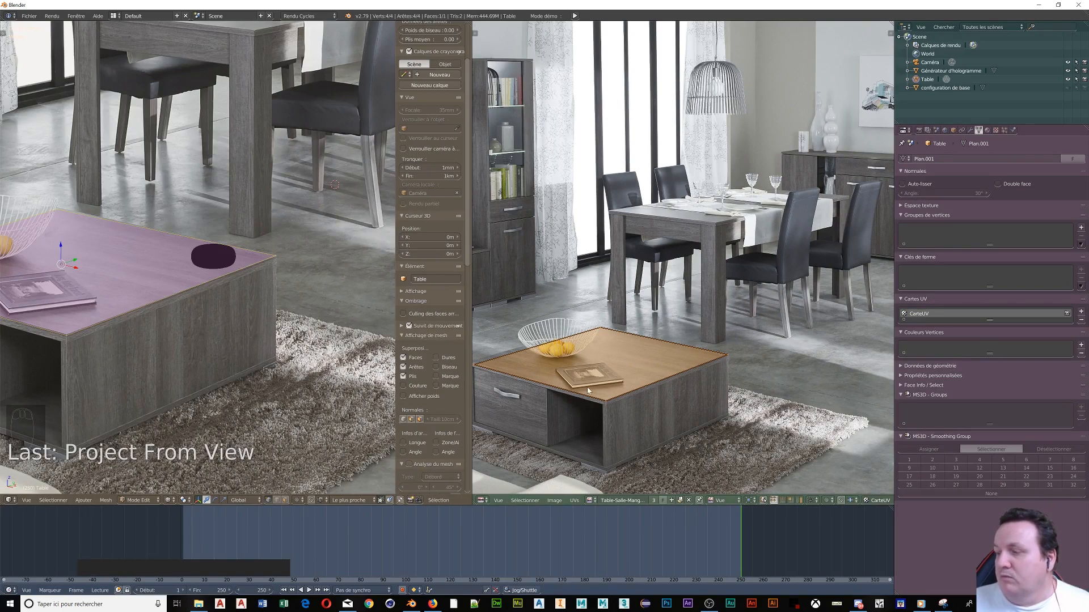
Step: Show the Node editor in the second area and create a new material for the Table plane
left_click(487, 503)
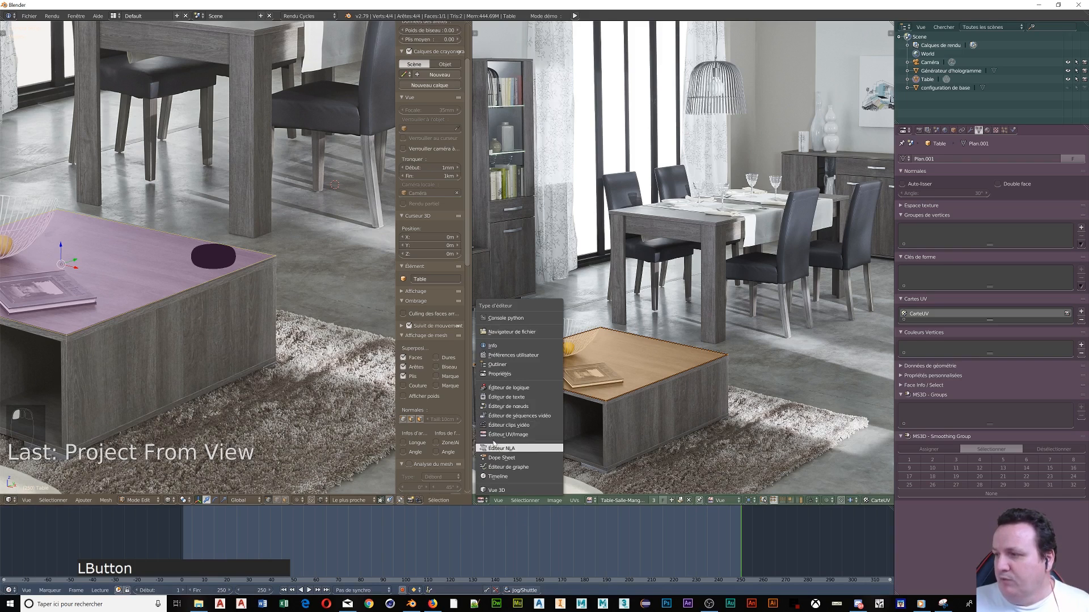
left_click(499, 407)
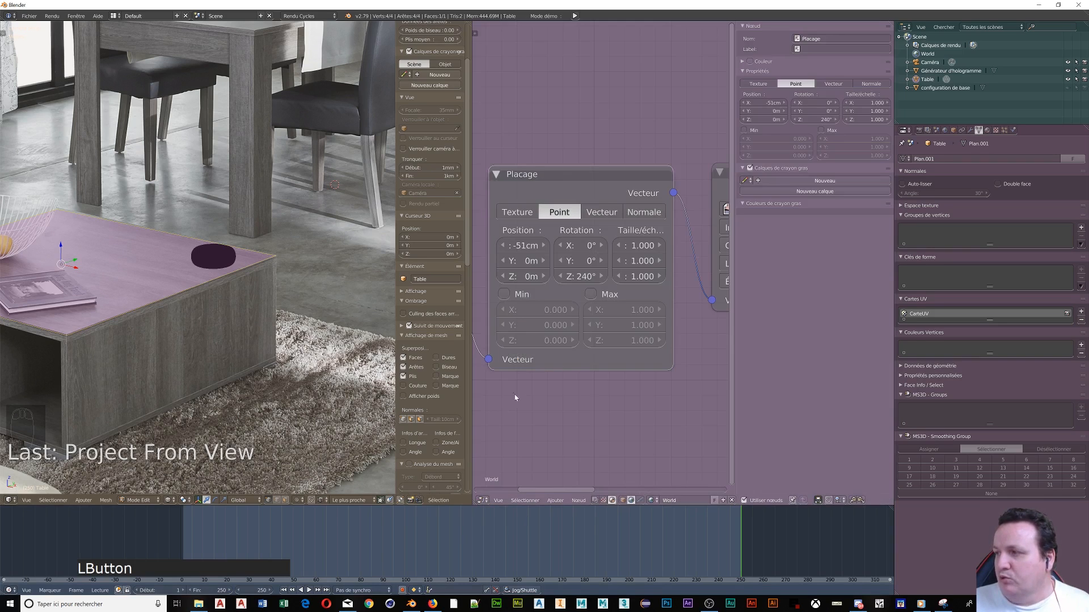
left_click(624, 502)
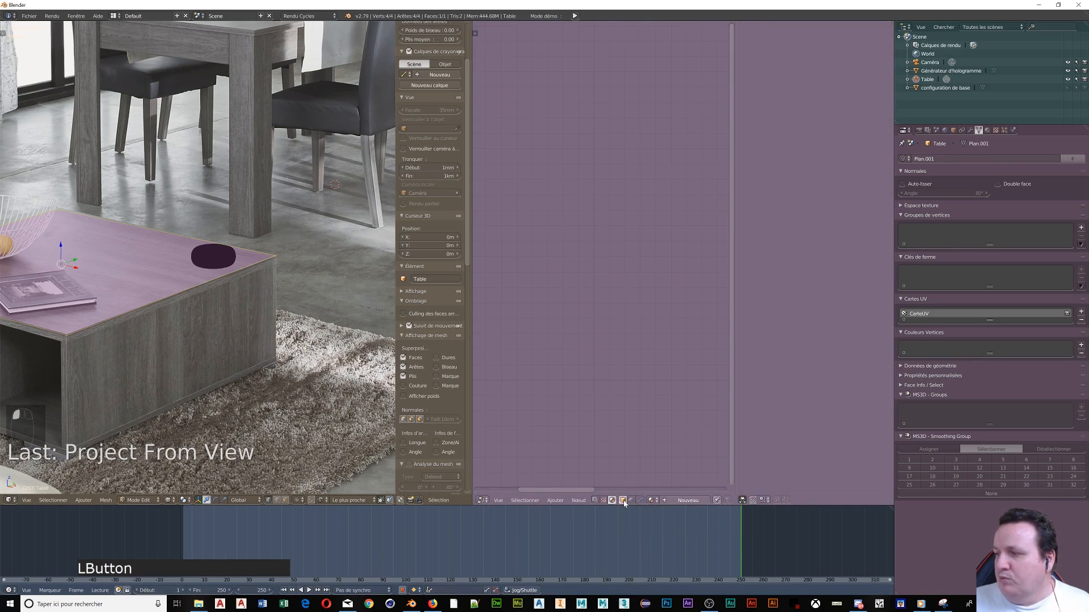
left_click(688, 500)
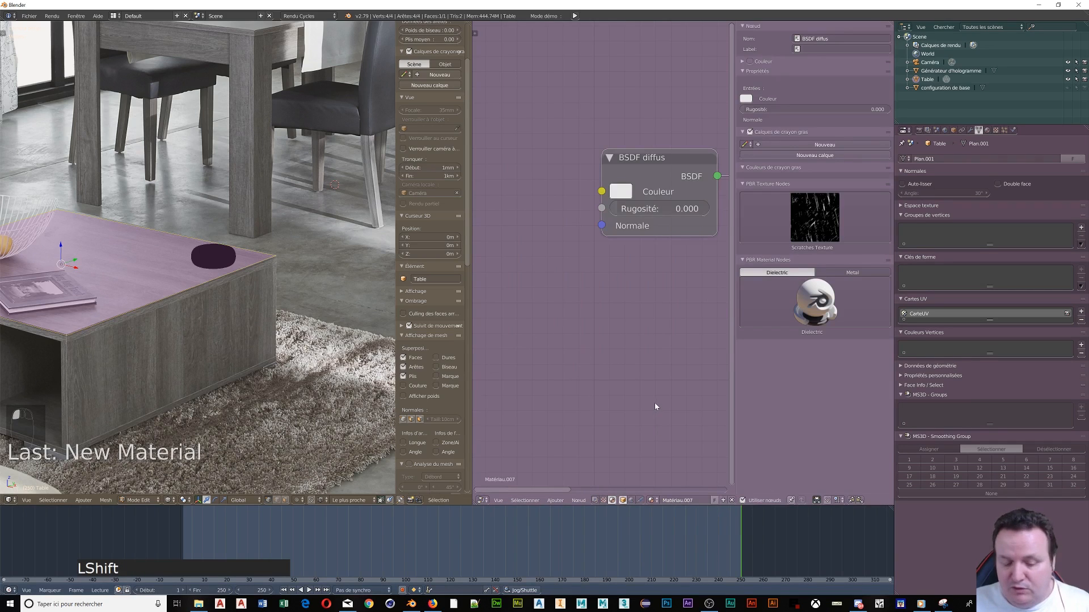
Step: Add an Image Texture node to the Table material and link its color output to the Diffuse BSDF's color input
key("n")
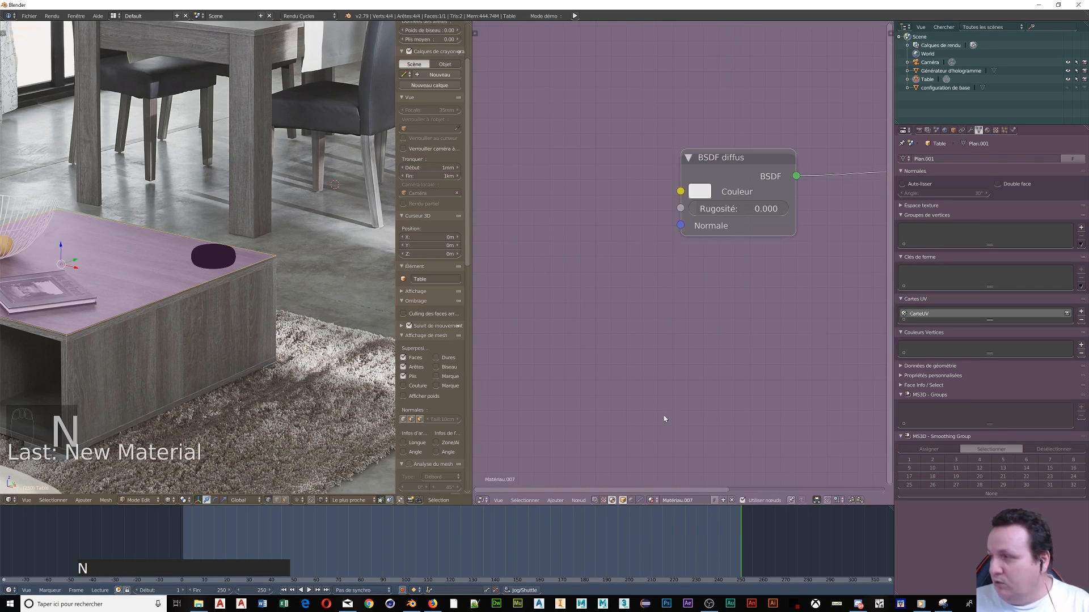
scroll(682, 291, "down", 5)
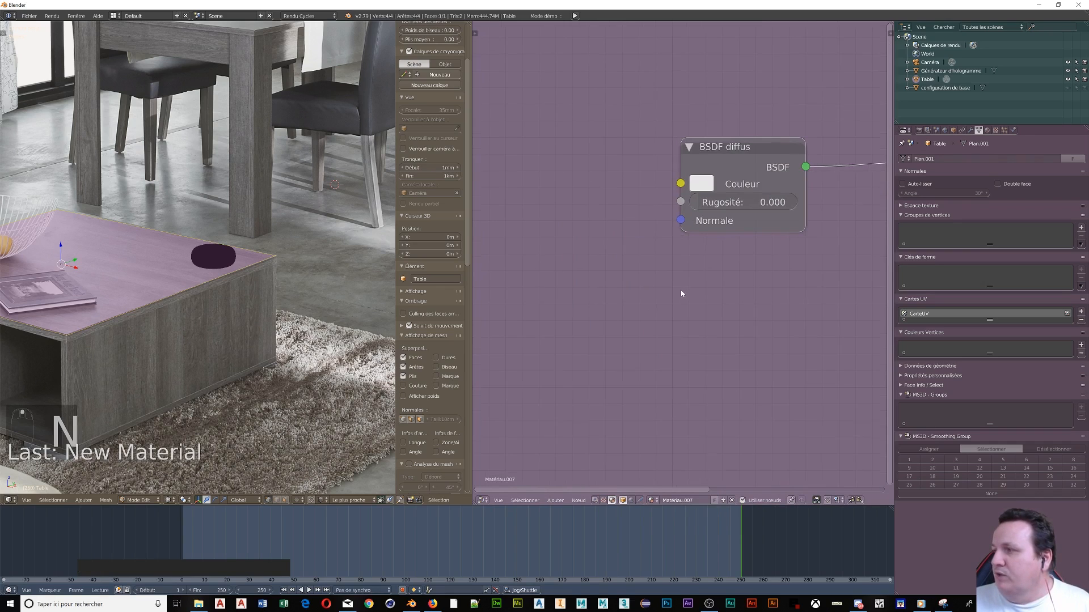
scroll(609, 240, "down", 2)
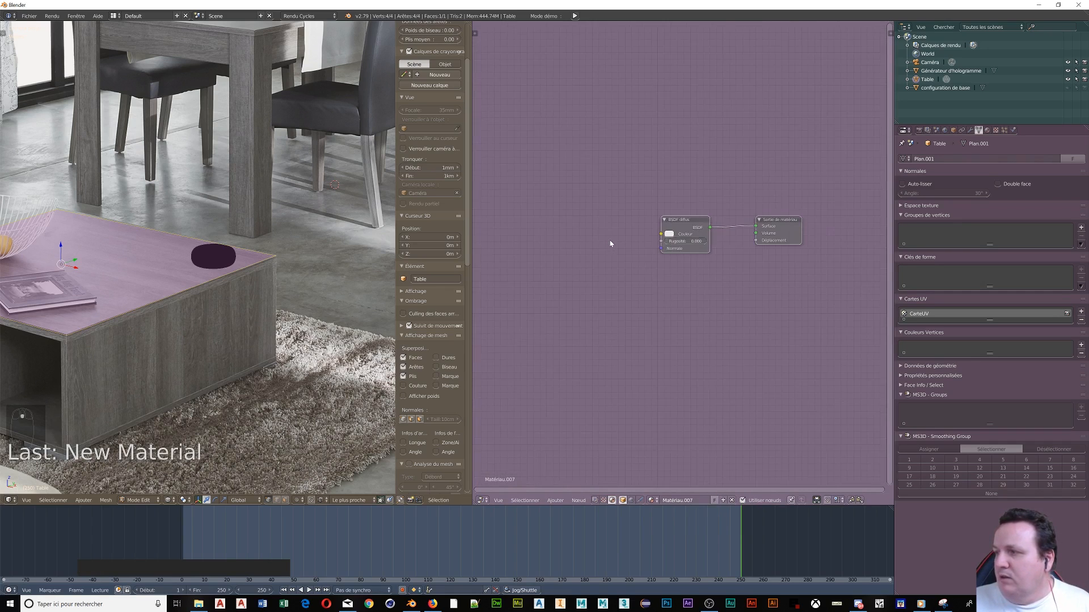
key("shift+a")
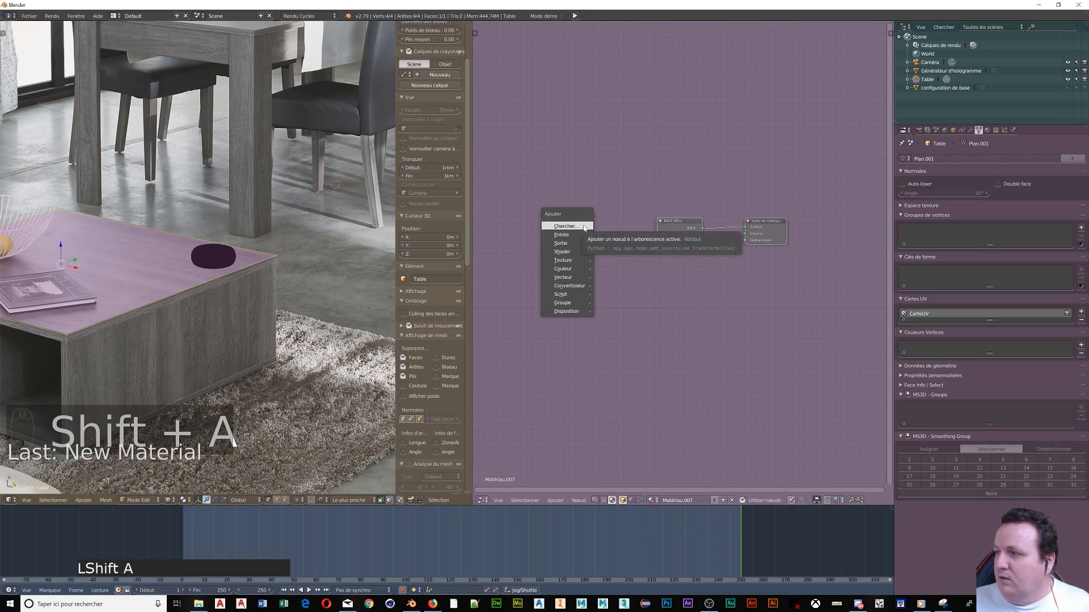
mouse_move(582, 261)
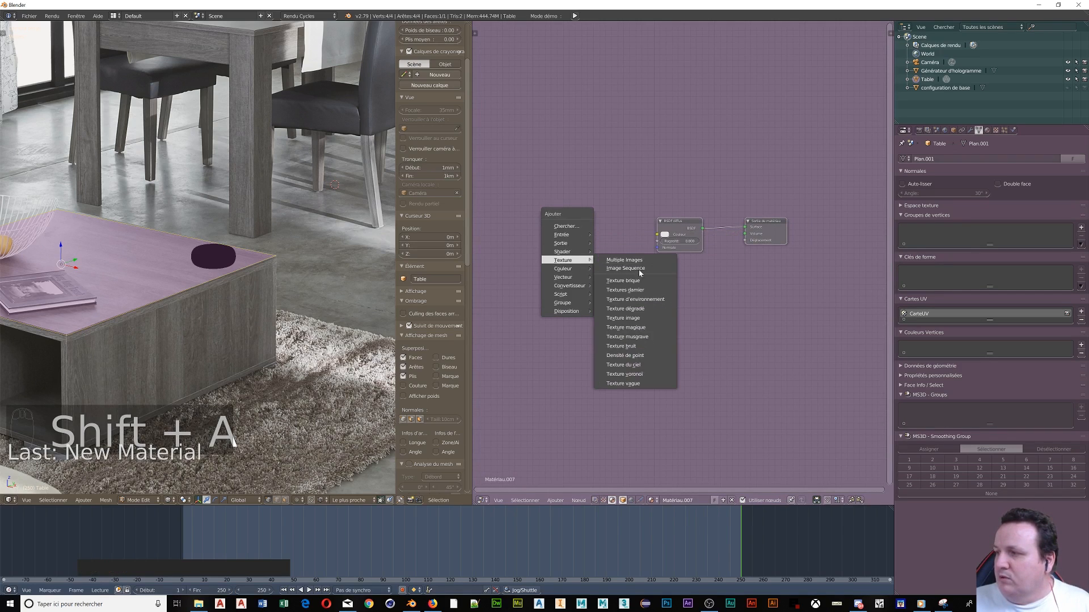
left_click(624, 318)
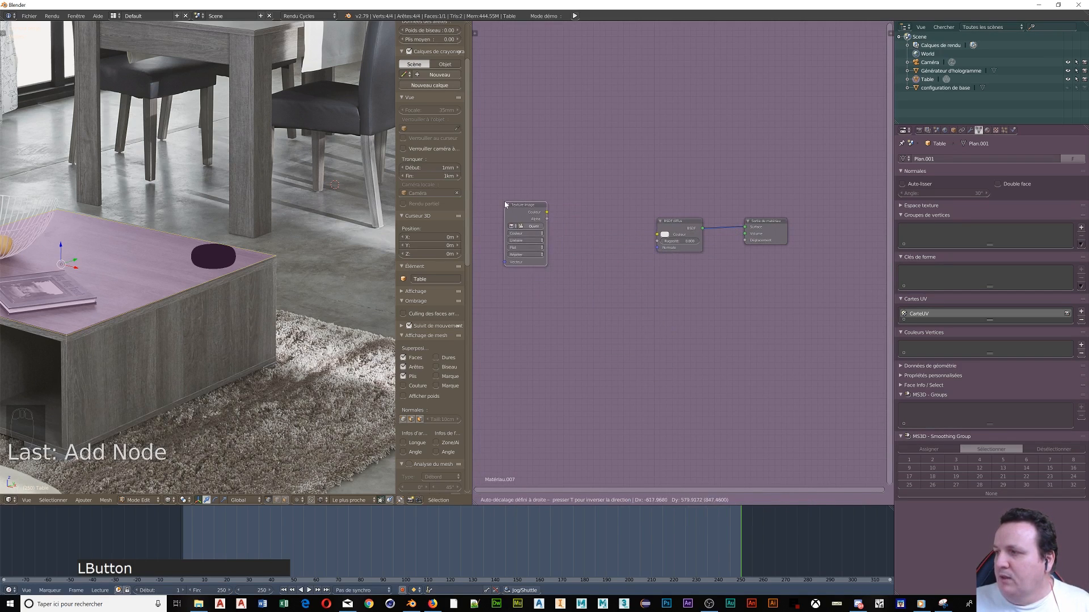
left_click(549, 207)
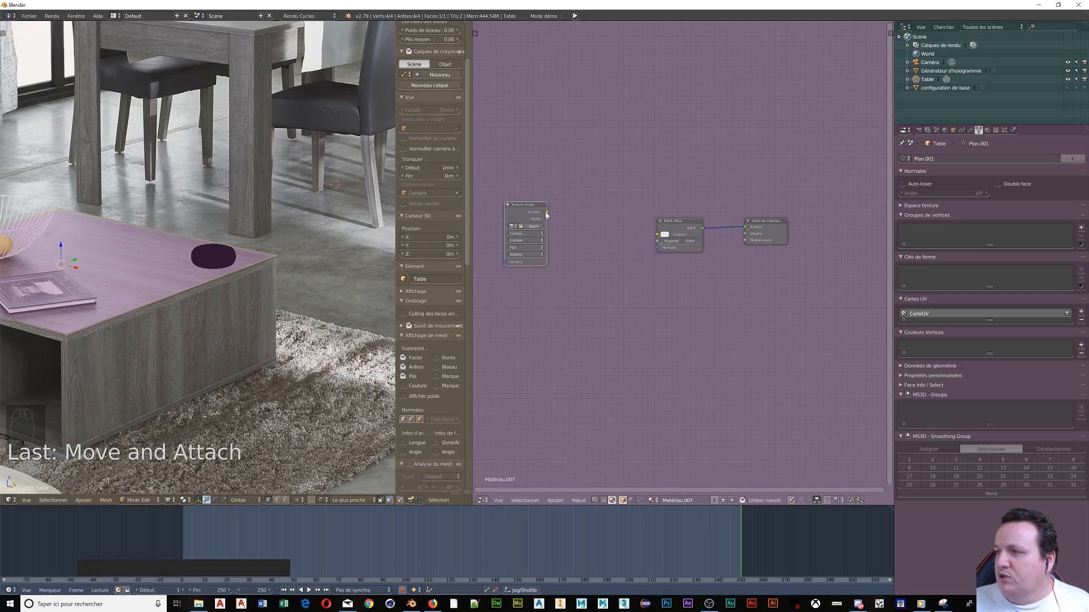
left_click_drag(547, 213, 656, 235)
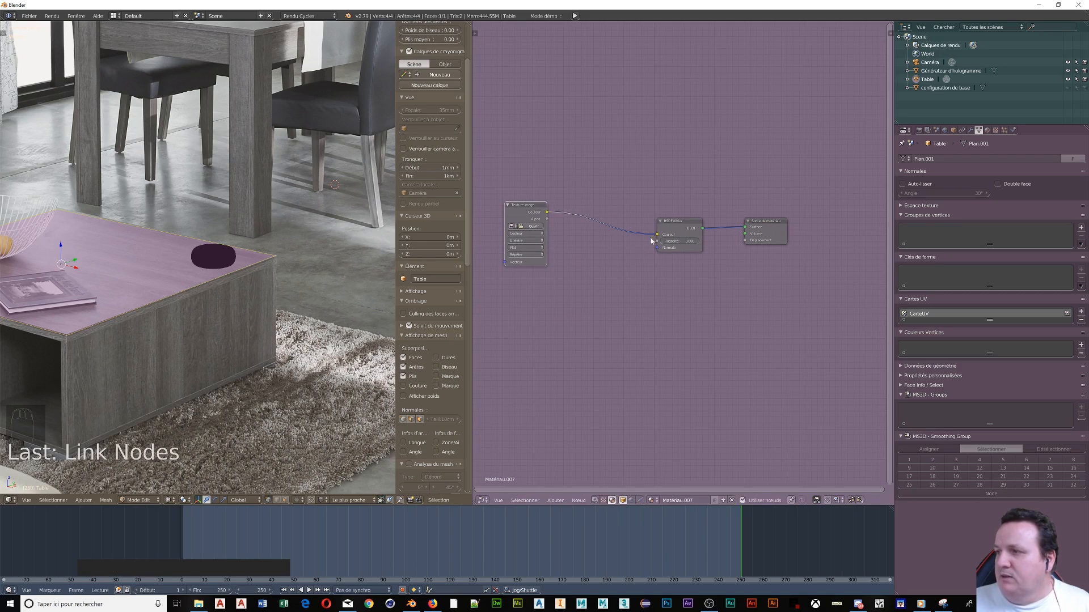
Step: Load the Table-Salle-Manger photo from the "images pour tuto" folder into the Image Texture node
left_click(536, 225)
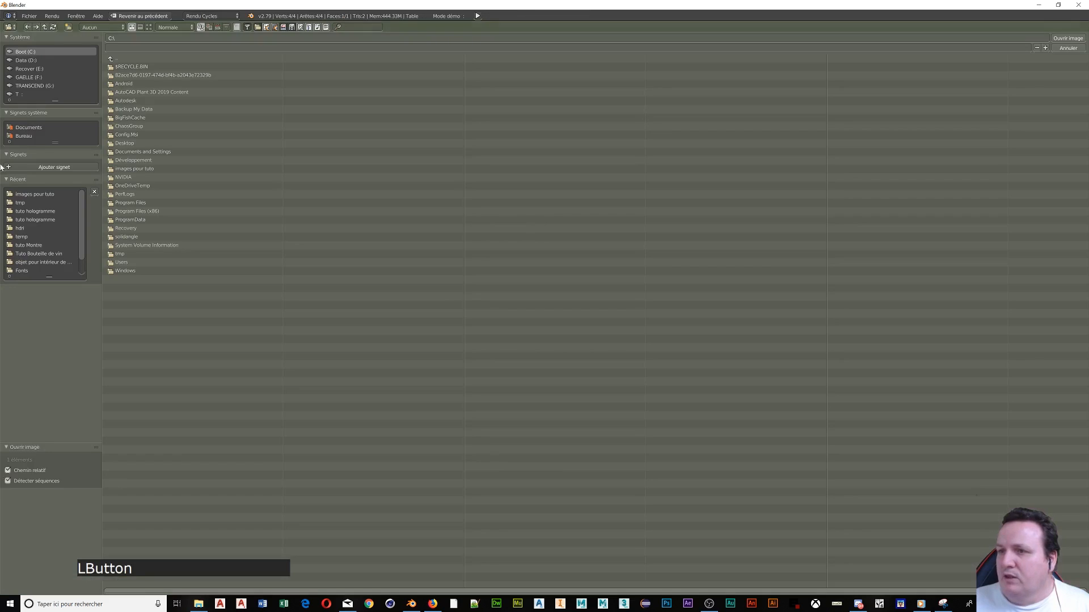
left_click(40, 196)
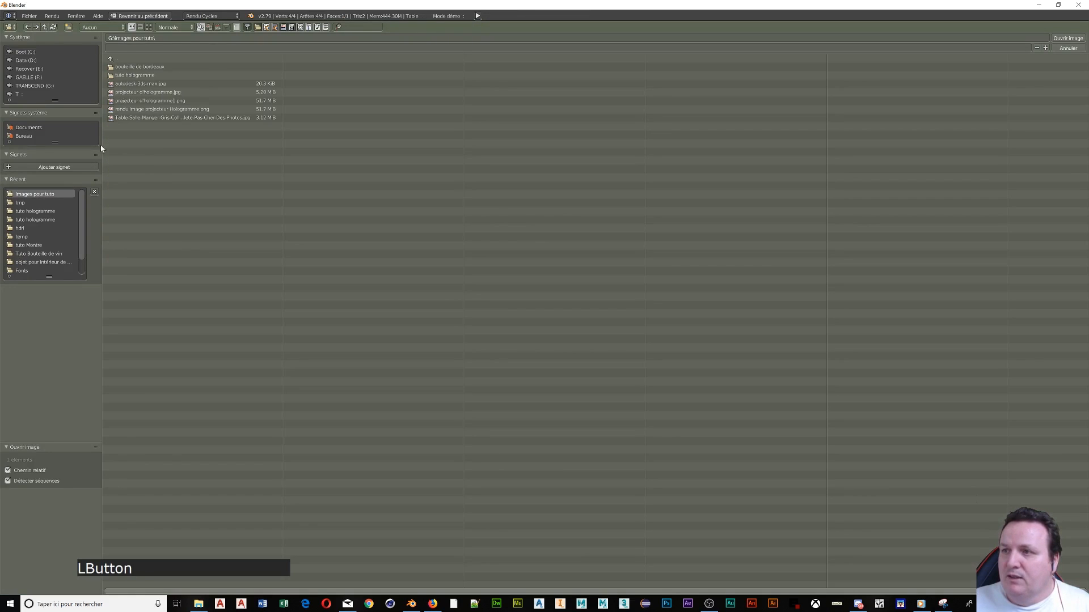
left_click(125, 120)
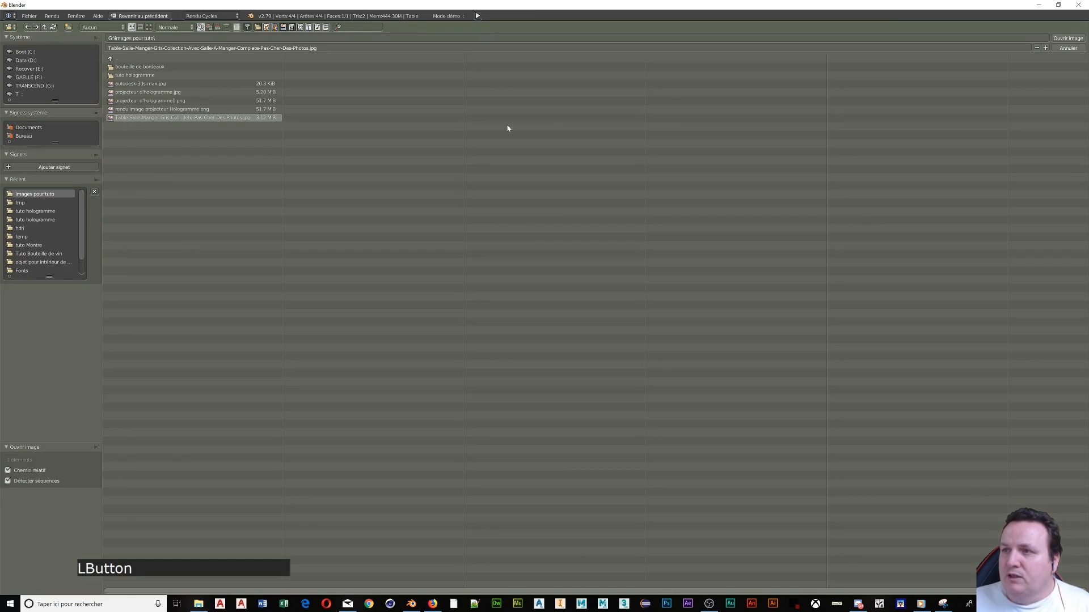
left_click(1066, 39)
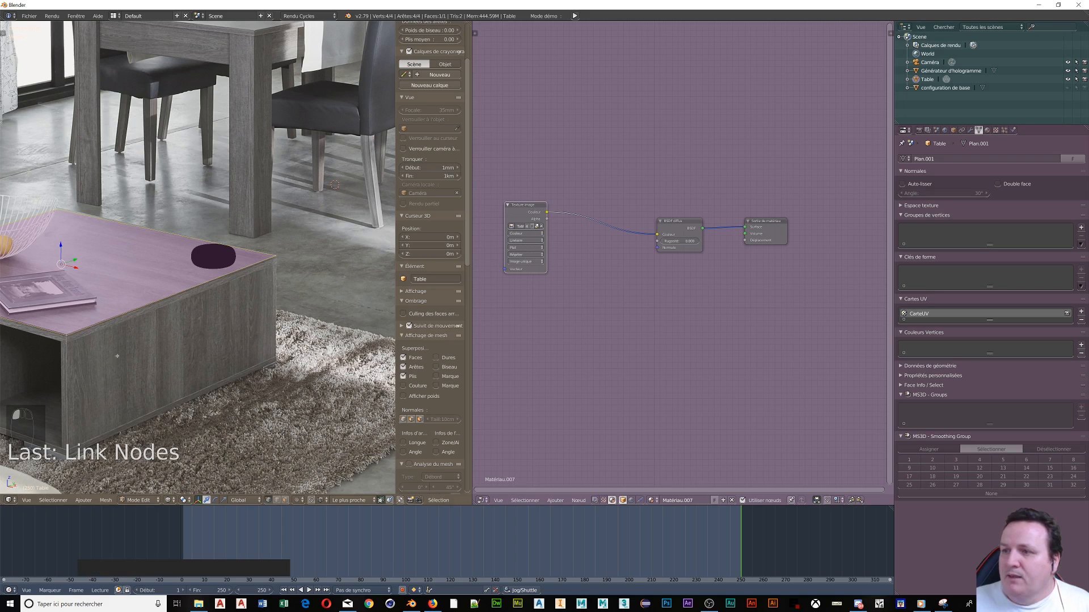
Step: Preview the scene in rendered shading and examine how the textured Table plane blends with the photo around the generator
key("shift+z")
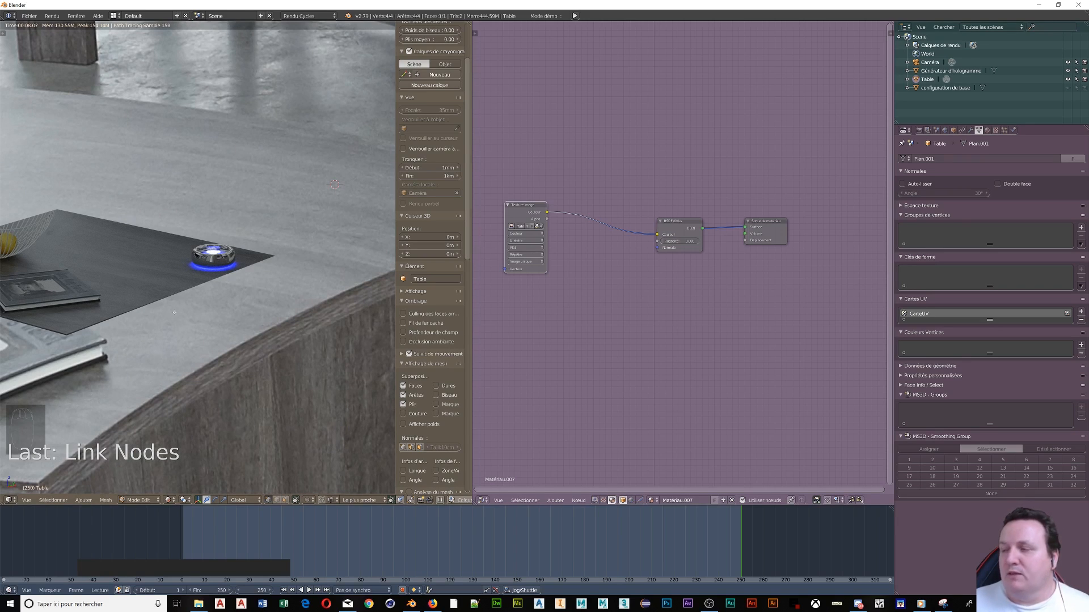
middle_click_drag(163, 337, 224, 398)
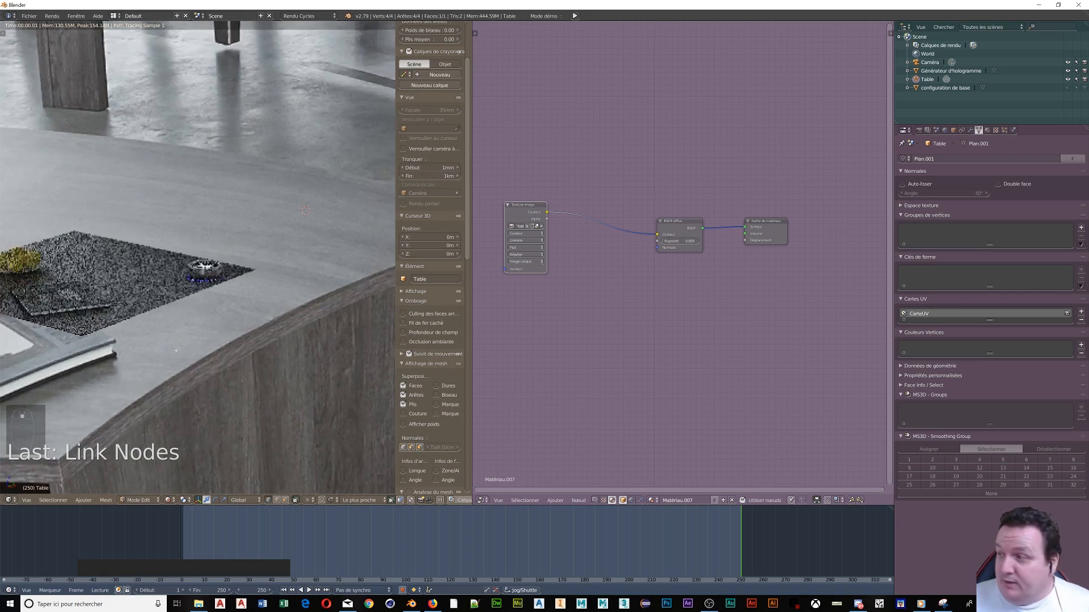
scroll(195, 391, "down", 1)
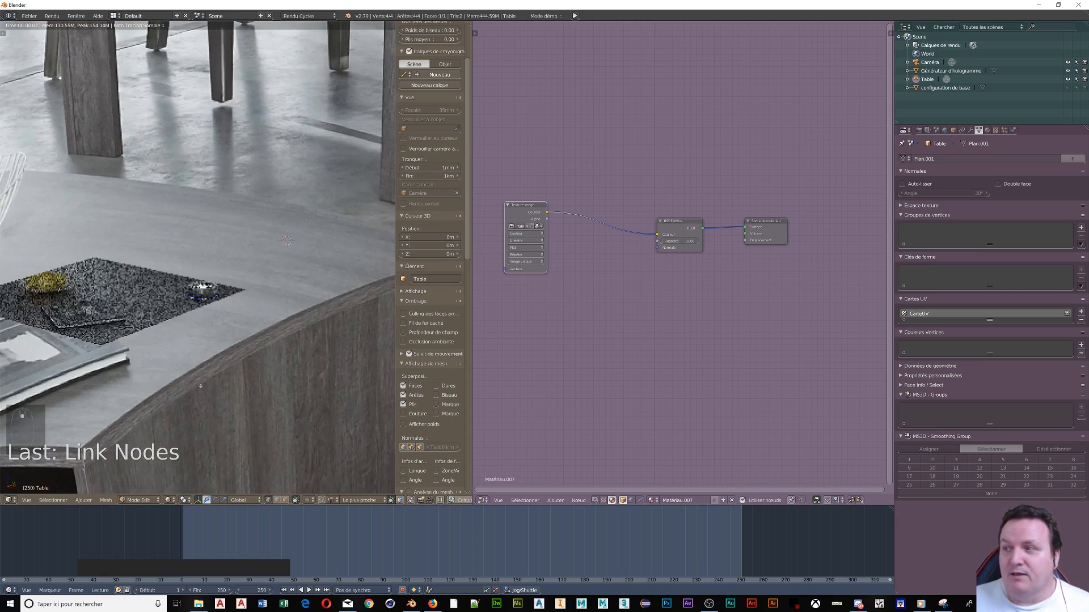
scroll(195, 393, "up", 1)
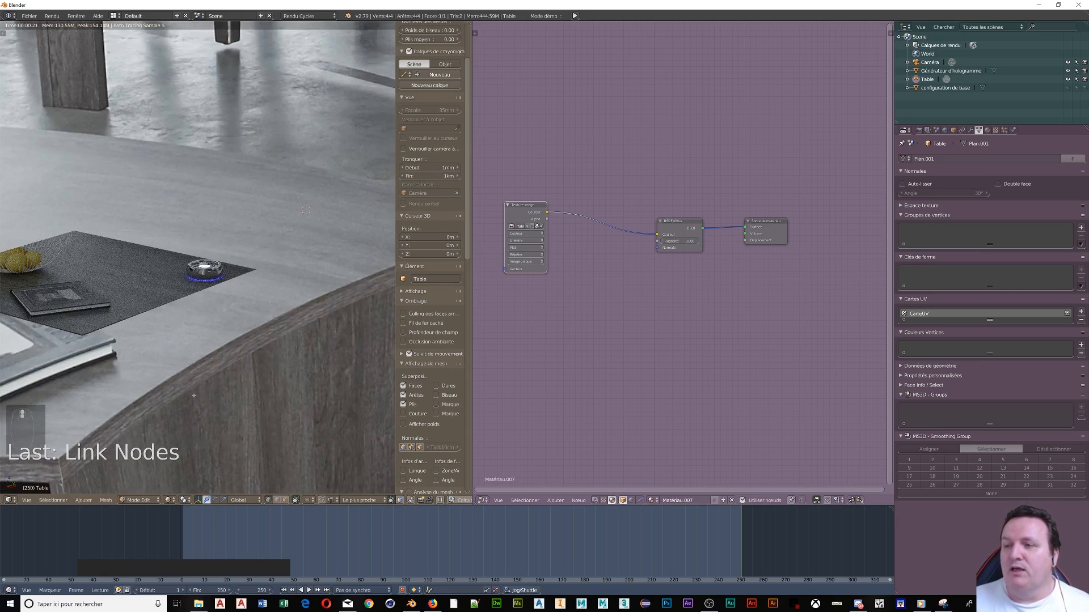
Step: Display the World nodes and move the World Output and Background nodes away from the Environment Texture to make room
left_click(632, 501)
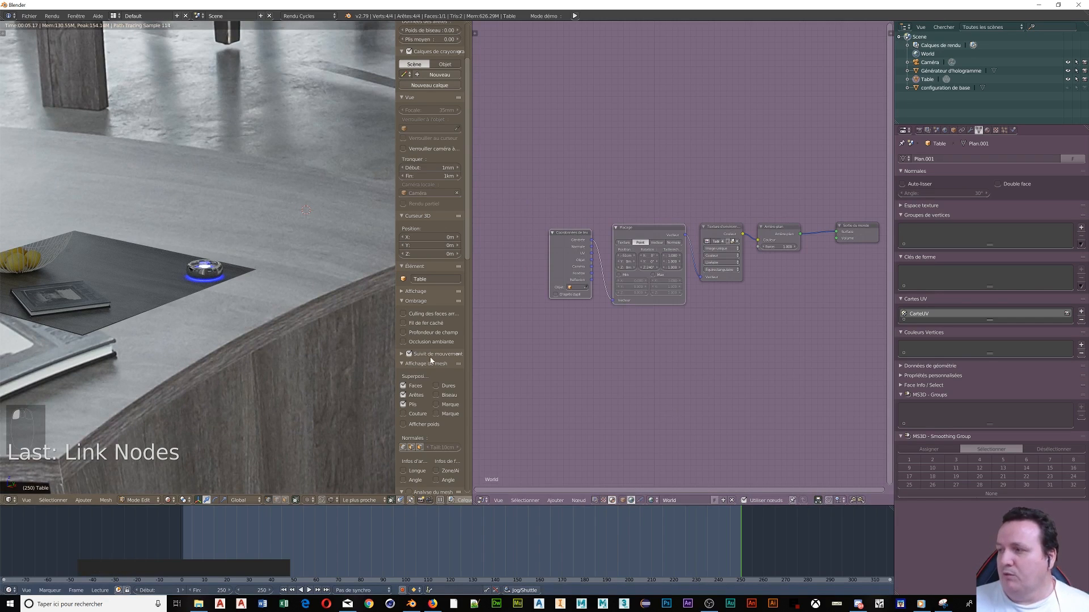
middle_click_drag(768, 317, 666, 282)
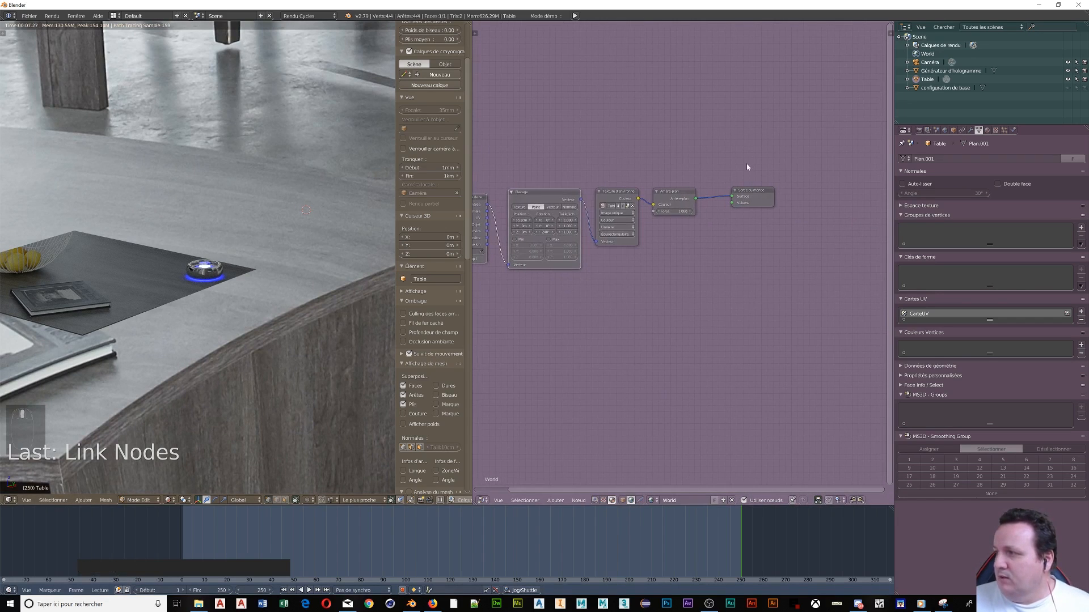
left_click_drag(766, 196, 835, 204)
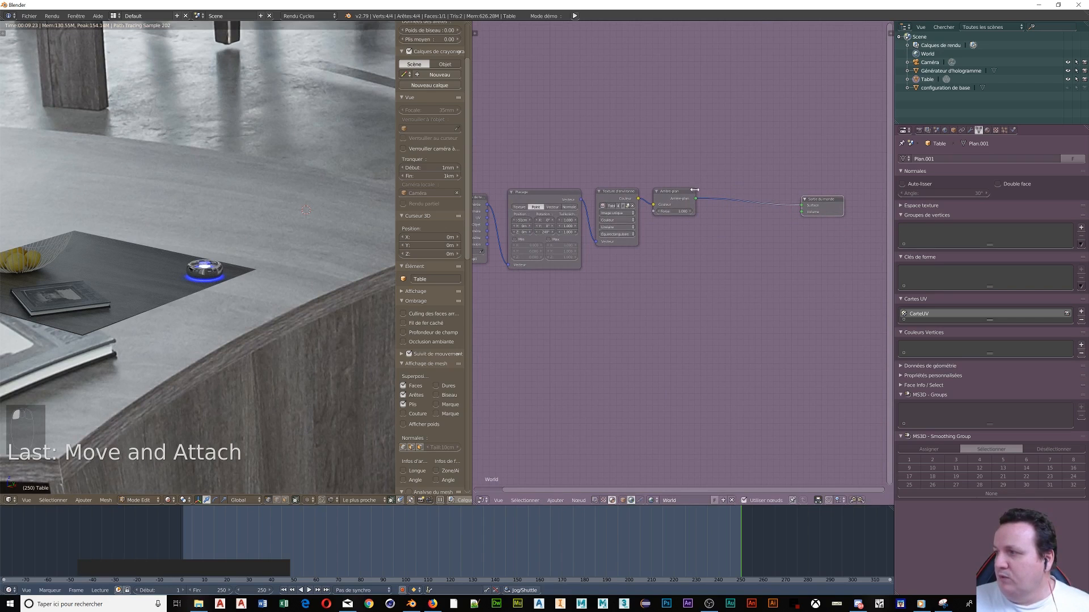
left_click_drag(691, 194, 760, 201)
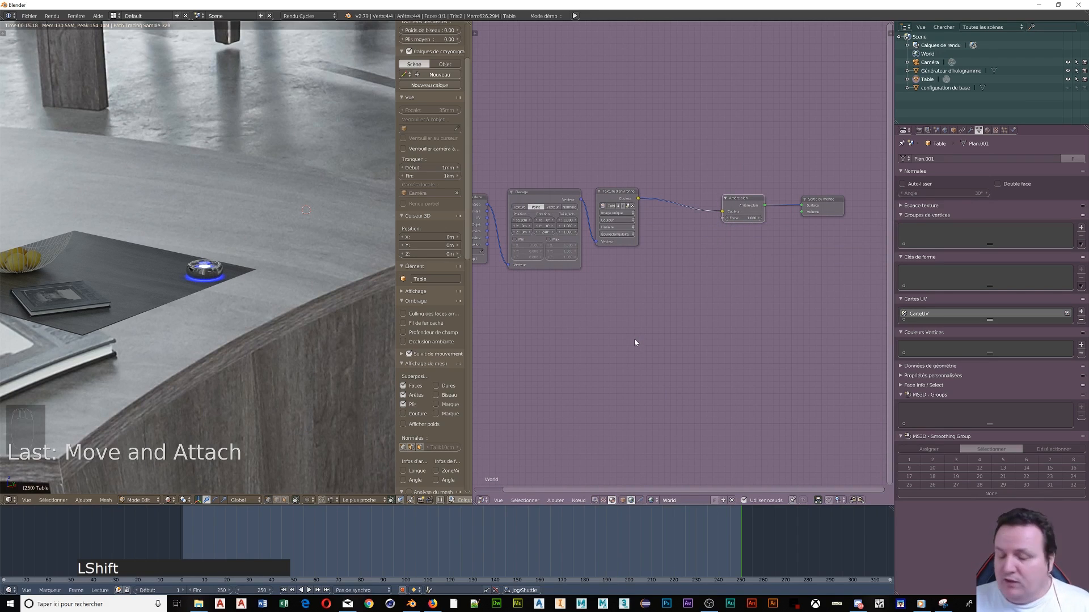
Step: Add two Math nodes side by side below the link between the Environment Texture and Background nodes
key("shift+a")
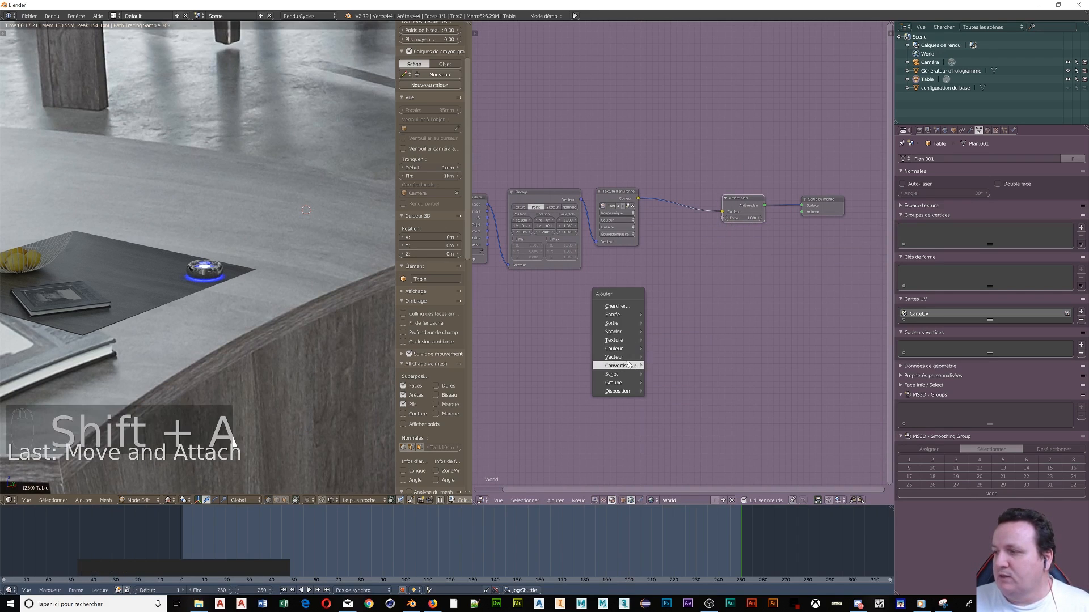
mouse_move(630, 366)
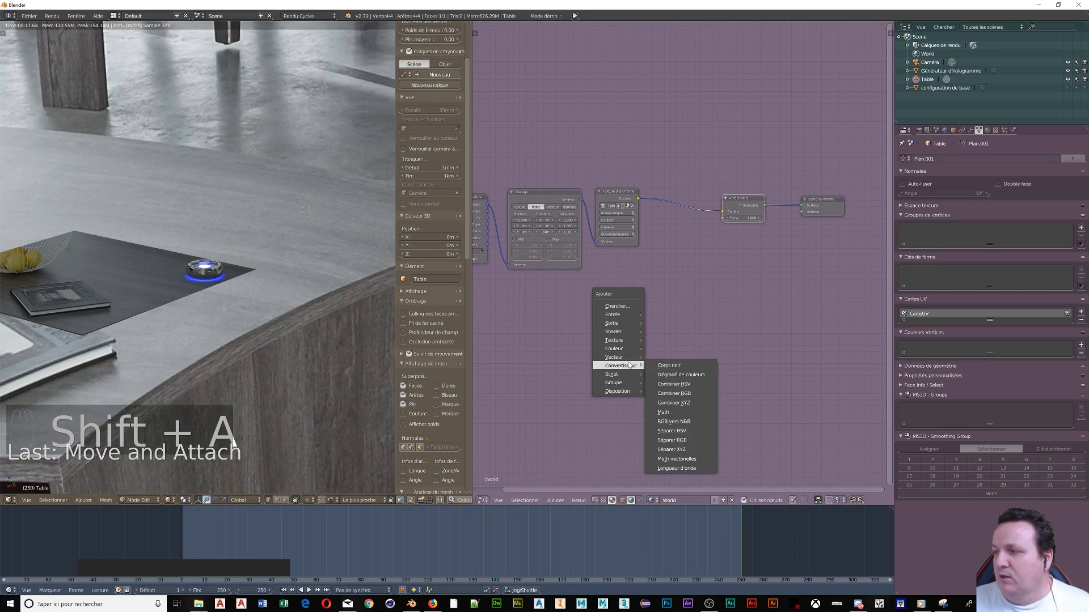
left_click(673, 413)
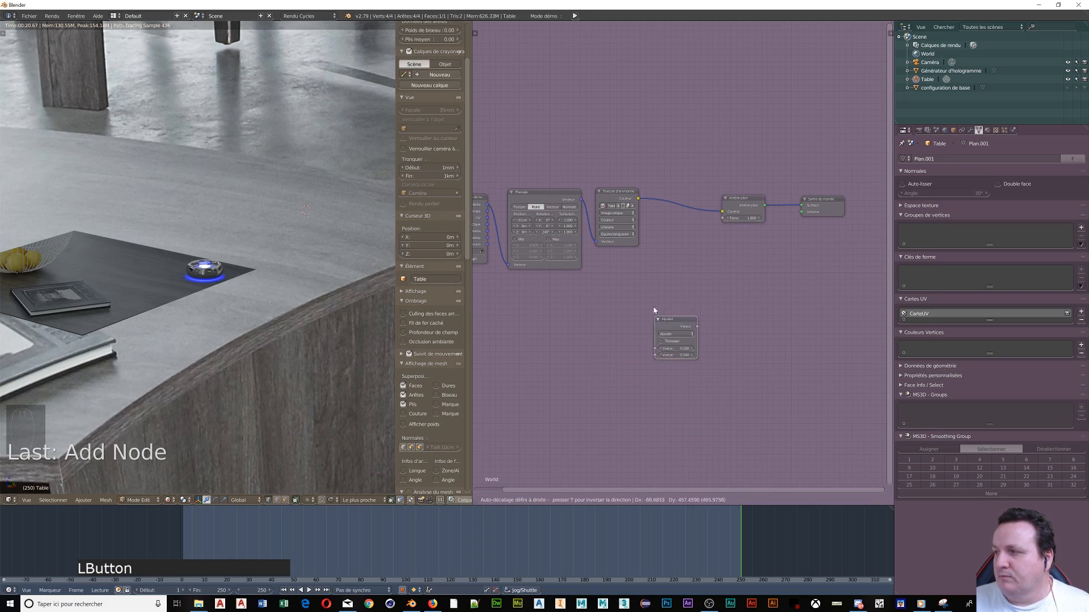
left_click(646, 255)
key("shift+a")
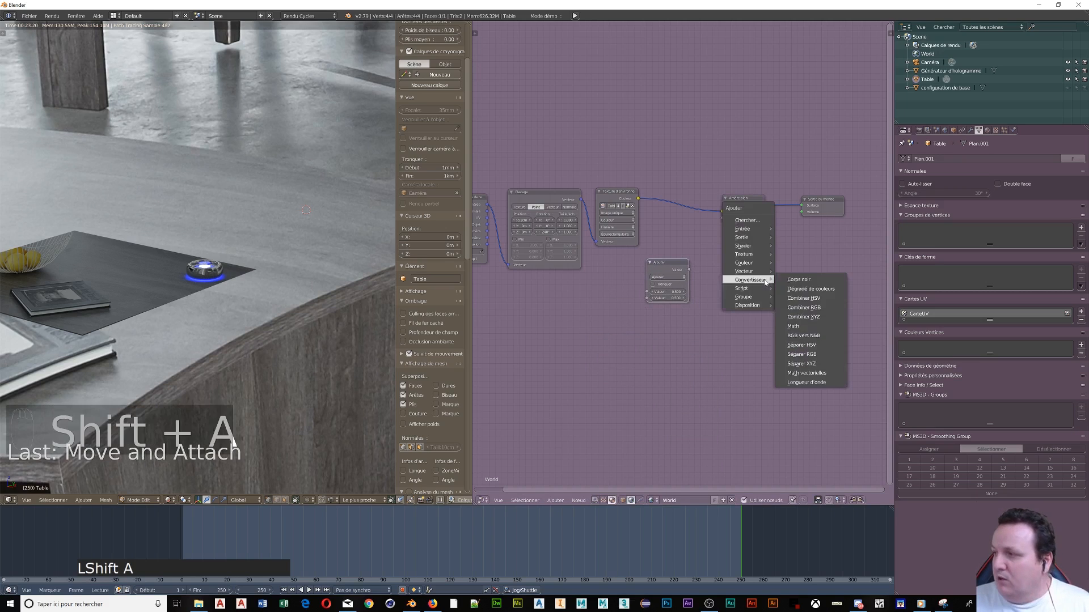
left_click(793, 326)
left_click(689, 246)
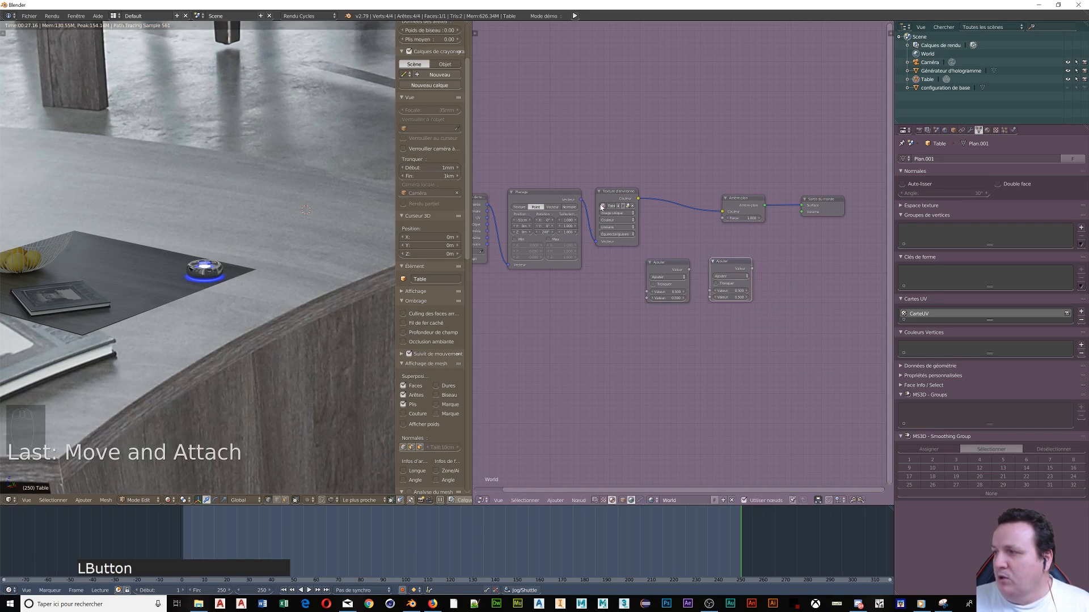
Step: Set the first Math node to Multiply and chain the environment color through Multiply and Add into the Background strength
left_click(669, 280)
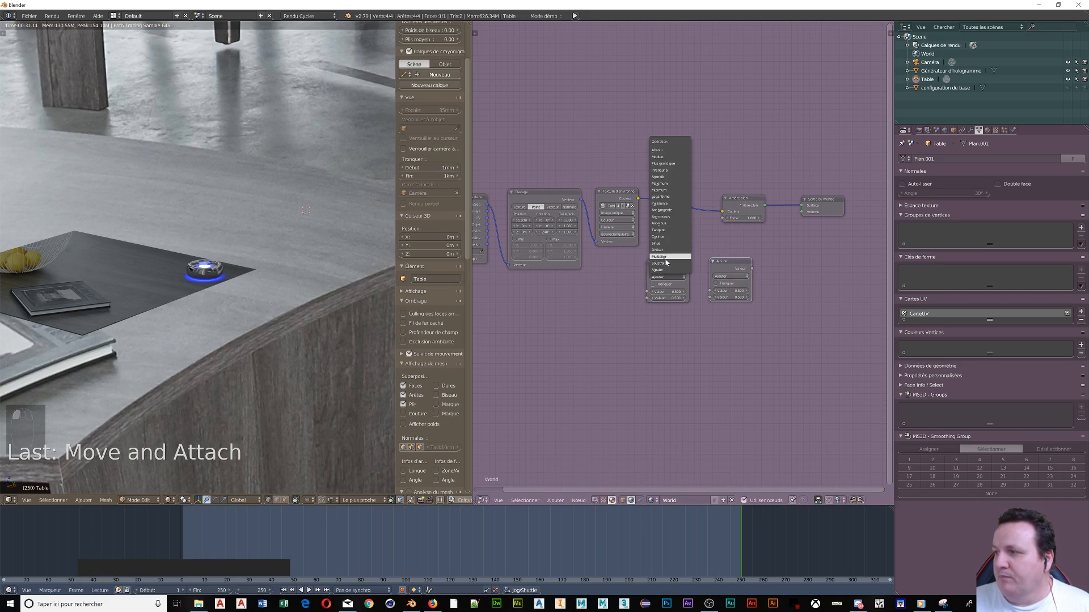
left_click(667, 259)
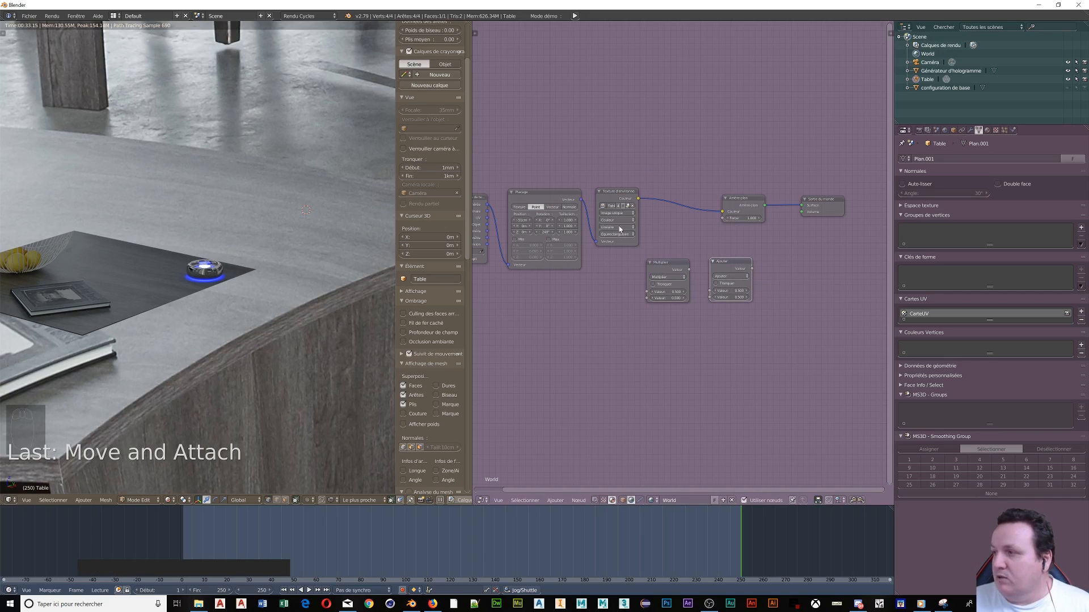
left_click_drag(640, 204, 722, 220)
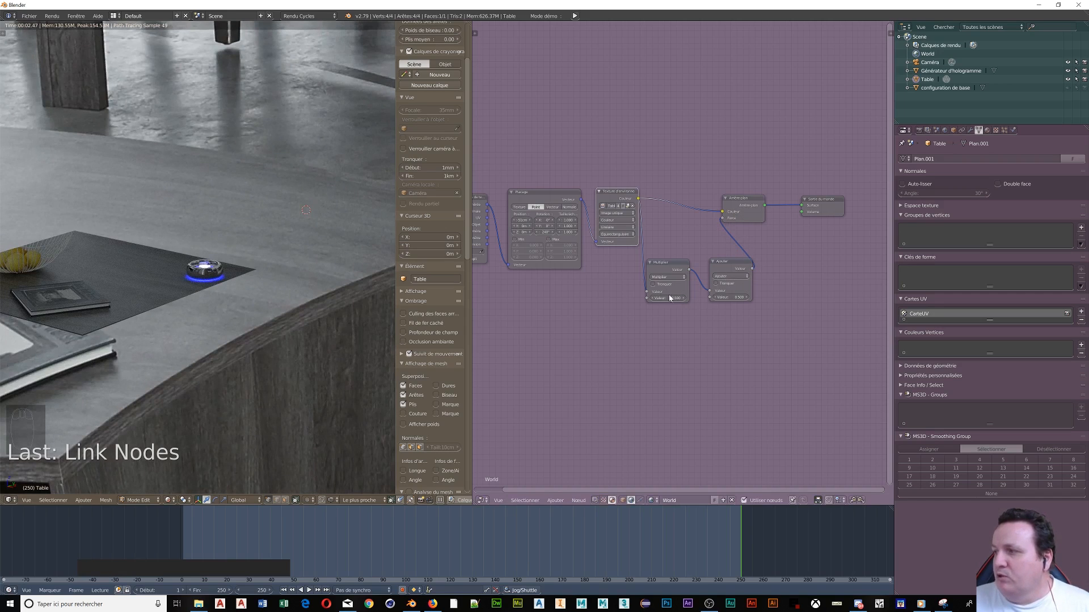
Step: Leave the rendered preview and return the Table plane to Object mode
scroll(170, 347, "up", 1)
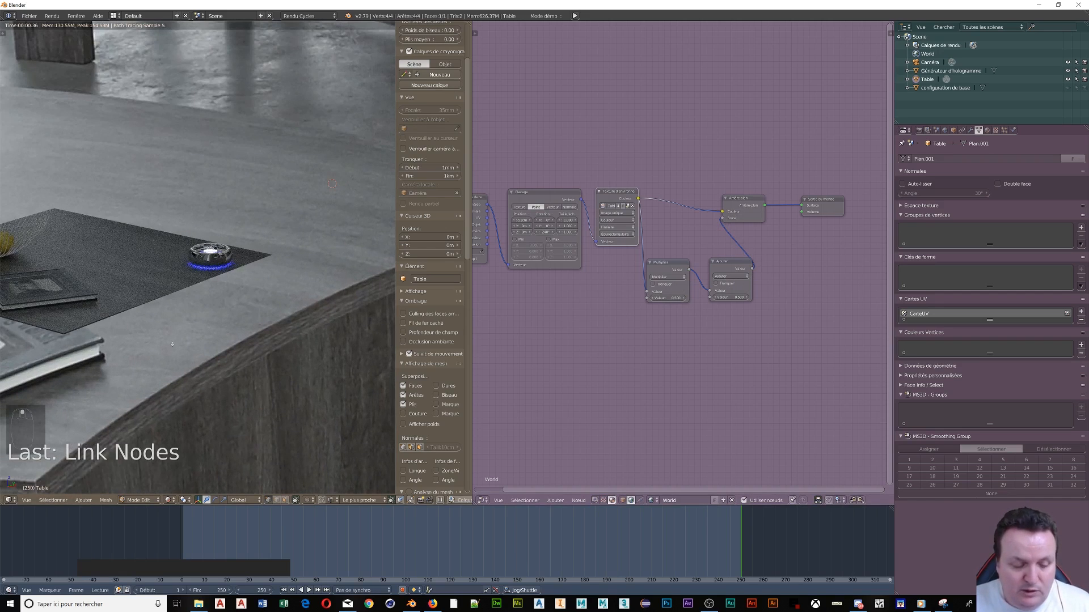
key("shift+z")
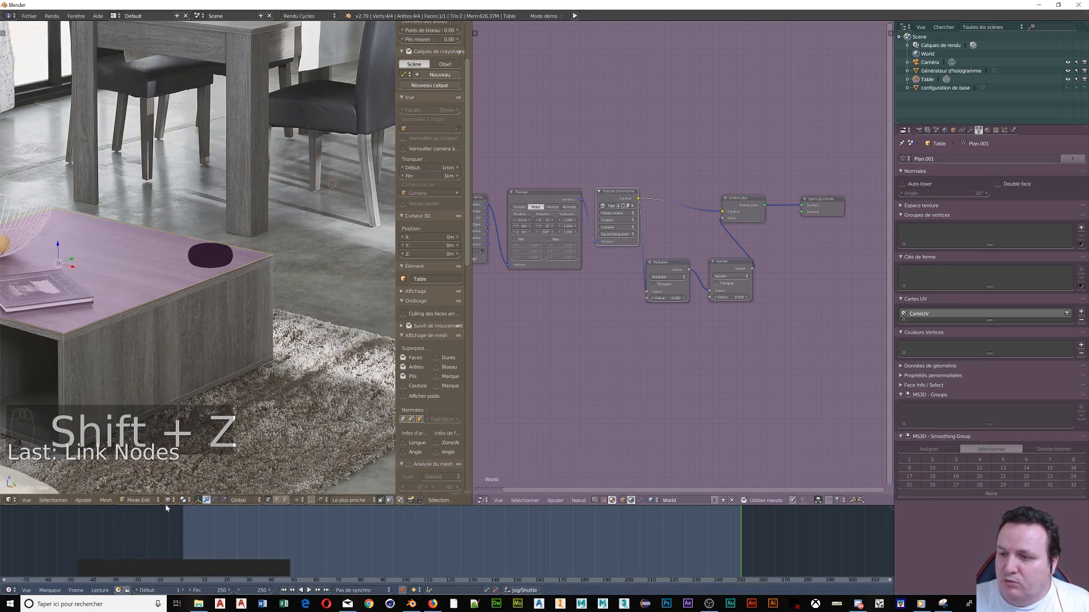
left_click(138, 501)
left_click(145, 489)
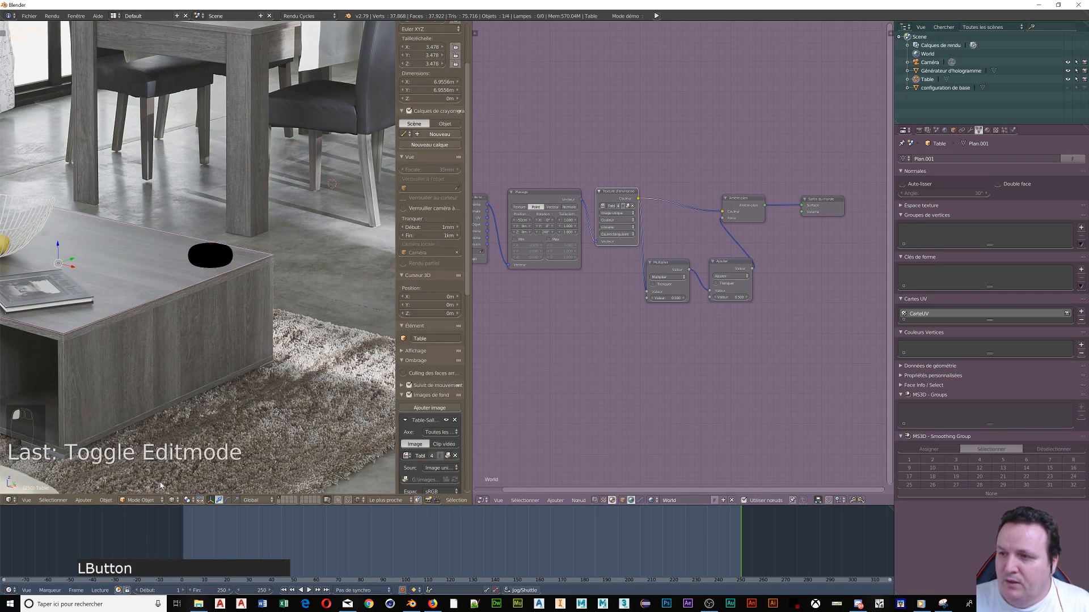
Step: Raise the Multiply node's second value to brighten the environment light, and compare the generator's rendered preview with the photo
scroll(160, 351, "up", 3)
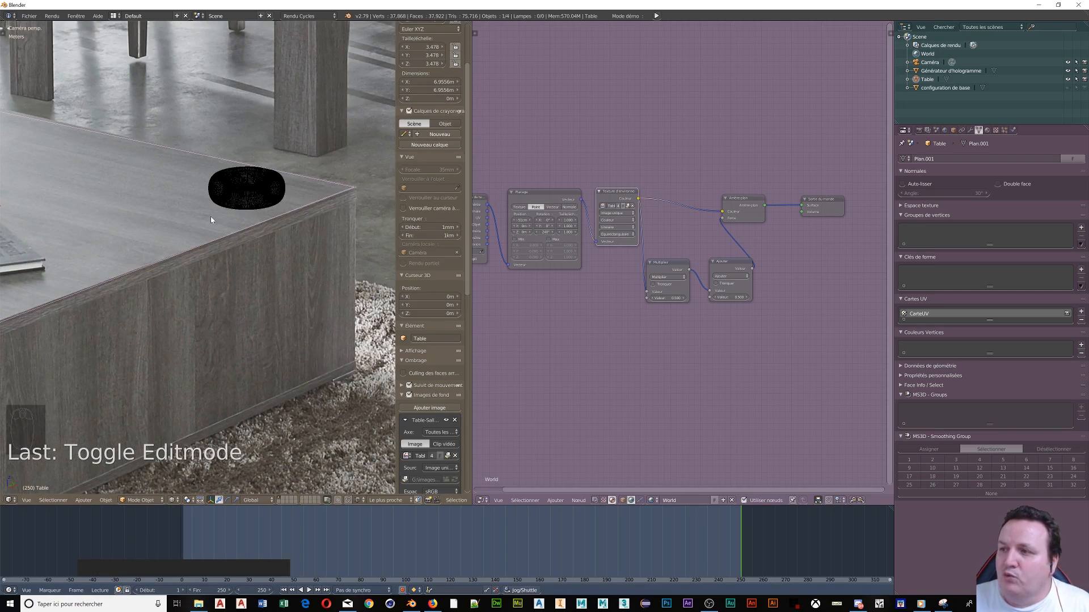
key("shift+z")
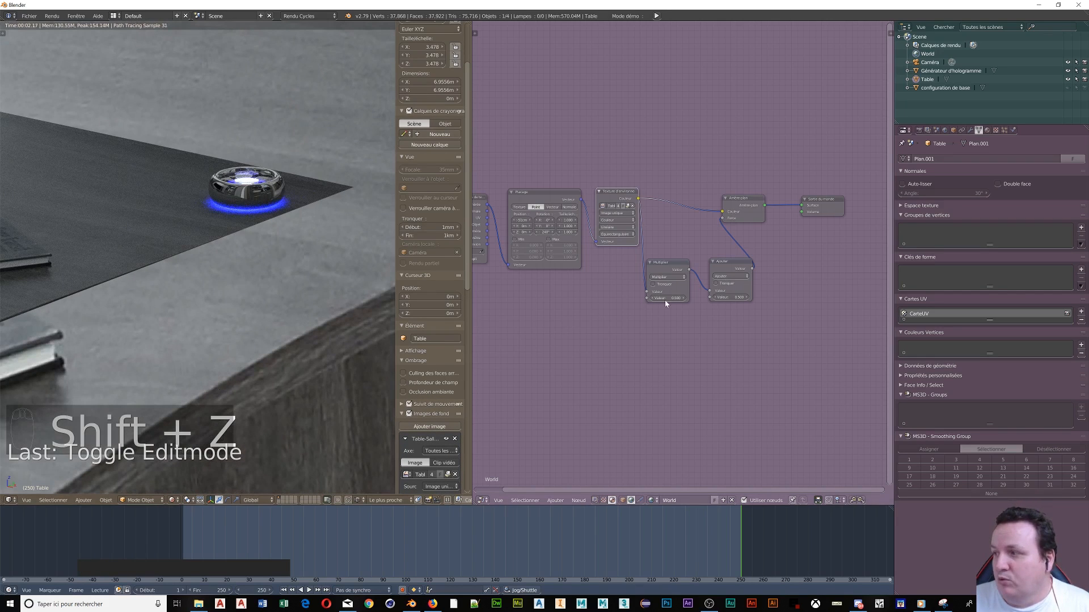
left_click_drag(665, 298, 687, 298)
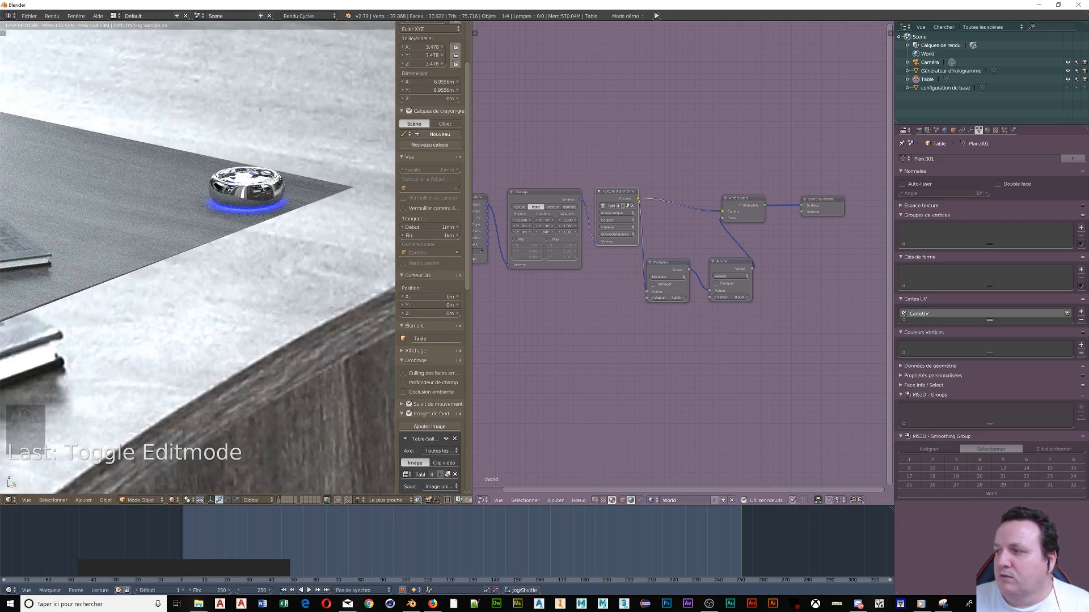
key("shift+z")
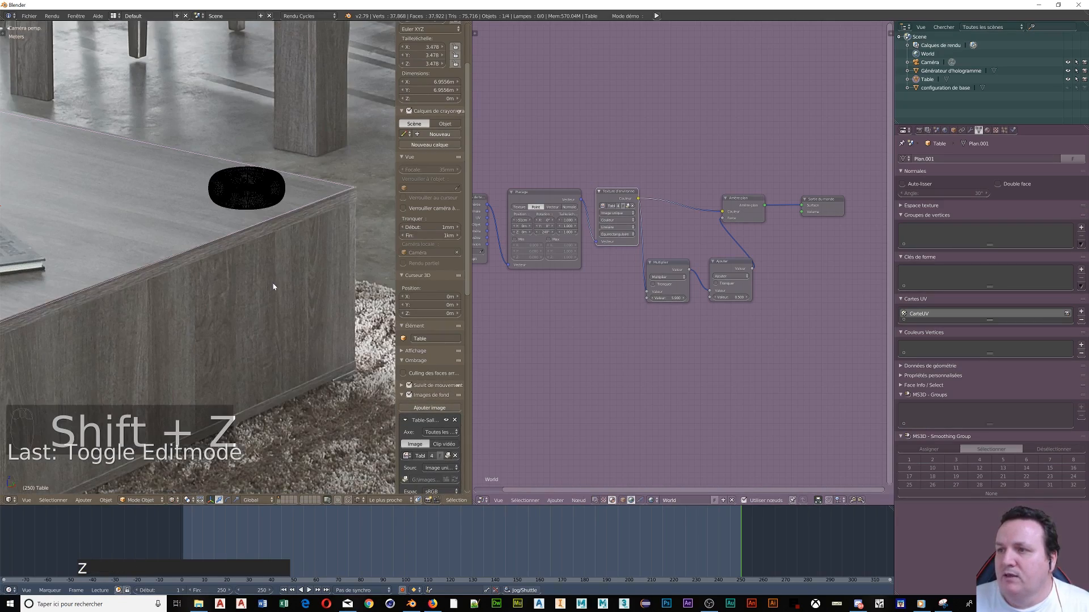
key("shift+z")
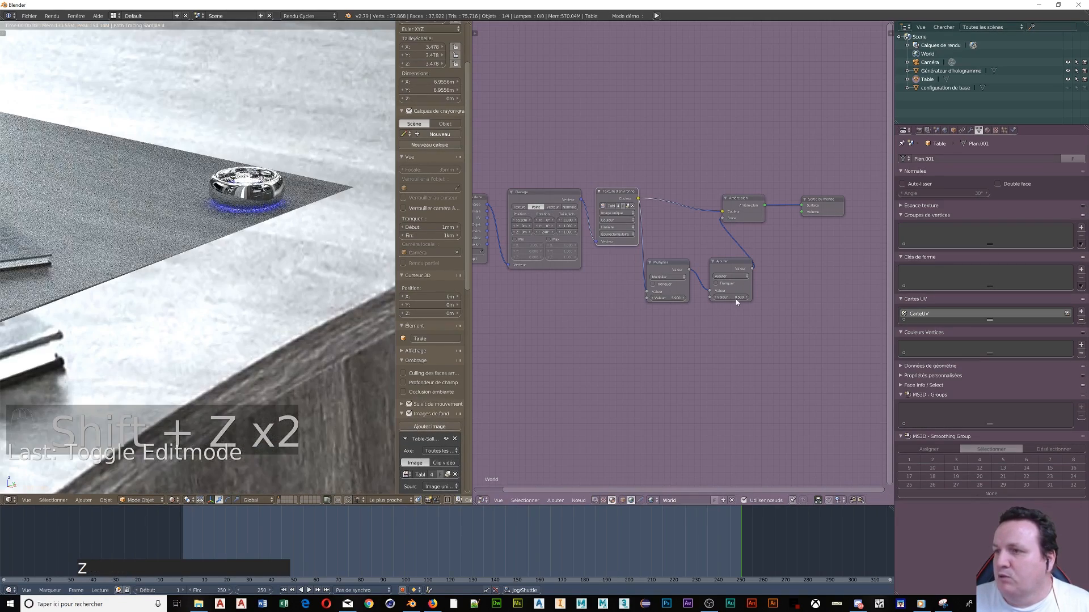
Step: Try a value of 2.2 on the Add node and compare the rendered table brightness with the background photo
left_click_drag(737, 299, 794, 298)
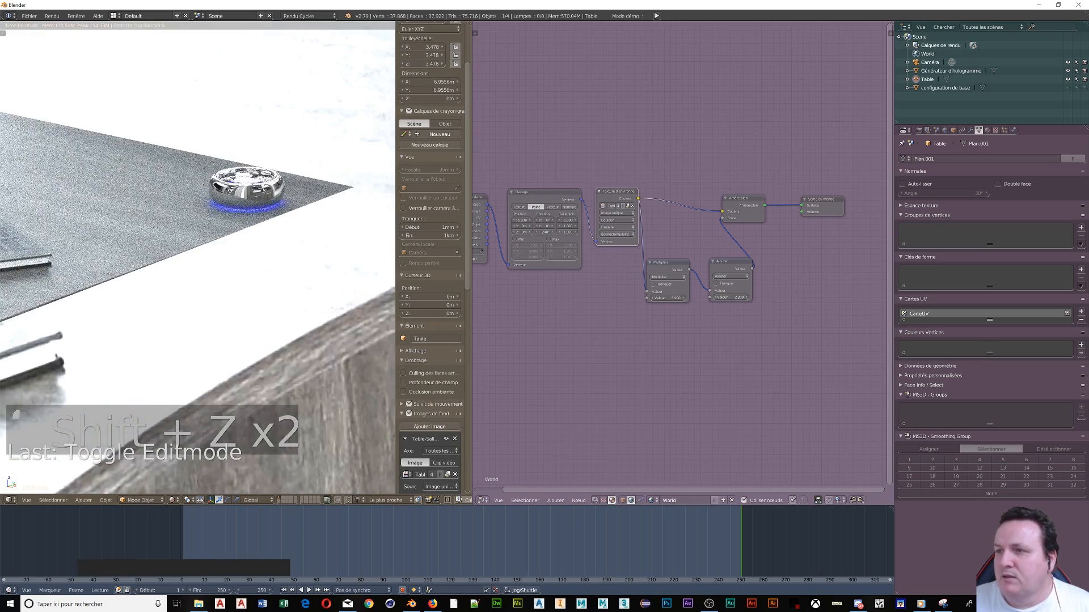
key("shift+z")
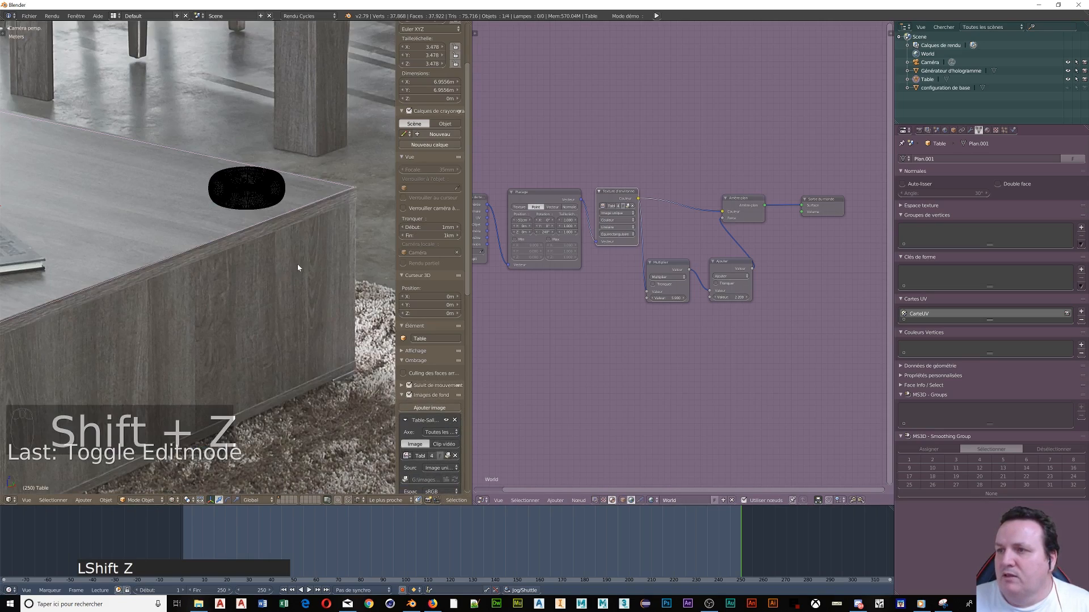
key("shift+z")
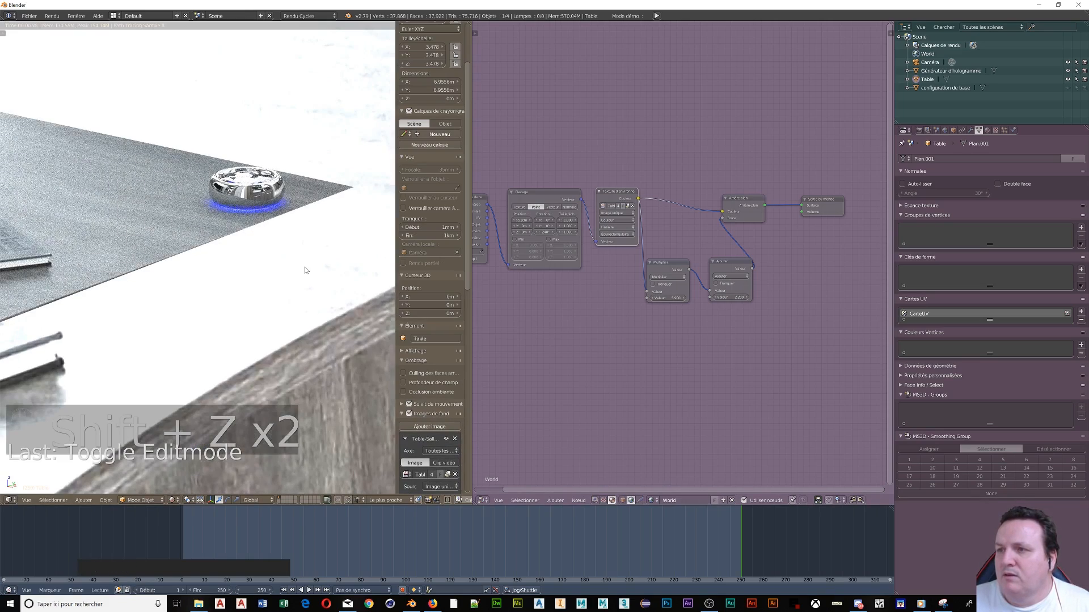
key("shift+z")
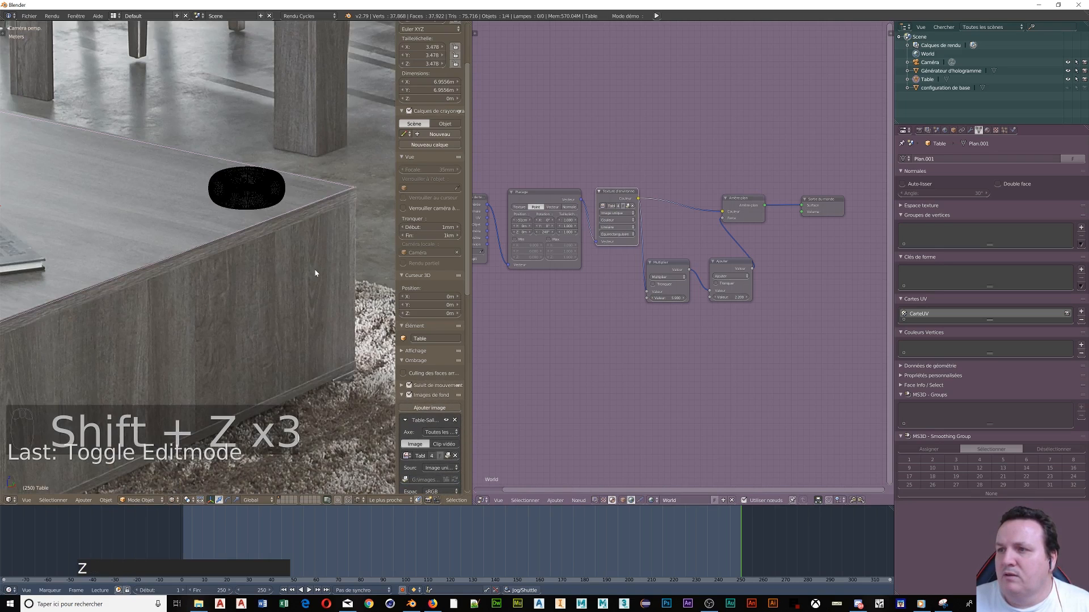
key("shift+z")
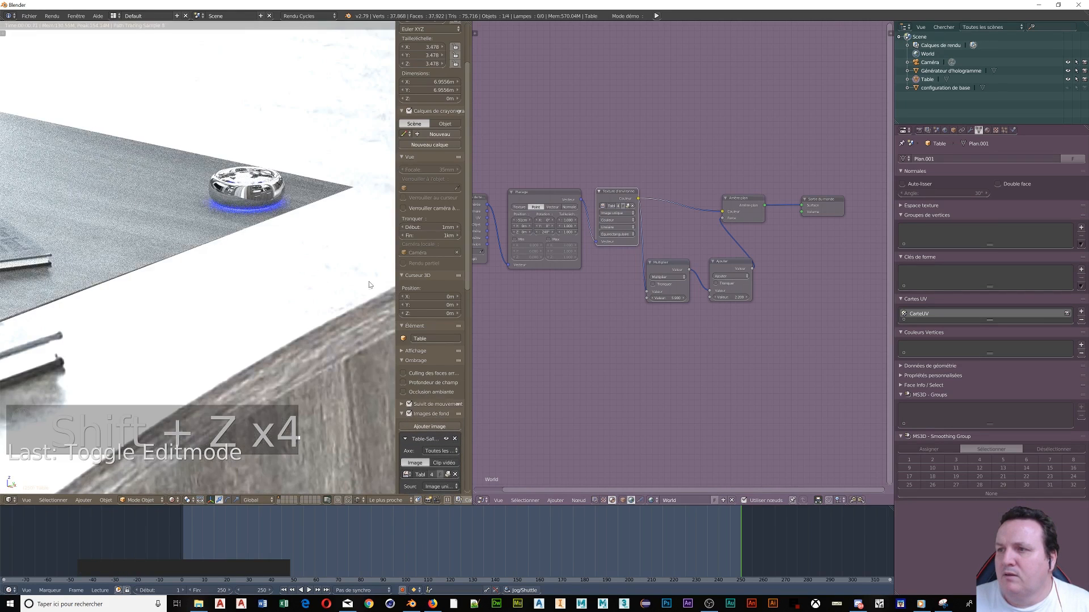
Step: Lower the Add node's value to about 1.2 and compare the rendered preview with the background photo
left_click(716, 299)
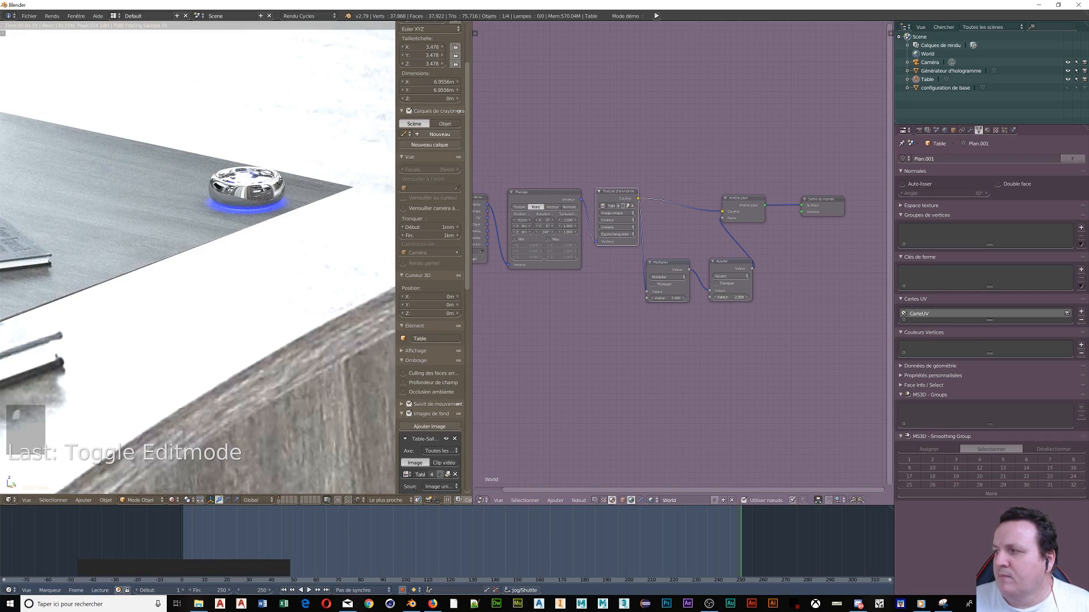
left_click_drag(717, 299, 693, 299)
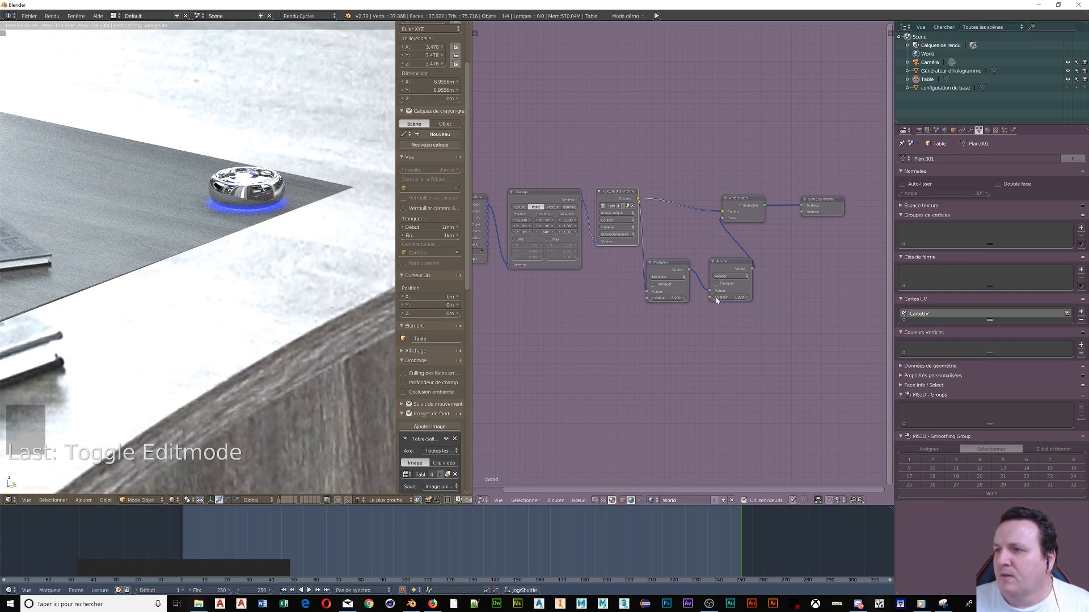
key("shift+z")
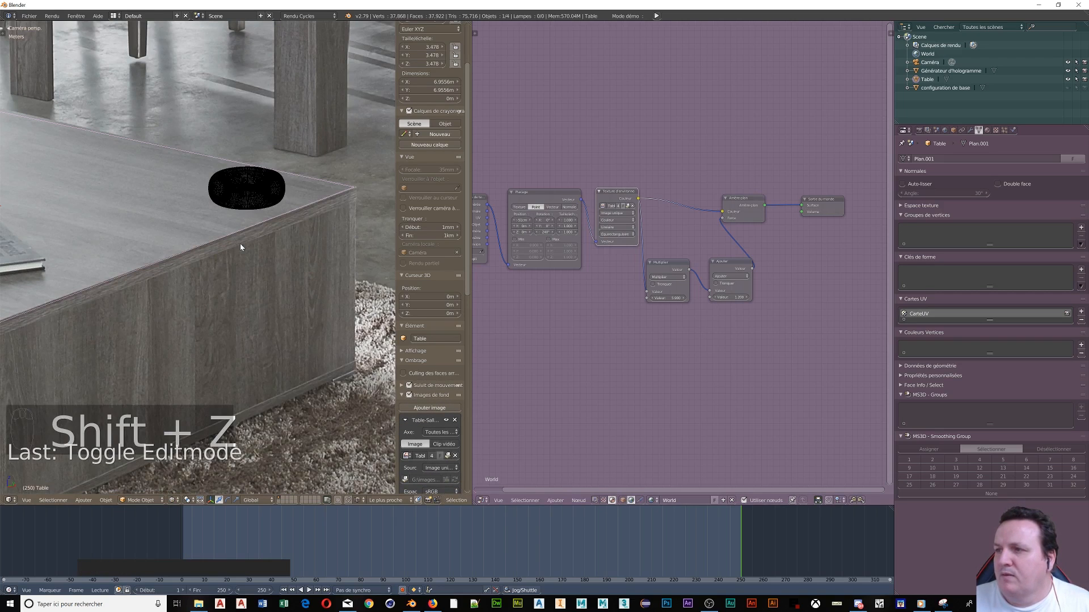
key("z")
key("shift+z")
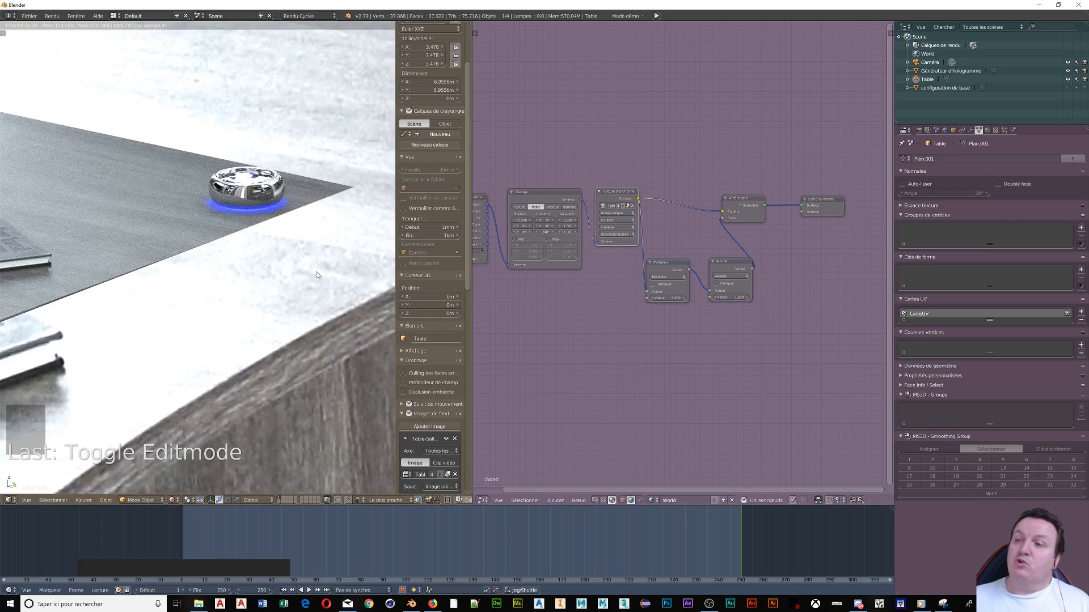
key("shift+z")
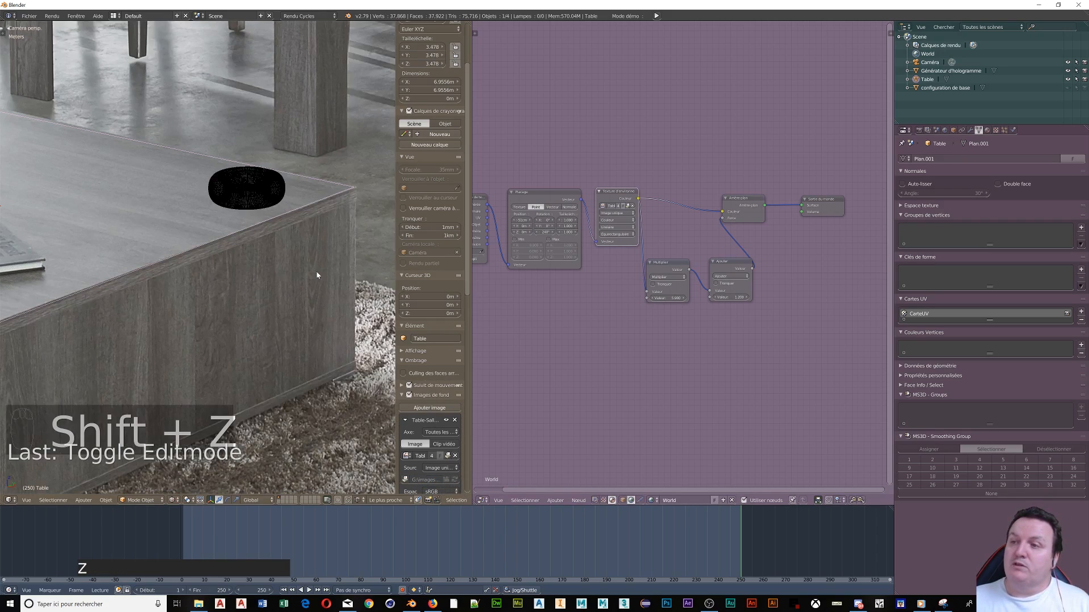
key("shift+z")
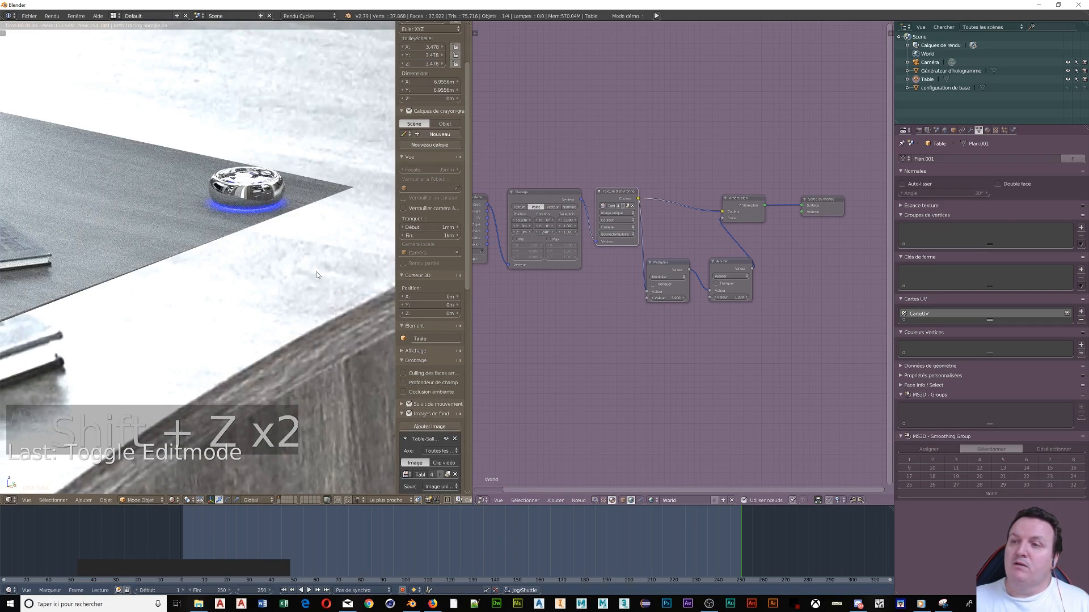
Step: Raise the Multiply node's value in small increments to about 4 and check the whole tabletop against the photo
scroll(318, 275, "down", 3)
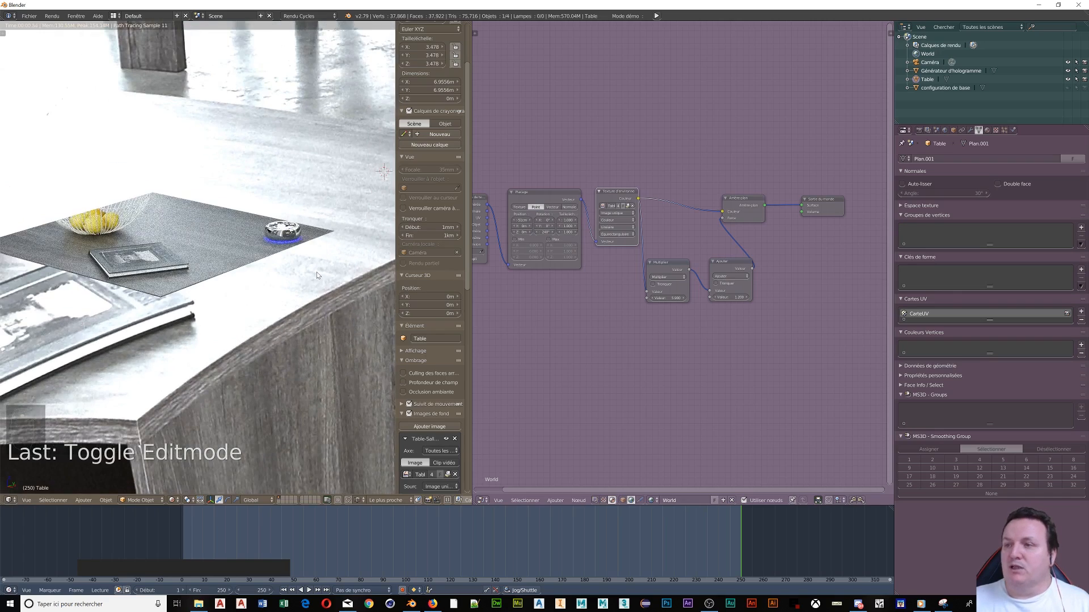
key("shift+z")
key("shift+z")
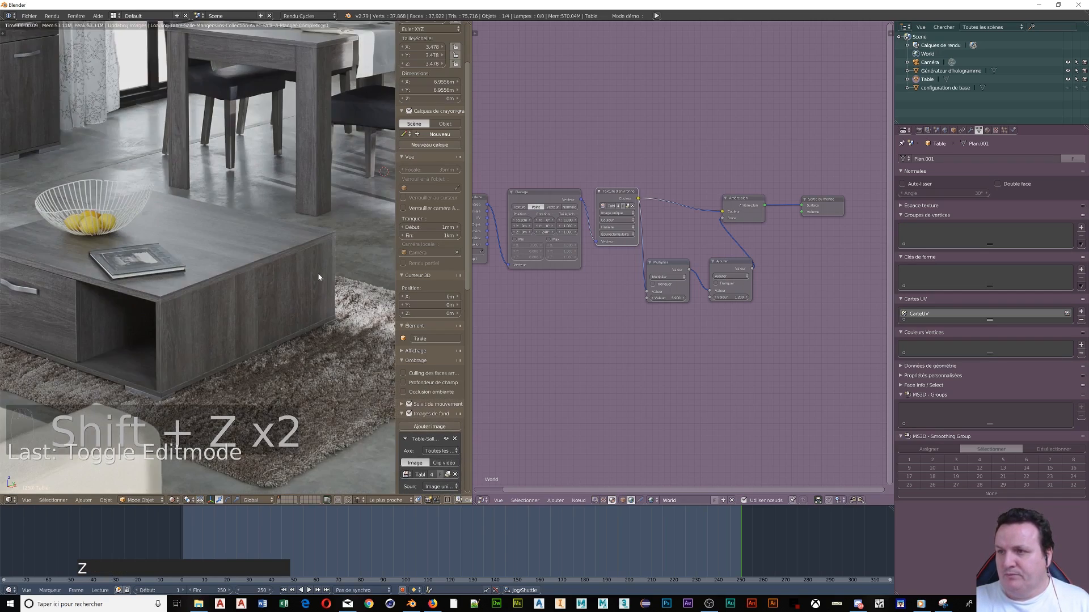
left_click_drag(688, 299, 691, 299)
left_click(682, 298)
left_click(683, 298)
left_click(682, 298)
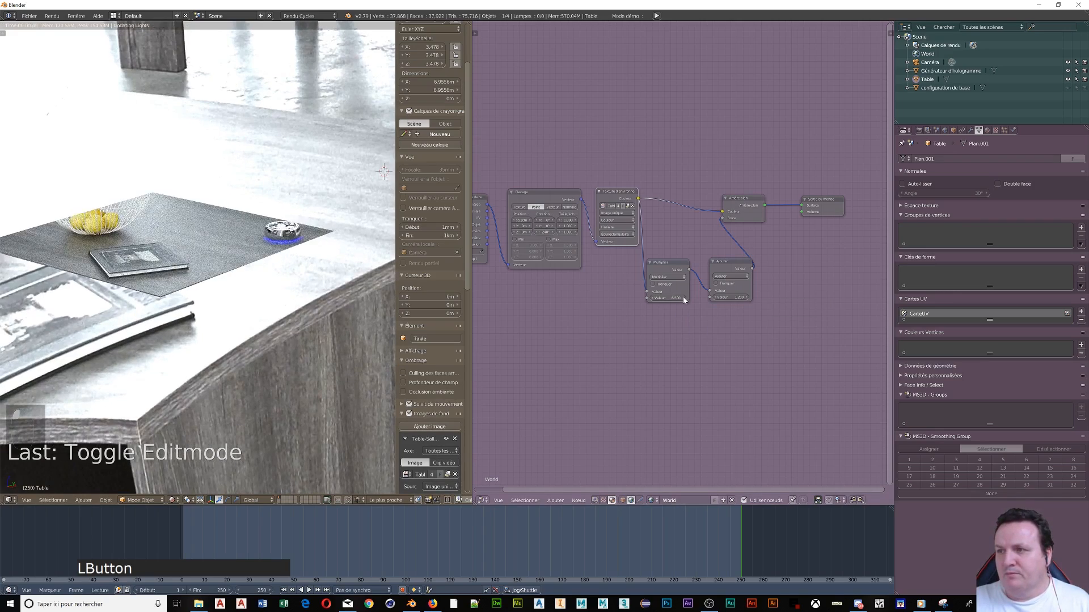
left_click(683, 298)
left_click(683, 298)
left_click(683, 298)
left_click(683, 298)
key("shift+z")
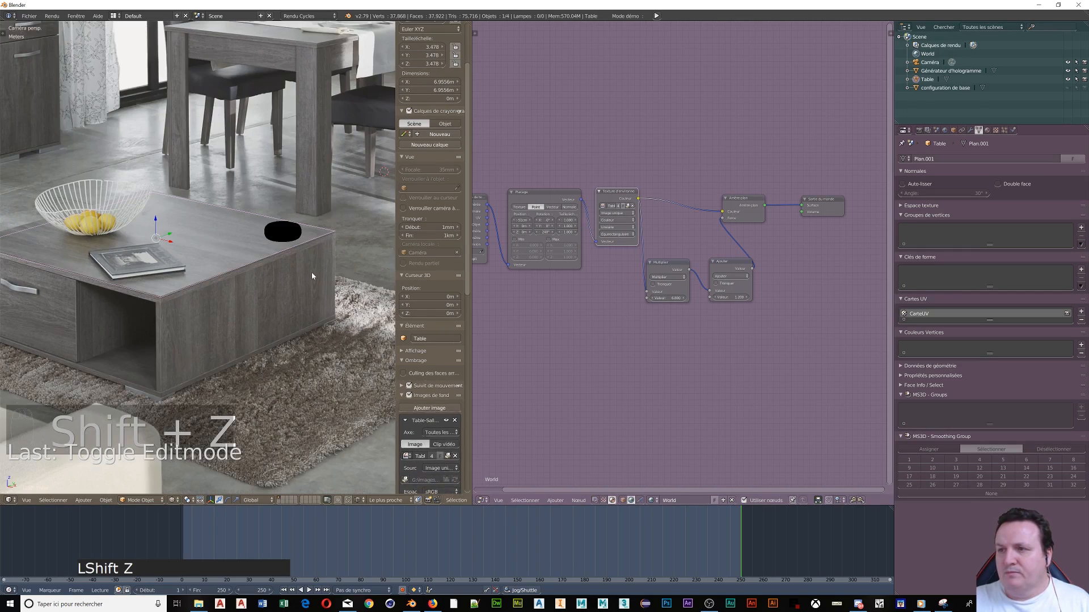
key("shift+z")
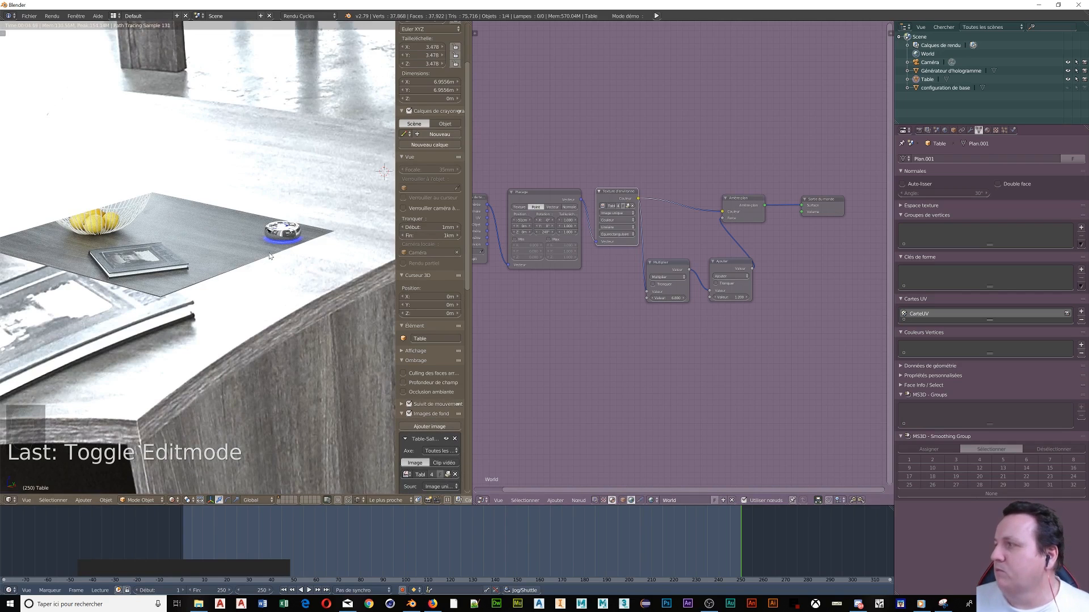
Step: Set the roughness of the hologram generator's Matériau.006 metal material to 0.022
right_click(285, 237)
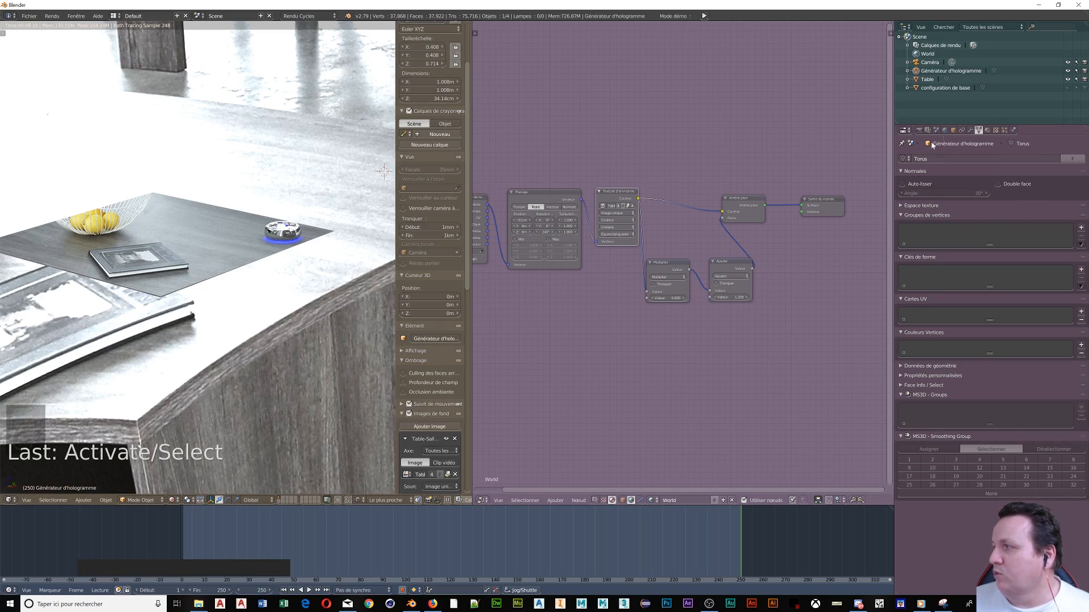
left_click(991, 130)
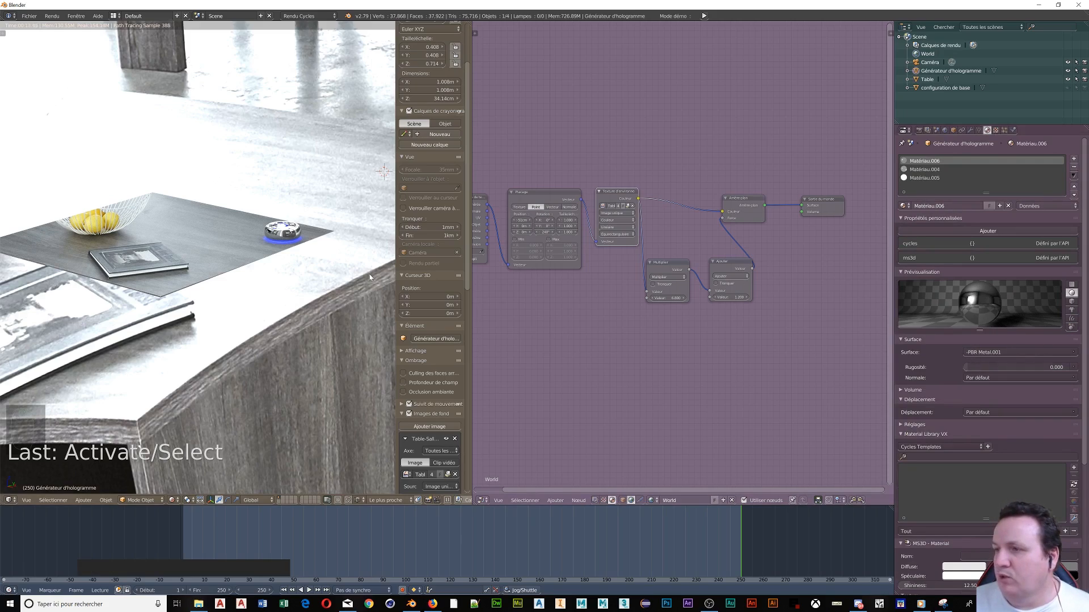
scroll(313, 231, "up", 8)
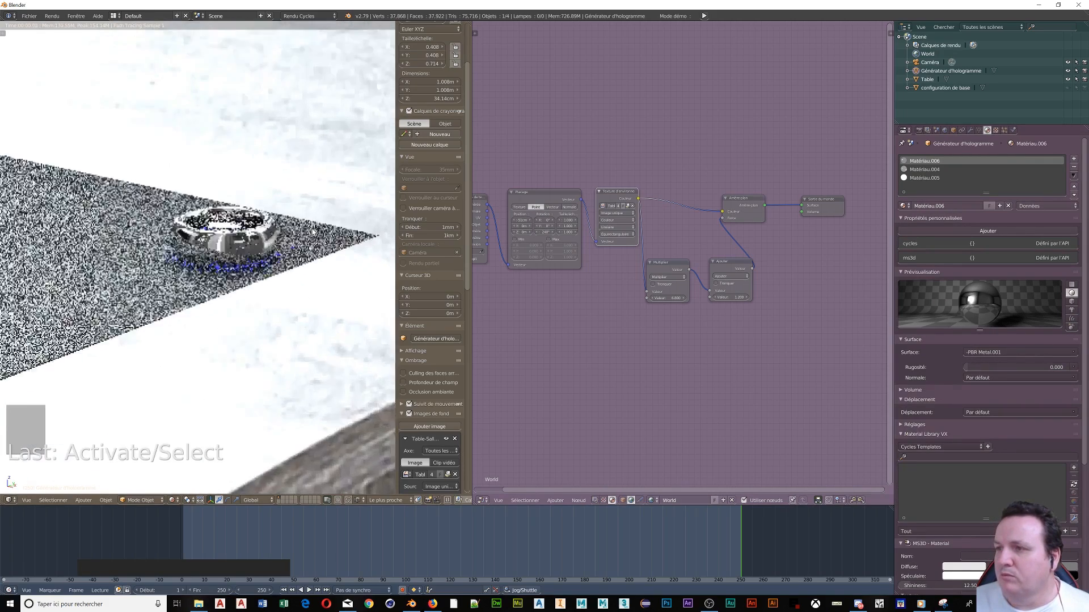
left_click(966, 373)
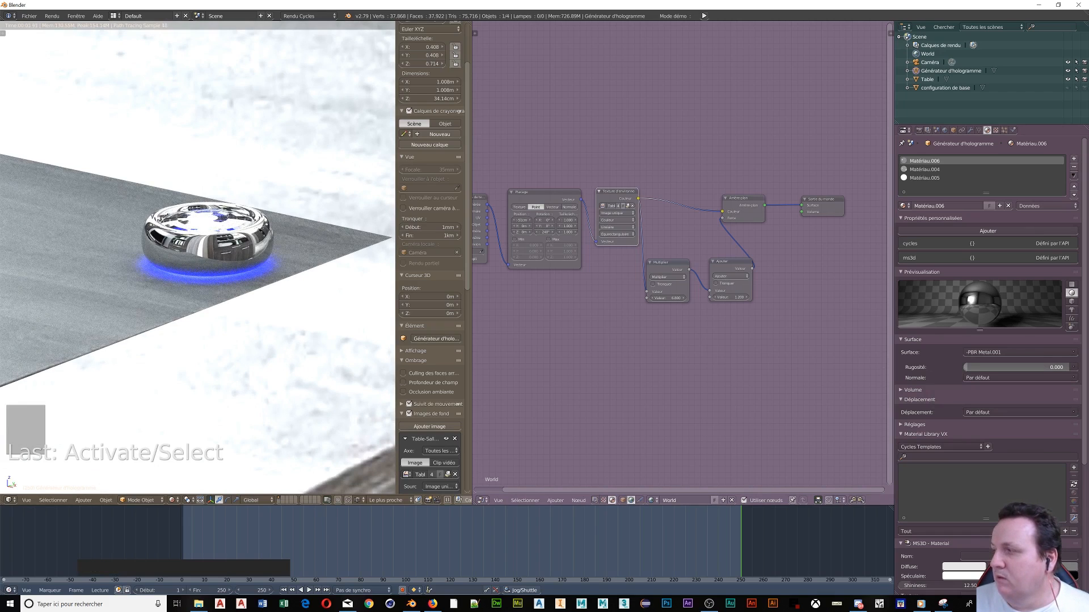
left_click_drag(966, 372, 970, 369)
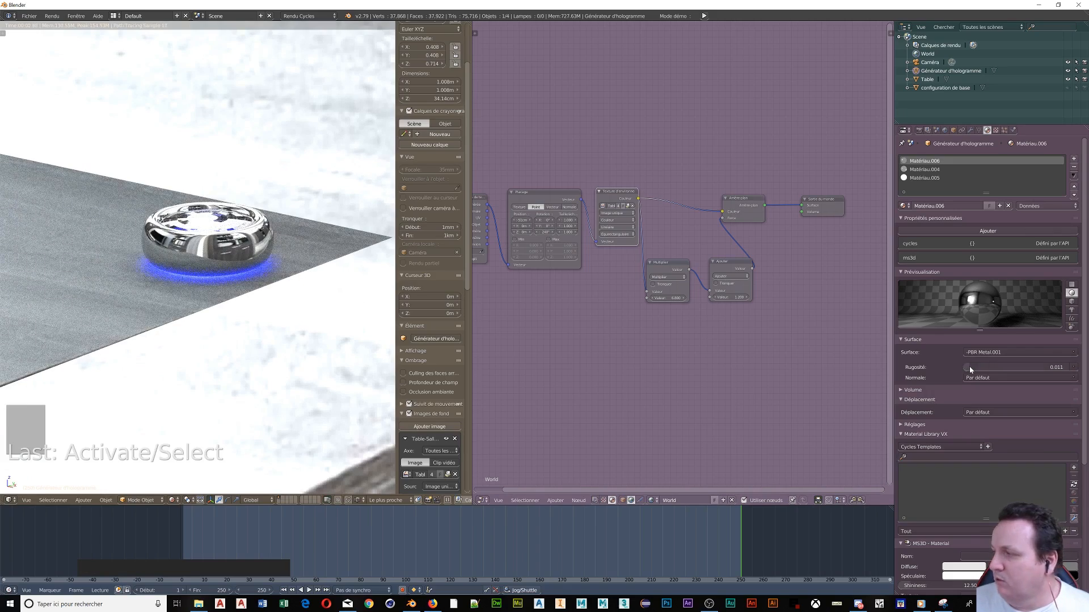
left_click(970, 369)
left_click_drag(970, 369, 973, 369)
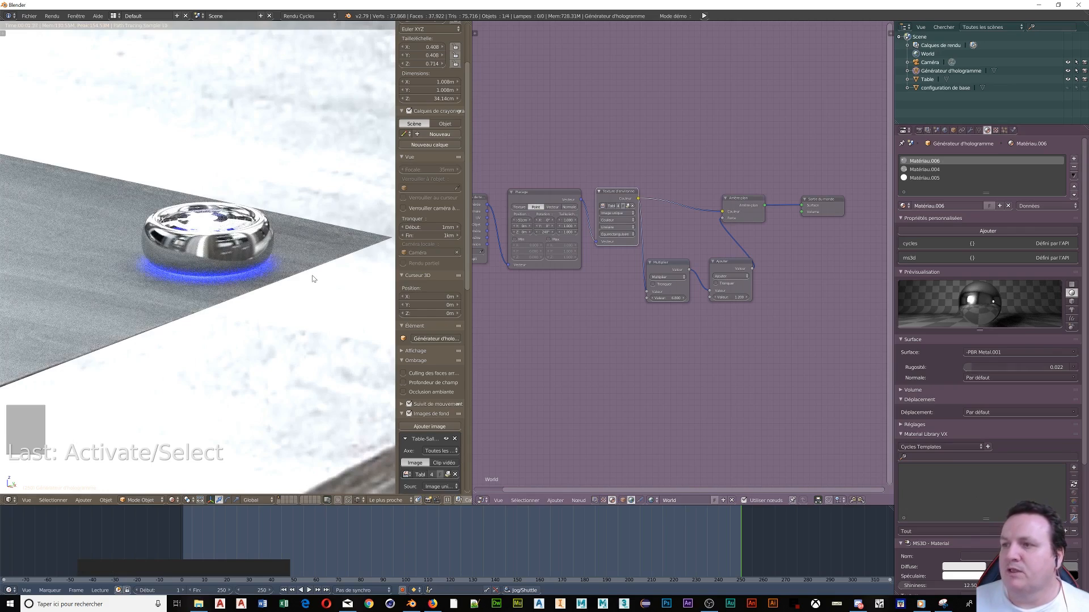
Step: Limit the rendered preview with a render border around the tabletop area containing the fruit bowl, book and hologram generator
scroll(313, 279, "down", 3)
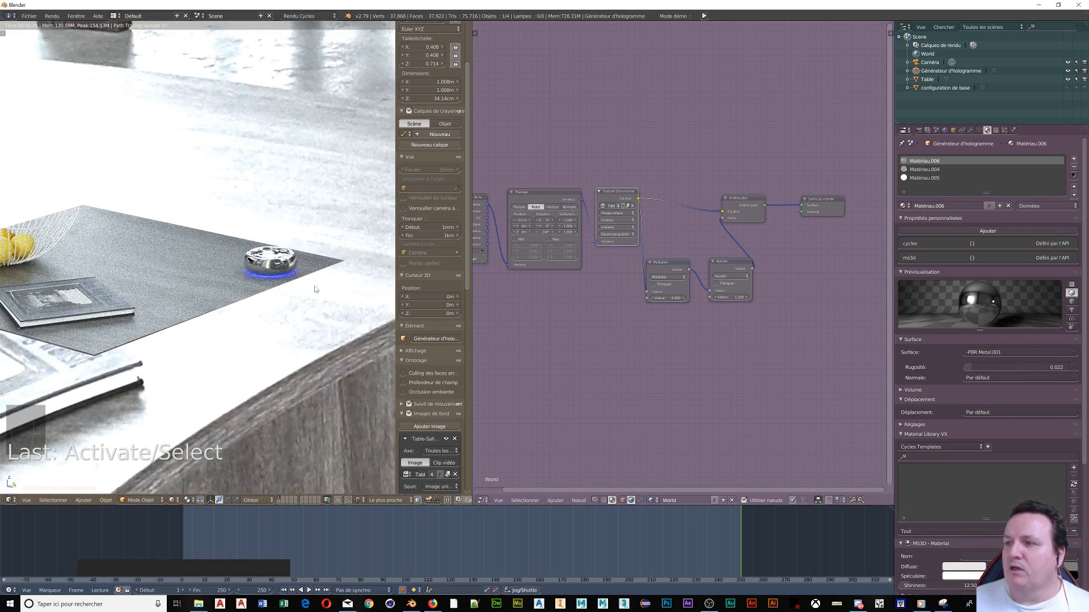
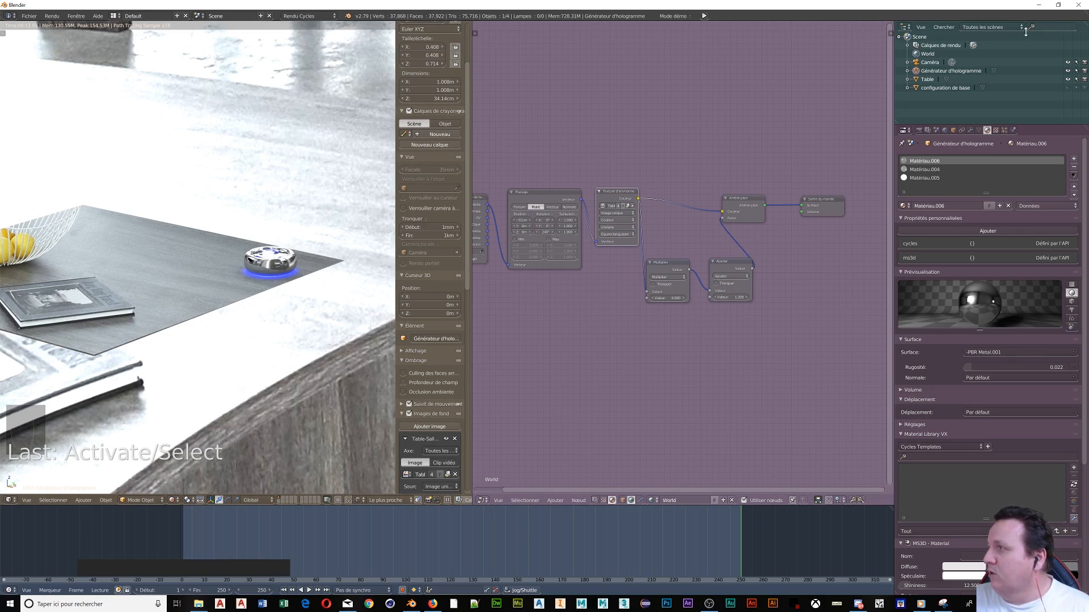
left_click(1084, 71)
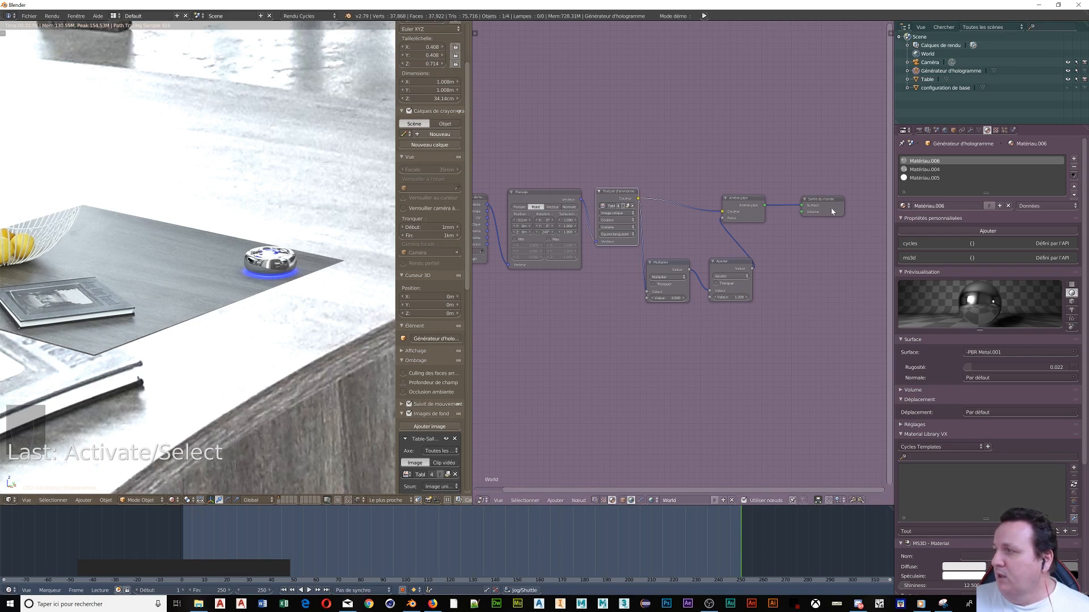
scroll(106, 355, "down", 2)
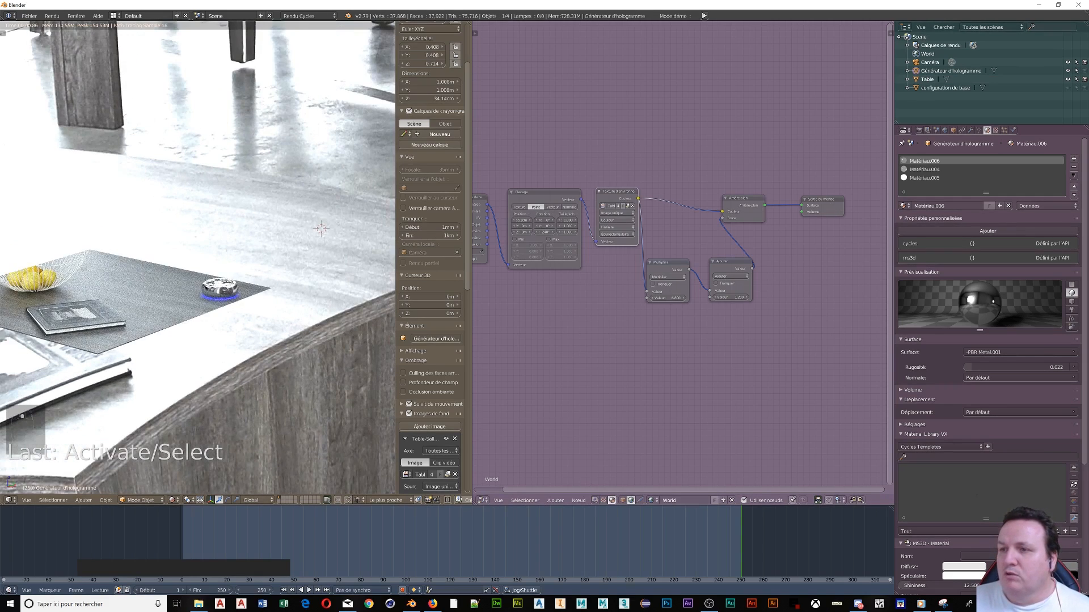
middle_click_drag(143, 291, 247, 259, "shift")
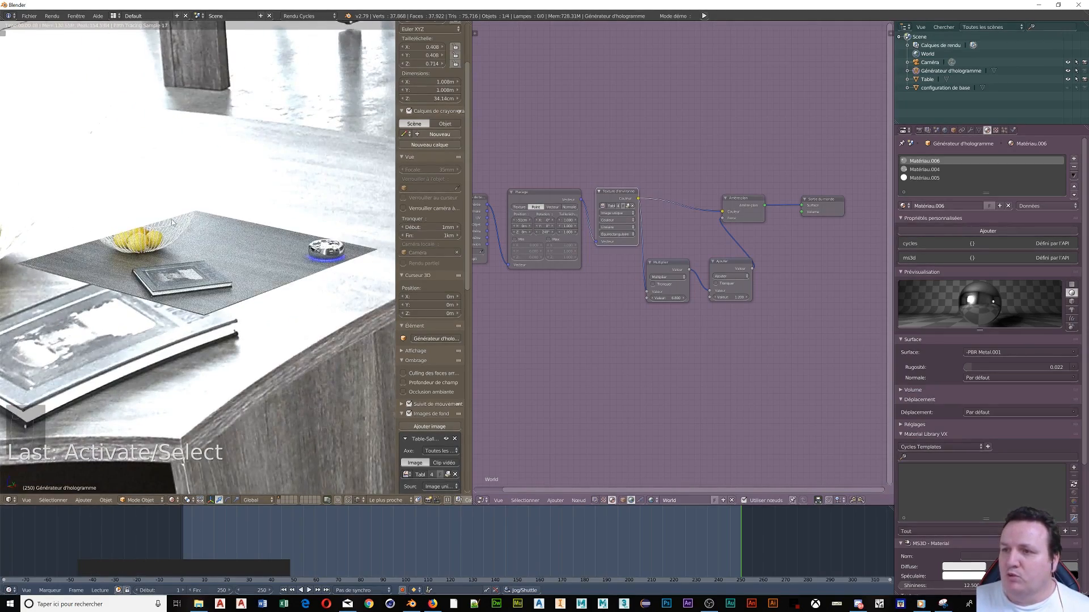
scroll(181, 227, "down", 1)
middle_click_drag(180, 227, 124, 266)
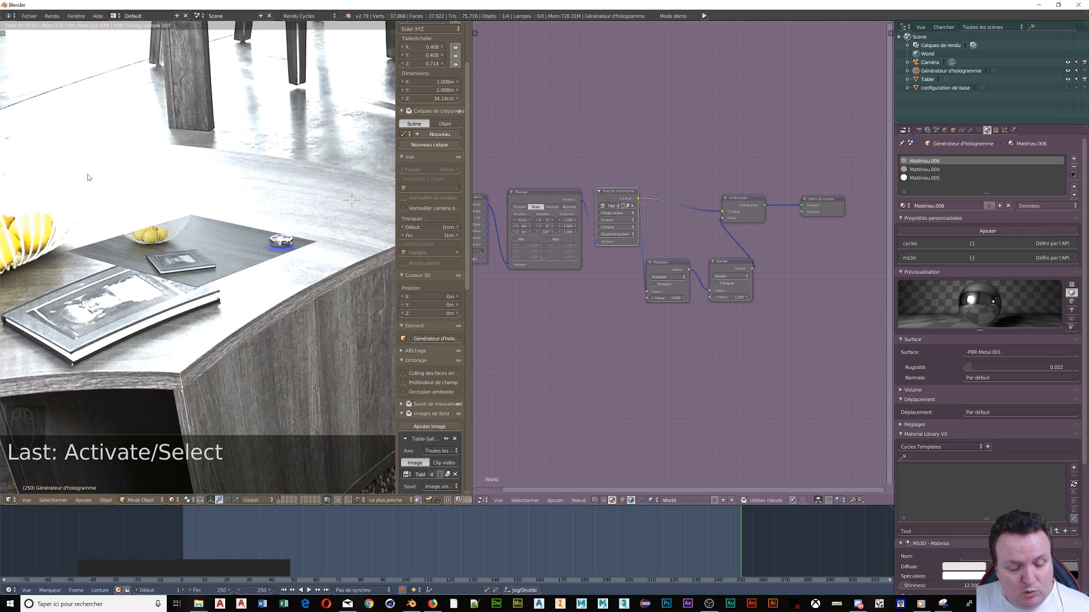
key("ctrl")
key("ctrl+b")
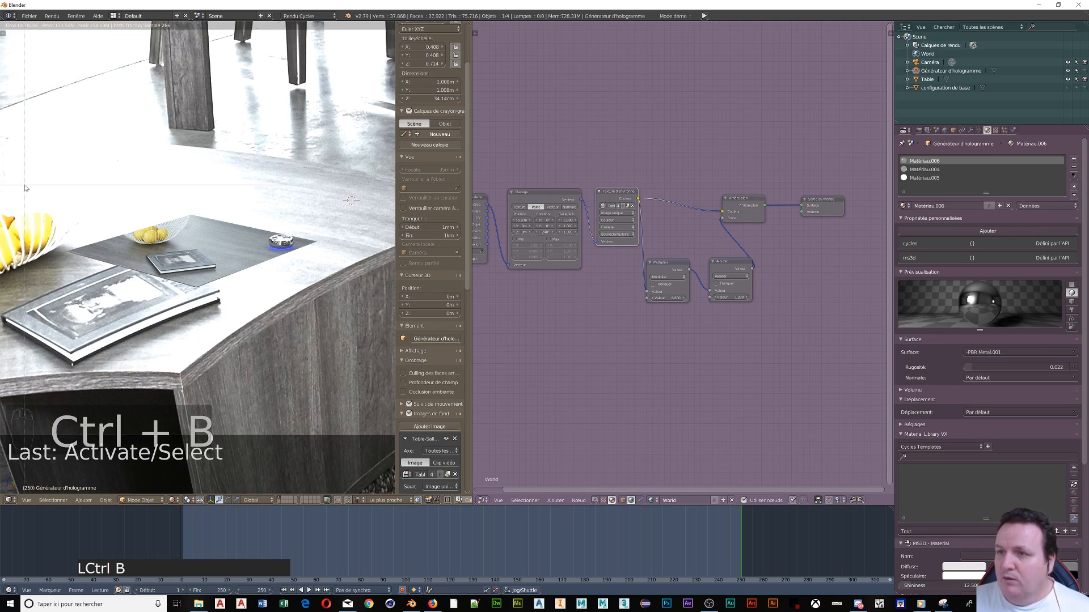
left_click_drag(44, 190, 341, 300)
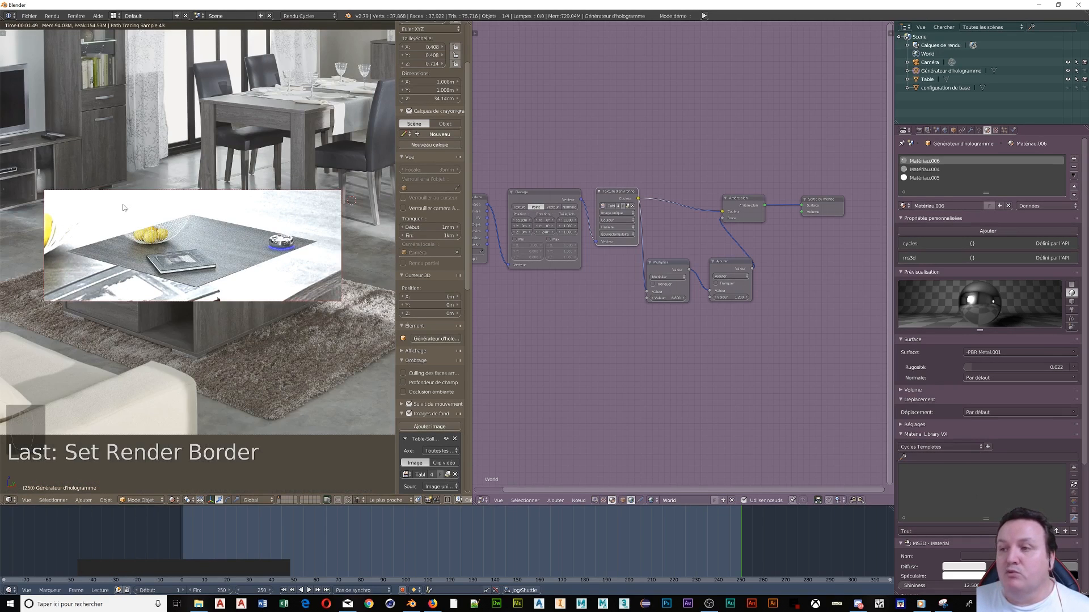
Step: Enable a transparent film background in the scene's render settings and dismiss the desktop notification
left_click(920, 131)
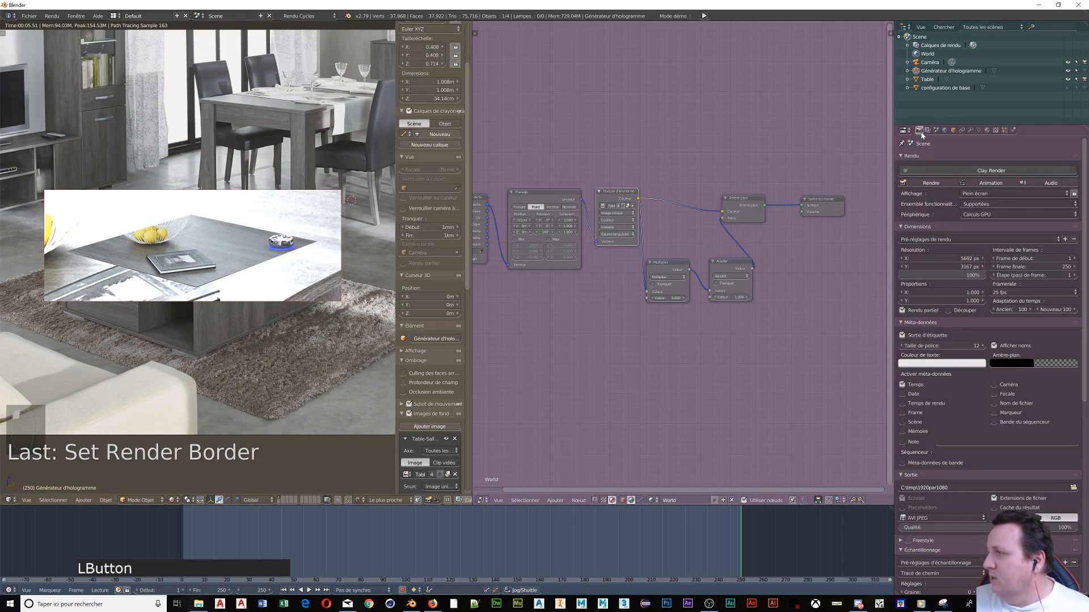
scroll(955, 353, "down", 6)
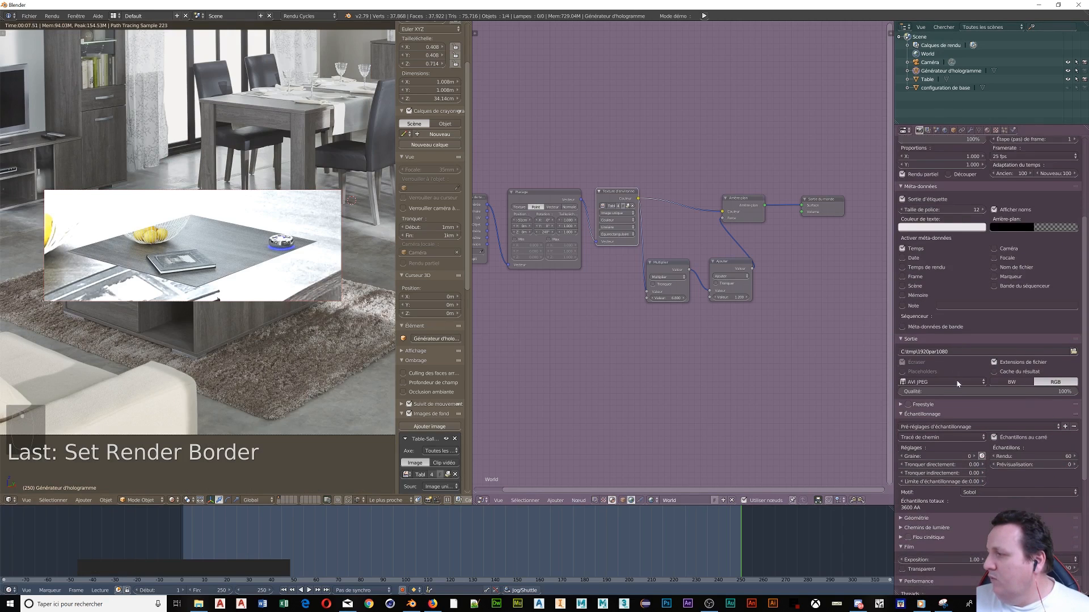
scroll(959, 383, "down", 6)
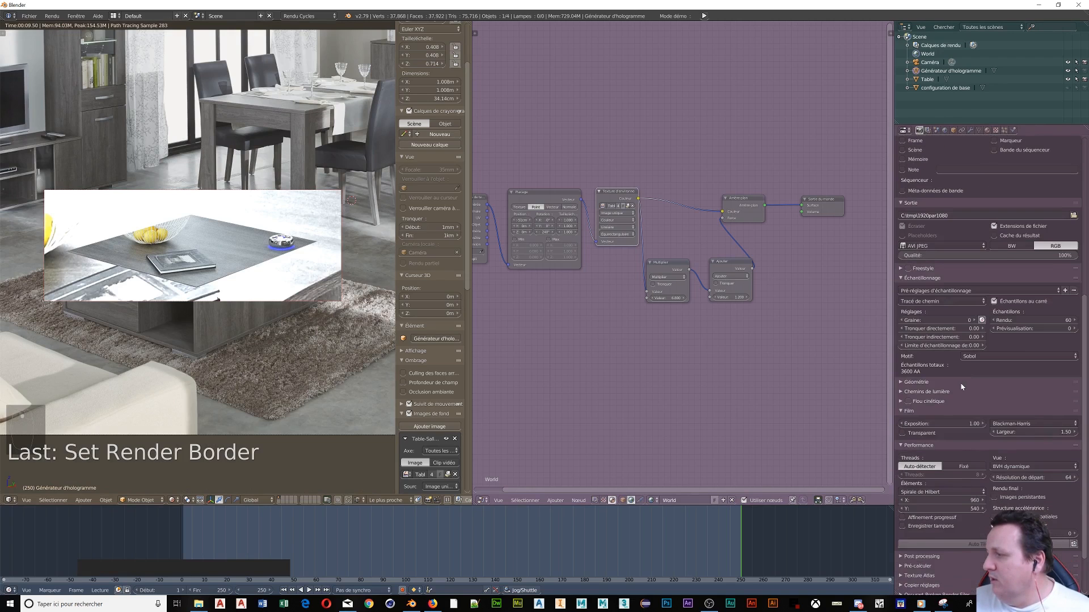
left_click(904, 434)
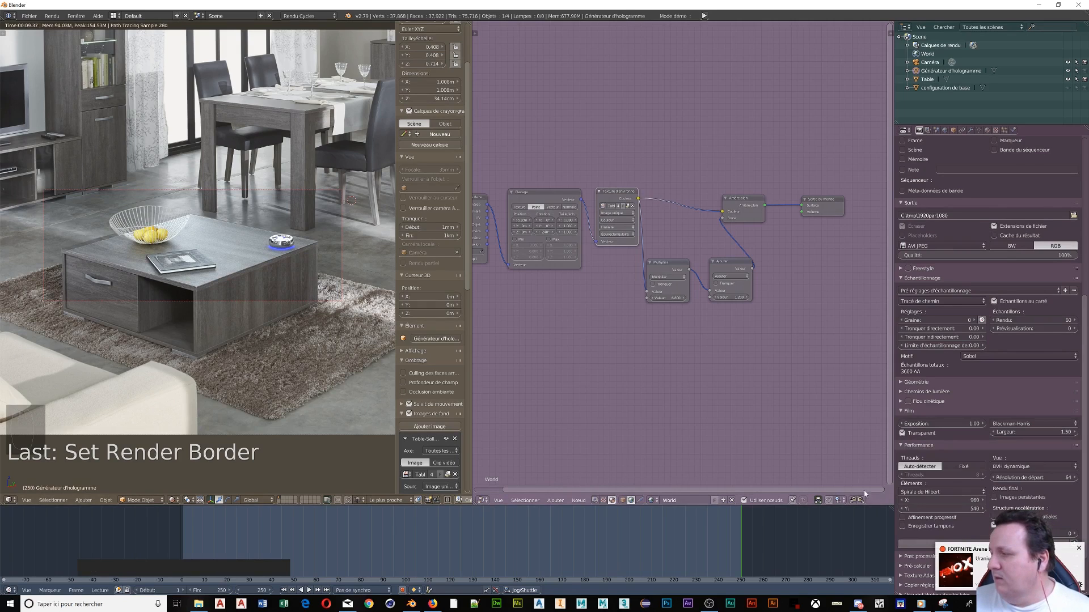
left_click(1077, 549)
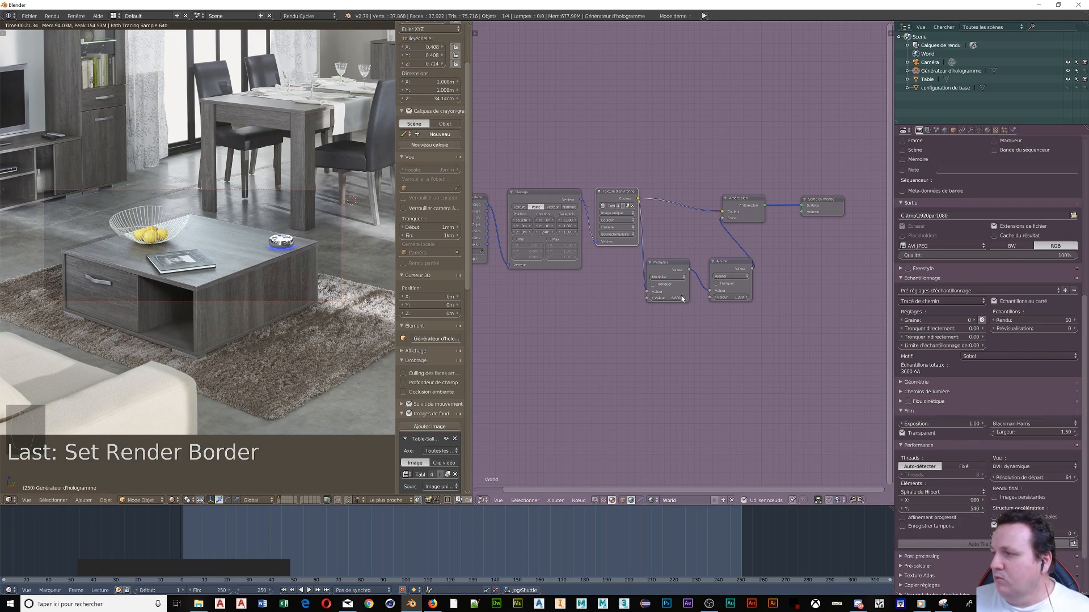
Step: Fine-tune the environment brightness by setting the World Multiply node's value to 4.3
left_click(651, 298)
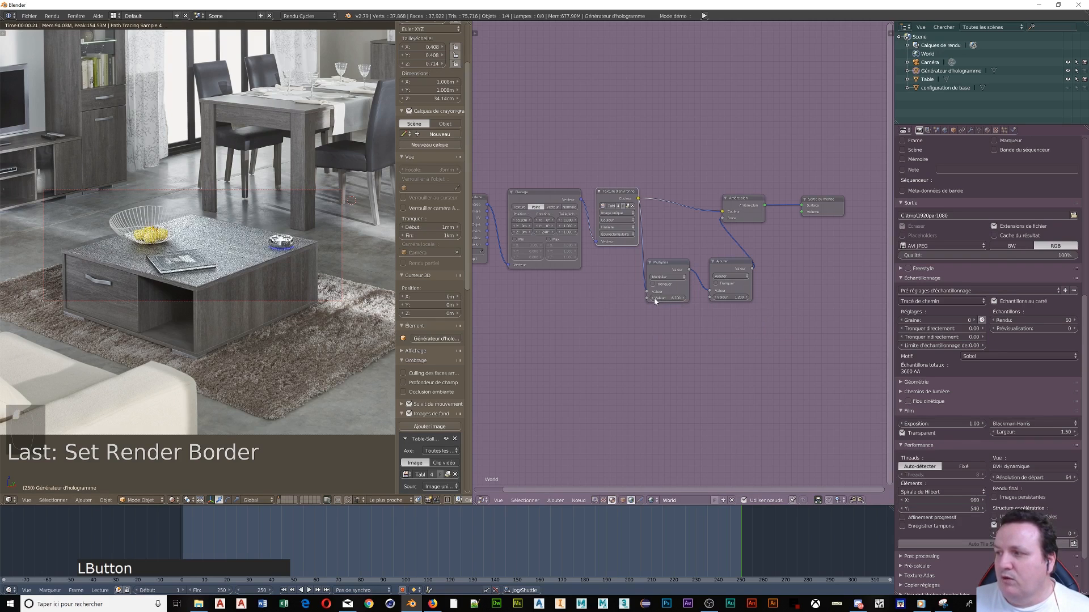
left_click(655, 298)
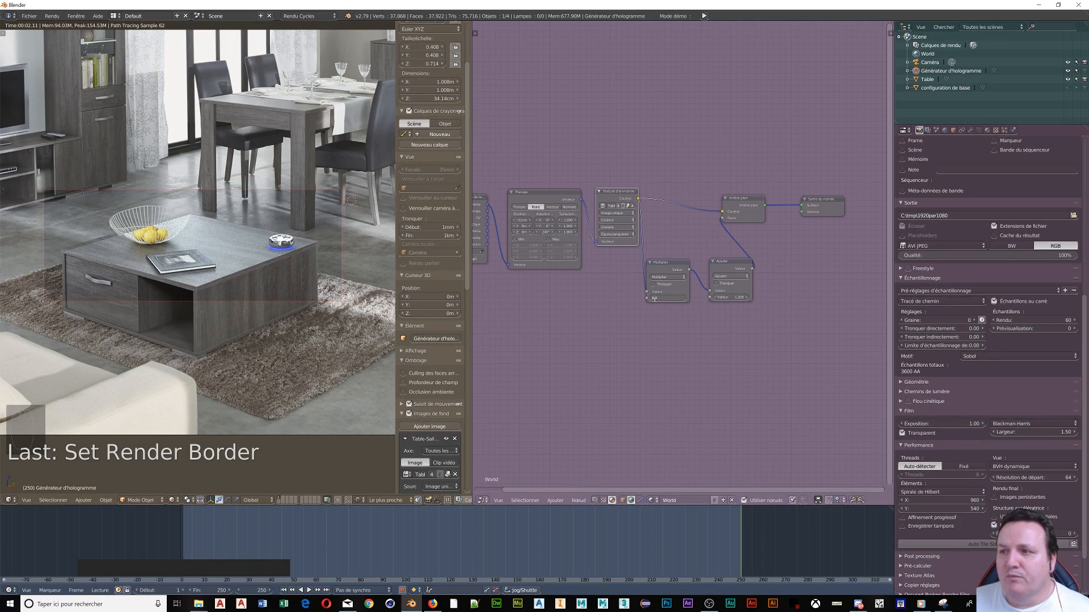
left_click(650, 310)
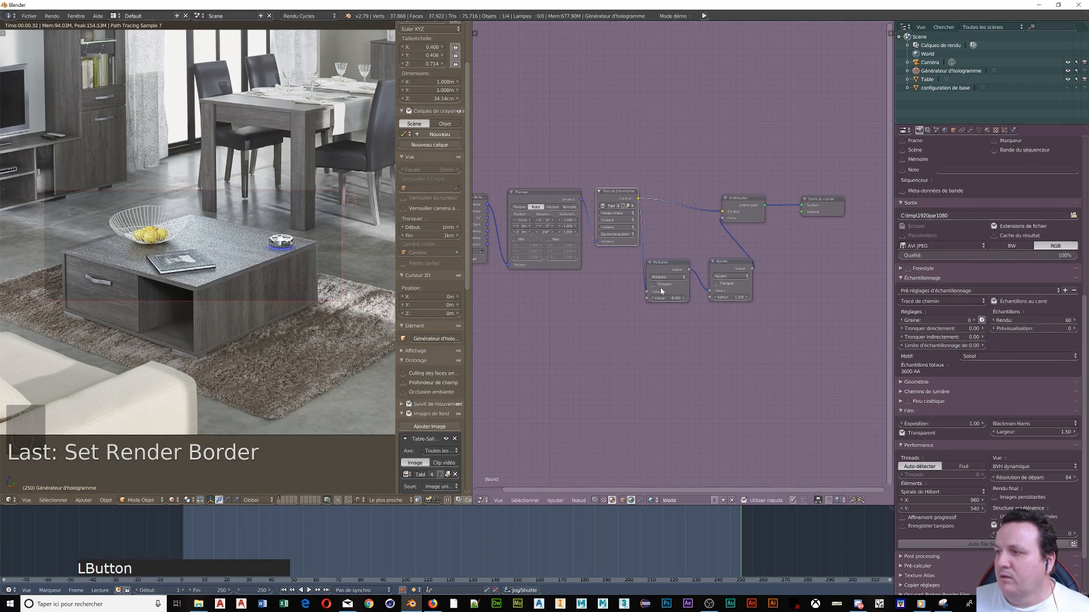
mouse_move(658, 298)
left_mouse_down()
mouse_move(646, 299)
mouse_move(662, 304)
left_mouse_up()
left_click(670, 300)
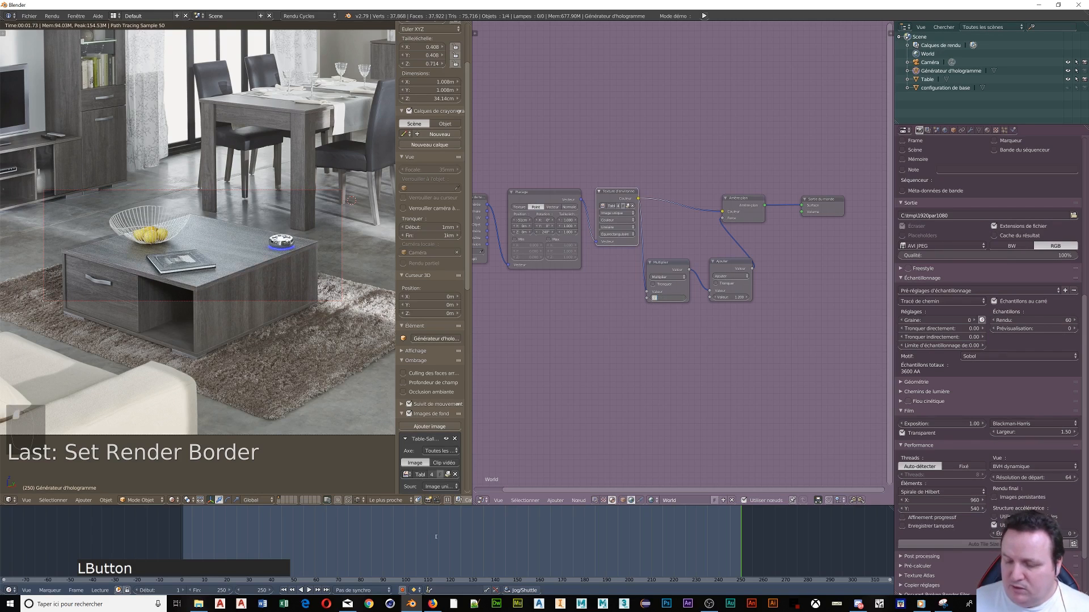
type("4.3")
key("KP_Enter")
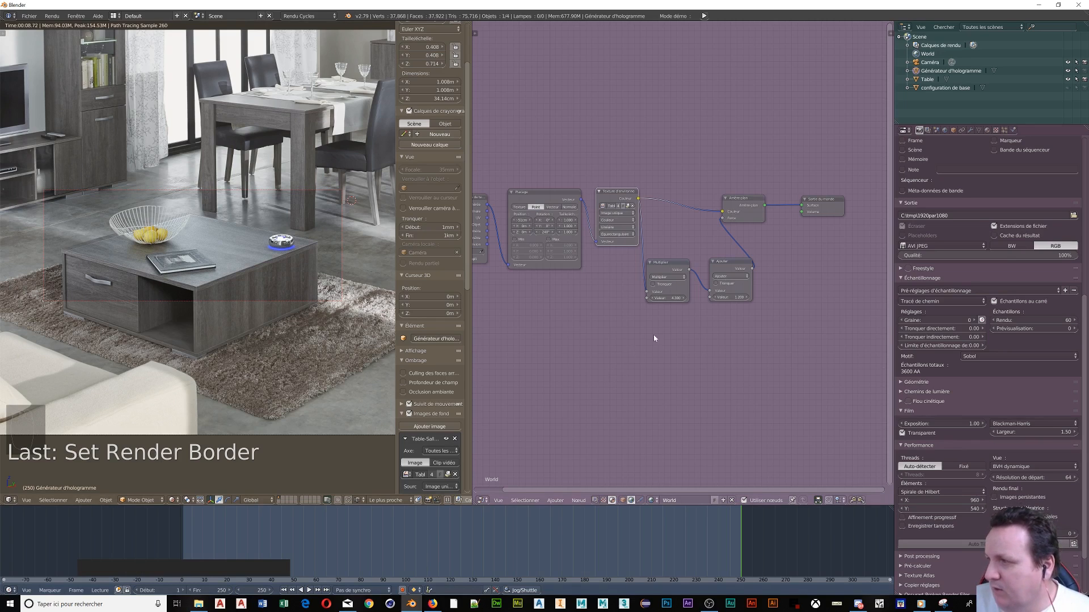
Step: Set the render output format to PNG with 0% compression
left_click(942, 246)
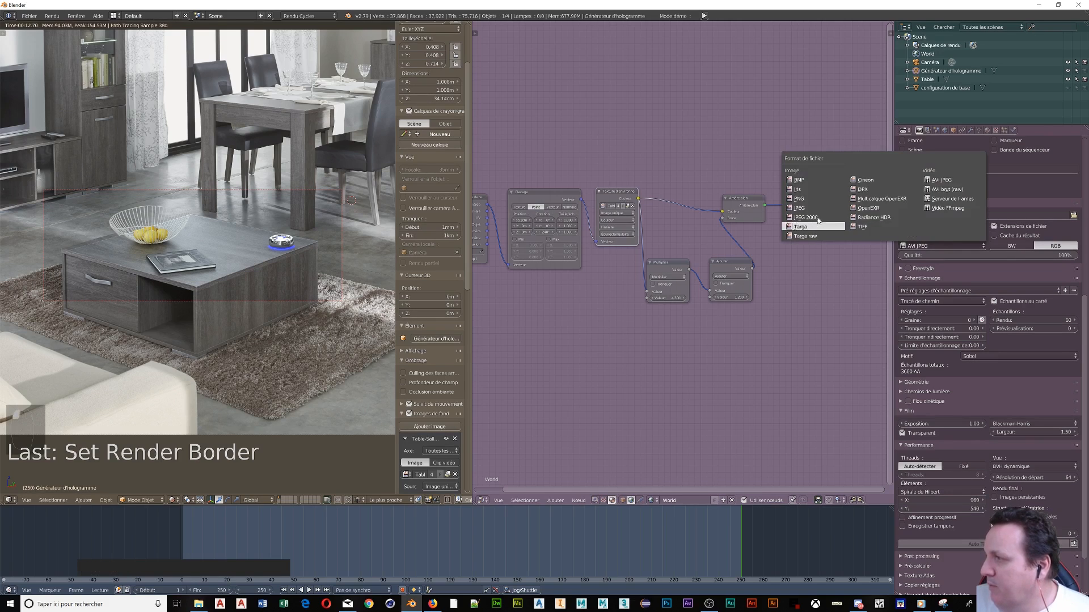
left_click(798, 199)
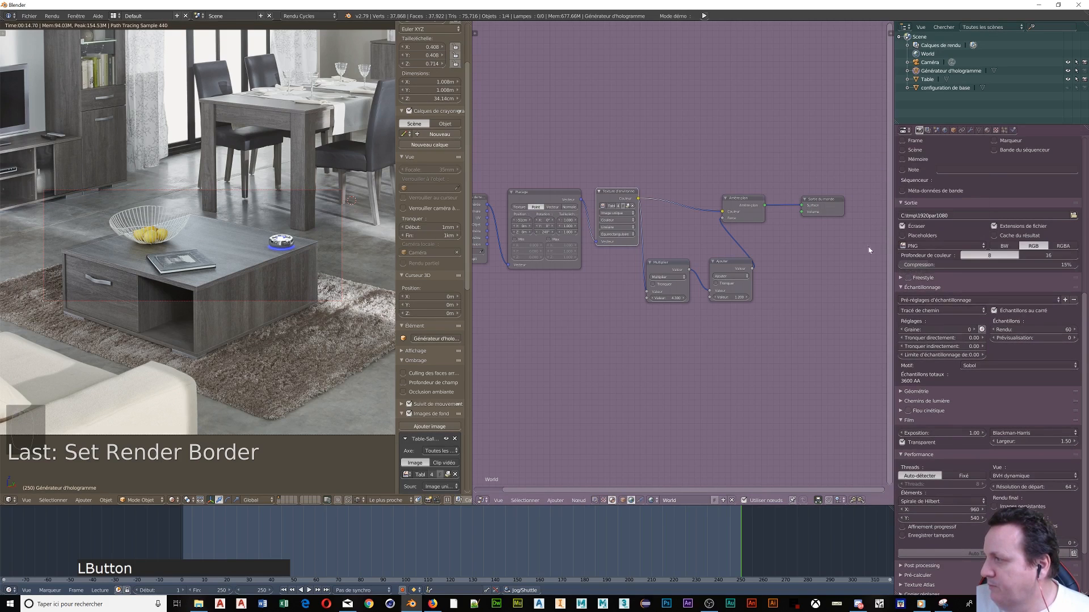
left_click_drag(934, 266, 903, 267)
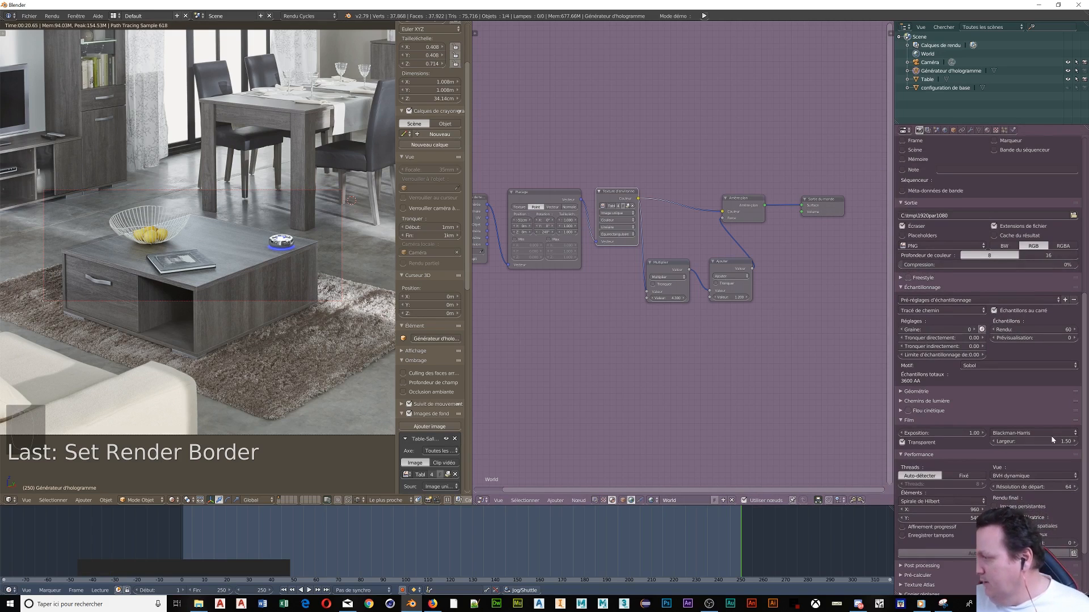
Step: Apply the Full Global Illumination integrator preset to the Cycles light paths
scroll(939, 243, "up", 5)
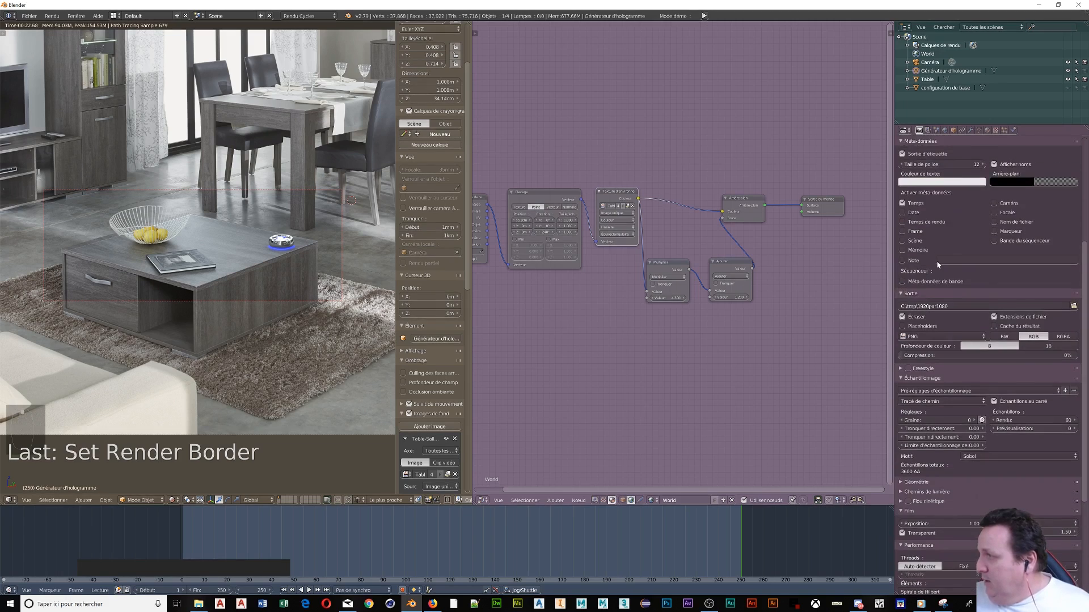
scroll(944, 296, "down", 10)
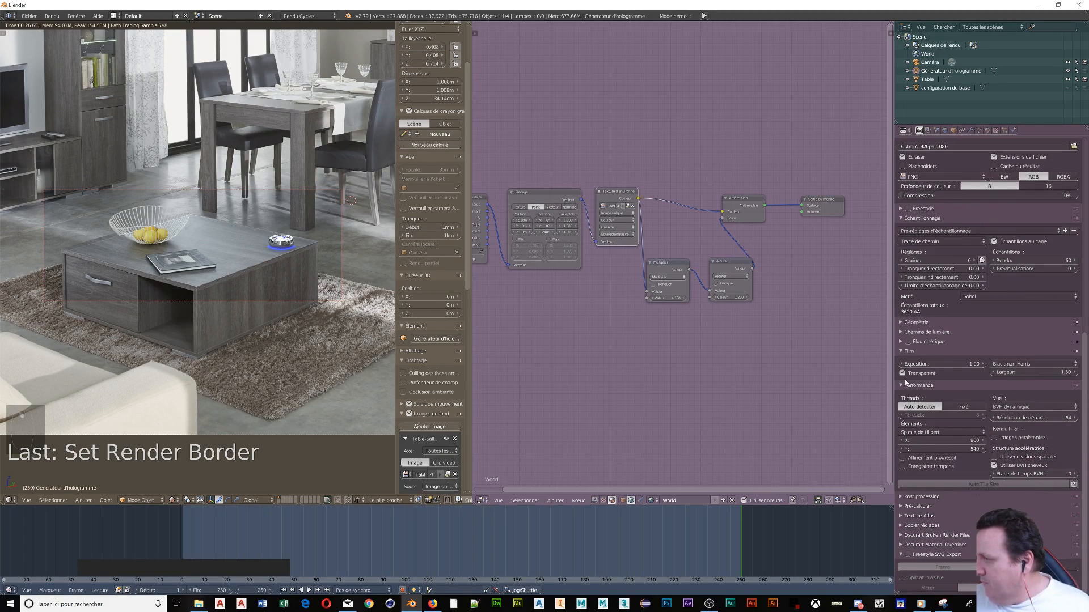
left_click(917, 333)
left_click(933, 345)
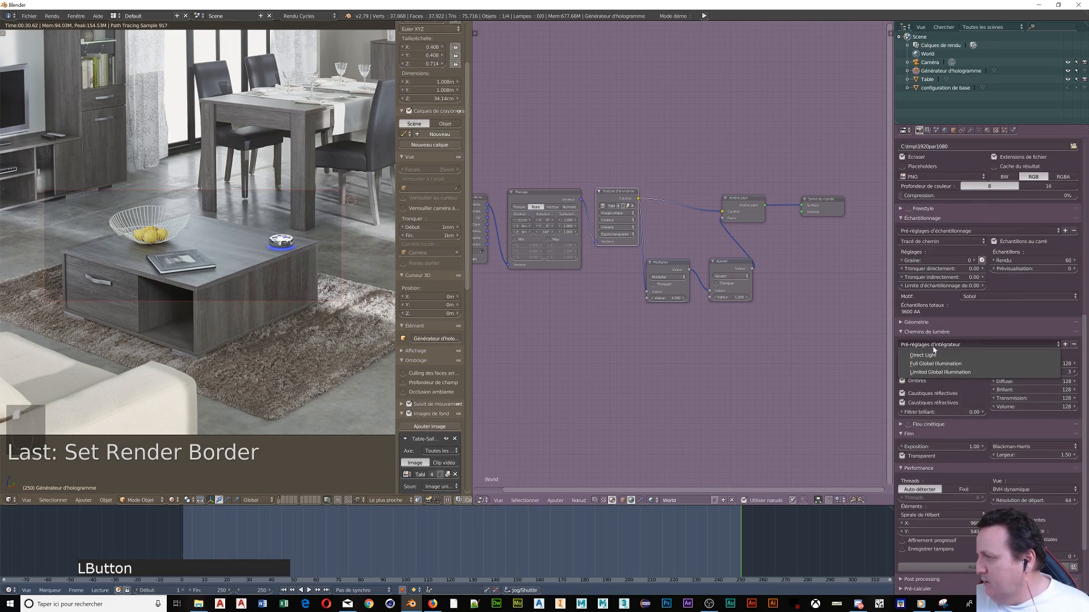
left_click(935, 364)
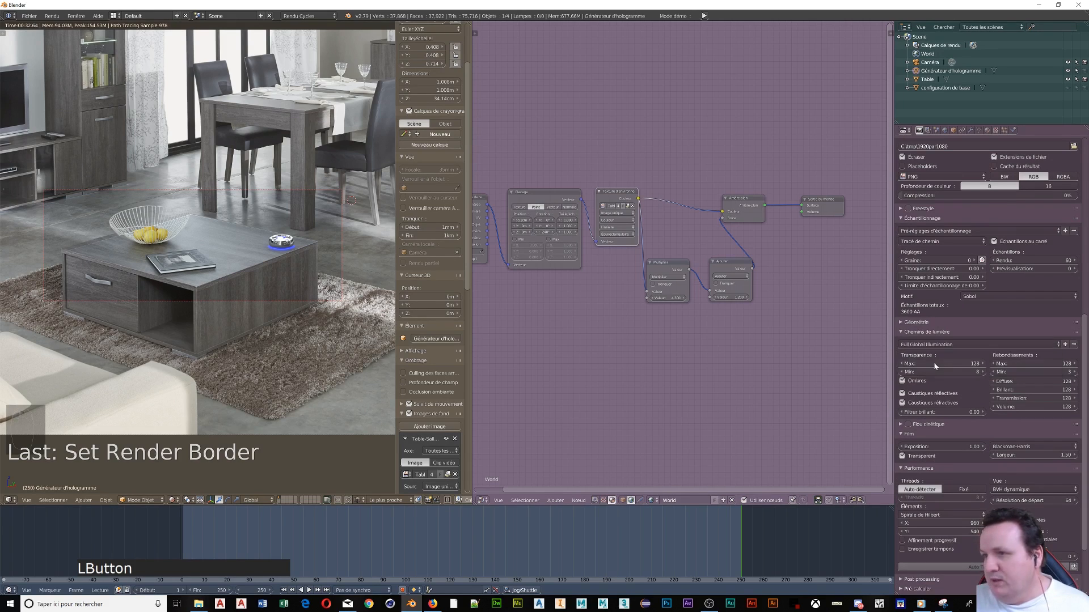
scroll(1021, 409, "down", 5)
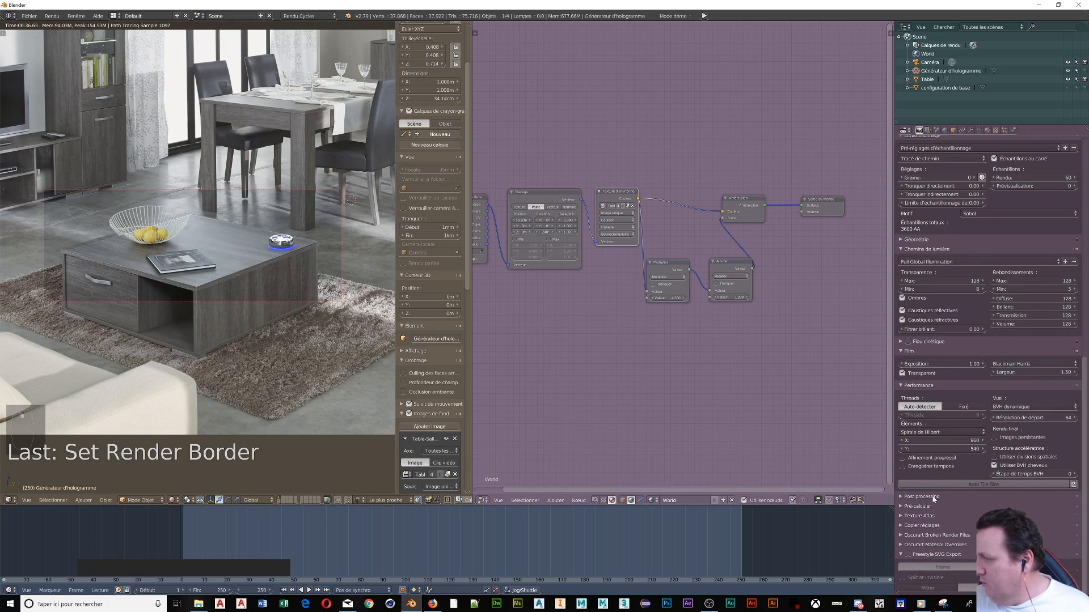
Step: Turn off the stamp output and the Time entry in the render metadata
scroll(956, 360, "up", 4)
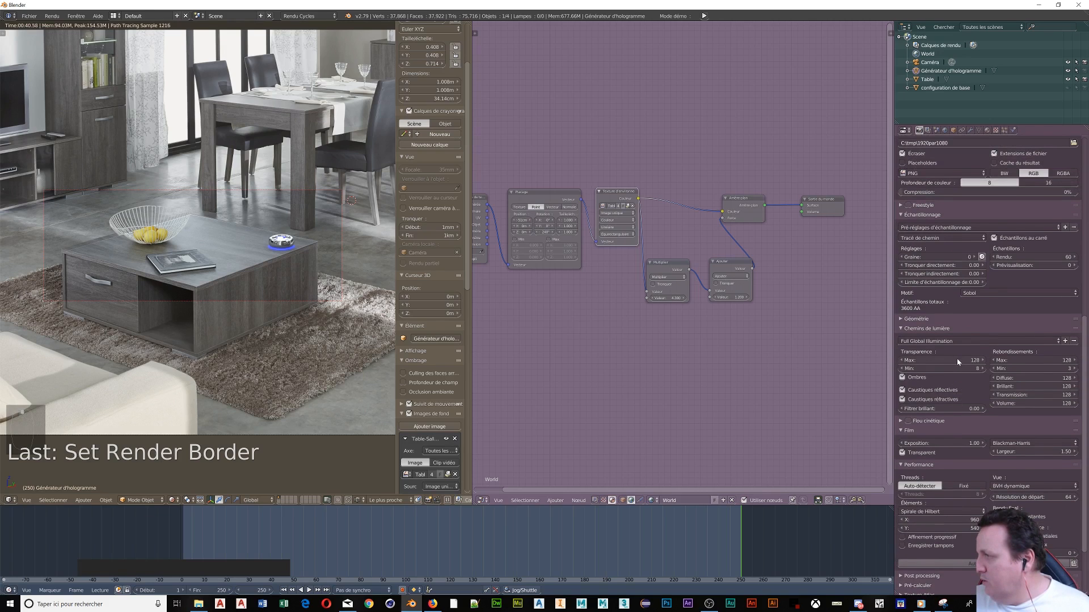
scroll(958, 361, "up", 6)
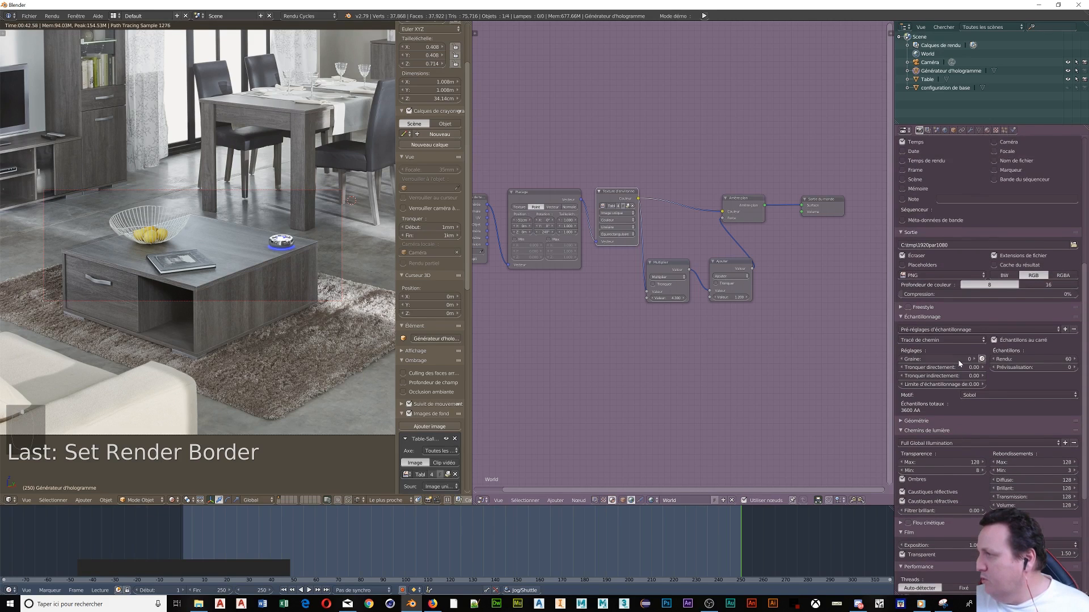
scroll(959, 363, "up", 5)
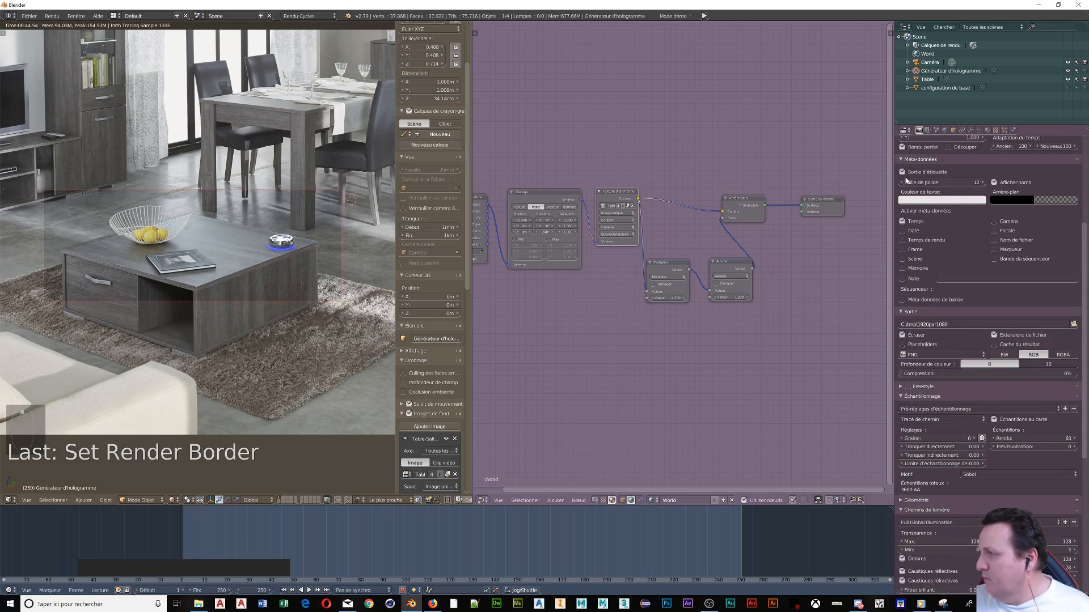
left_click(902, 173)
left_click(903, 222)
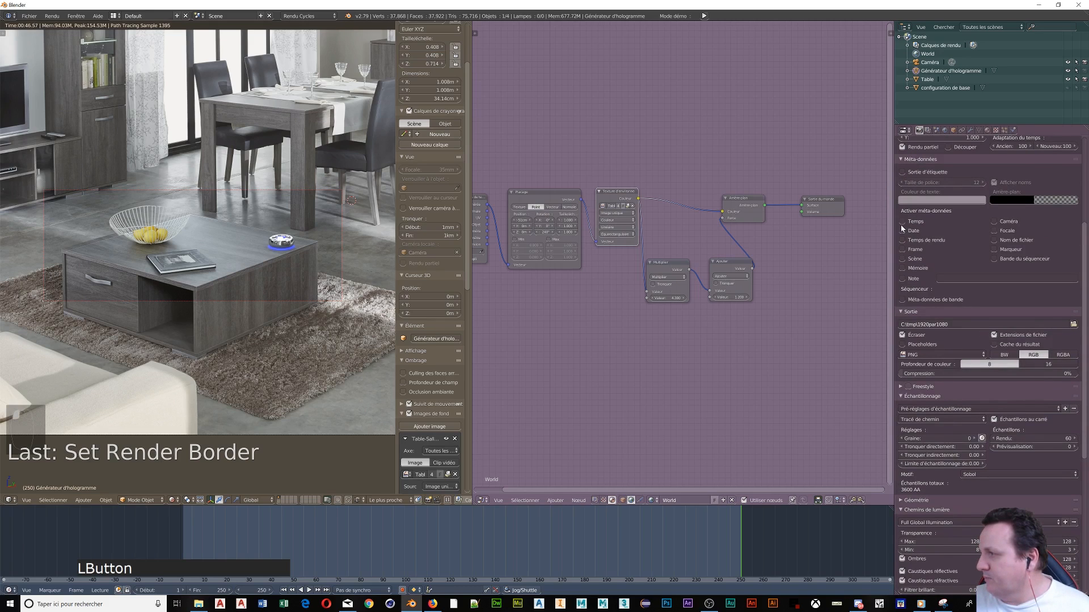
Step: Set the render samples to 30 and turn off squared samples
scroll(923, 264, "up", 3)
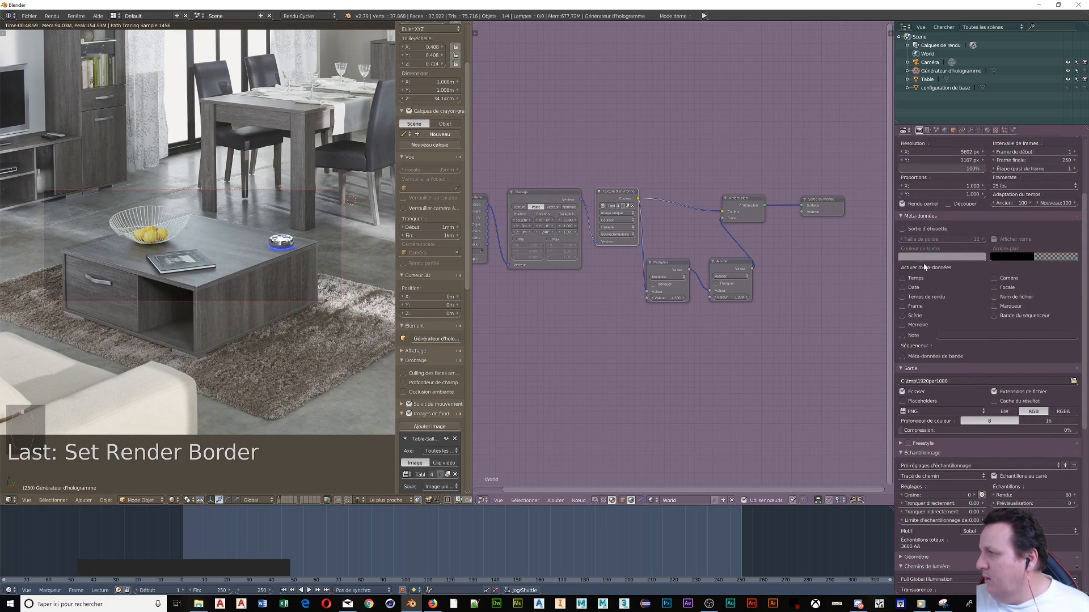
scroll(924, 267, "up", 3)
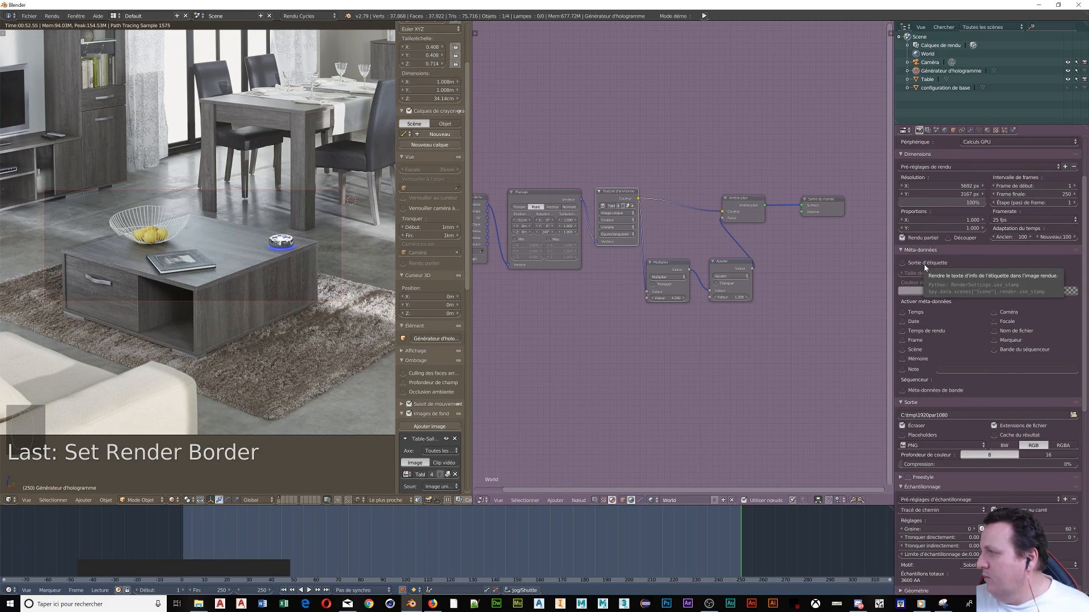
scroll(933, 260, "down", 1)
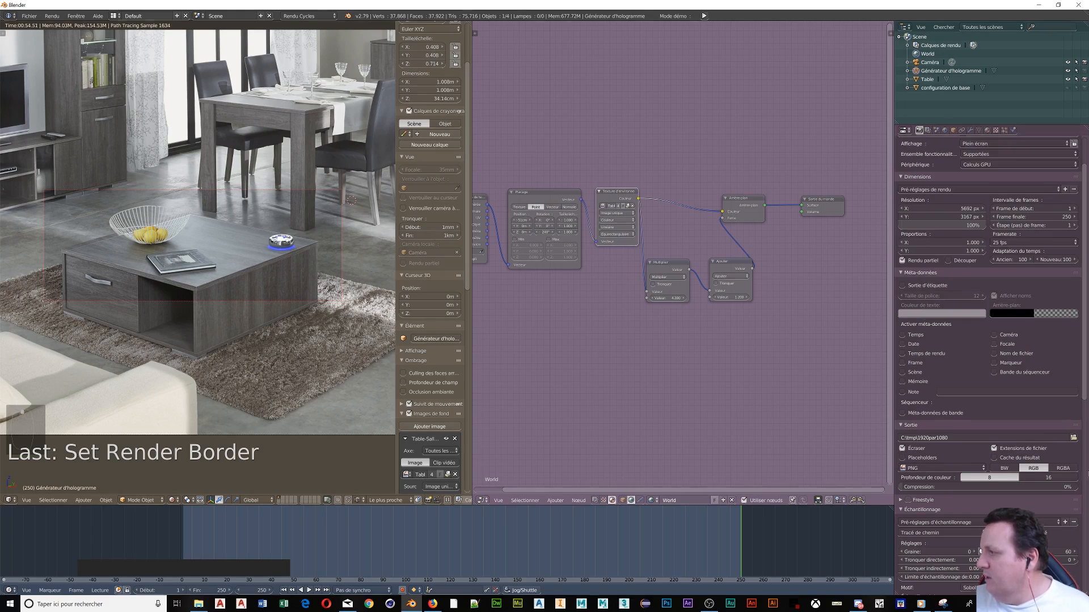
scroll(1049, 426, "down", 10)
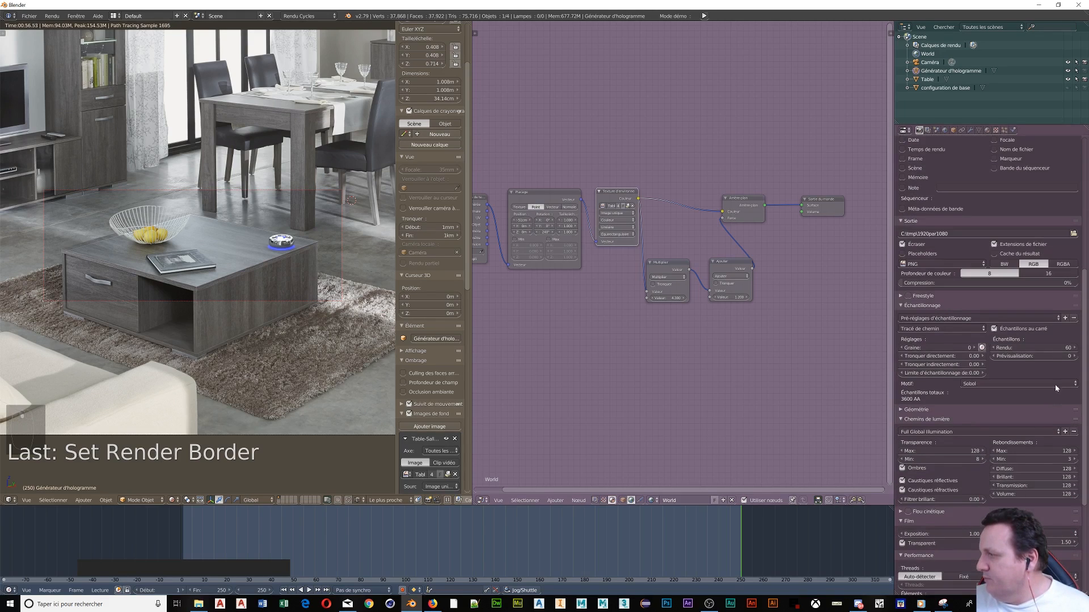
left_click(1055, 349)
type("30")
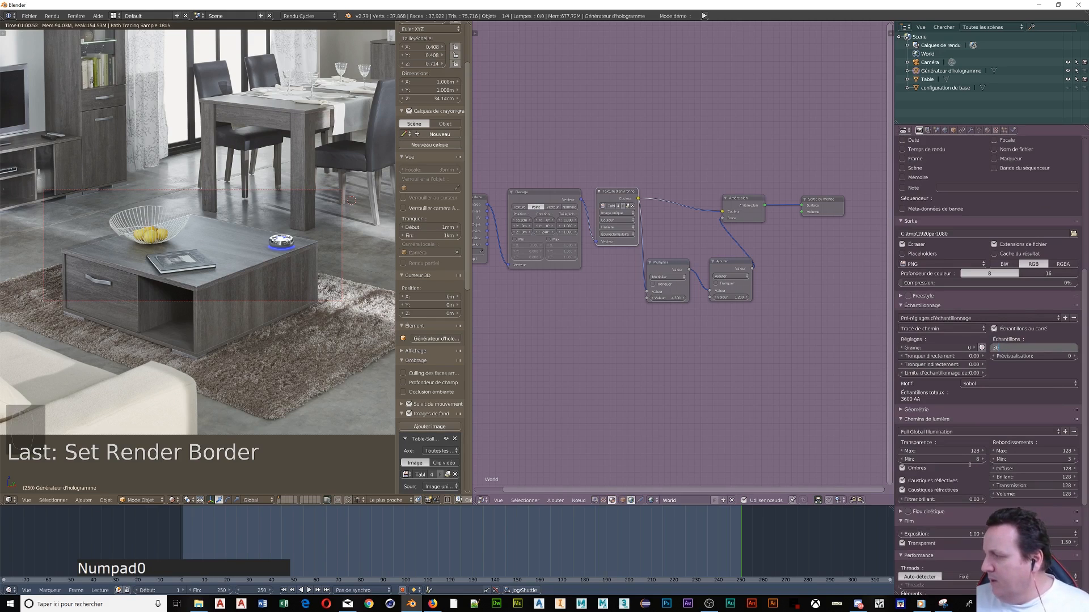
left_click(1078, 400)
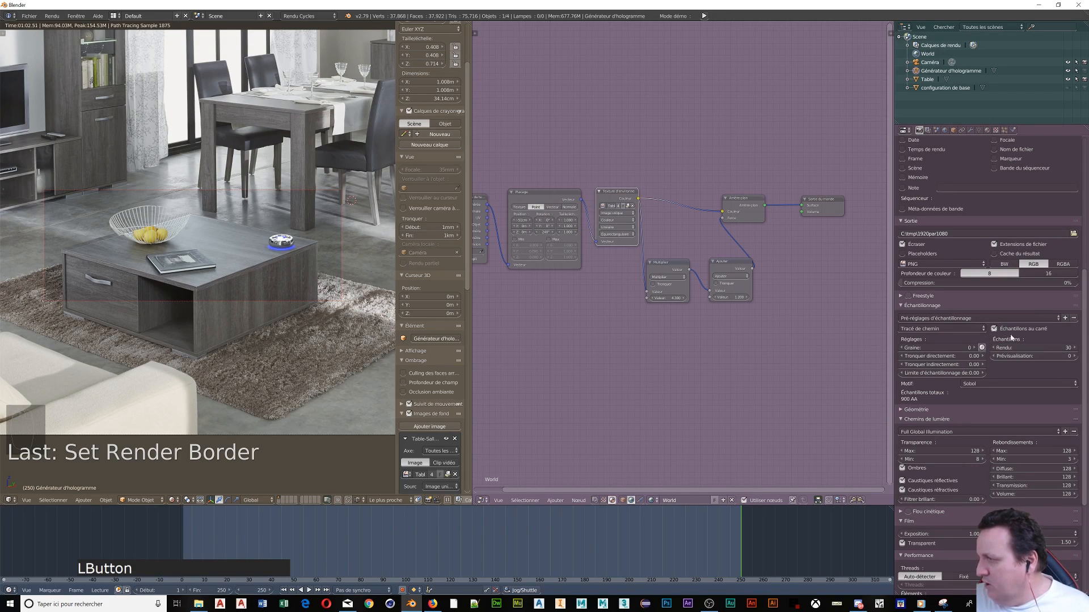
left_click(994, 330)
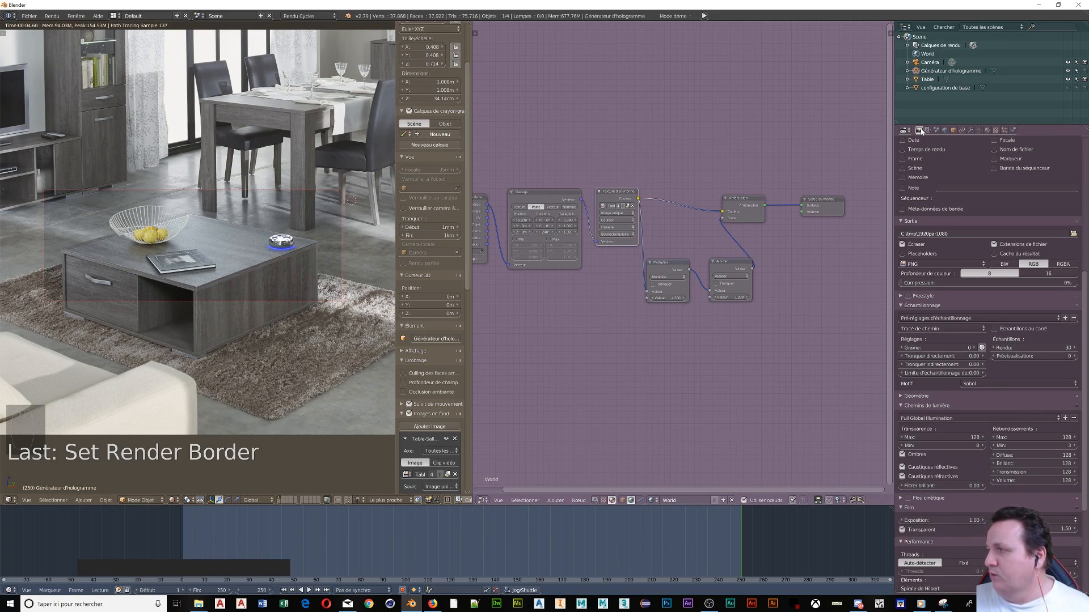
Step: Render a still image of the current frame
scroll(951, 169, "up", 8)
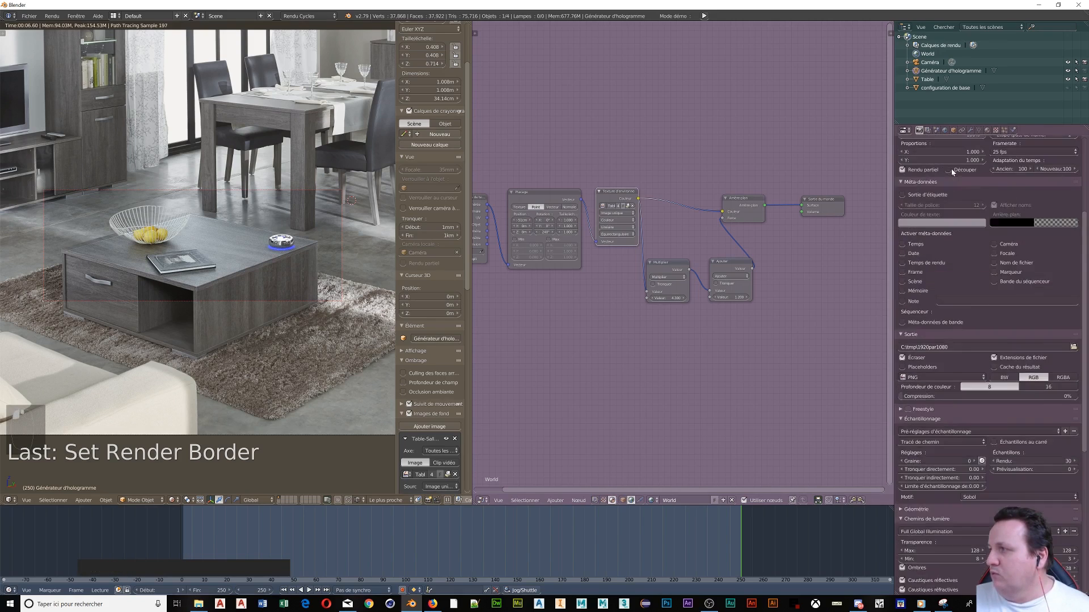
scroll(953, 170, "up", 4)
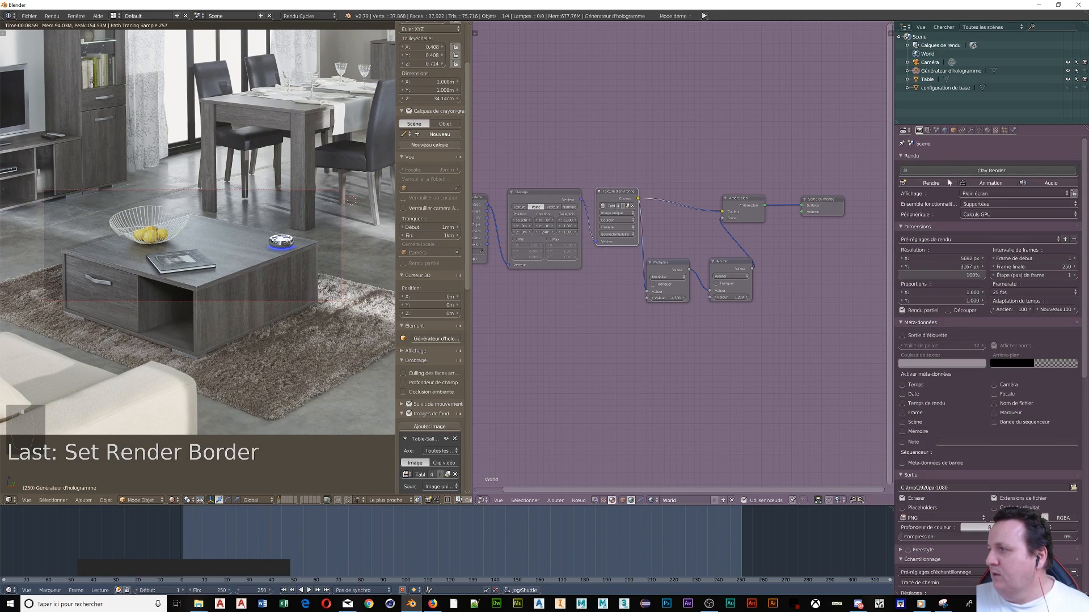
left_click(931, 184)
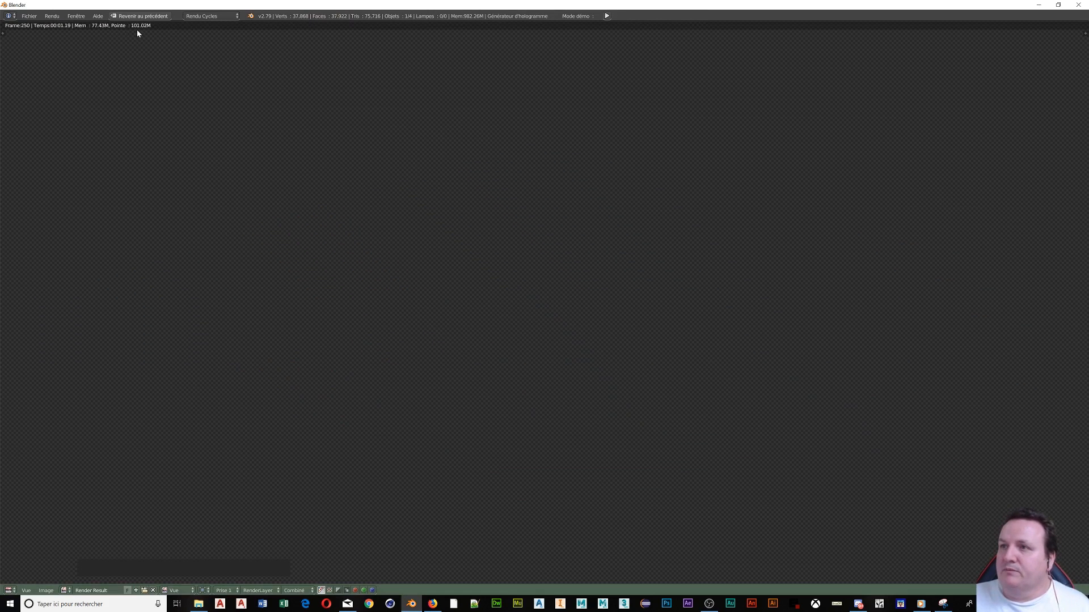
Step: Start saving the finished tabletop render as a new image named "Table pour projecteur d'hologramme.png" in the images pour tuto folder
scroll(407, 222, "down", 8)
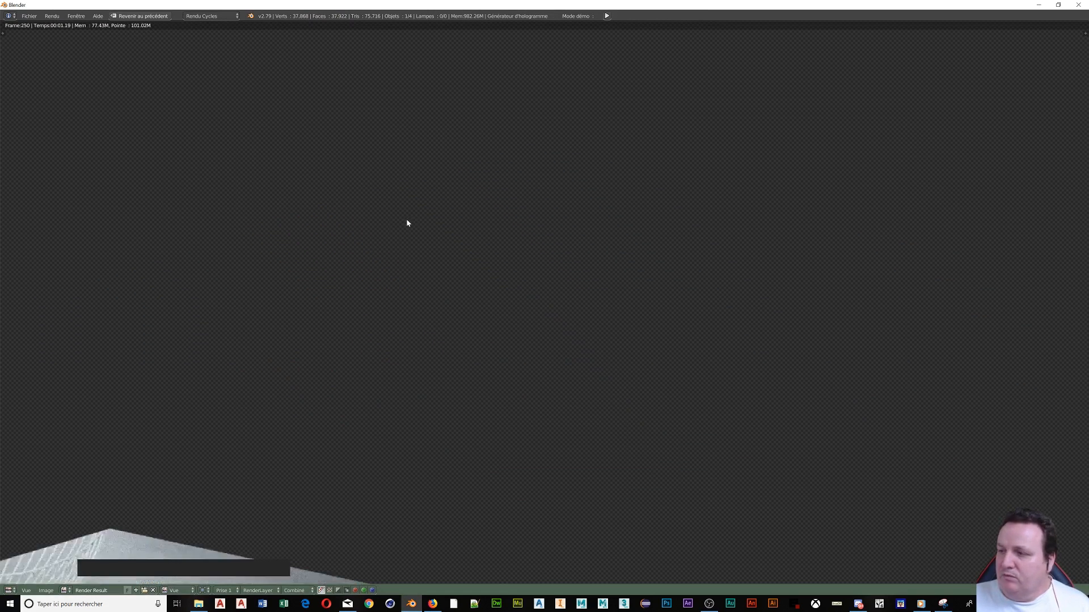
middle_click_drag(288, 337, 474, 317)
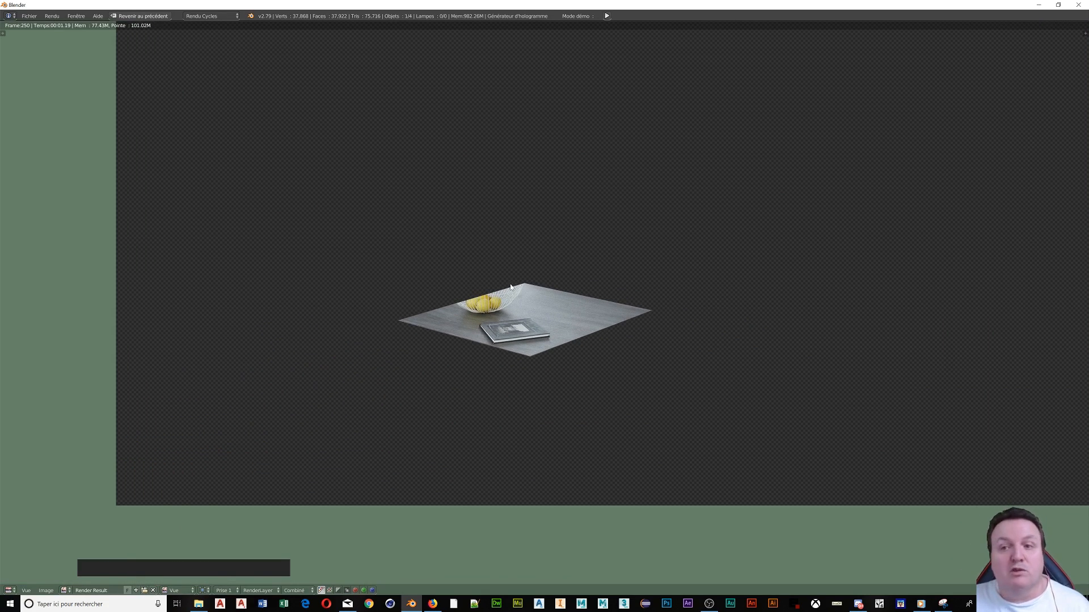
left_click(46, 591)
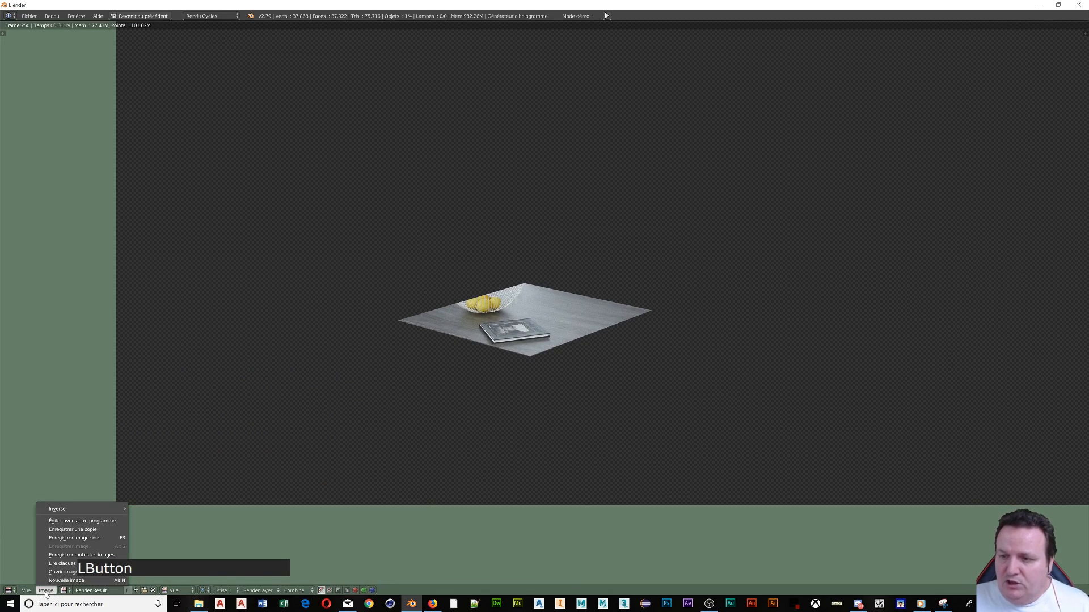
left_click(60, 539)
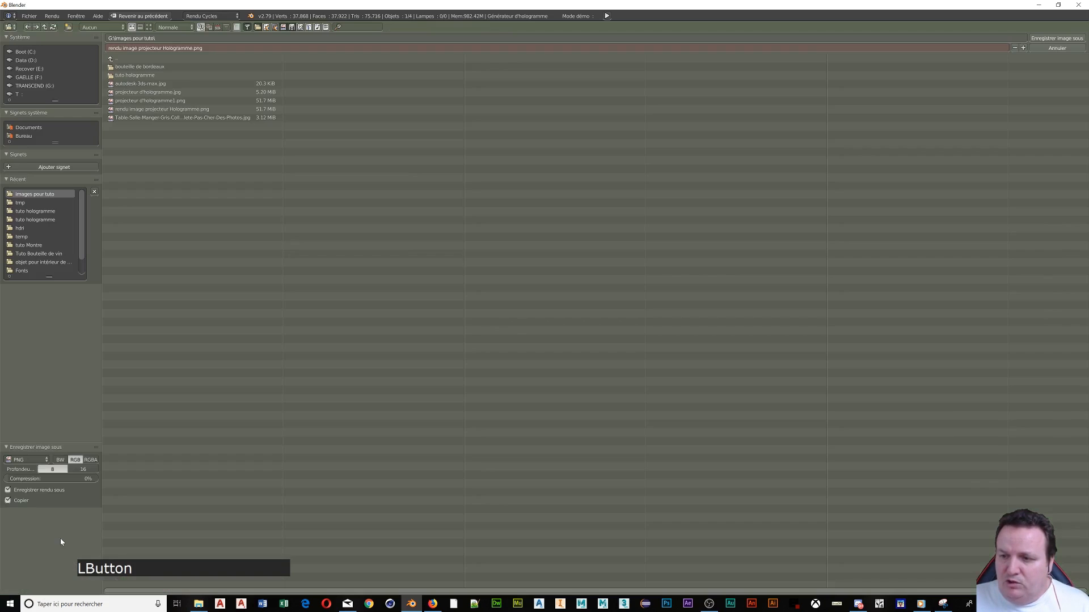
left_click(177, 49)
type("T")
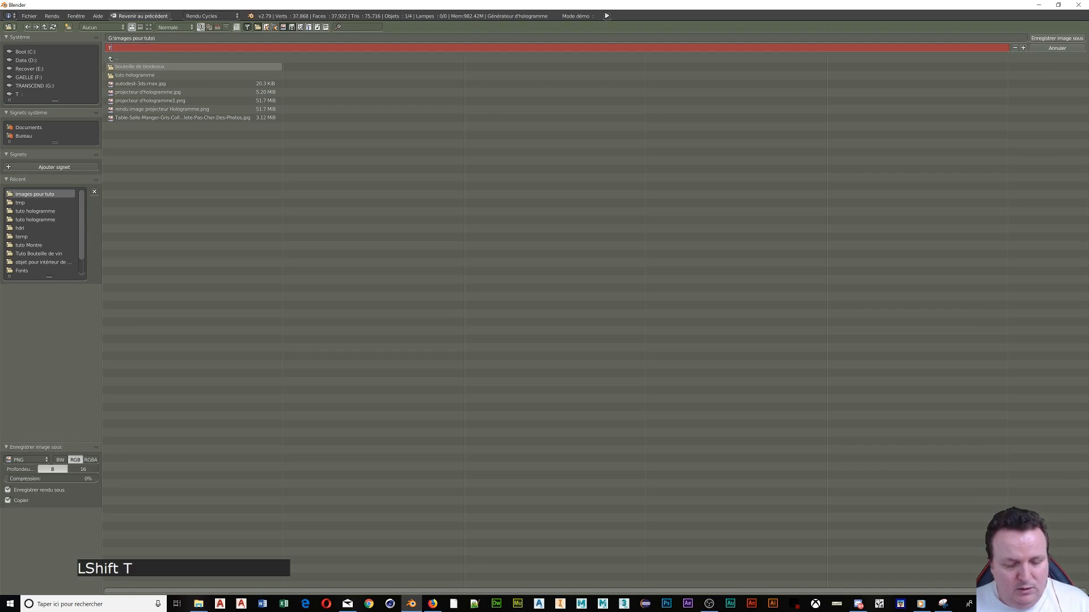
type("able pour")
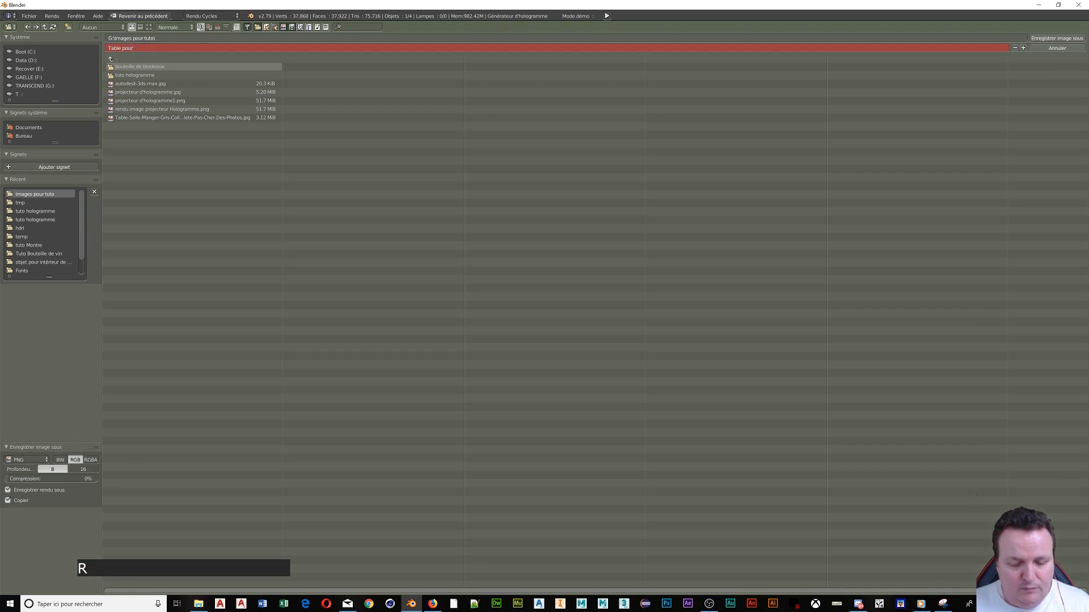
type(" projec")
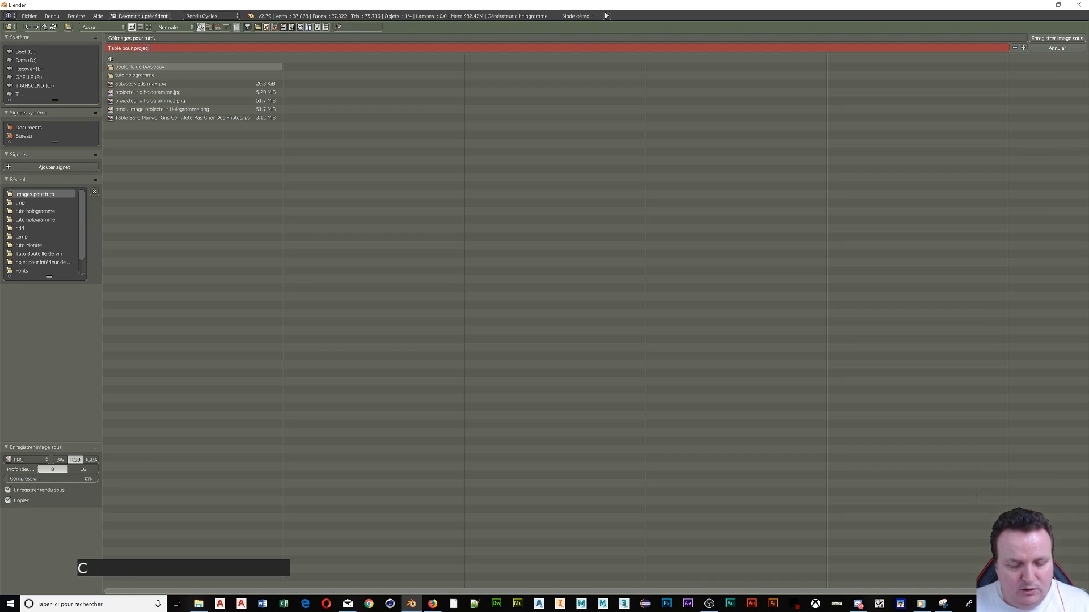
type("teur d'holo")
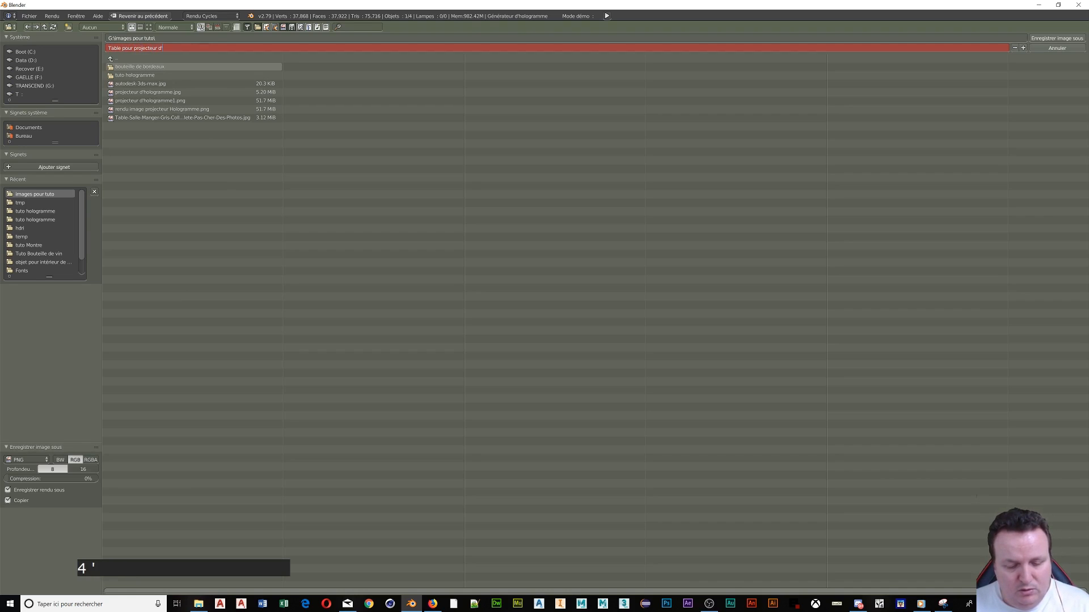
type("gramme")
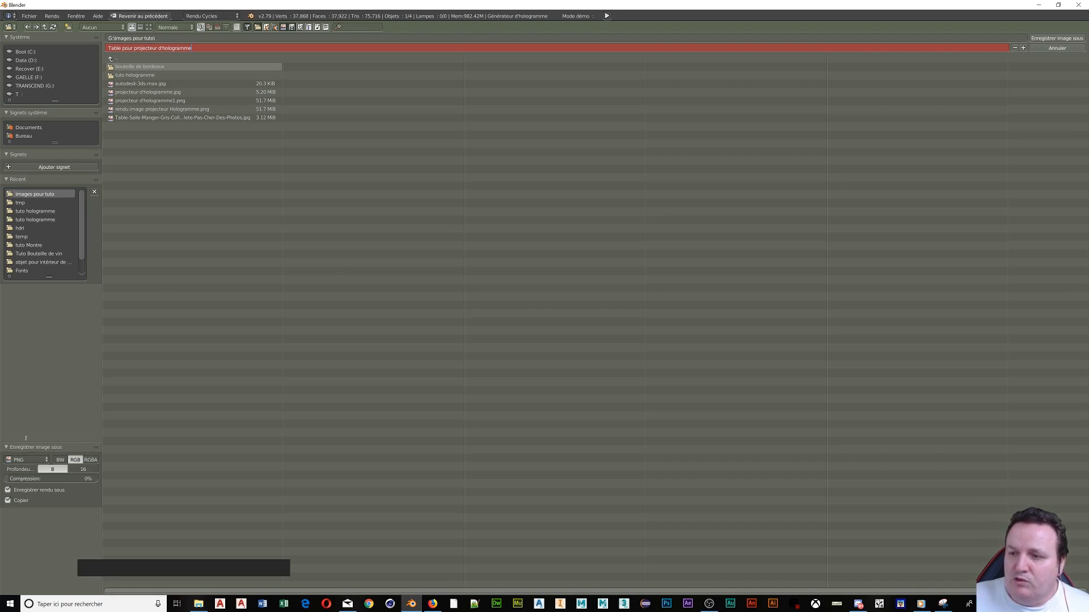
Step: Save the PNG with RGBA channels to keep its transparency, and return from the render result to the scene
left_click(93, 452)
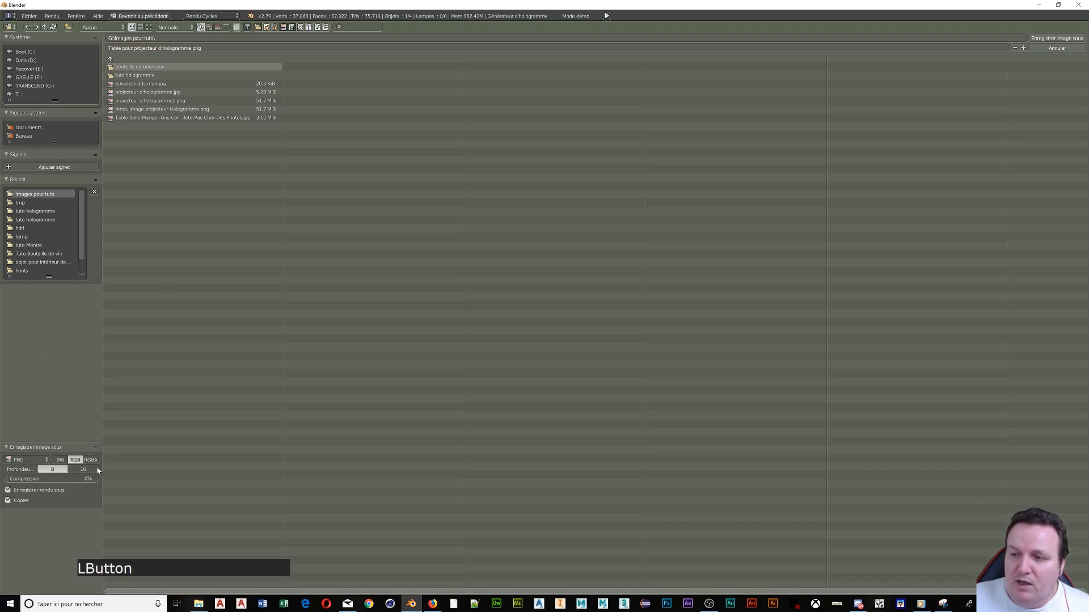
left_click(91, 460)
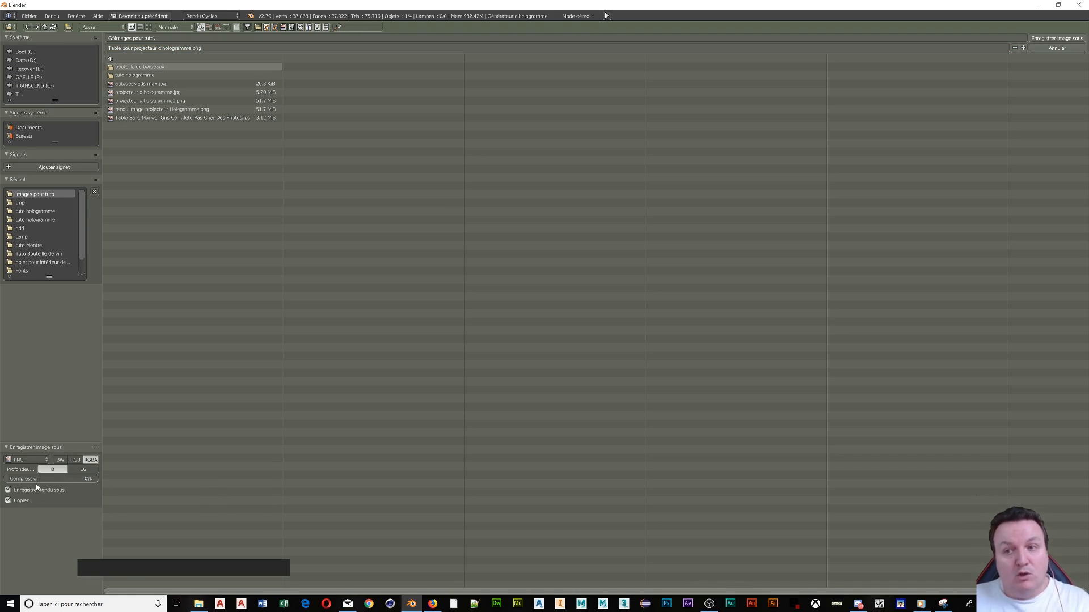
left_click(1052, 38)
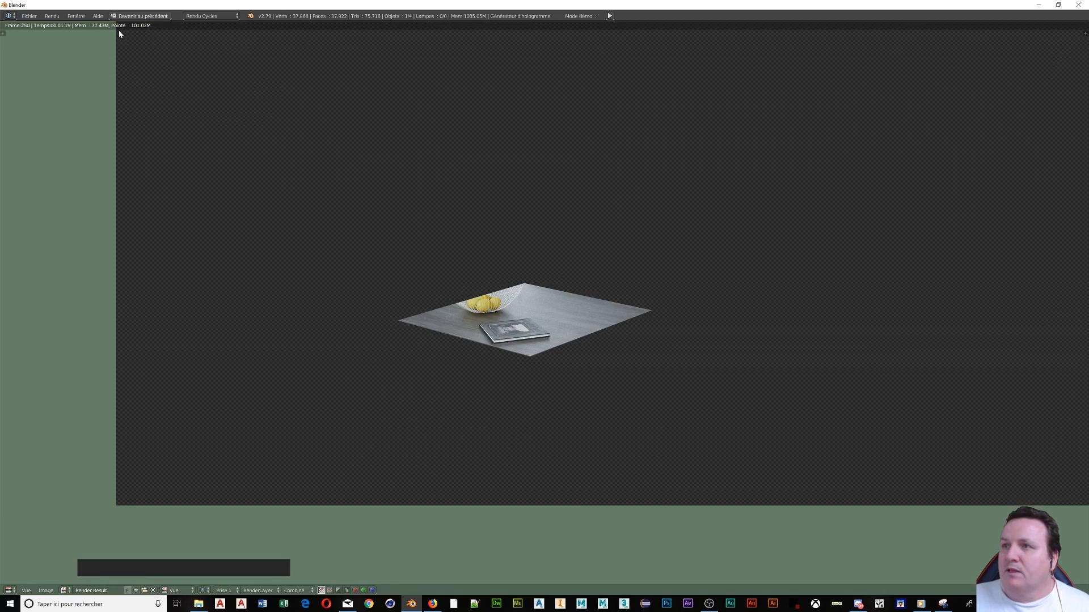
left_click(139, 16)
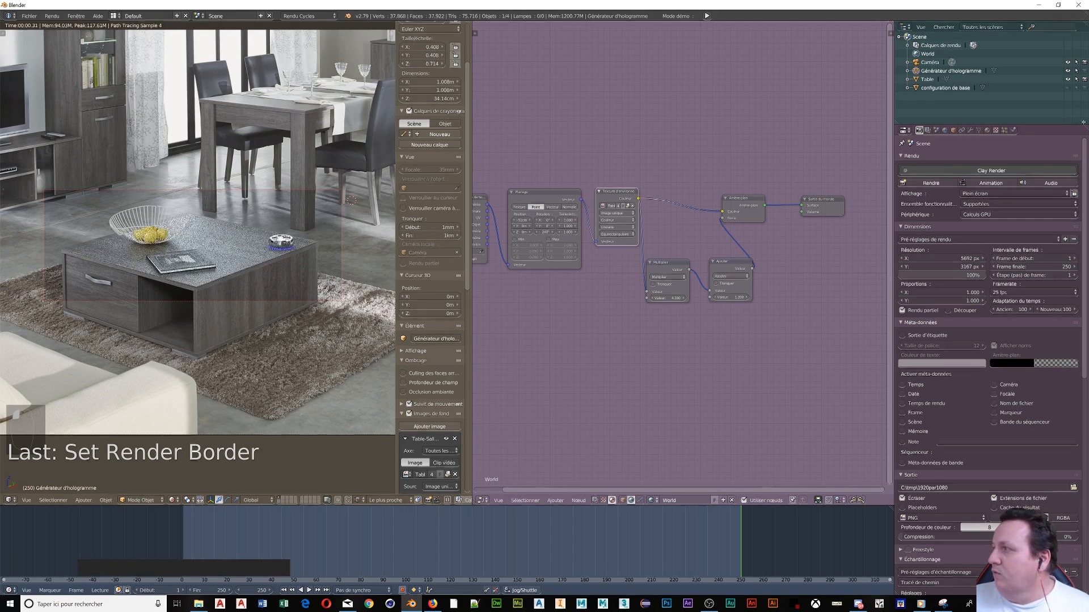
left_click(1049, 114)
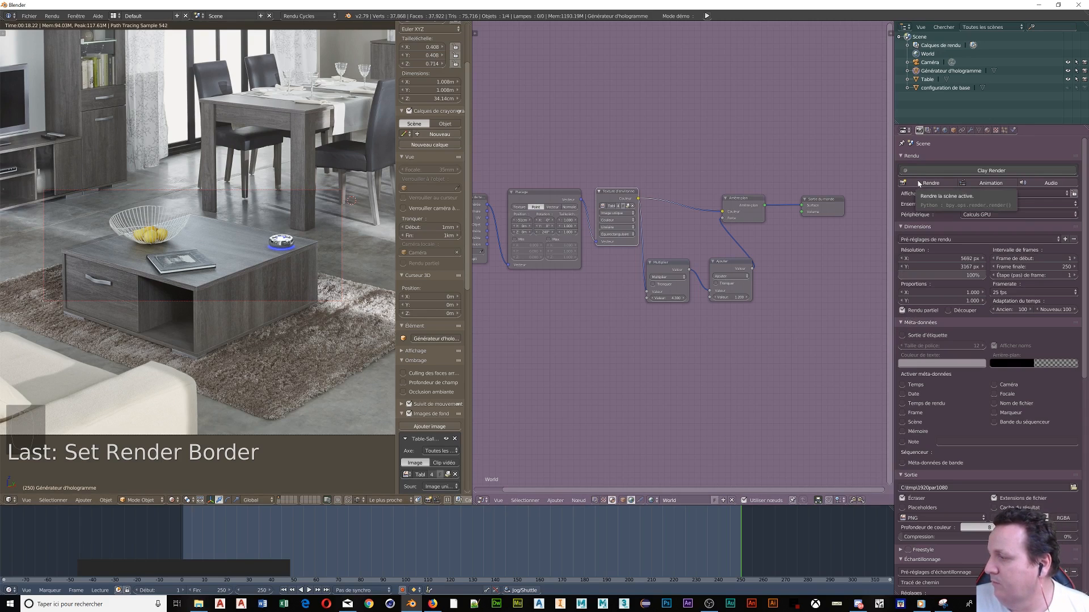
Step: Try raising the render layer's samples to 2 for the table and the hologram generator
left_click(928, 130)
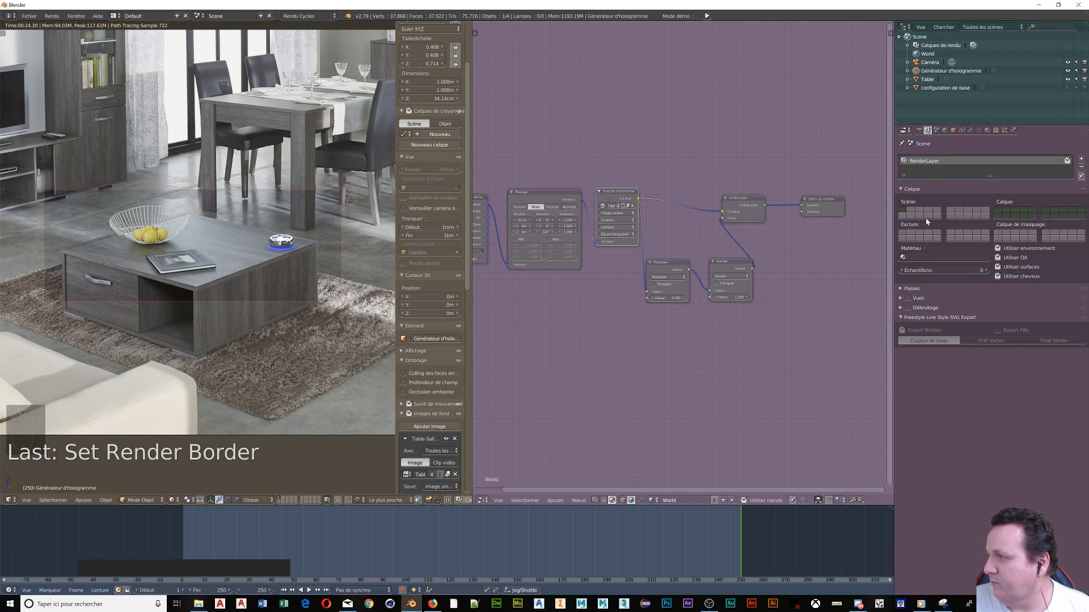
left_click(927, 80)
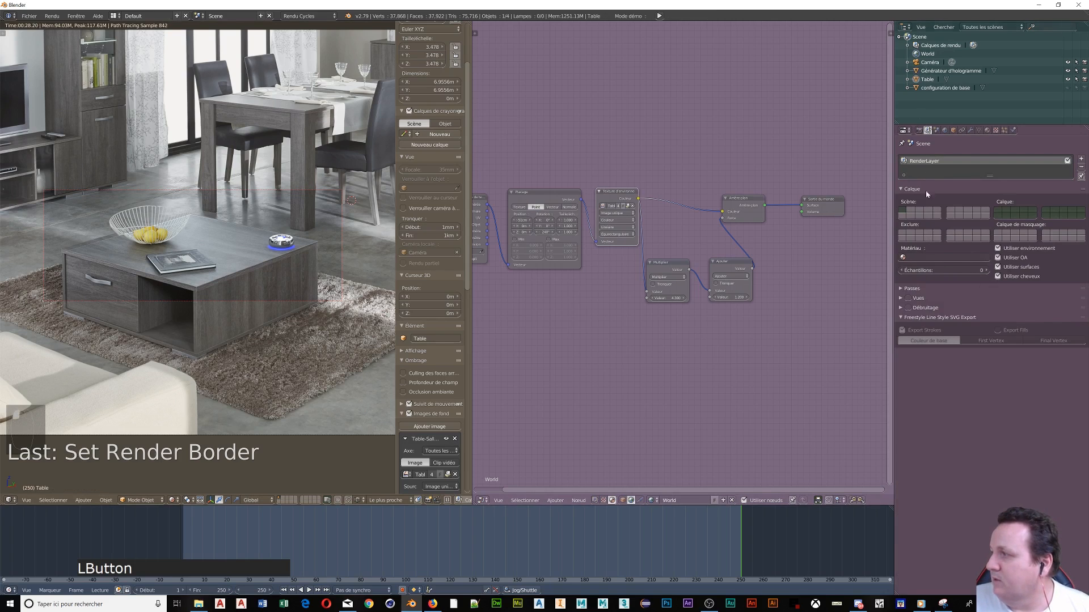
left_click(986, 271)
left_click(987, 270)
left_click(923, 71)
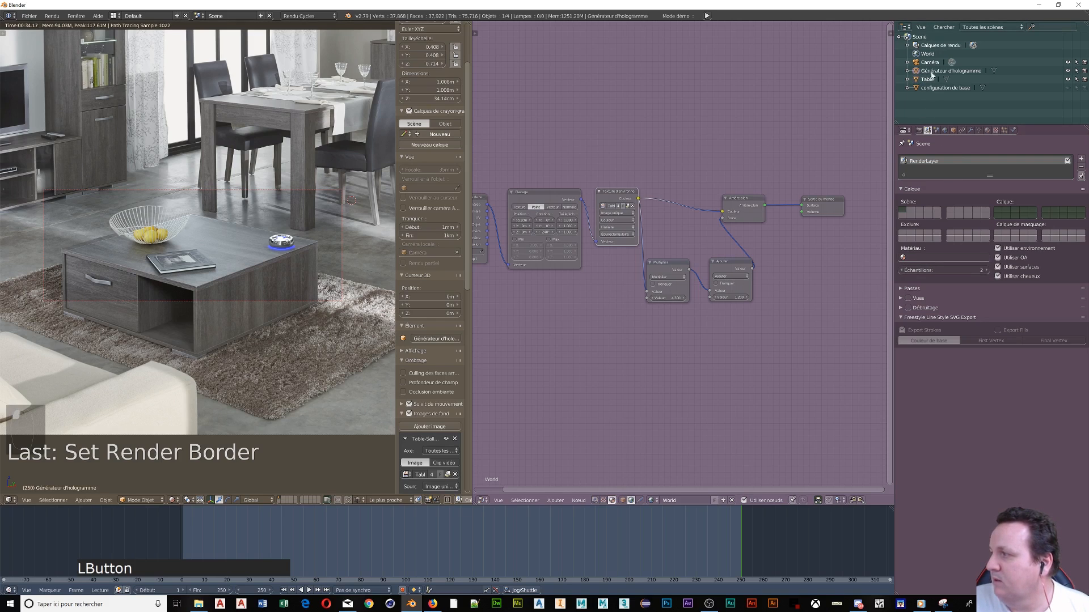
left_click(987, 270)
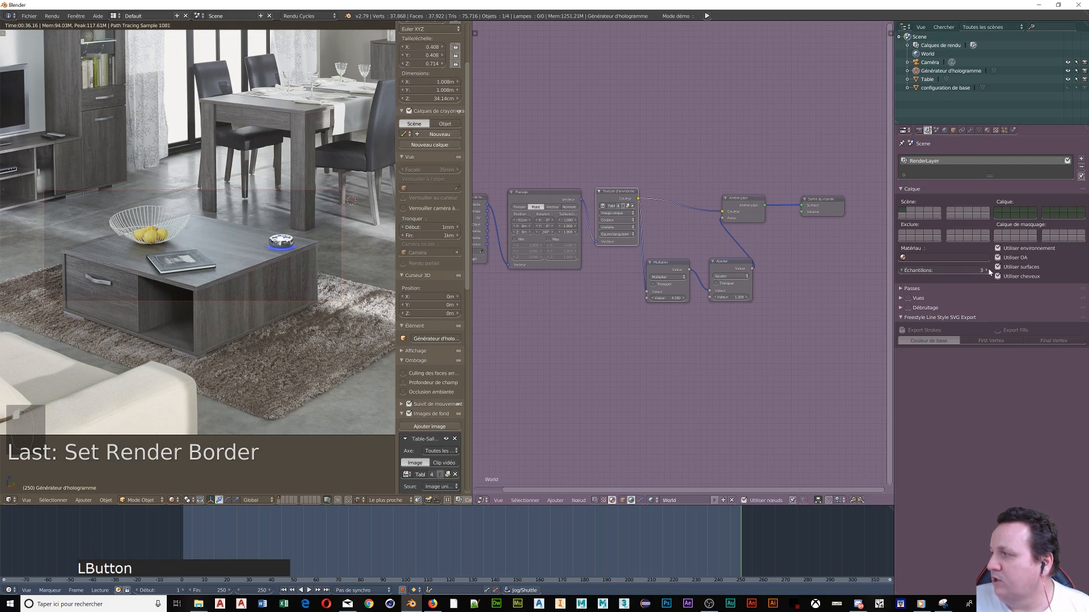
left_click(960, 257)
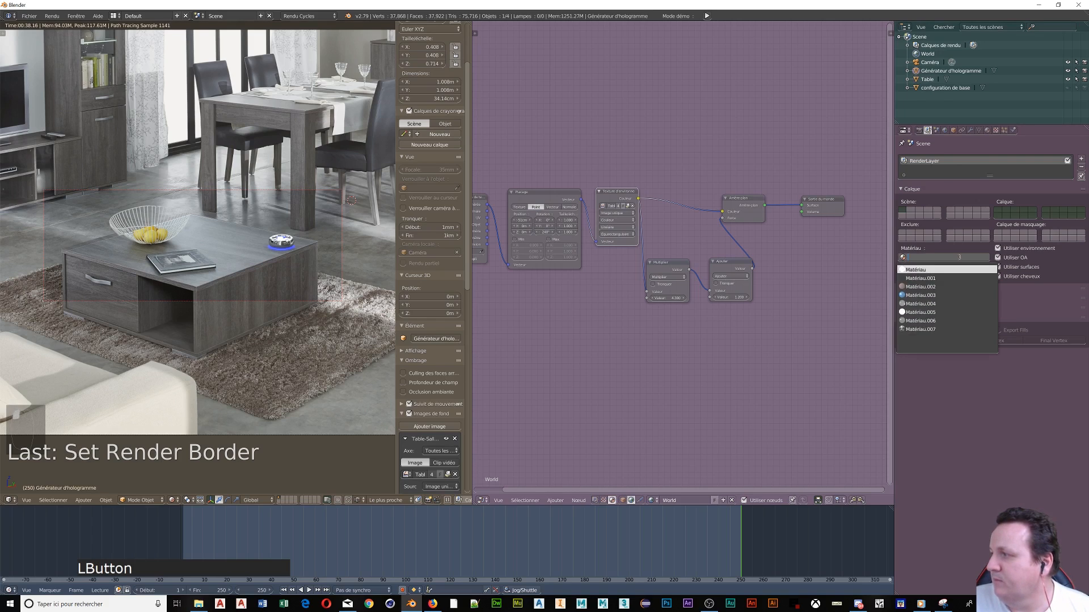
left_click(893, 287)
left_click(903, 270)
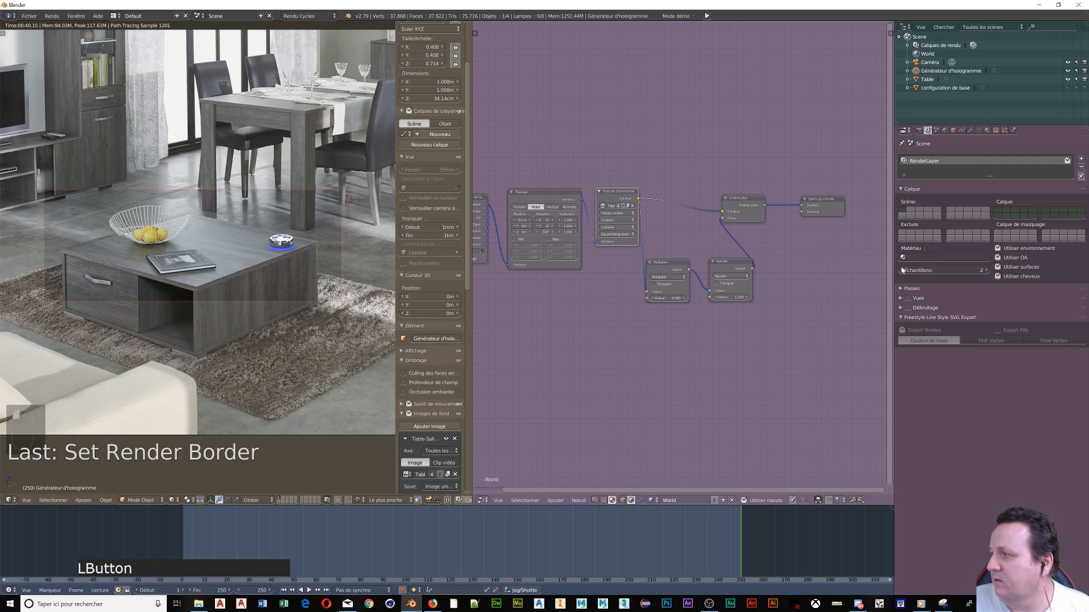
Step: Assign object pass index 1 to the hologram generator and pass index 2 to the table
left_click(902, 289)
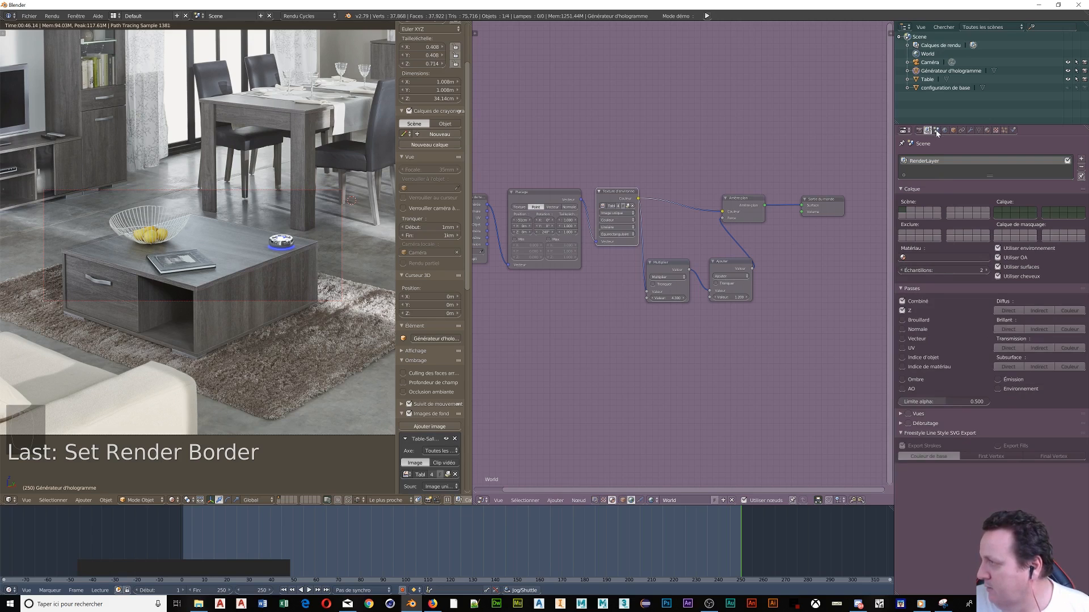
left_click(953, 131)
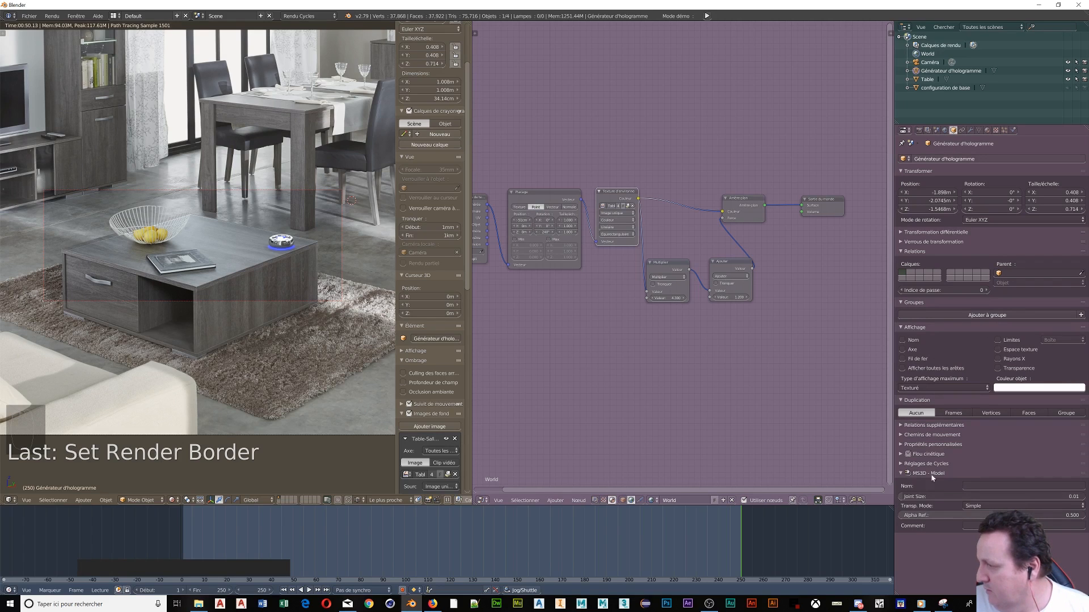
left_click(987, 290)
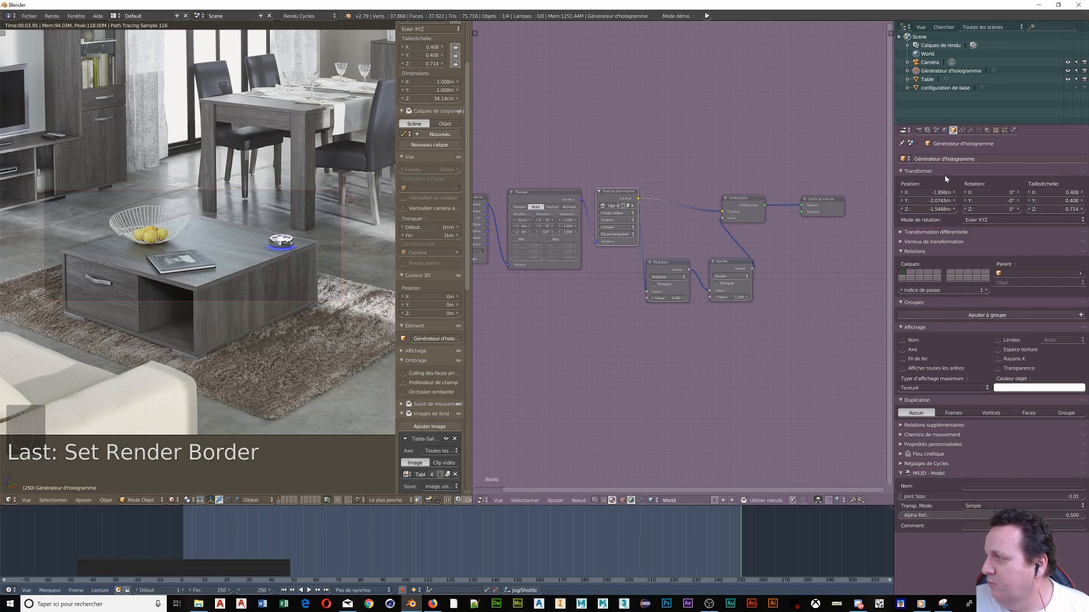
left_click(927, 80)
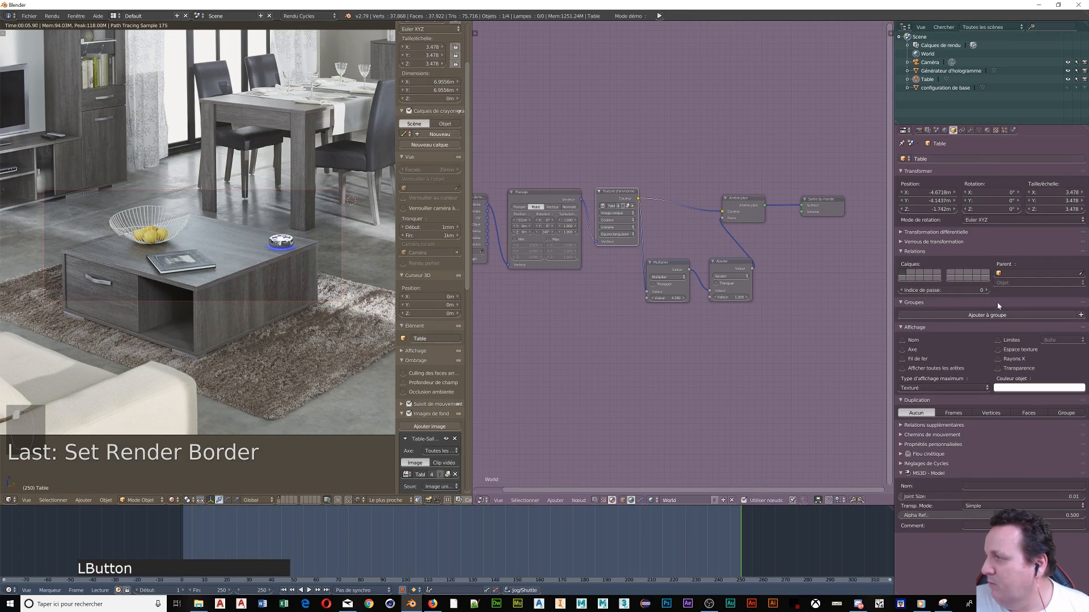
left_click(987, 291)
left_click(987, 290)
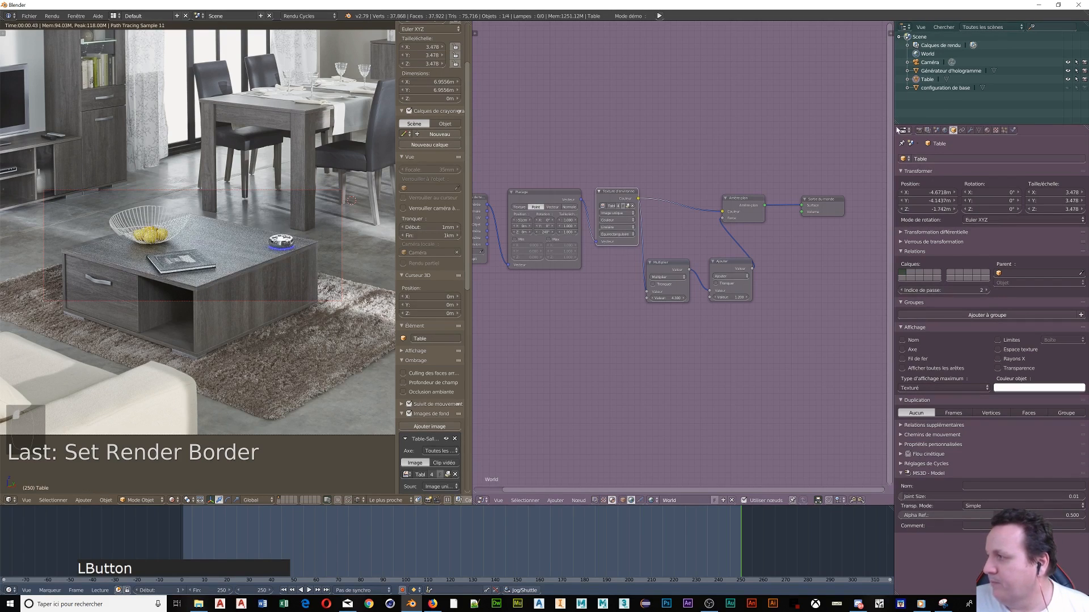
Step: Reset the render layer's samples to 0 and enable its shadow, emission and object index passes
left_click(928, 130)
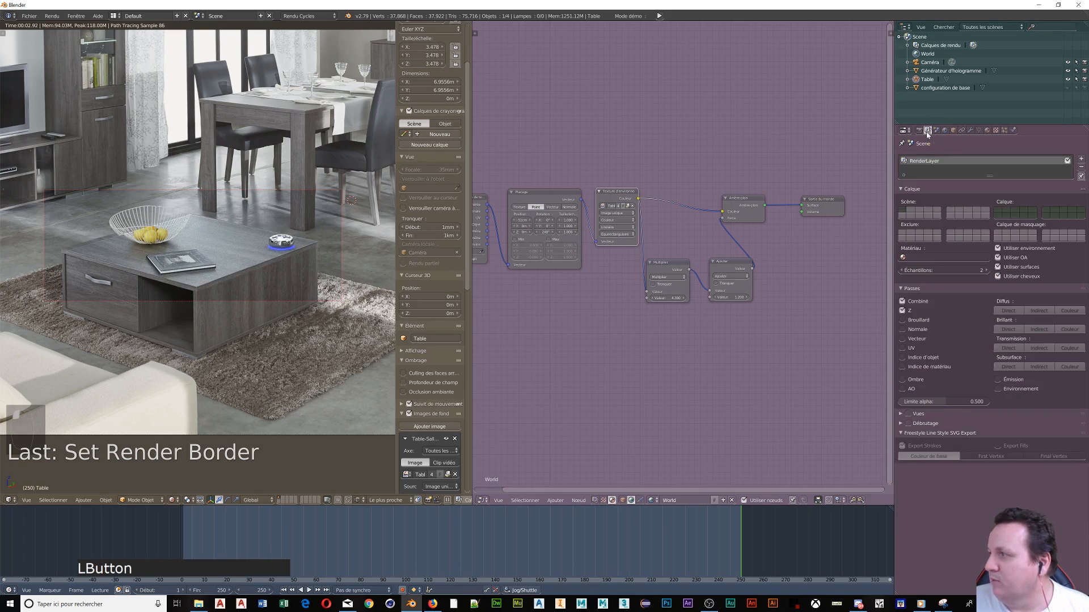
left_click(905, 274)
left_click(905, 275)
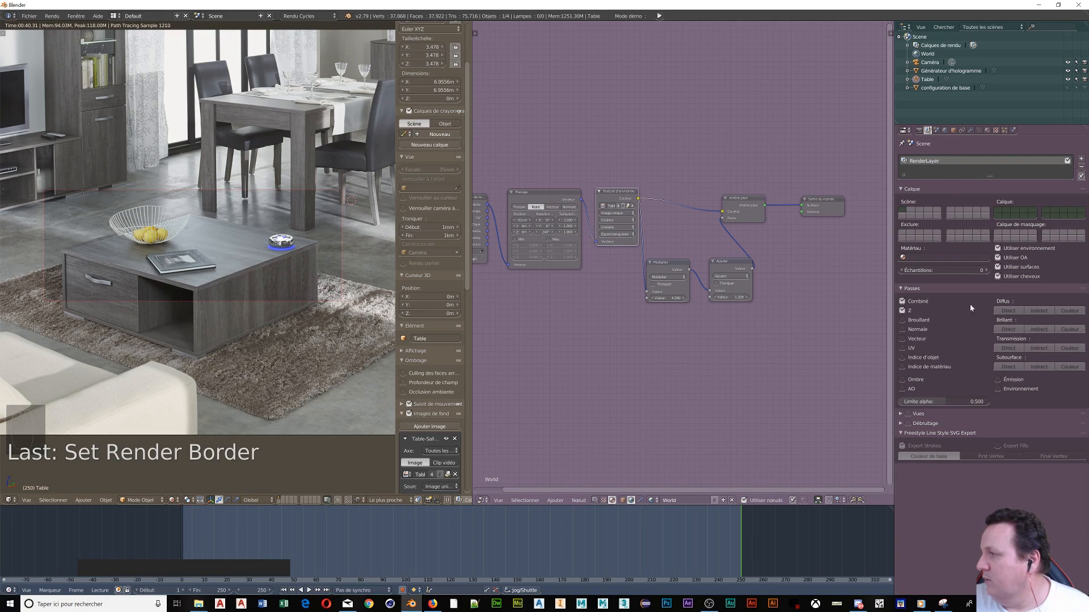
left_click(908, 380)
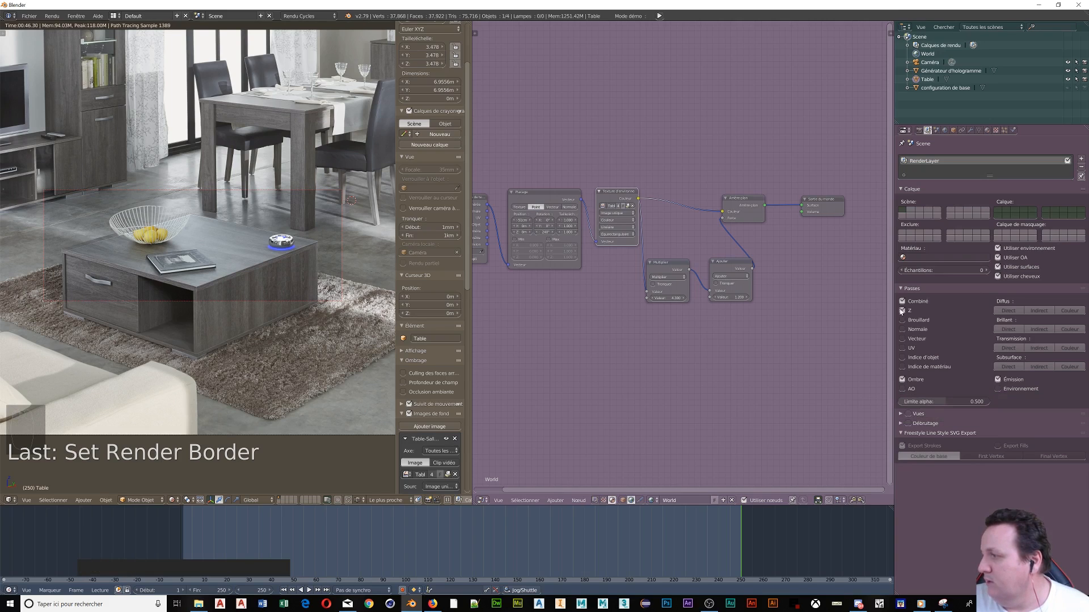
left_click(910, 358)
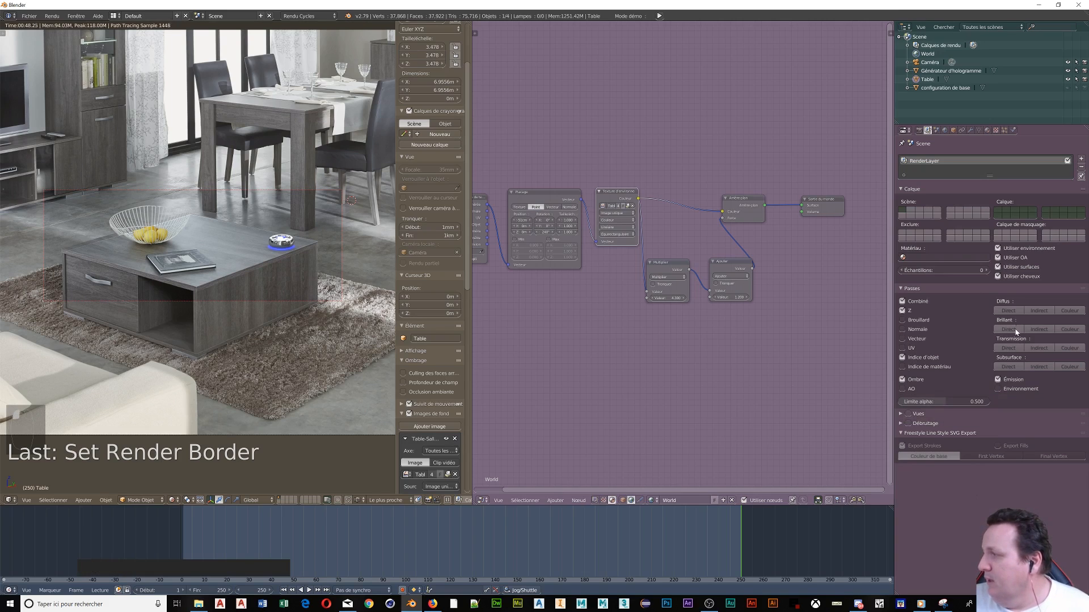
Step: Render the current frame with the hologram generator and the additional passes
left_click(921, 132)
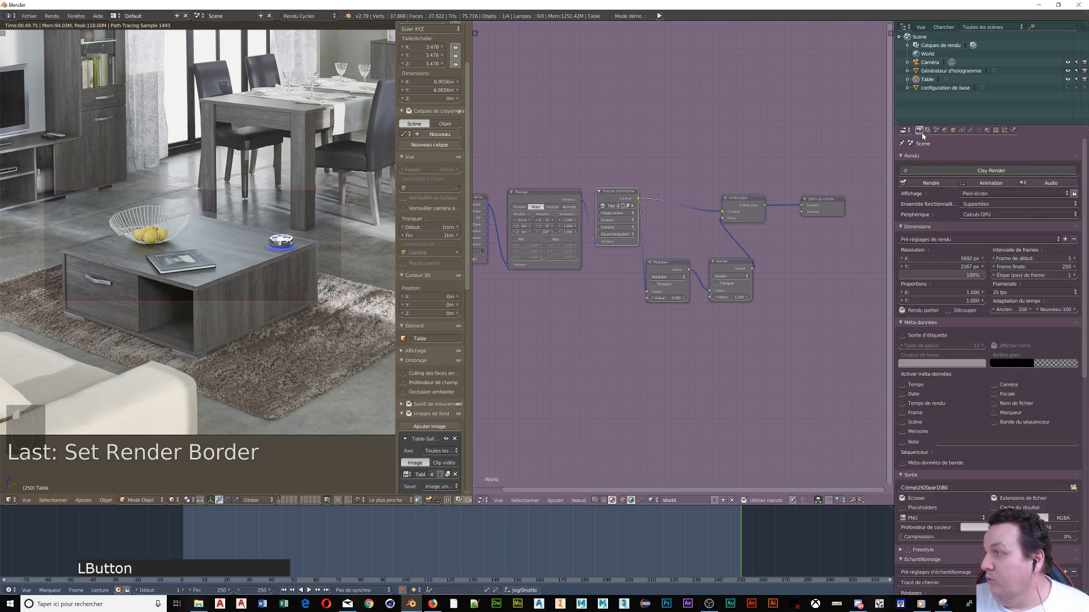
left_click(932, 182)
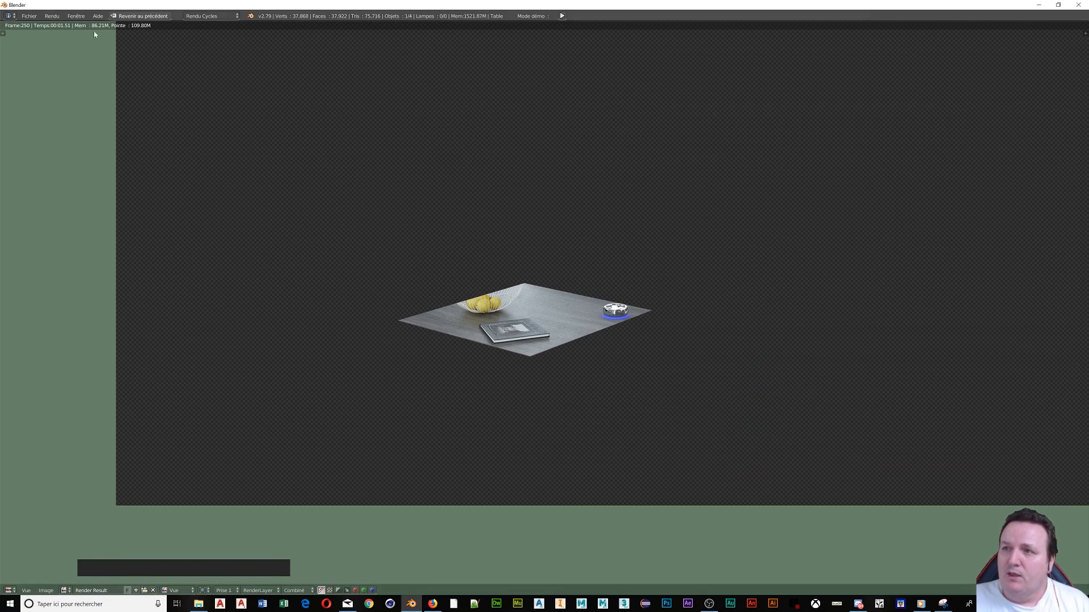
Step: Switch the render result area to the node editor in compositing mode
left_click(10, 591)
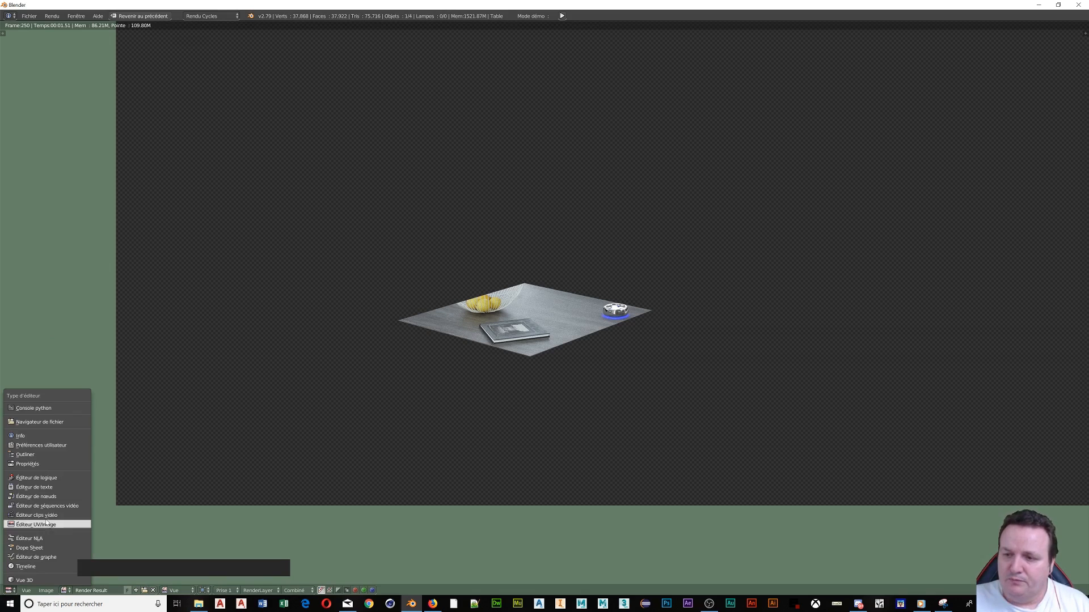
left_click(48, 496)
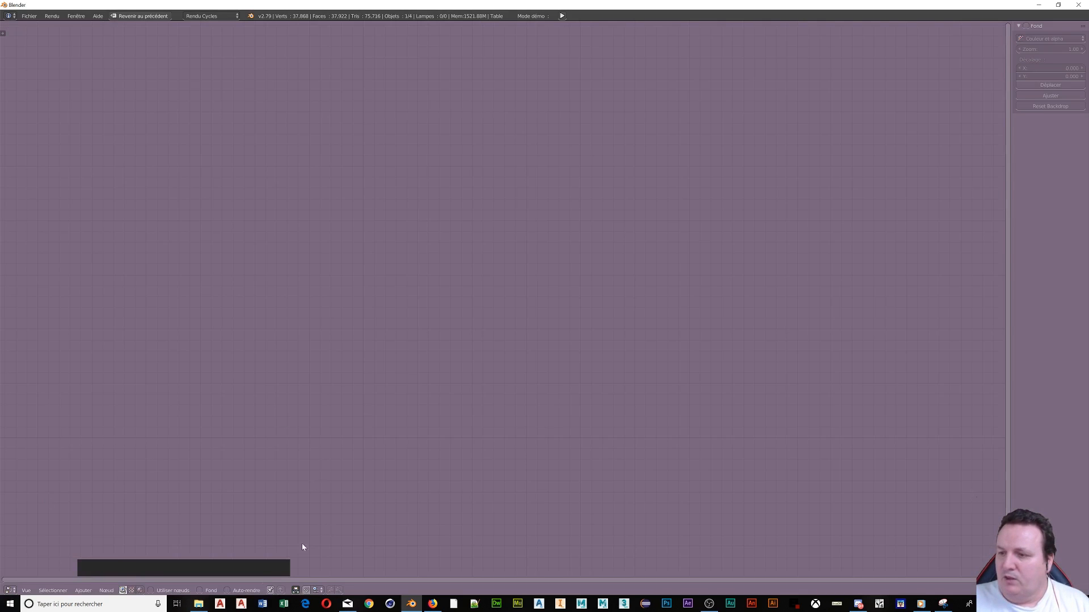
left_click(107, 591)
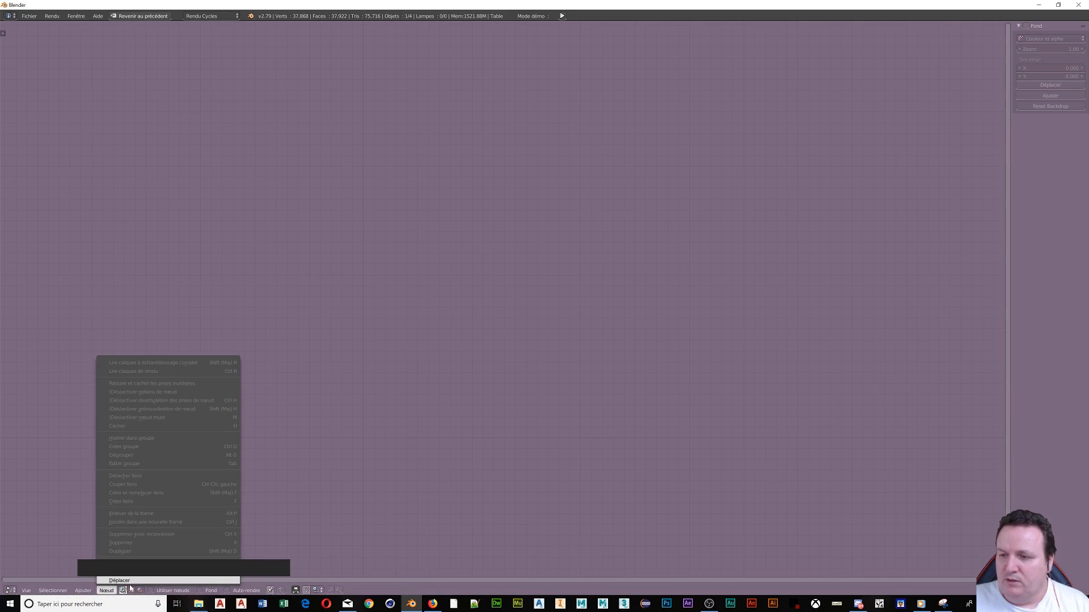
left_click(122, 593)
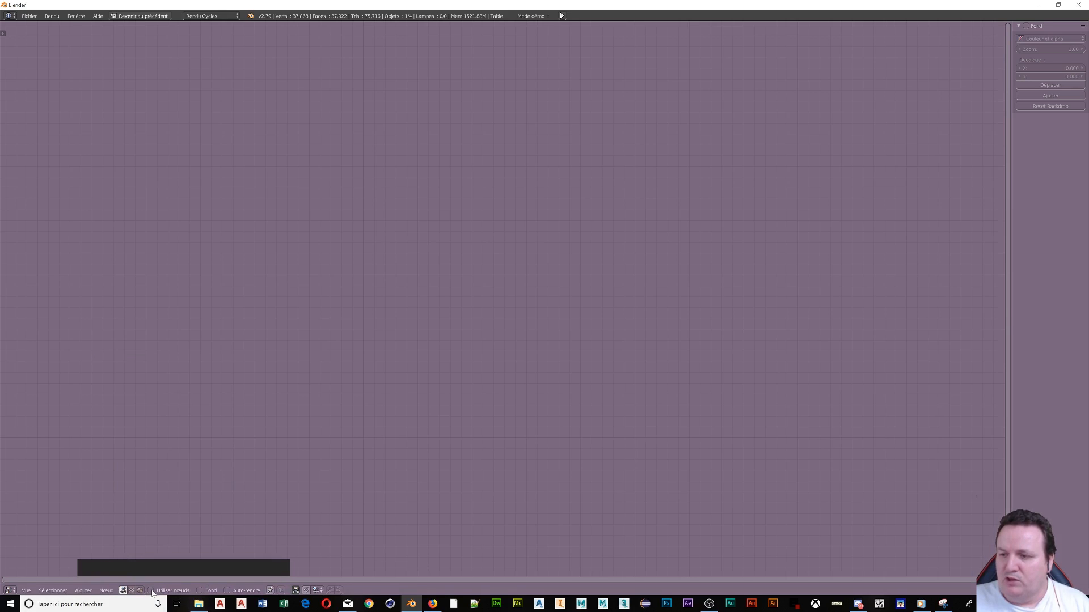
Step: Enable compositing nodes, display the result as the editor's backdrop, and turn on automatic rendering
left_click(151, 591)
left_click(200, 591)
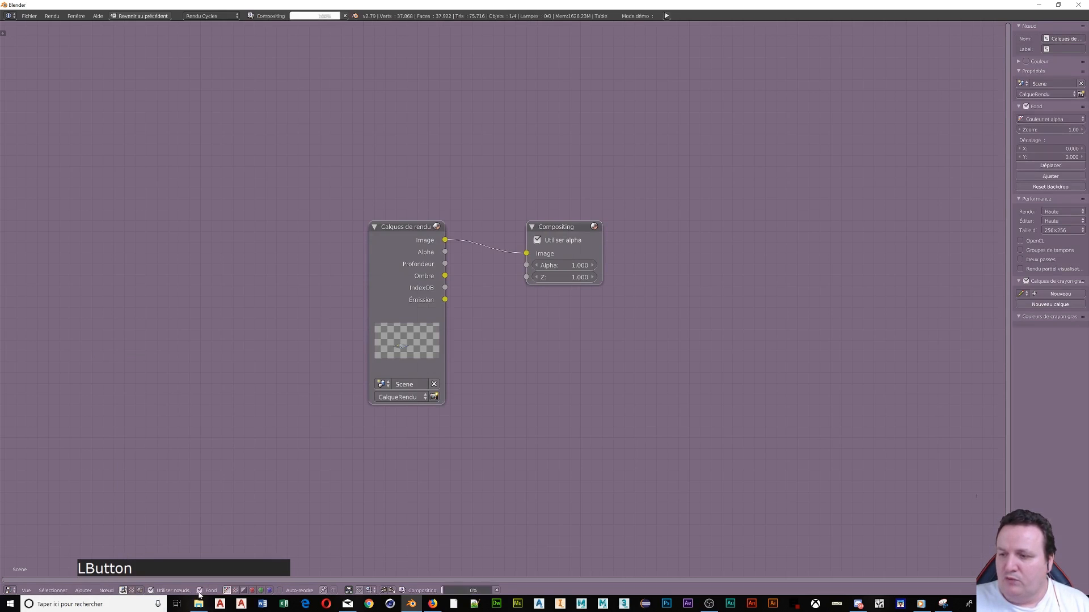
left_click(280, 590)
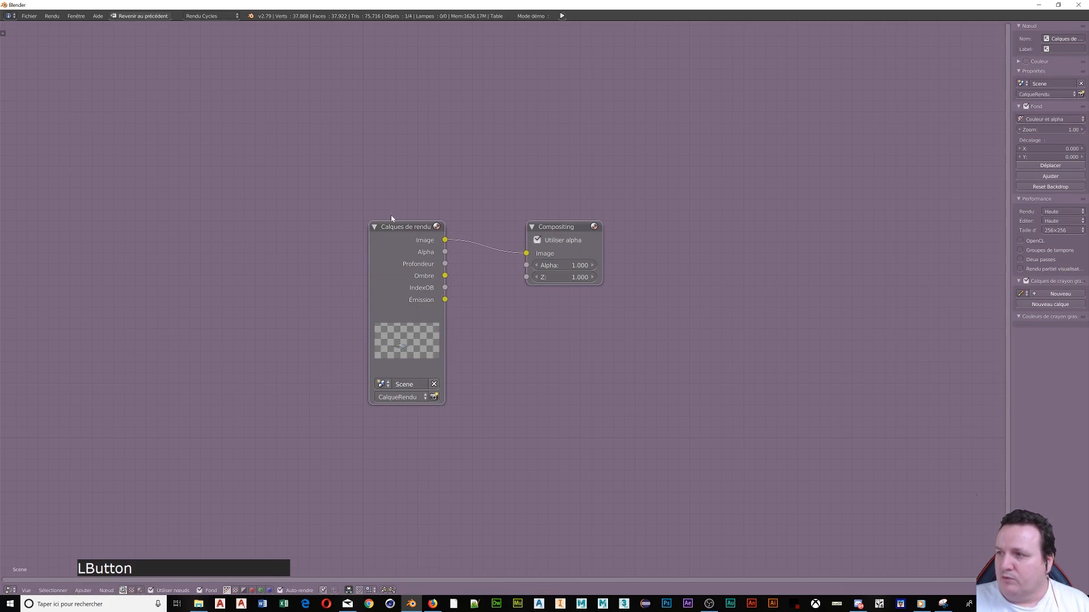
Step: Connect a Viewer node to the render layers' image output and spread the render layers, Composite and Viewer nodes apart
left_click_drag(398, 246, 166, 185)
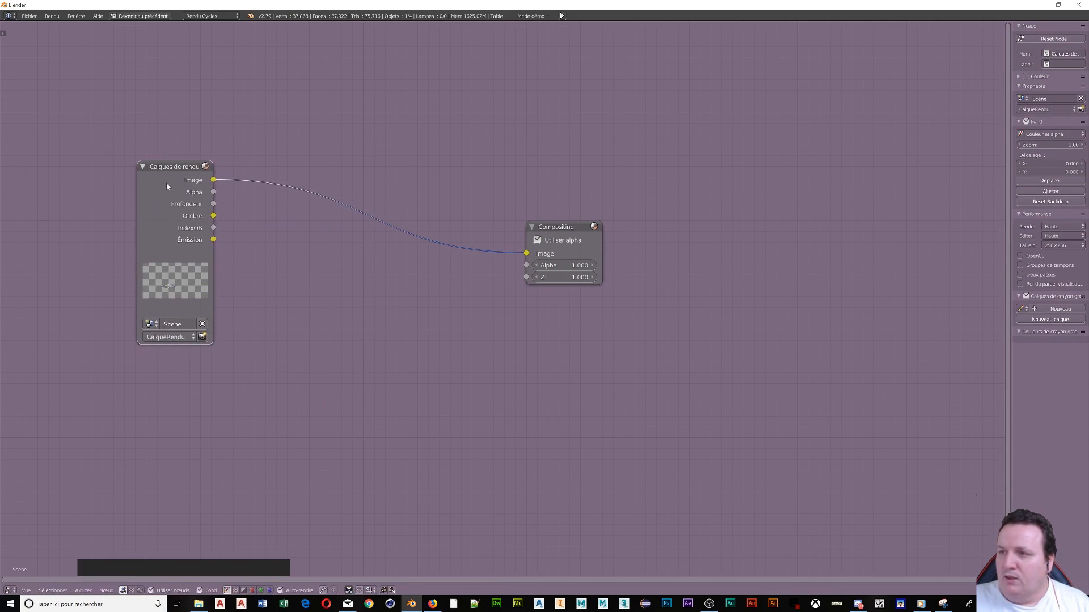
left_click(185, 232, "ctrl+shift")
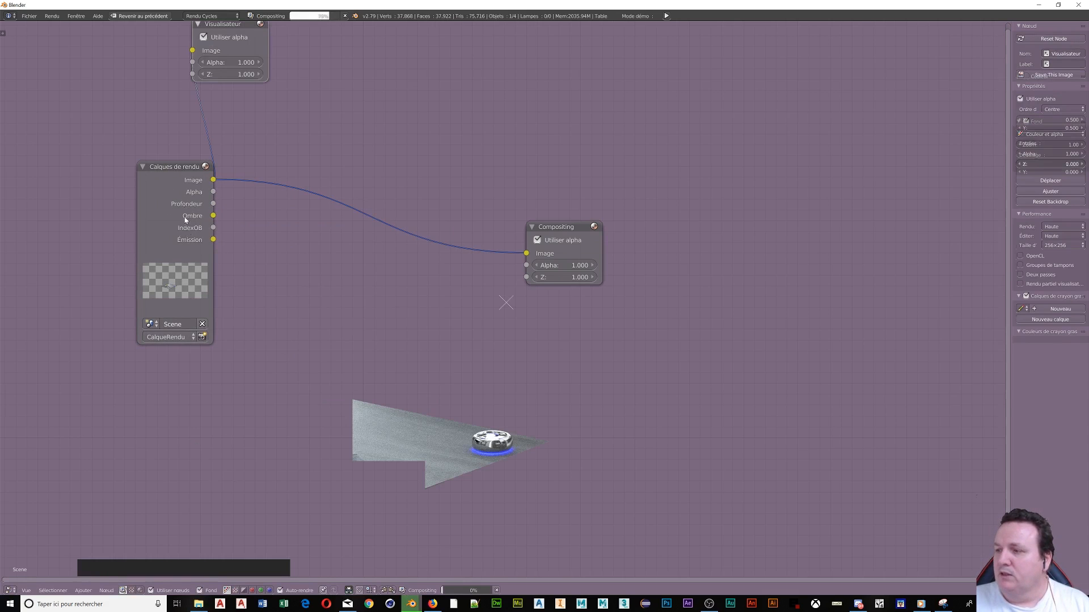
scroll(287, 113, "down", 1)
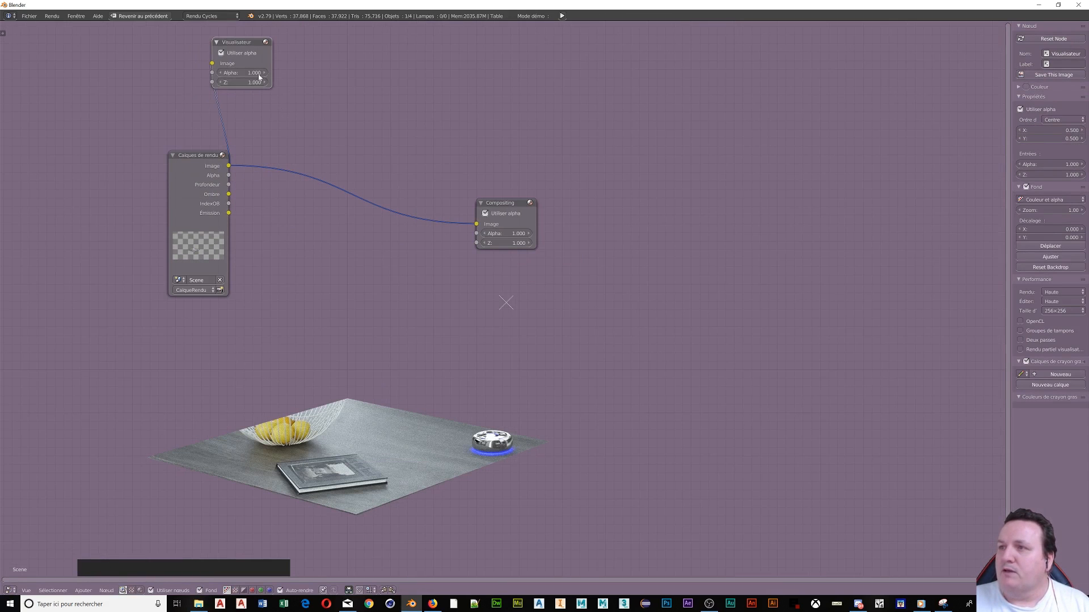
left_click_drag(238, 41, 852, 293)
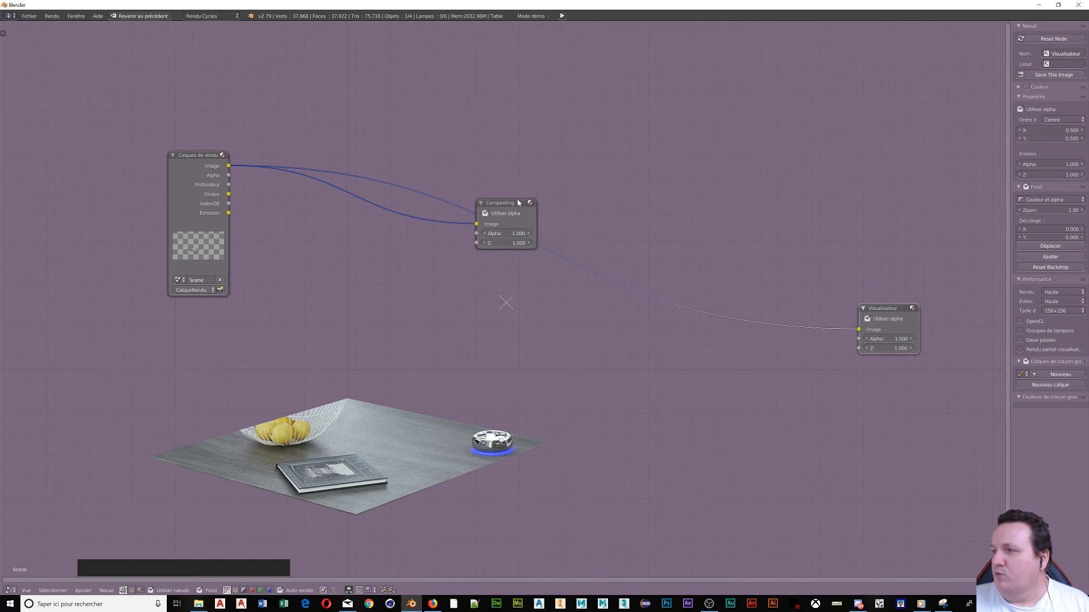
left_click_drag(518, 202, 856, 98)
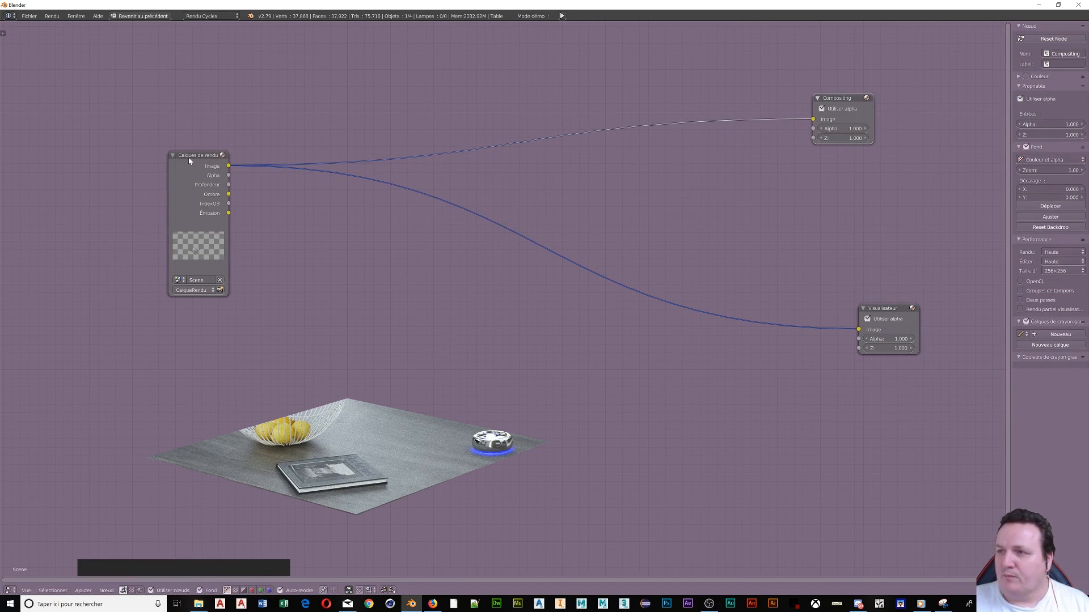
left_click_drag(189, 160, 108, 153)
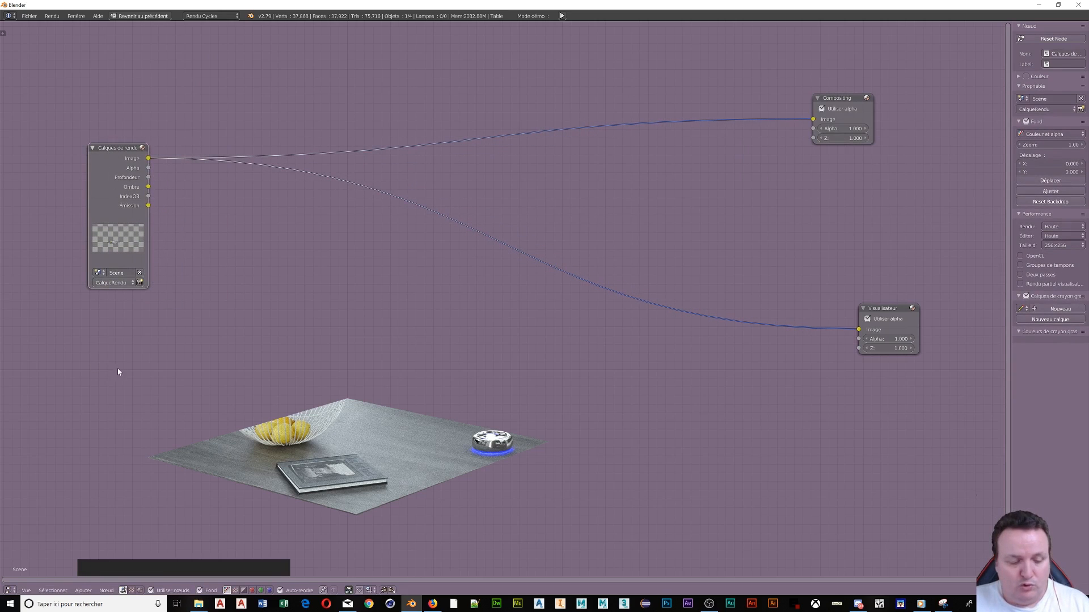
Step: Add an Image input node below the render layers node and load "Table pour projecteur d'hologramme.png" from the "images pour tuto" folder
key("shift")
key("shift+a")
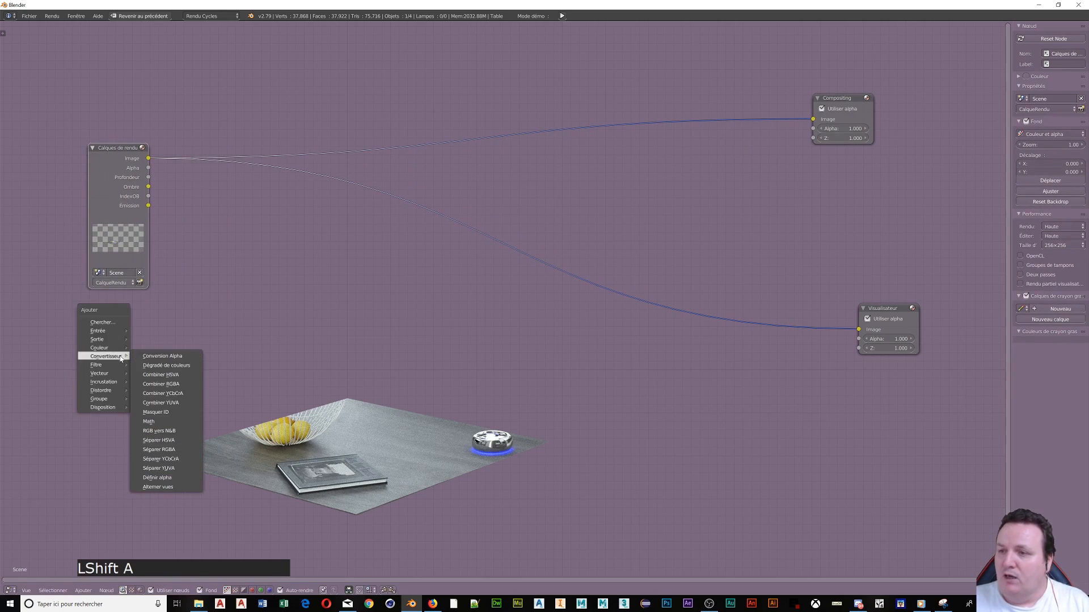
mouse_move(113, 330)
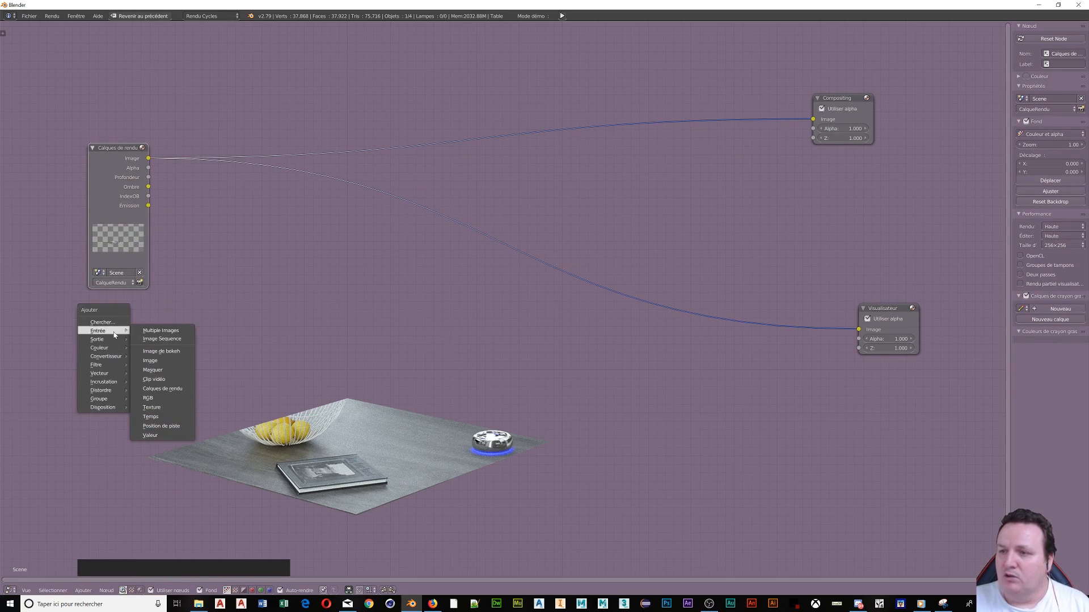
left_click(150, 361)
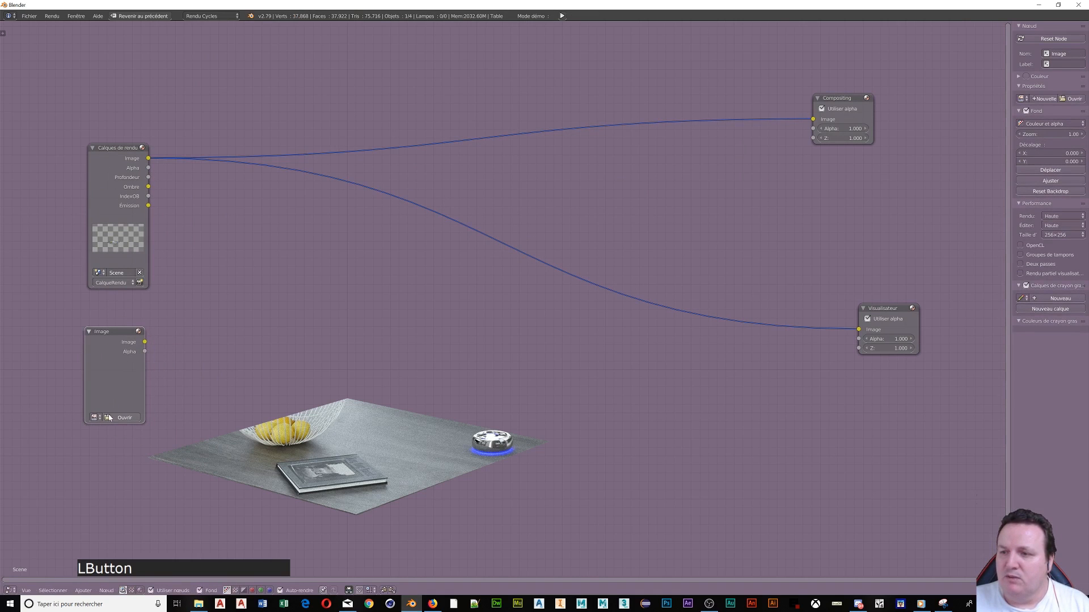
left_click(115, 418)
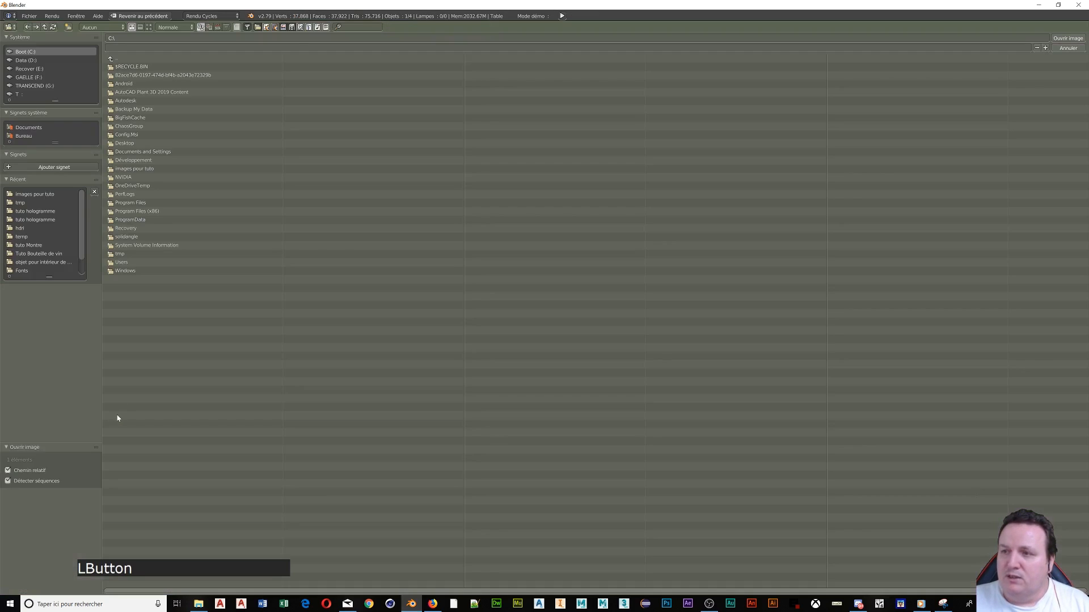
left_click(39, 197)
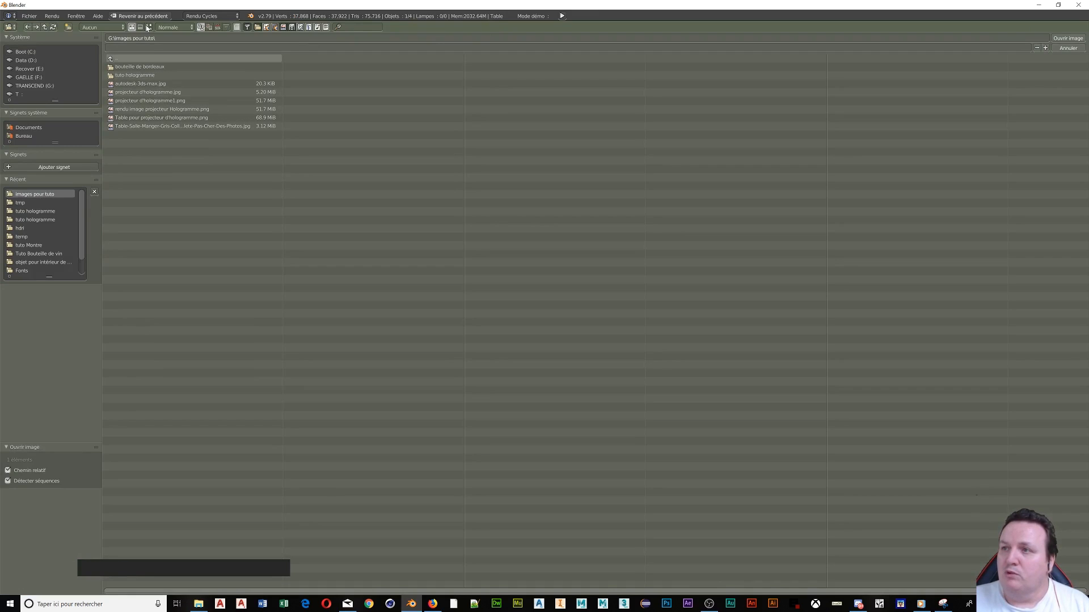
left_click(159, 118)
left_click(1063, 38)
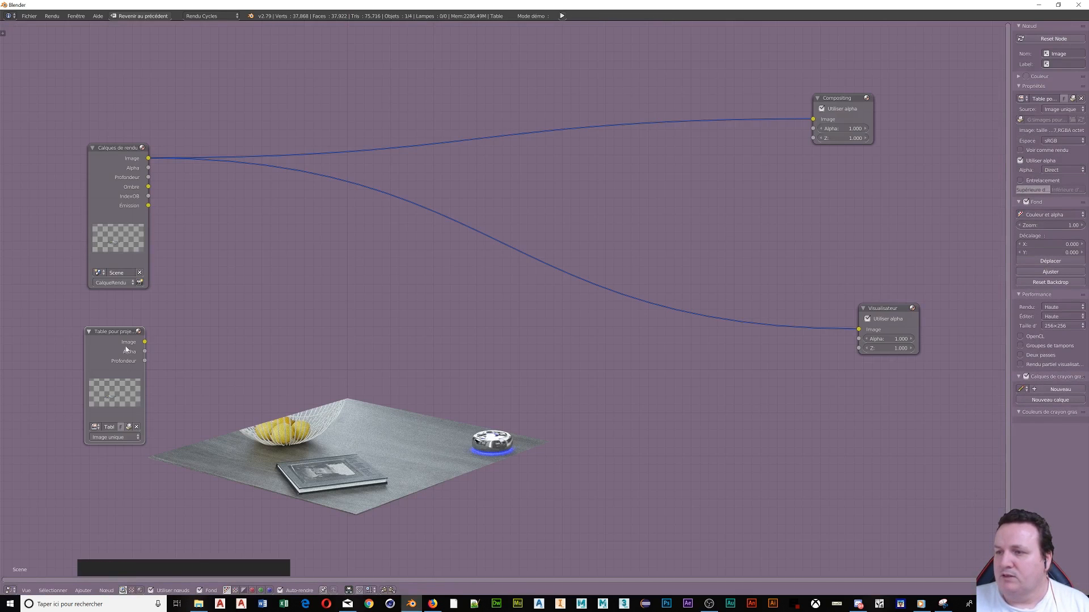
Step: Add another Image node above the render layers node and load the dining-room photo "Table-Salle-Manger-Gris-Collection-Avec-Salle-A-Manger-Complete-Pas-Cher-Des-Photos.jpg"
scroll(159, 115, "down", 3)
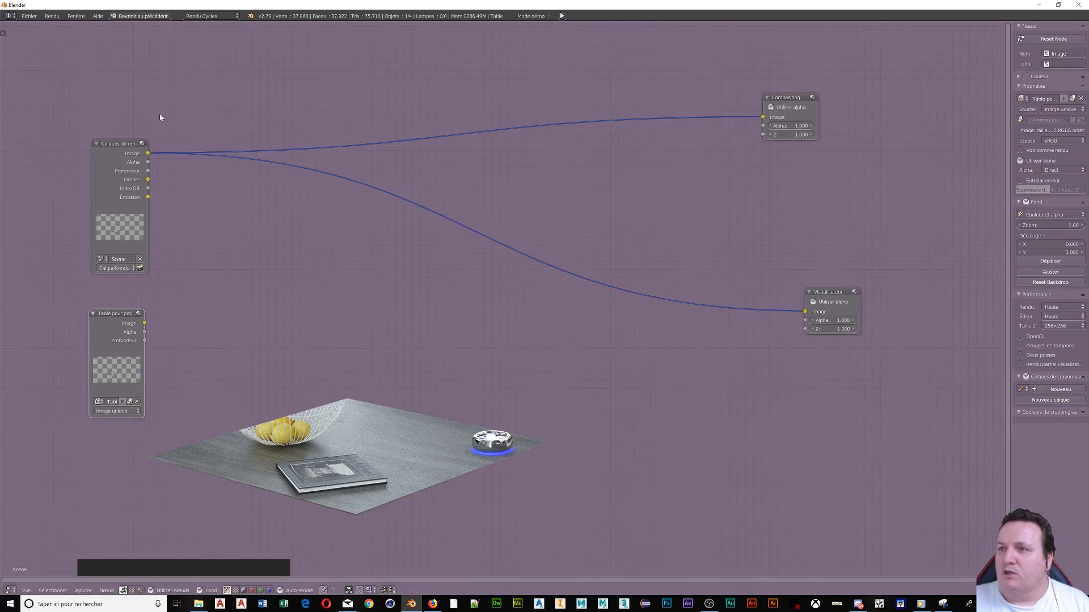
middle_click_drag(160, 117, 186, 211)
key("shift")
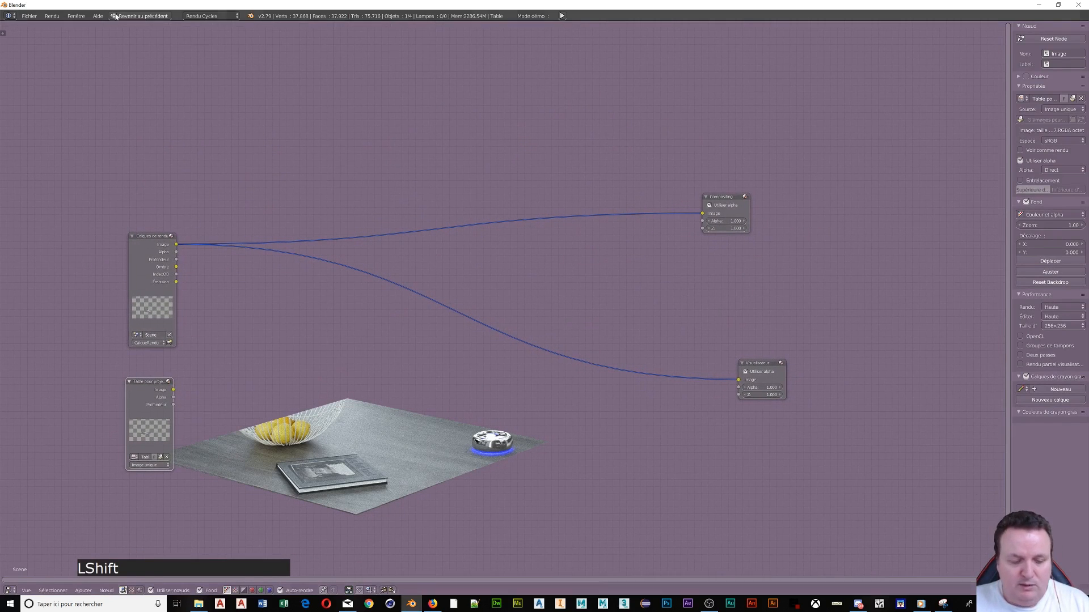
key("shift+a")
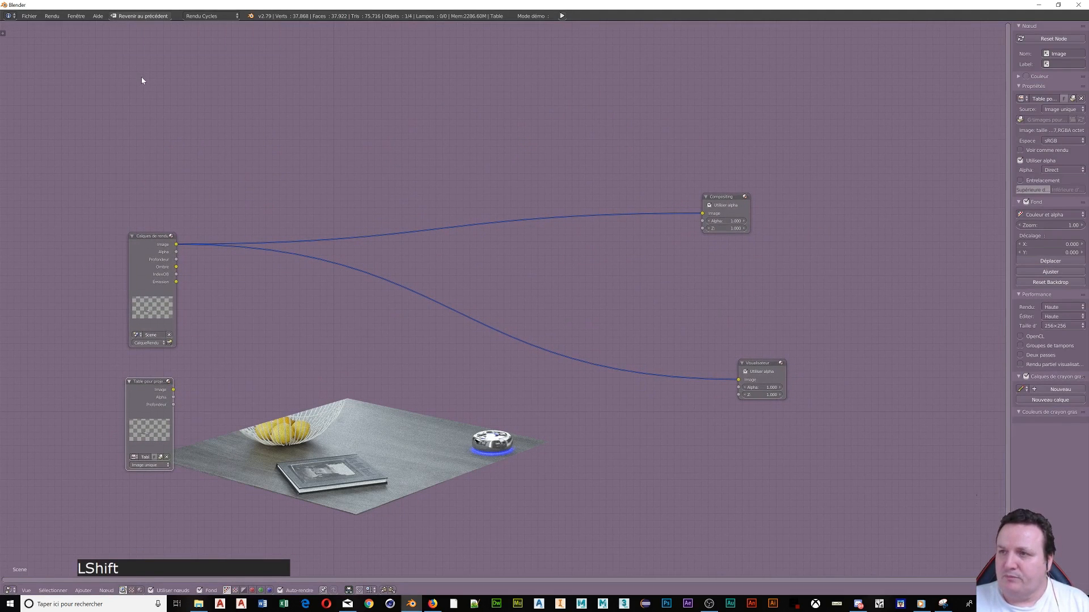
key("shift+a")
mouse_move(142, 83)
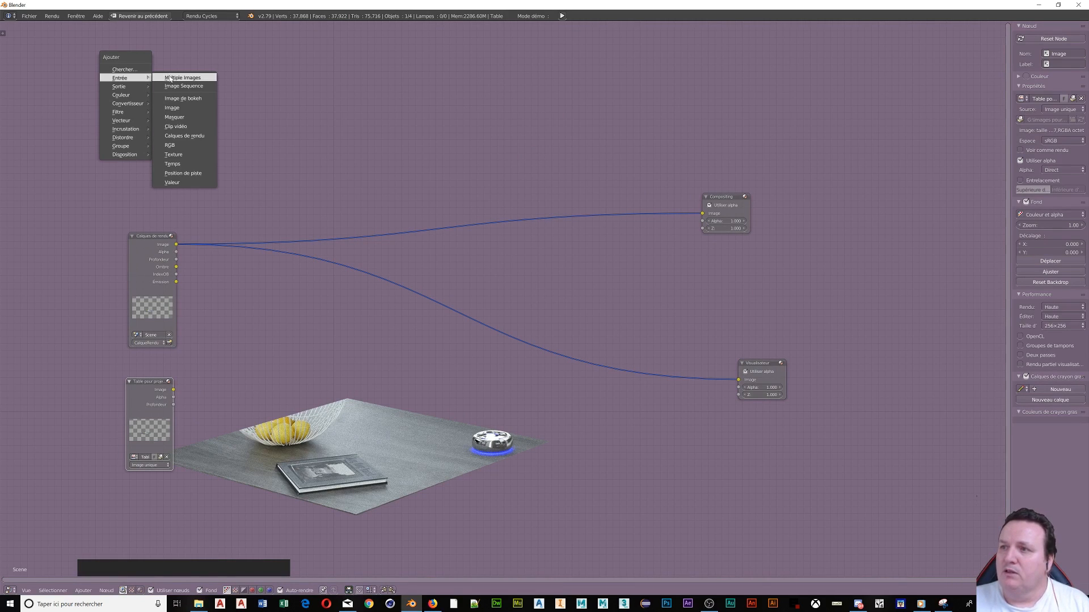
left_click(167, 107)
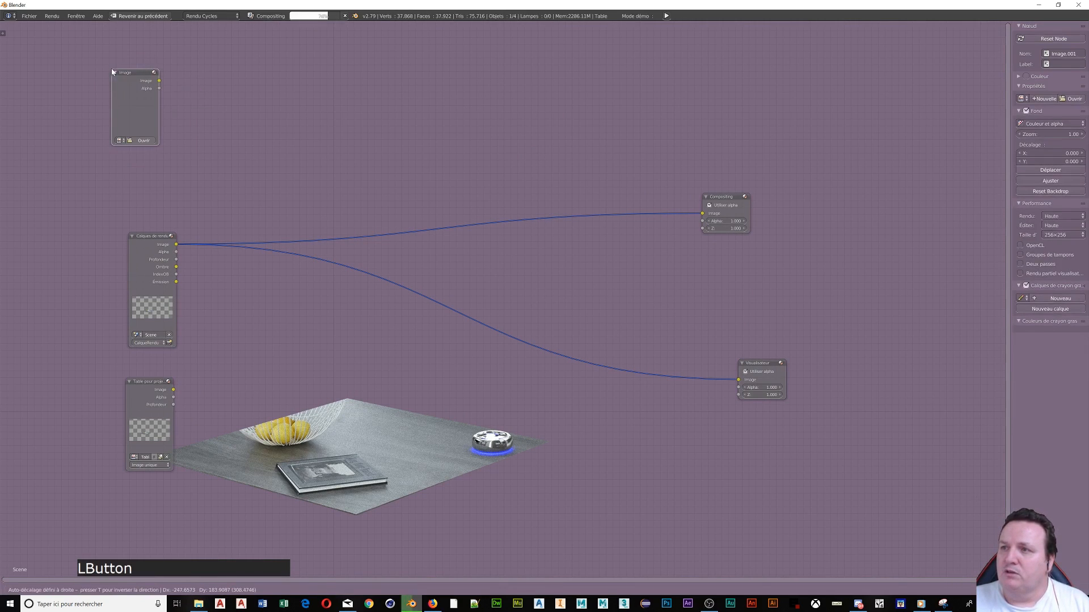
left_click(137, 134)
left_click(142, 141)
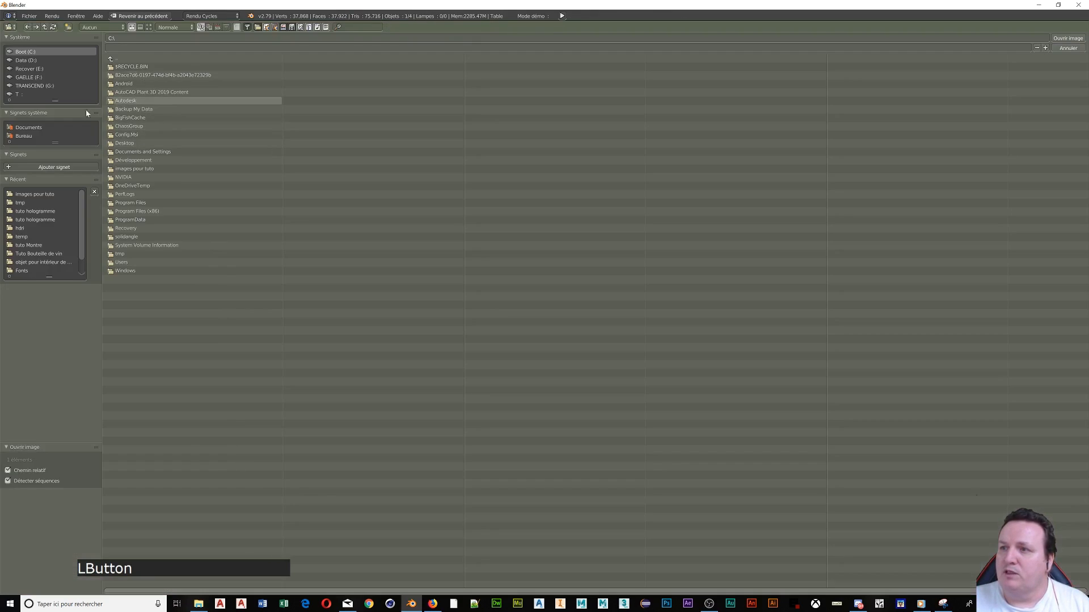
left_click(47, 195)
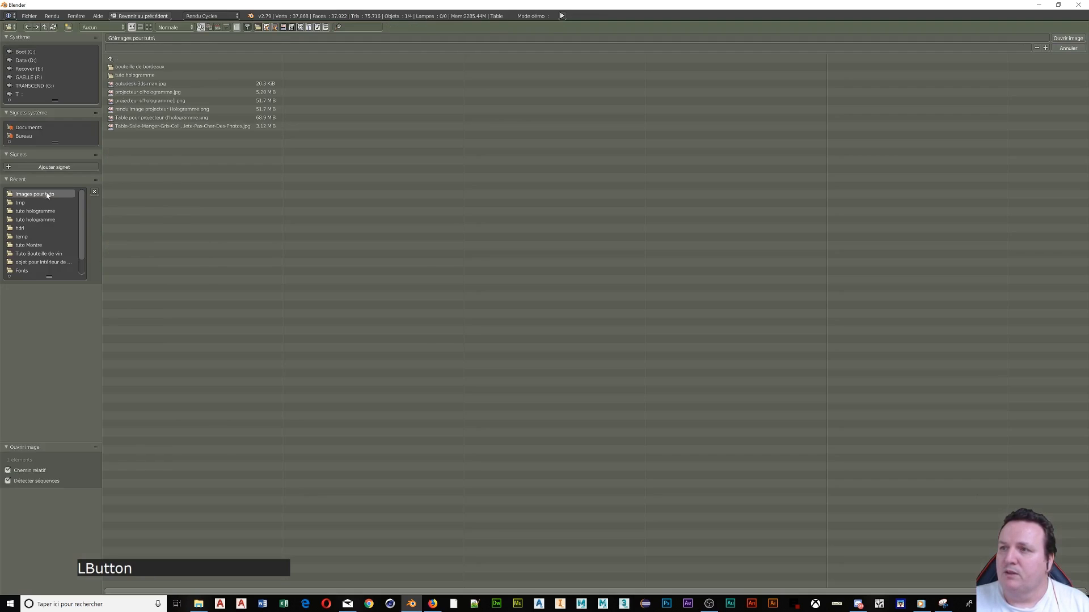
left_click(151, 126)
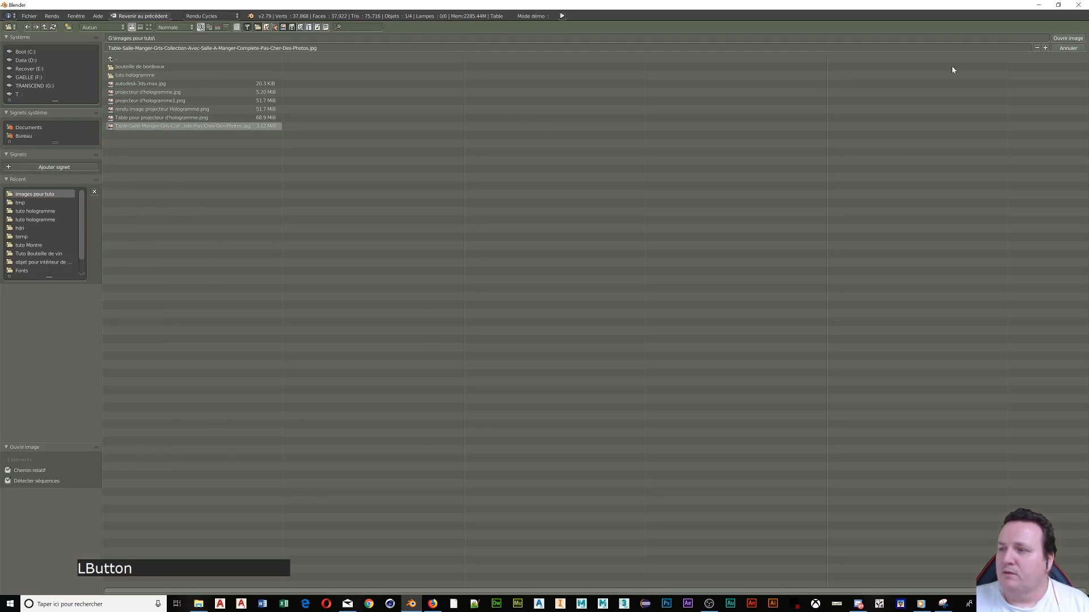
left_click(1067, 39)
Step: Add a Mix color node beside the render layers and table image nodes, and connect its output to the Viewer
middle_click_drag(248, 196, 268, 175)
middle_click_drag(273, 364, 270, 287)
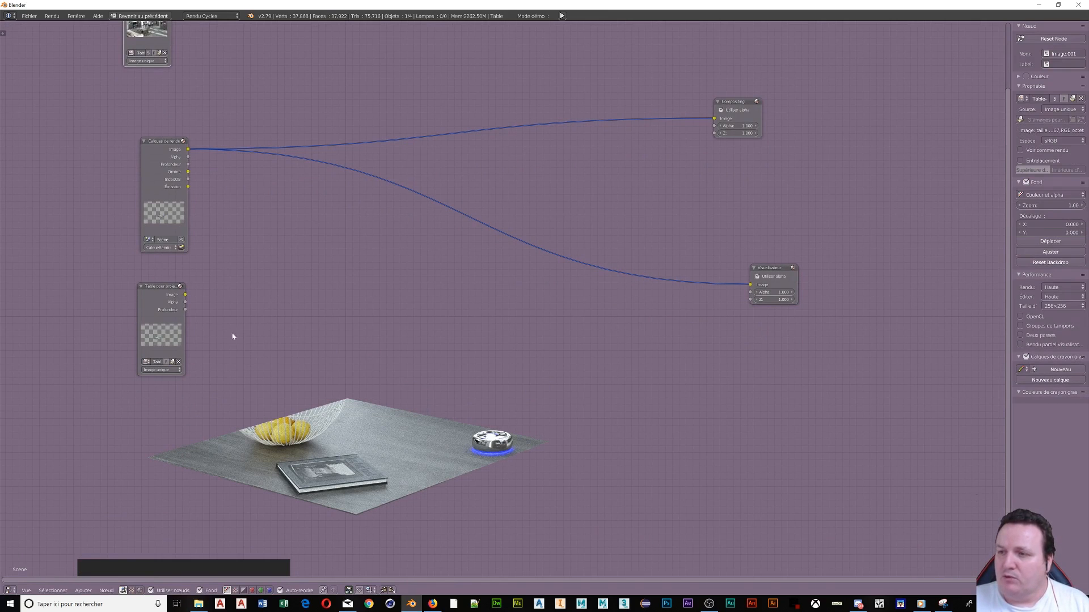
key("shift+a")
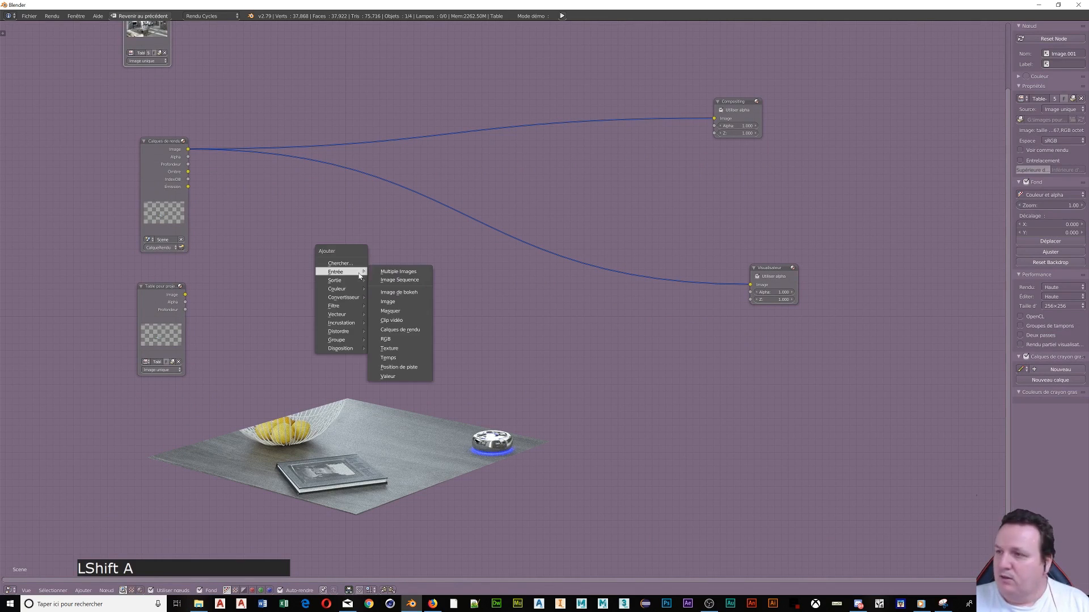
mouse_move(359, 281)
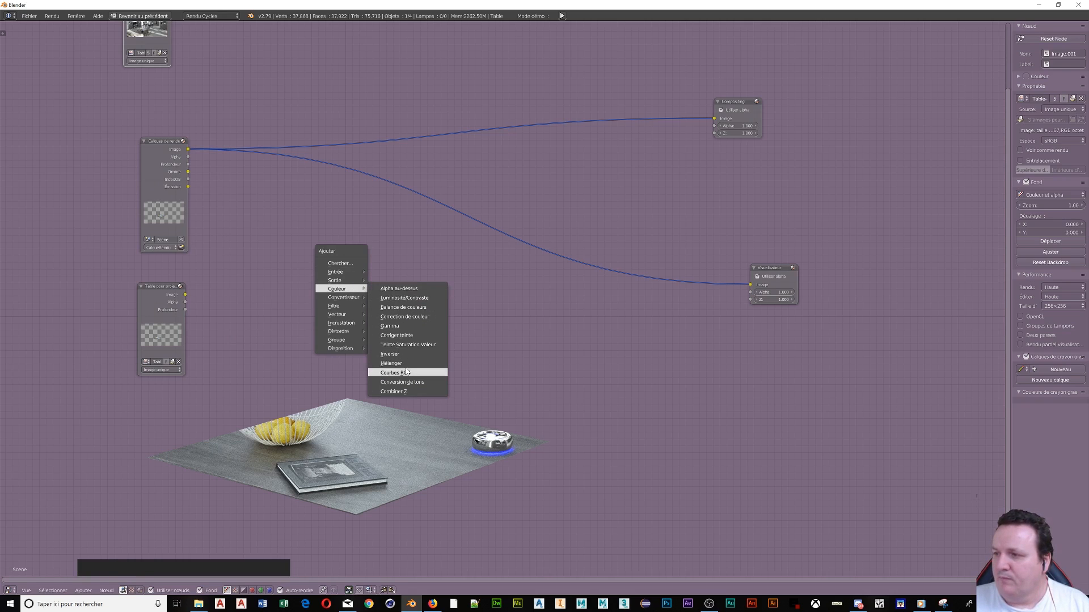
left_click(402, 364)
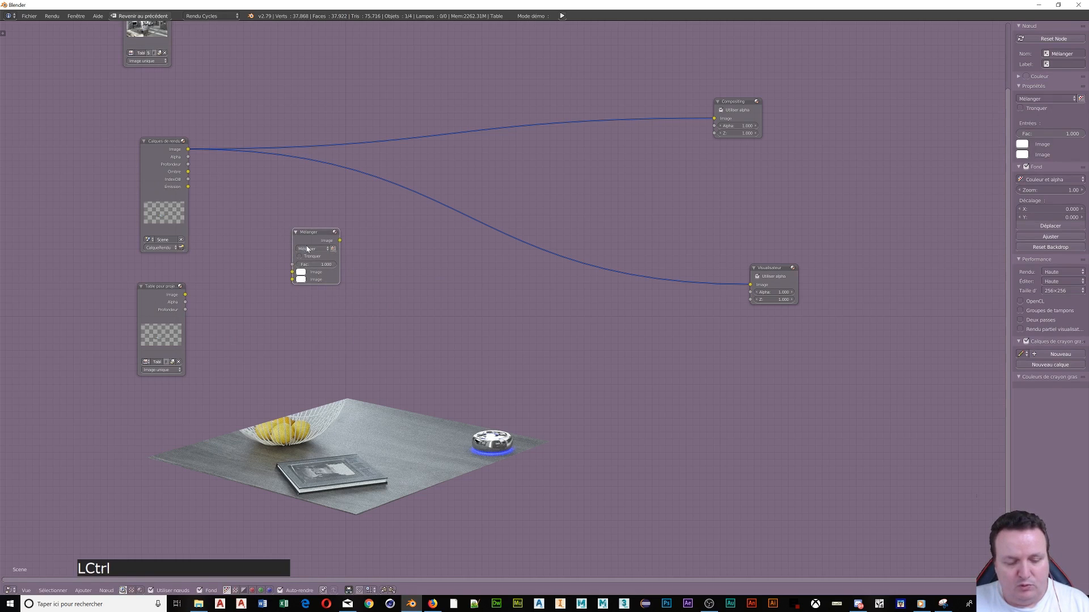
left_click(310, 248, "ctrl+shift")
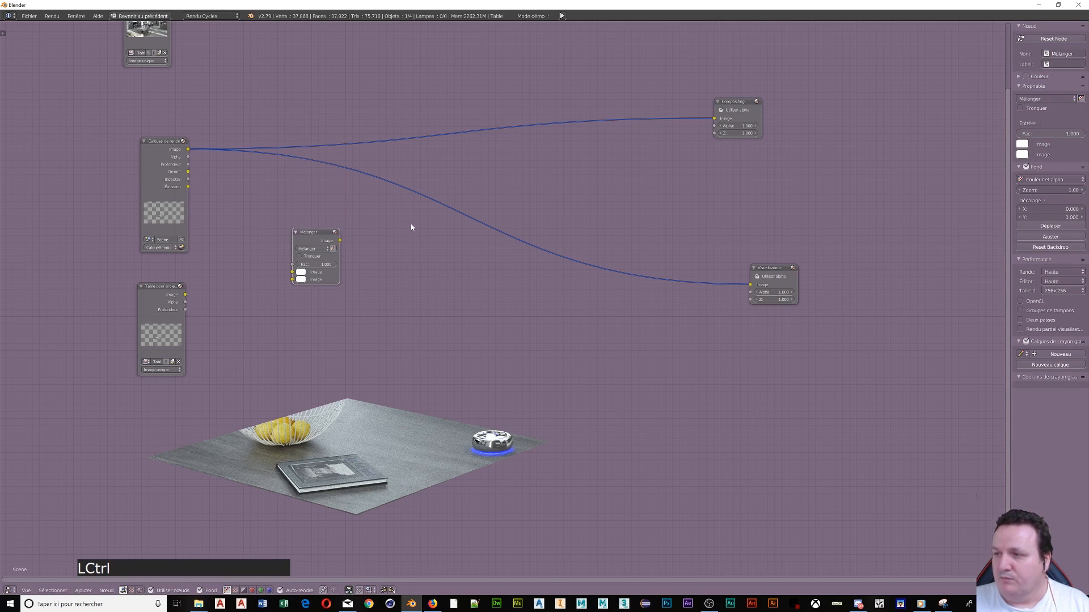
left_click(319, 236, "ctrl+shift")
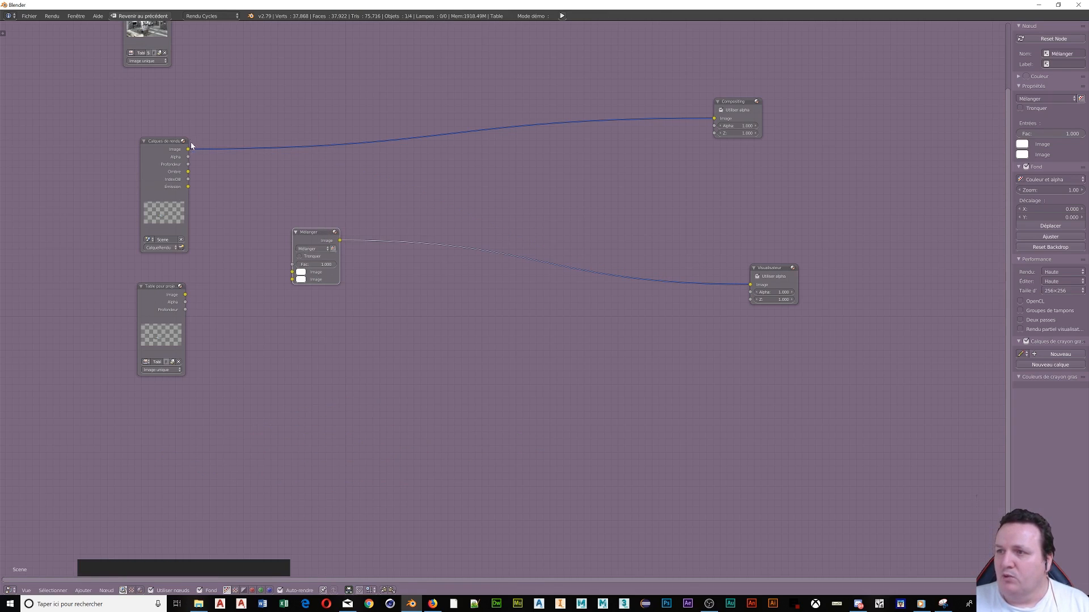
Step: Connect the render layers' image to the Mix node's first image input and the table image to its second
left_click_drag(187, 148, 292, 277)
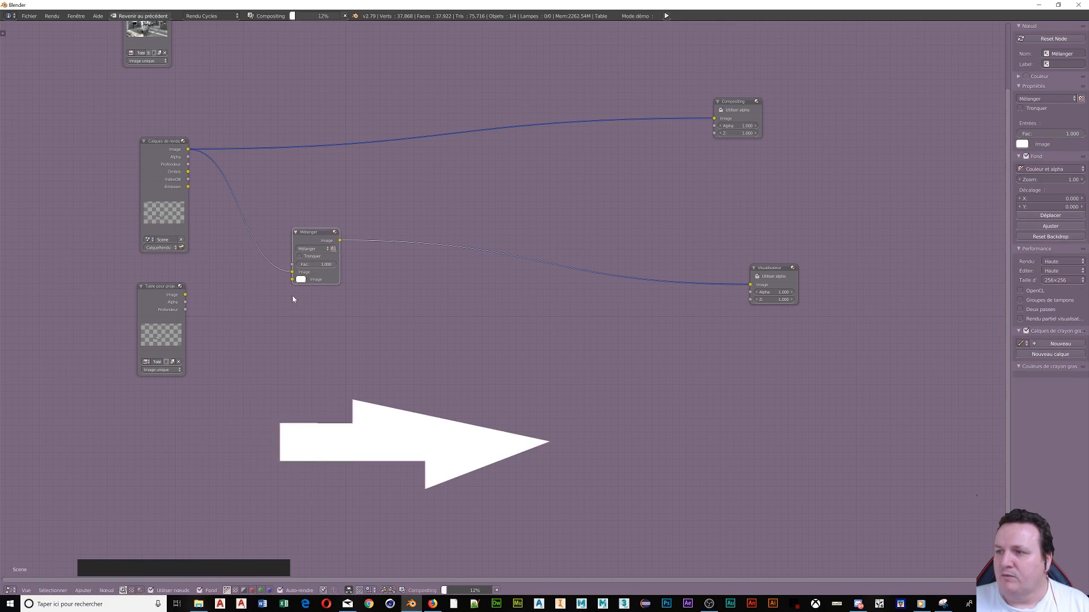
left_click(185, 298)
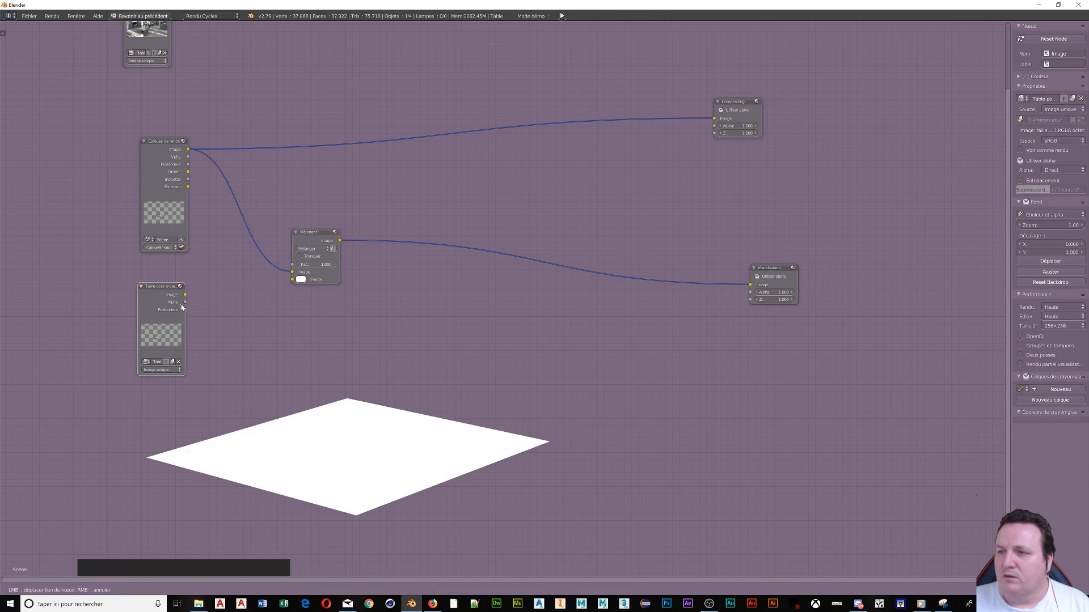
left_click_drag(185, 295, 298, 281)
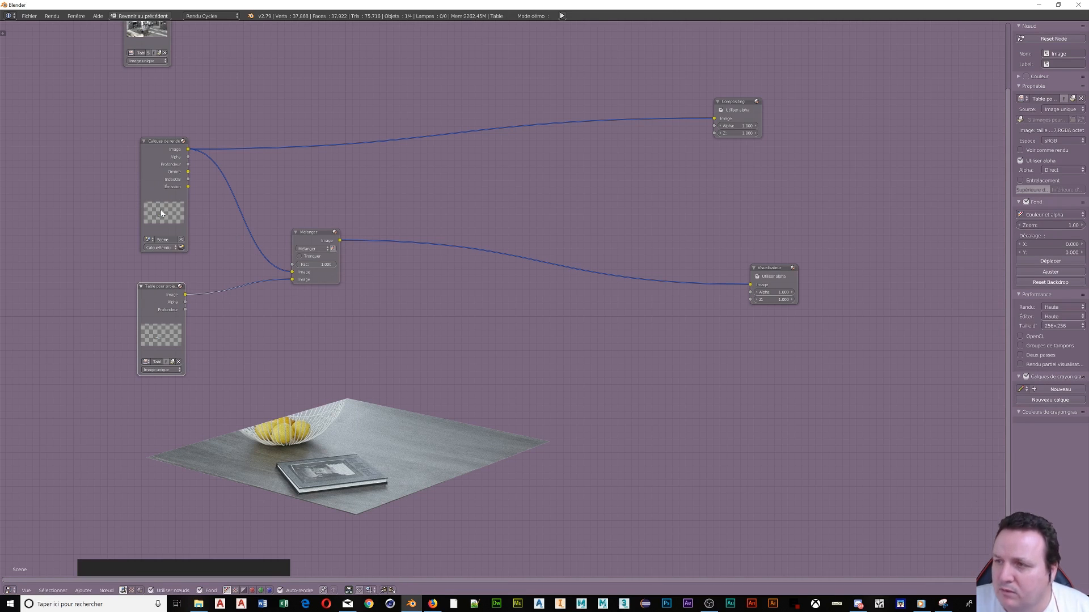
scroll(163, 214, "up", 1)
scroll(165, 213, "up", 5)
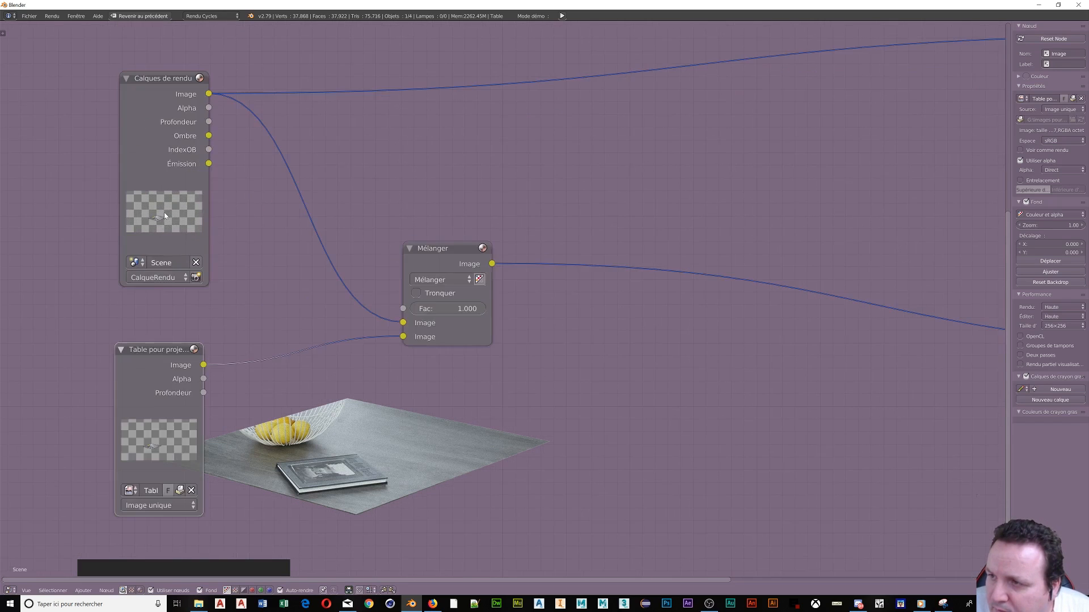
scroll(170, 206, "down", 7)
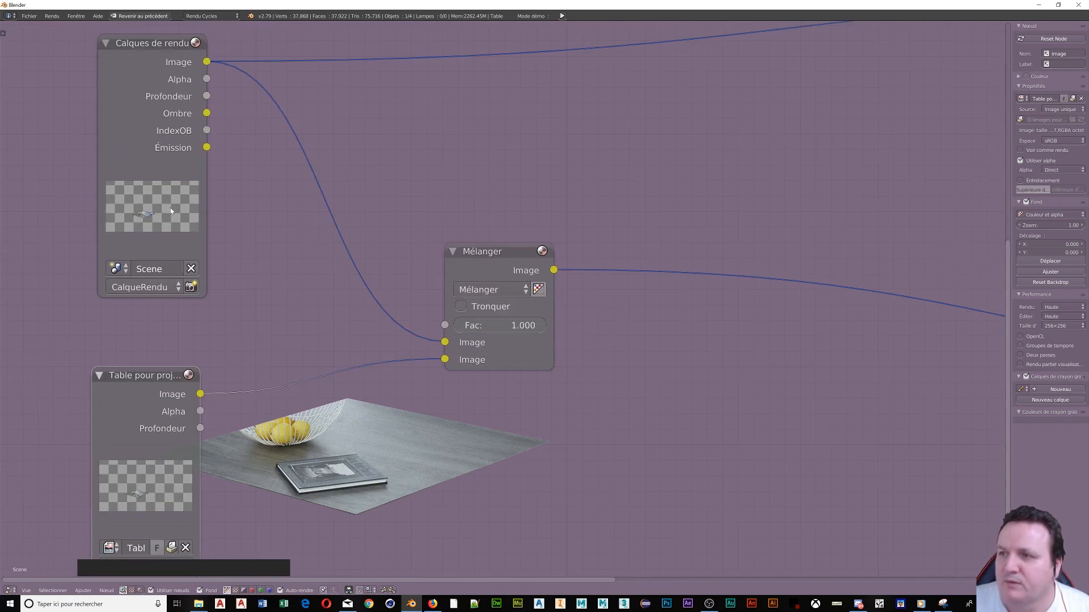
scroll(172, 207, "down", 2)
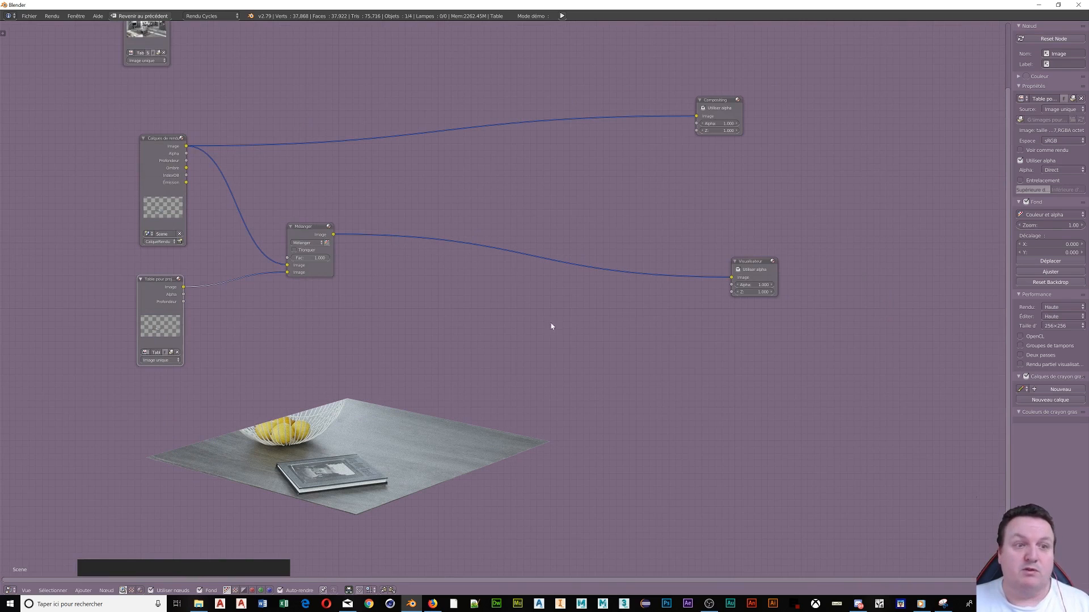
scroll(586, 317, "down", 2)
middle_click_drag(567, 305, 625, 332)
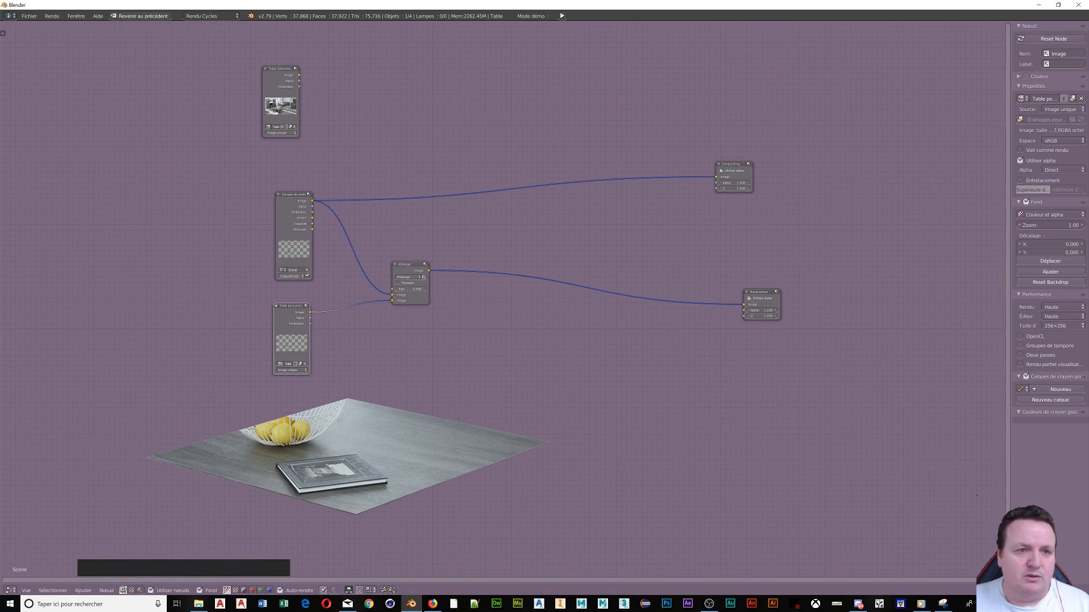
Step: Add a second Mix color node on the link between the first Mix node and the Viewer, level with the first Mix's output
left_click(942, 604)
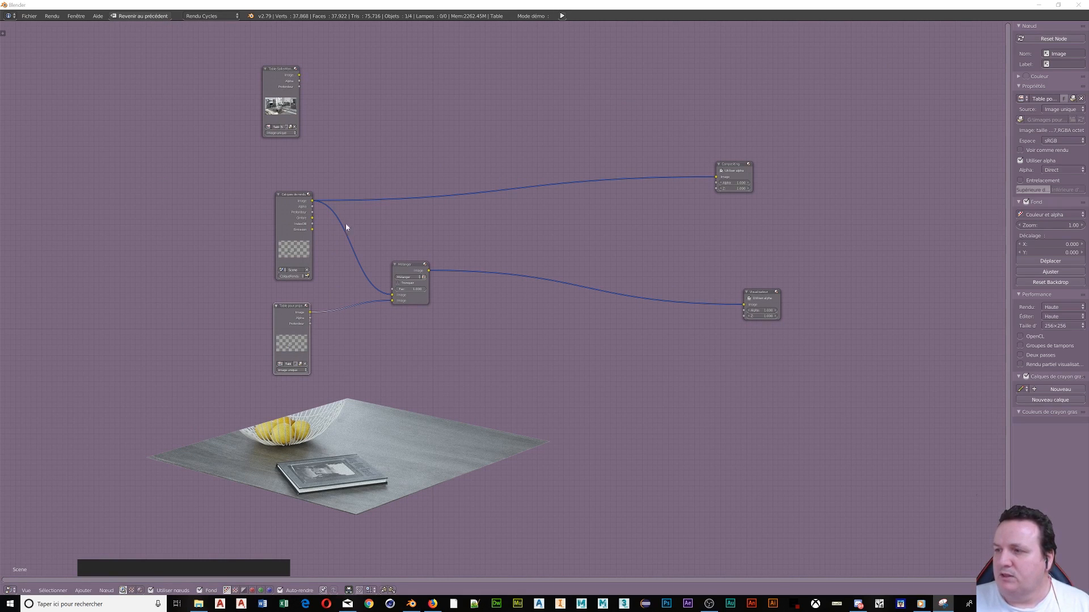
key("shift+a")
right_click(548, 298)
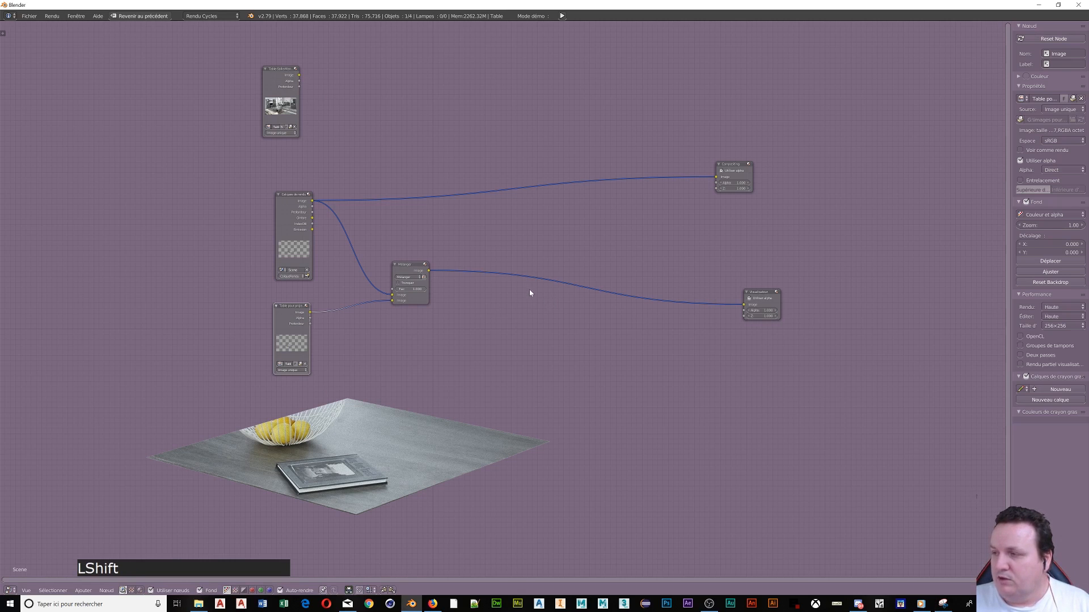
key("shift+a")
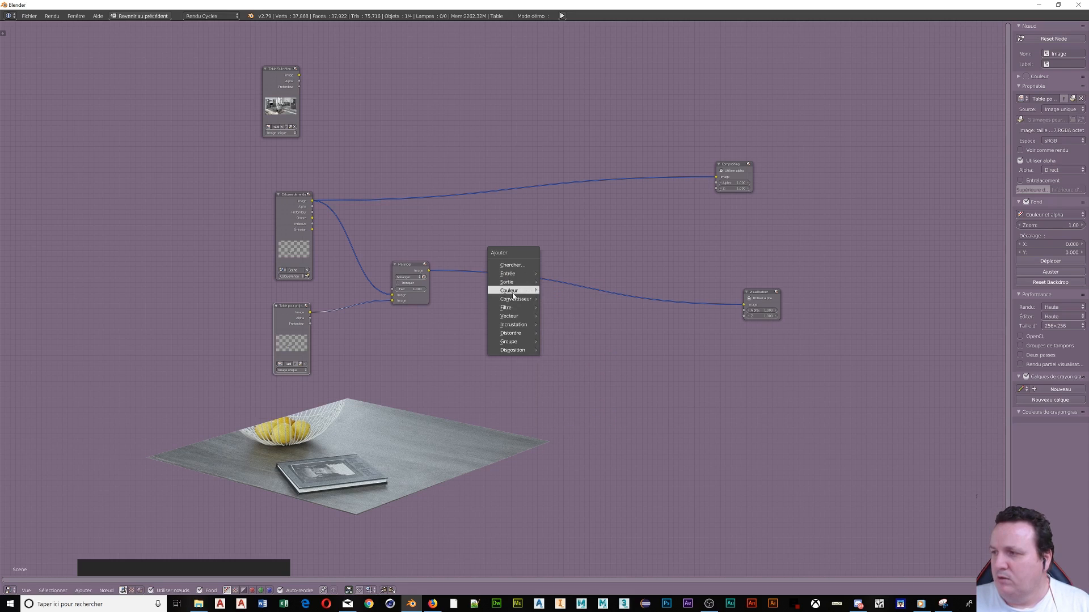
mouse_move(510, 292)
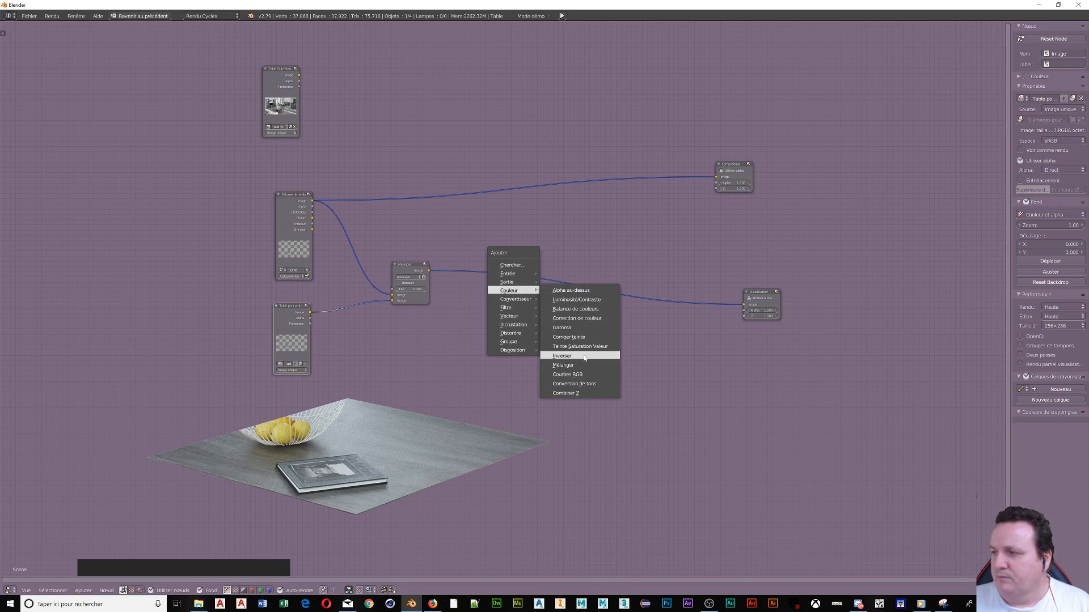
left_click(563, 365)
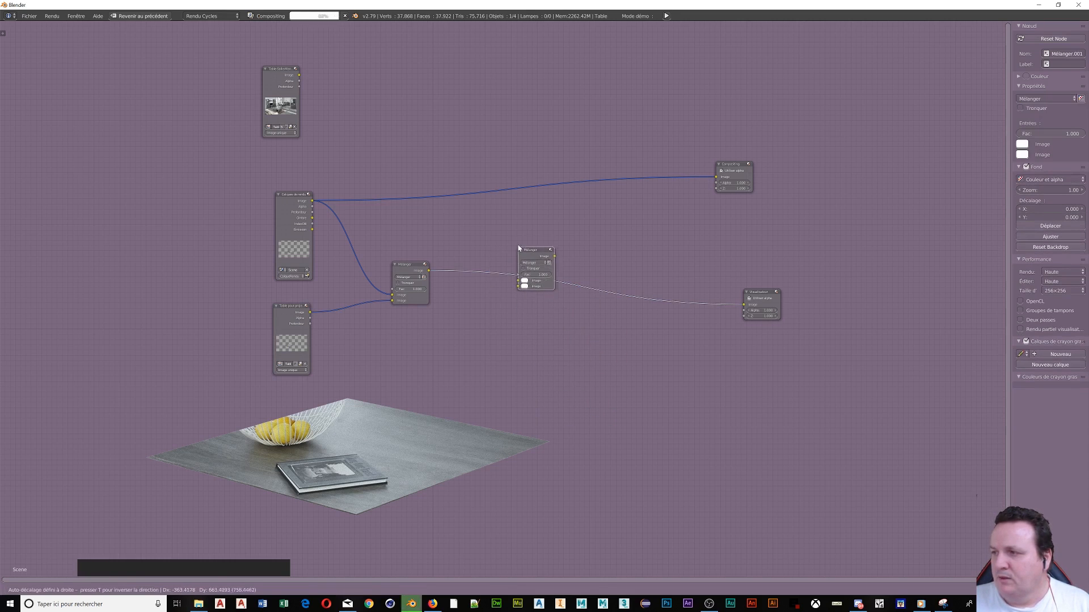
left_click(520, 277)
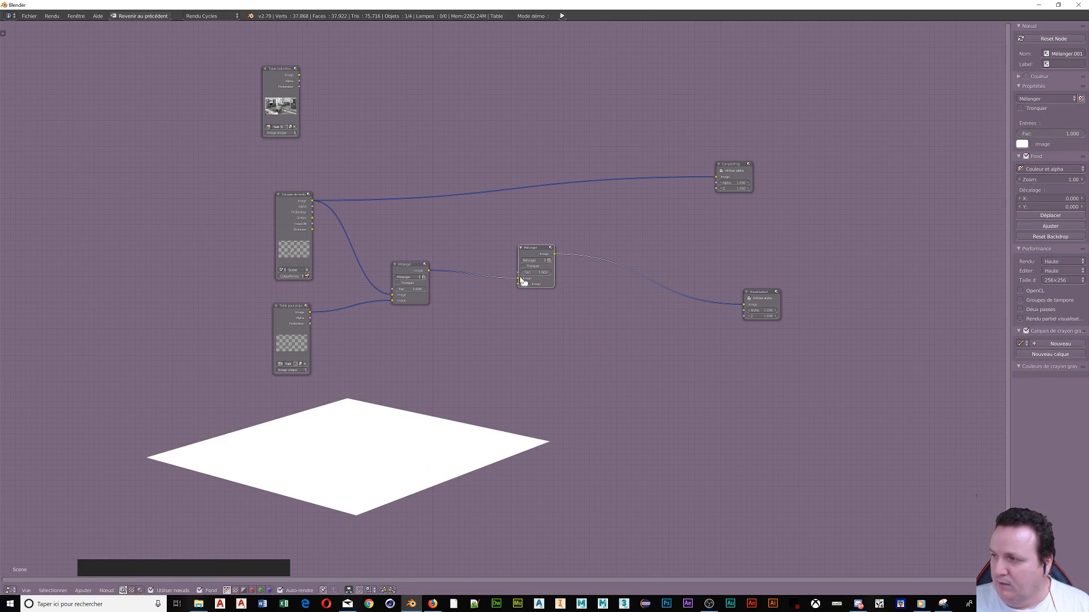
mouse_move(518, 282)
left_mouse_down()
mouse_move(508, 283)
mouse_move(518, 272)
left_mouse_up()
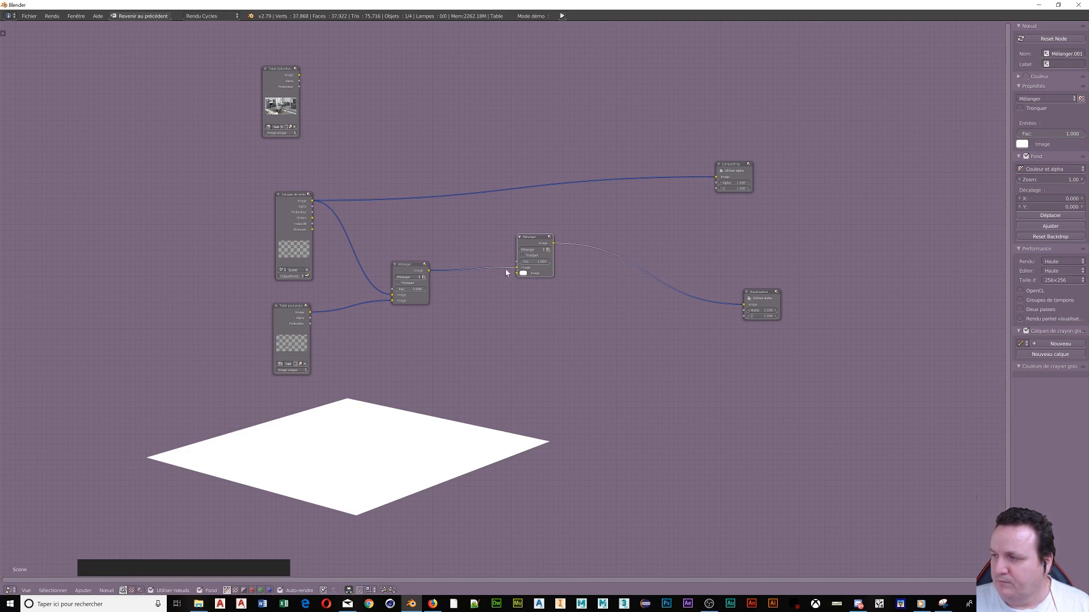
Step: Reroute the first Mix node's output to the second Mix's lower image input, and connect the dining-room photo to its upper image input
scroll(516, 270, "up", 5)
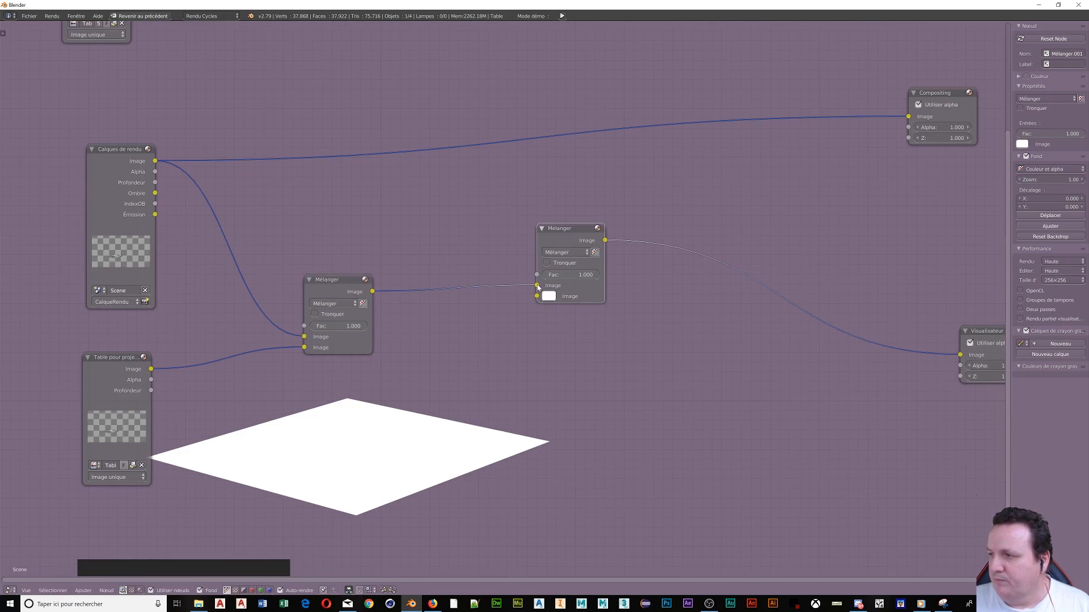
mouse_move(538, 285)
left_mouse_down()
mouse_move(515, 297)
mouse_move(536, 296)
left_mouse_up()
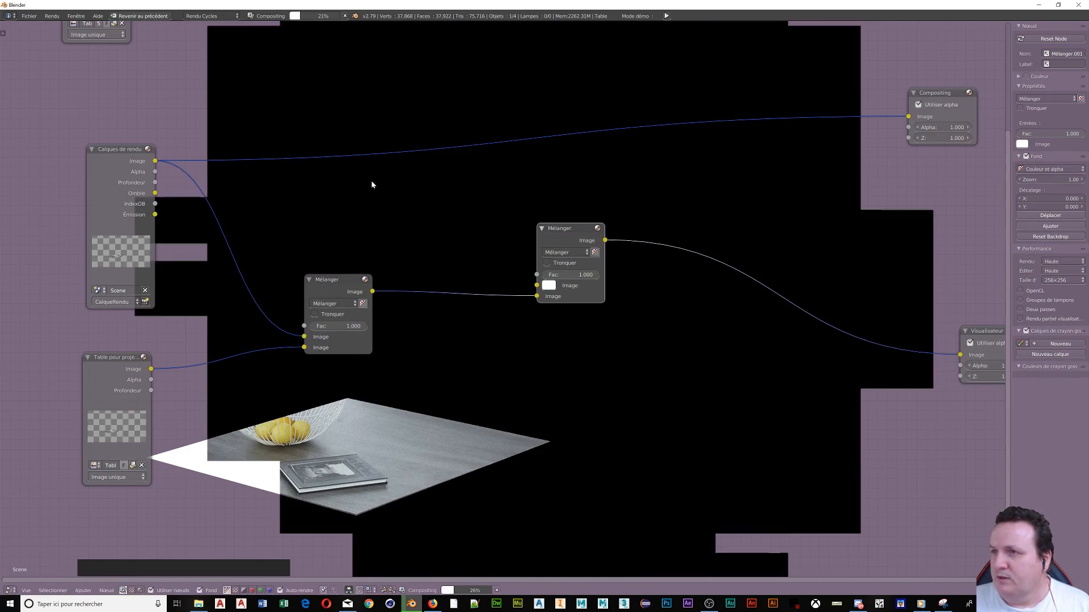
scroll(371, 182, "down", 3)
middle_click_drag(316, 157, 368, 233)
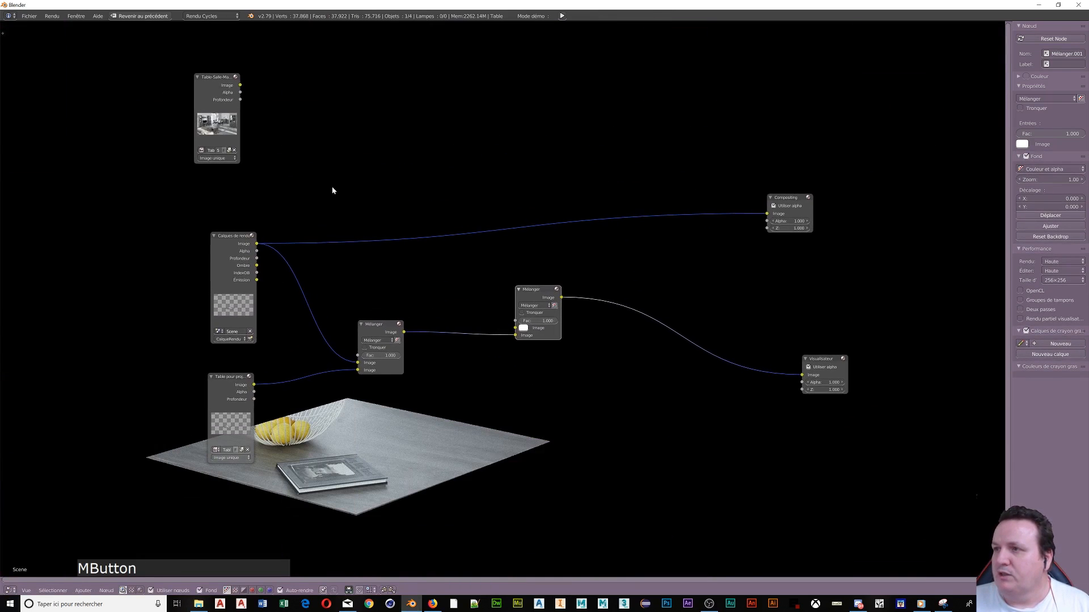
left_click_drag(240, 85, 522, 337)
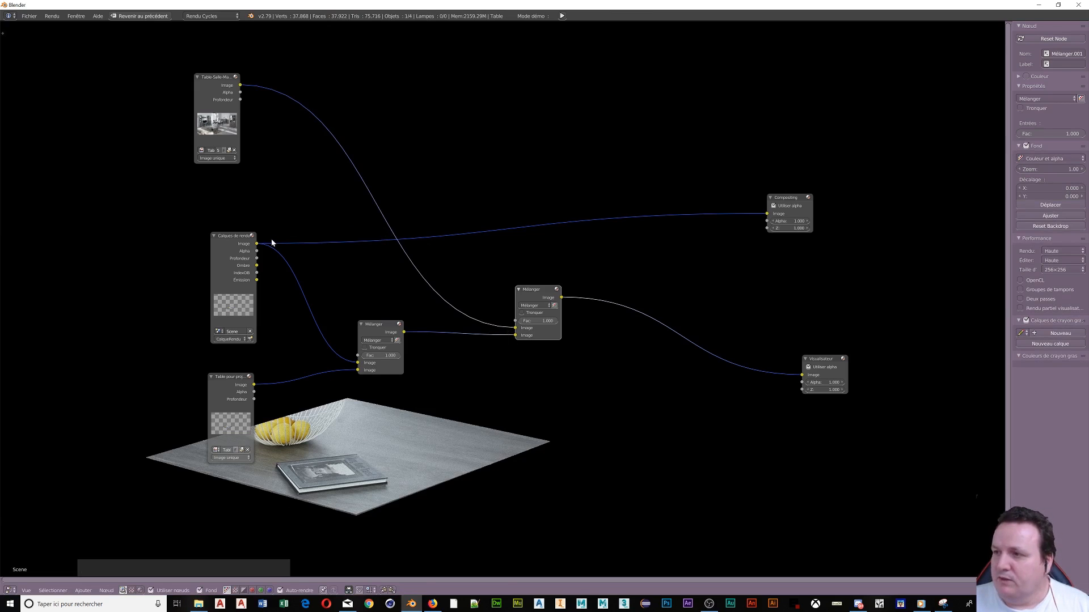
Step: Add an ID Mask converter node between the render layers node and the Mix nodes
key("shift+a")
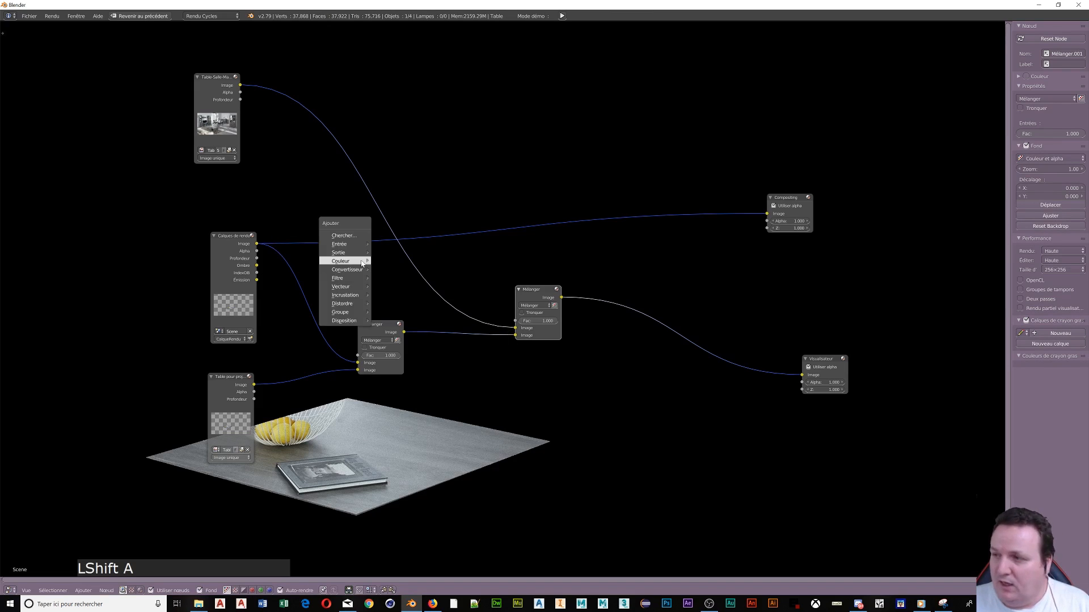
mouse_move(363, 263)
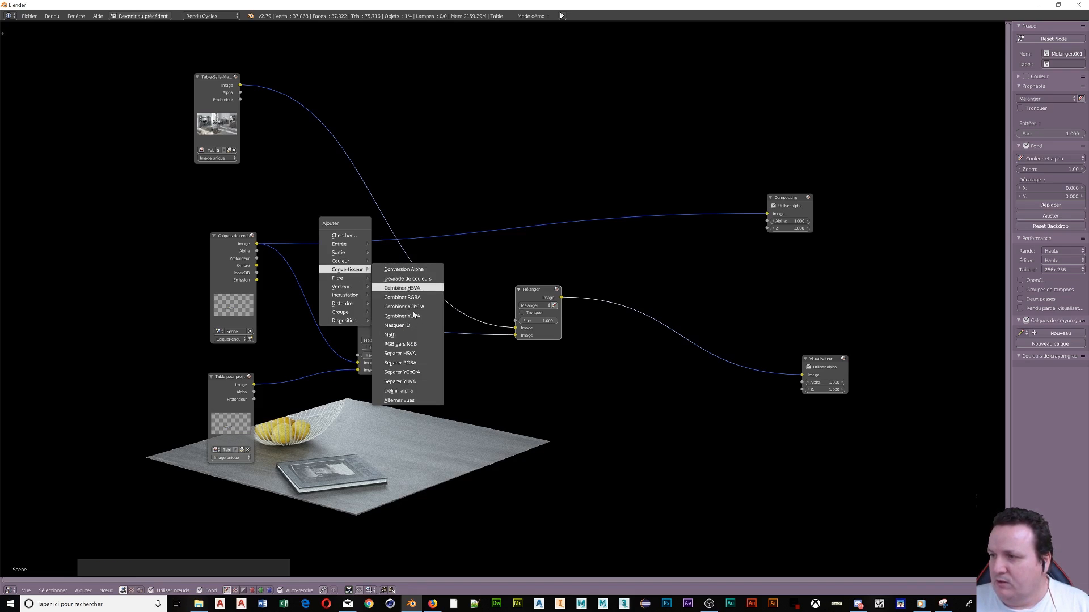
left_click(397, 318)
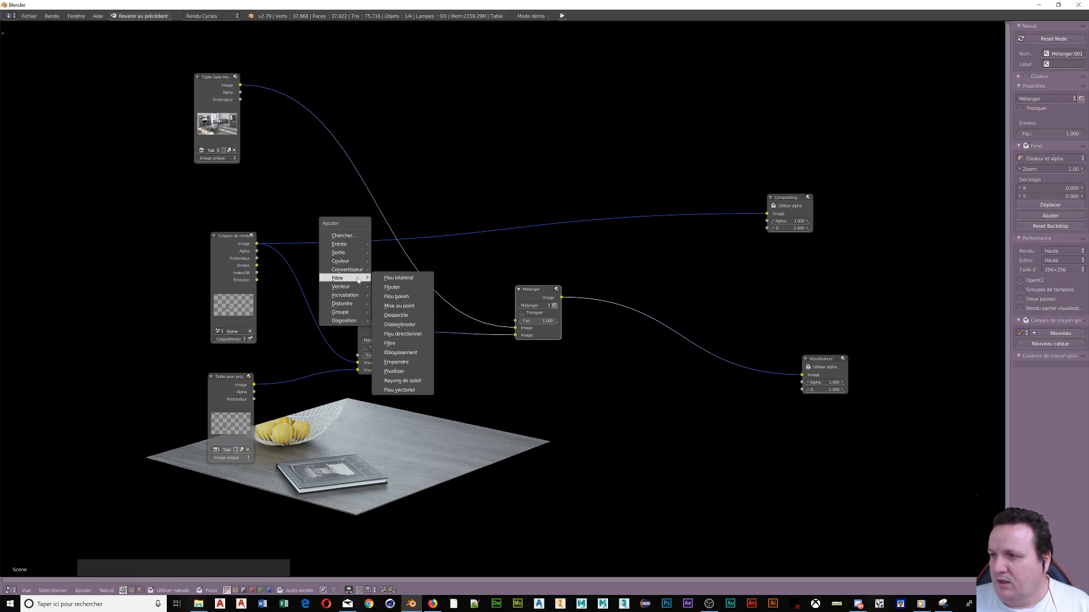
mouse_move(361, 272)
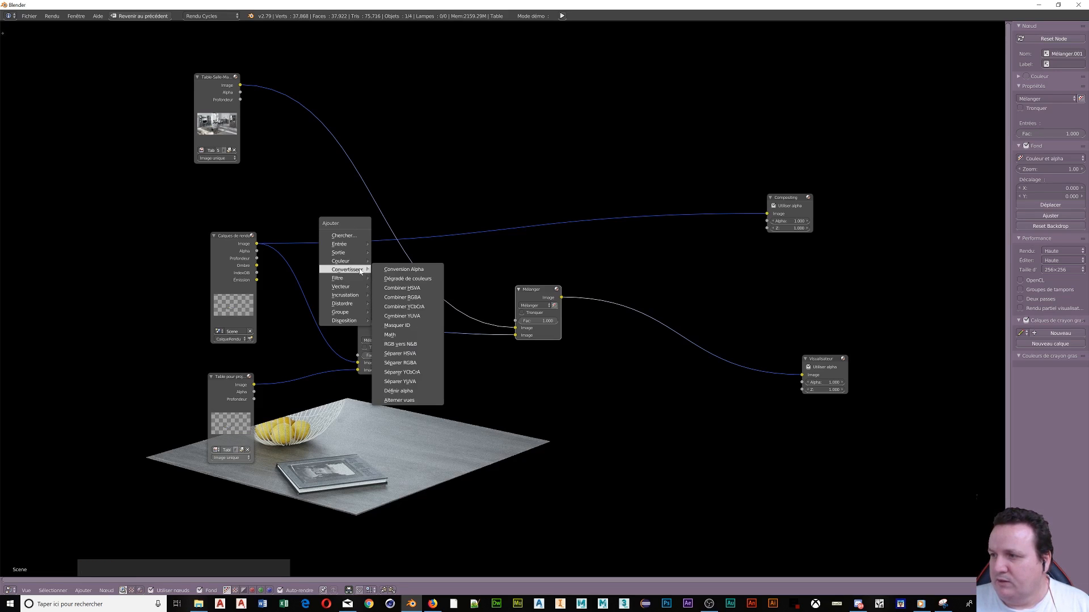
left_click(397, 325)
left_click(332, 260)
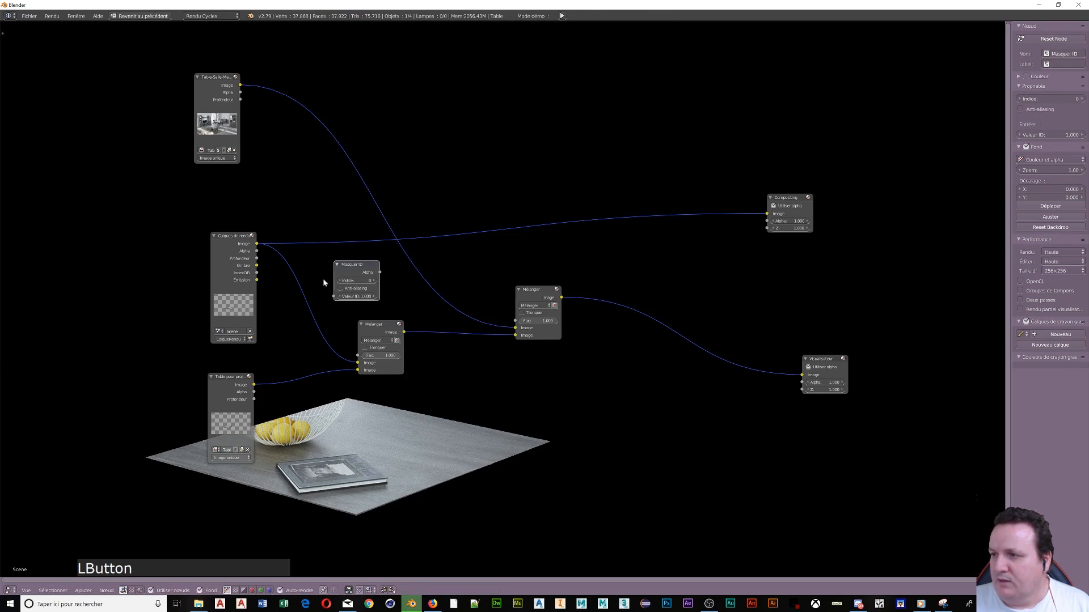
Step: Set the ID Mask index to 2, and link it between the render layers' IndexOB pass and the second Mix node's factor
double_click(375, 281)
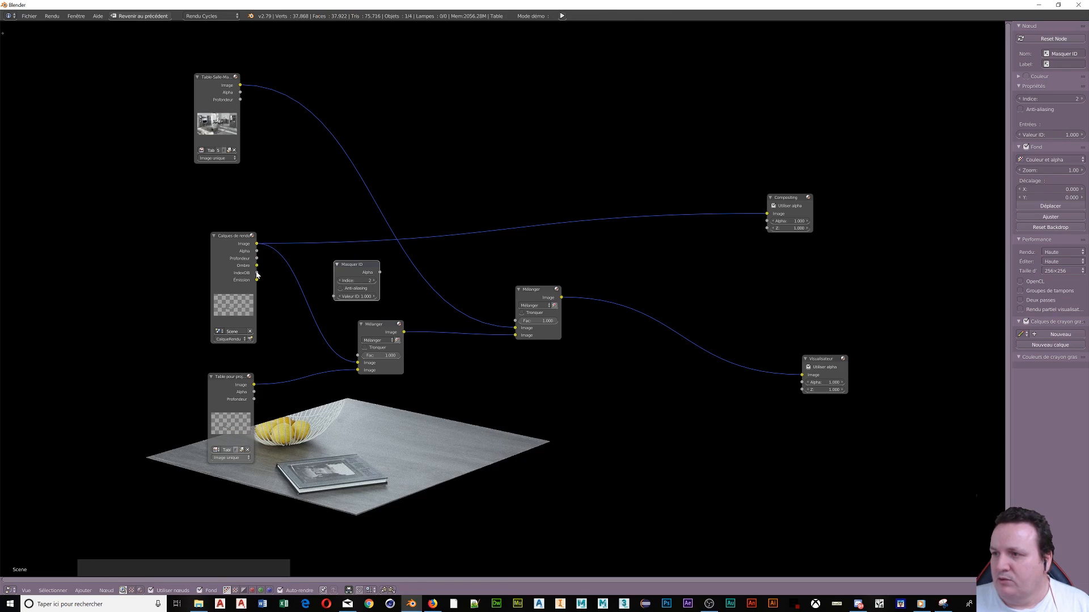
left_click_drag(257, 274, 515, 321)
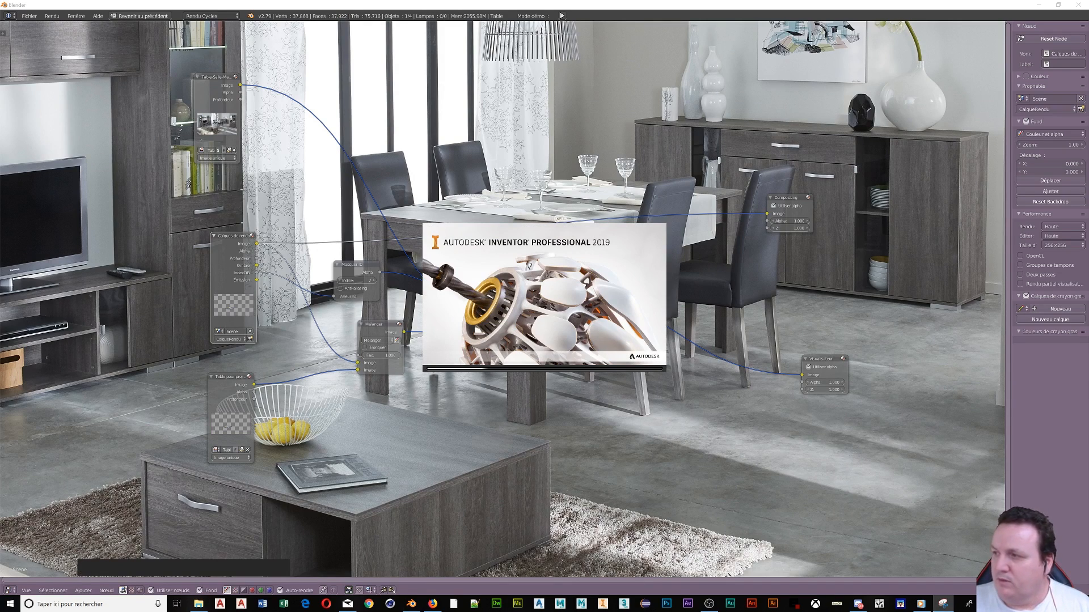
left_click(822, 485)
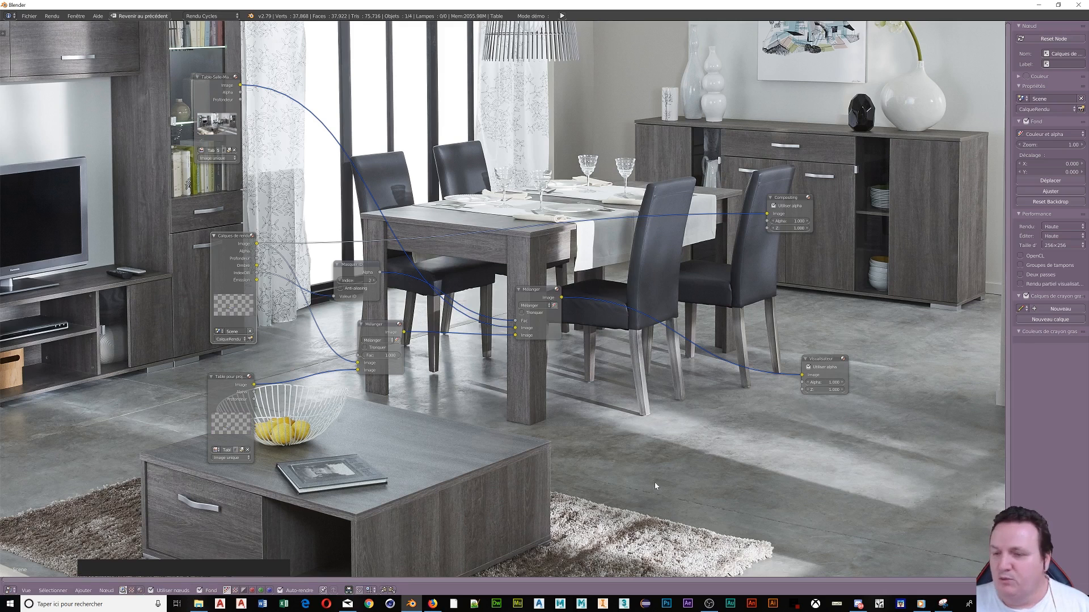
Step: Move the Compositing output node farther from the Mix nodes, and dismiss the Autodesk Inventor window
scroll(657, 480, "down", 1)
scroll(655, 483, "down", 2)
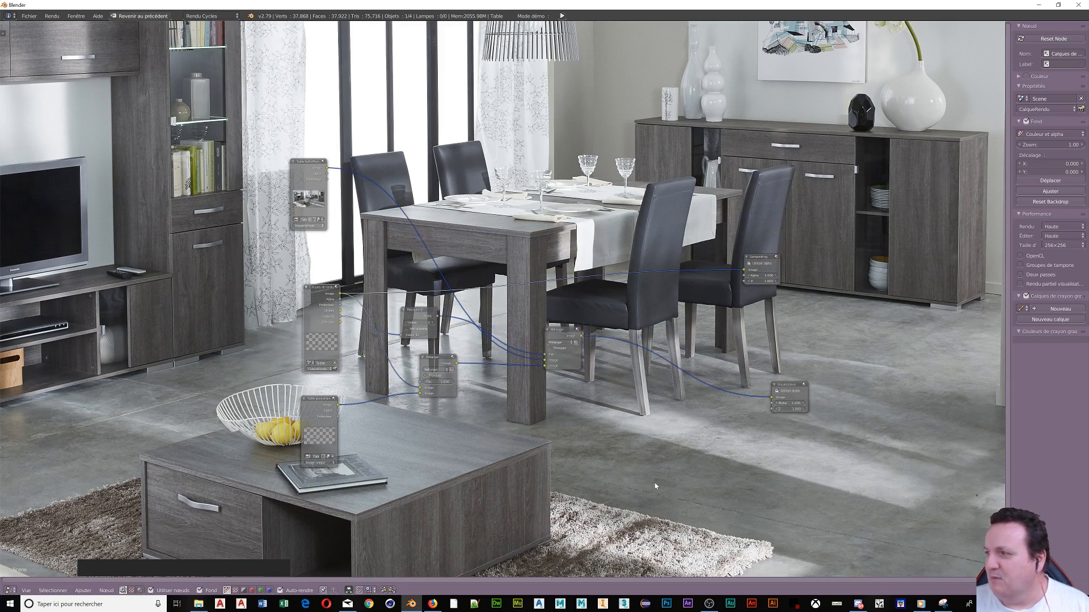
middle_click_drag(599, 392, 392, 315)
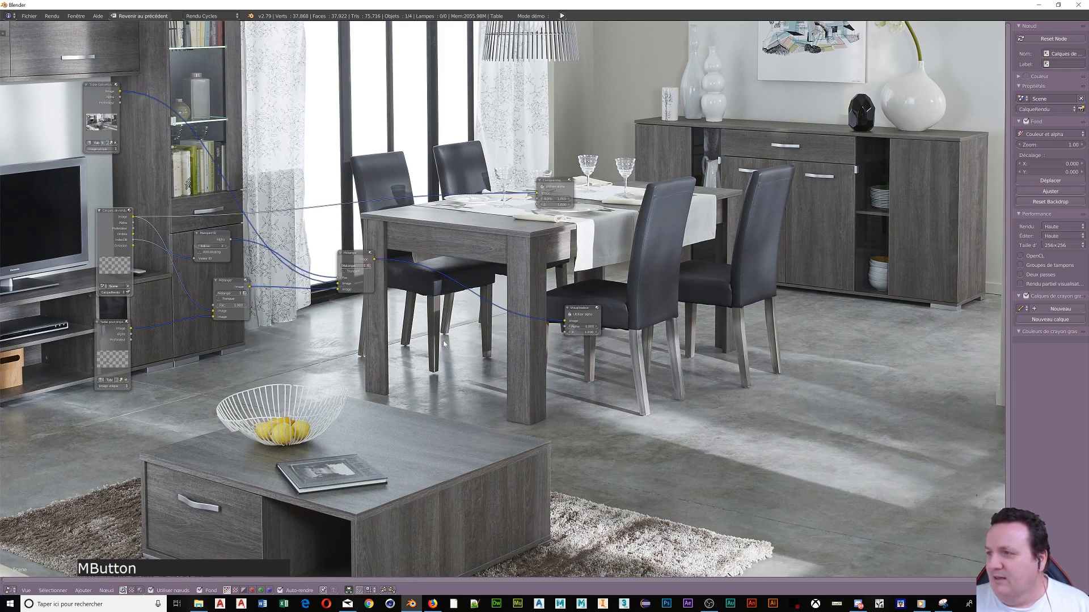
left_click(555, 180)
left_click_drag(556, 180, 731, 159)
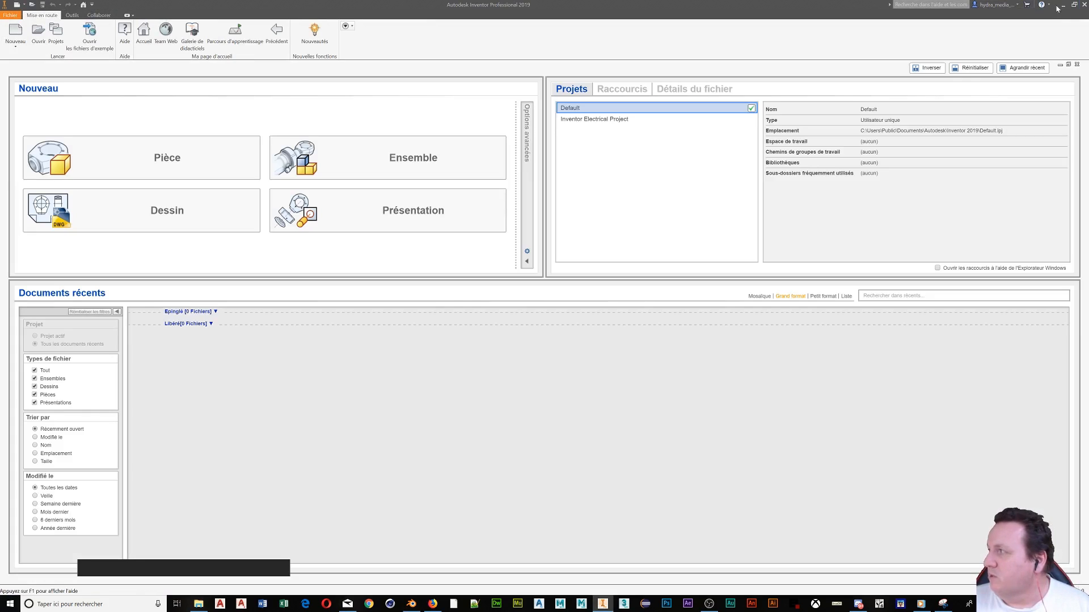
left_click(1062, 6)
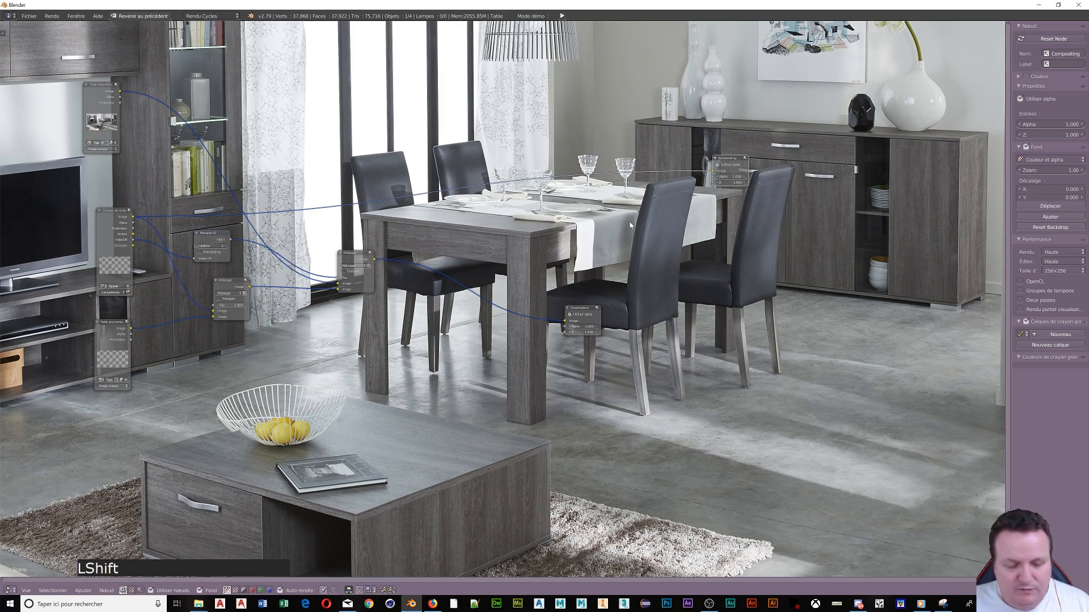
Step: Insert a third Mix color node into the link between the render layers' image and the Compositing output
key("shift+a")
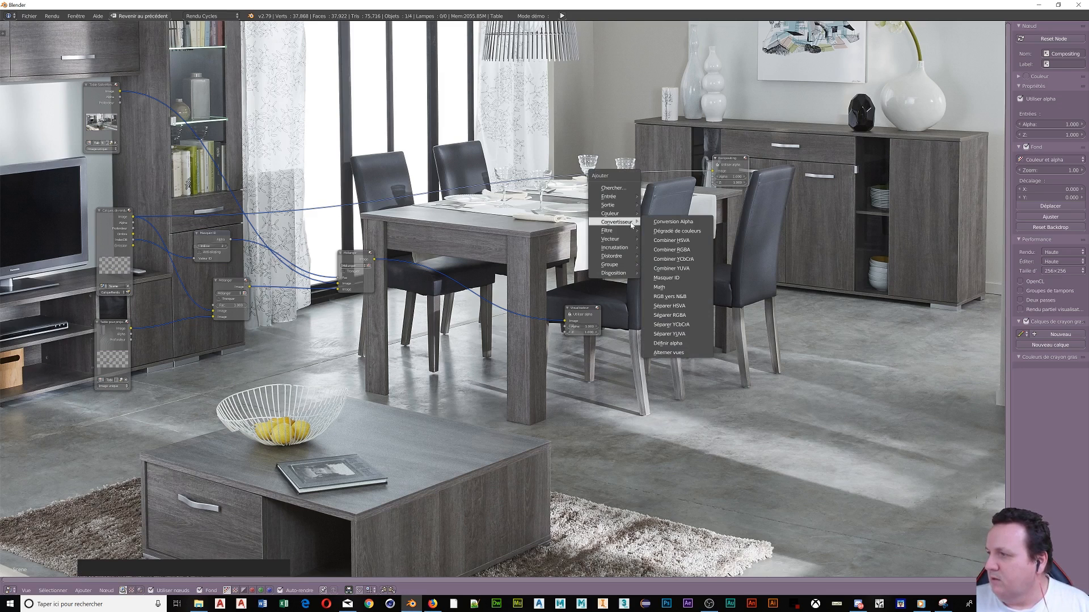
mouse_move(624, 213)
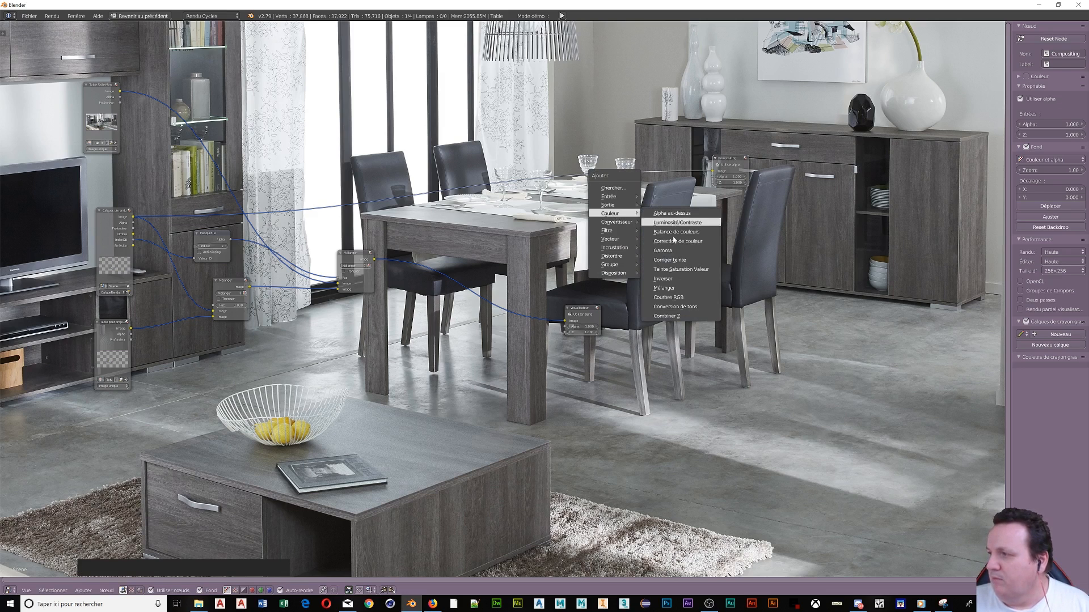
left_click(672, 287)
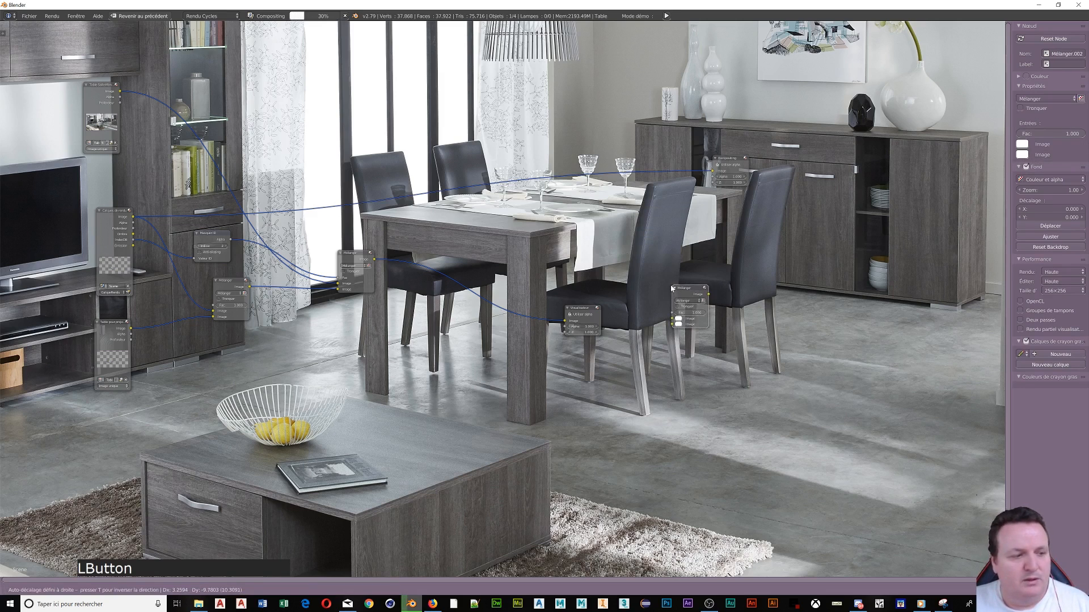
left_click(642, 132)
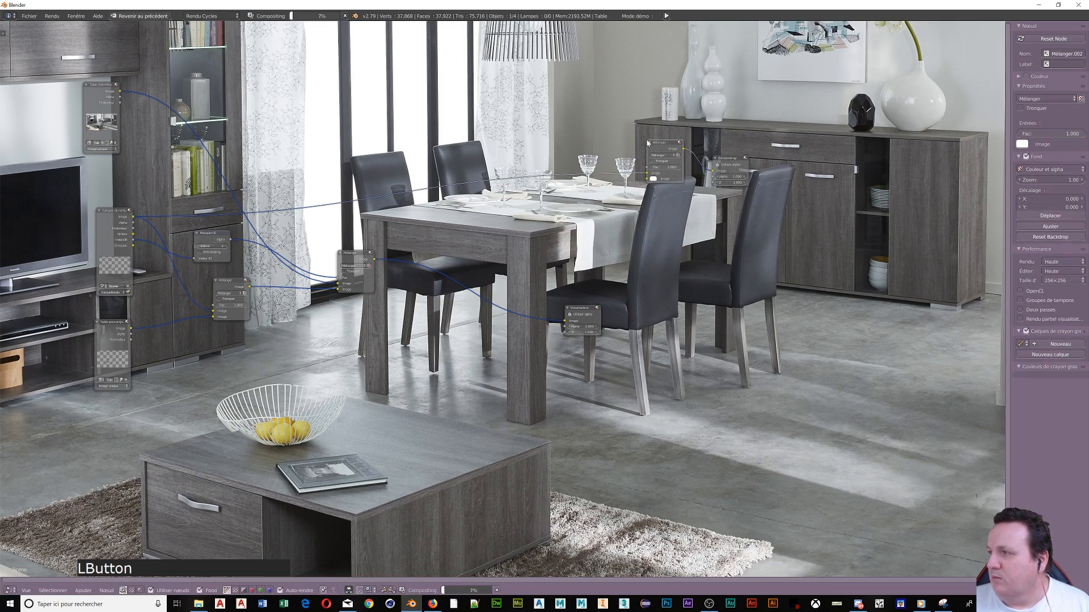
Step: Set the second Mix node's blend mode to Multiply, and move the third Mix node farther away from the Compositing output
left_click(356, 267)
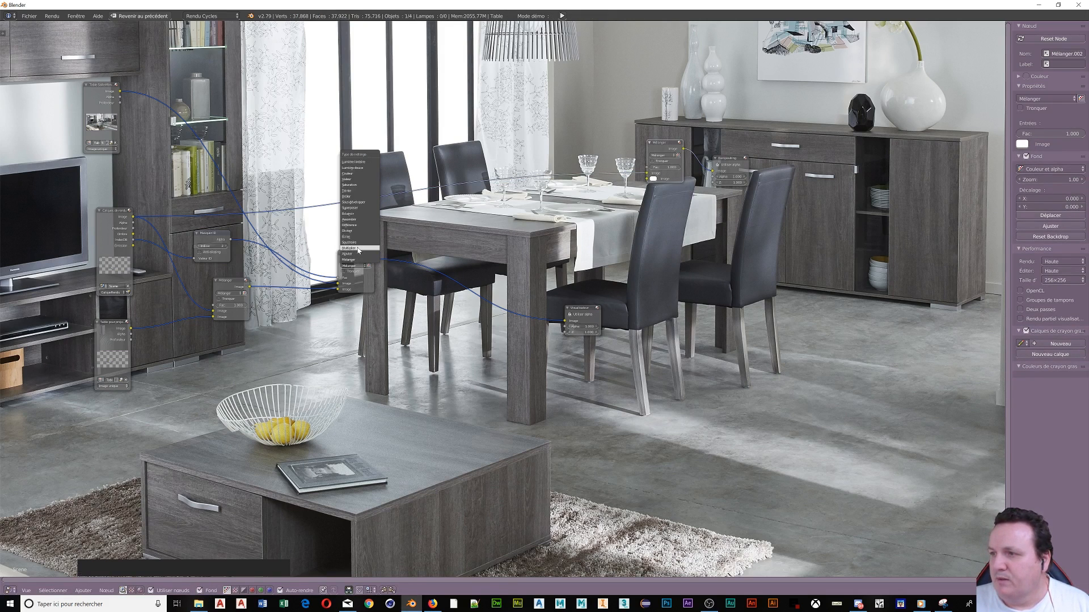
left_click(358, 249)
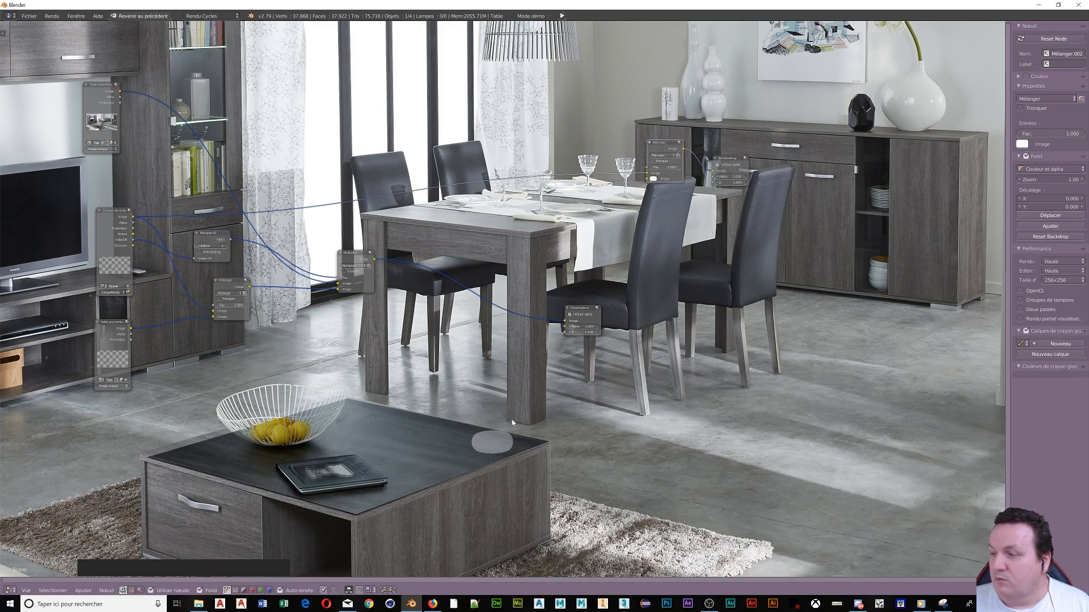
left_click_drag(663, 147, 516, 116)
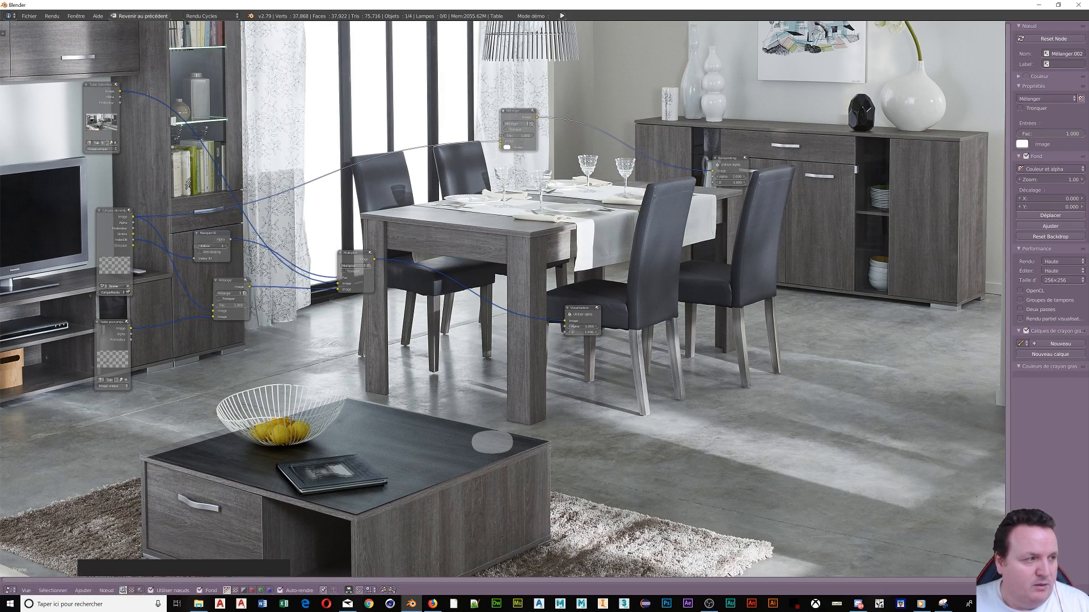
middle_click(977, 496)
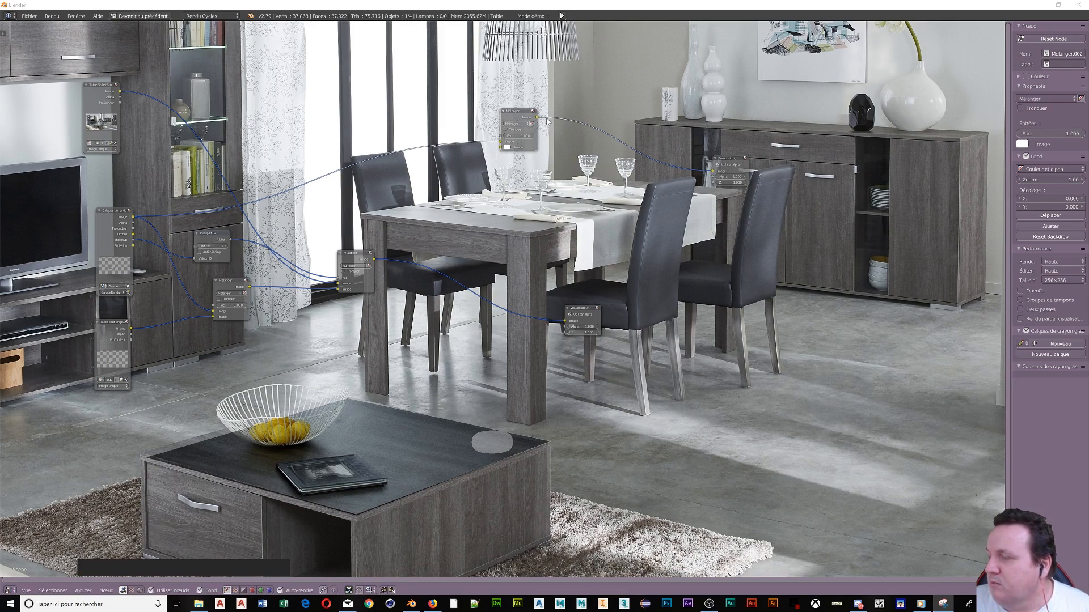
left_click_drag(539, 122, 539, 121)
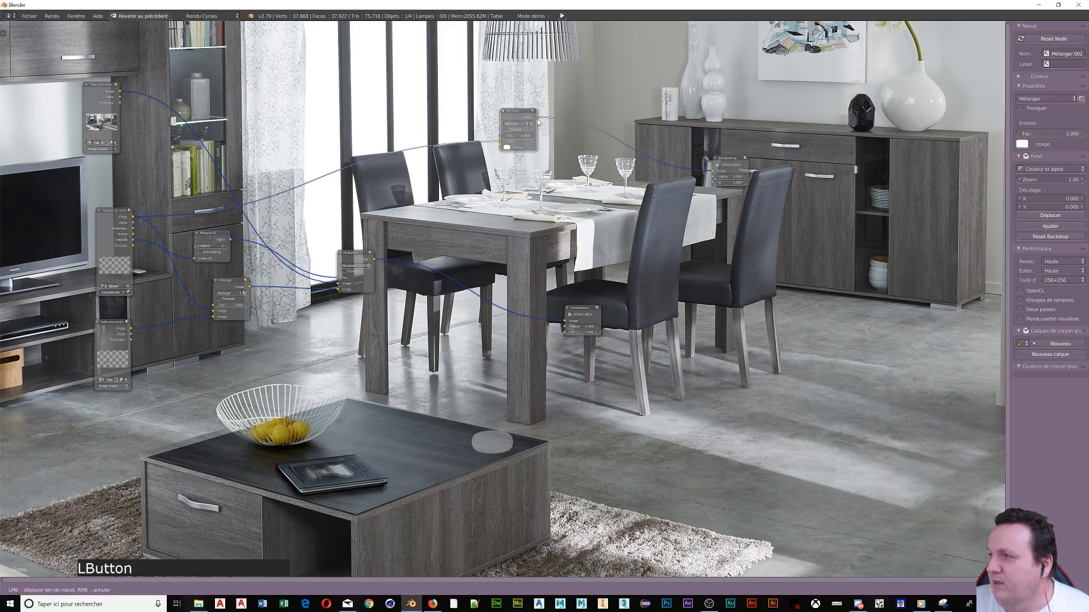
left_click_drag(572, 90, 571, 92)
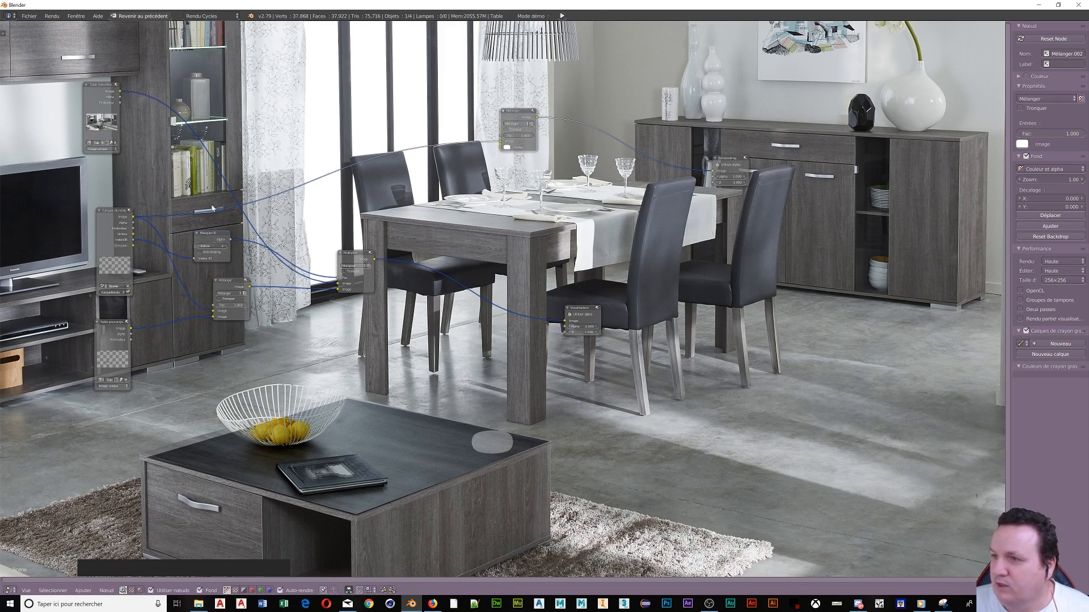
Step: Duplicate the ID Mask node and place the copy on the link between the render layers and the third Mix node
left_click(199, 238)
key("shift+d")
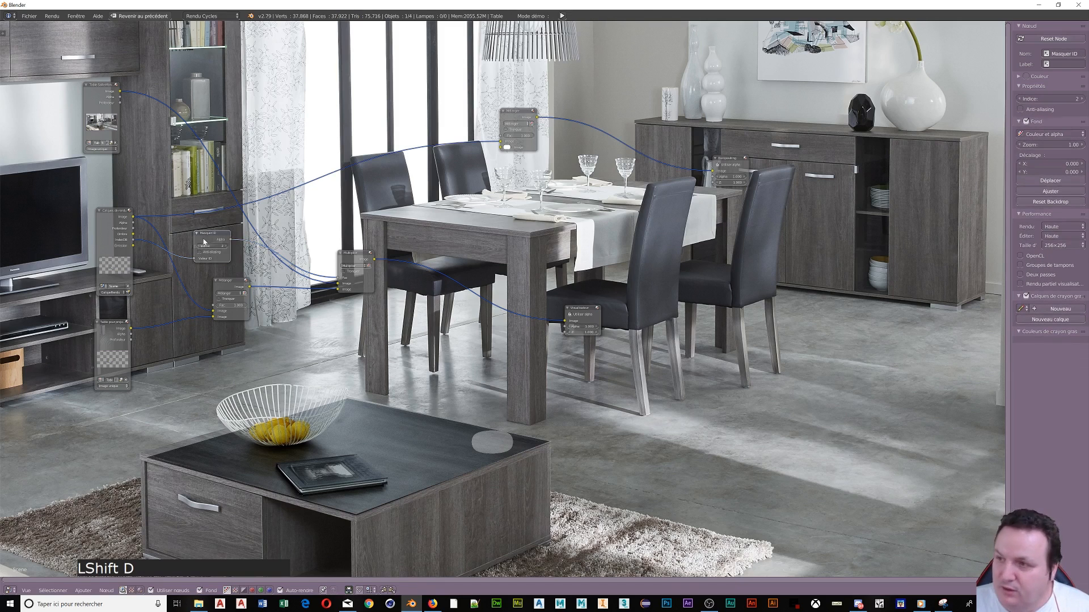
left_click(283, 194)
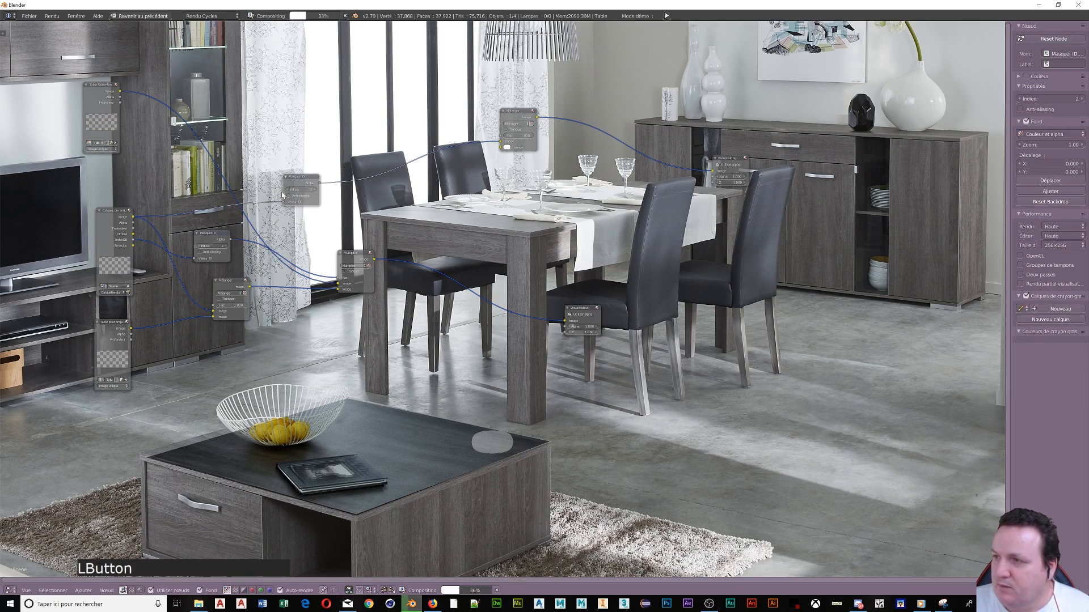
Step: Set the duplicated ID Mask node's index to 1, move it off the image link, and feed it the render layers' object index
left_click(288, 189)
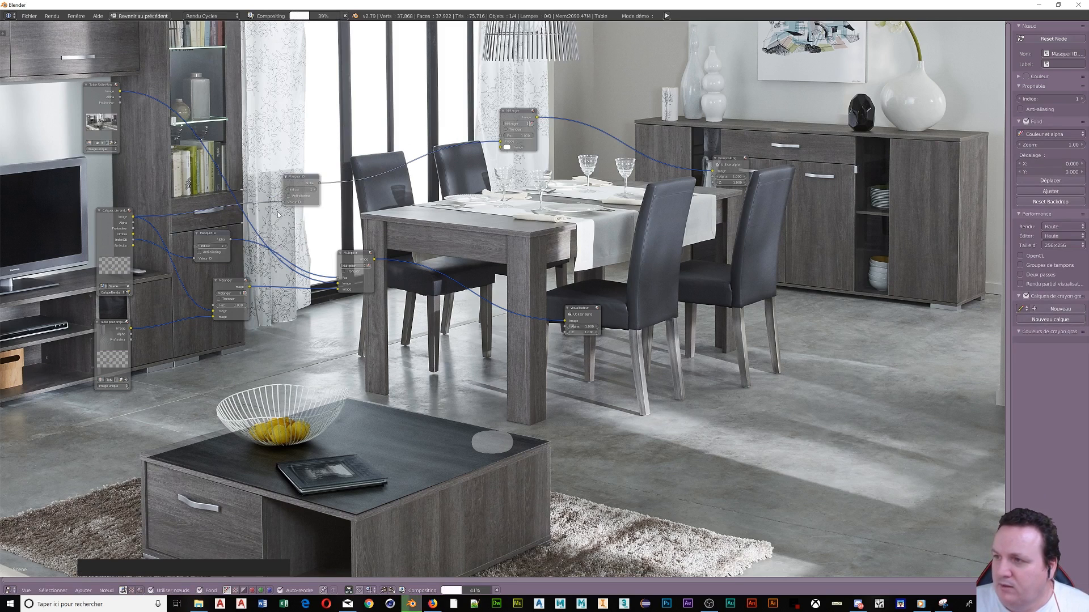
left_click_drag(289, 202, 315, 215)
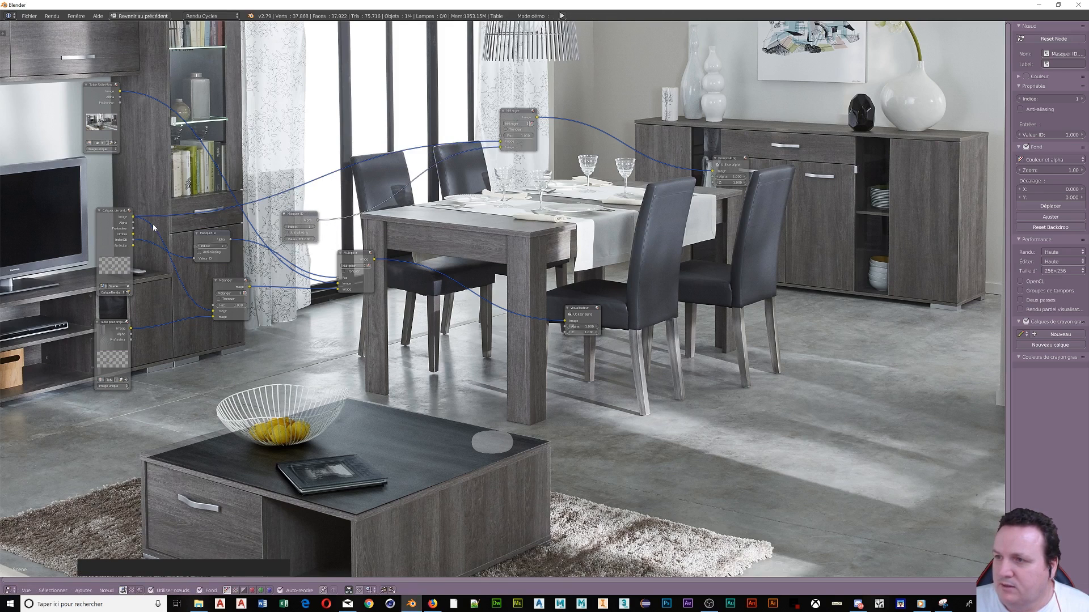
left_click_drag(133, 240, 284, 239)
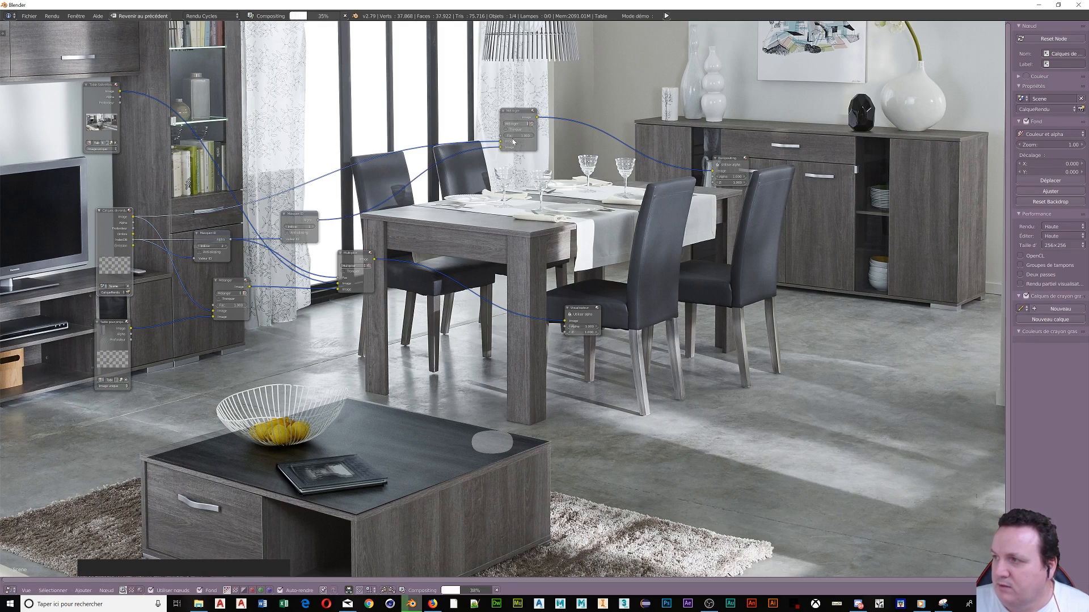
Step: Wire the duplicated ID Mask's alpha and the Multiply node's image into the third Mix node, and preview its result in the backdrop
mouse_move(501, 142)
left_mouse_down()
mouse_move(495, 135)
mouse_move(504, 140)
left_mouse_up()
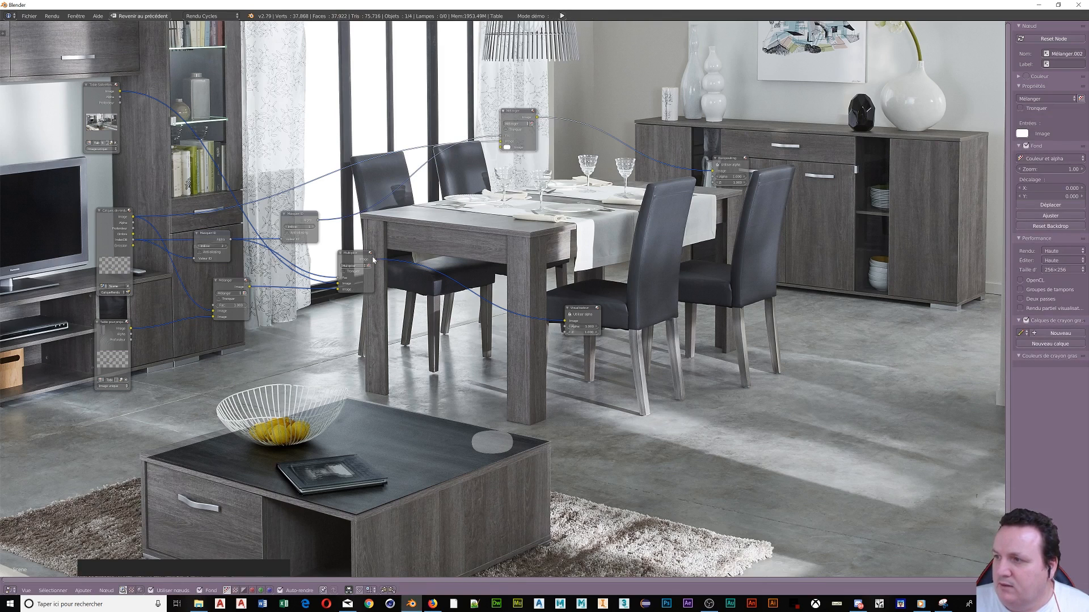
left_click_drag(375, 261, 500, 148)
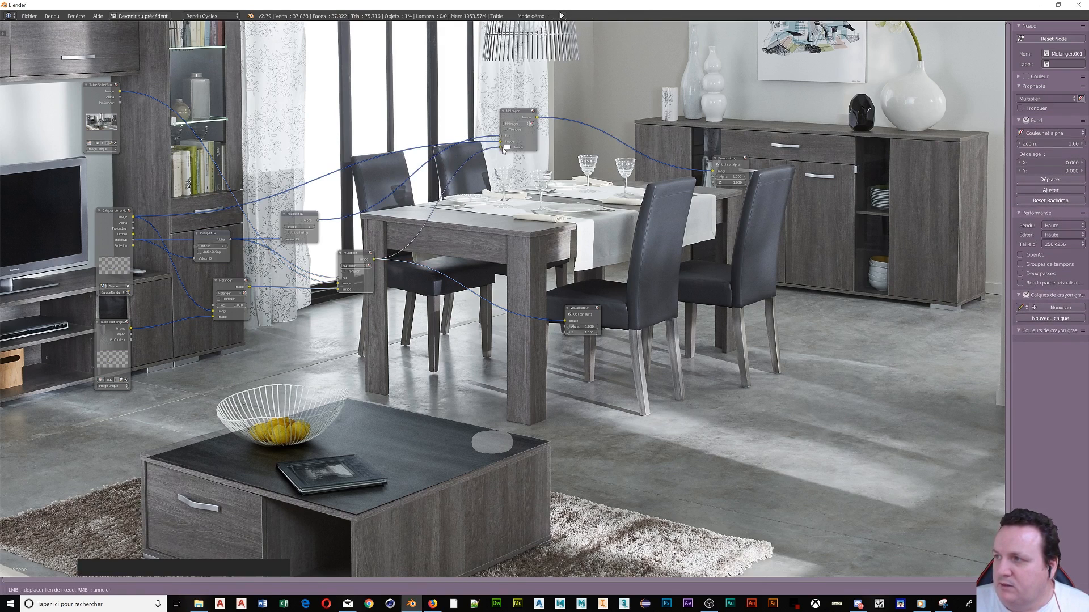
left_click(516, 118)
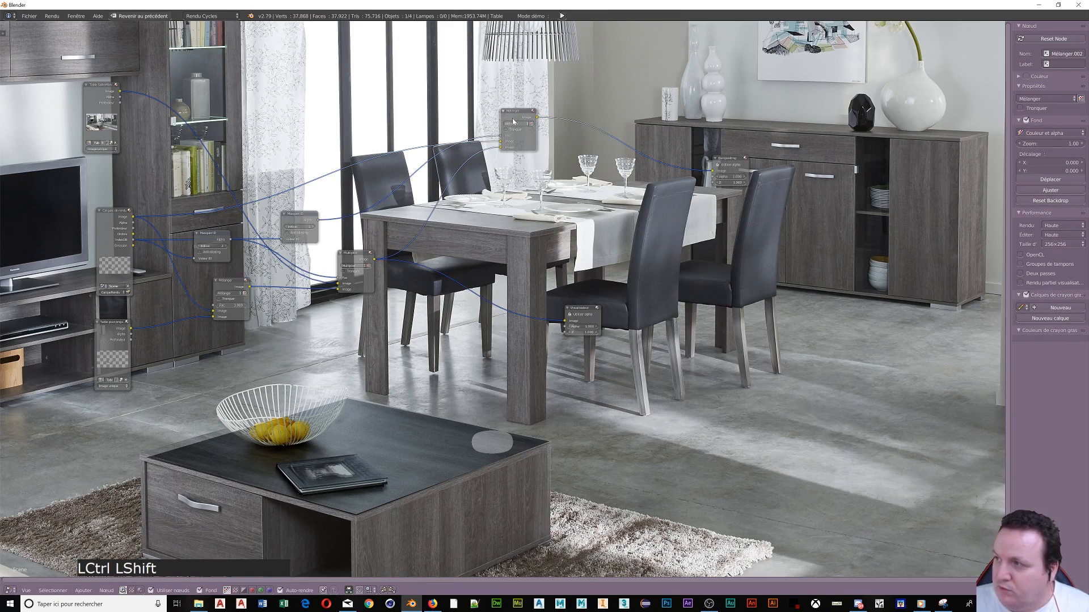
left_click(514, 121, "ctrl+shift")
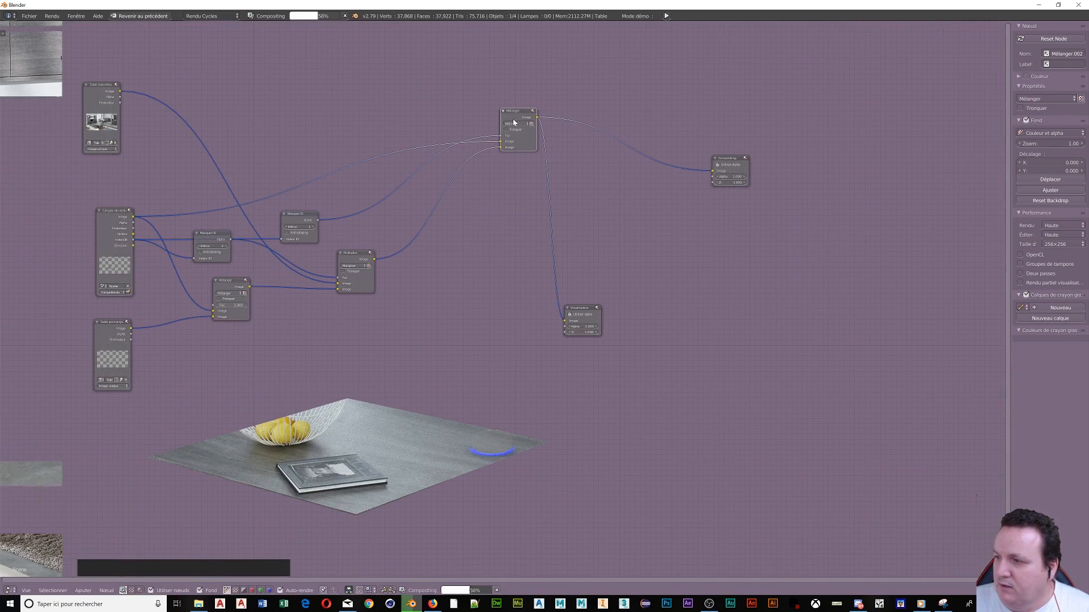
key("shift")
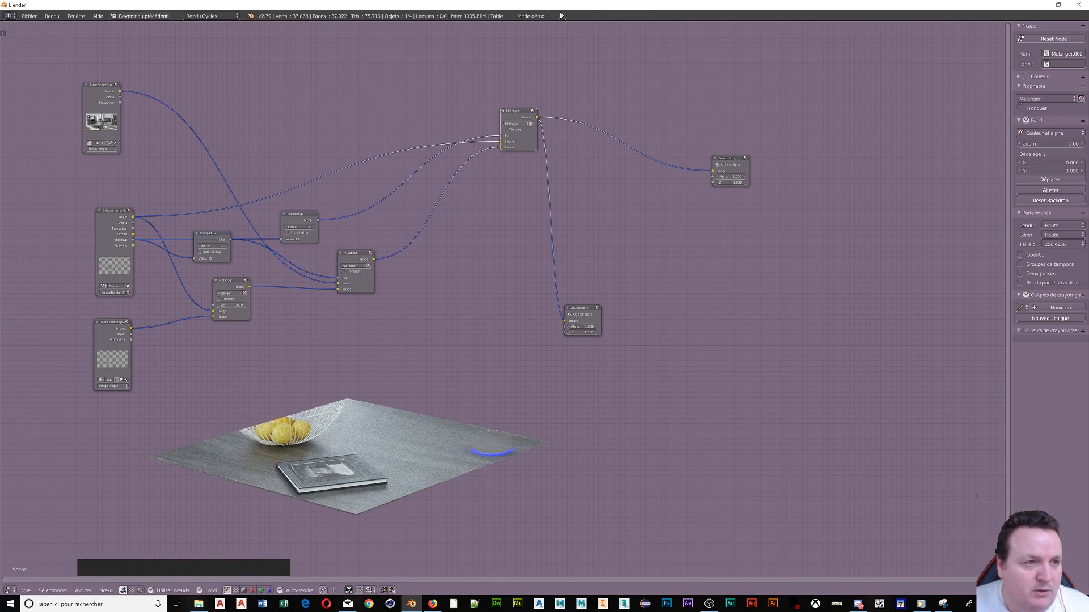
Step: Try swapping the index values of the two ID Mask nodes
middle_click(943, 604)
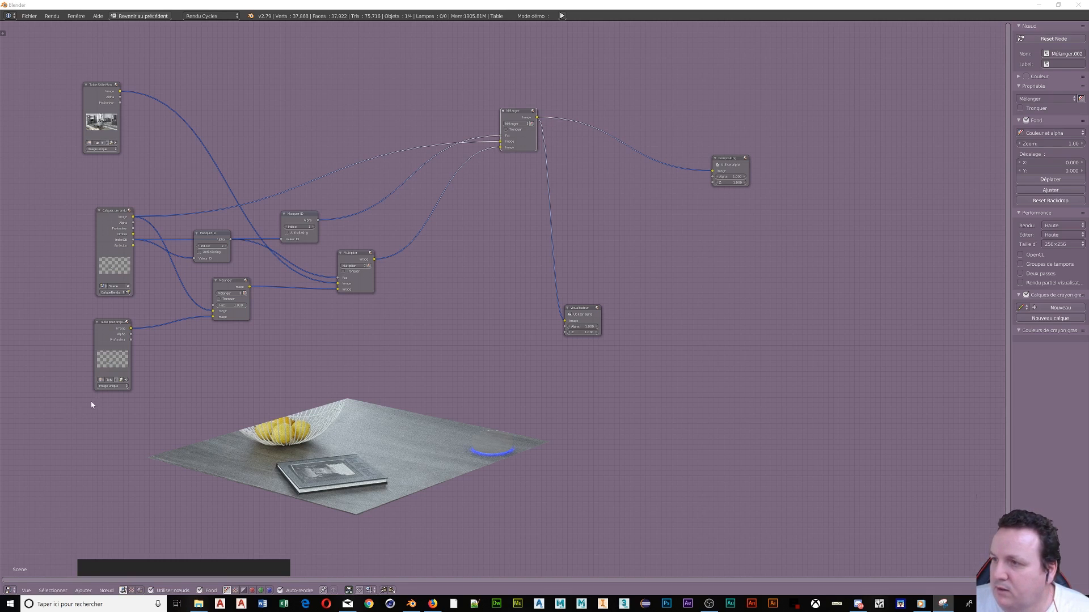
left_click(199, 247)
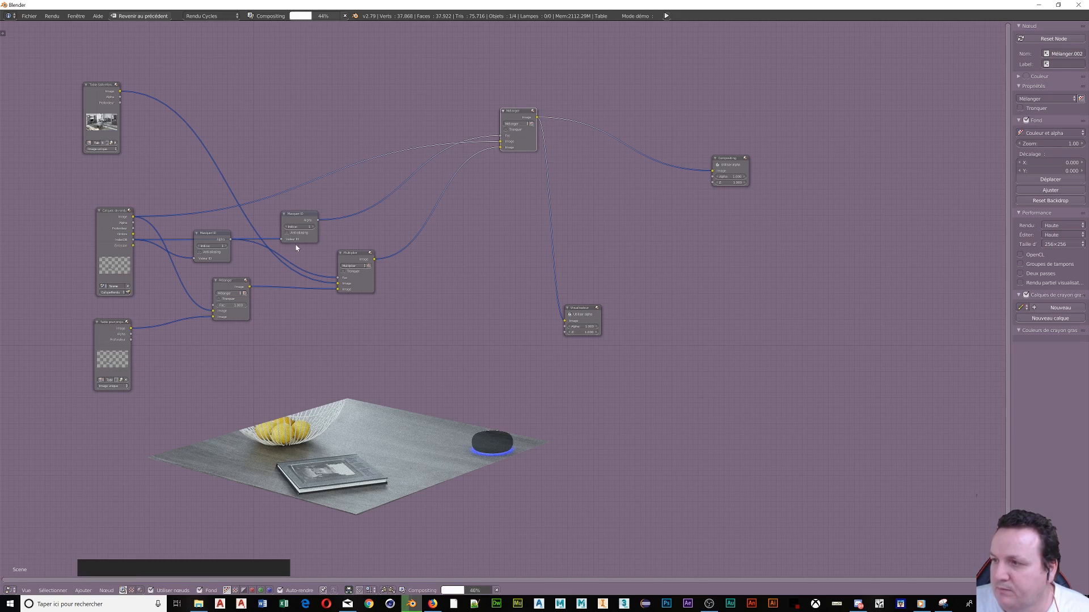
left_click(311, 227)
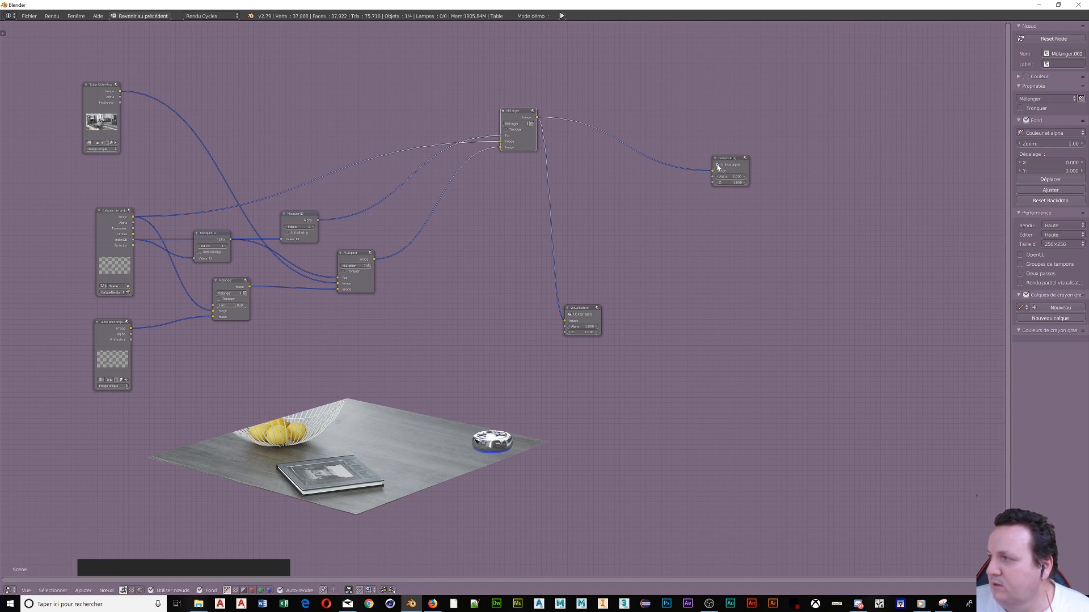
Step: Disconnect the third Mix node from the Compositing output, and set the first Mix node's blend mode to Divide
left_click_drag(712, 170, 661, 163)
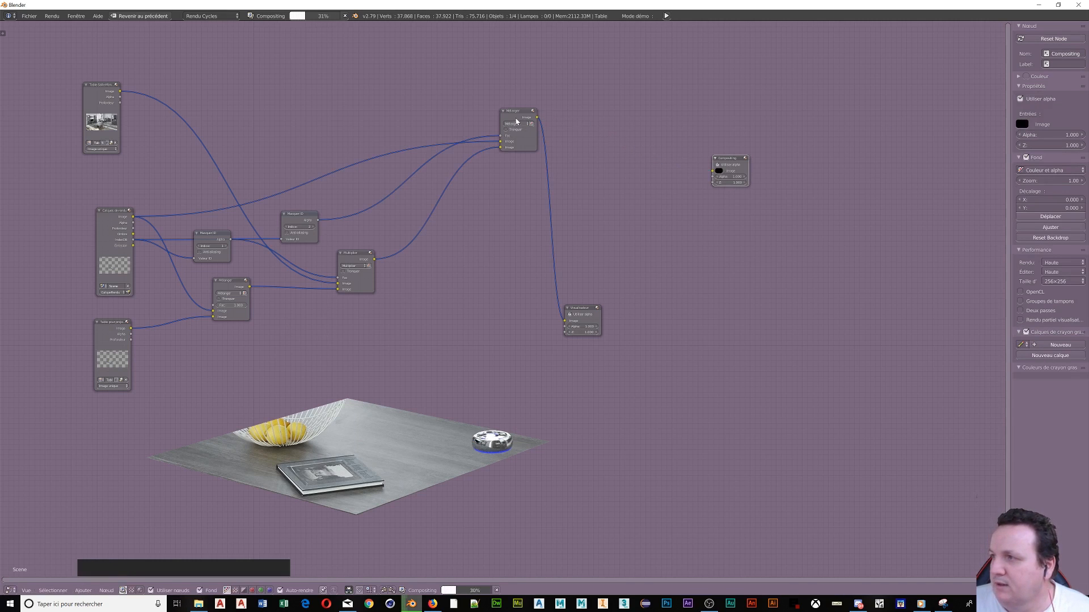
left_click_drag(517, 121, 490, 202)
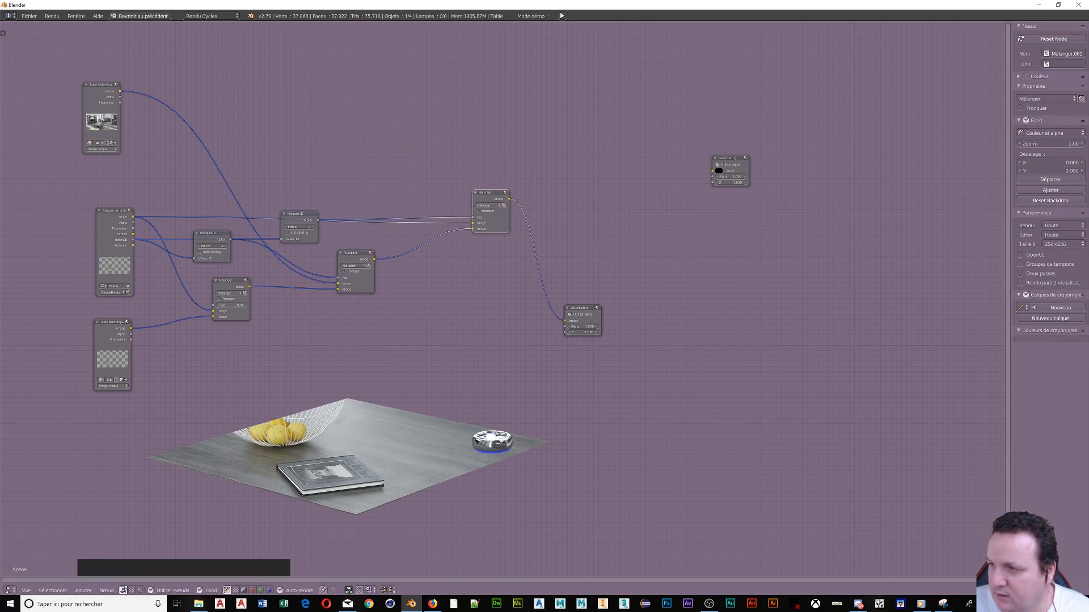
left_click(229, 293)
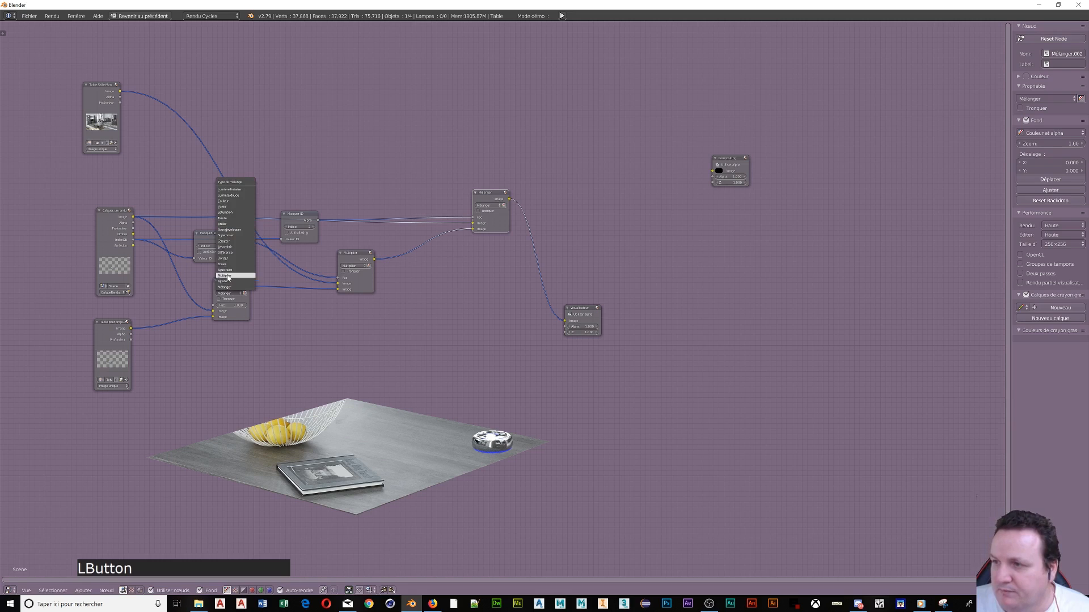
left_click(226, 259)
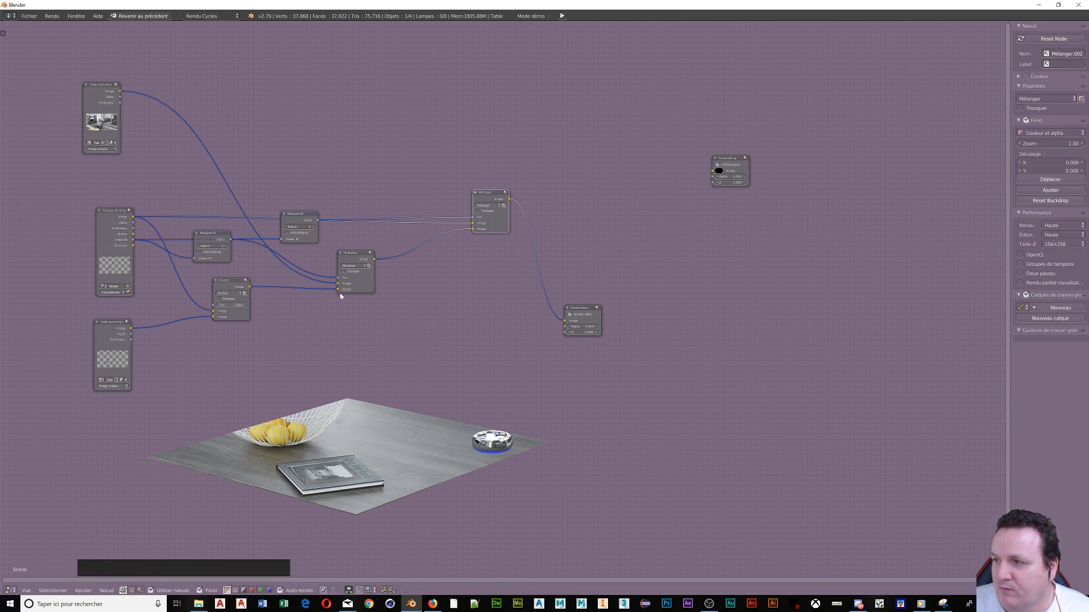
Step: Reverse the index swap between the original and duplicated ID Mask nodes
left_click(227, 246)
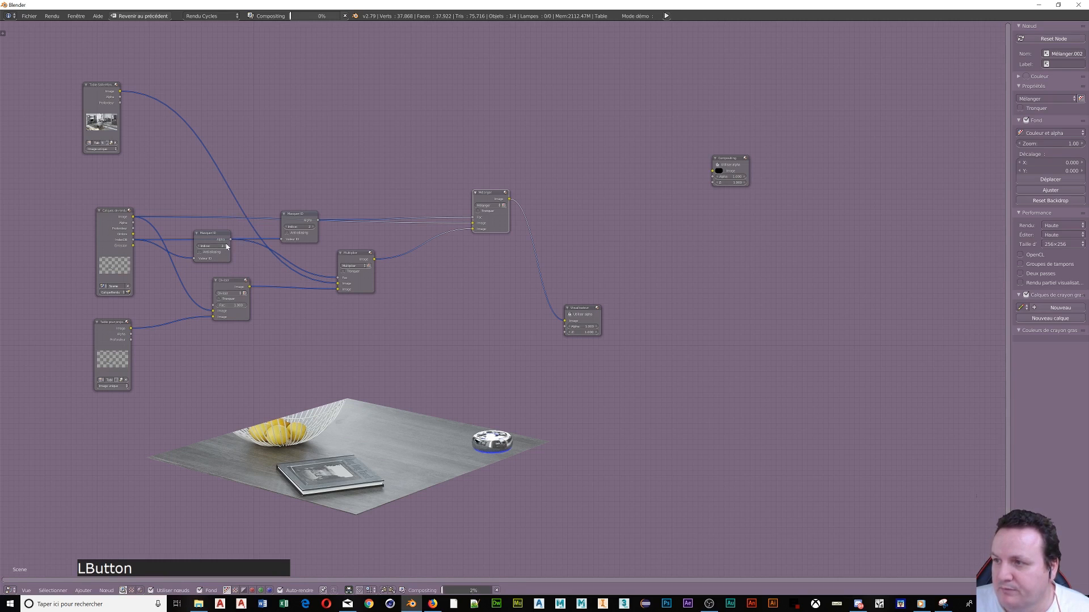
left_click(283, 227)
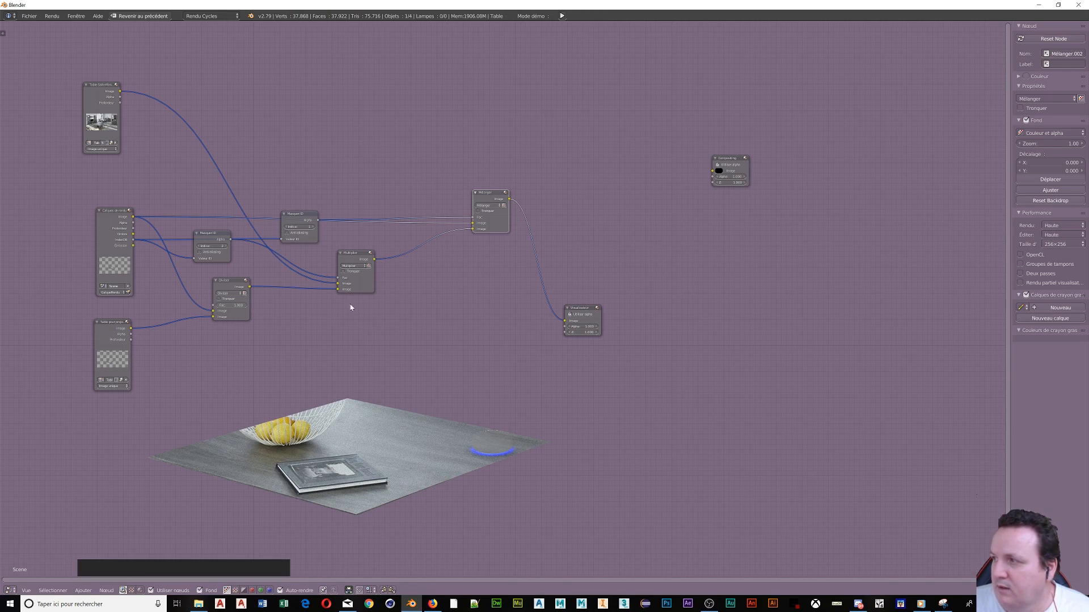
Step: Move the third Mix node away from the Multiply node, preview the Multiply node's result in the backdrop and disconnect the Viewer
left_click_drag(478, 193, 458, 138)
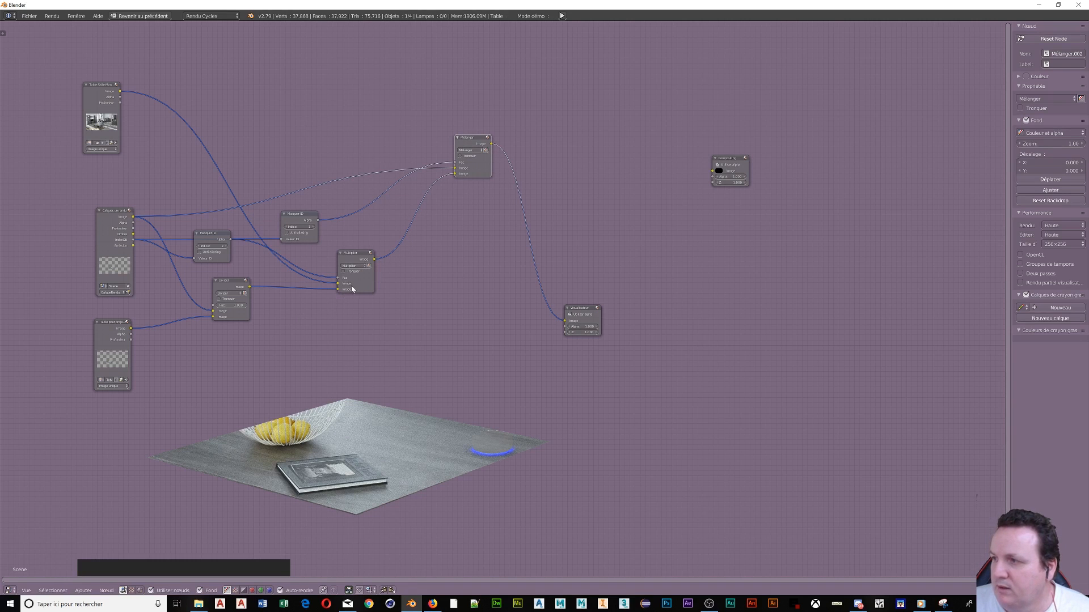
left_click(348, 259)
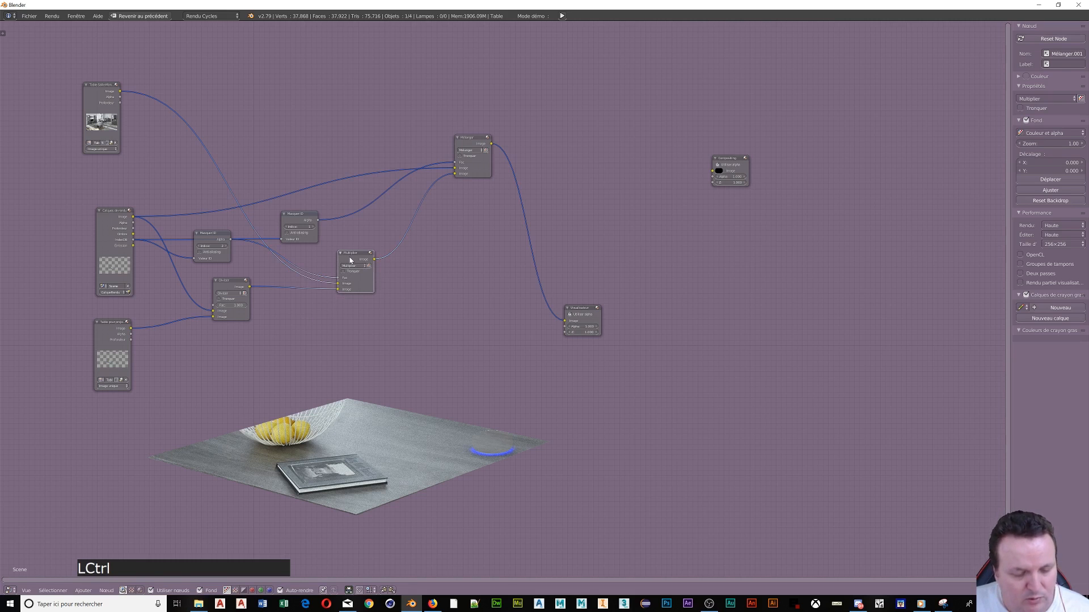
left_click(349, 267, "ctrl+shift")
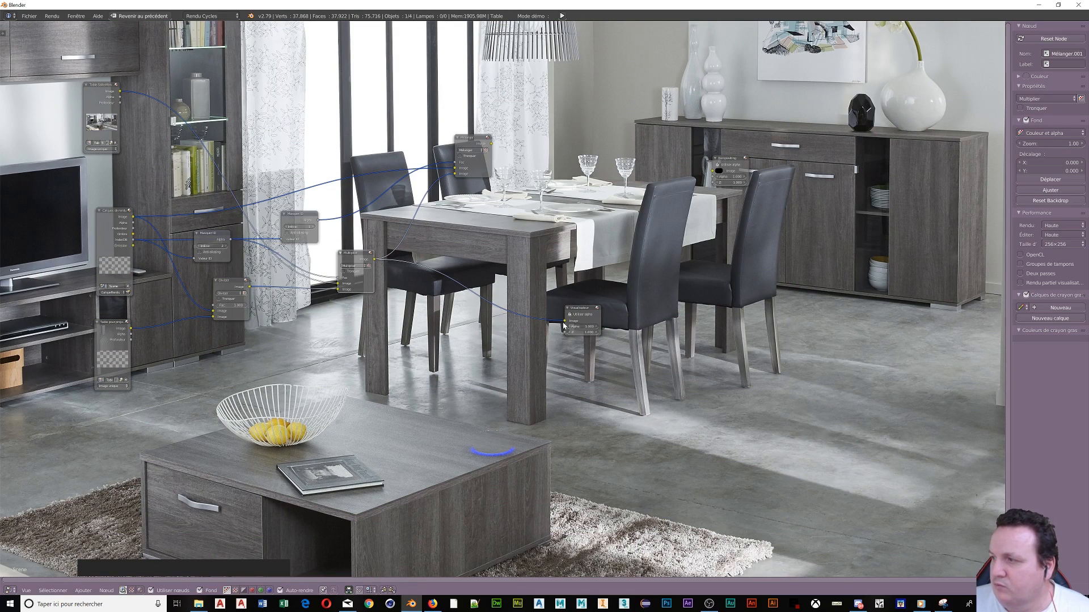
left_click_drag(565, 322, 484, 258)
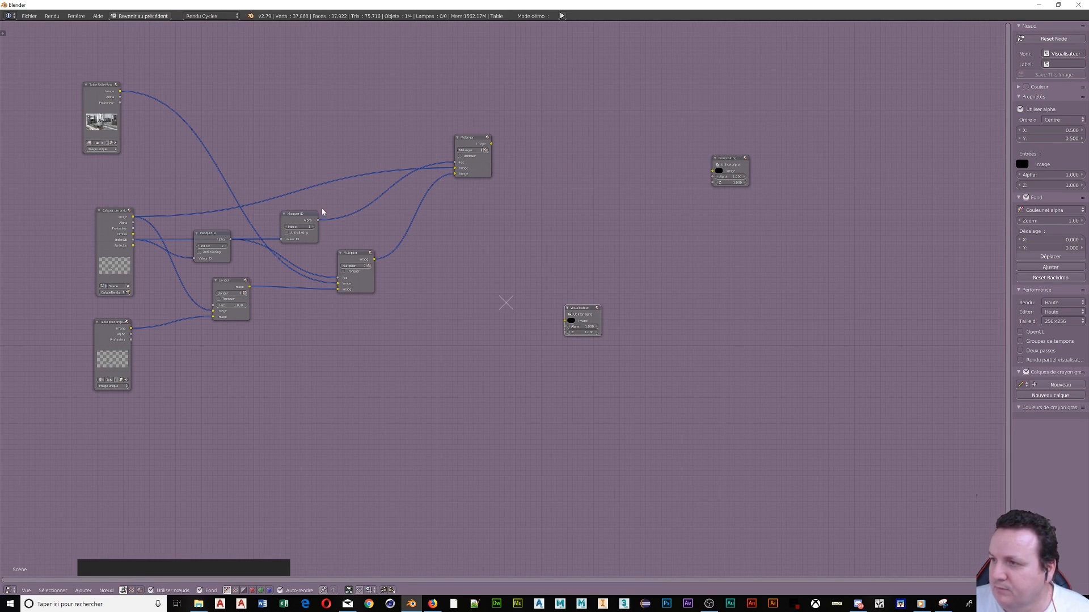
Step: Move the duplicated ID Mask node clear of the others, and swap the third Mix node's two image inputs, previewing the result
left_click_drag(316, 220, 260, 129)
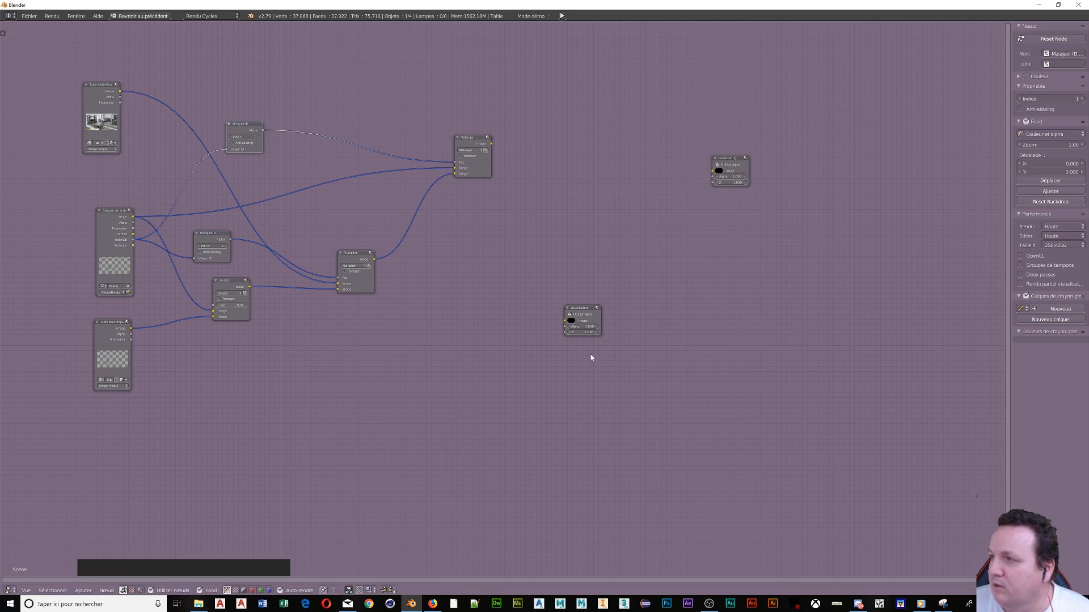
left_click_drag(453, 174, 456, 168)
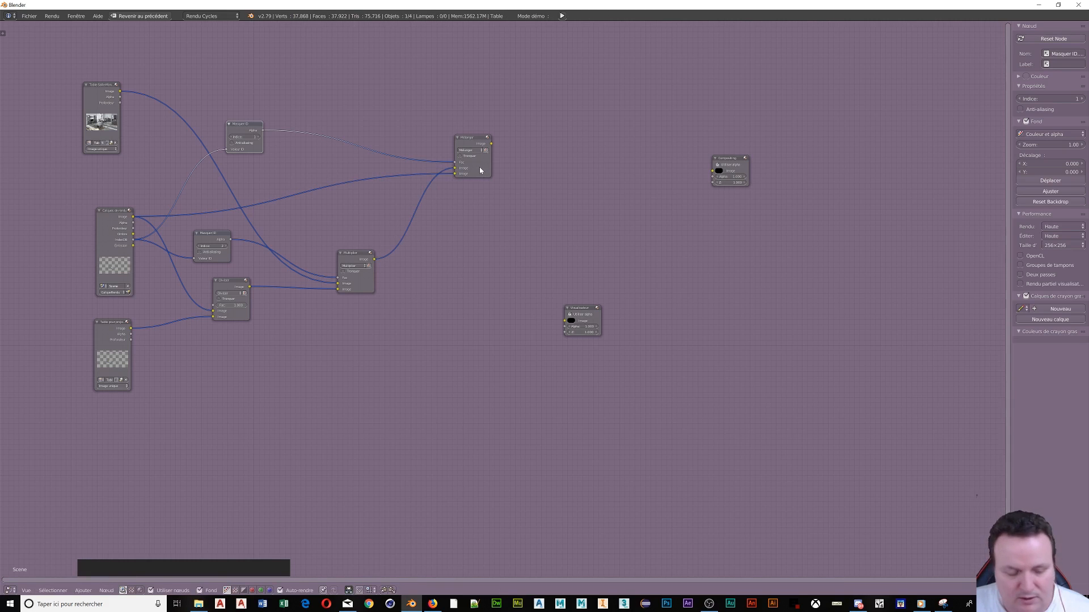
left_click(480, 170)
left_click(482, 171, "ctrl+shift")
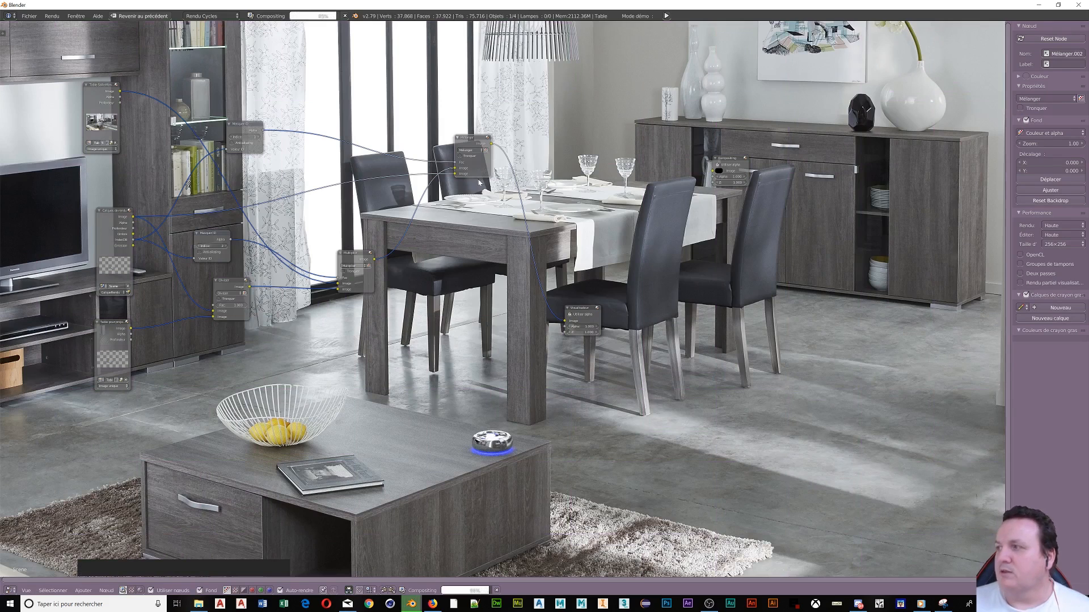
Step: Link the third Mix node's image output to the Compositing output node
scroll(526, 245, "down", 2)
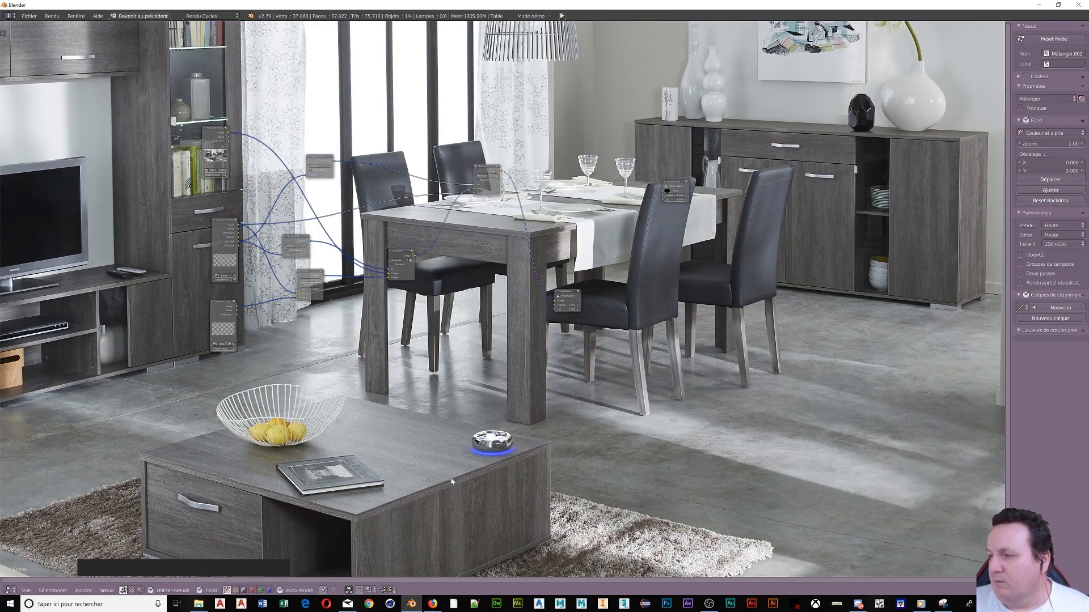
scroll(421, 414, "down", 1)
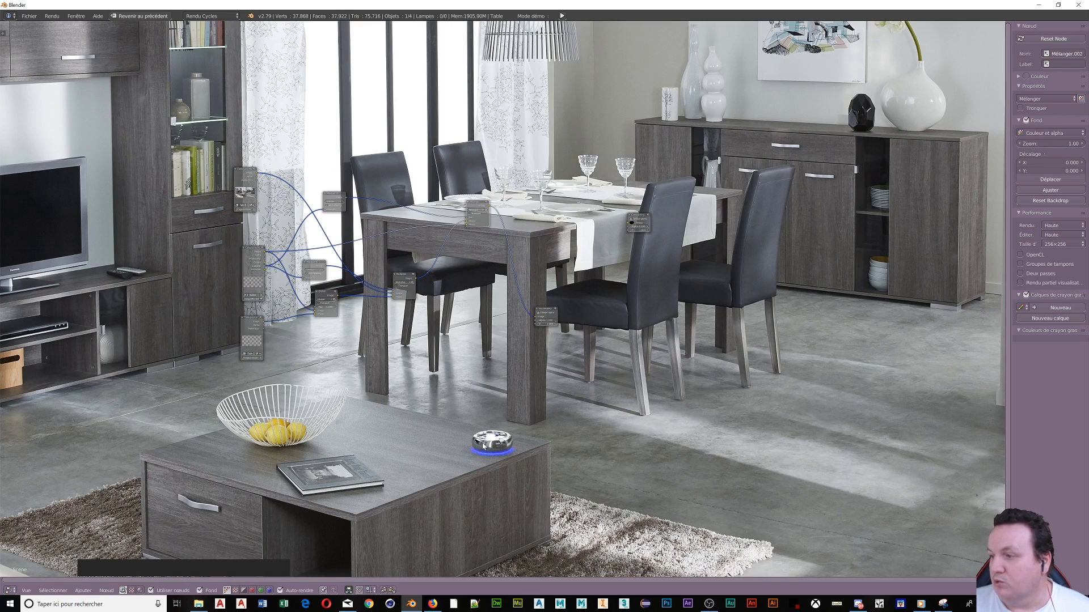
scroll(626, 277, "down", 1)
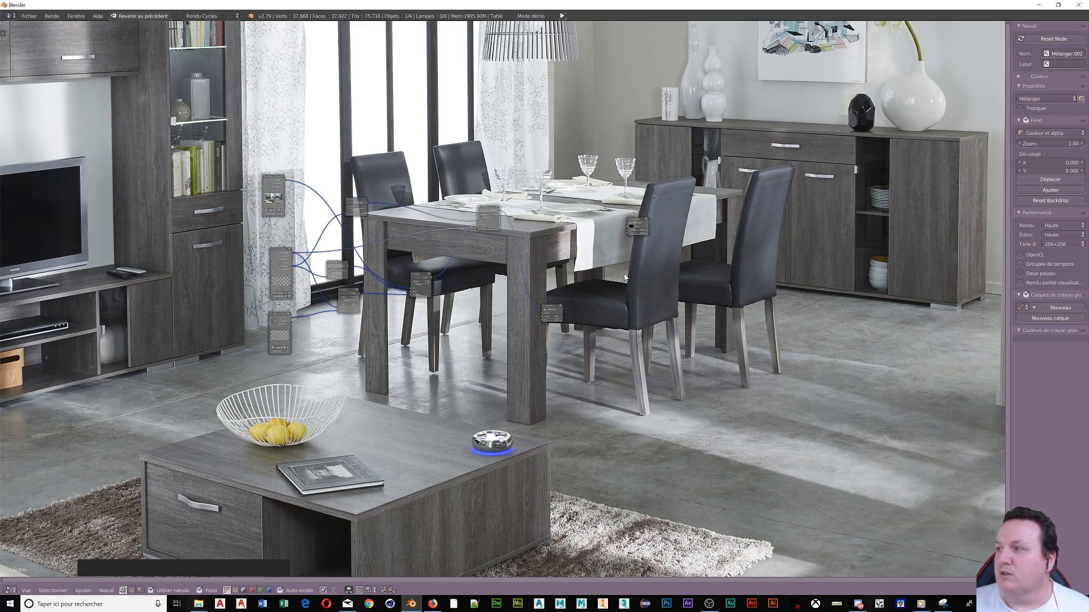
scroll(548, 250, "up", 3)
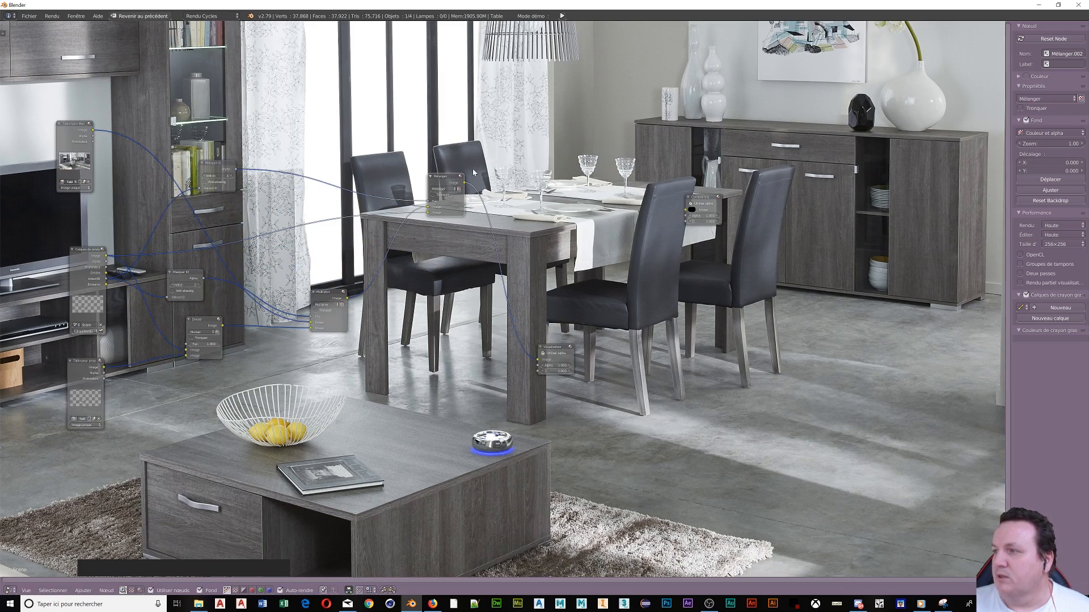
left_click_drag(464, 183, 689, 214)
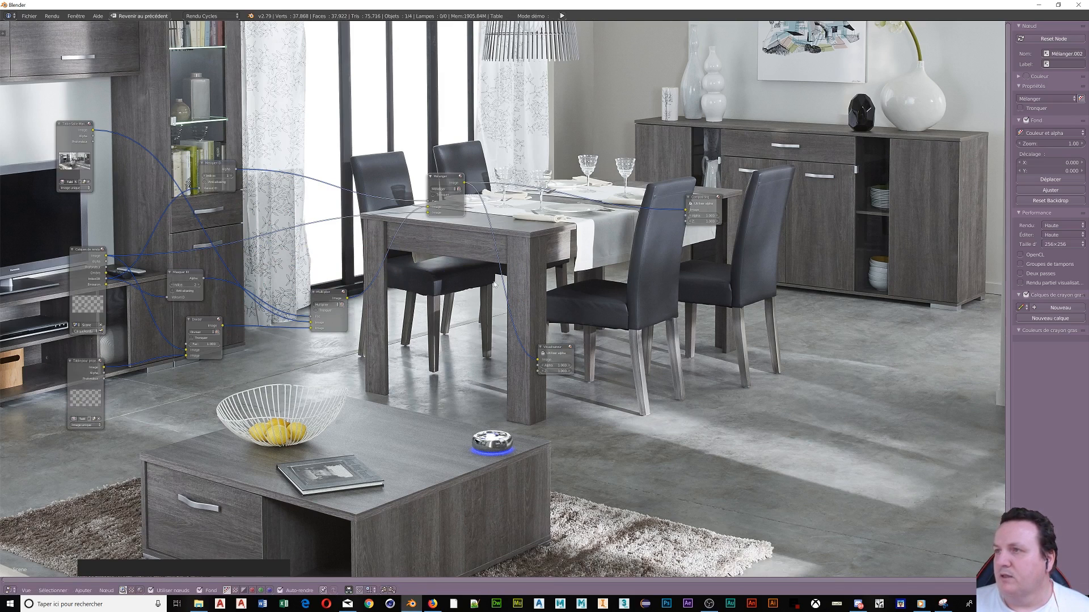
Step: Return from the maximized node editor to the full layout, and switch the rendered-image editor to Properties
left_click(132, 16)
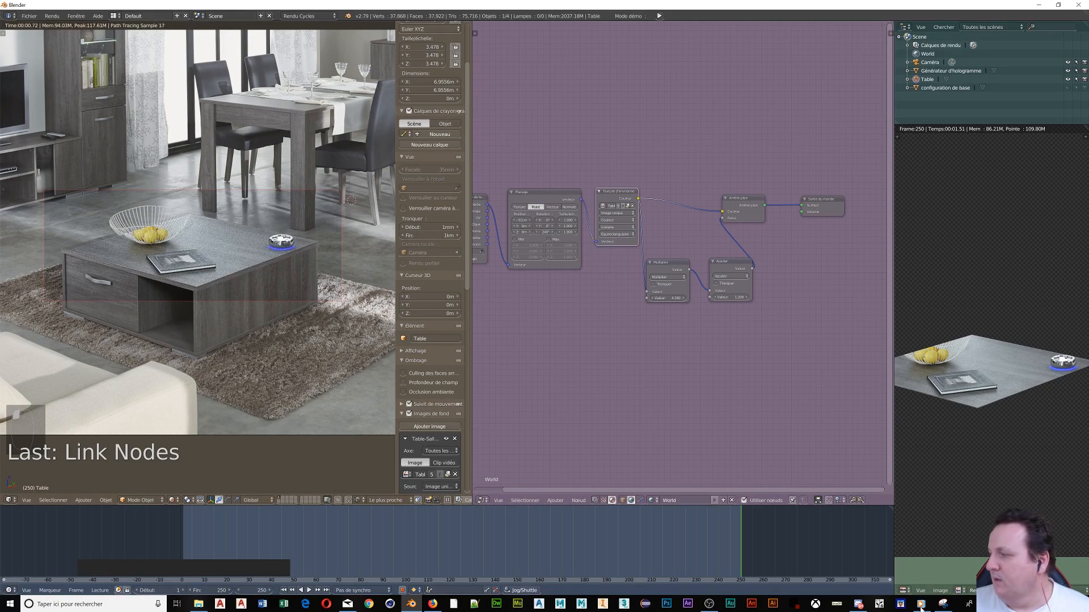
left_click(901, 591)
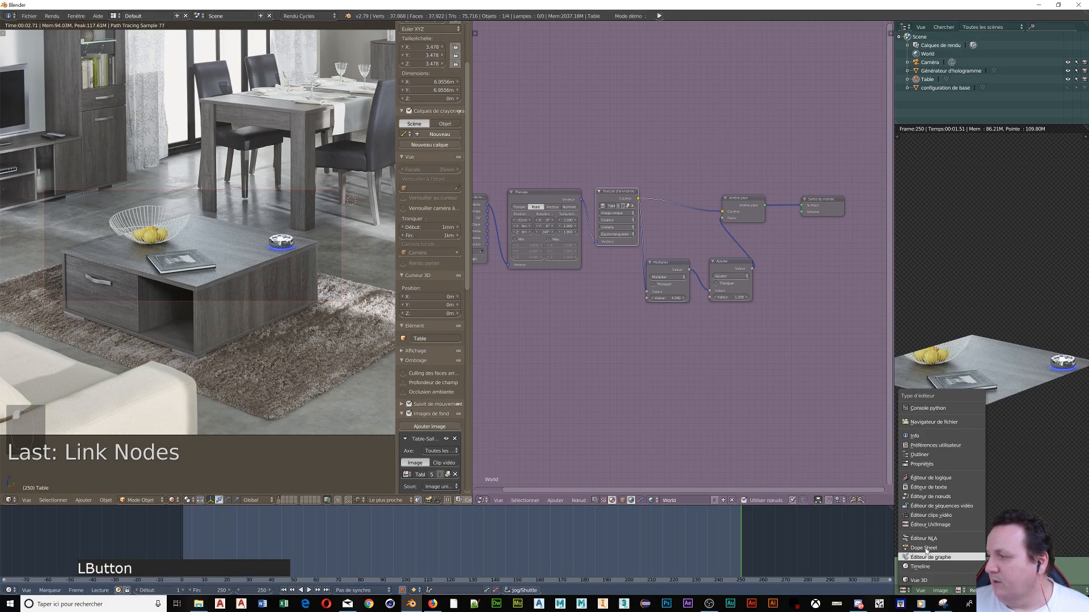
left_click(917, 465)
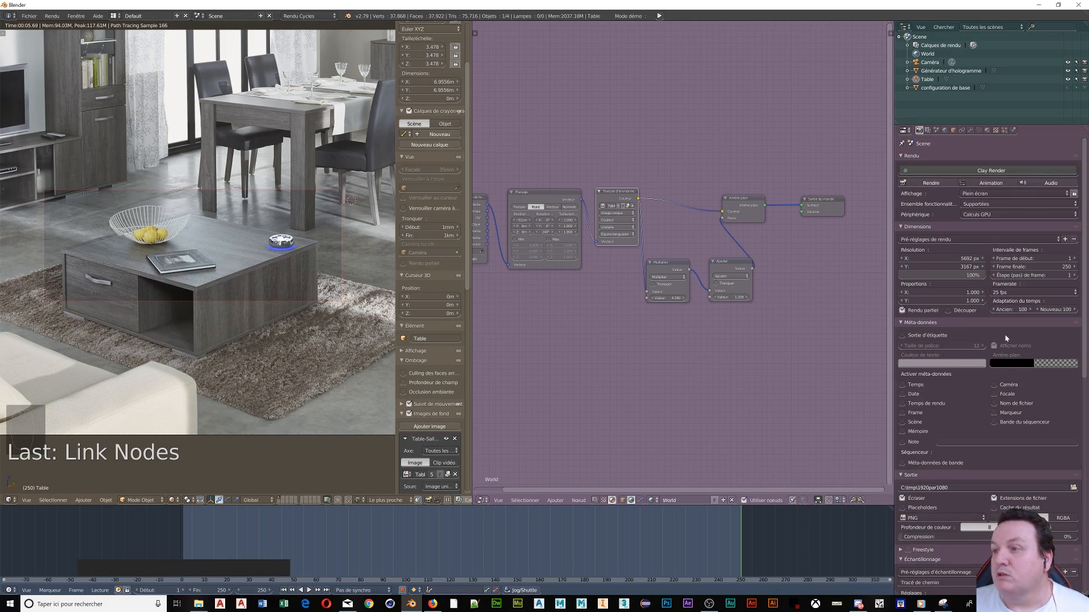
Step: Clear the render border by drawing a region outside the camera frame, and render the active scene
scroll(249, 310, "down", 3)
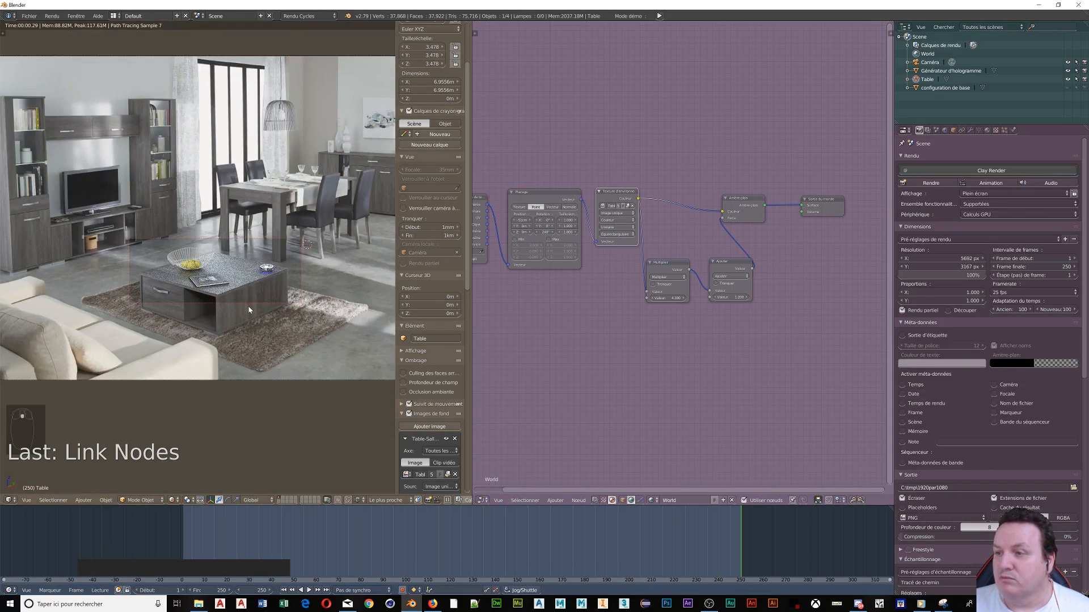
scroll(218, 381, "down", 2)
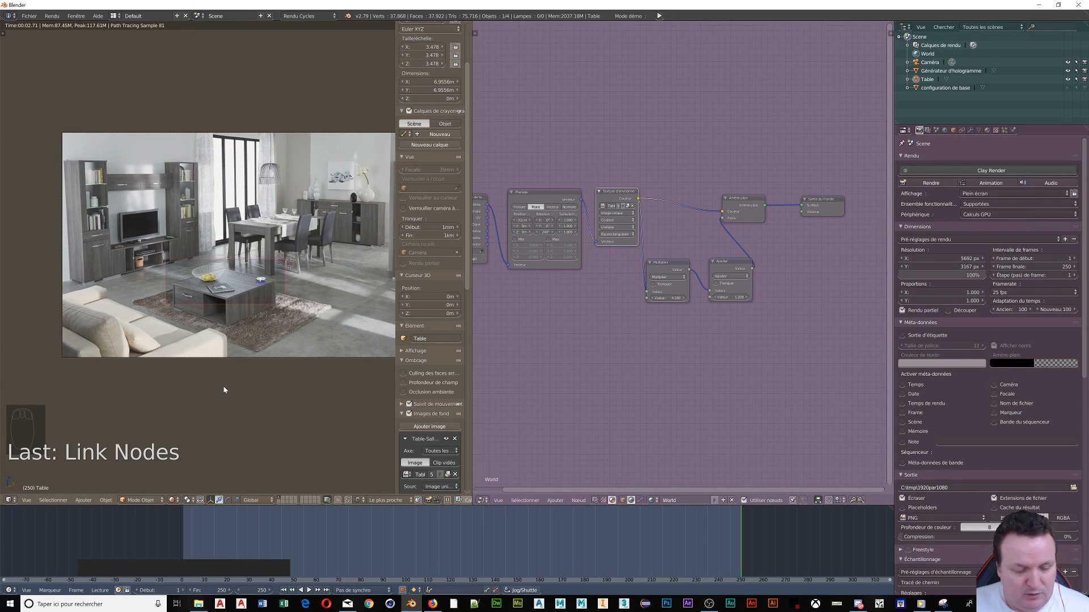
key("ctrl")
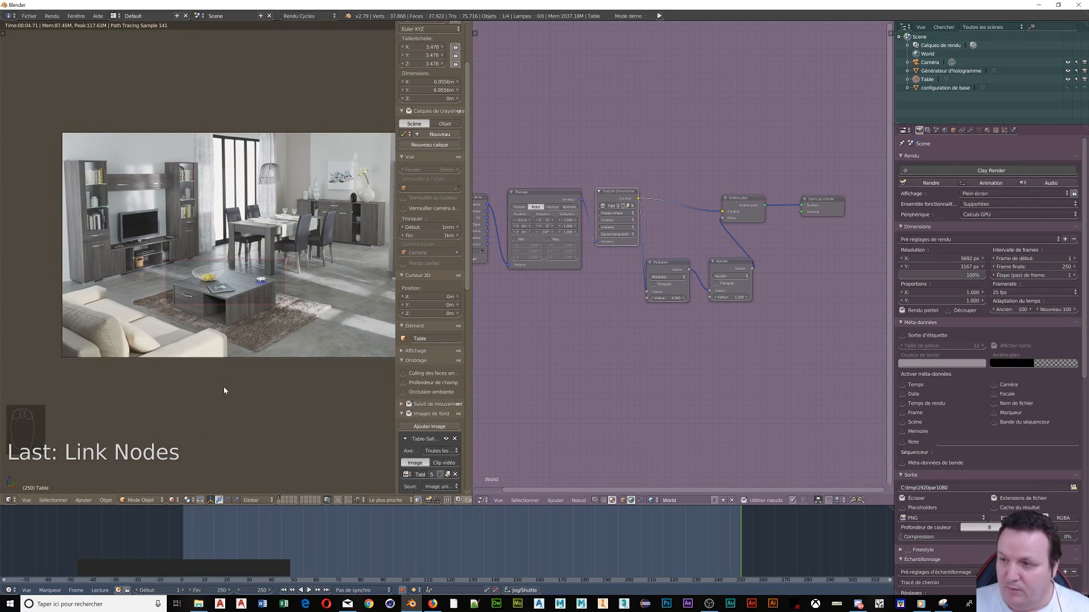
key("ctrl+b")
left_click_drag(224, 388, 292, 420)
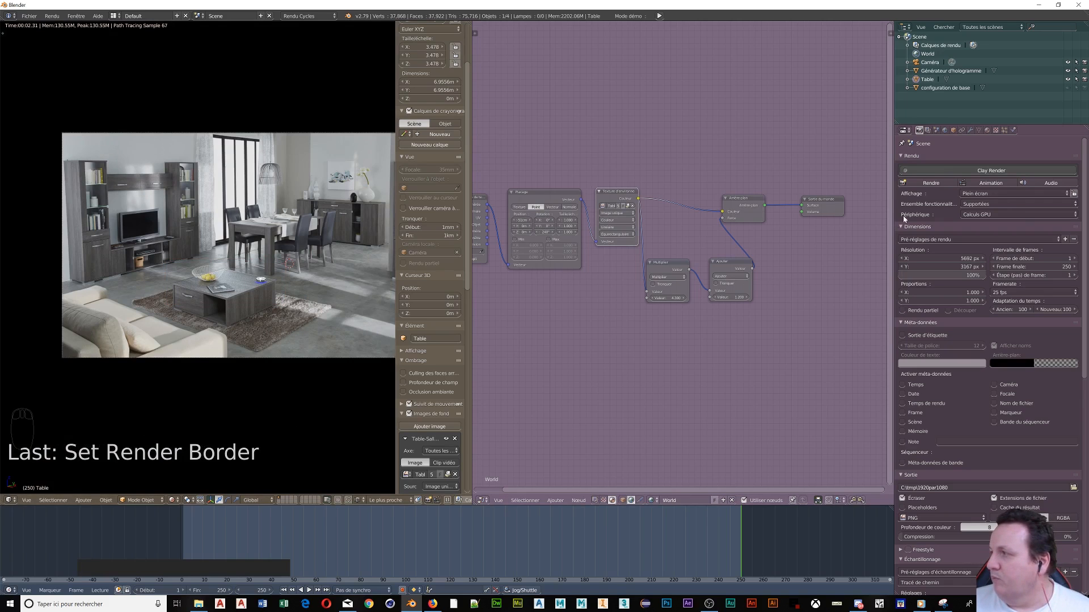
left_click(933, 184)
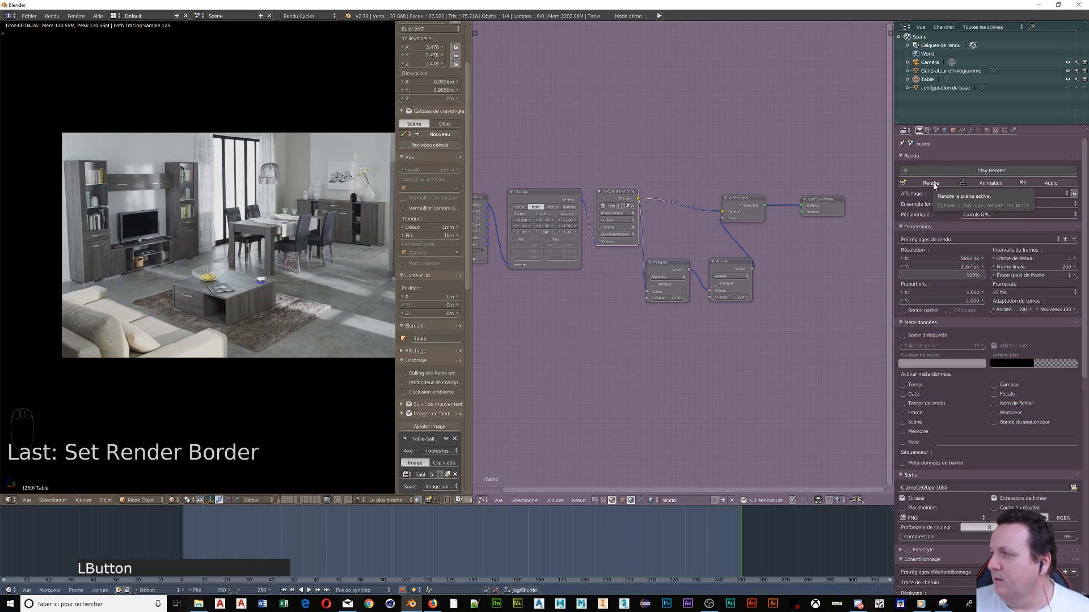